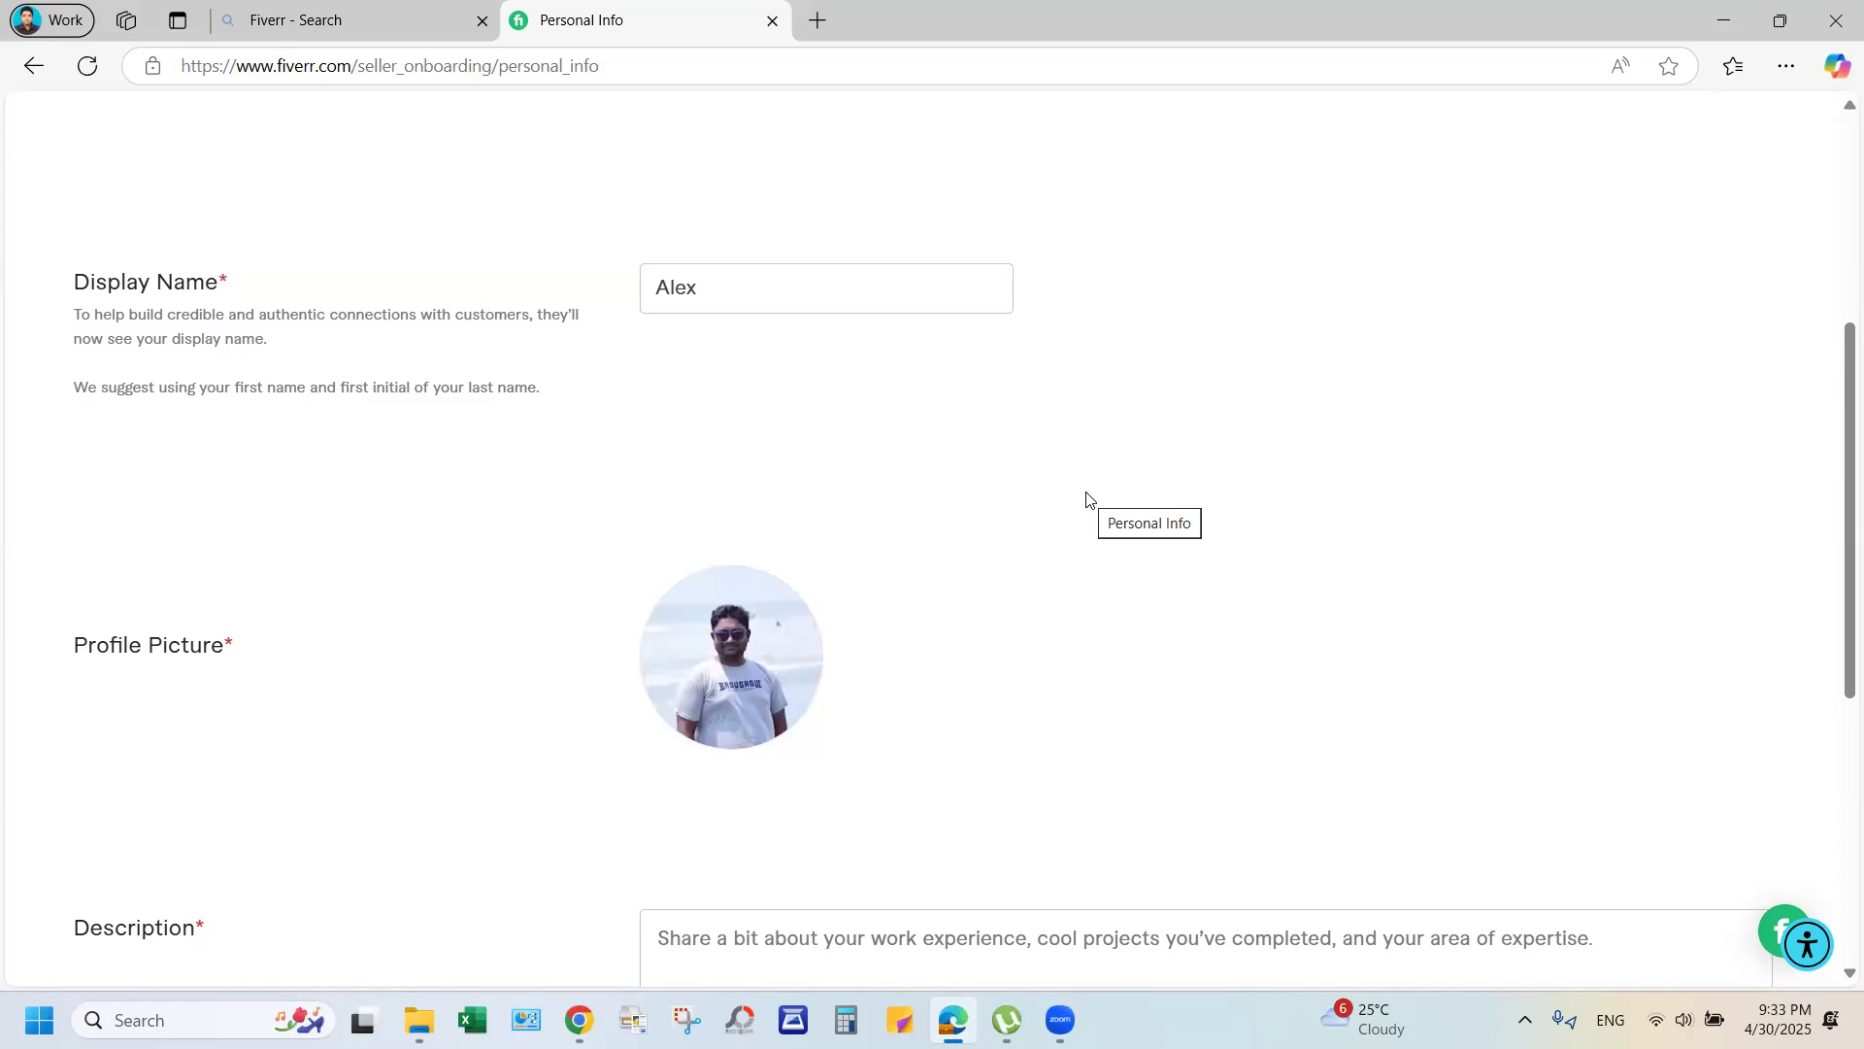
Scroll to the empty Description box and start the introduction with 'Hello, this is…'.
scroll(1087, 499, down, 2)
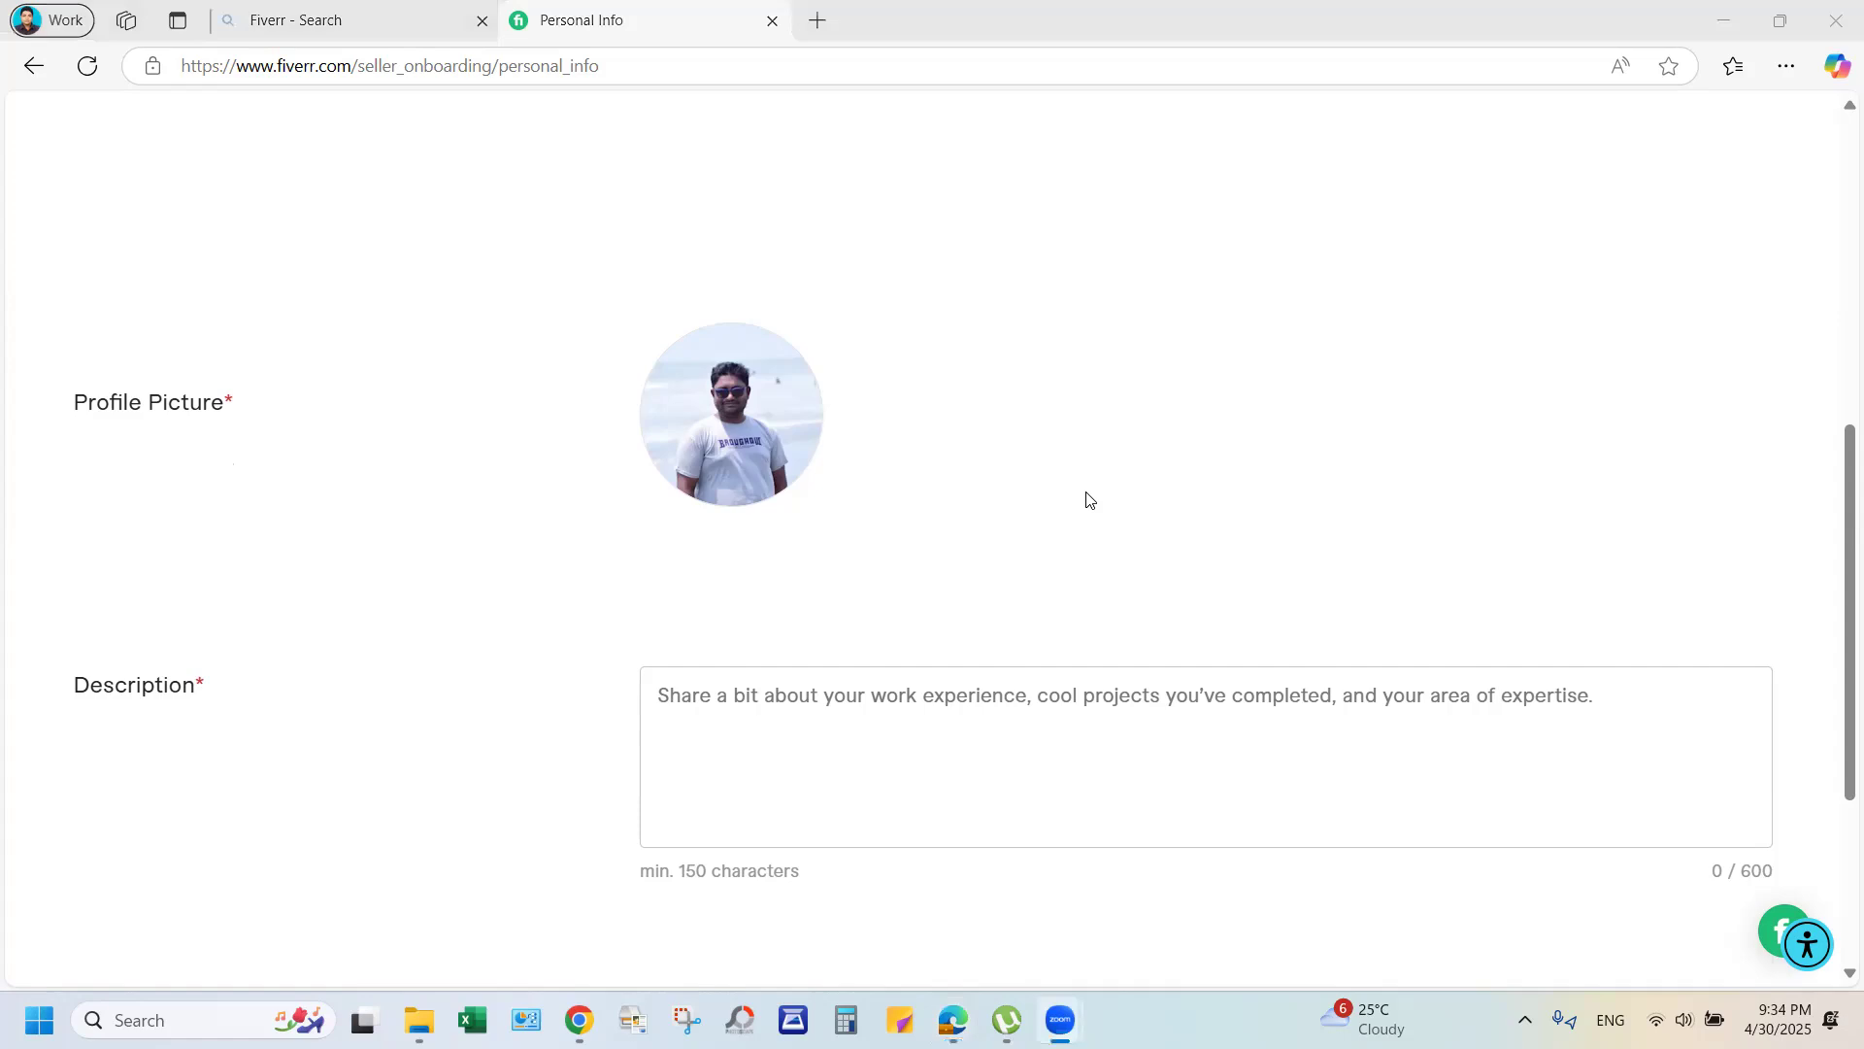
click(1119, 524)
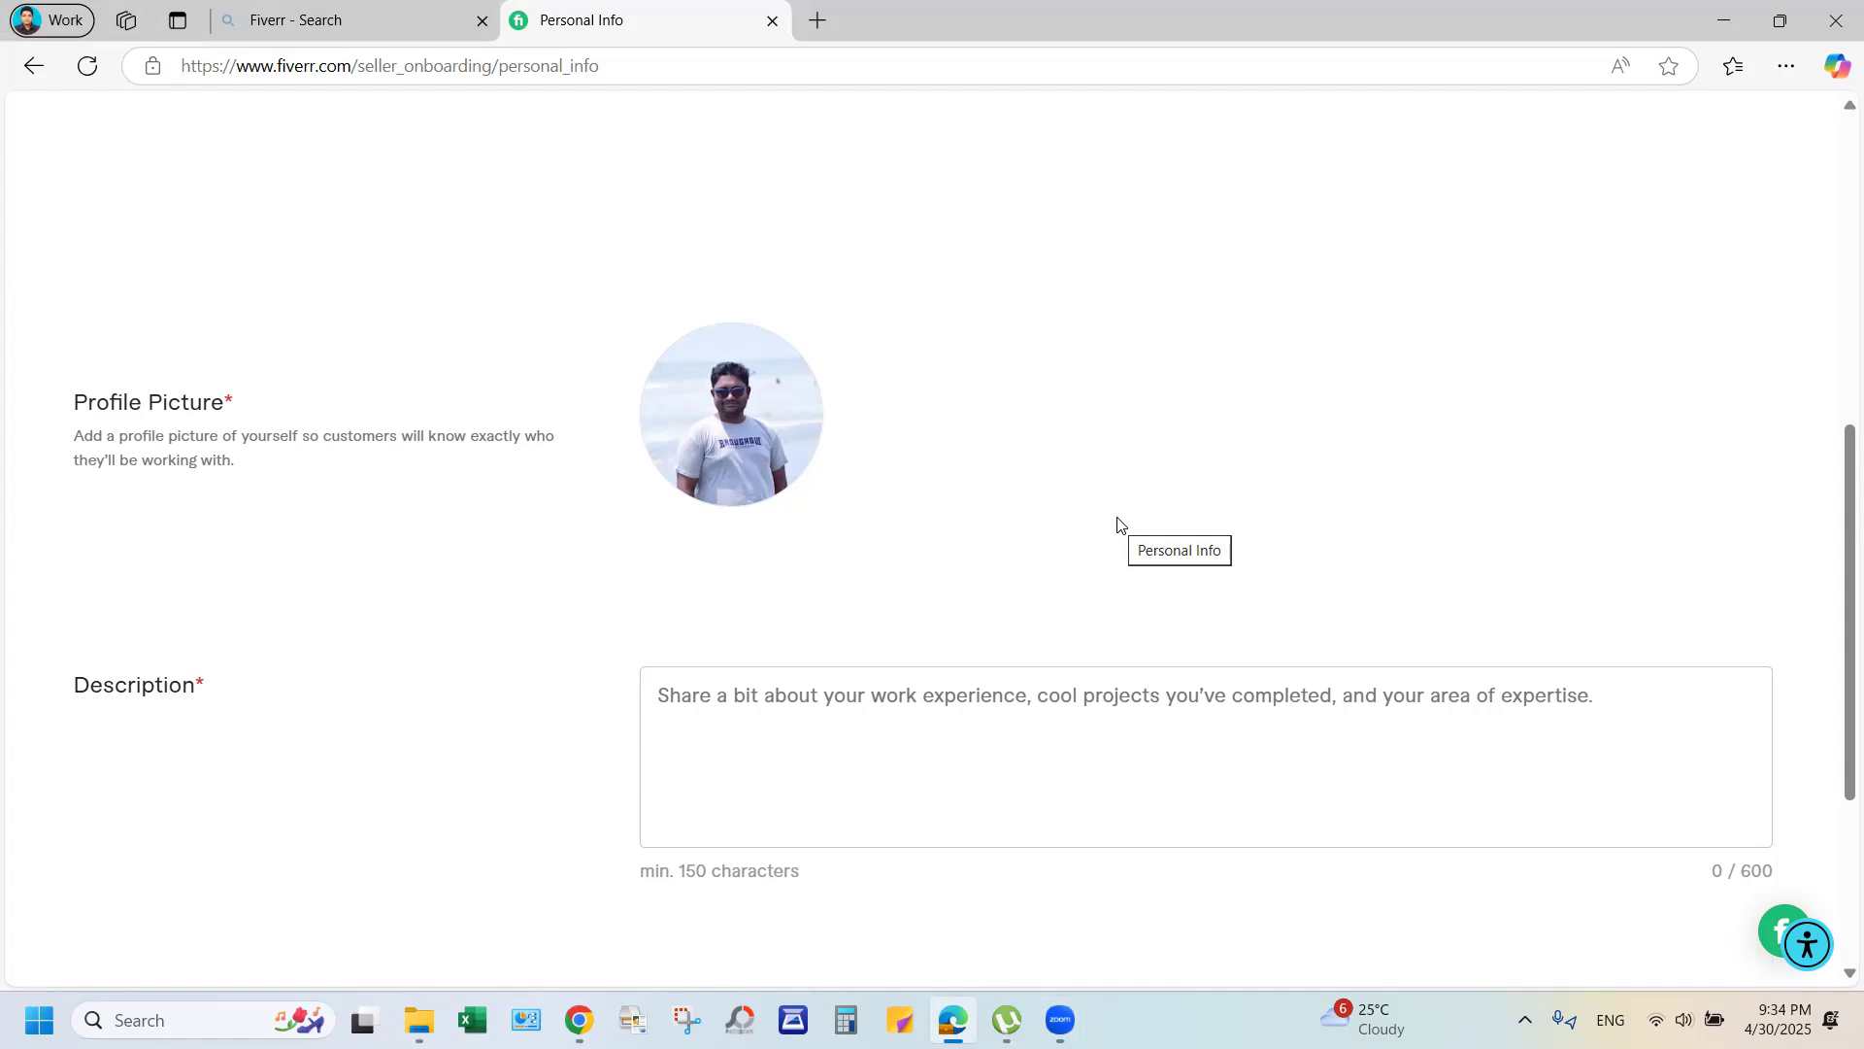
click(806, 696)
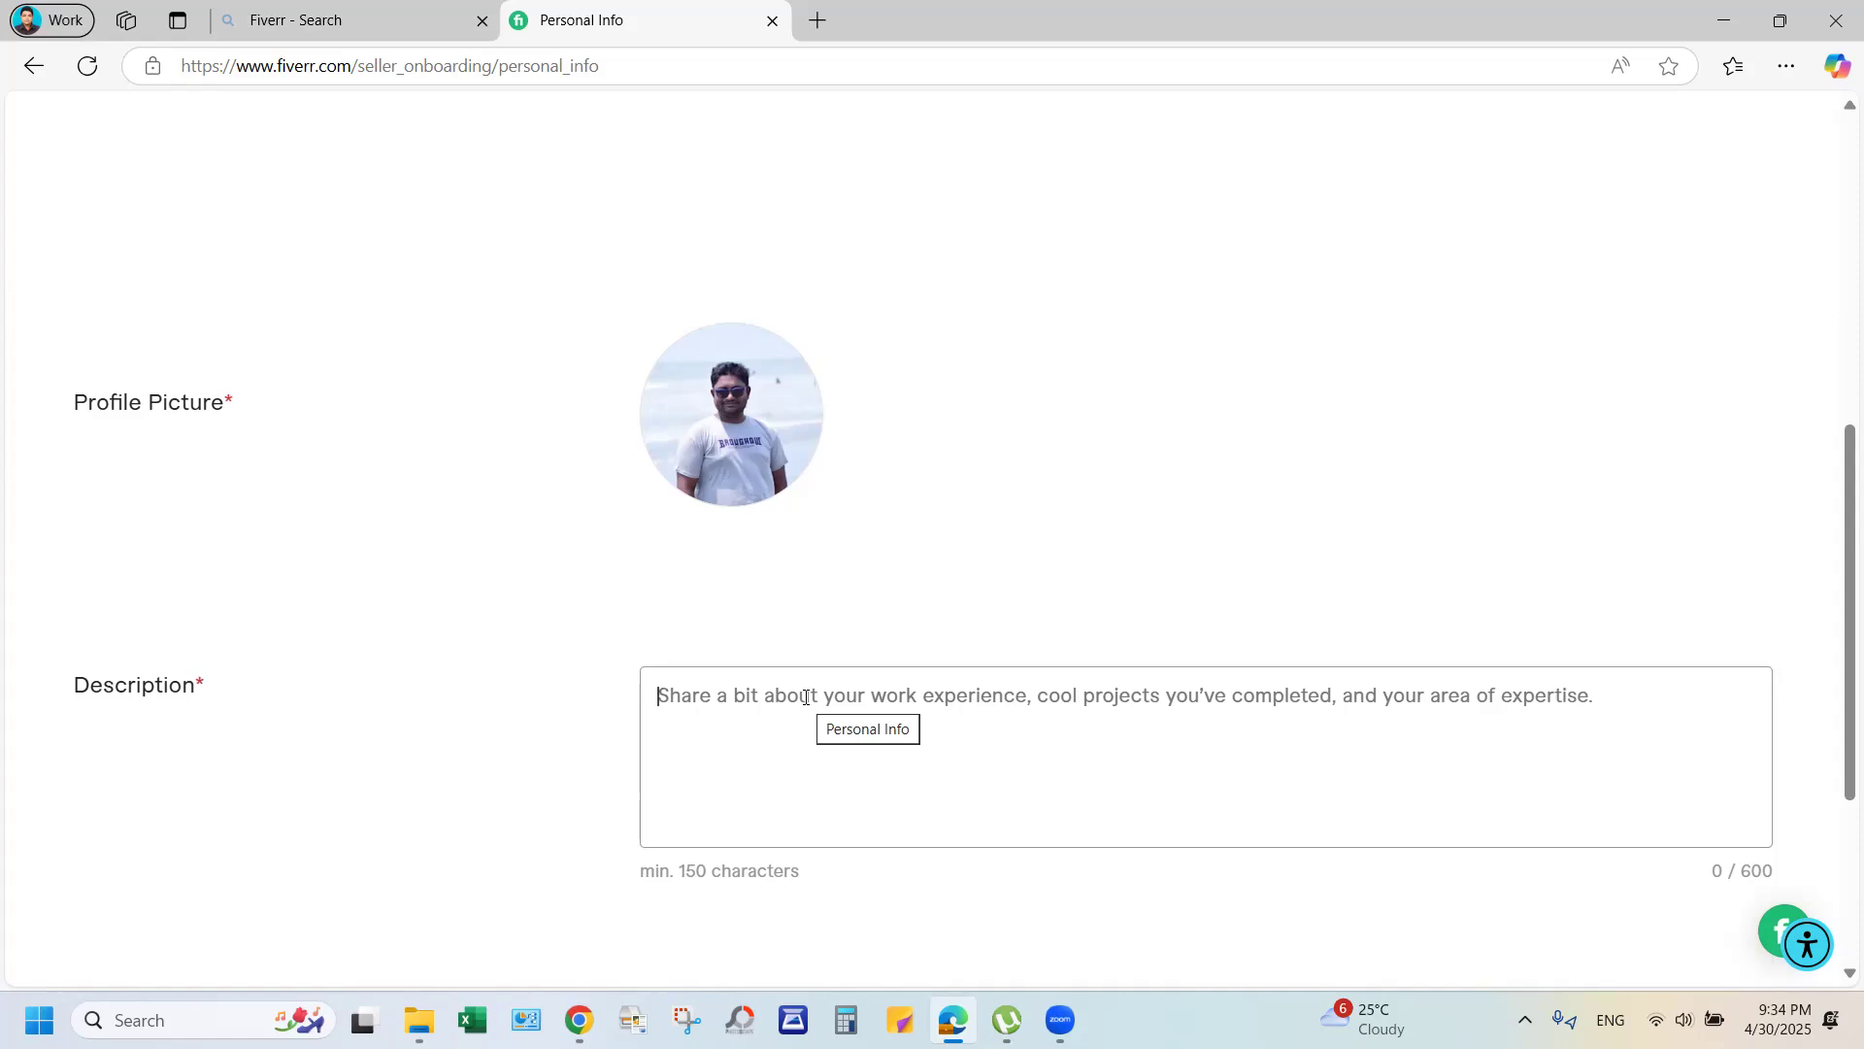
text(Hell)
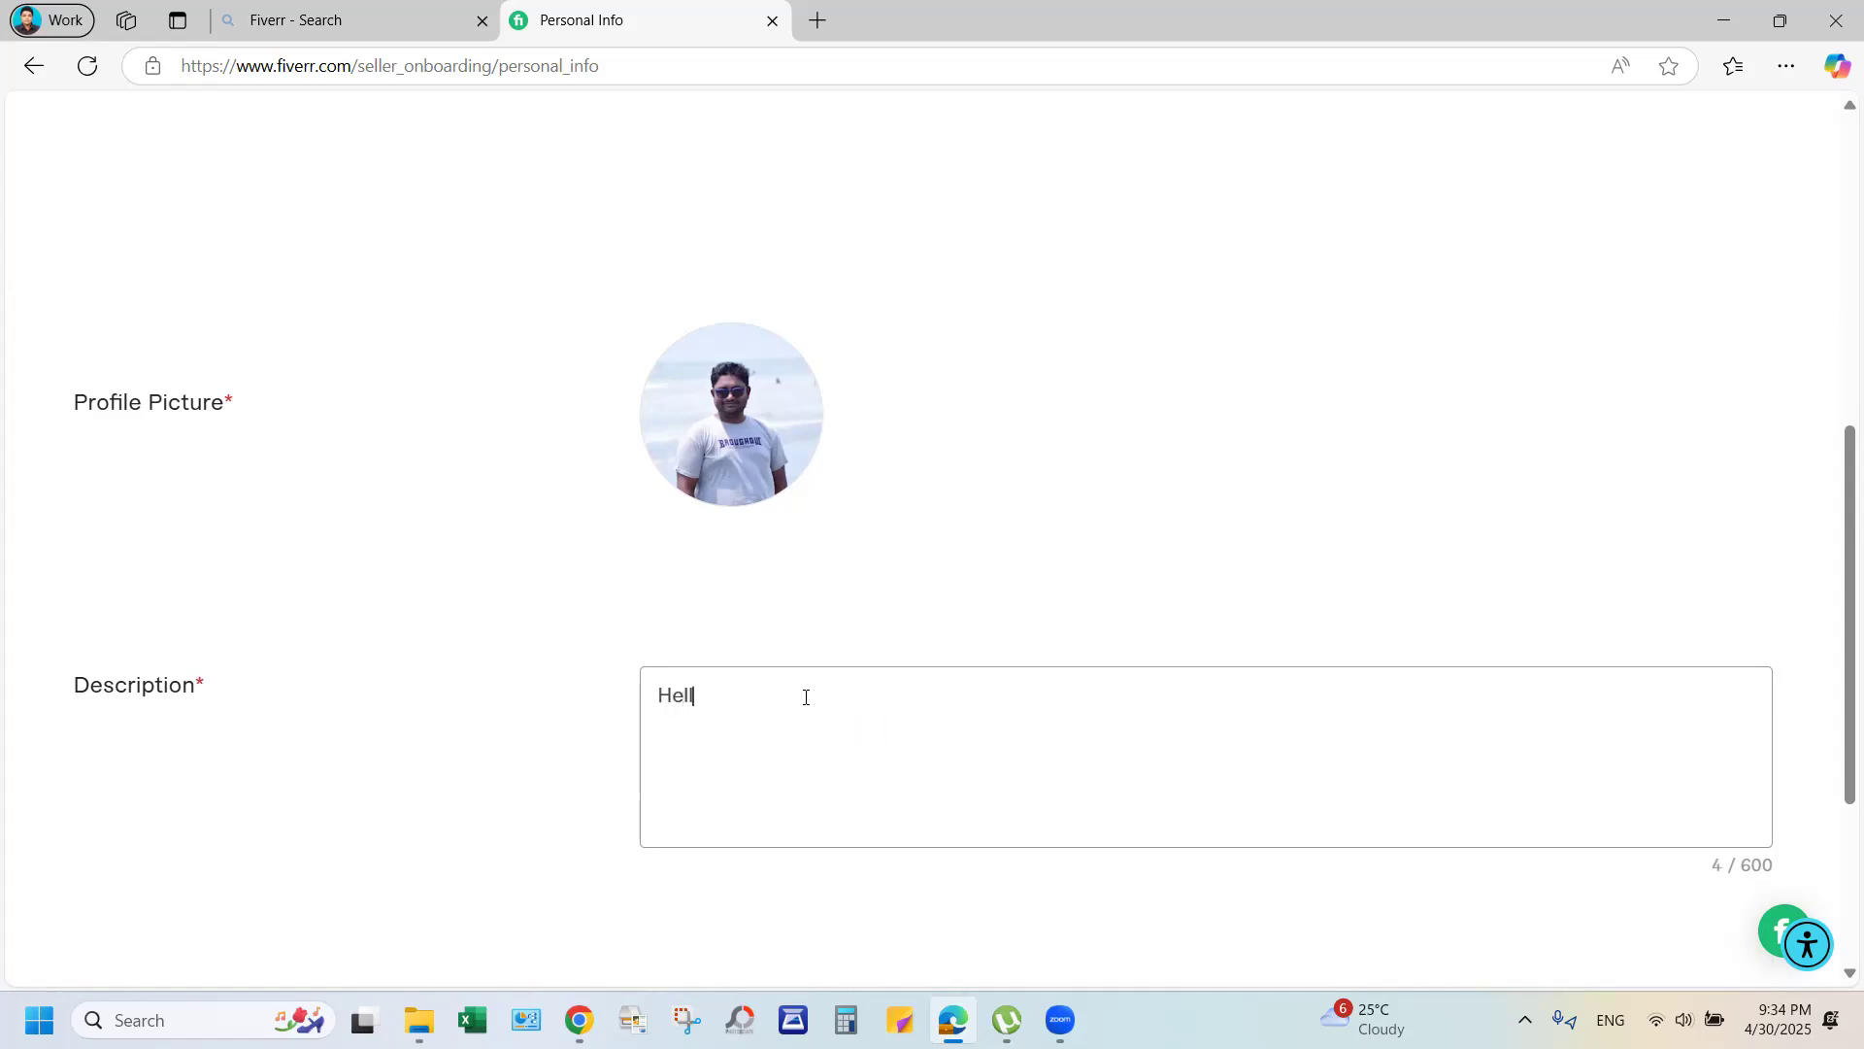
text(o,)
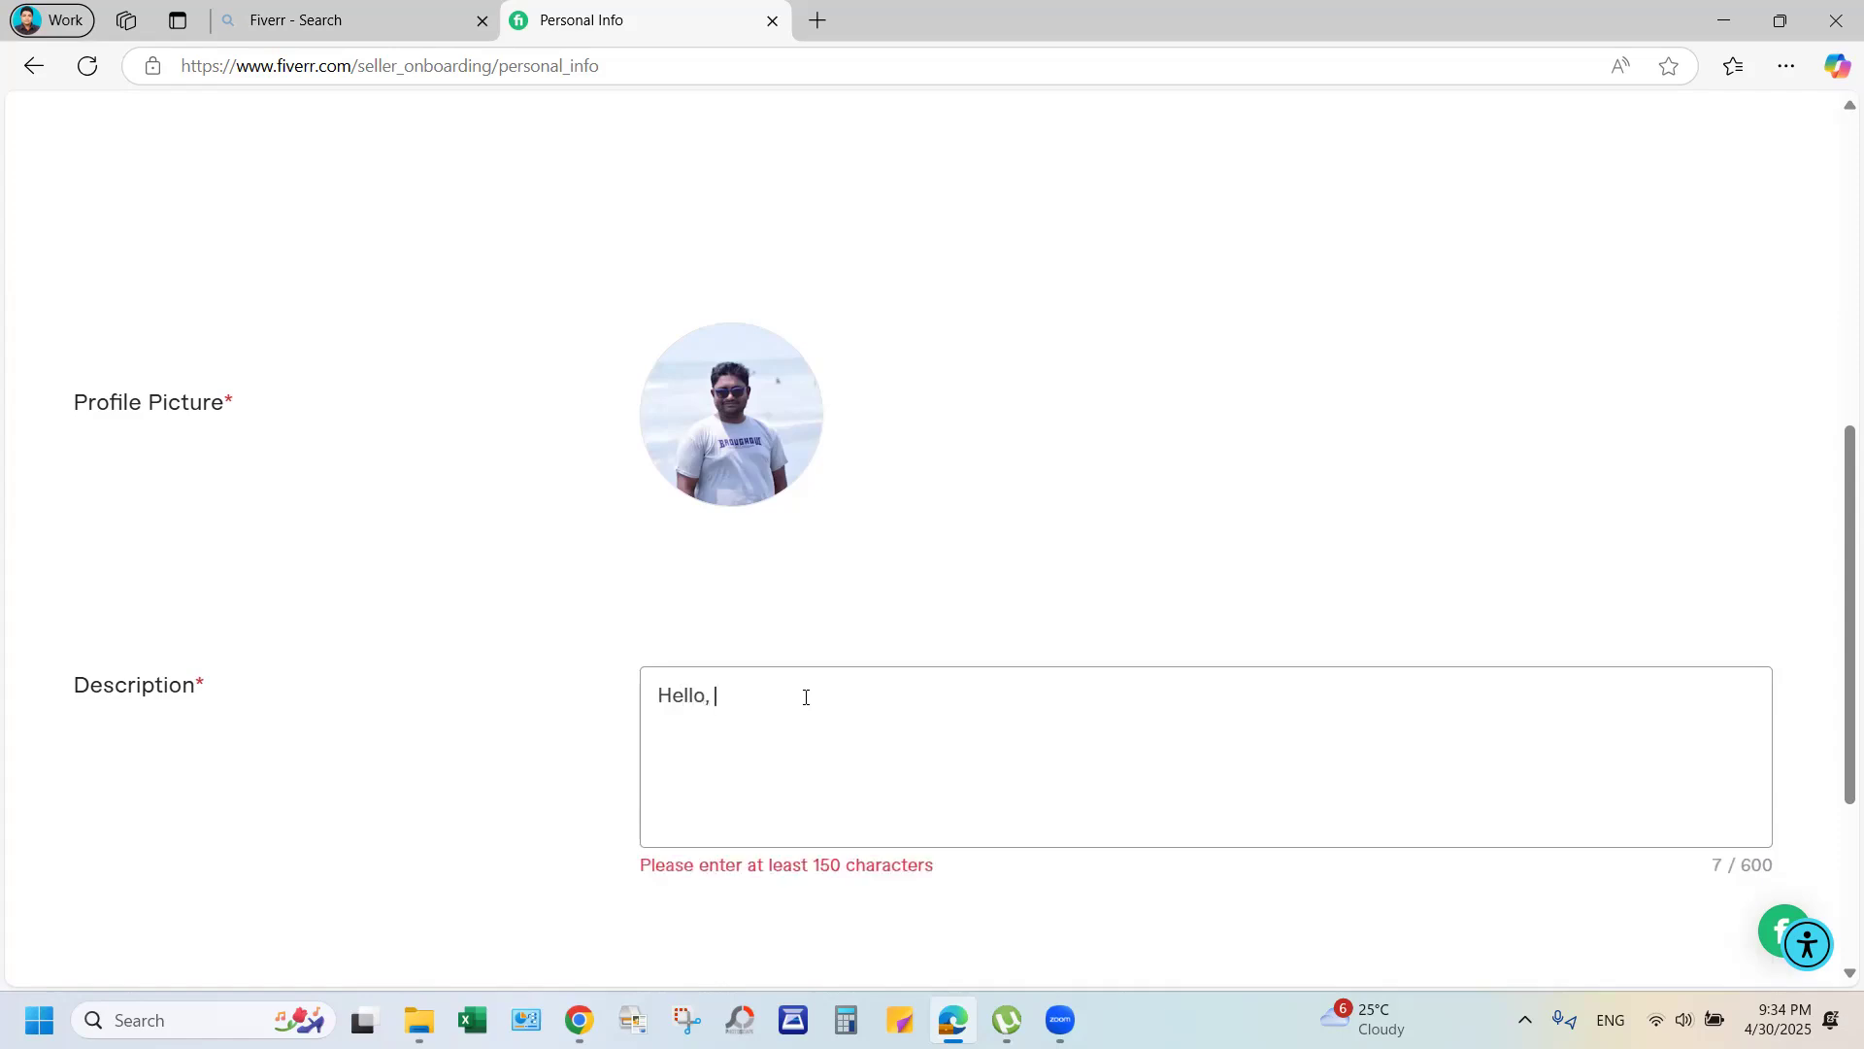
text( this )
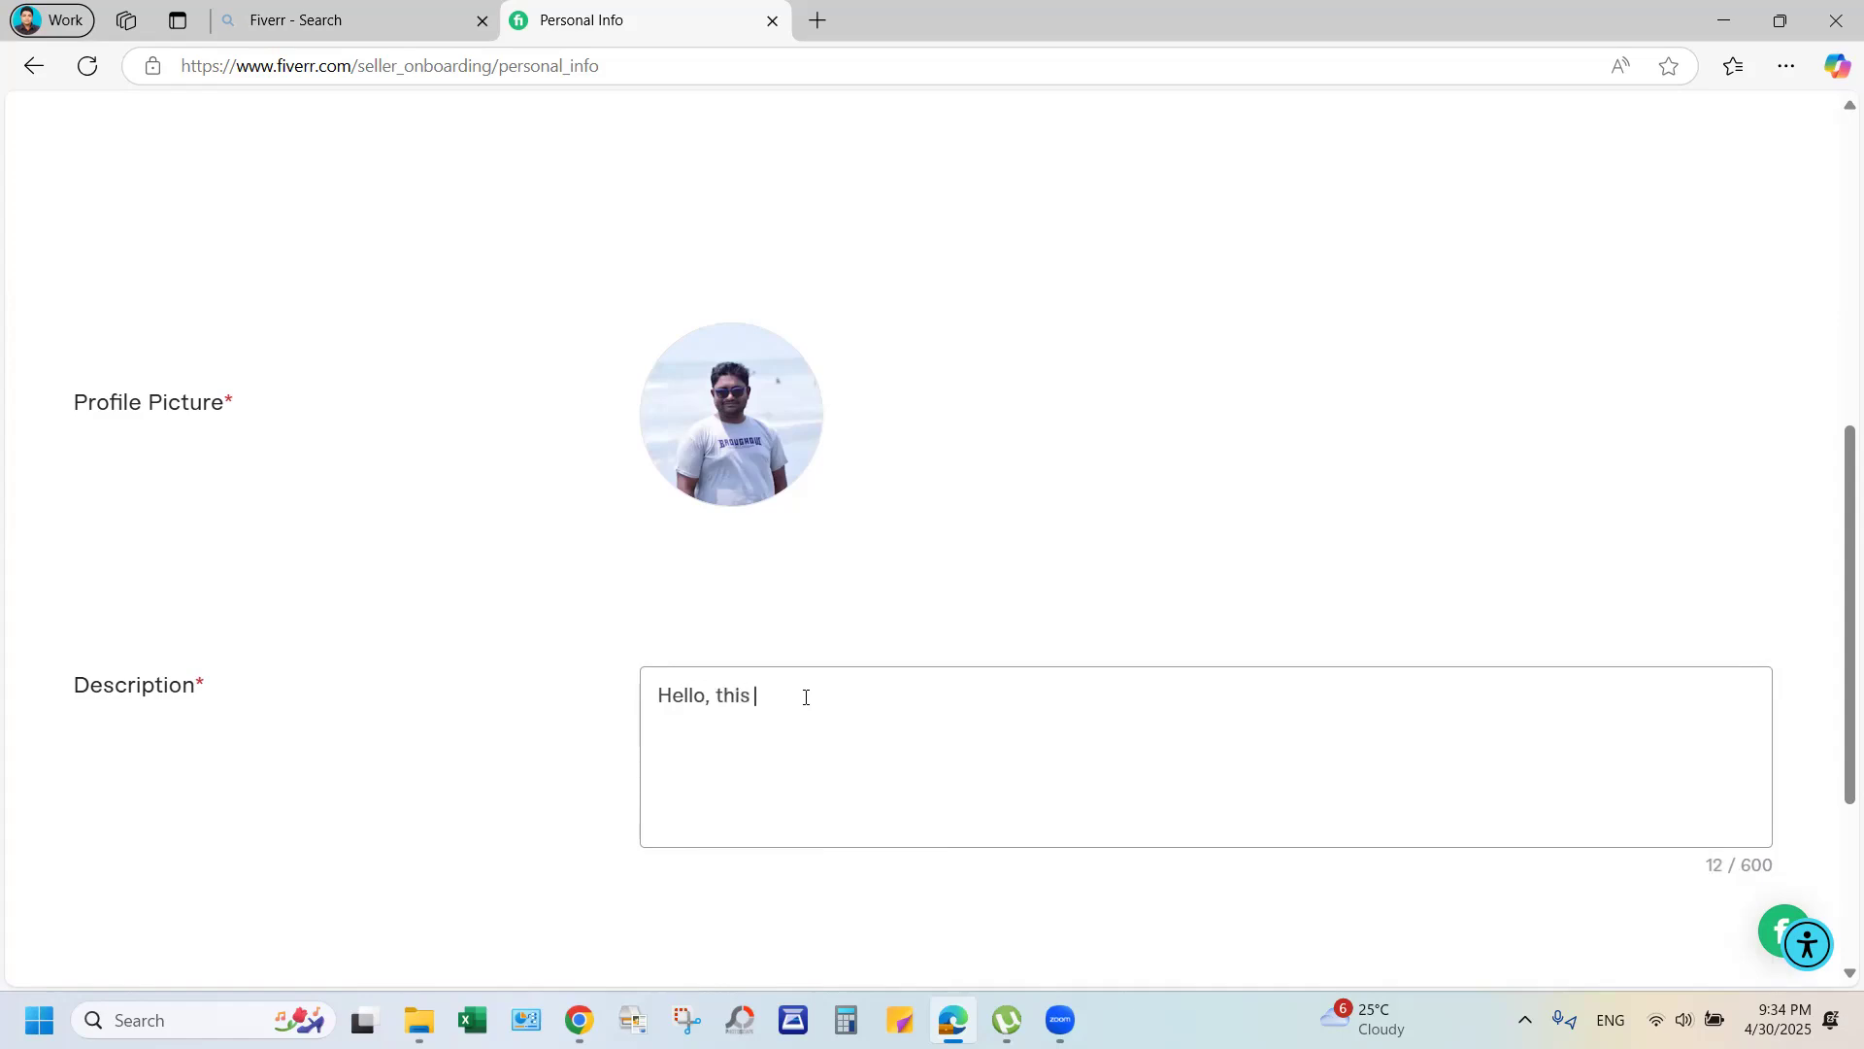
text(is Alex a professional di)
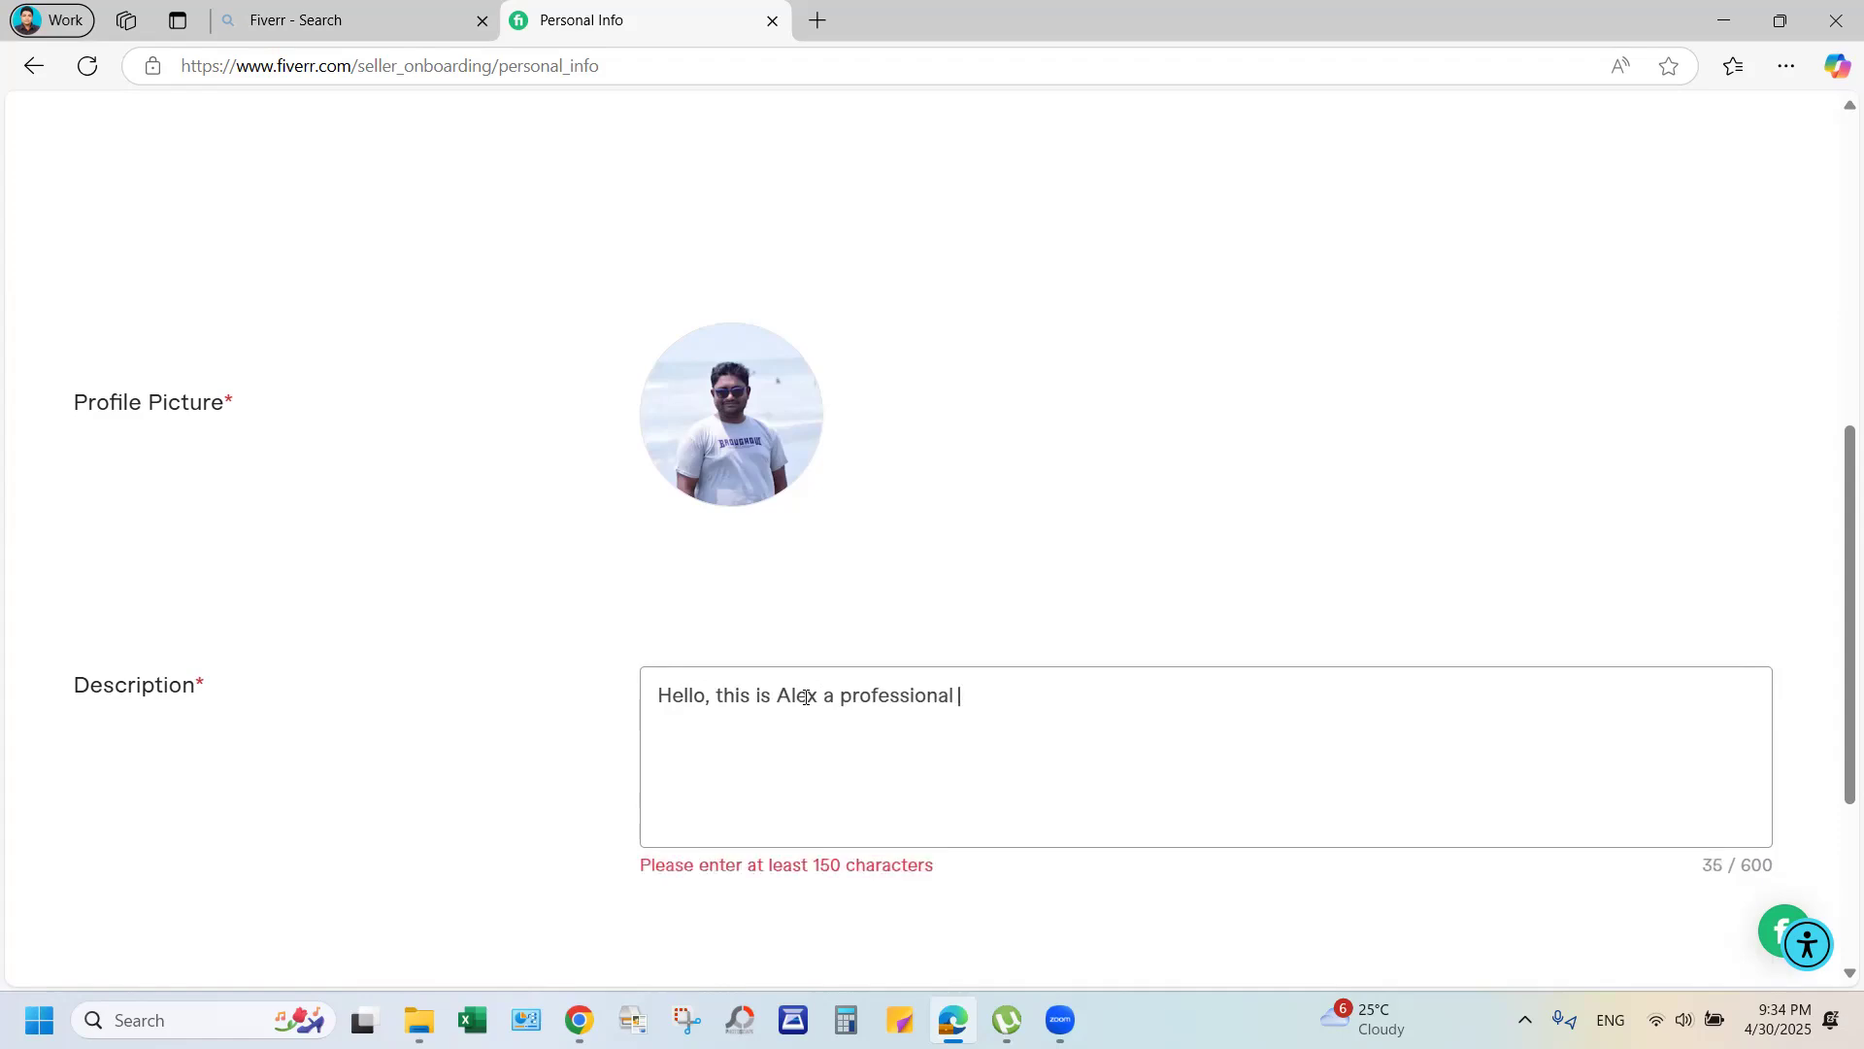
text(gi)
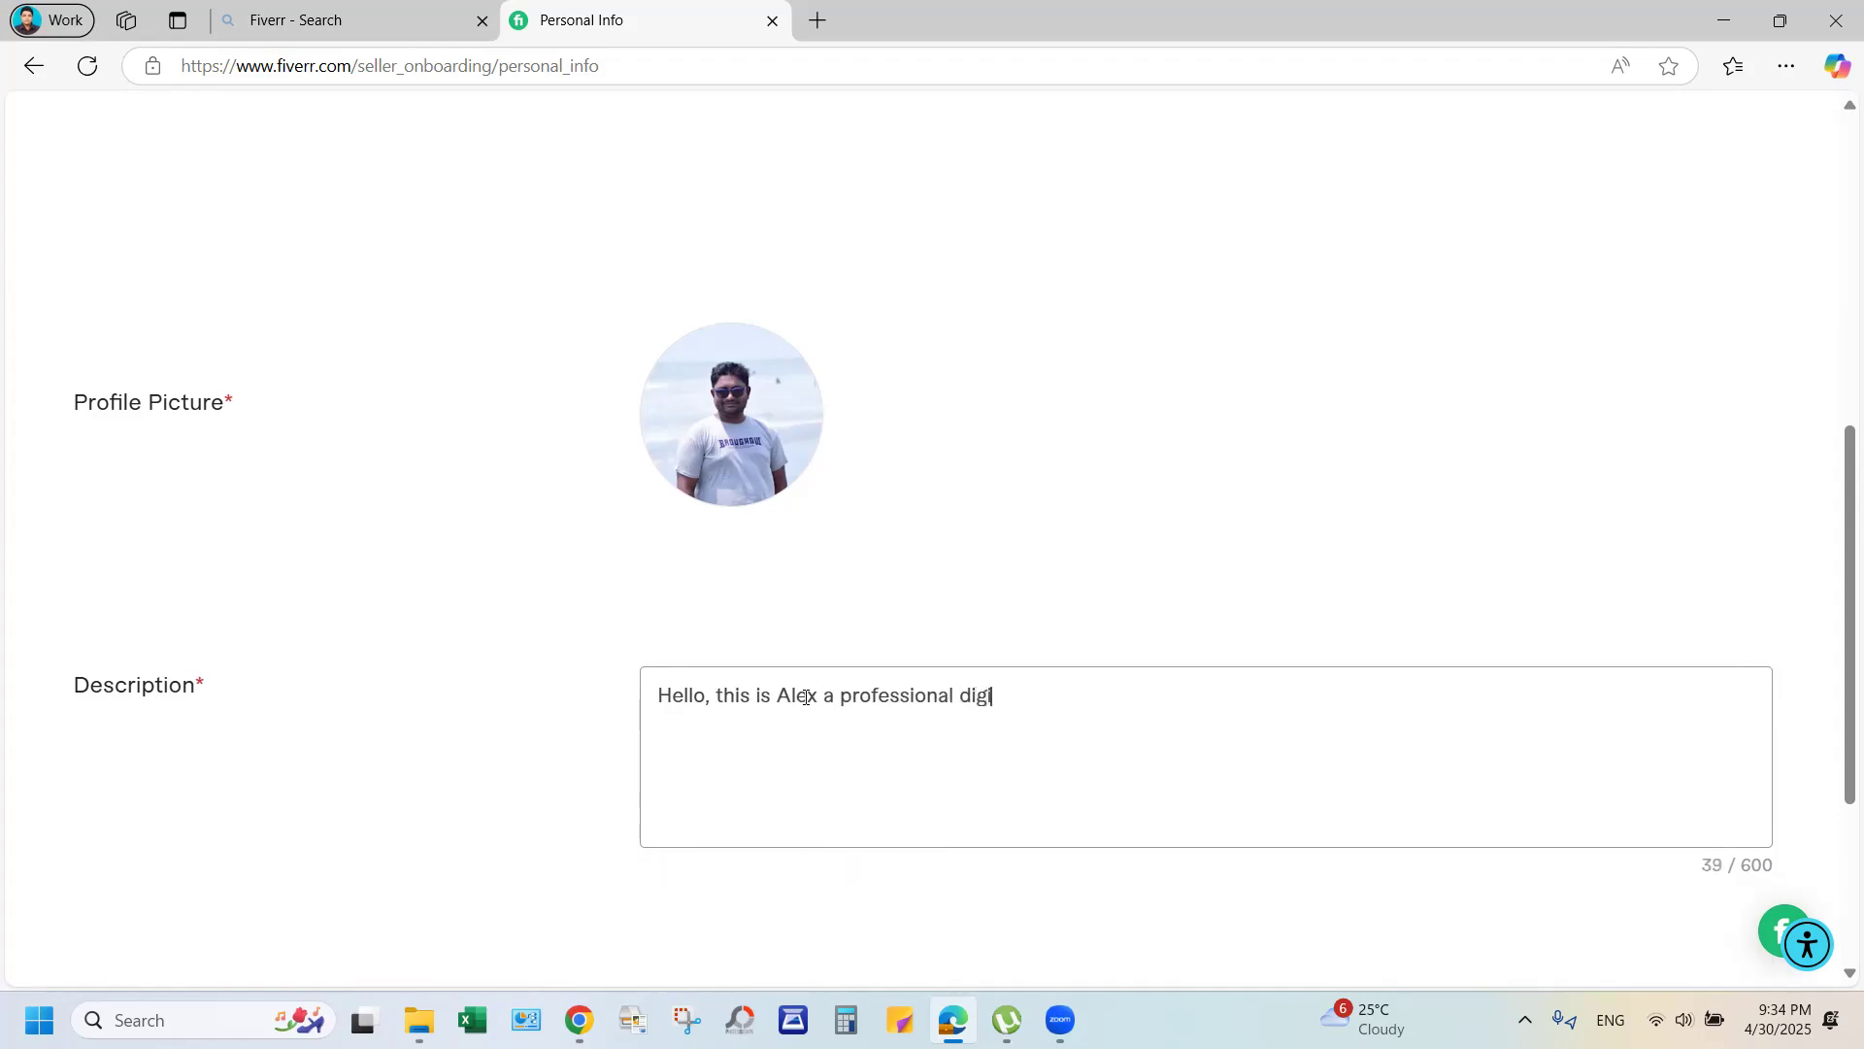
text(tal marketing manager)
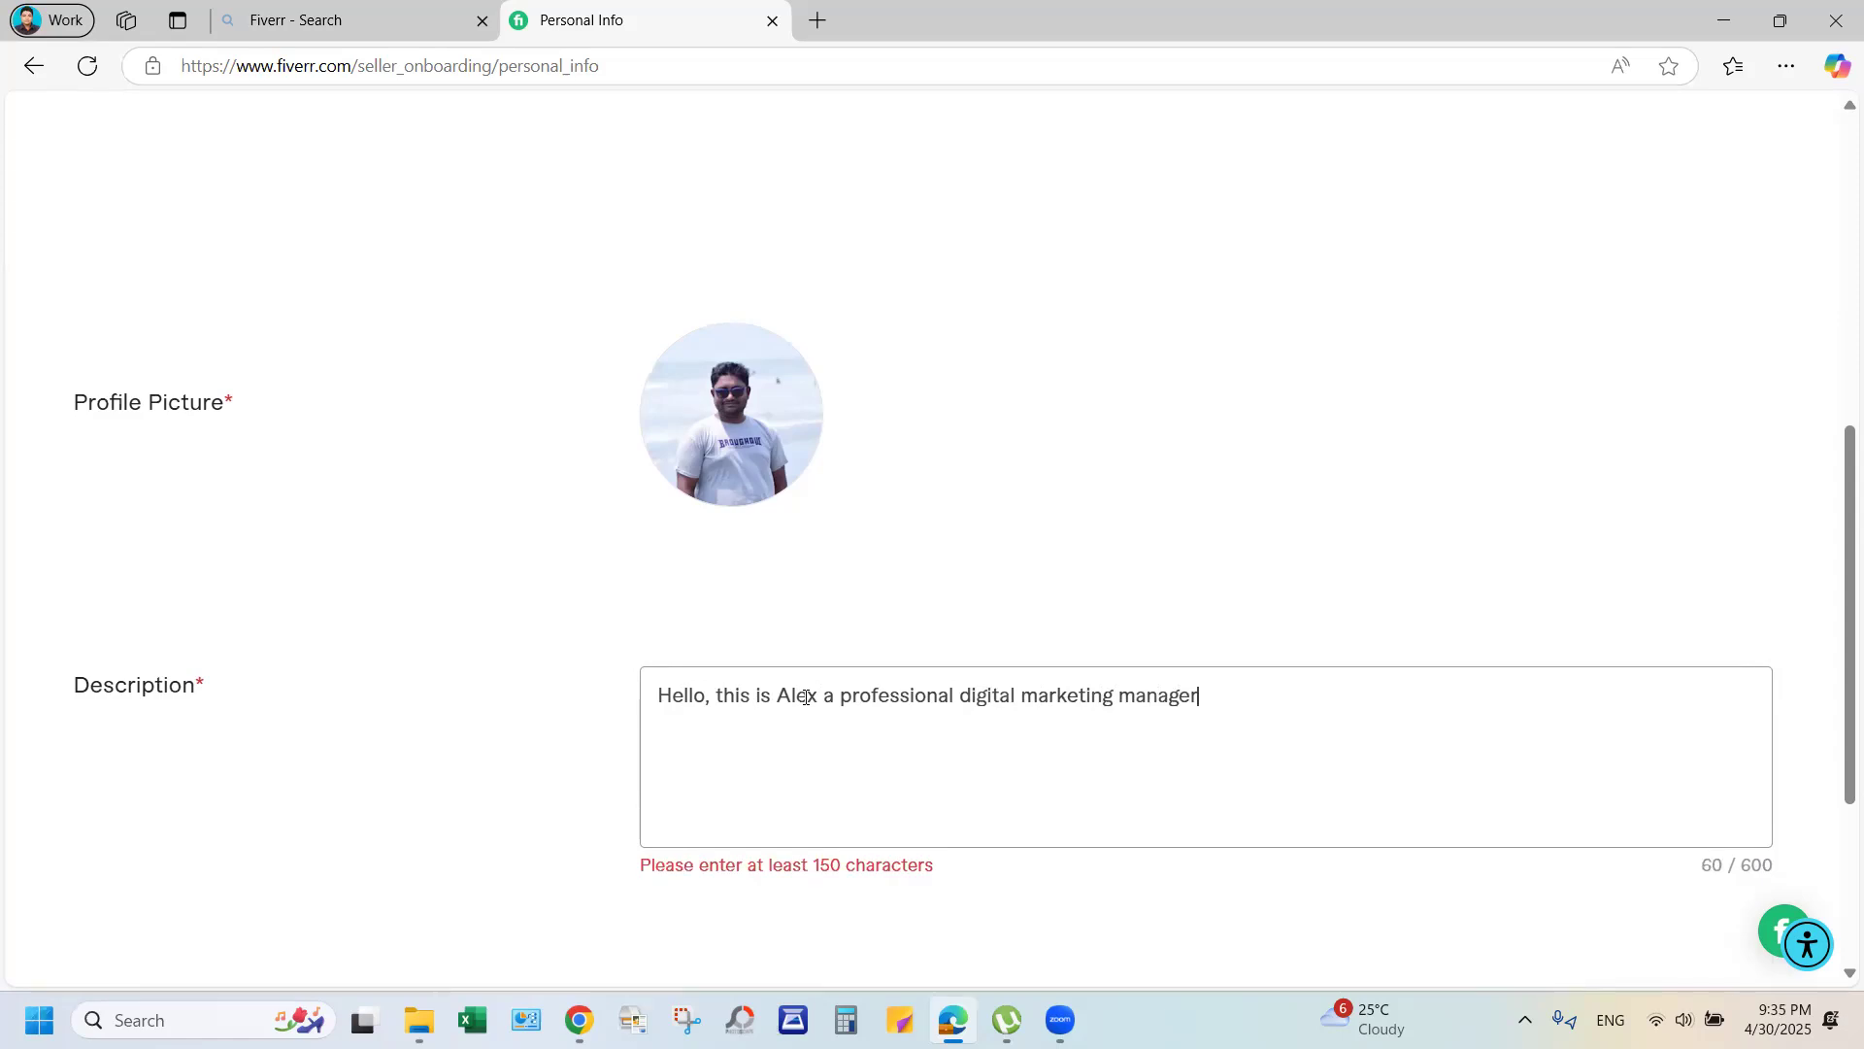
text( sp)
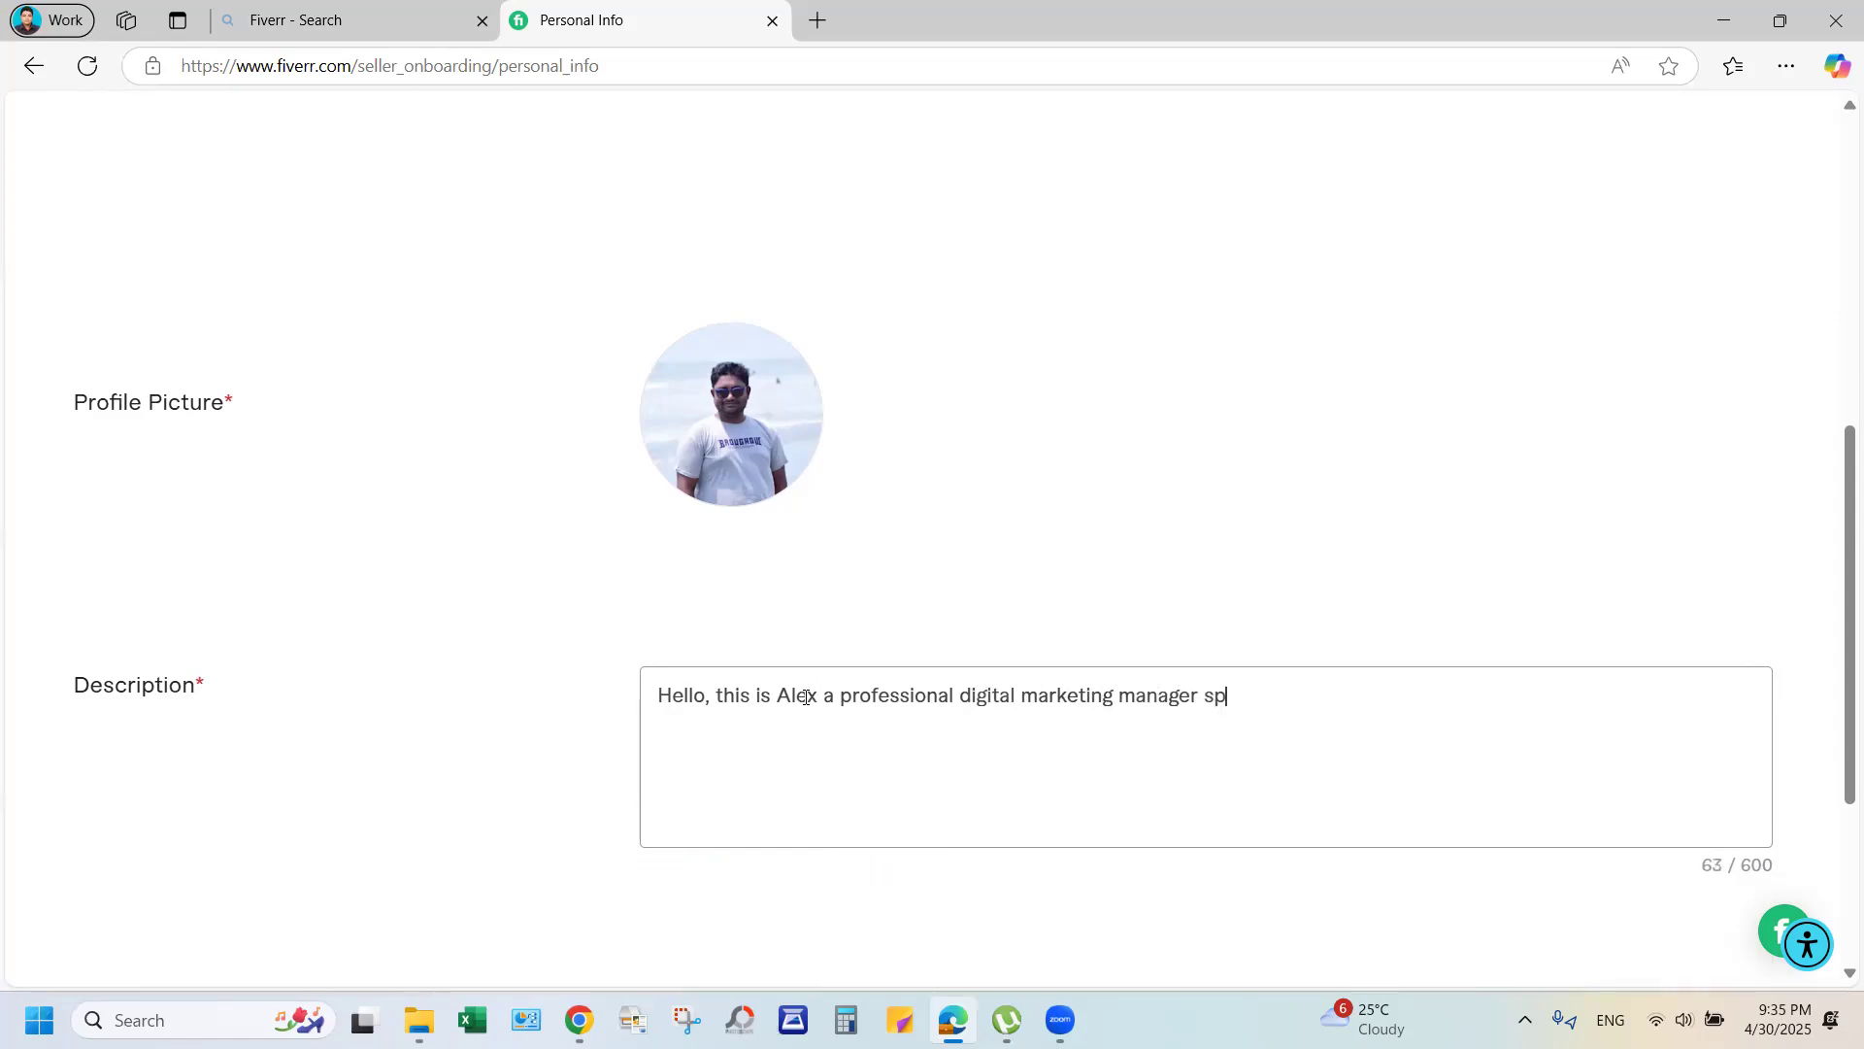
text(ecializr)
Fix 'specialized' and list social media marketing, management, advertising and data entry specialties.
key(BackSpace)
text(ed in social )
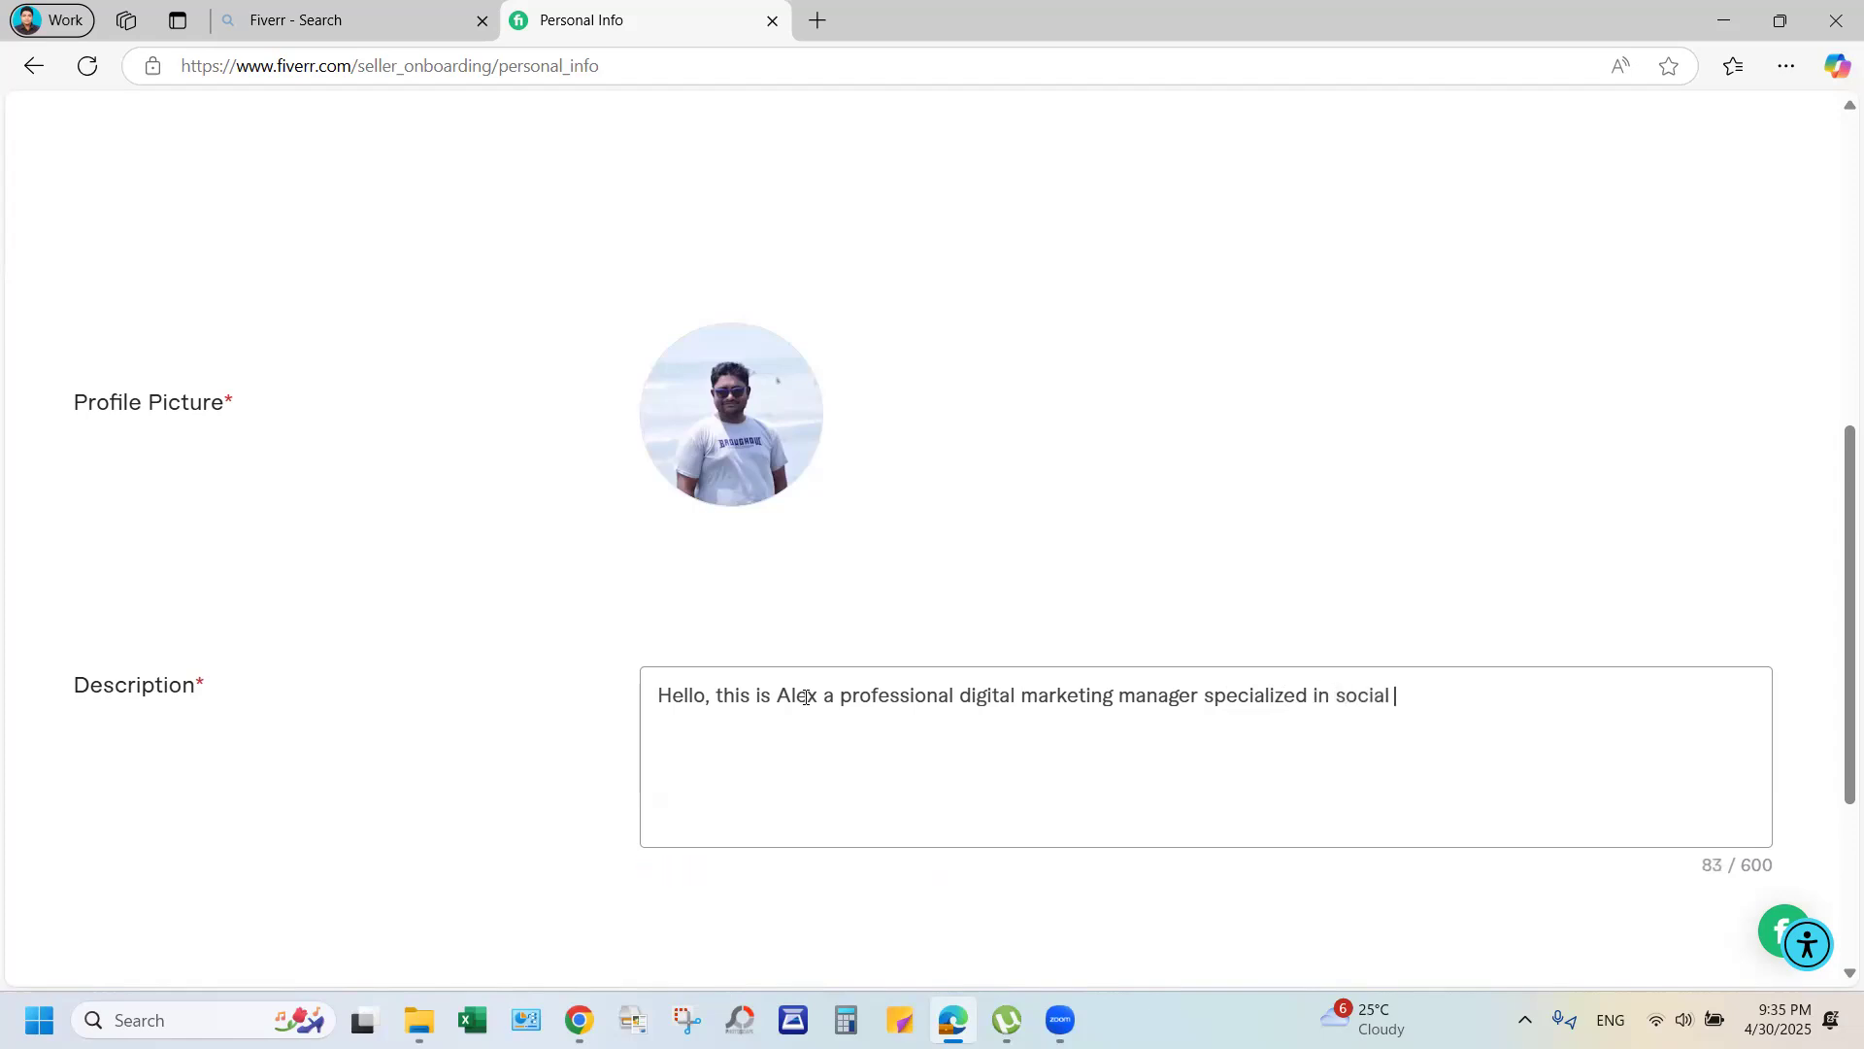
text(media marketing)
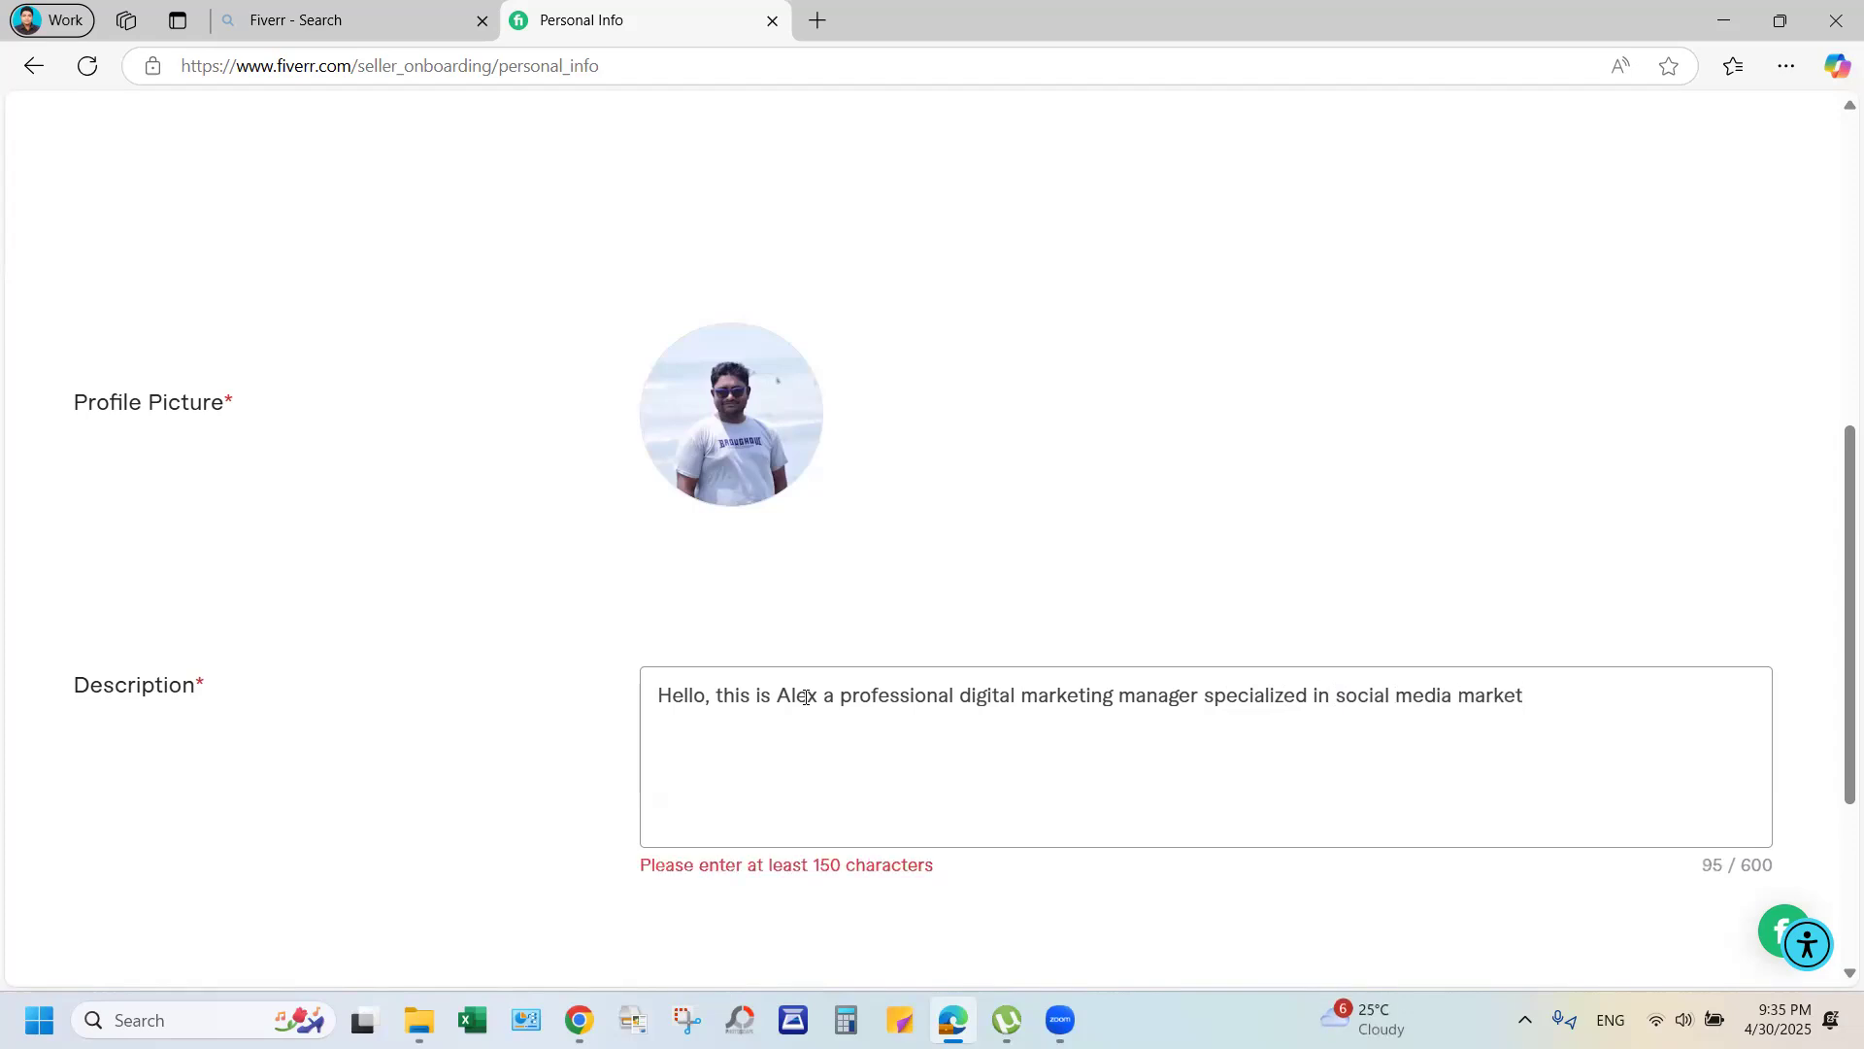
text(,)
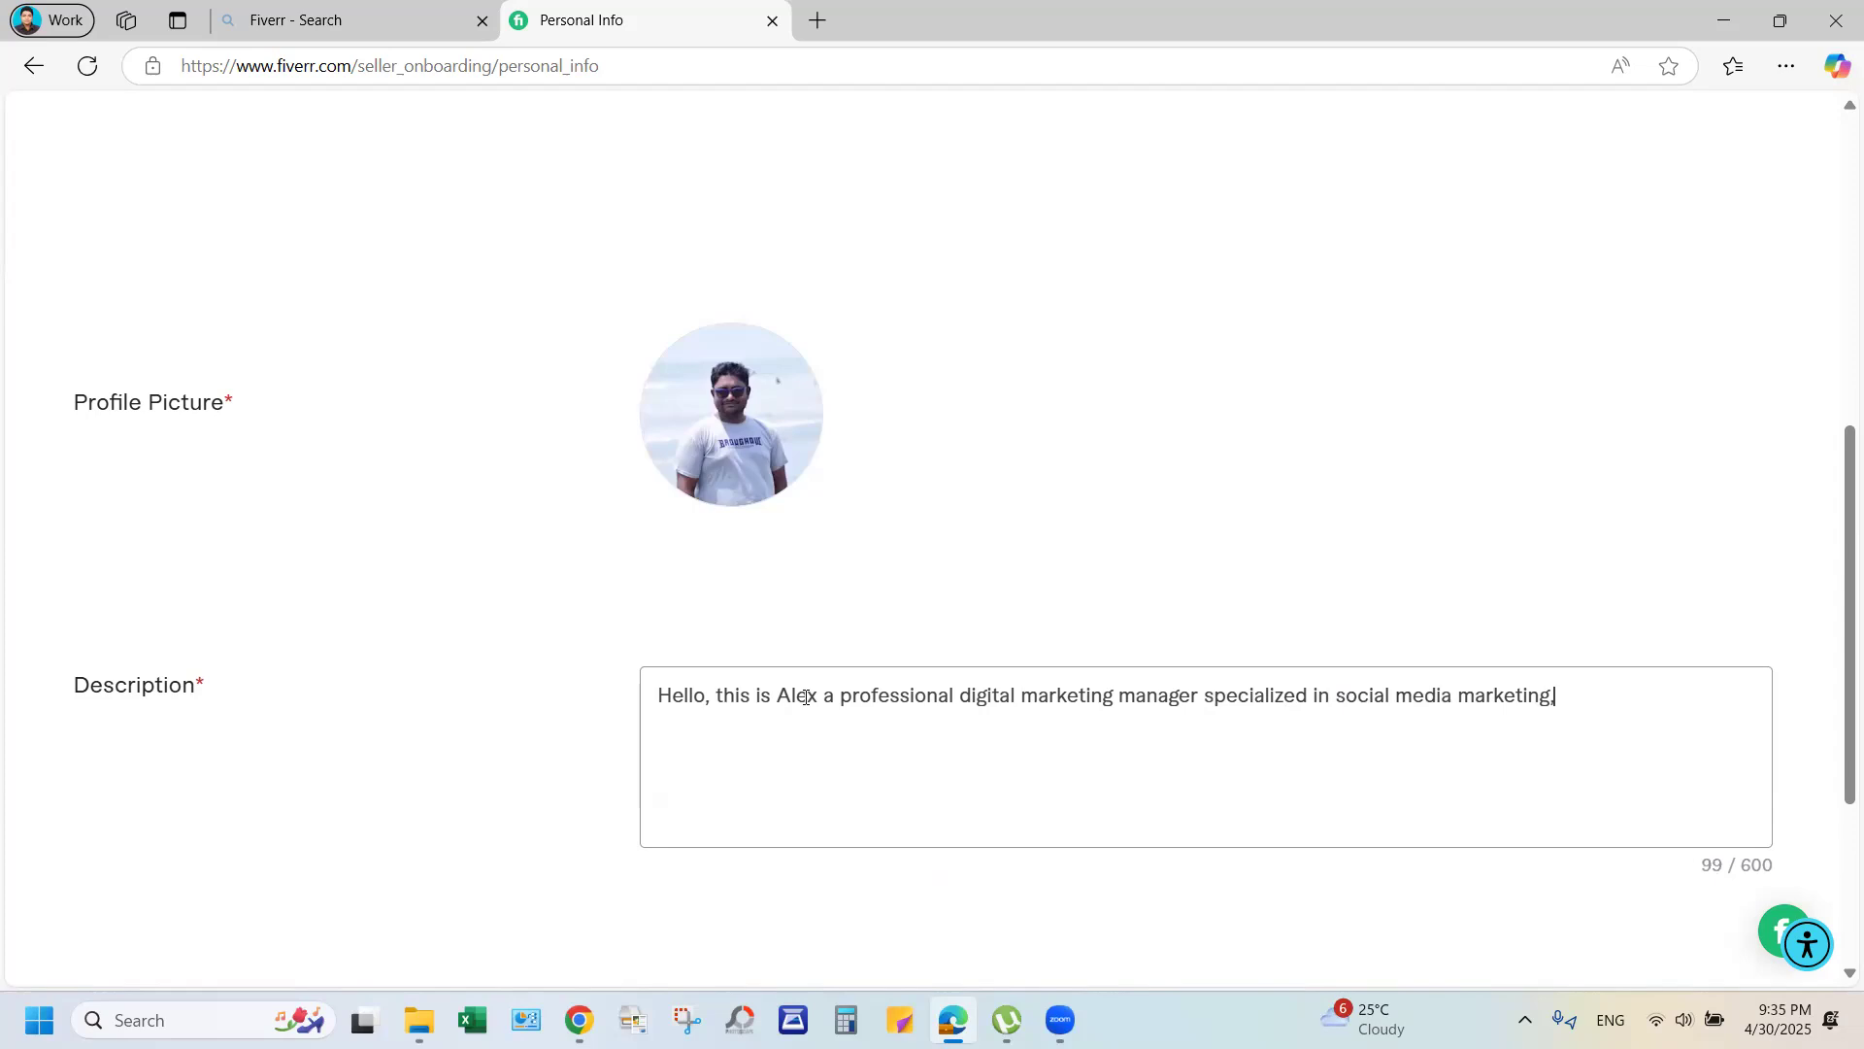
text( social)
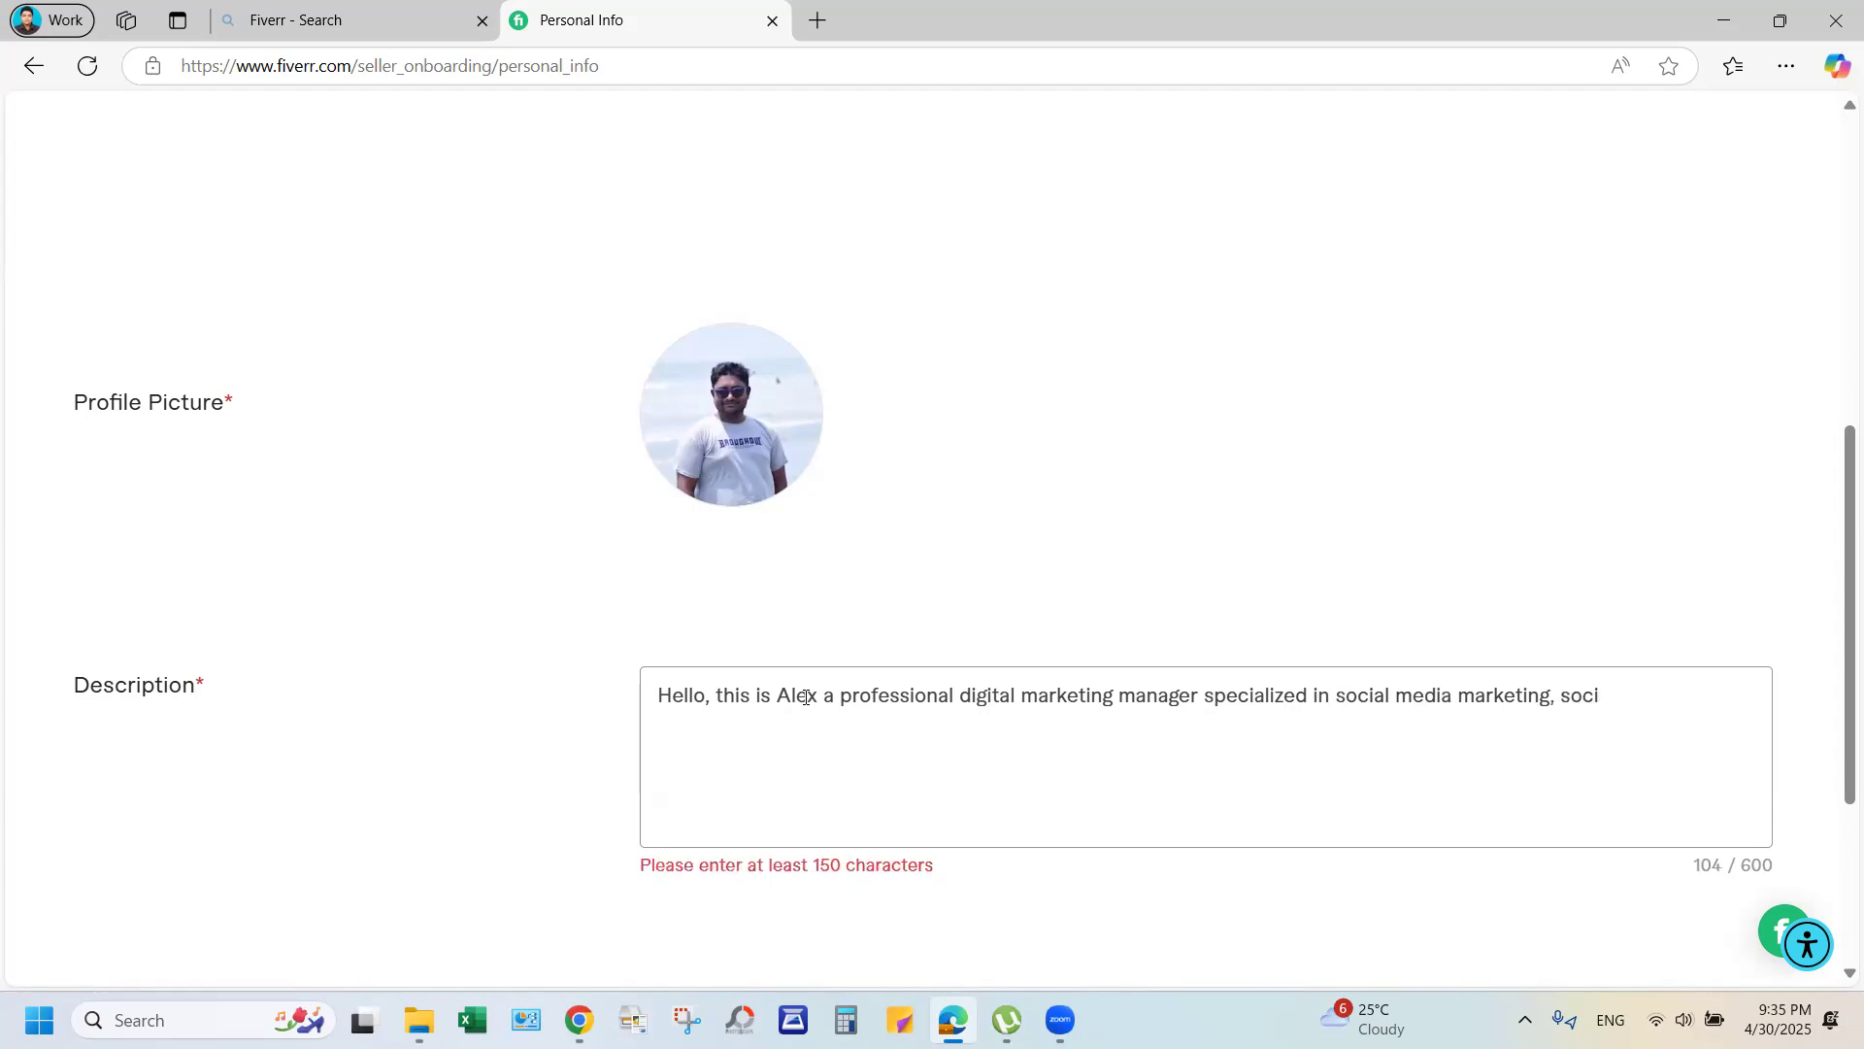
text( media ma)
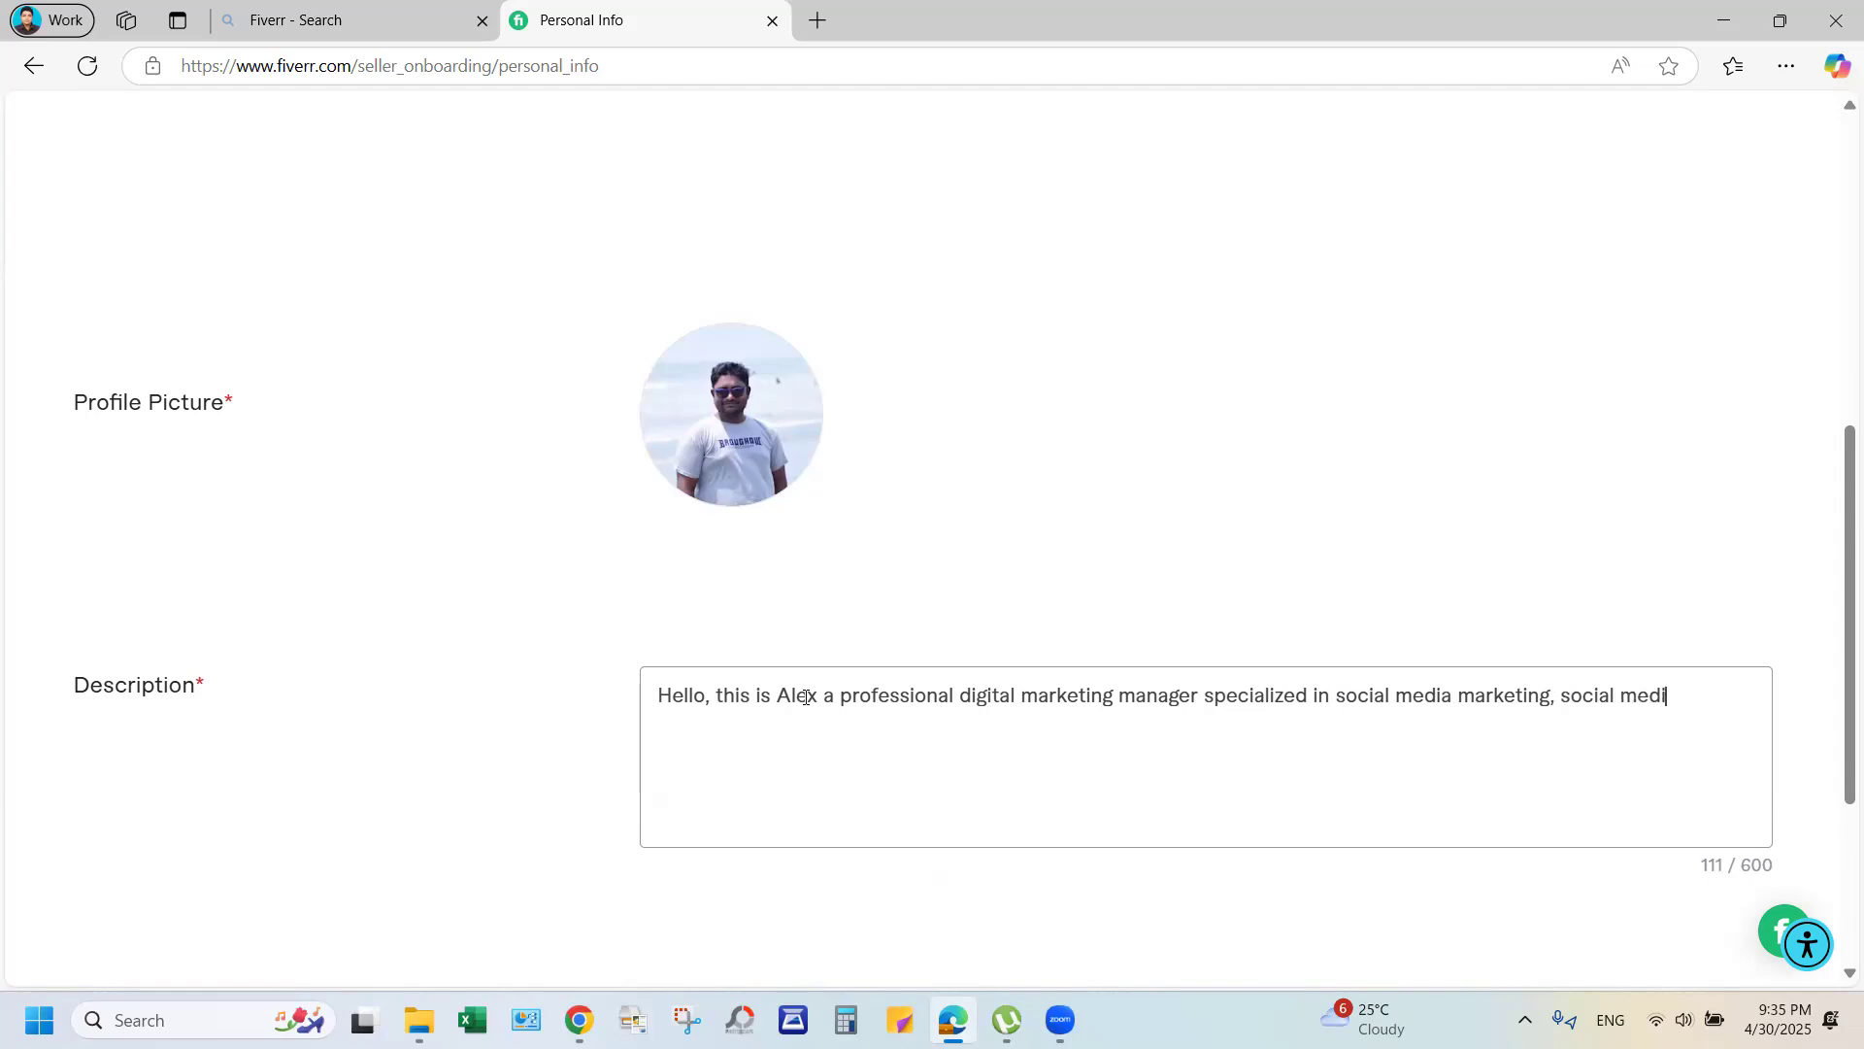
text(nagement)
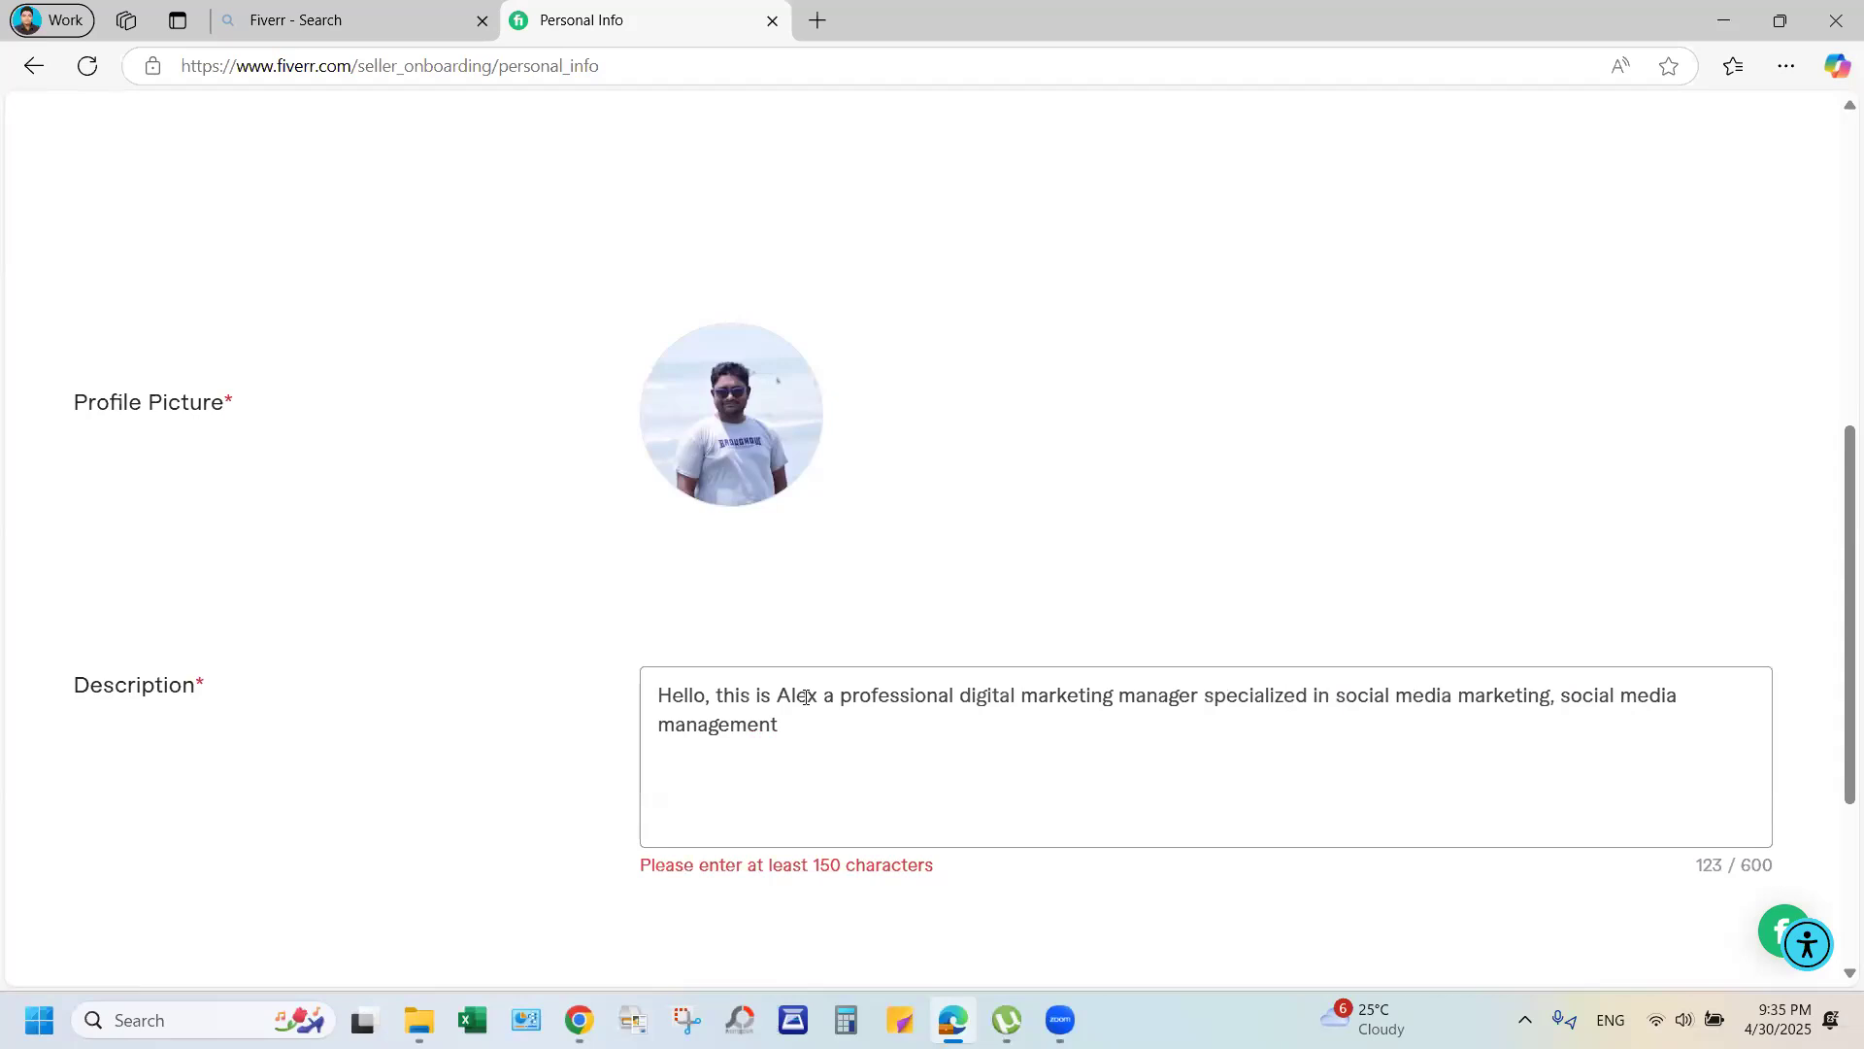
text(, social me)
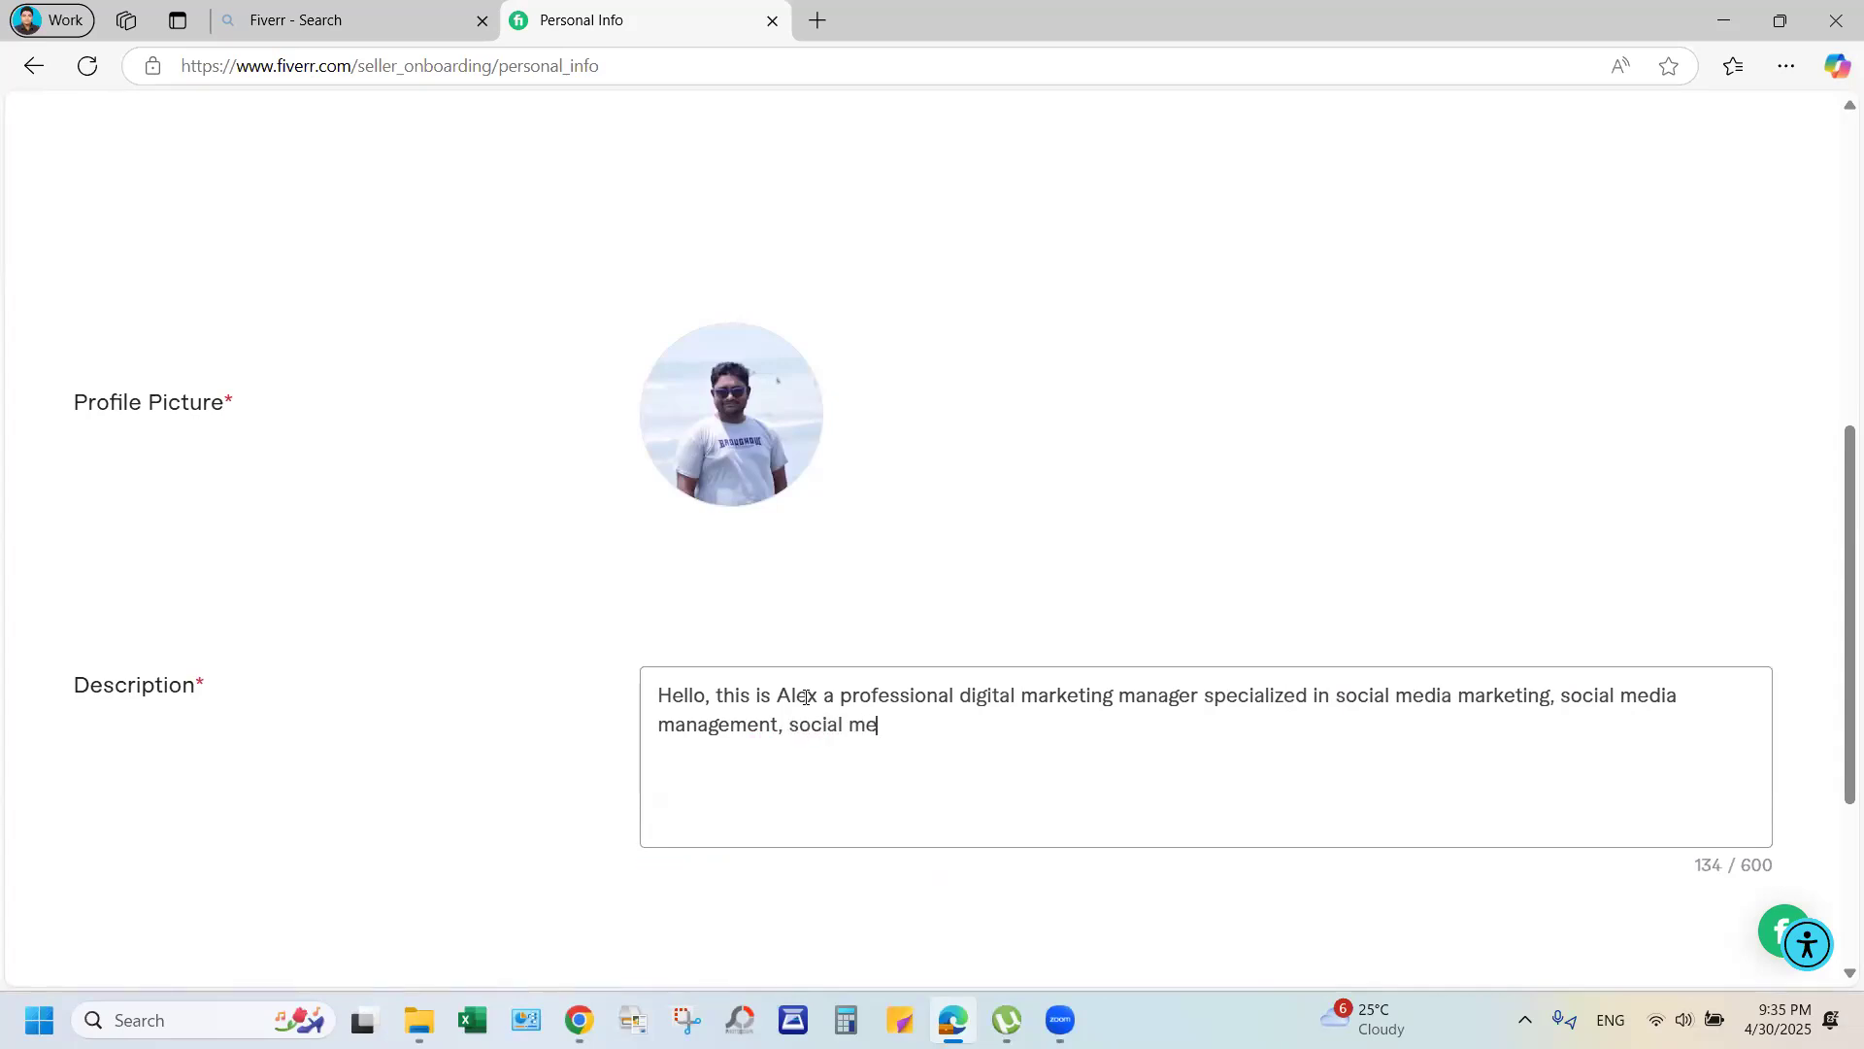
text(dia advertising)
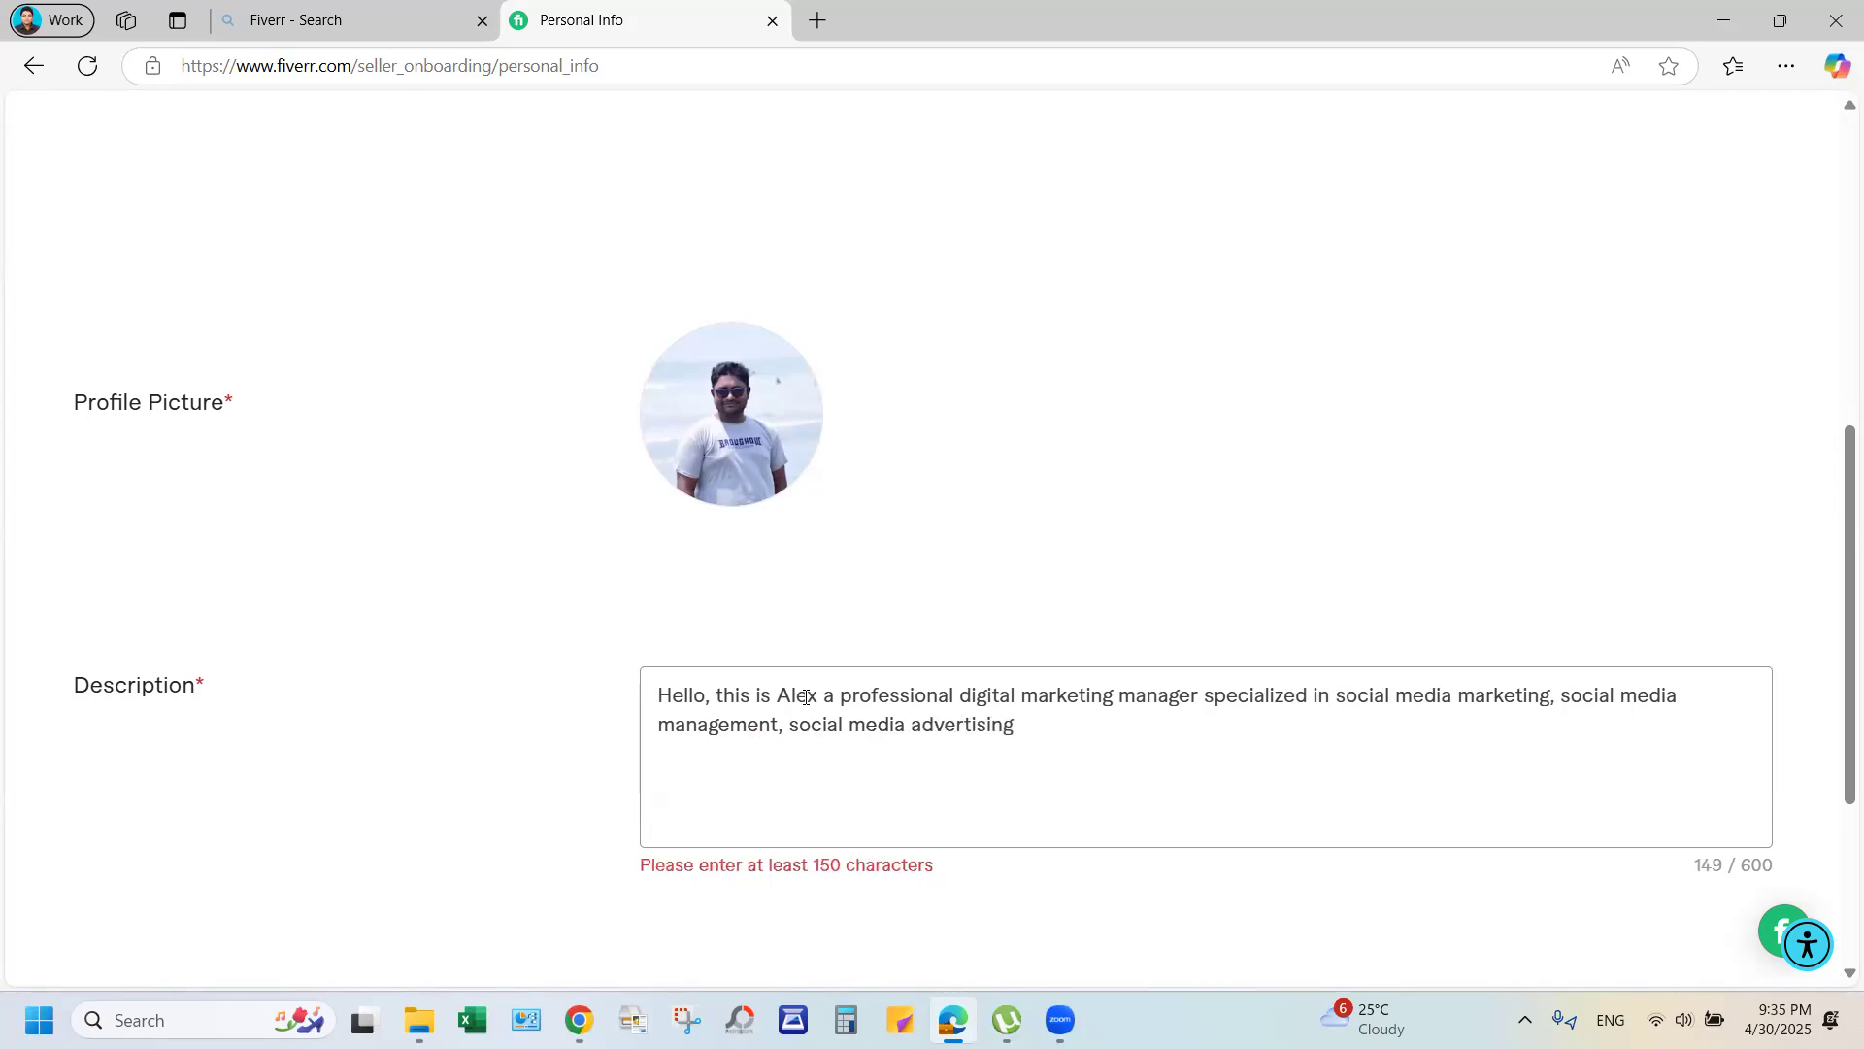
text(, d)
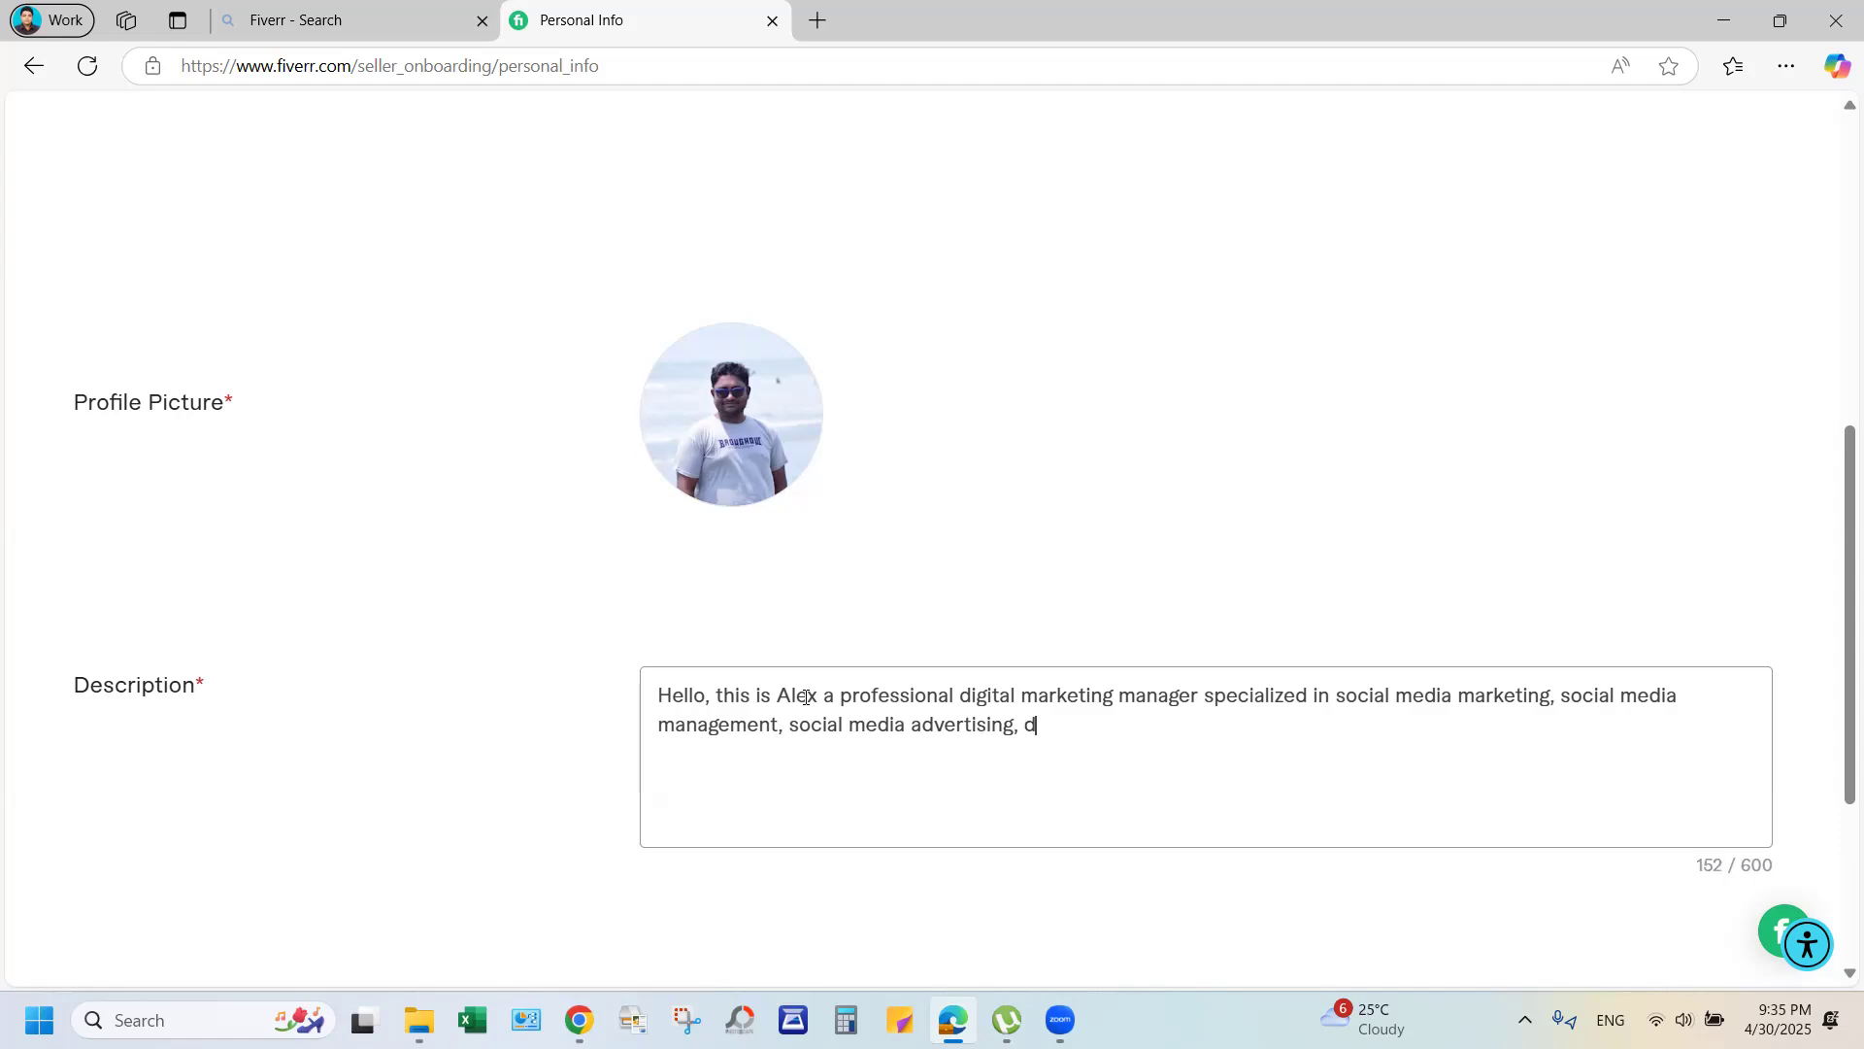
text(ata entry and lead )
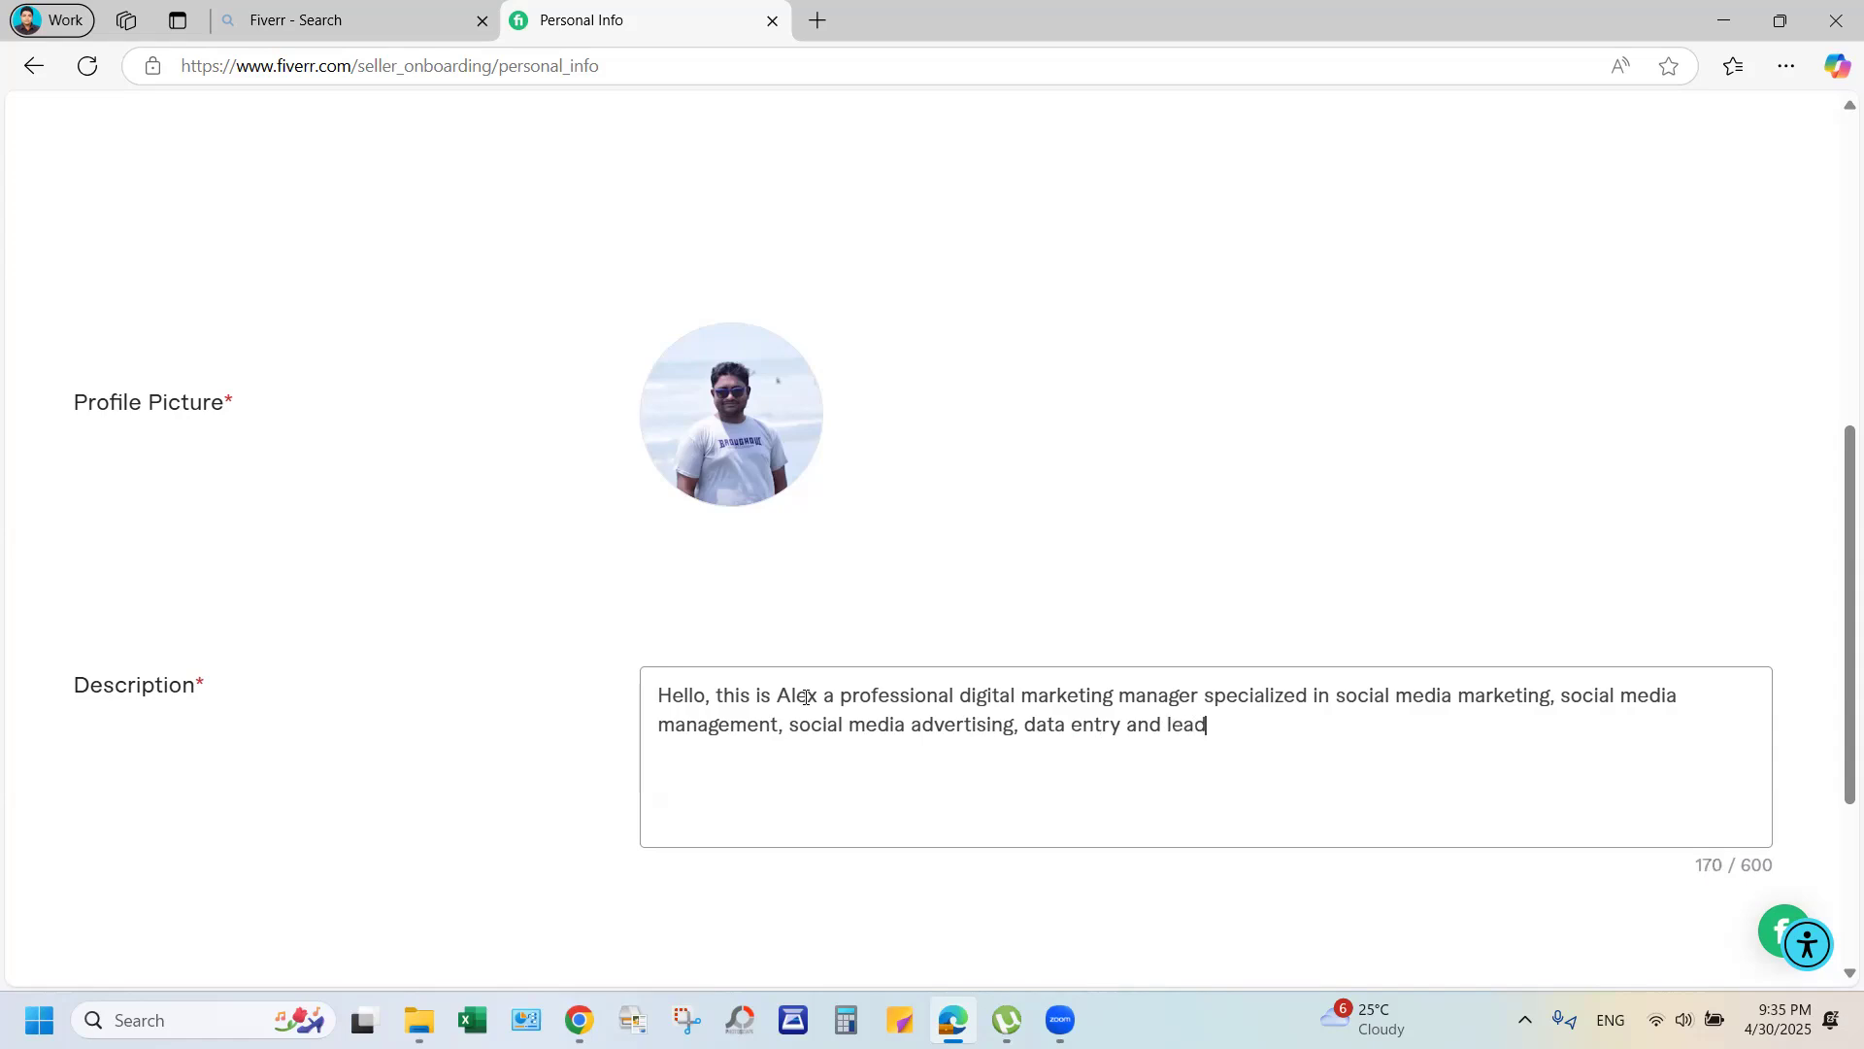
text(generation.)
Add a sentence offering to grow Facebook, Pinterest, LinkedIn, YouTube, Twitter and Quora accounts.
text(I can assi)
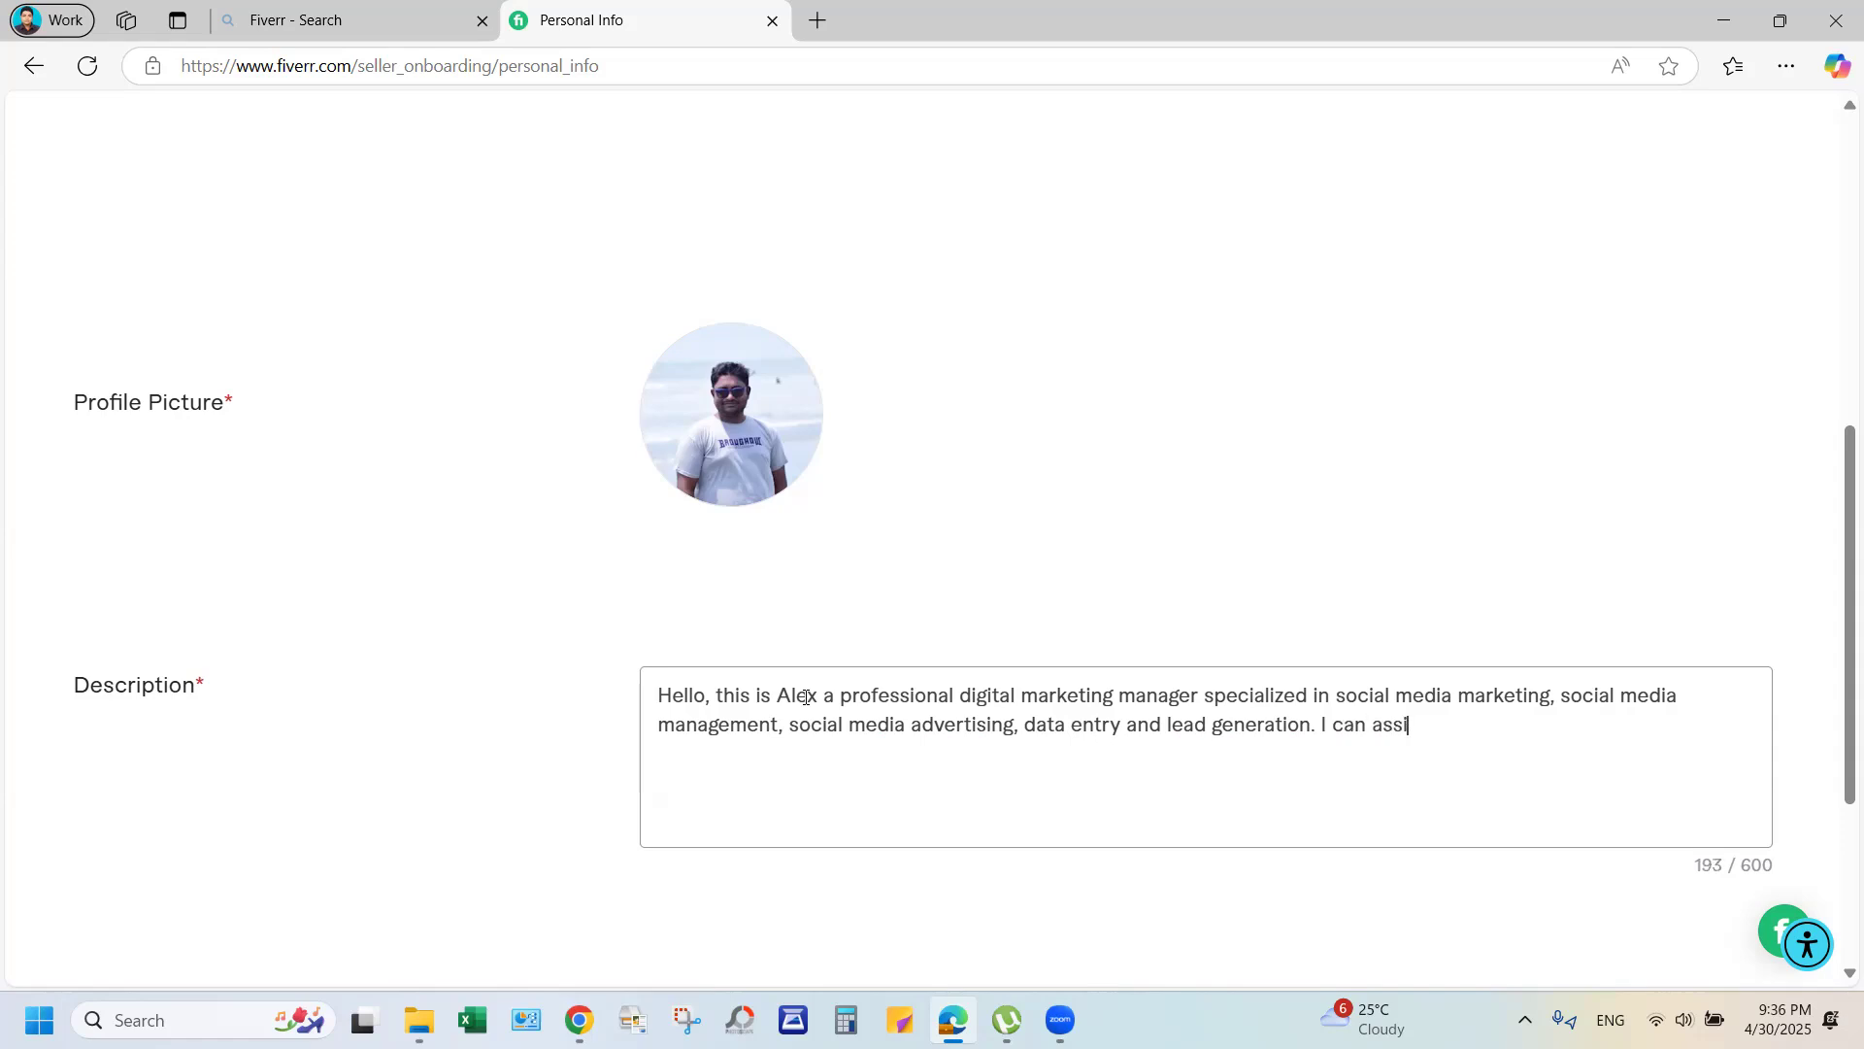
text(st you to create, mana)
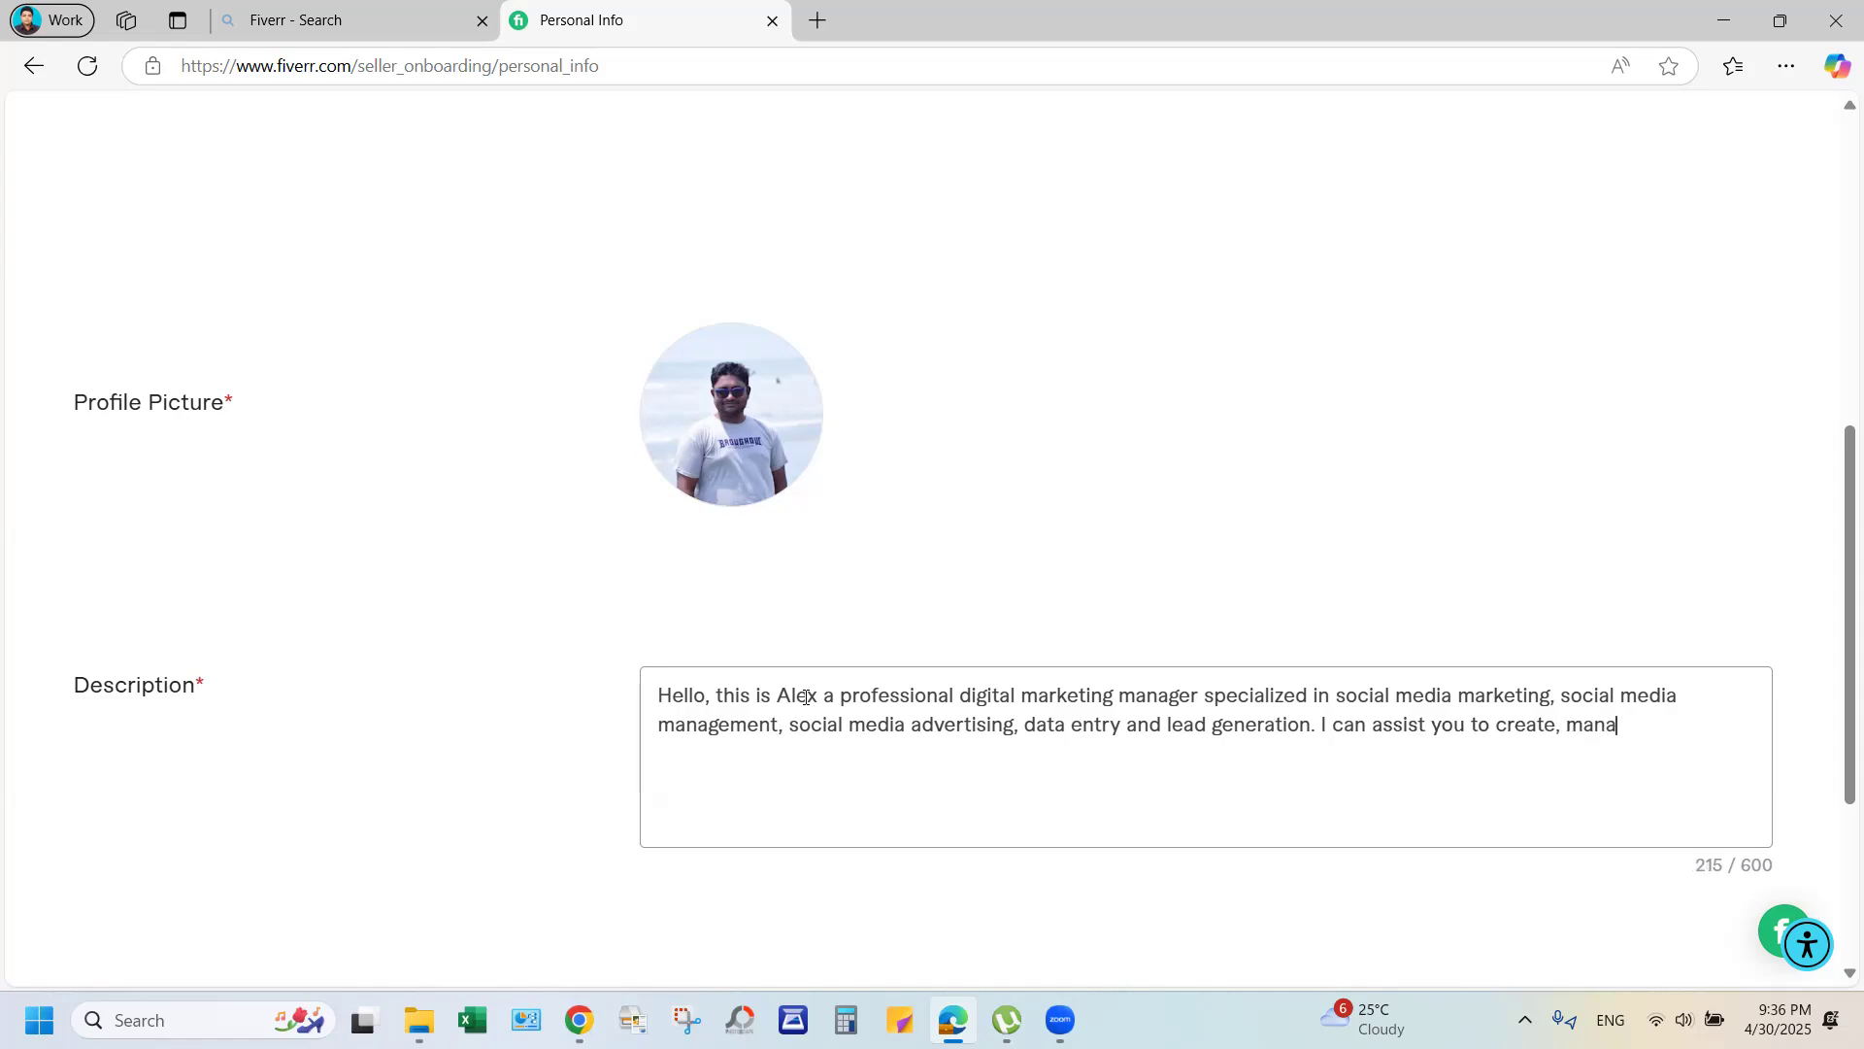
text(ge and t)
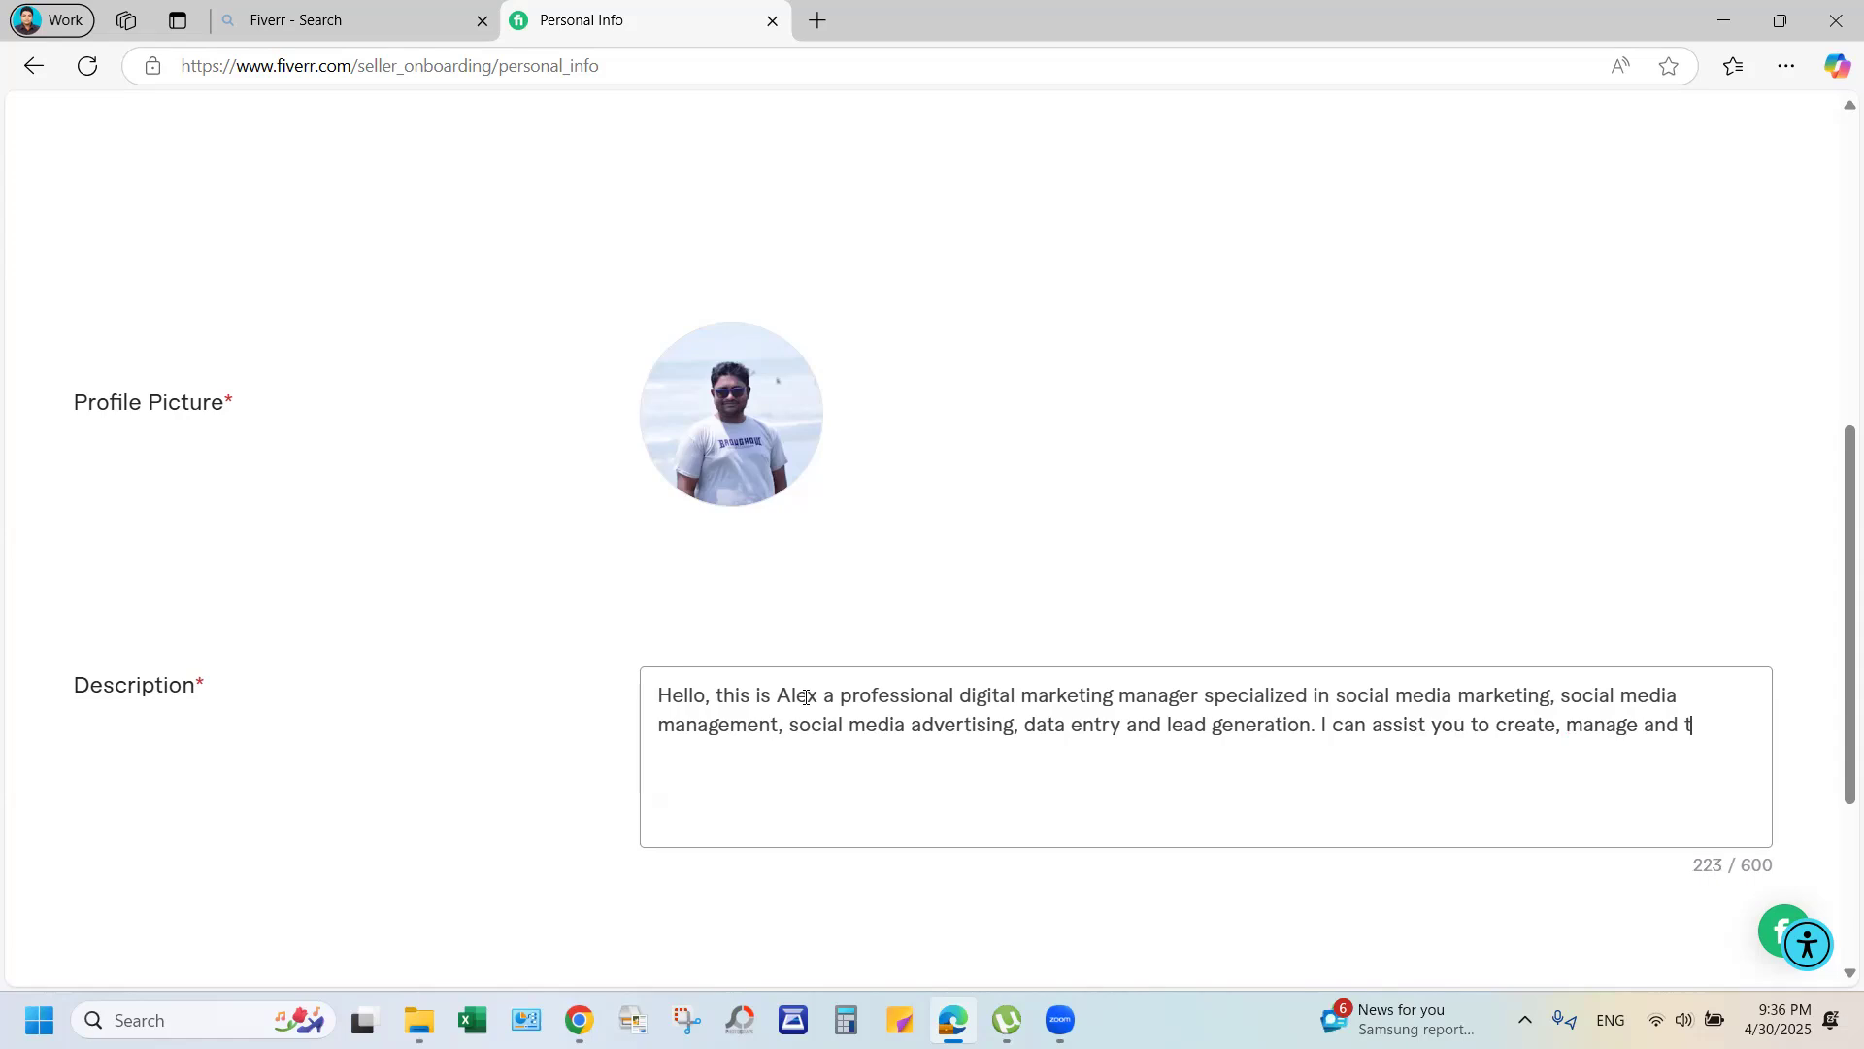
text(o grow your social media )
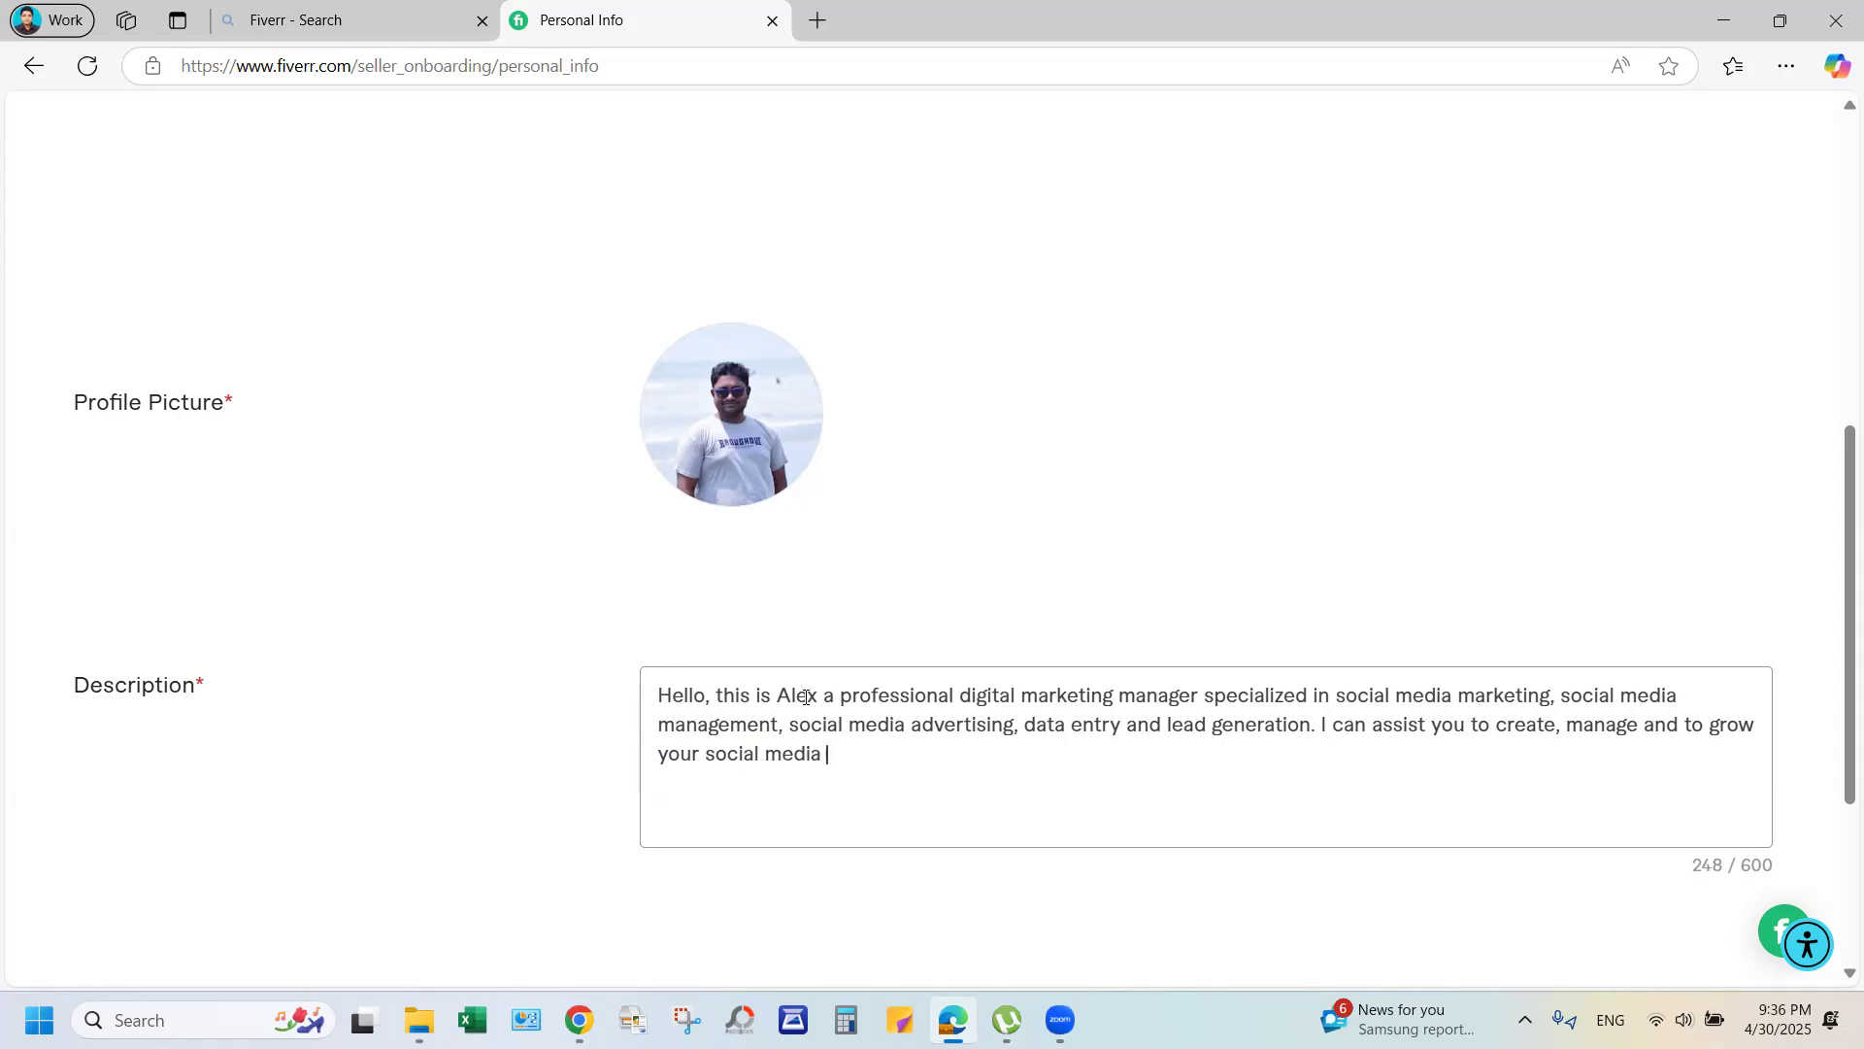
text(accounts I)
text(ike: Facebook,)
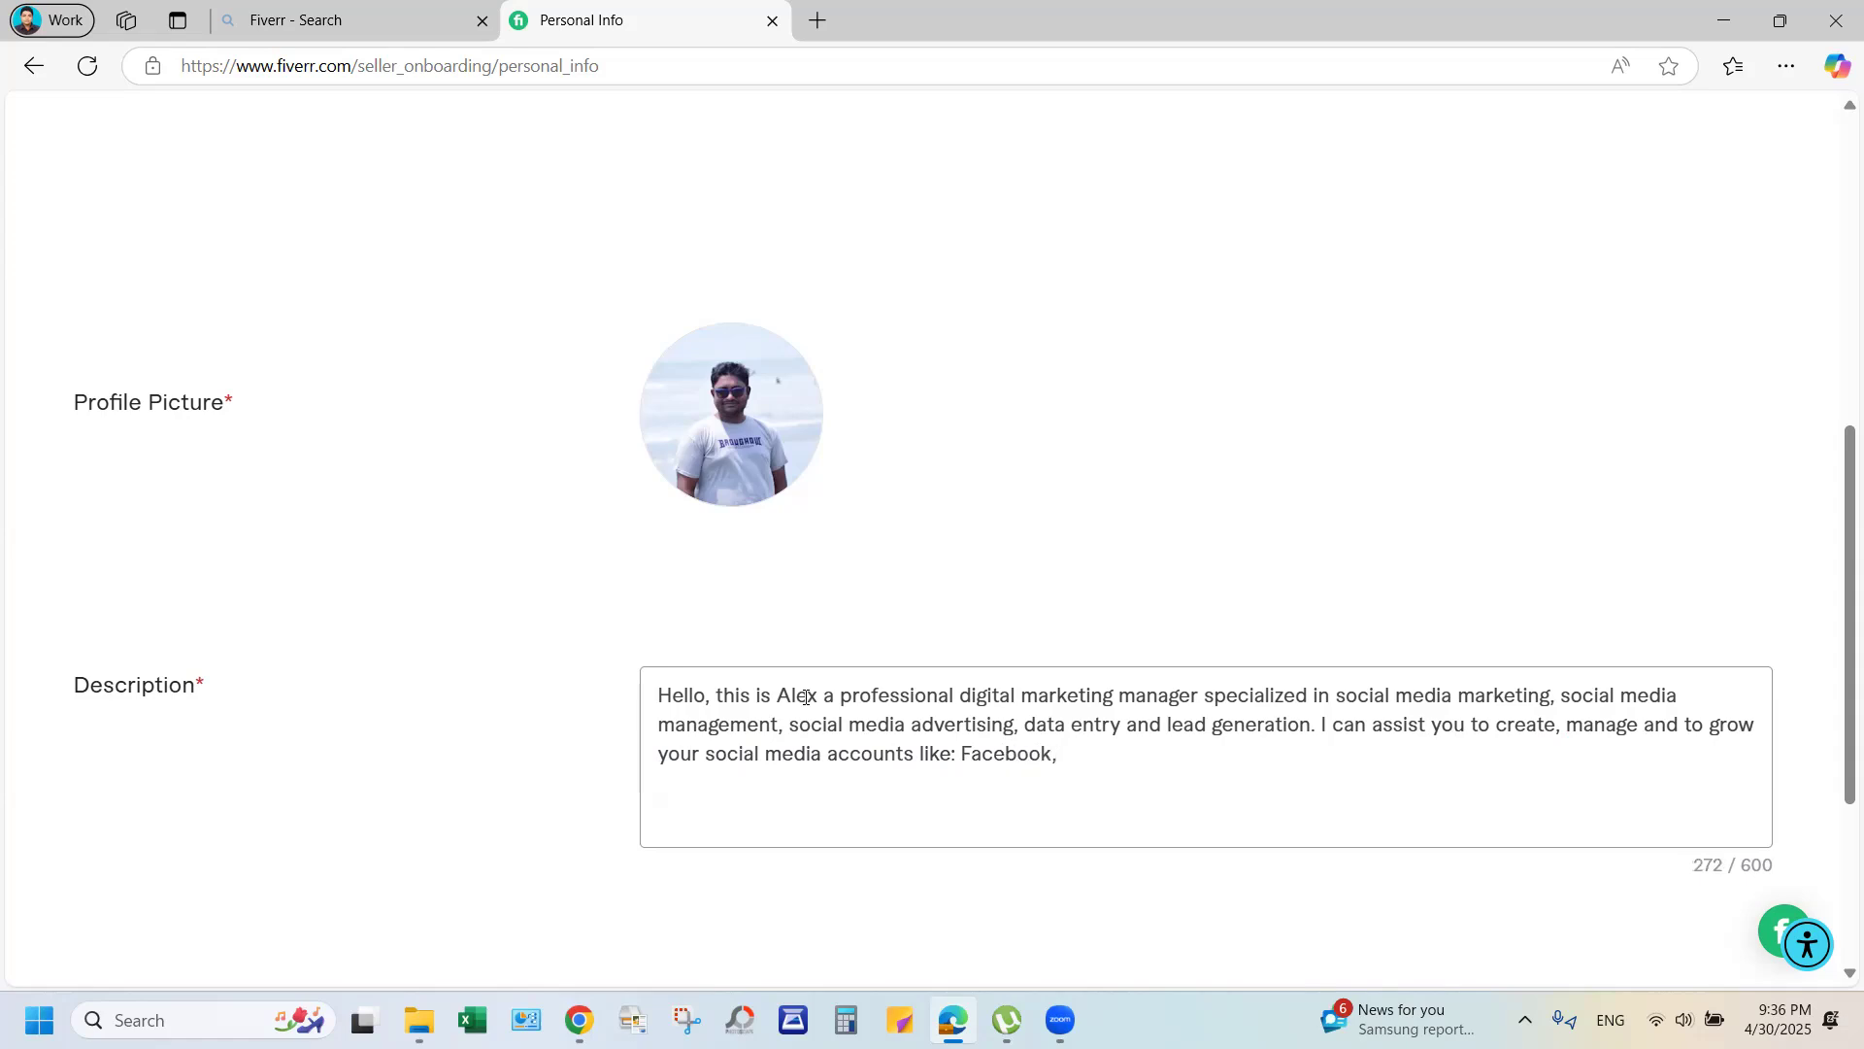
text(Pinterest, Linked)
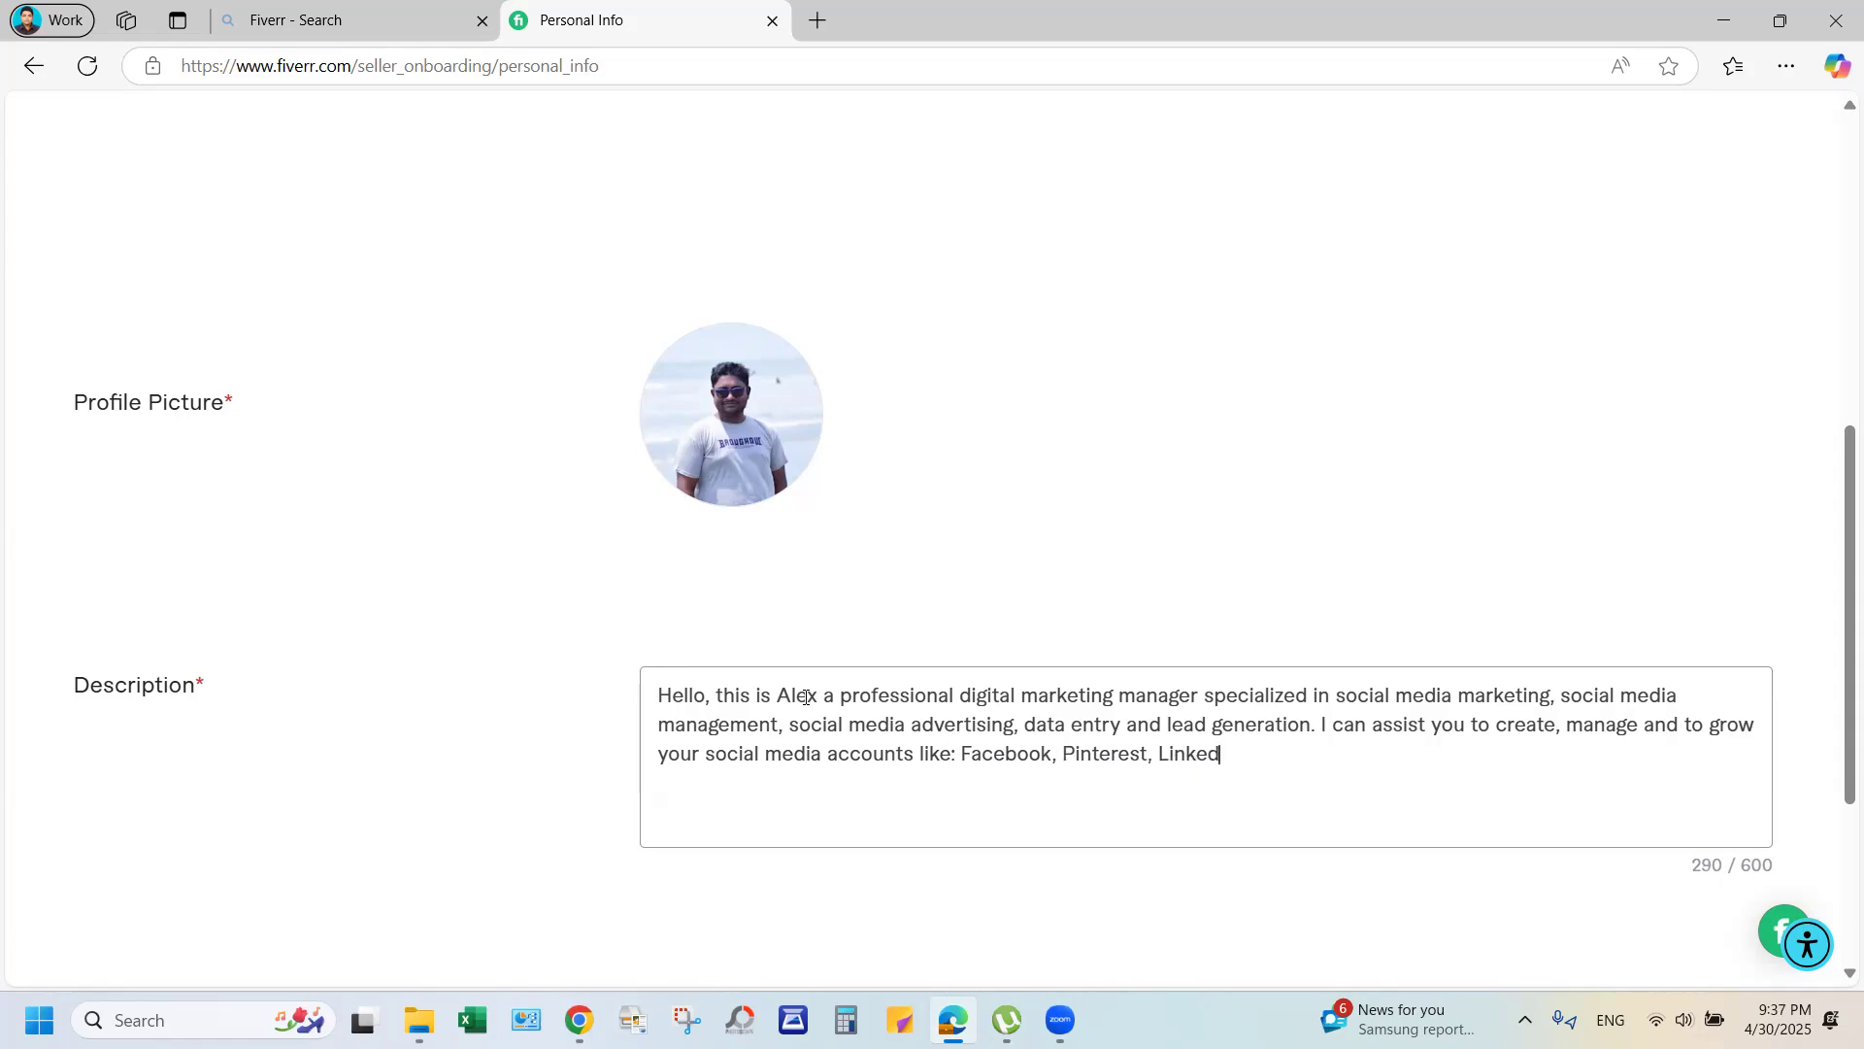
text(In)
text(, )
text(YouTu)
text(be, )
text(Te)
text(itter)
key(BackSpace)
key(BackSpace)
key(BackSpace)
key(BackSpace)
key(BackSpace)
key(BackSpace)
key(BackSpace)
text(Twitter)
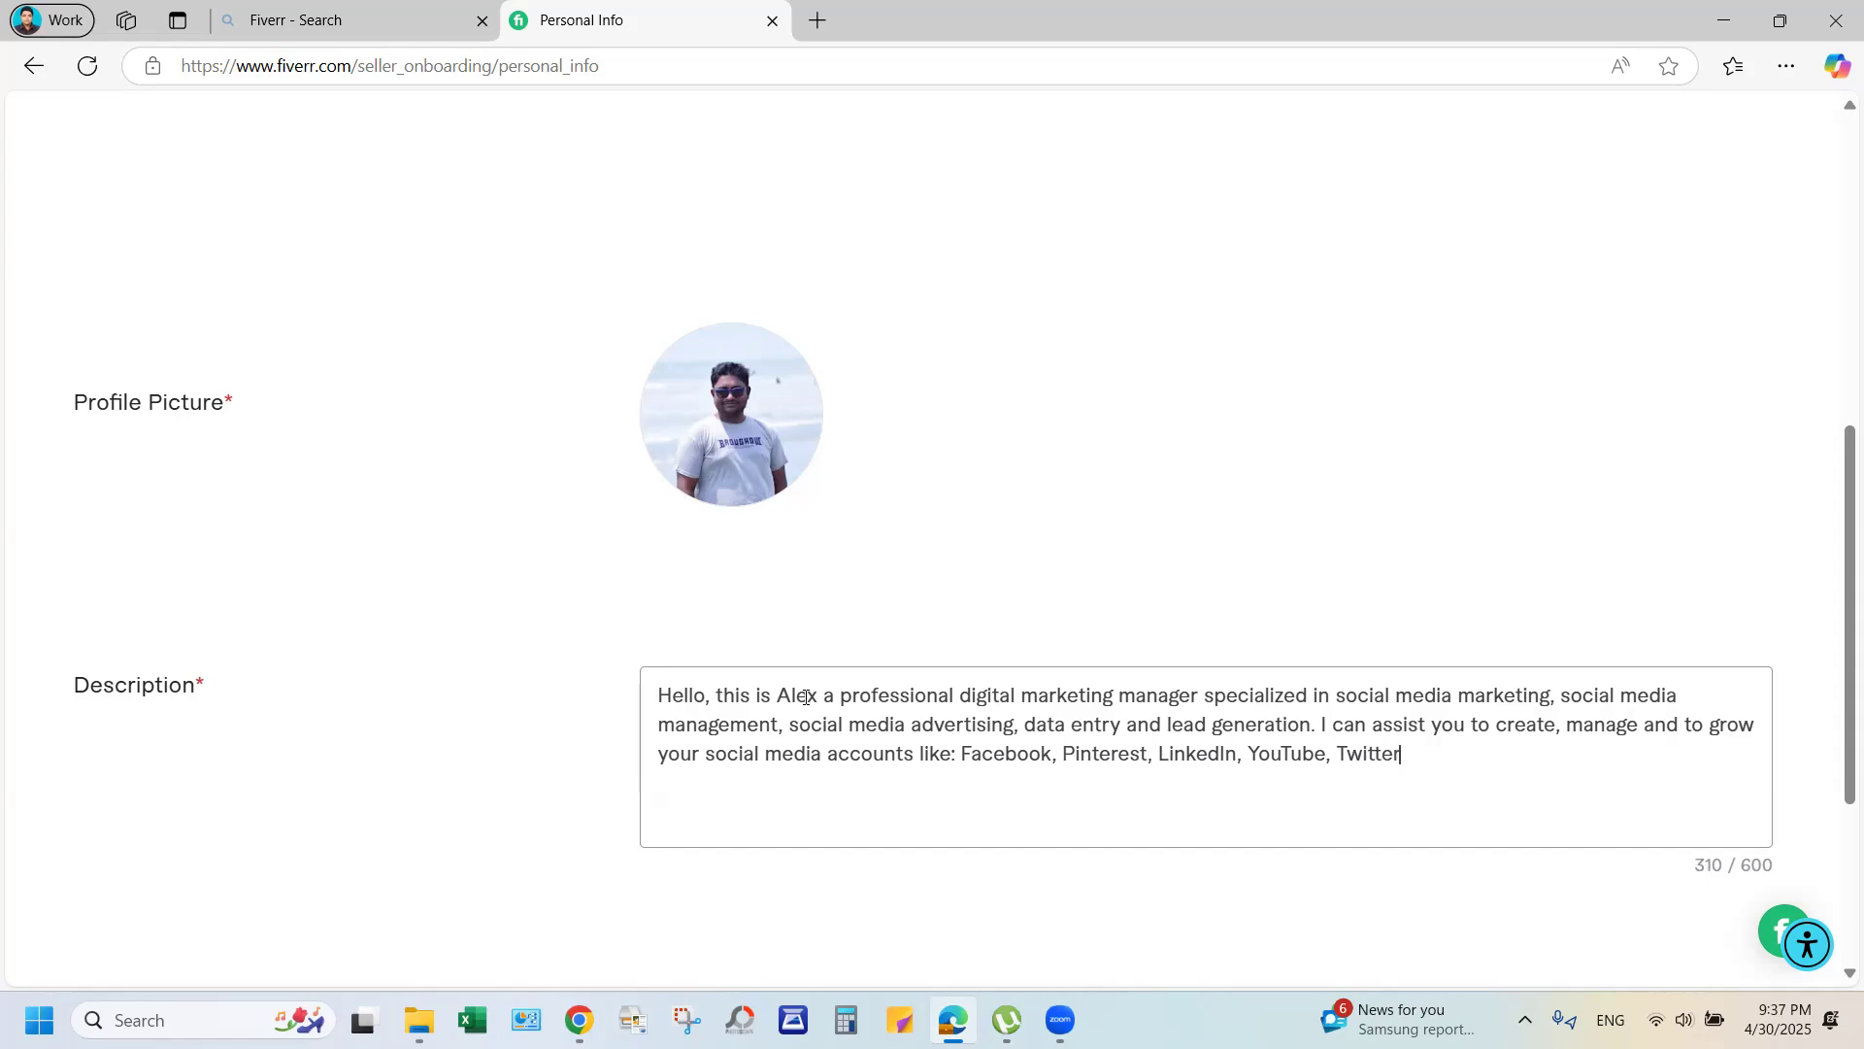
text(, Quora)
text(and)
click(1526, 760)
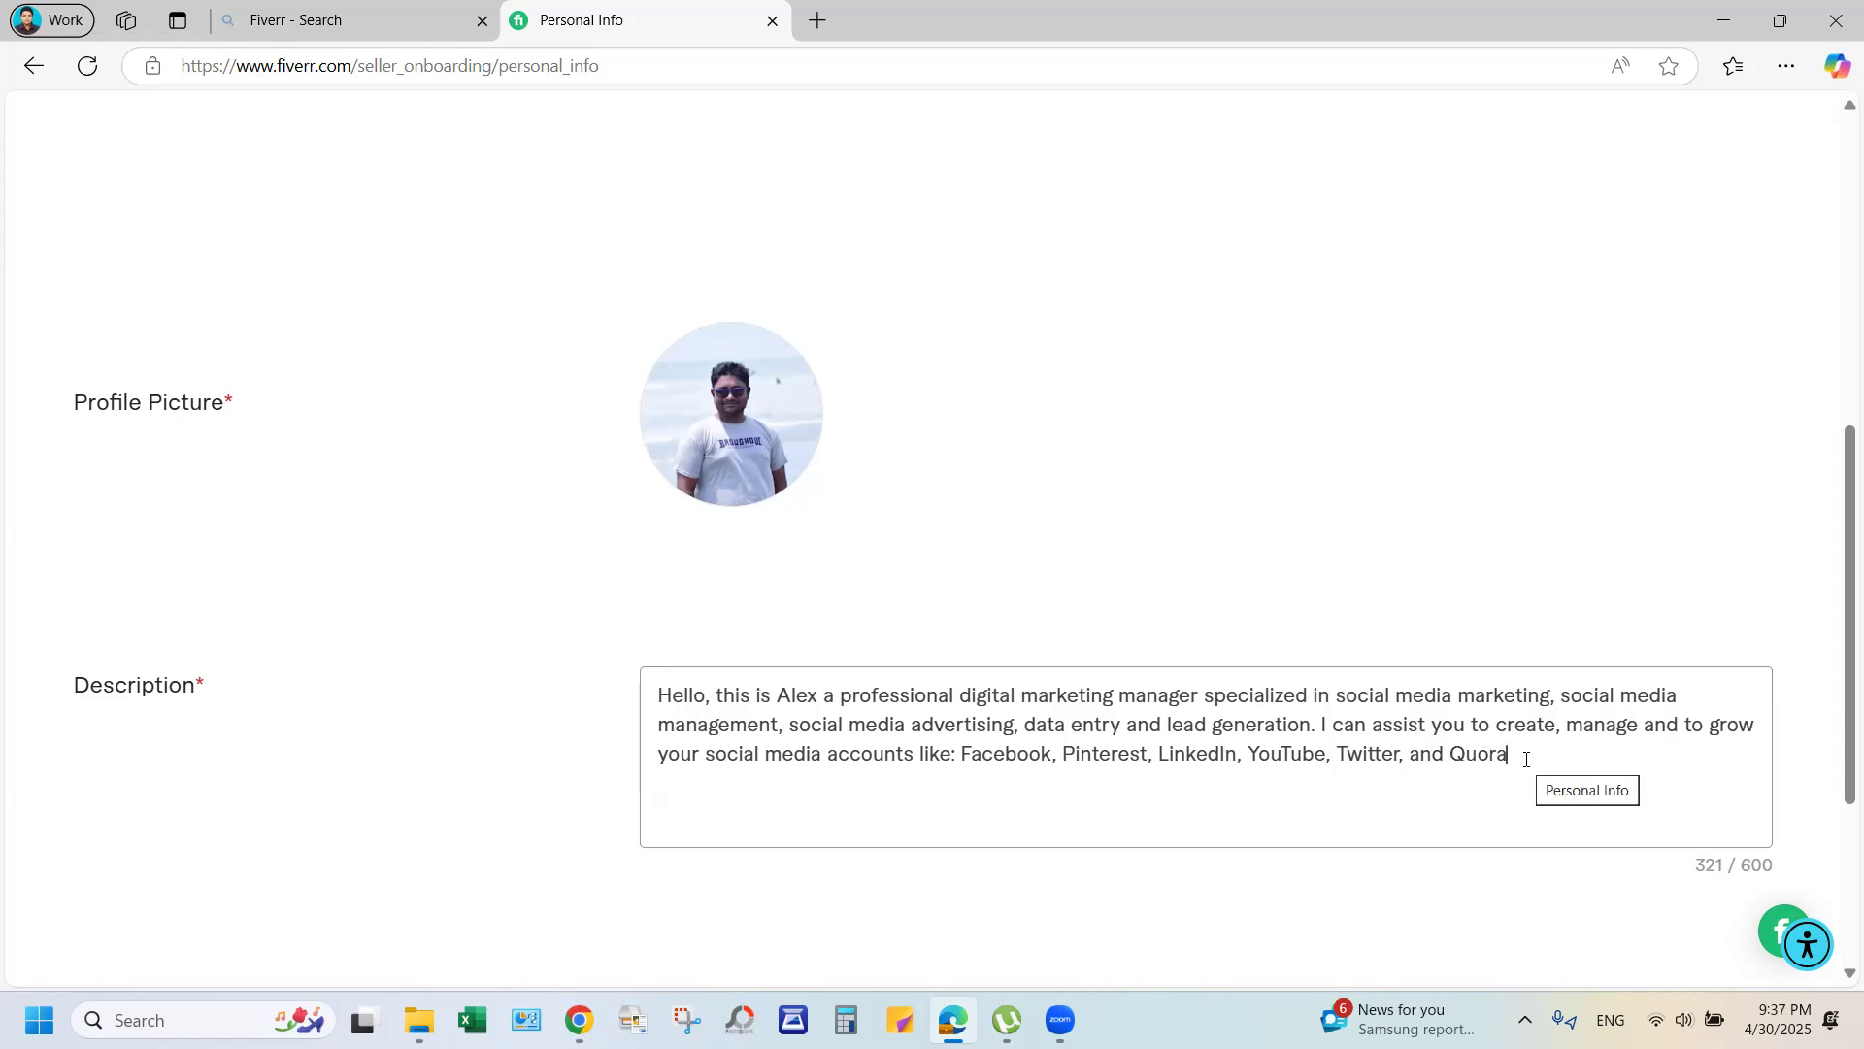
End the description with an invitation for questions or services and 'Thanks for visiting my profile.'.
text(.)
key(Return)
text(Feel )
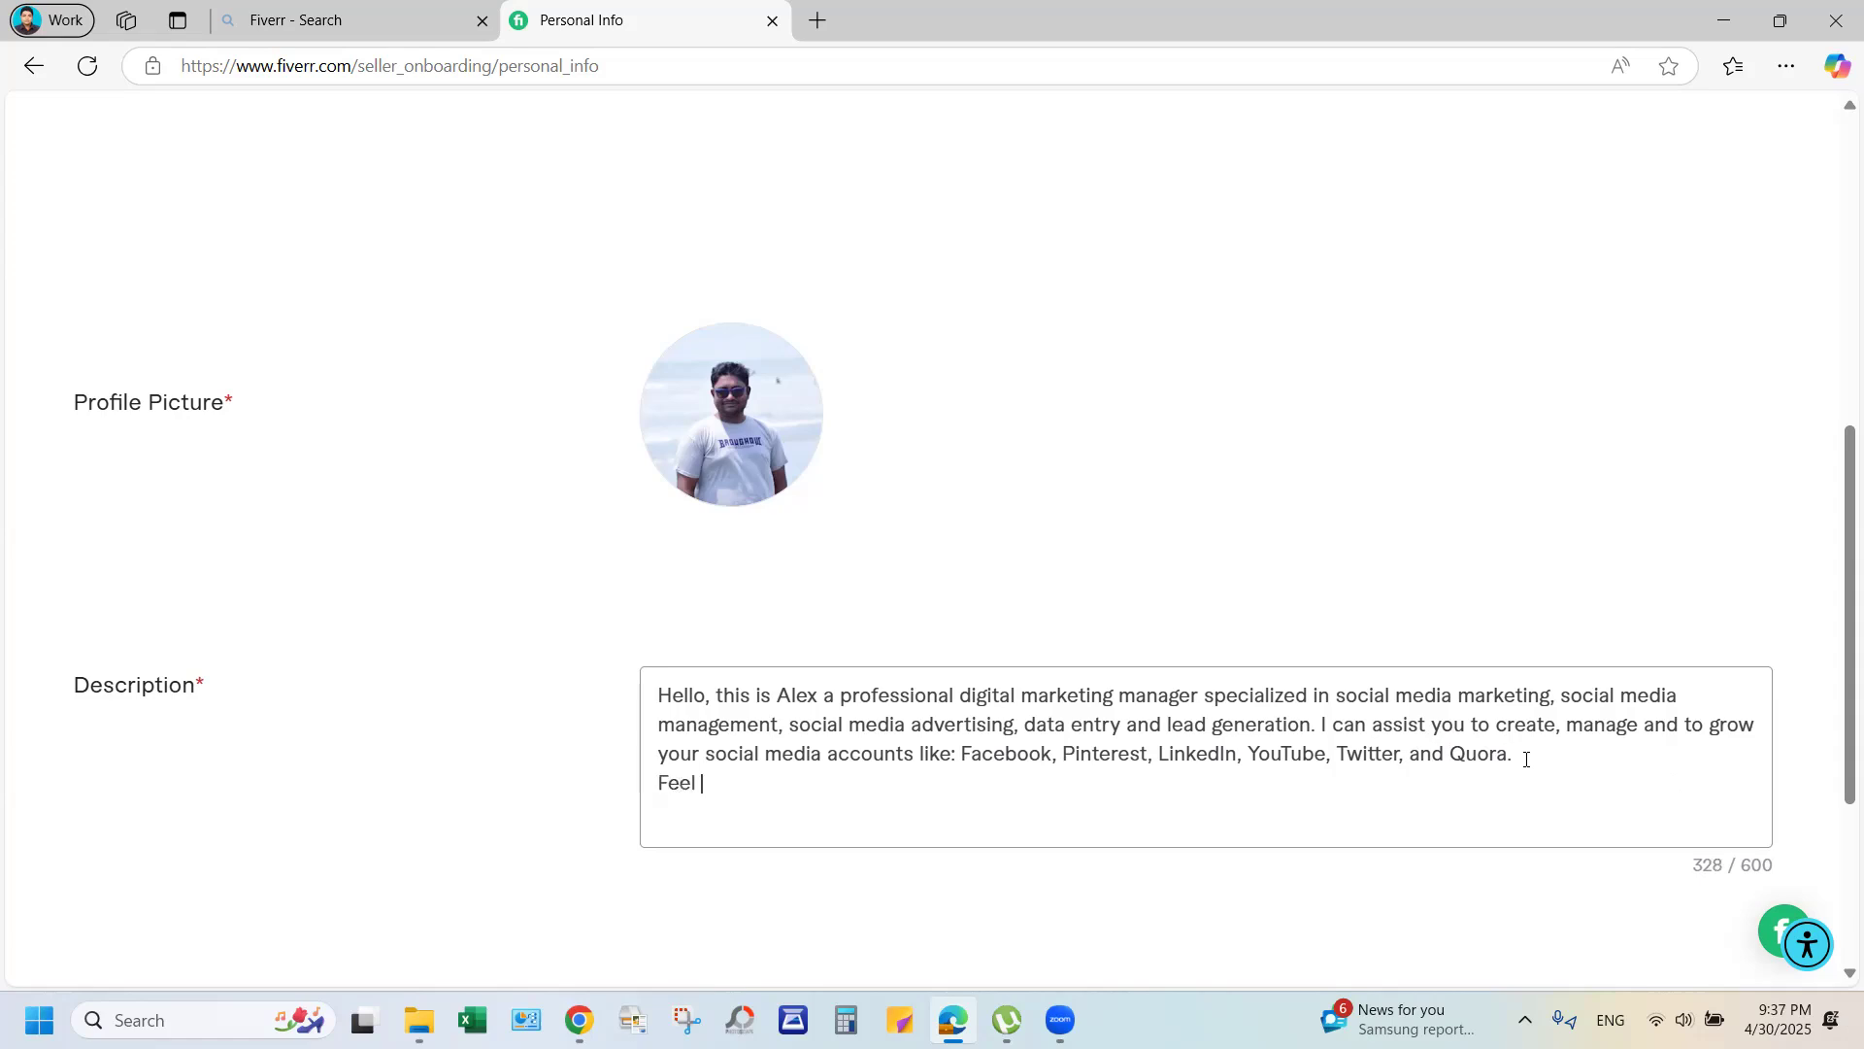
text(free to)
text(inform me)
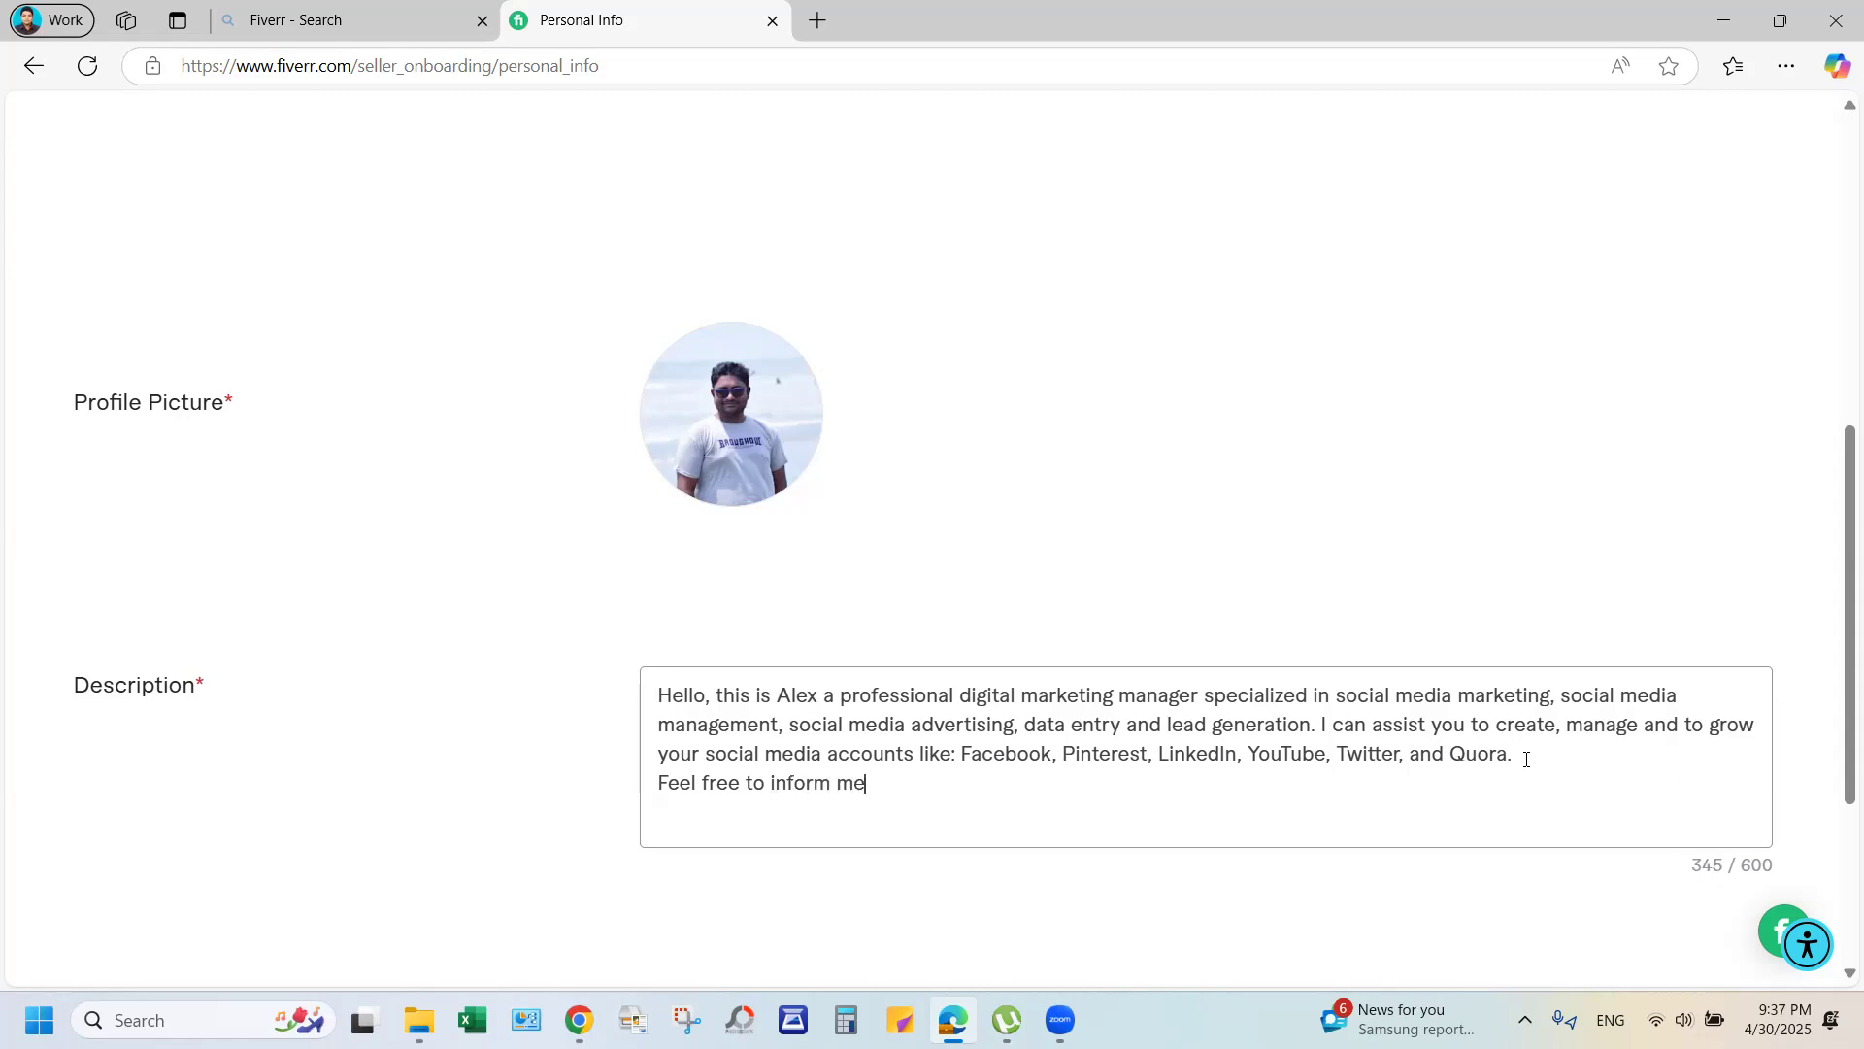
text( if you)
text(have any )
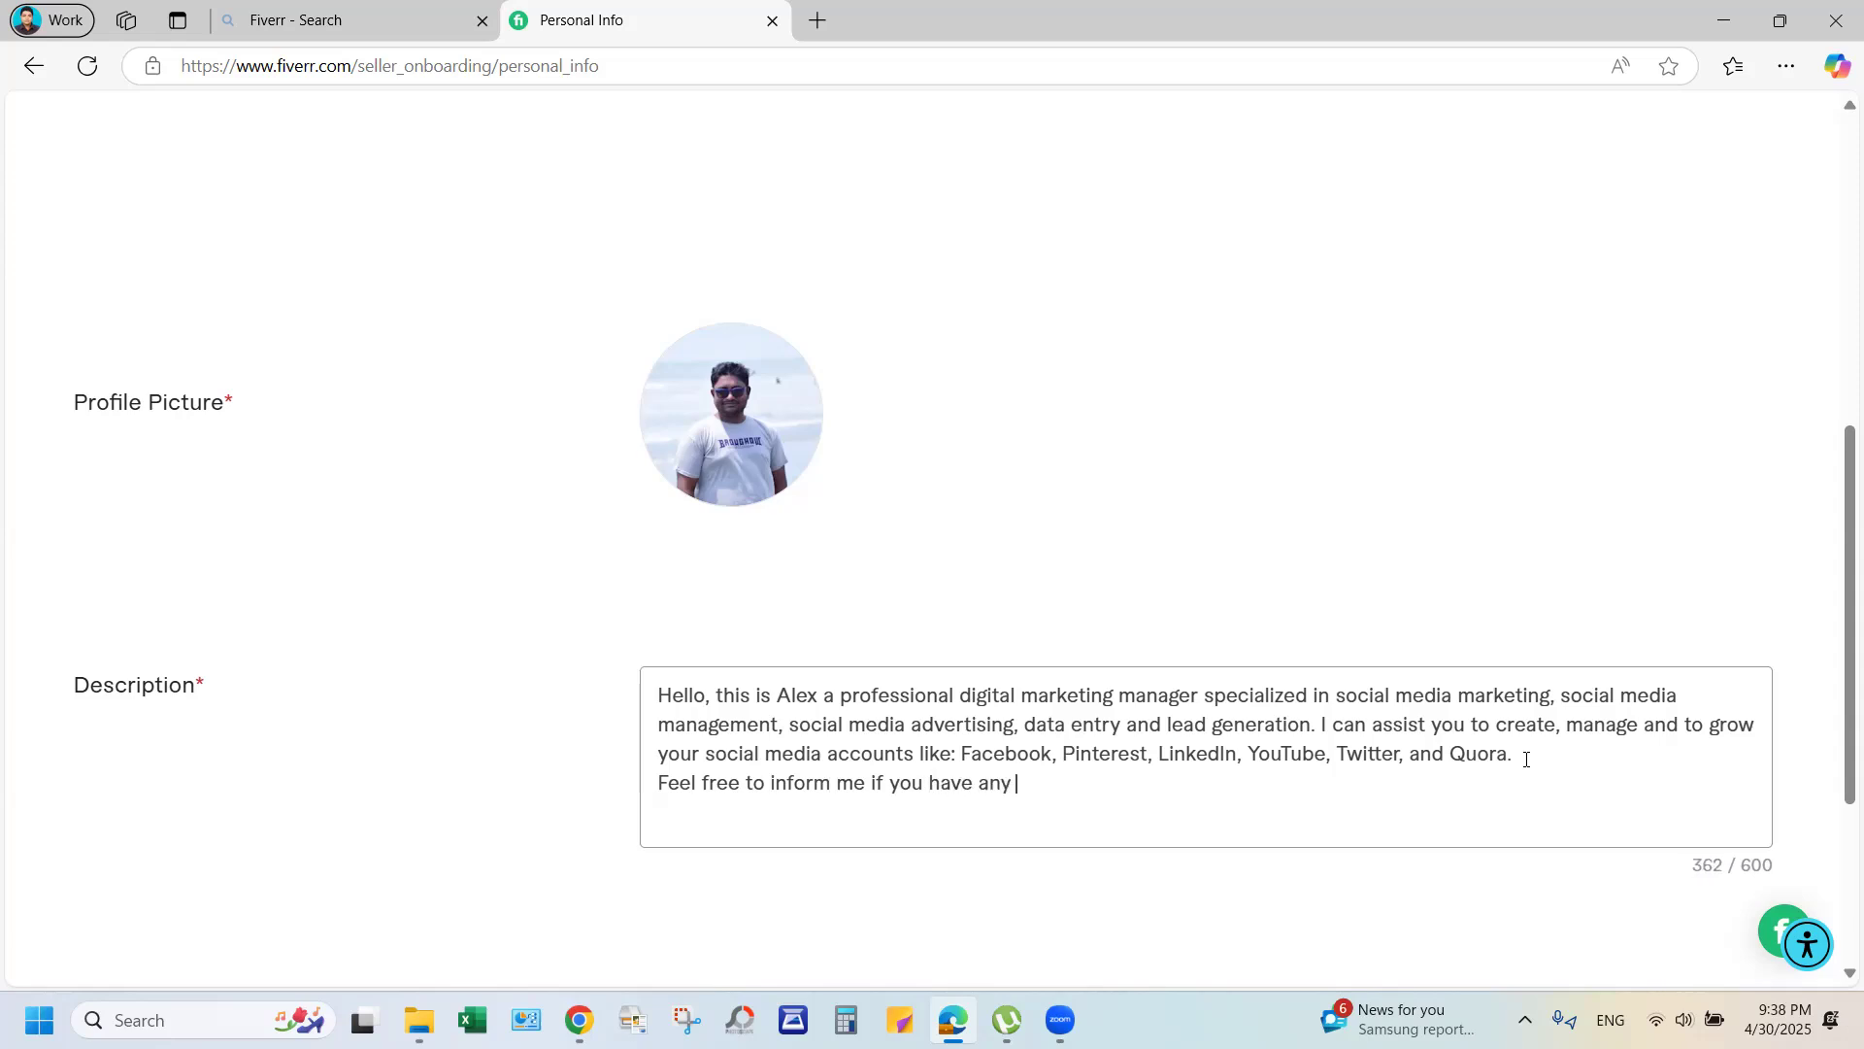
text(question or )
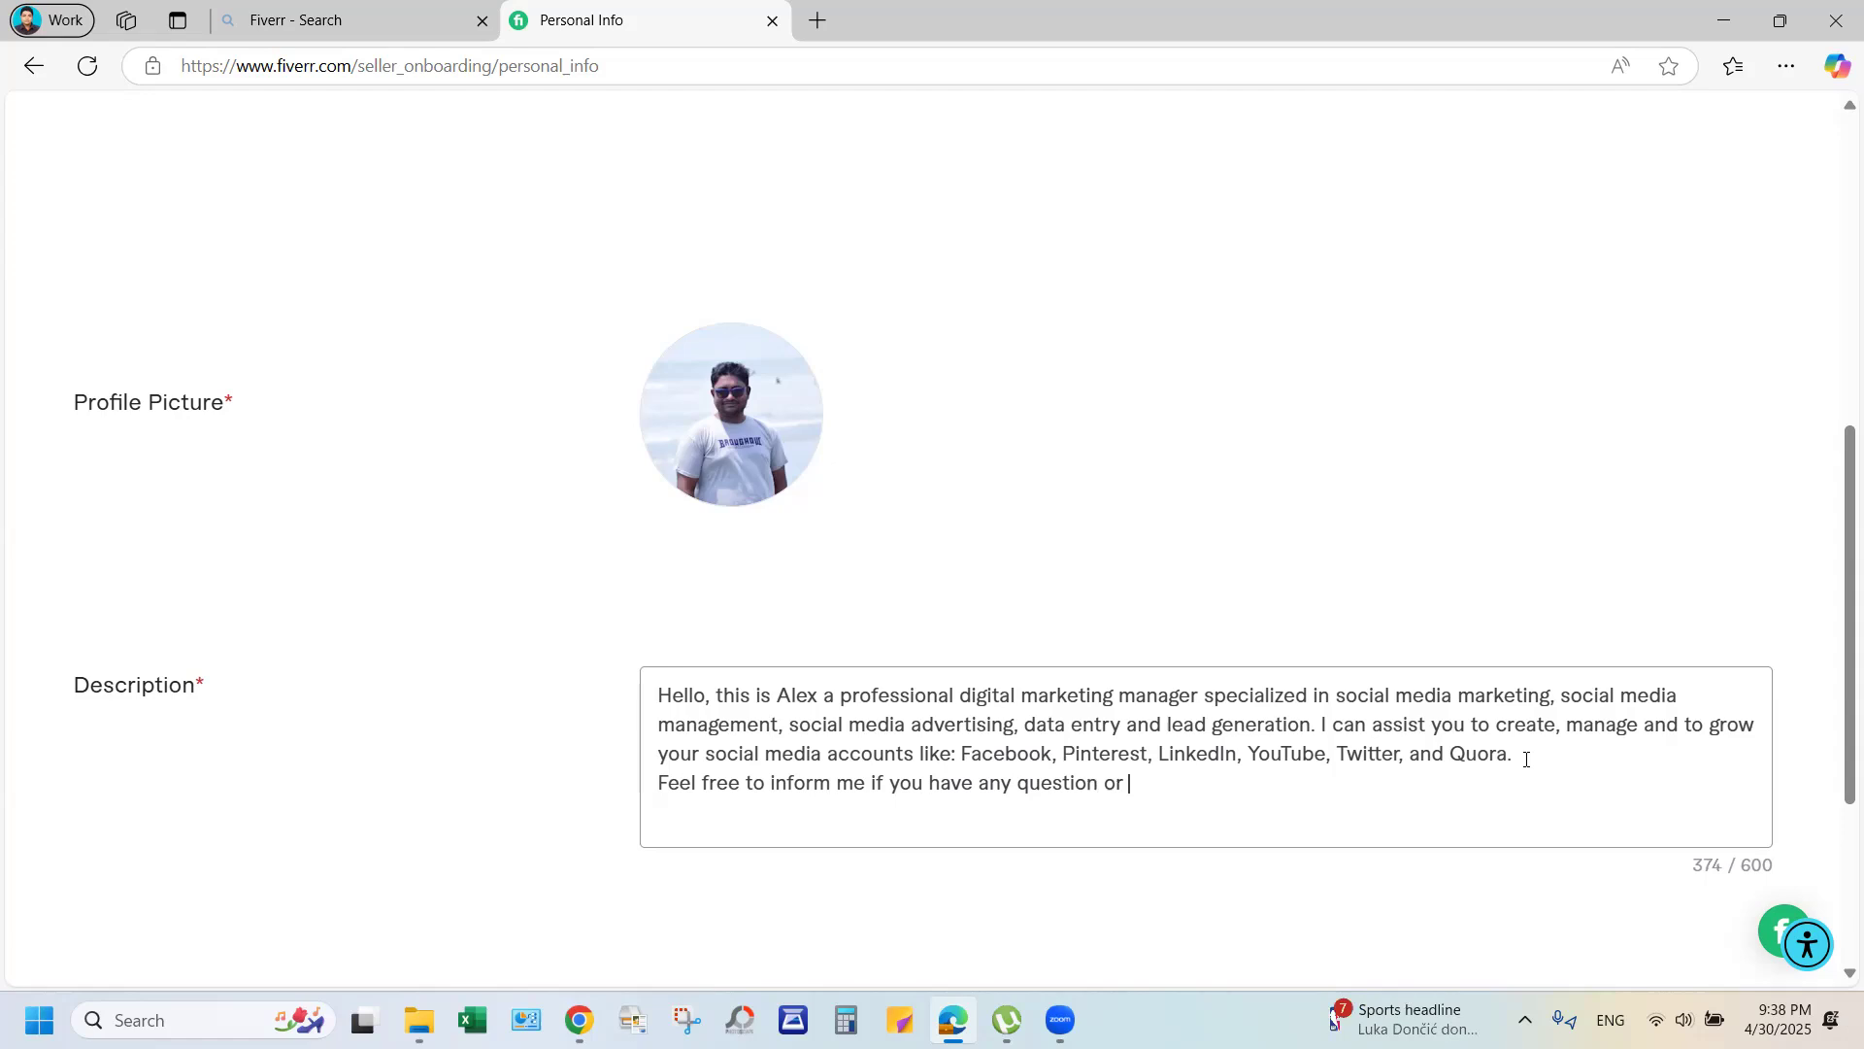
text(if )
text(you need any service)
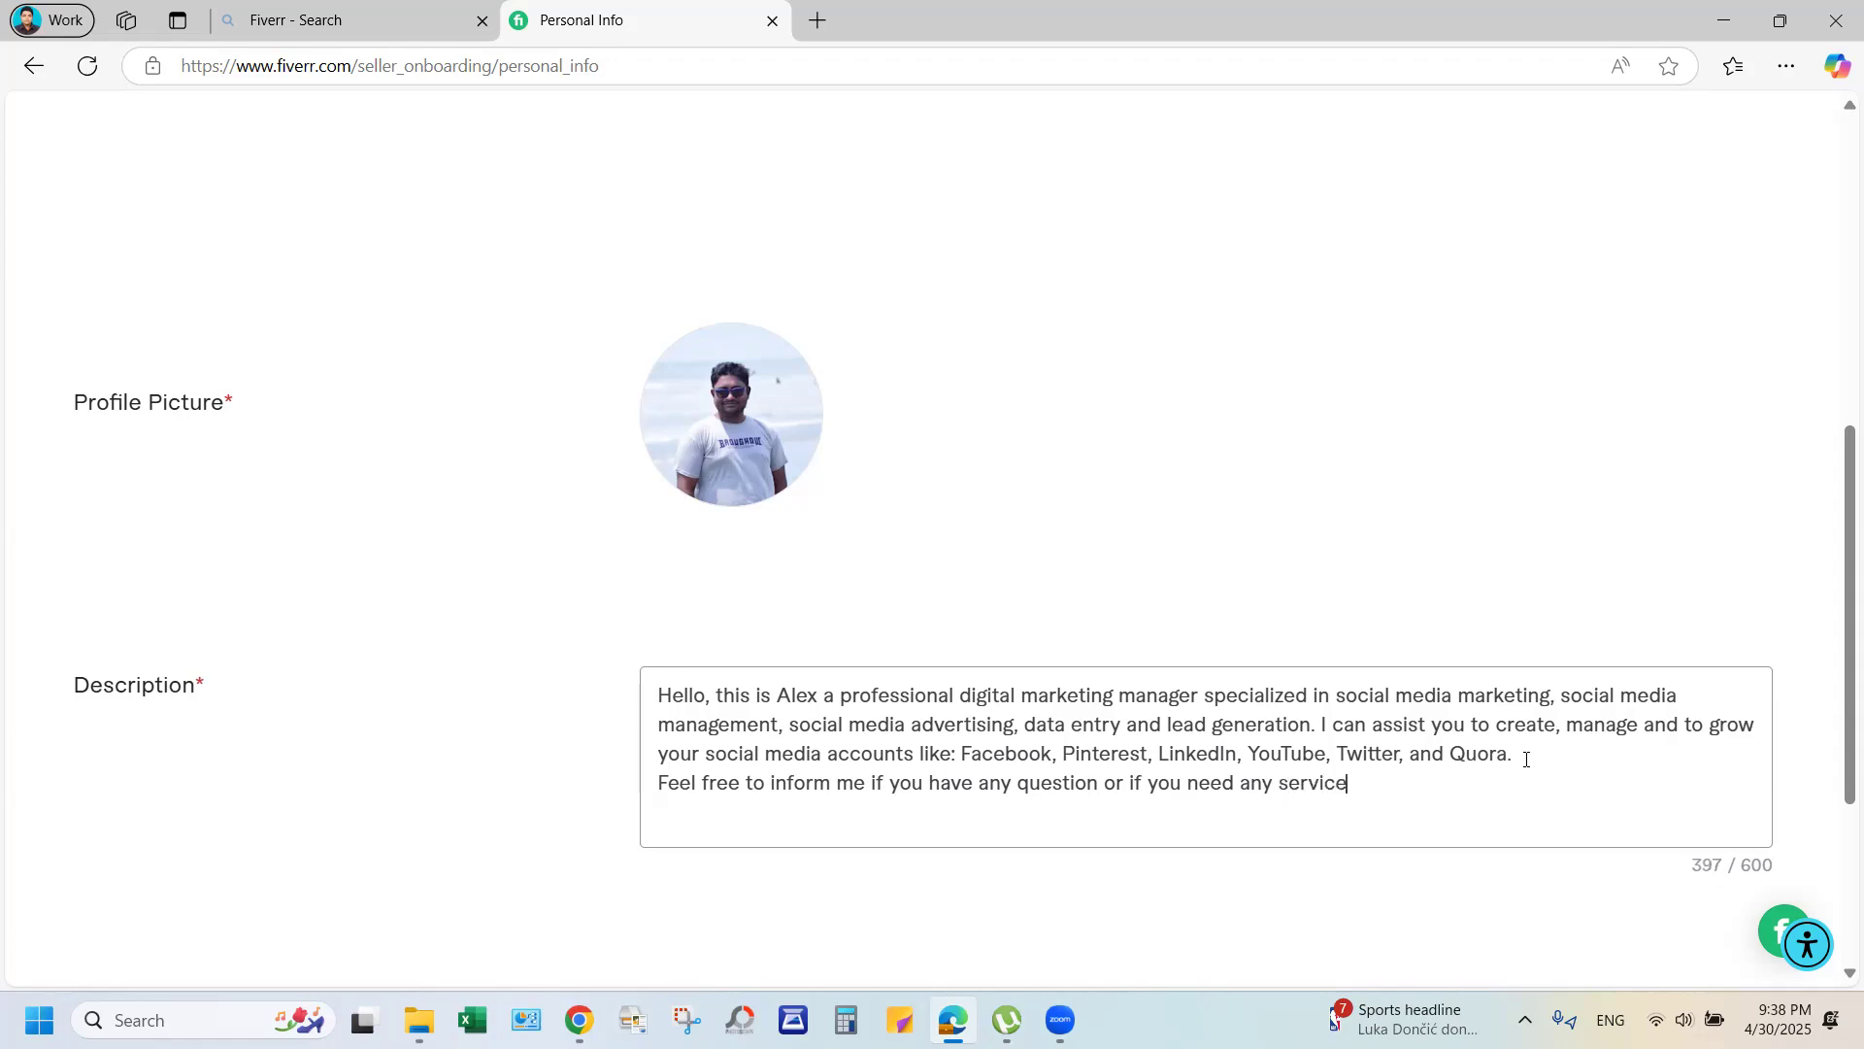
text(s.)
key(Return)
text(Thanks for visi)
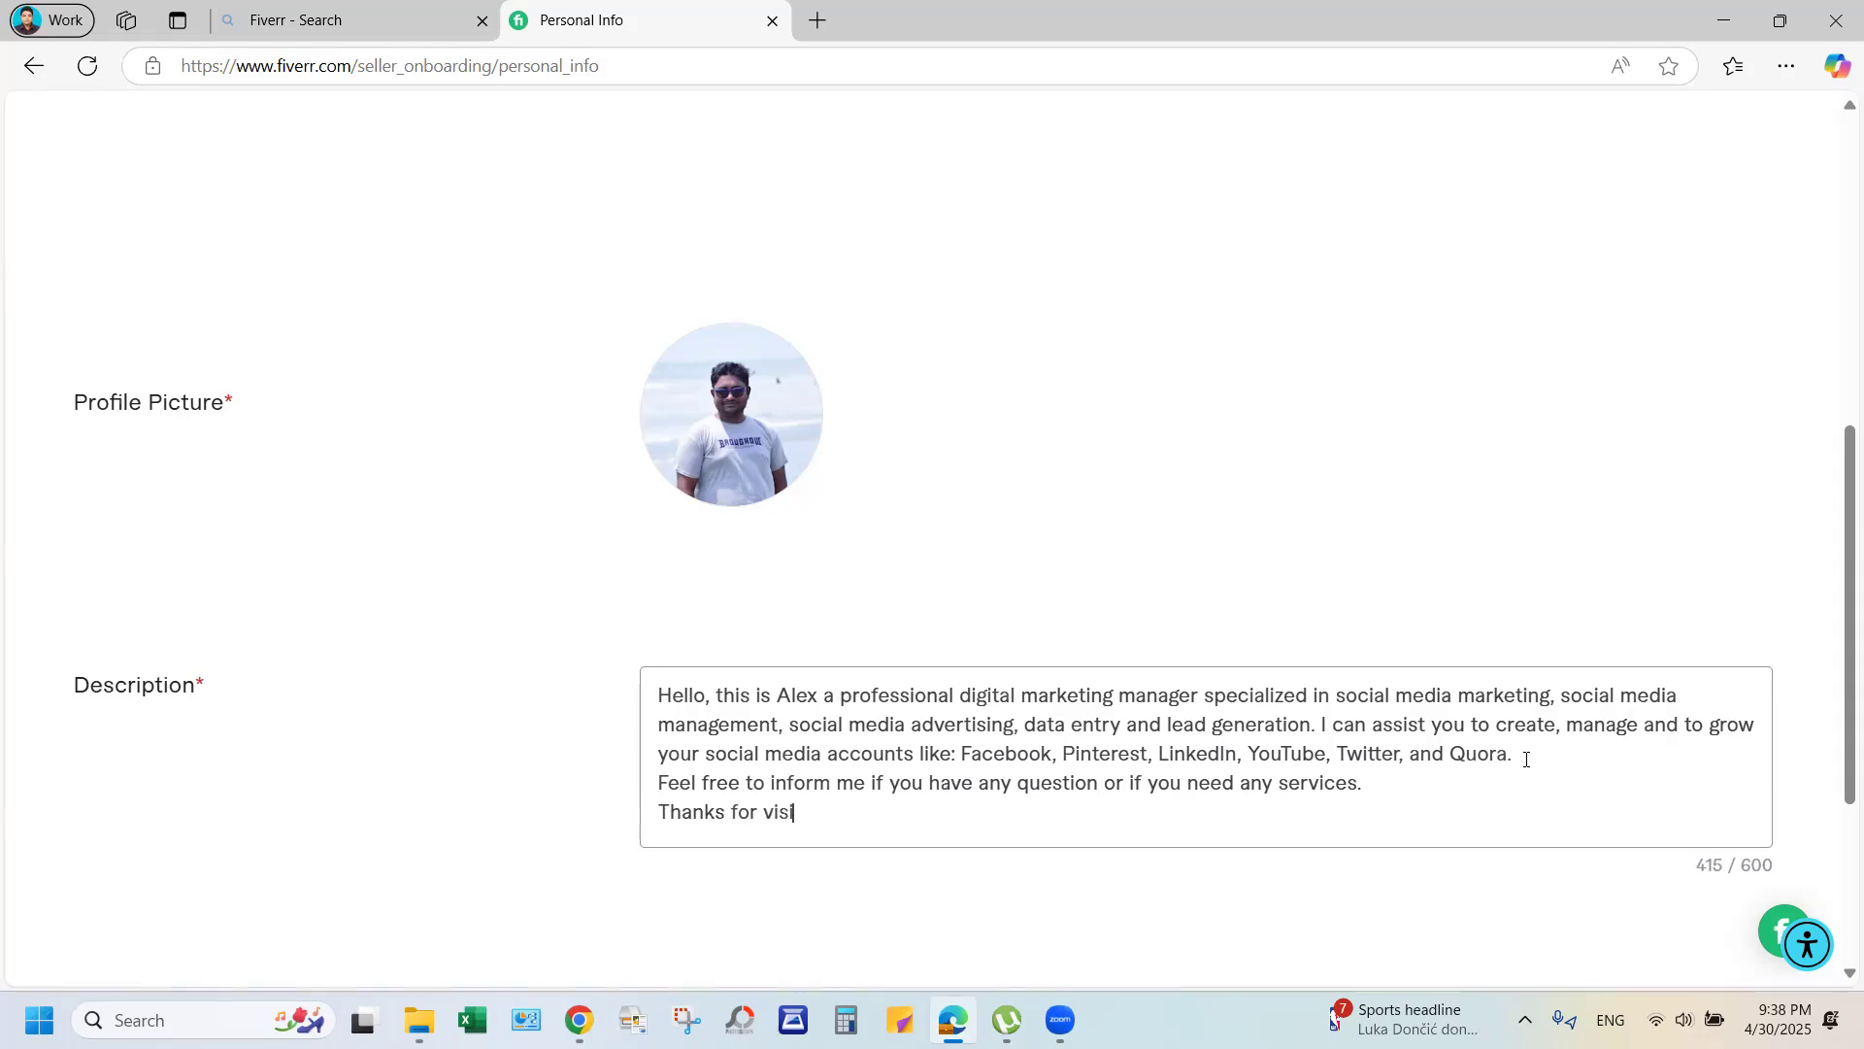
text(ting my profile.)
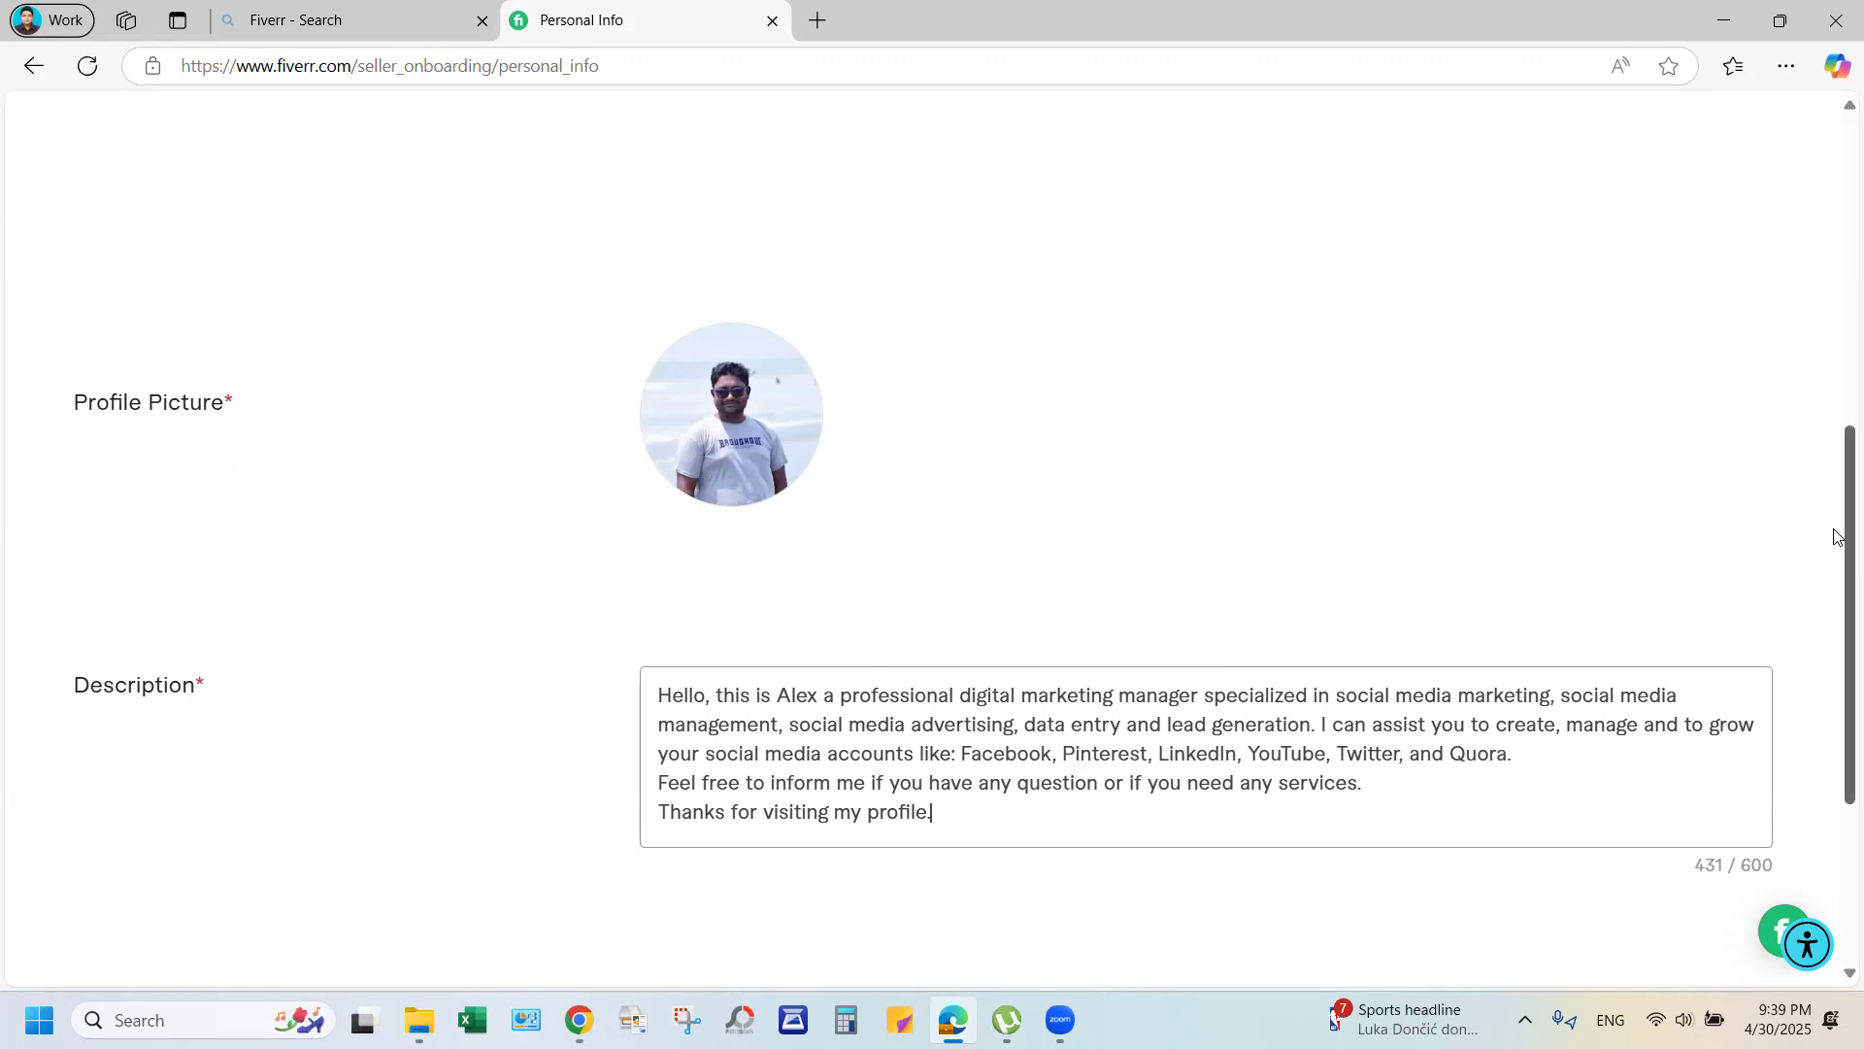
drag(1835, 537, 1822, 719)
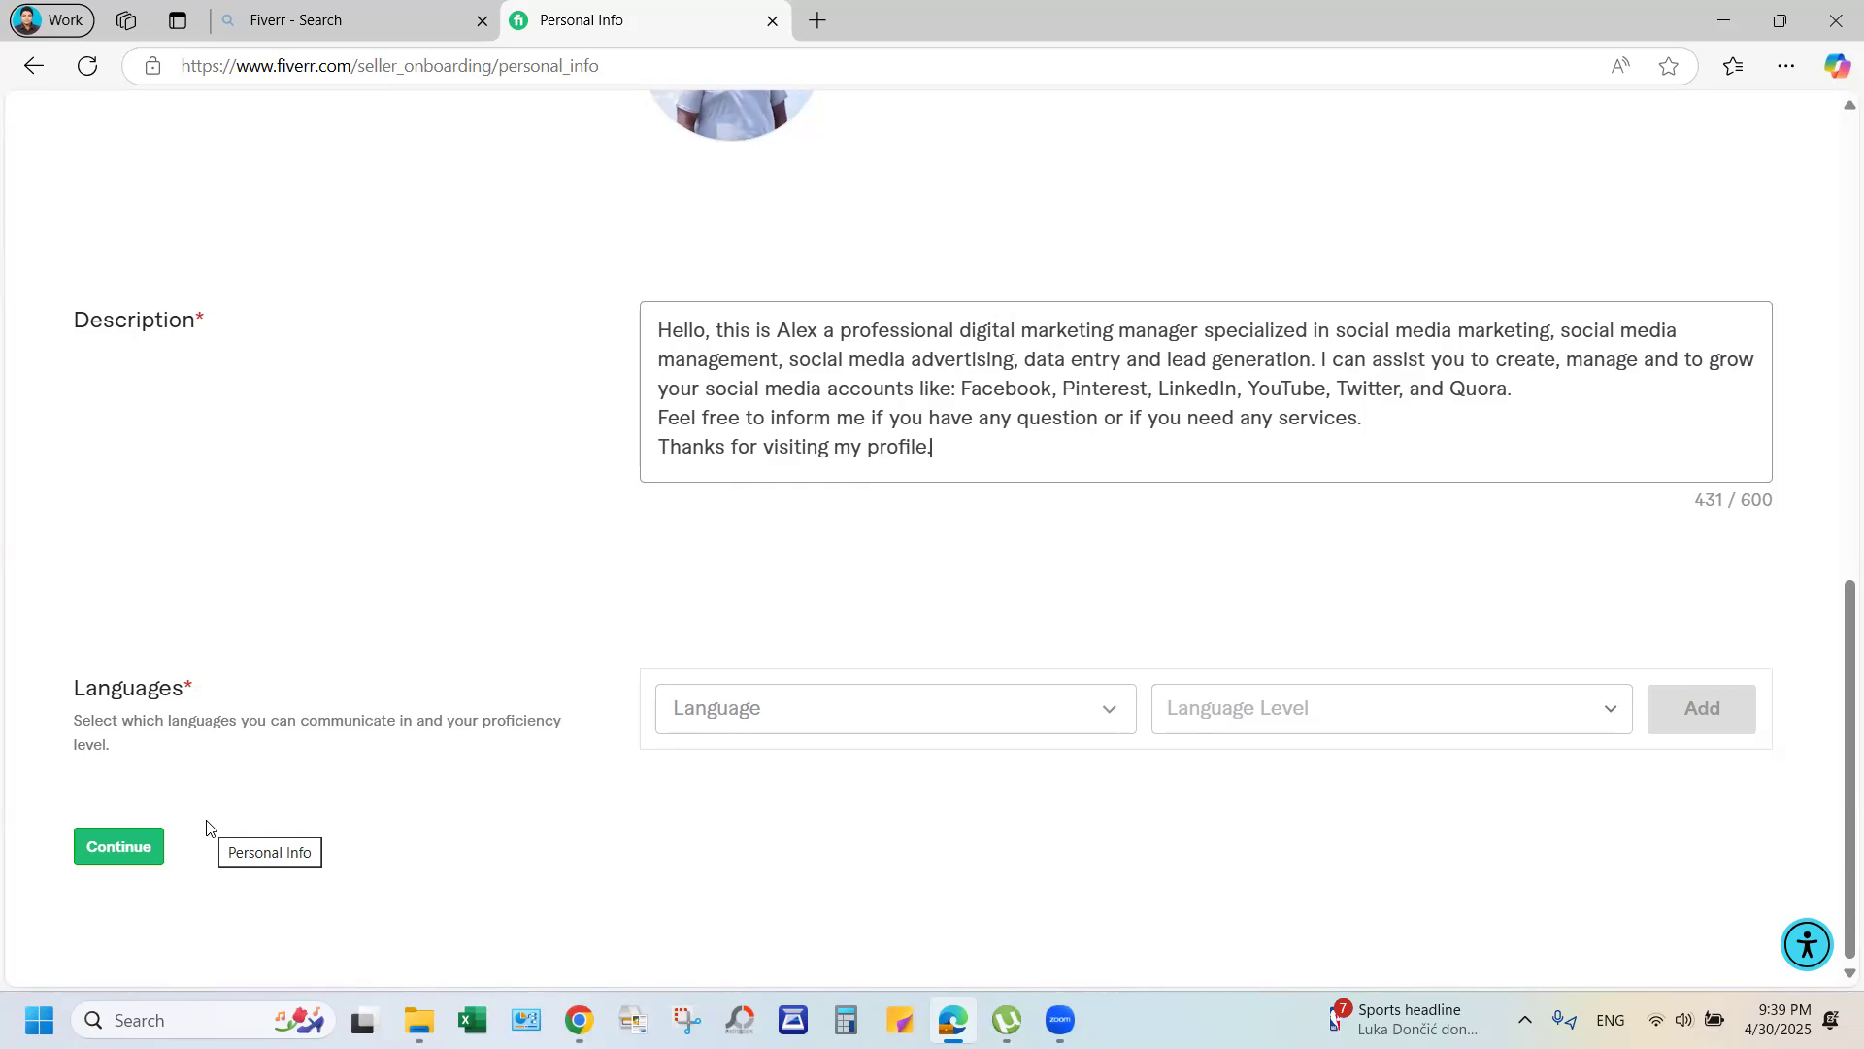
Open the Language dropdown in the Languages section.
click(1108, 709)
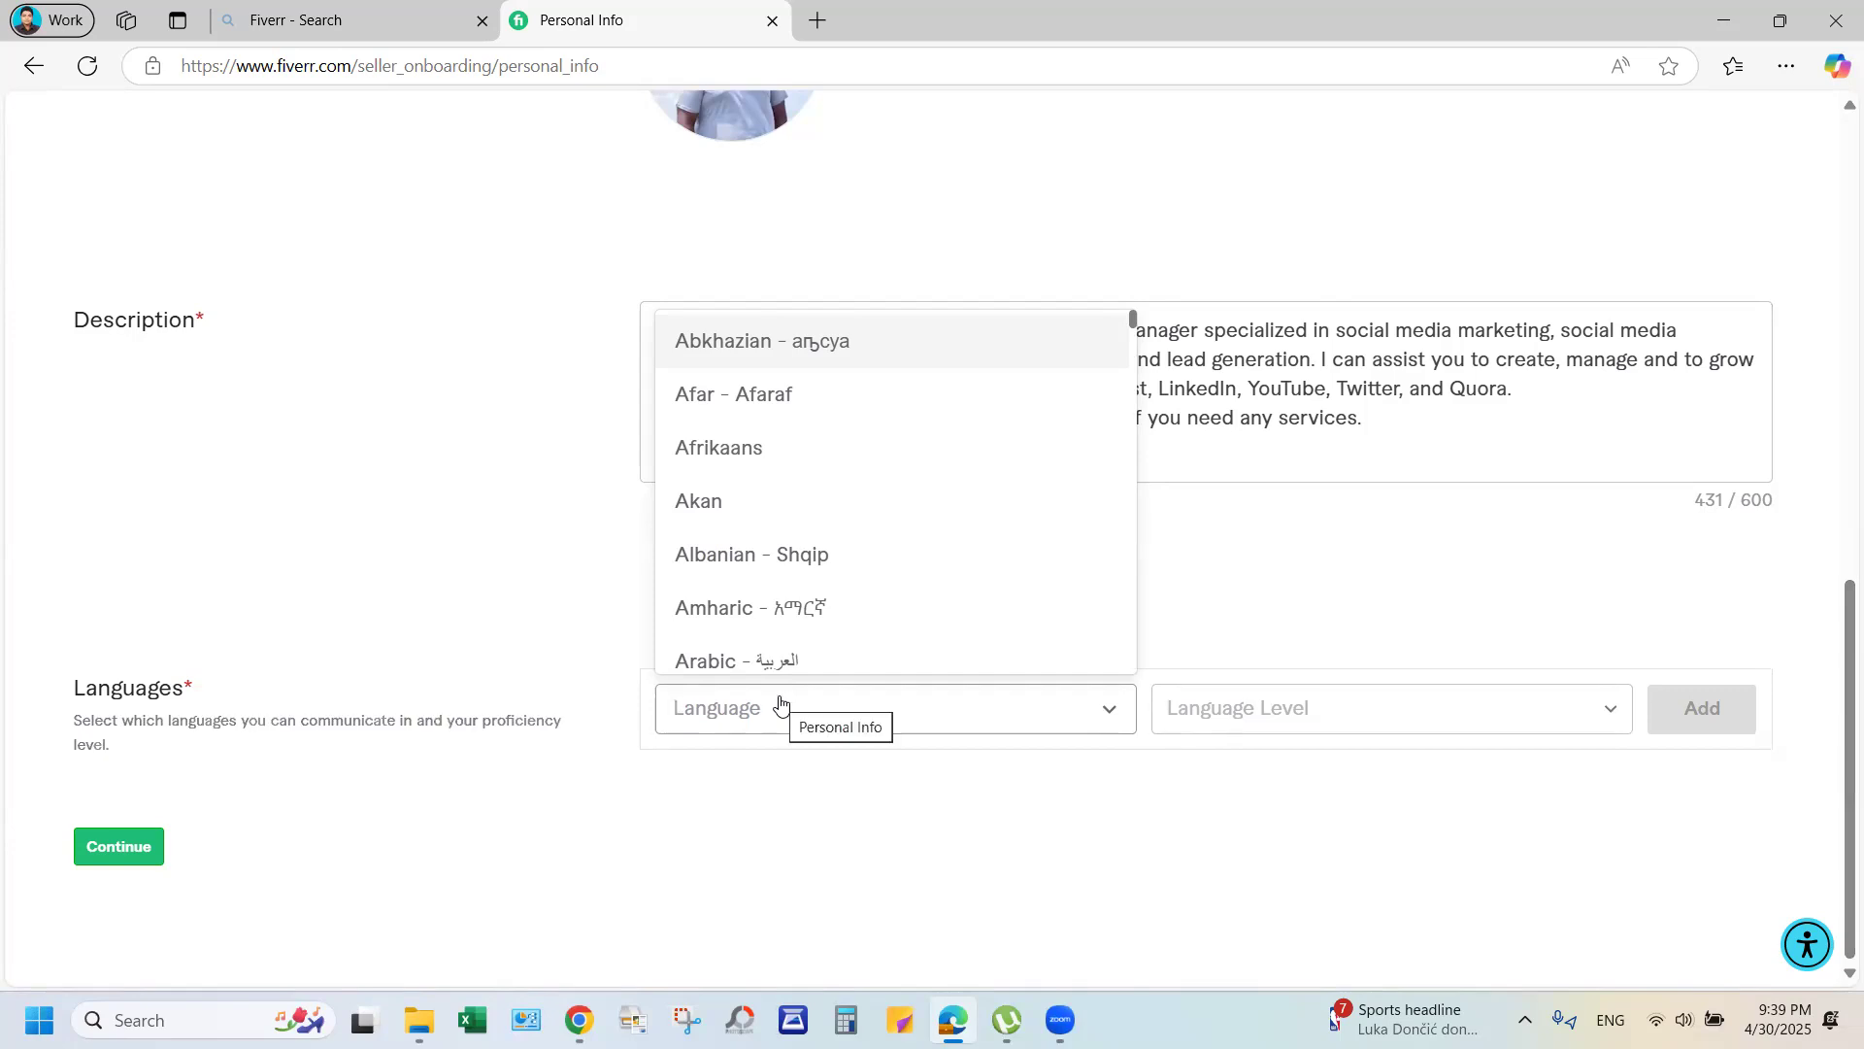
Search 'en' in the Language dropdown and add English with Fluent proficiency.
text(e)
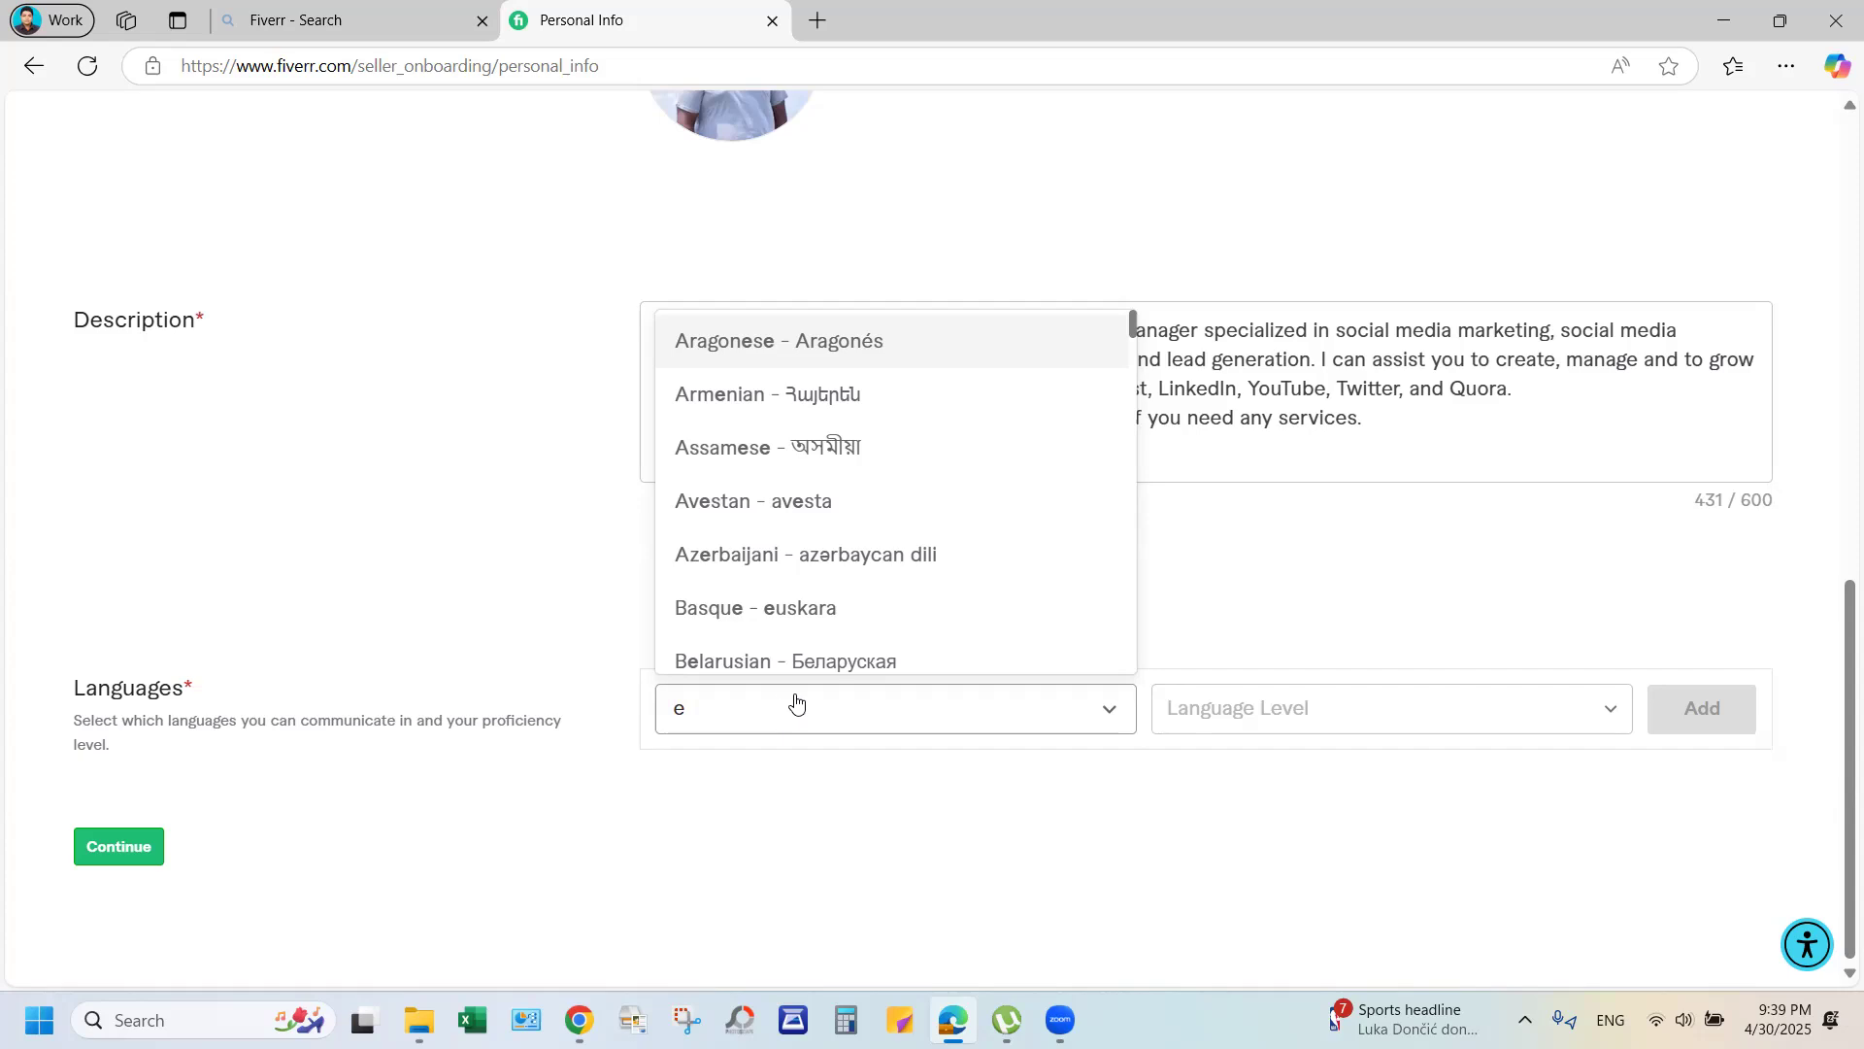
text(ng)
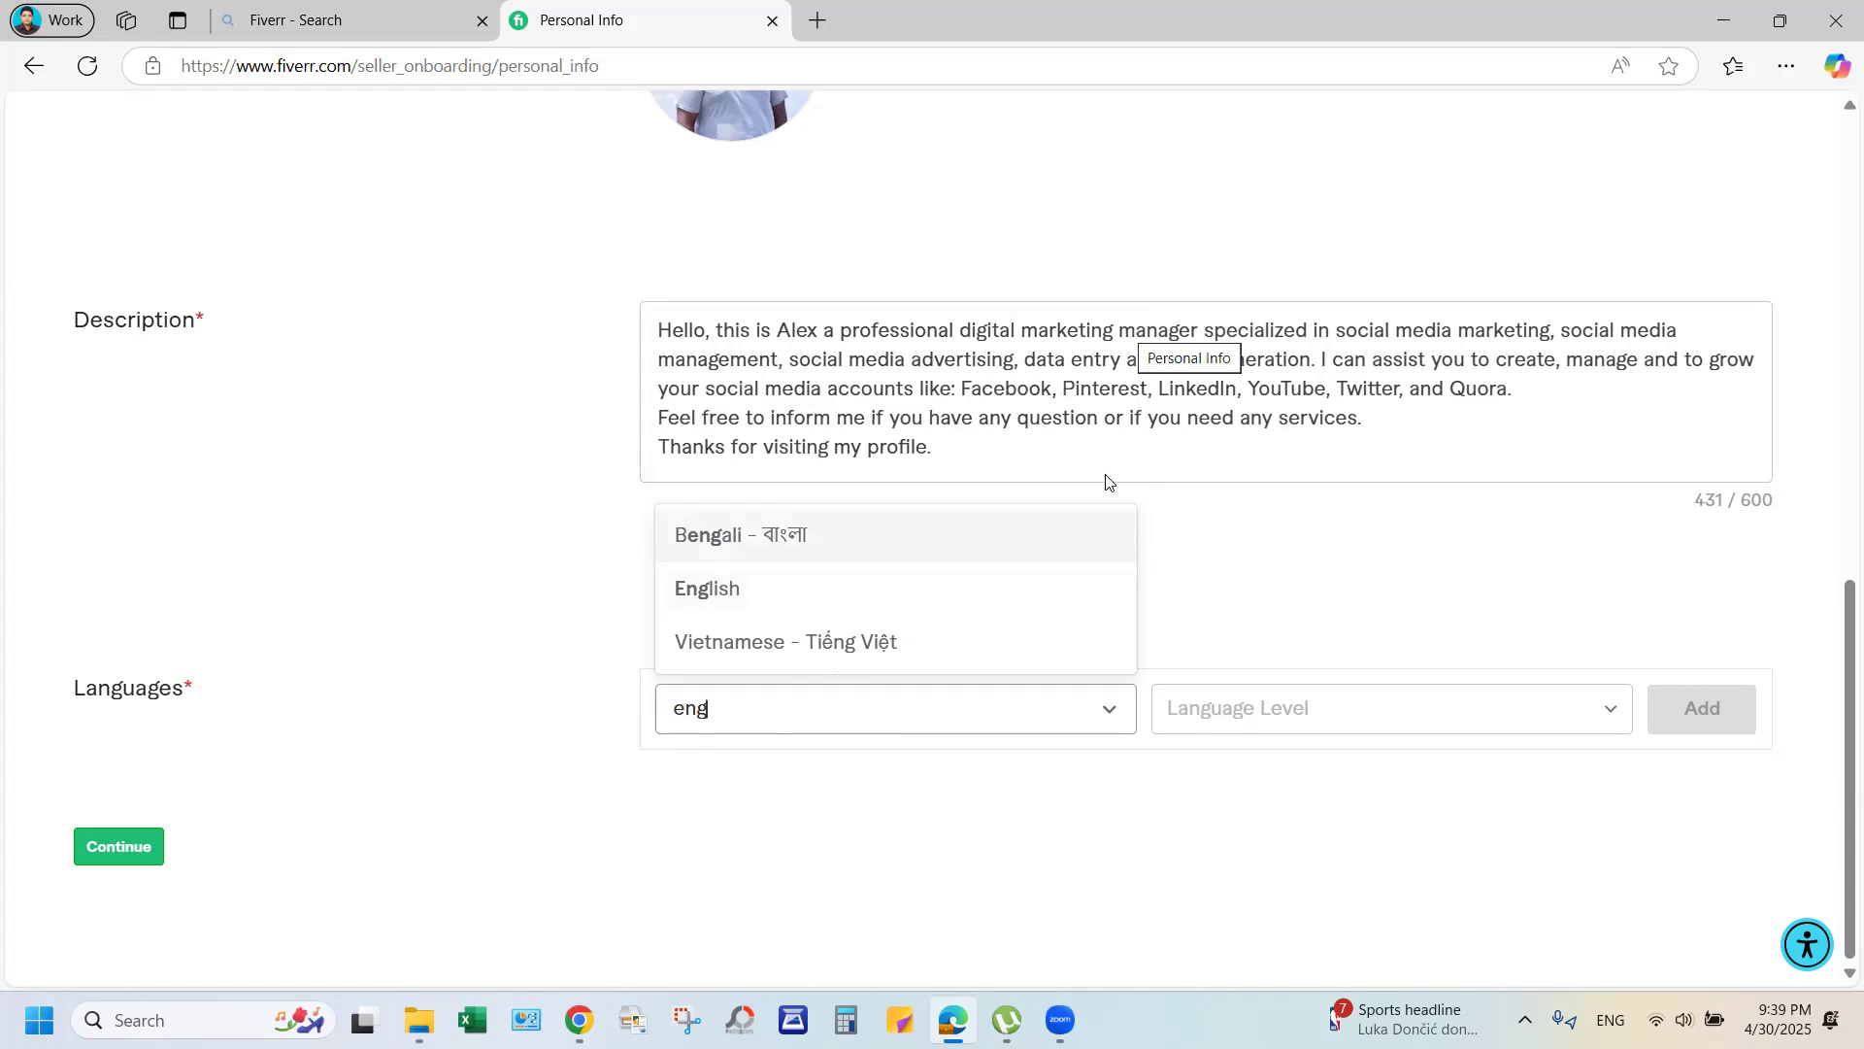
drag(1135, 330, 1101, 584)
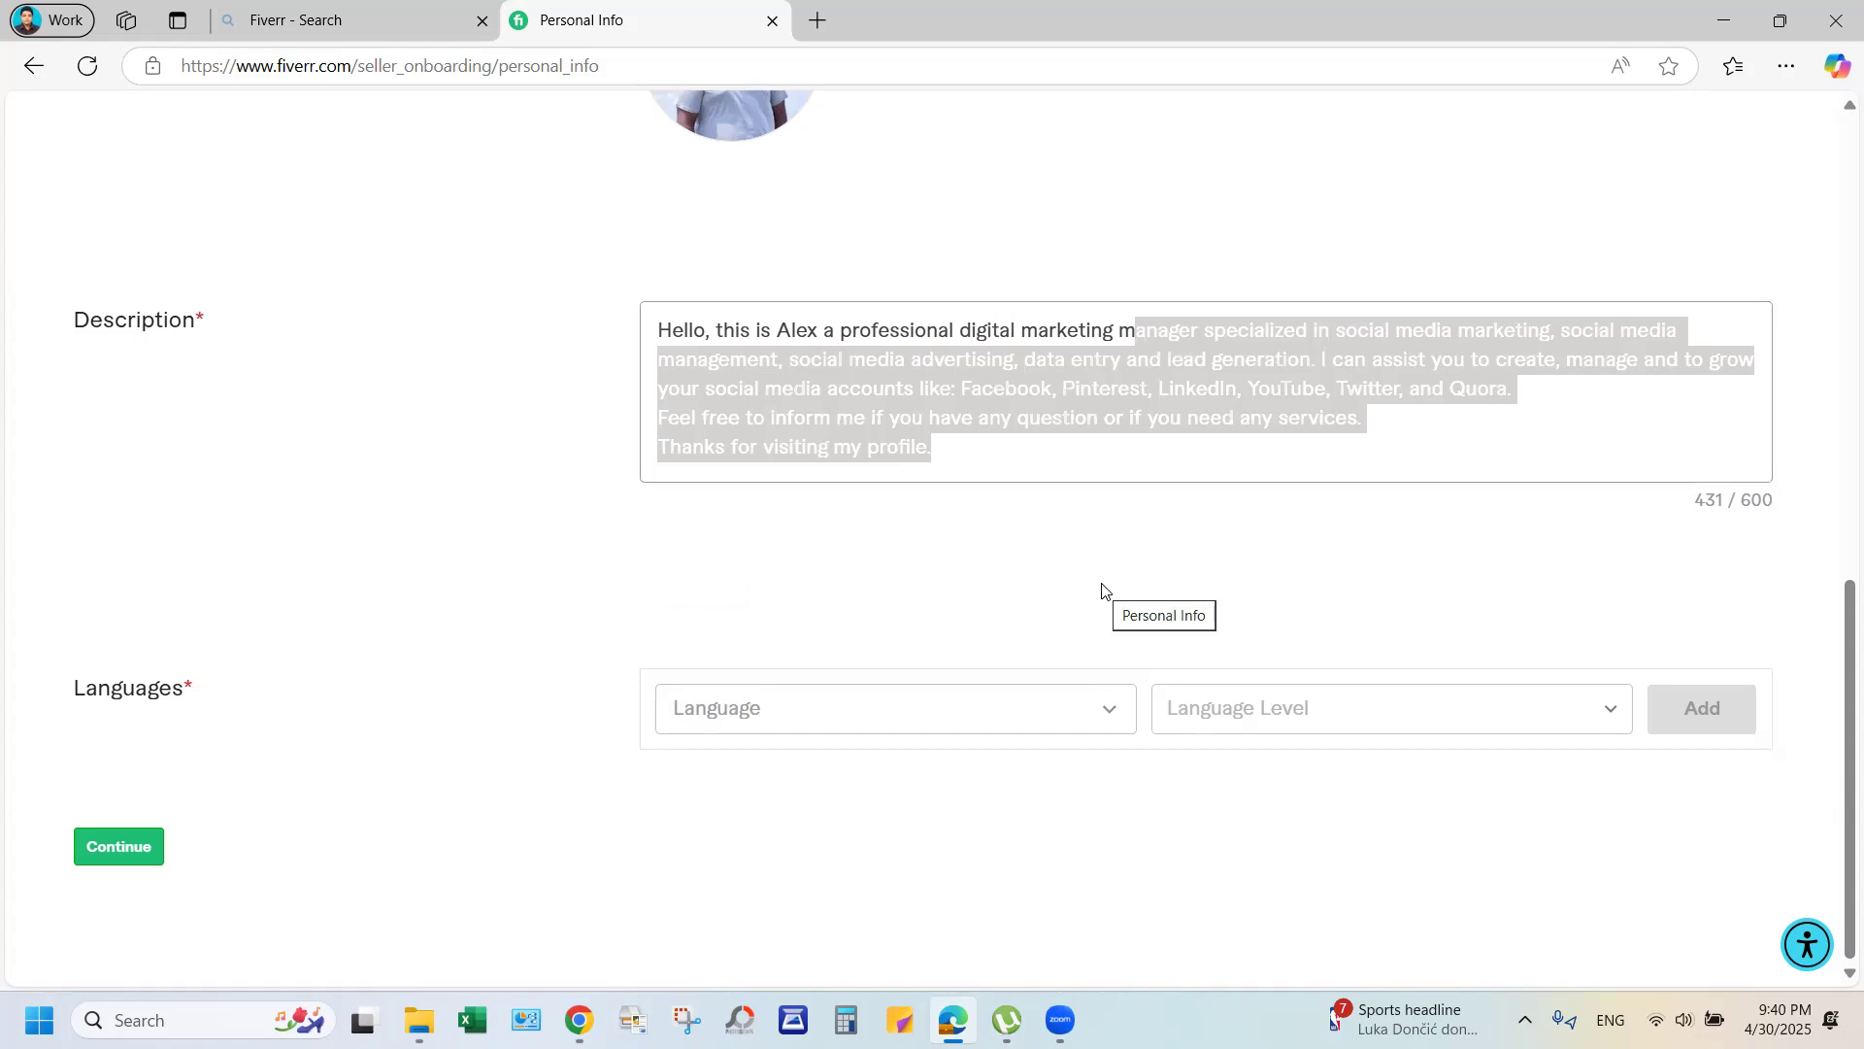
click(672, 597)
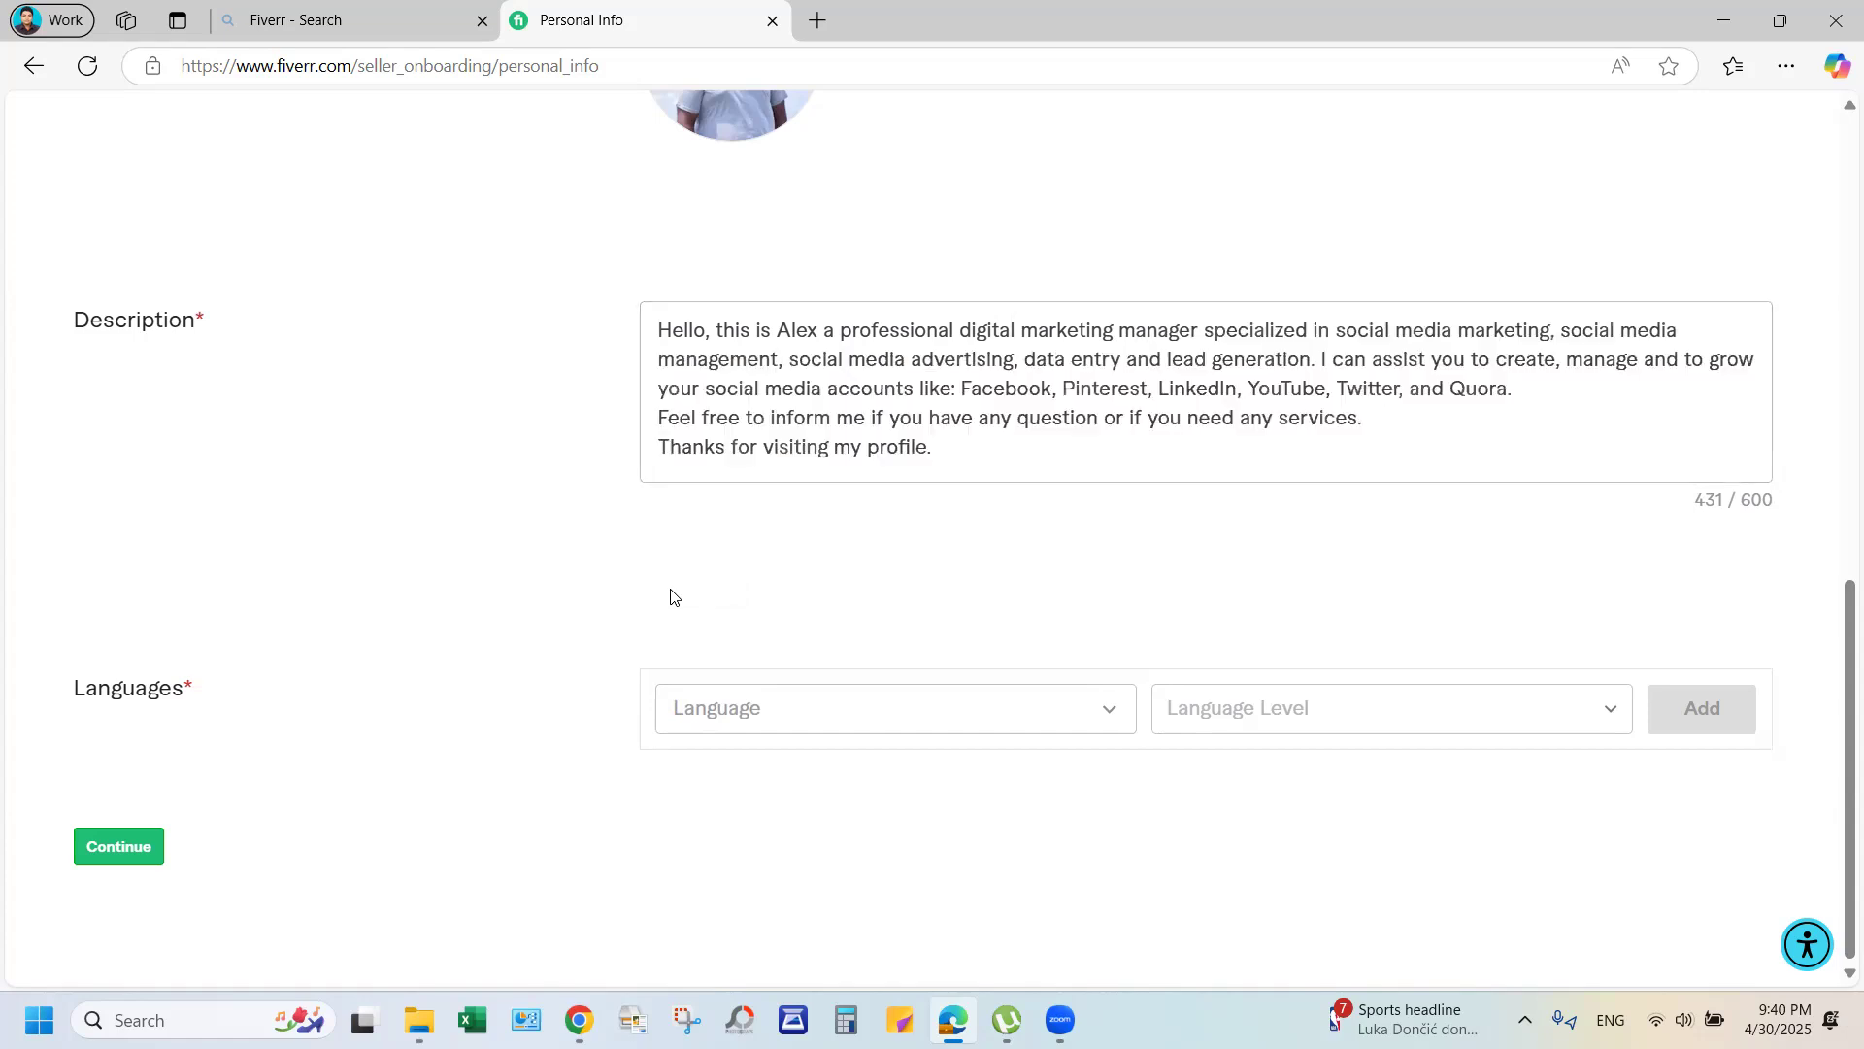
click(733, 711)
click(734, 711)
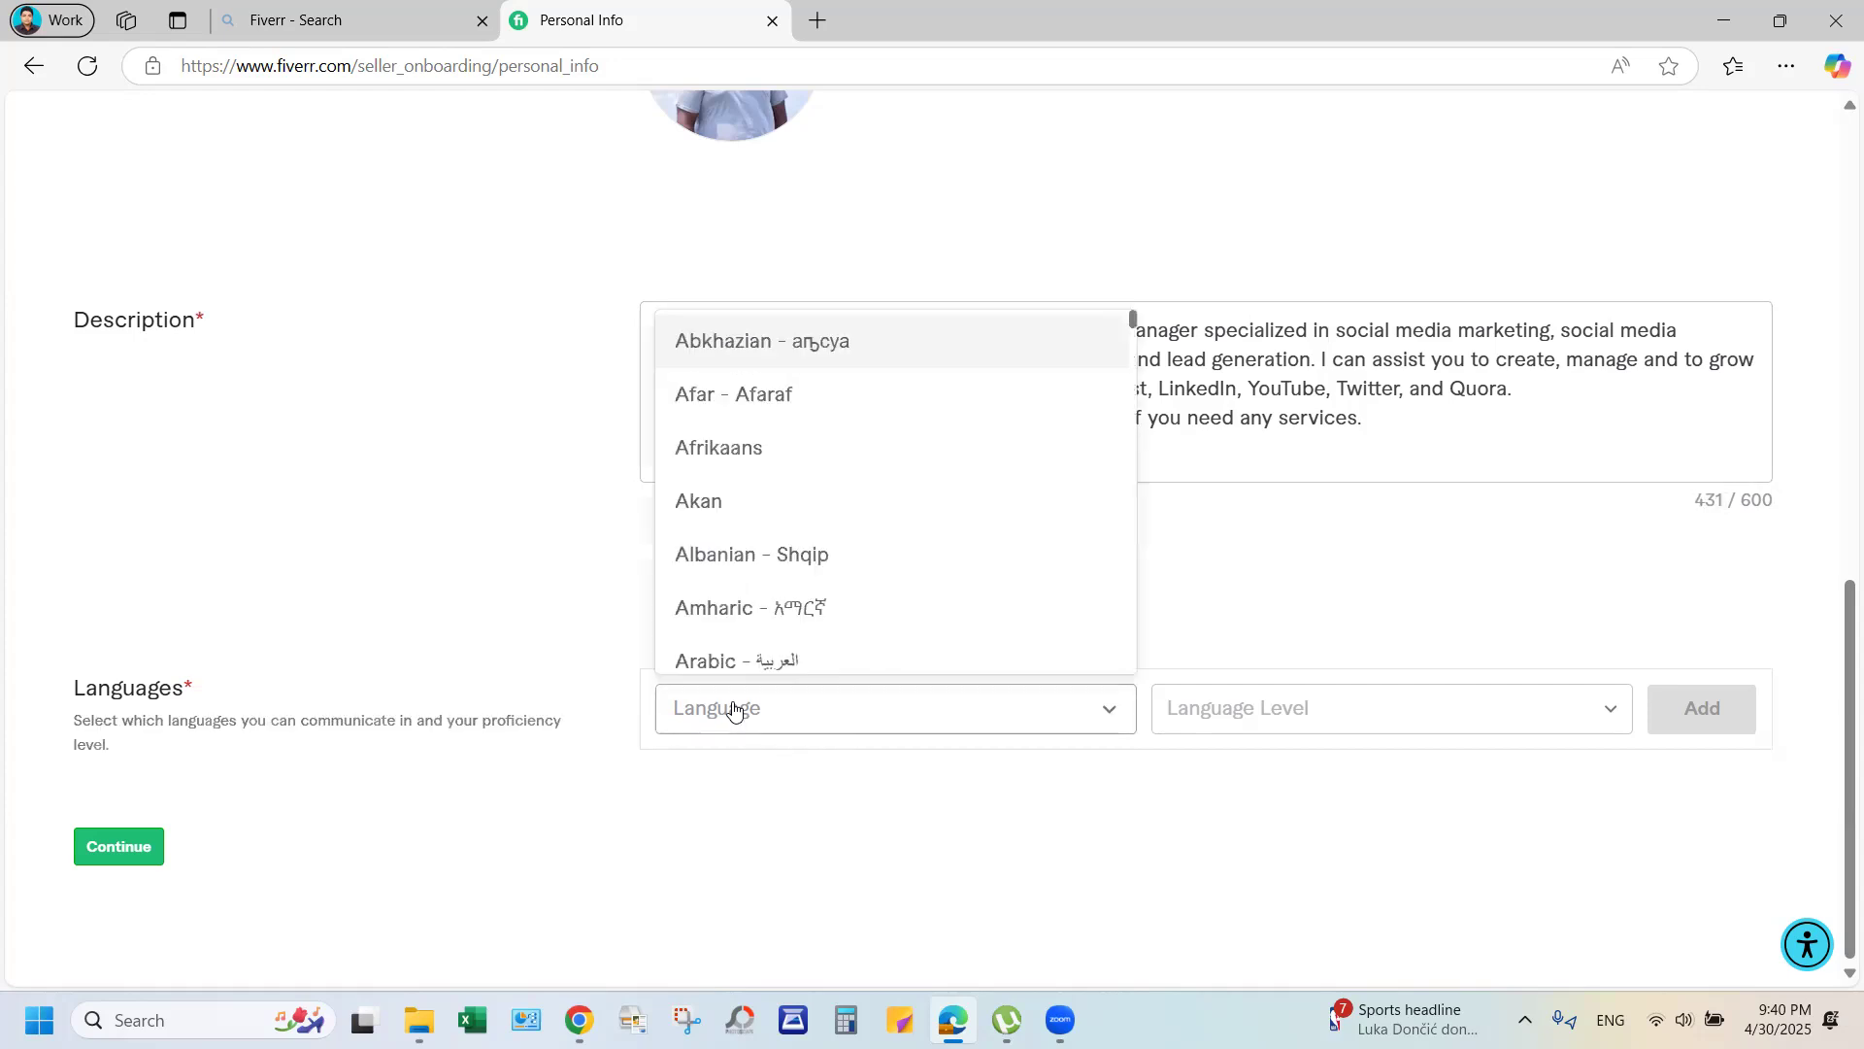
text(en)
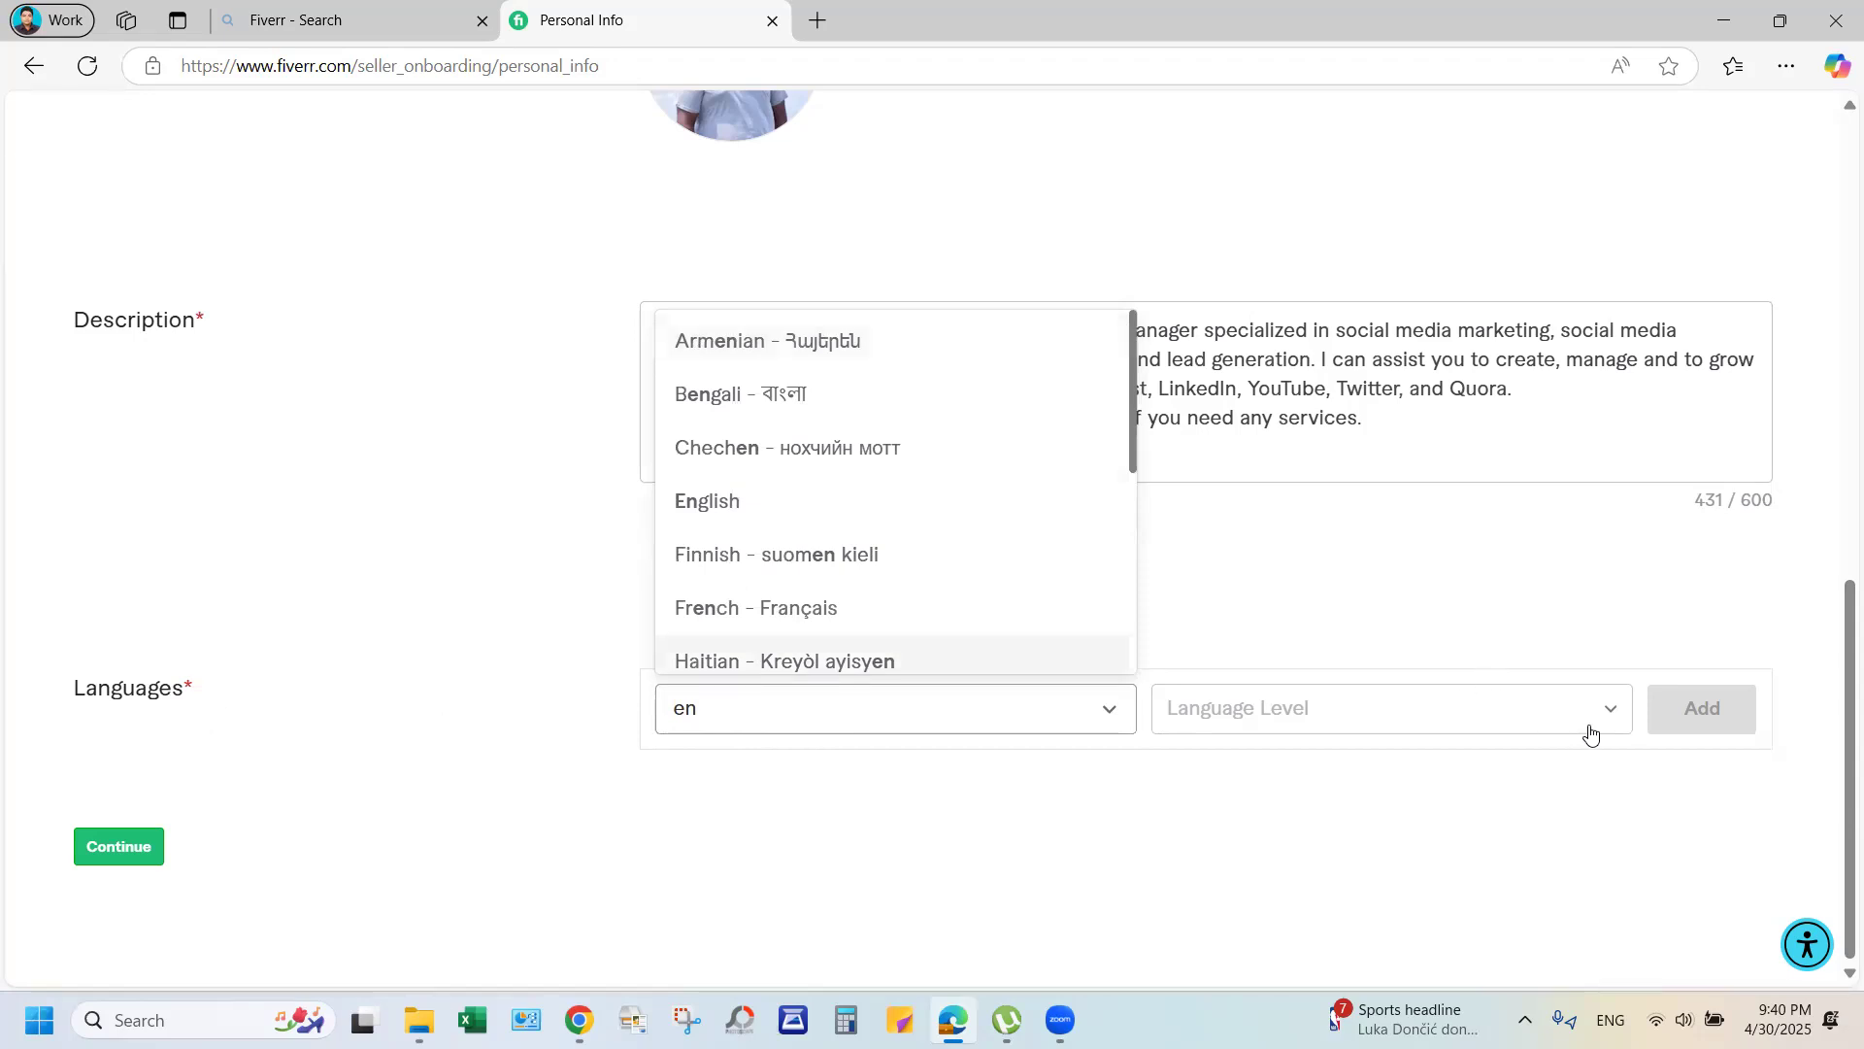
click(1590, 733)
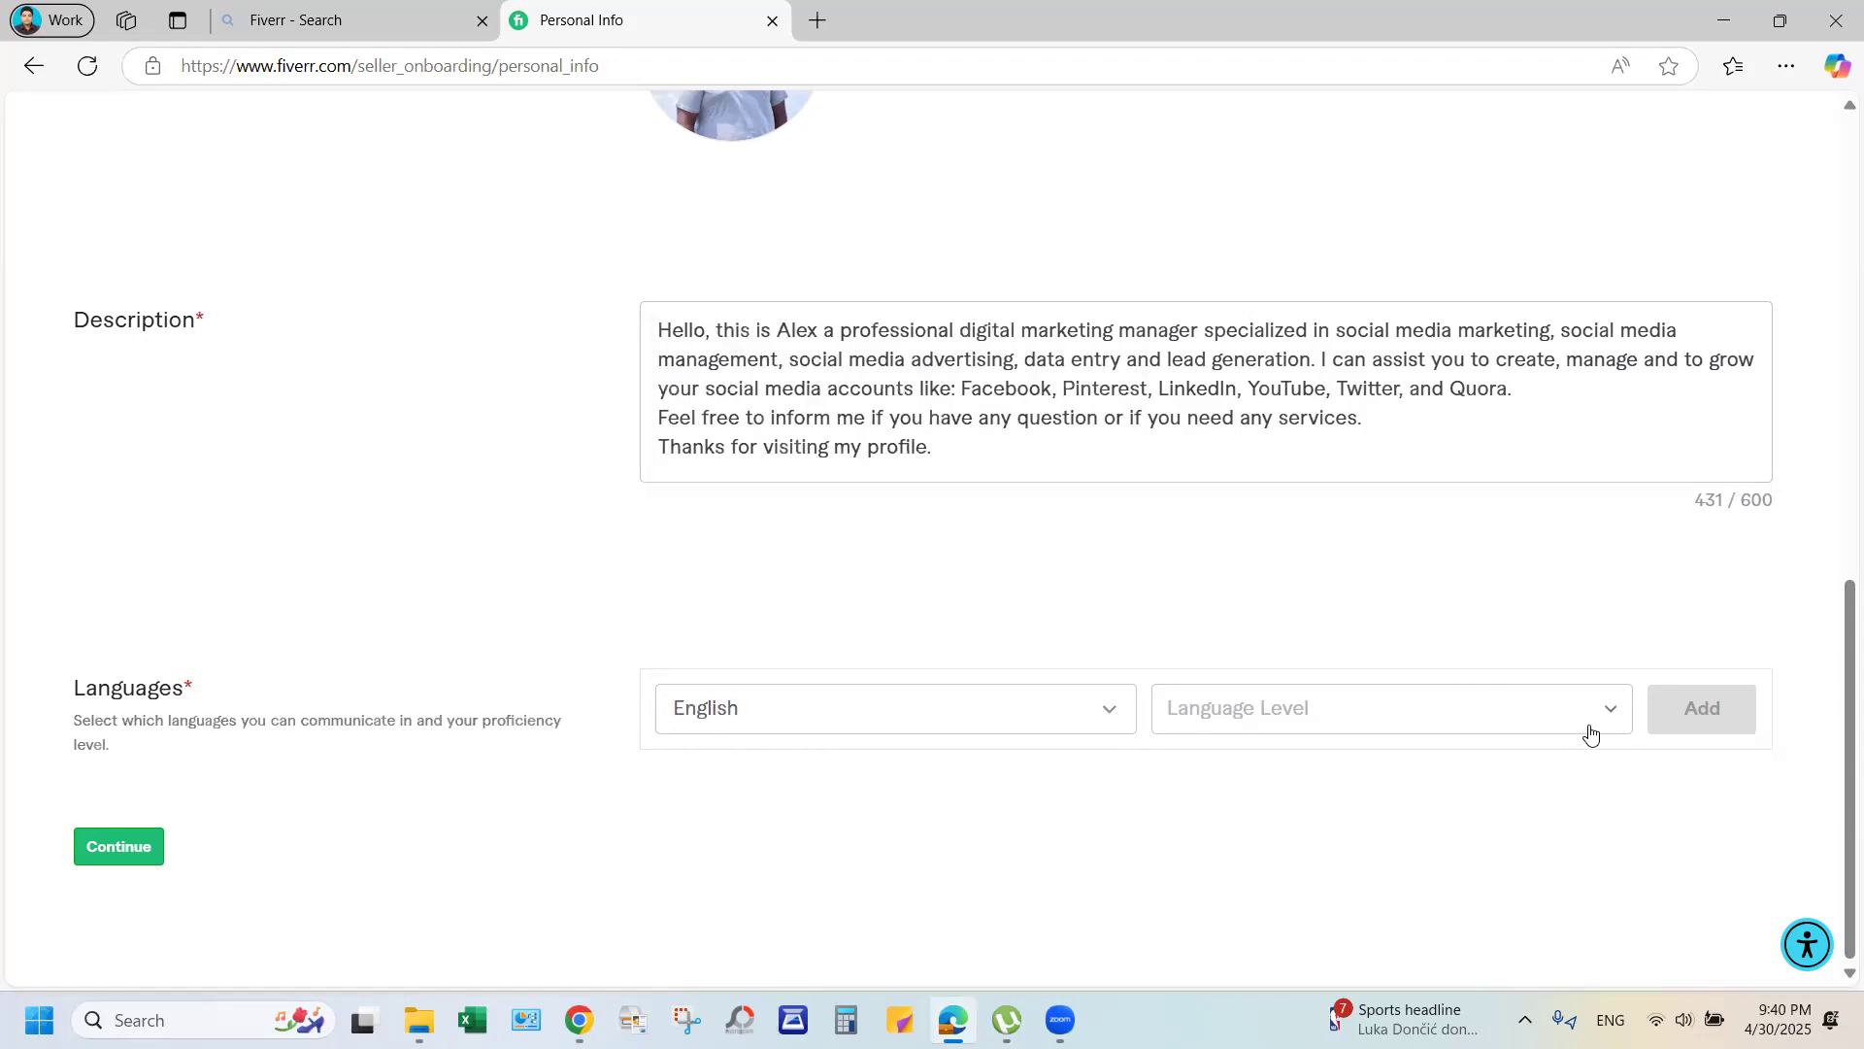
click(1590, 733)
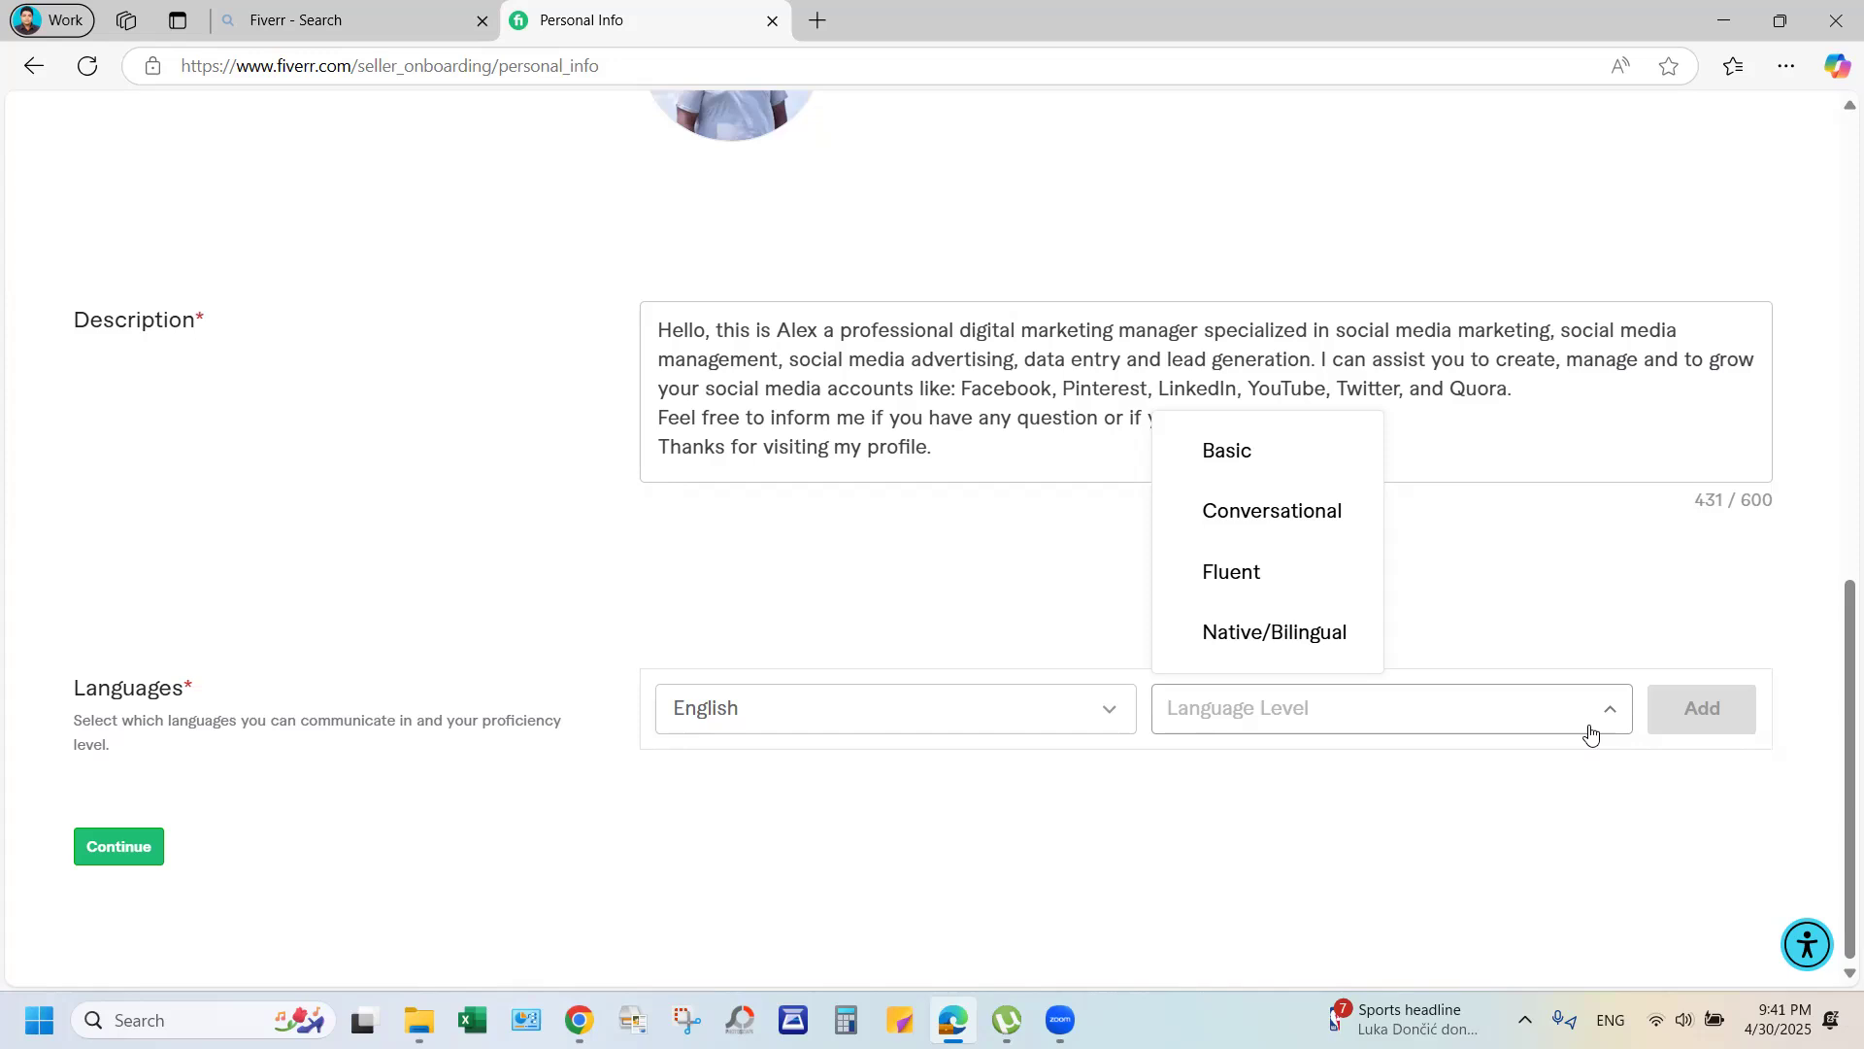
click(1233, 574)
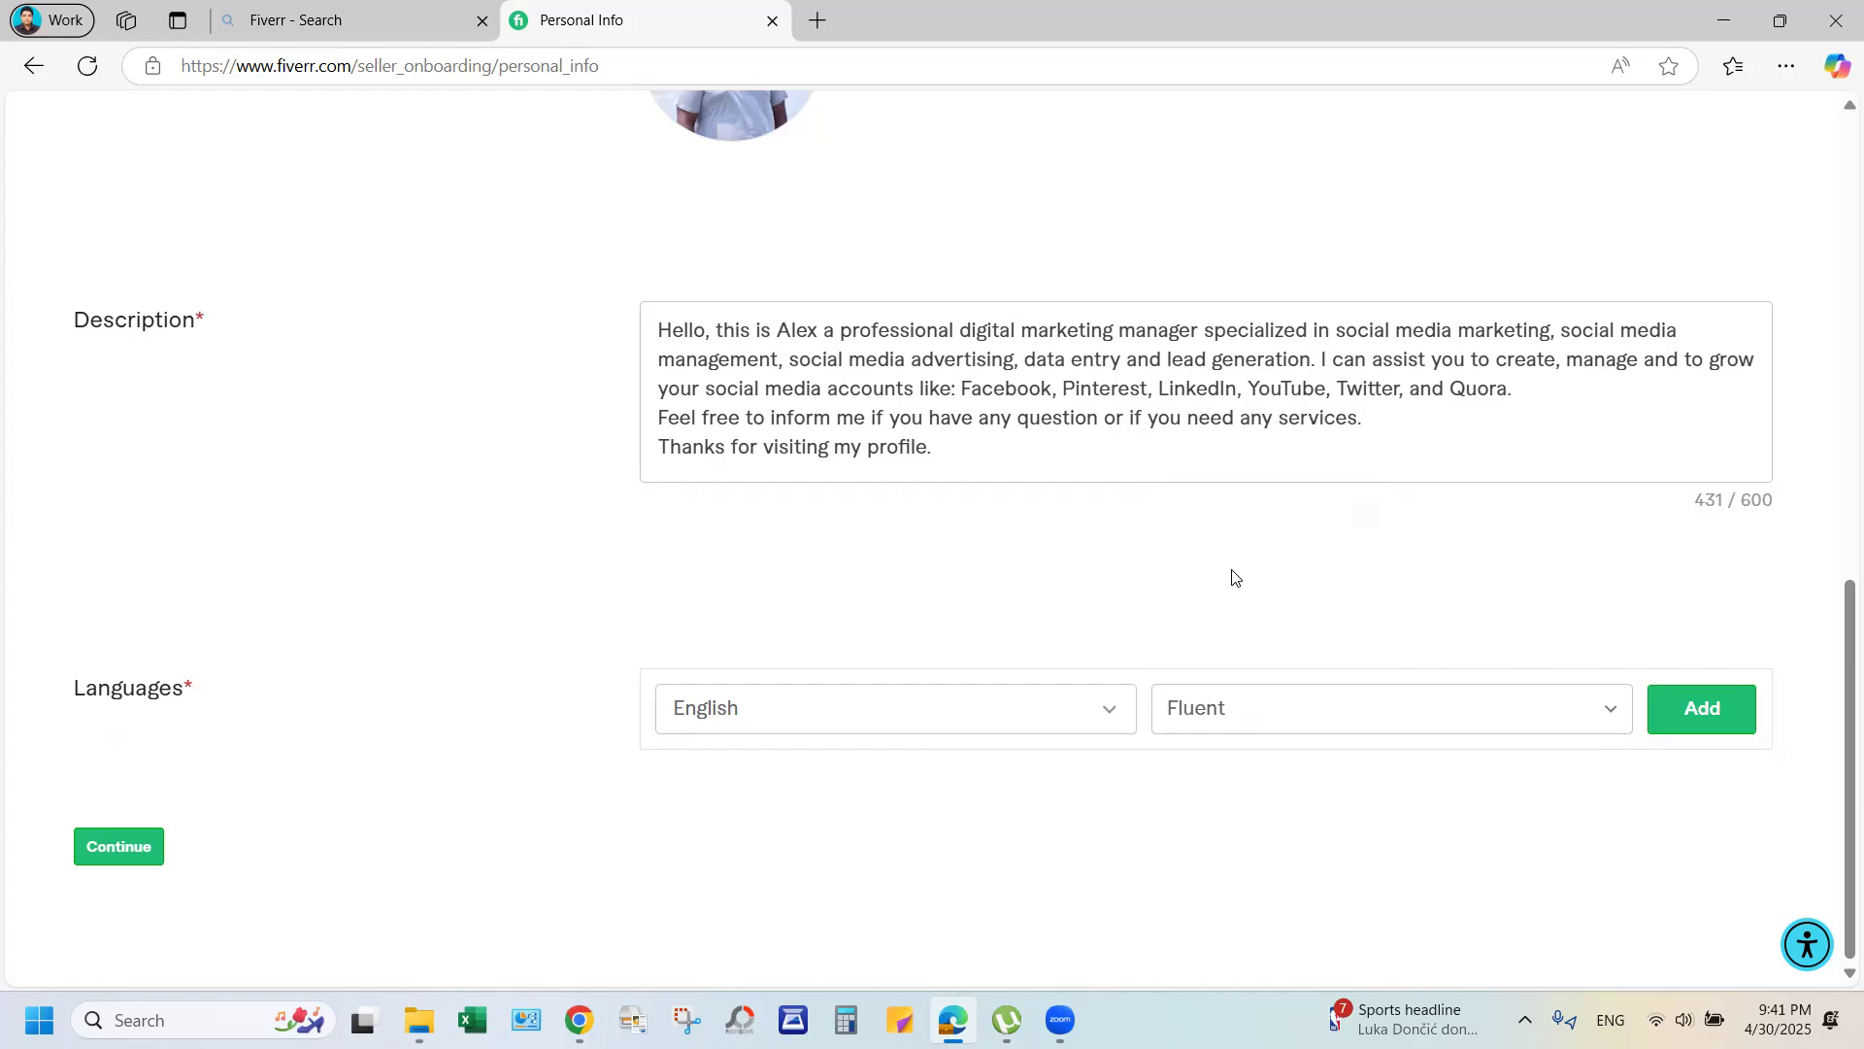
click(1690, 701)
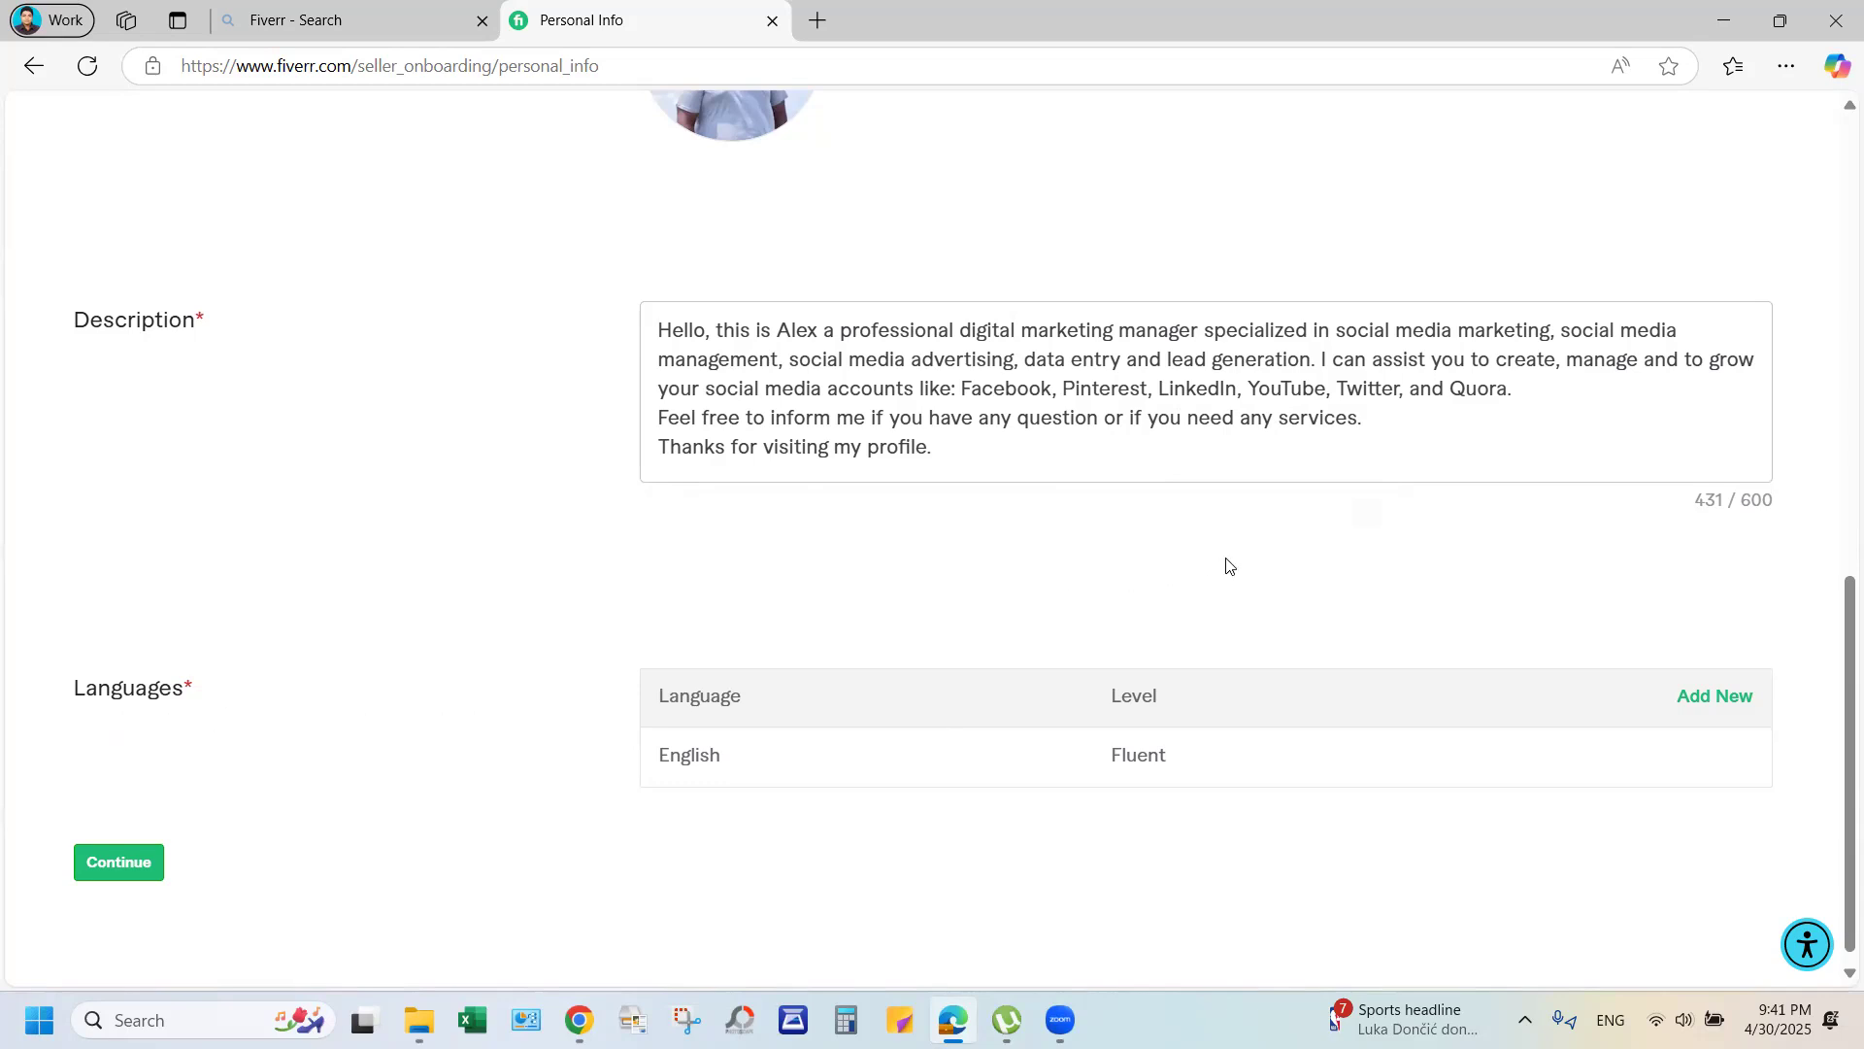
Add Bengali as a second language at Native/Bilingual level.
click(1722, 695)
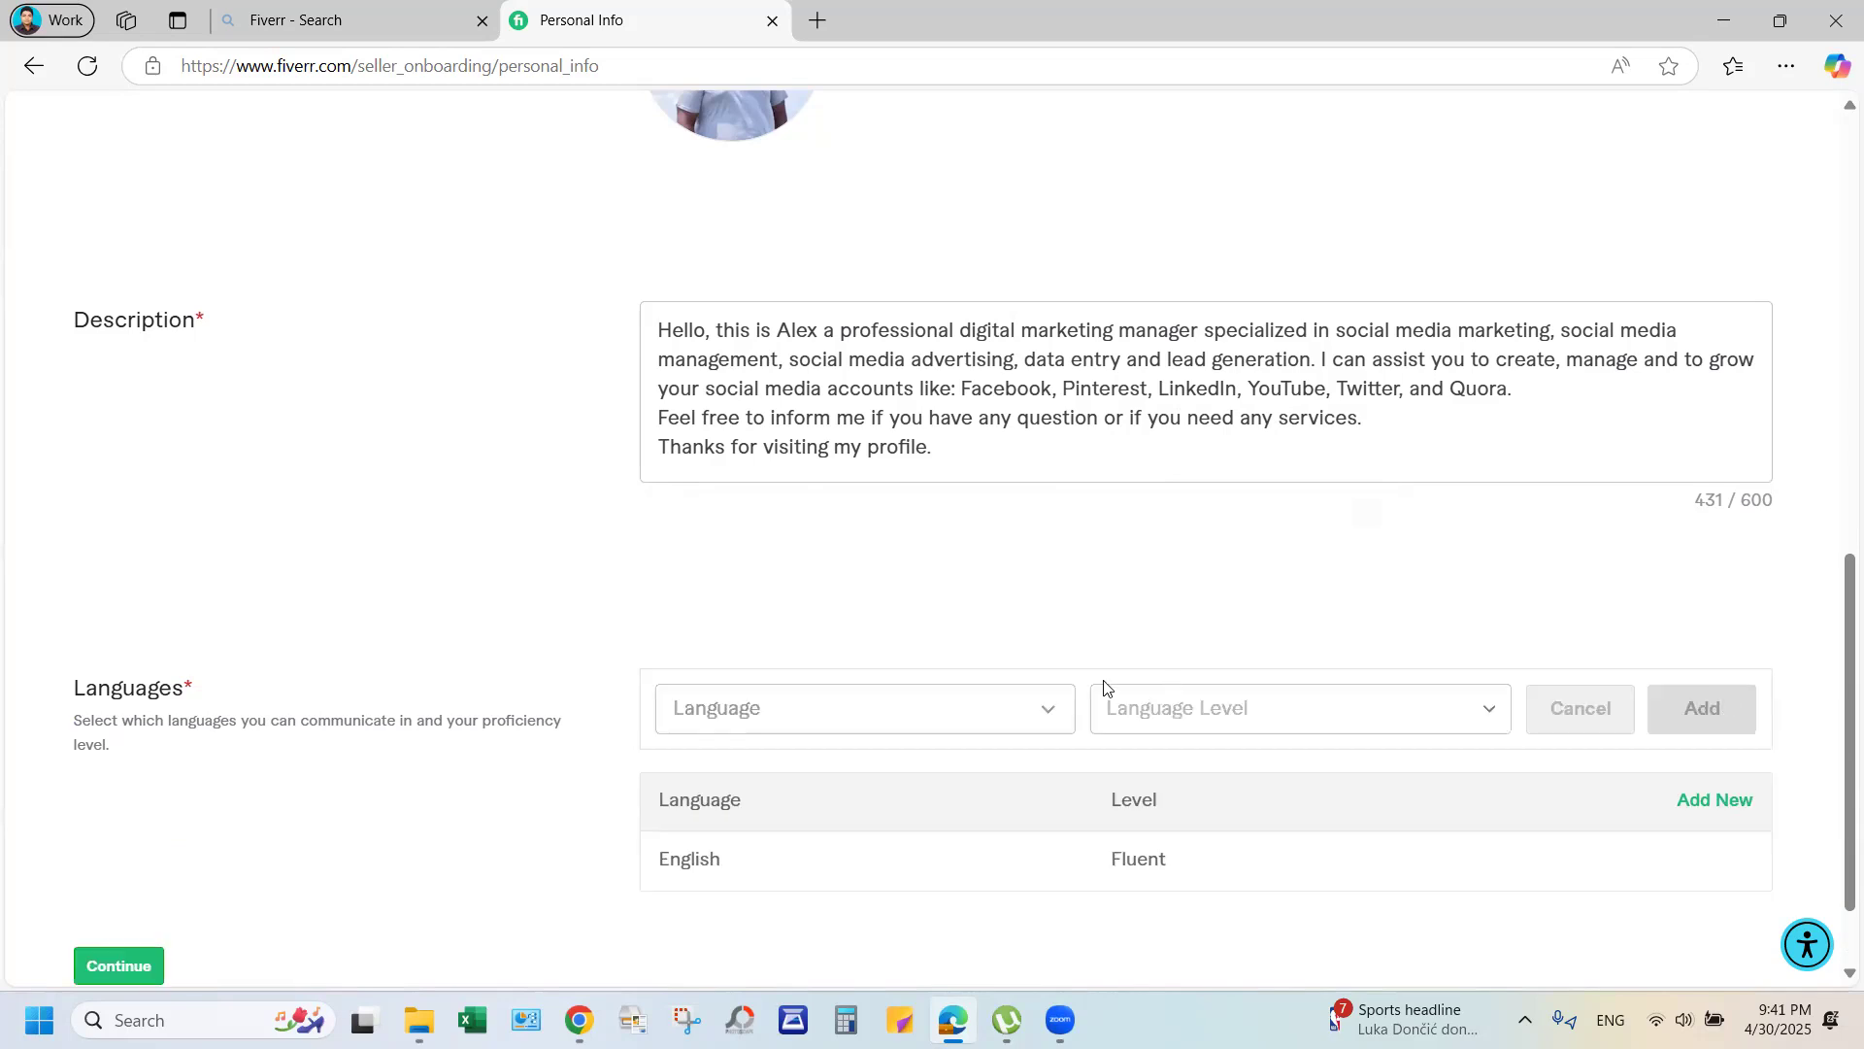
click(774, 709)
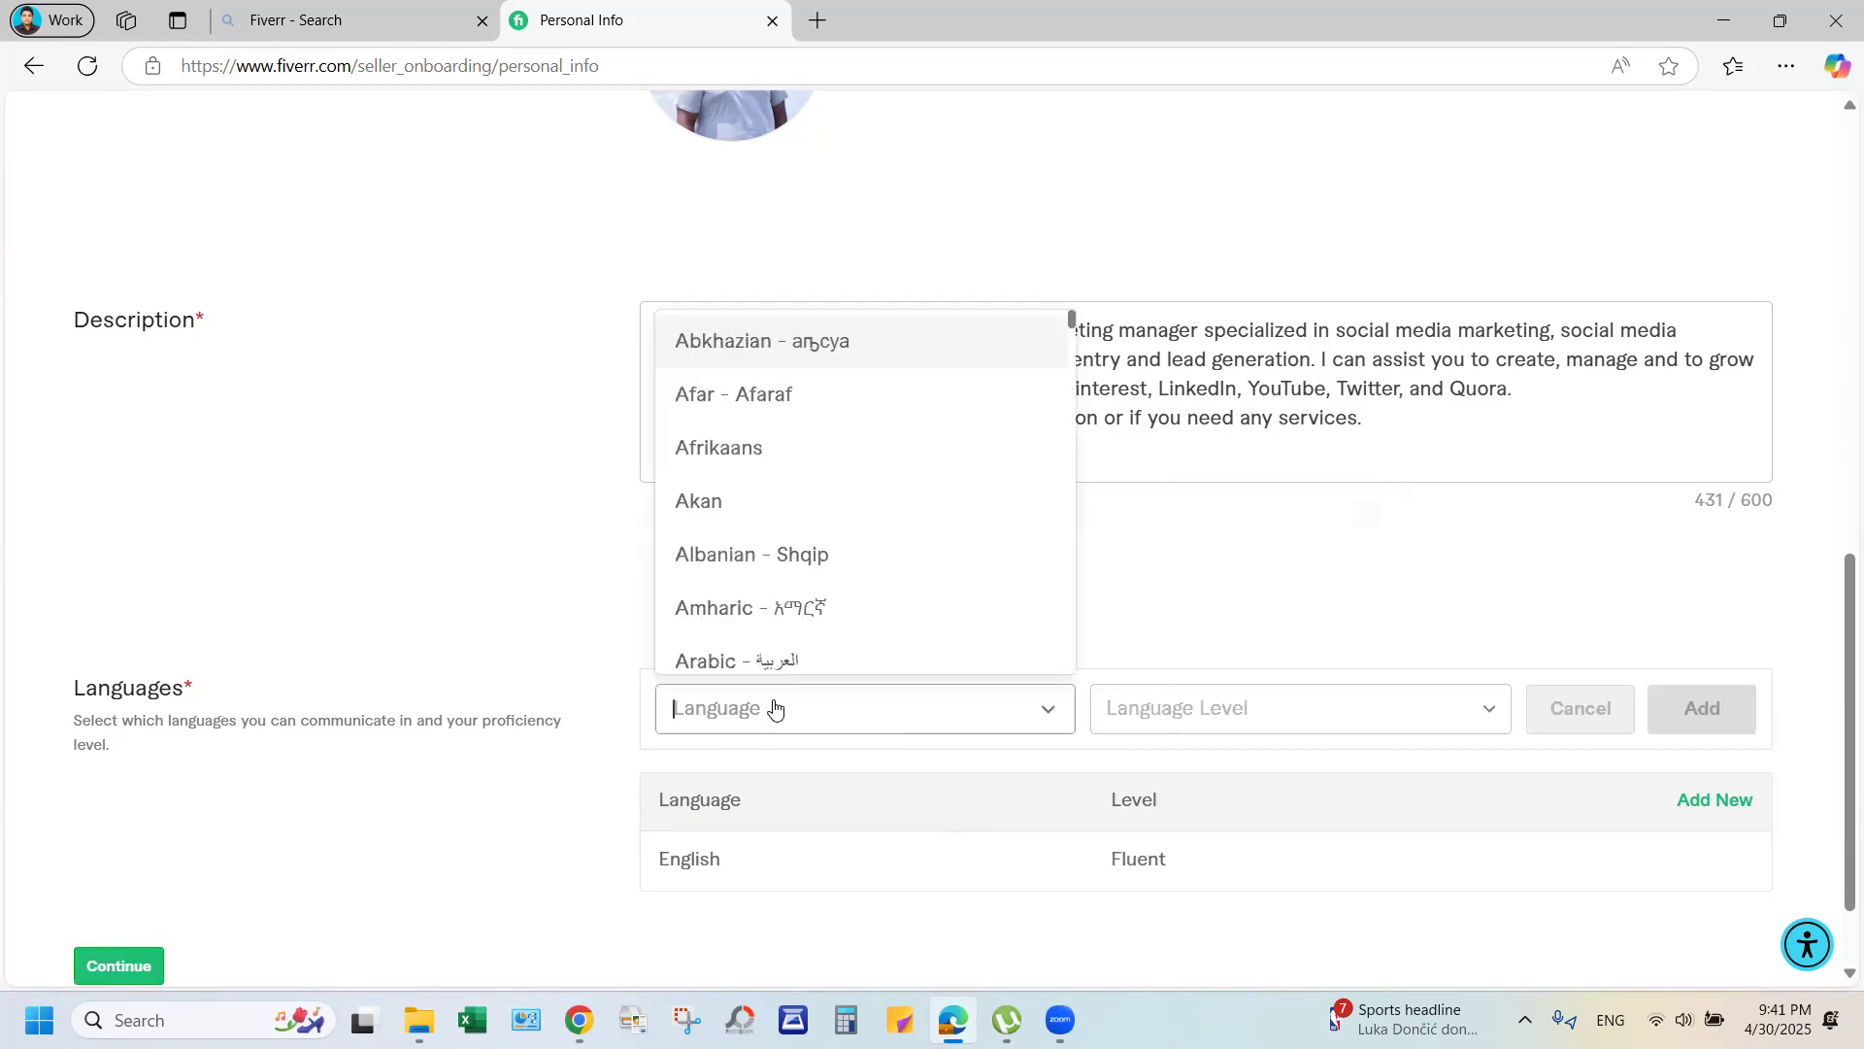
text(b)
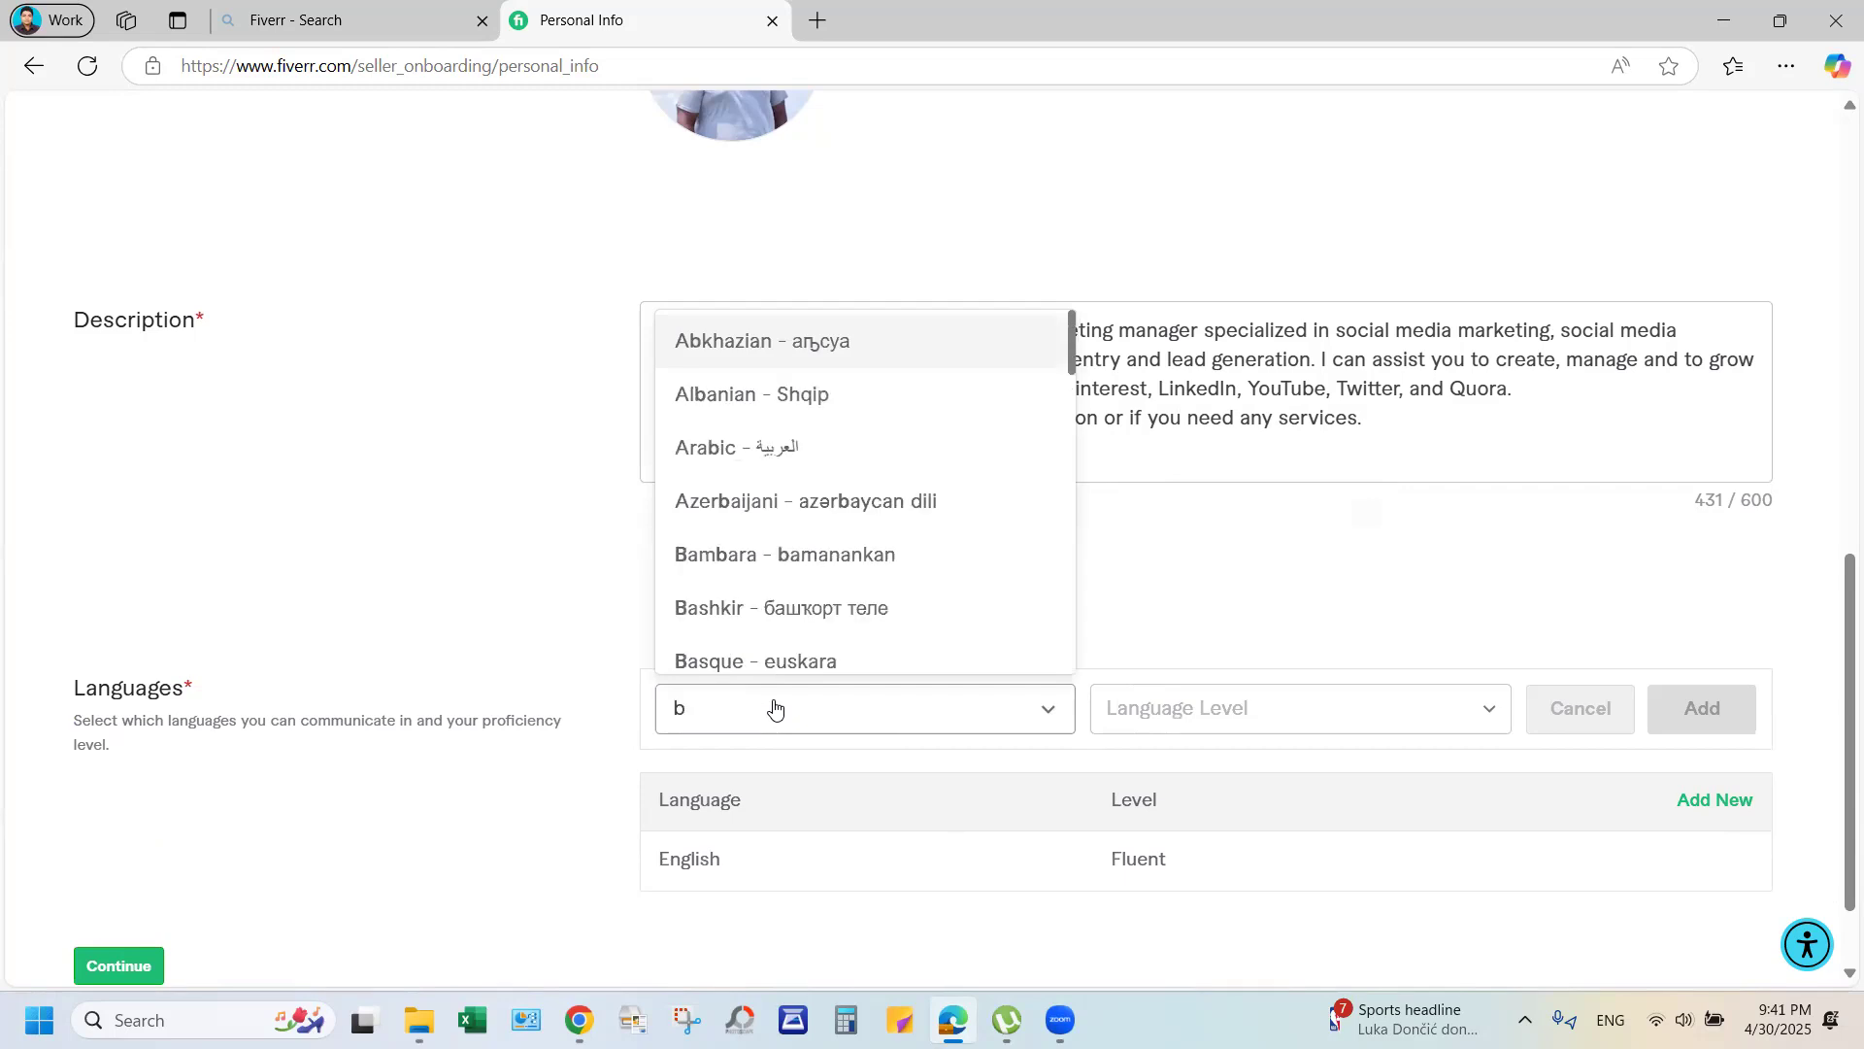
text(a)
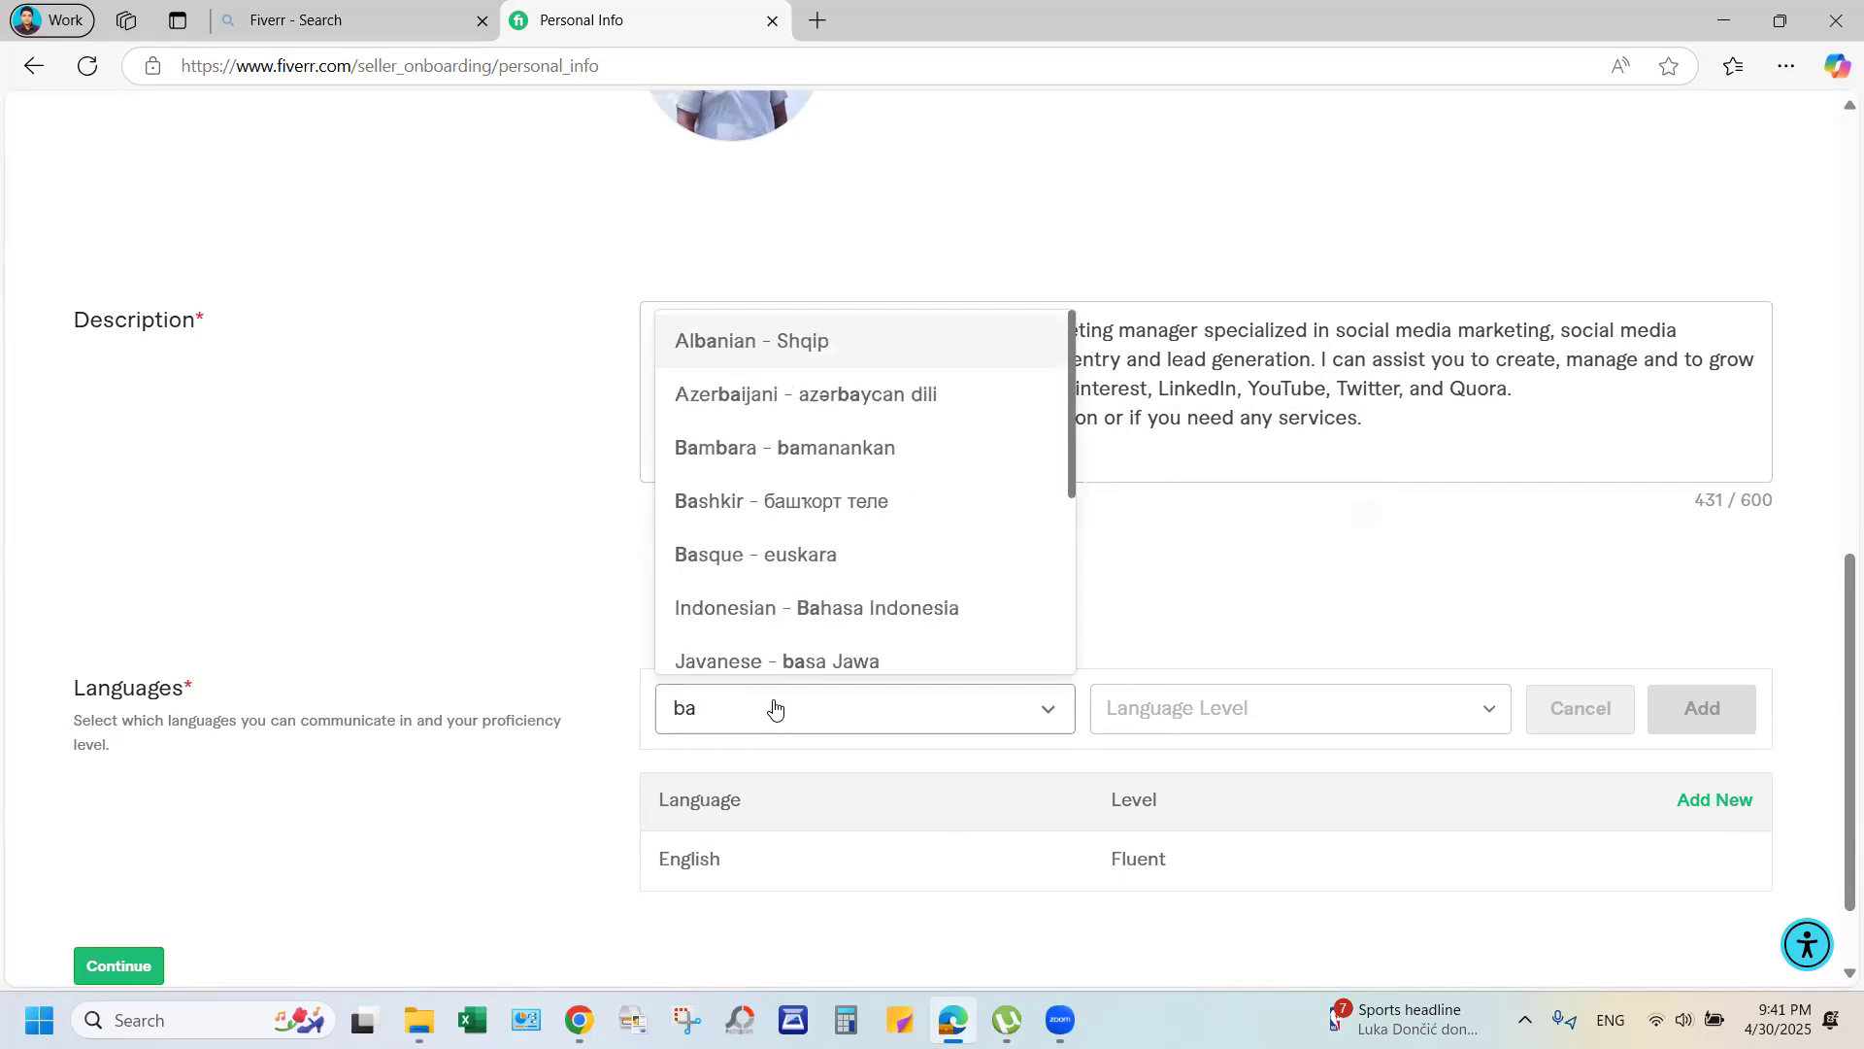
text(ng)
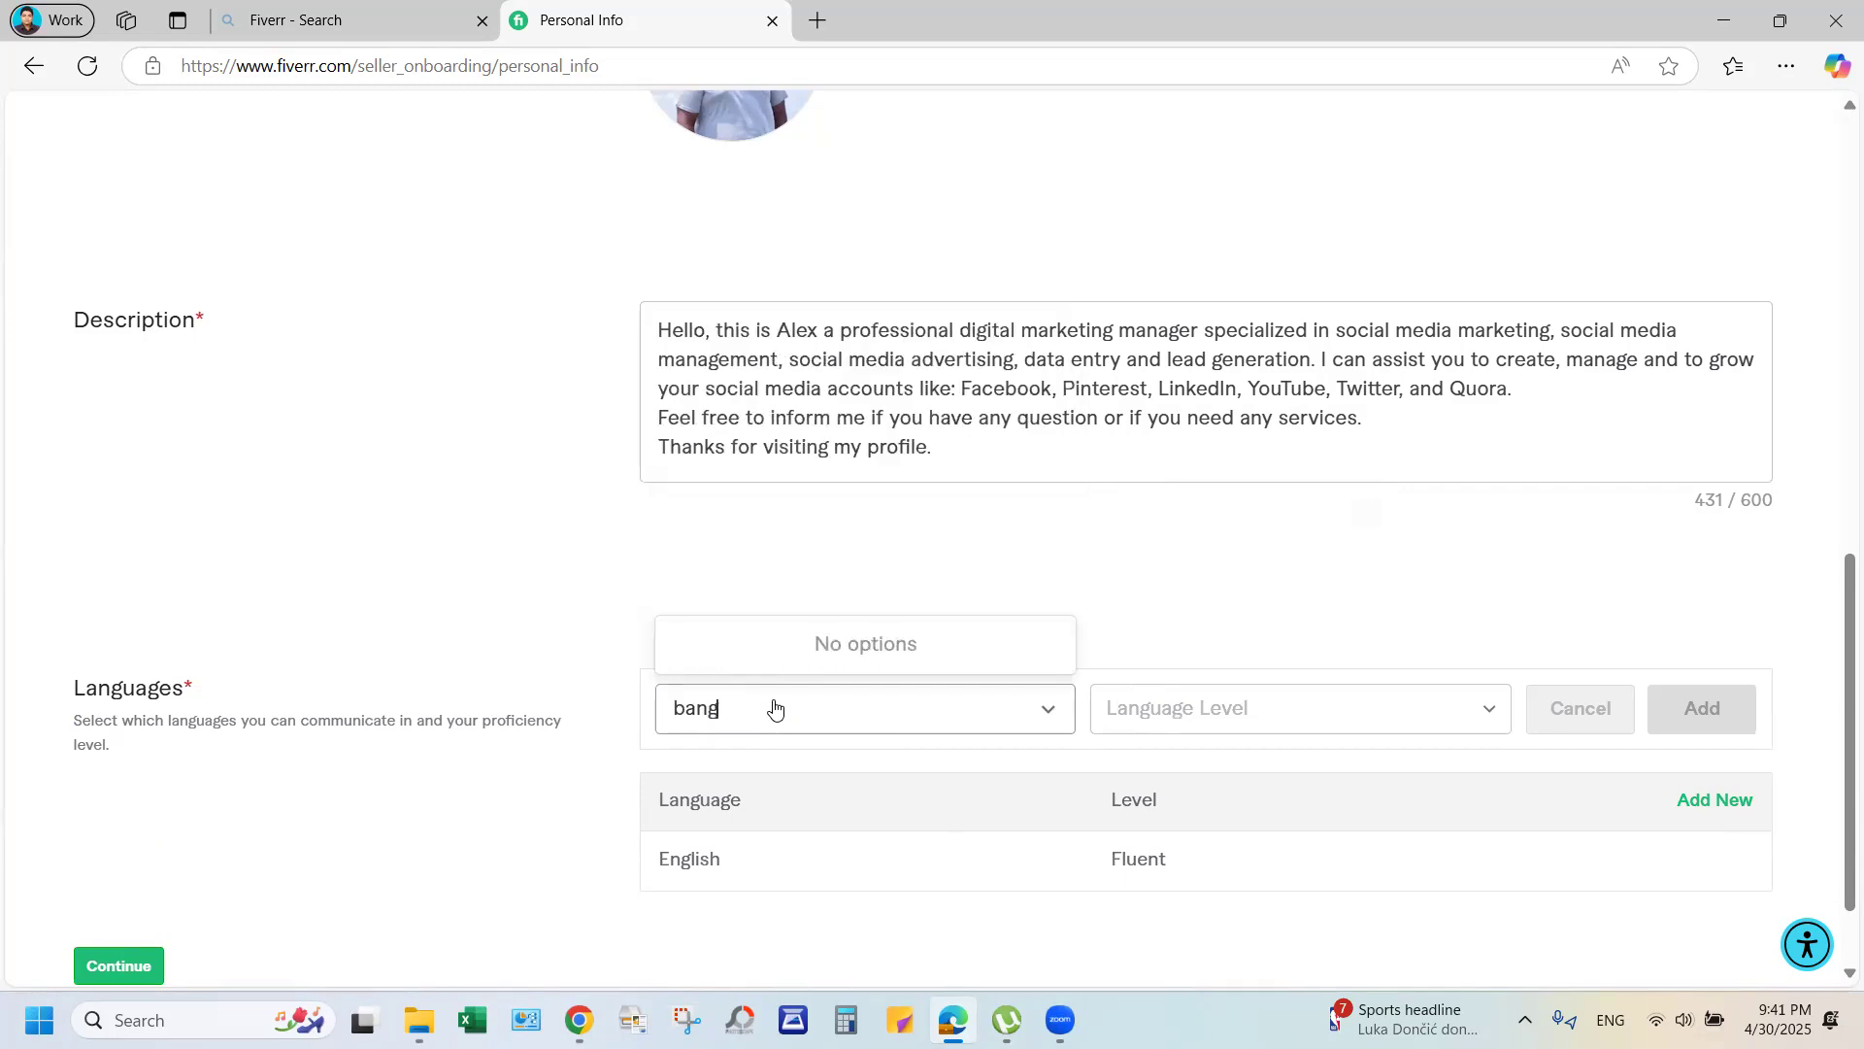
key(BackSpace)
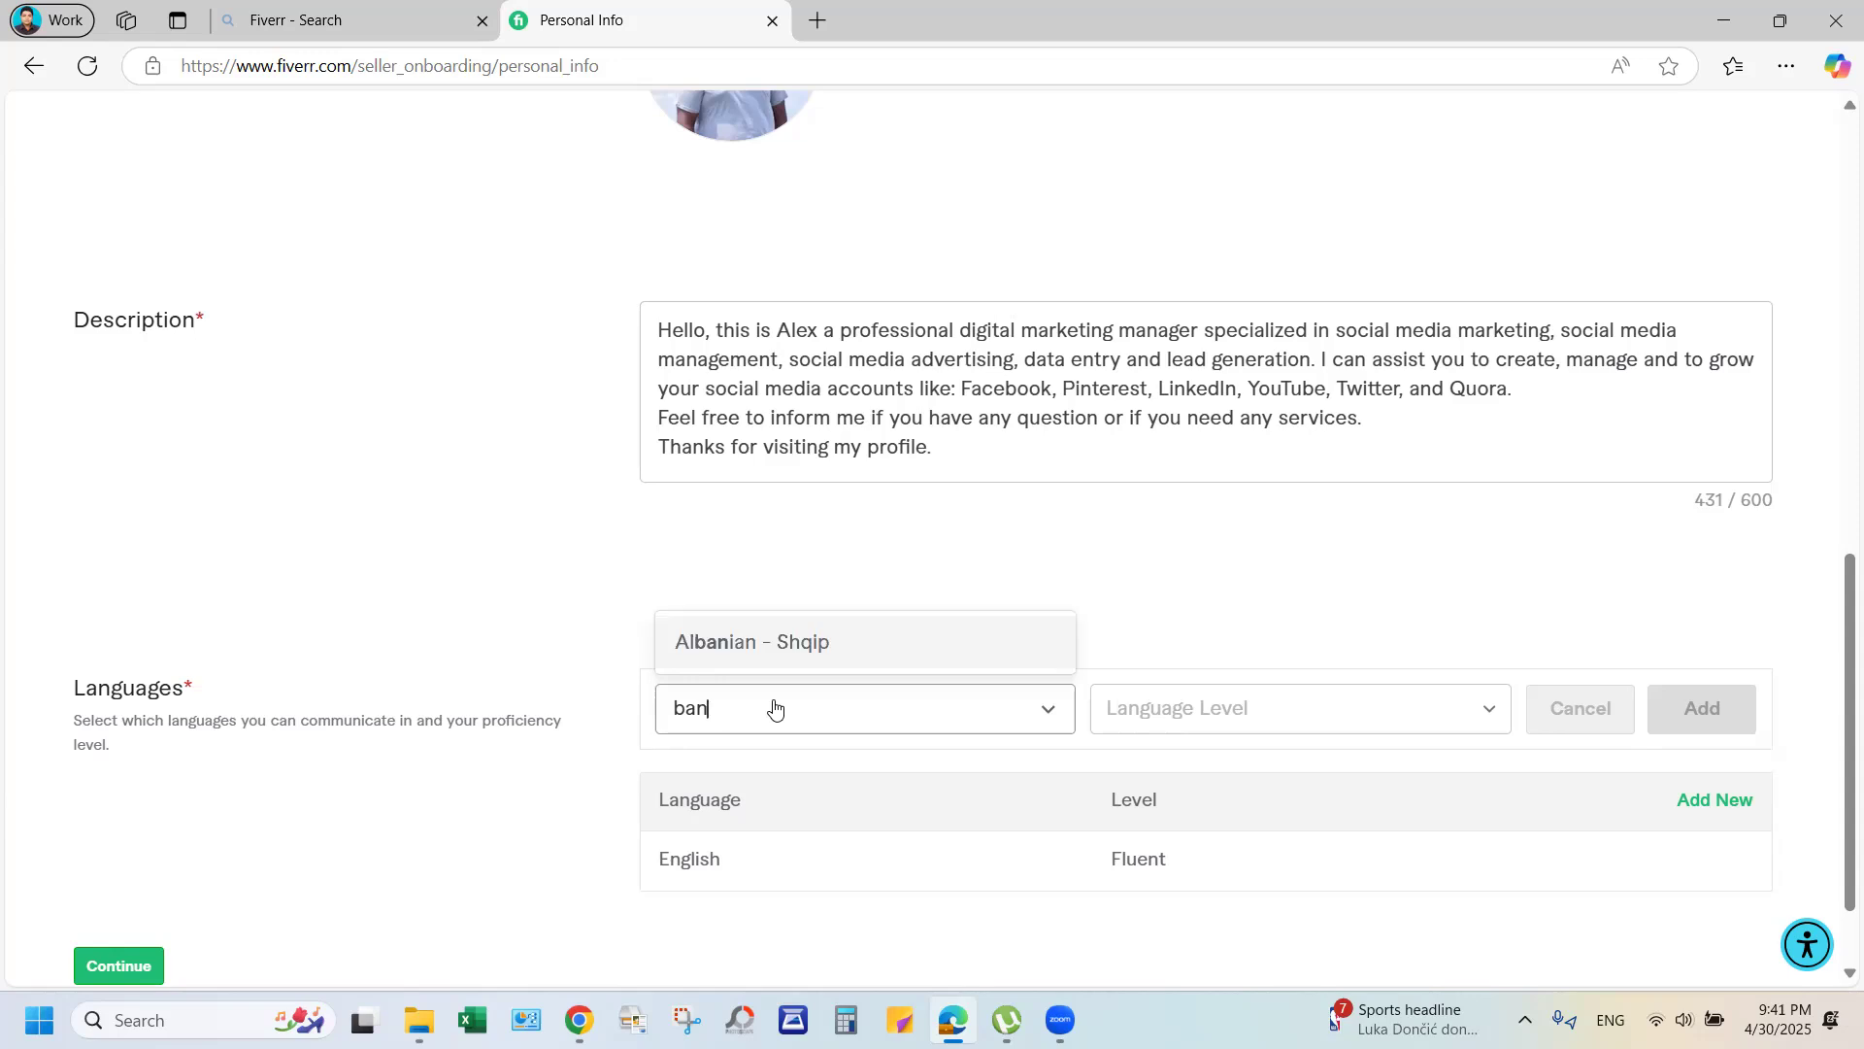
key(BackSpace)
key(BackSpace)
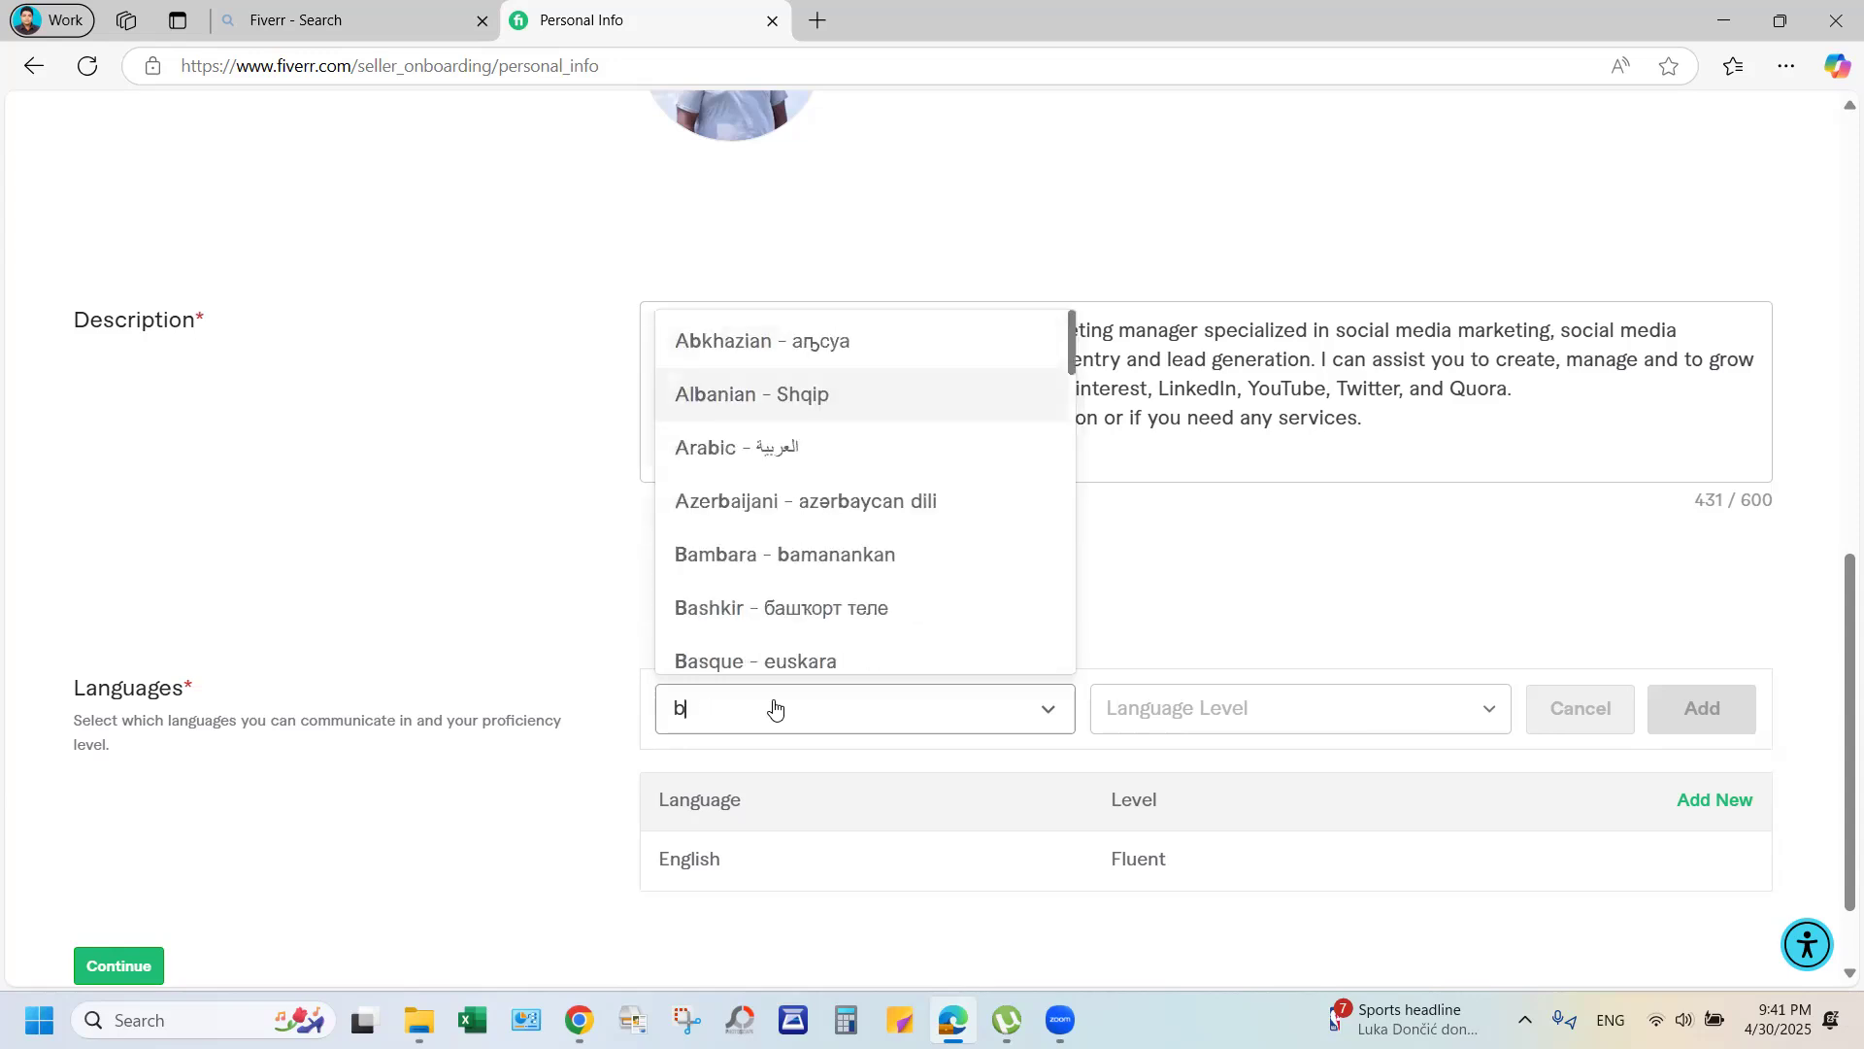
text(e)
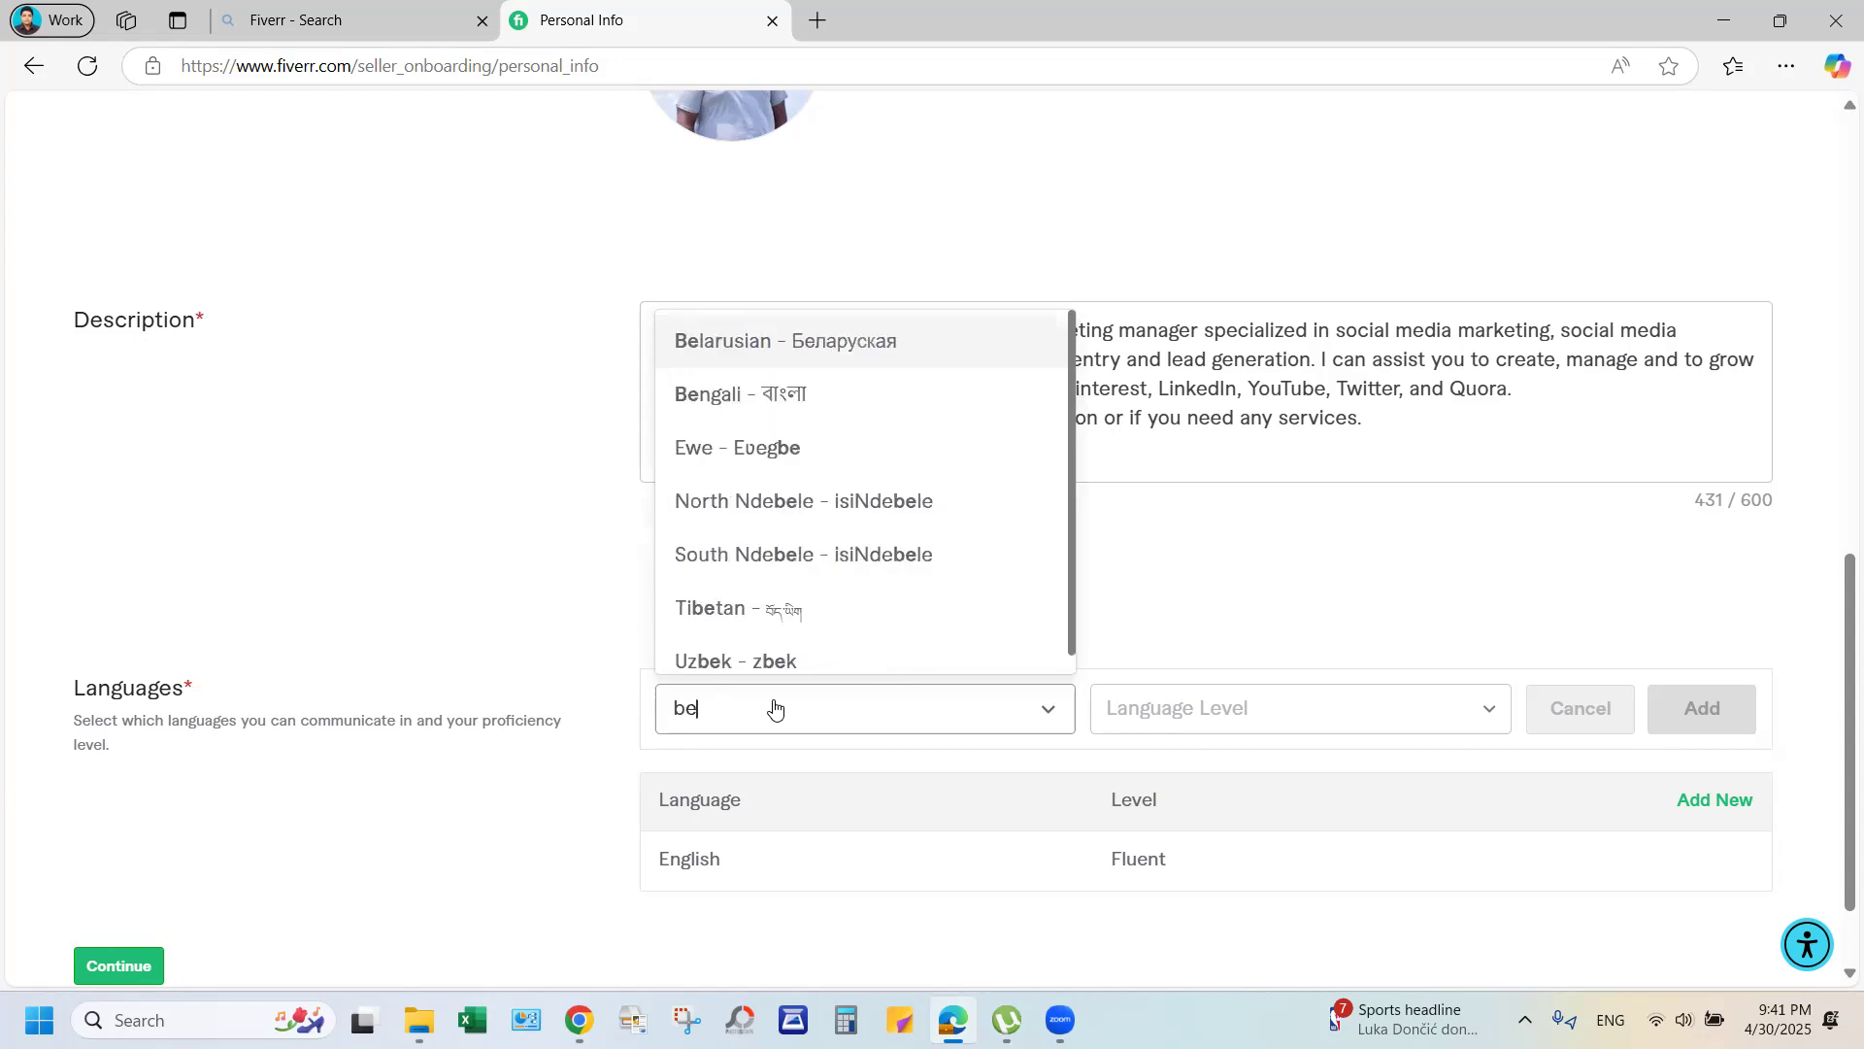
text(n)
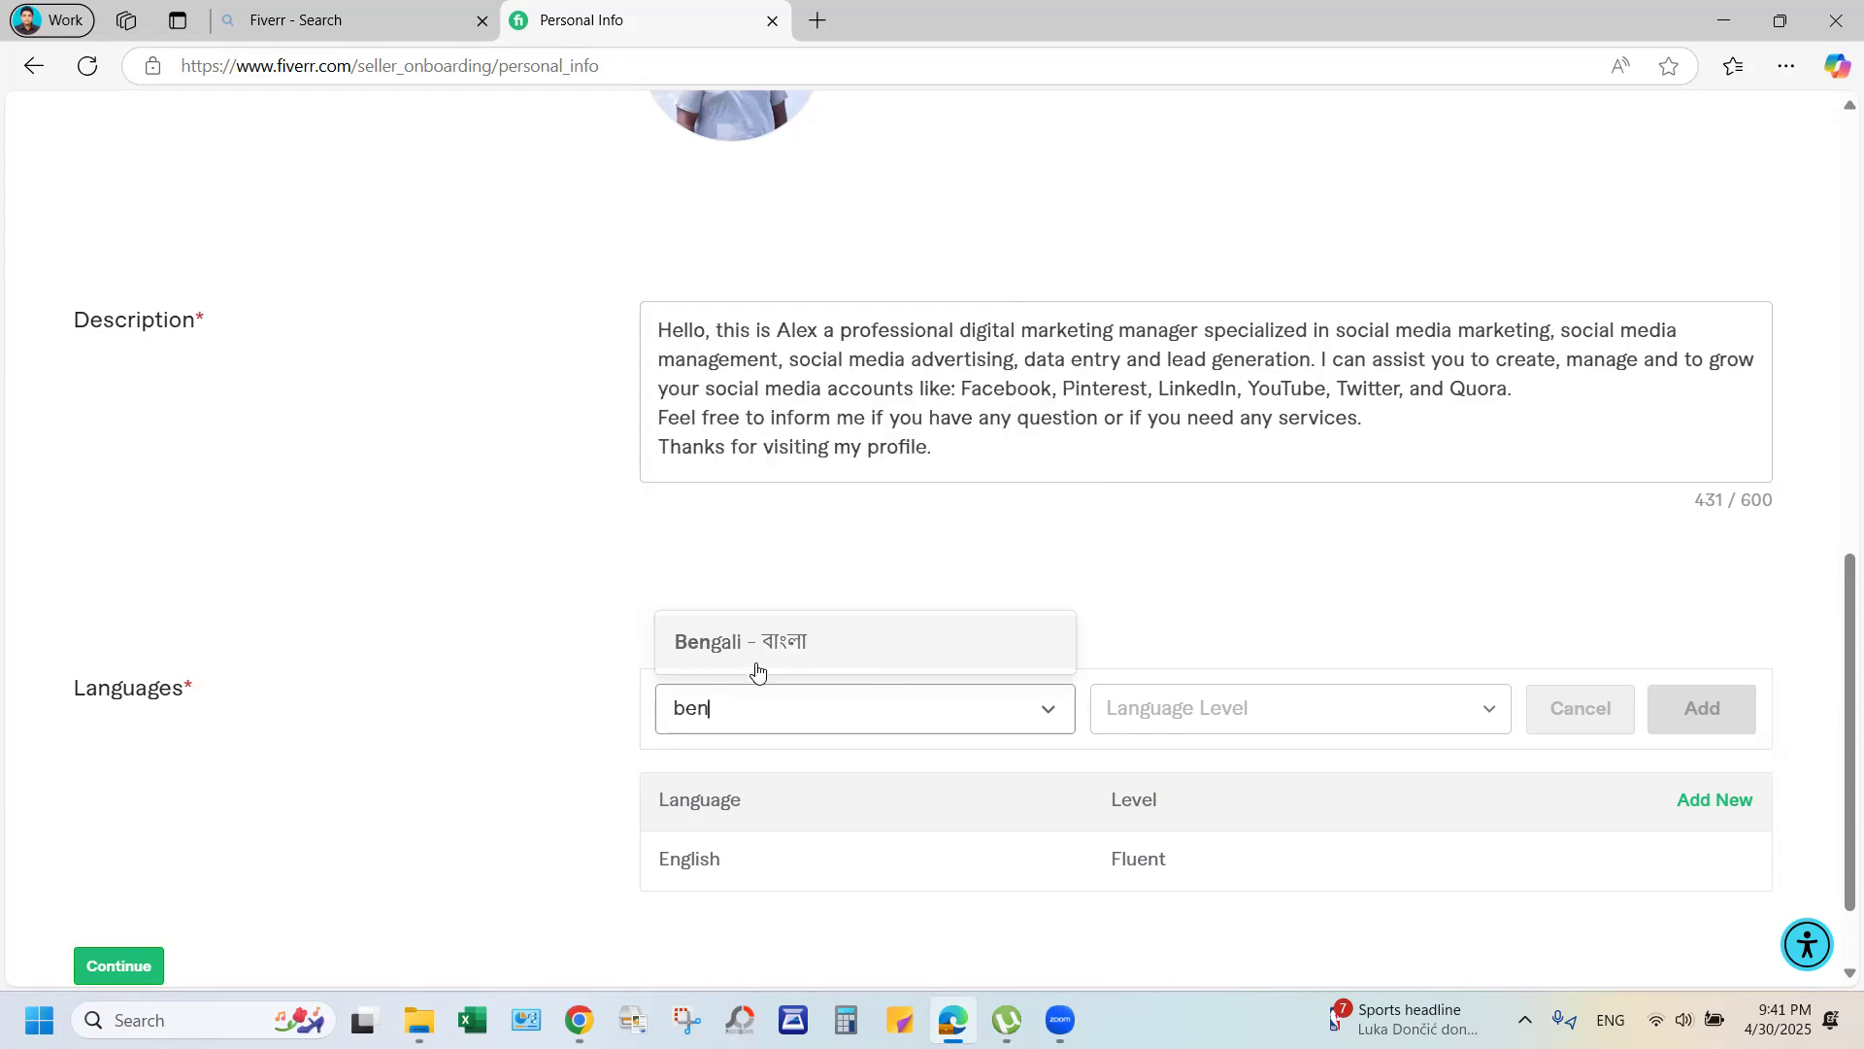
click(756, 645)
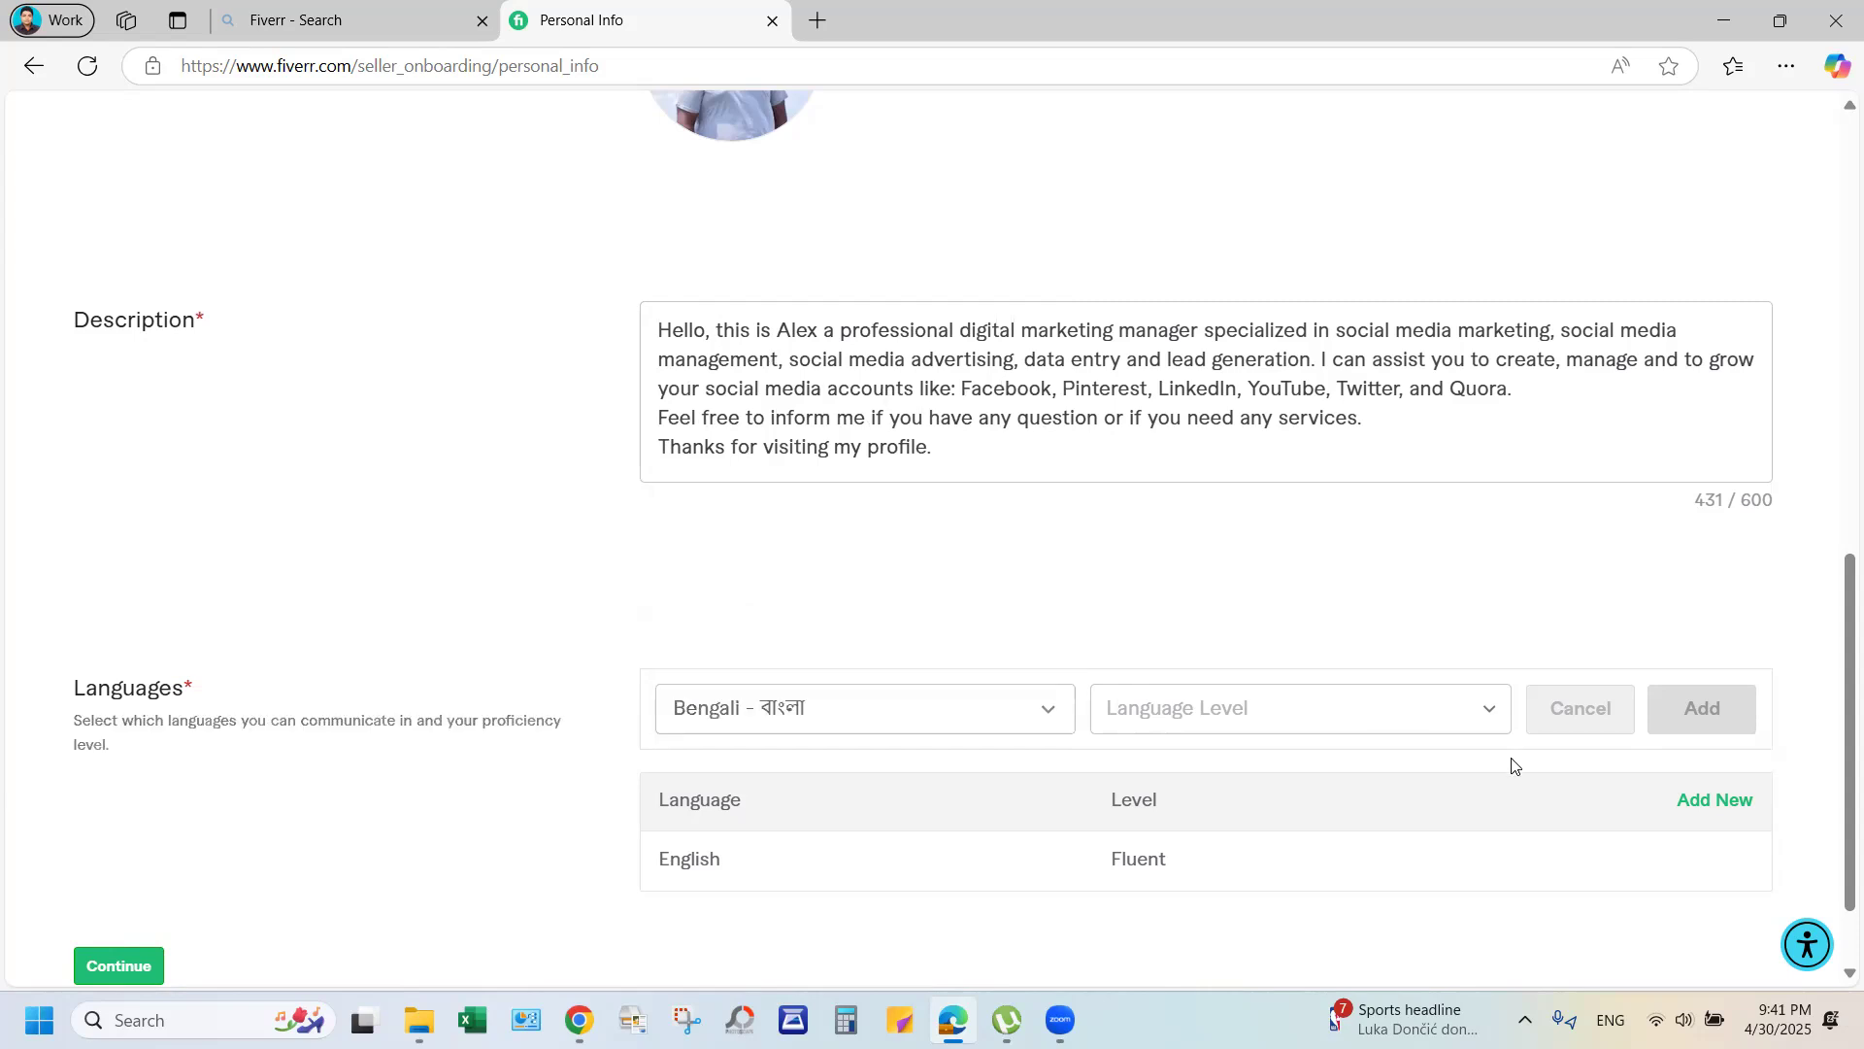
click(1490, 724)
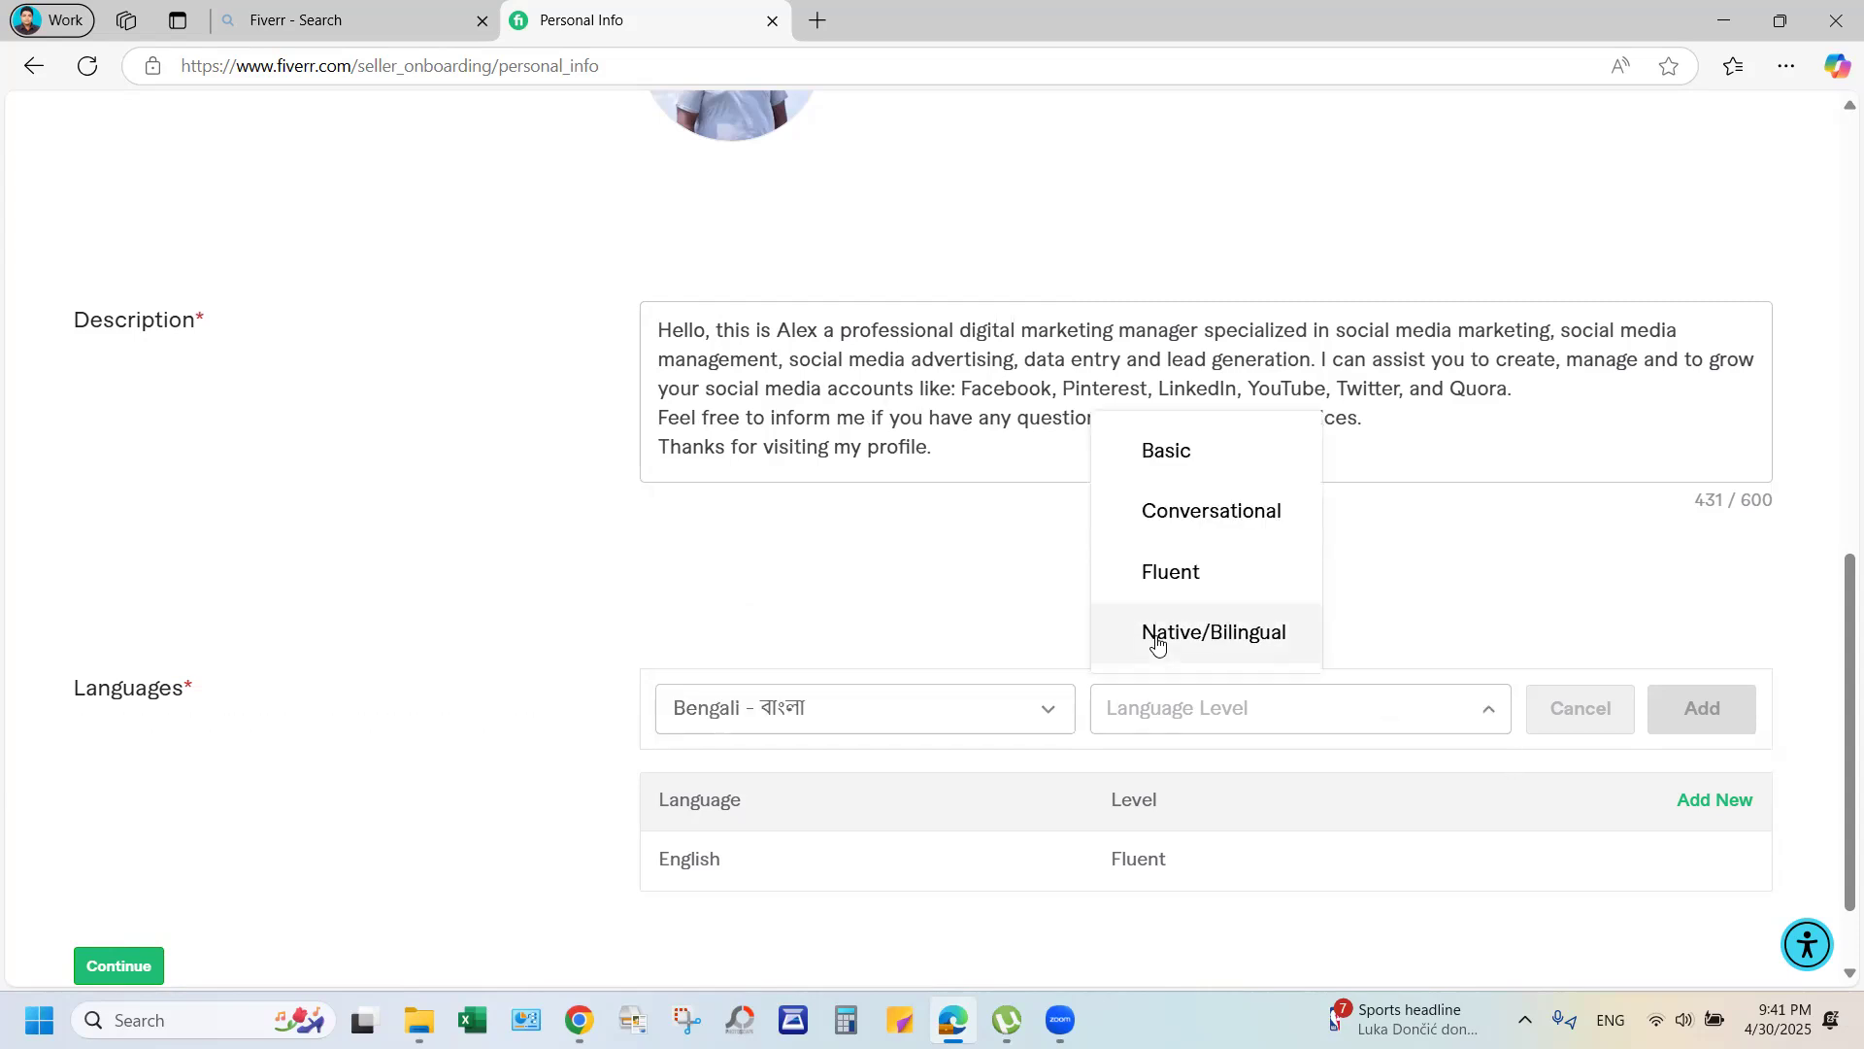
click(1158, 643)
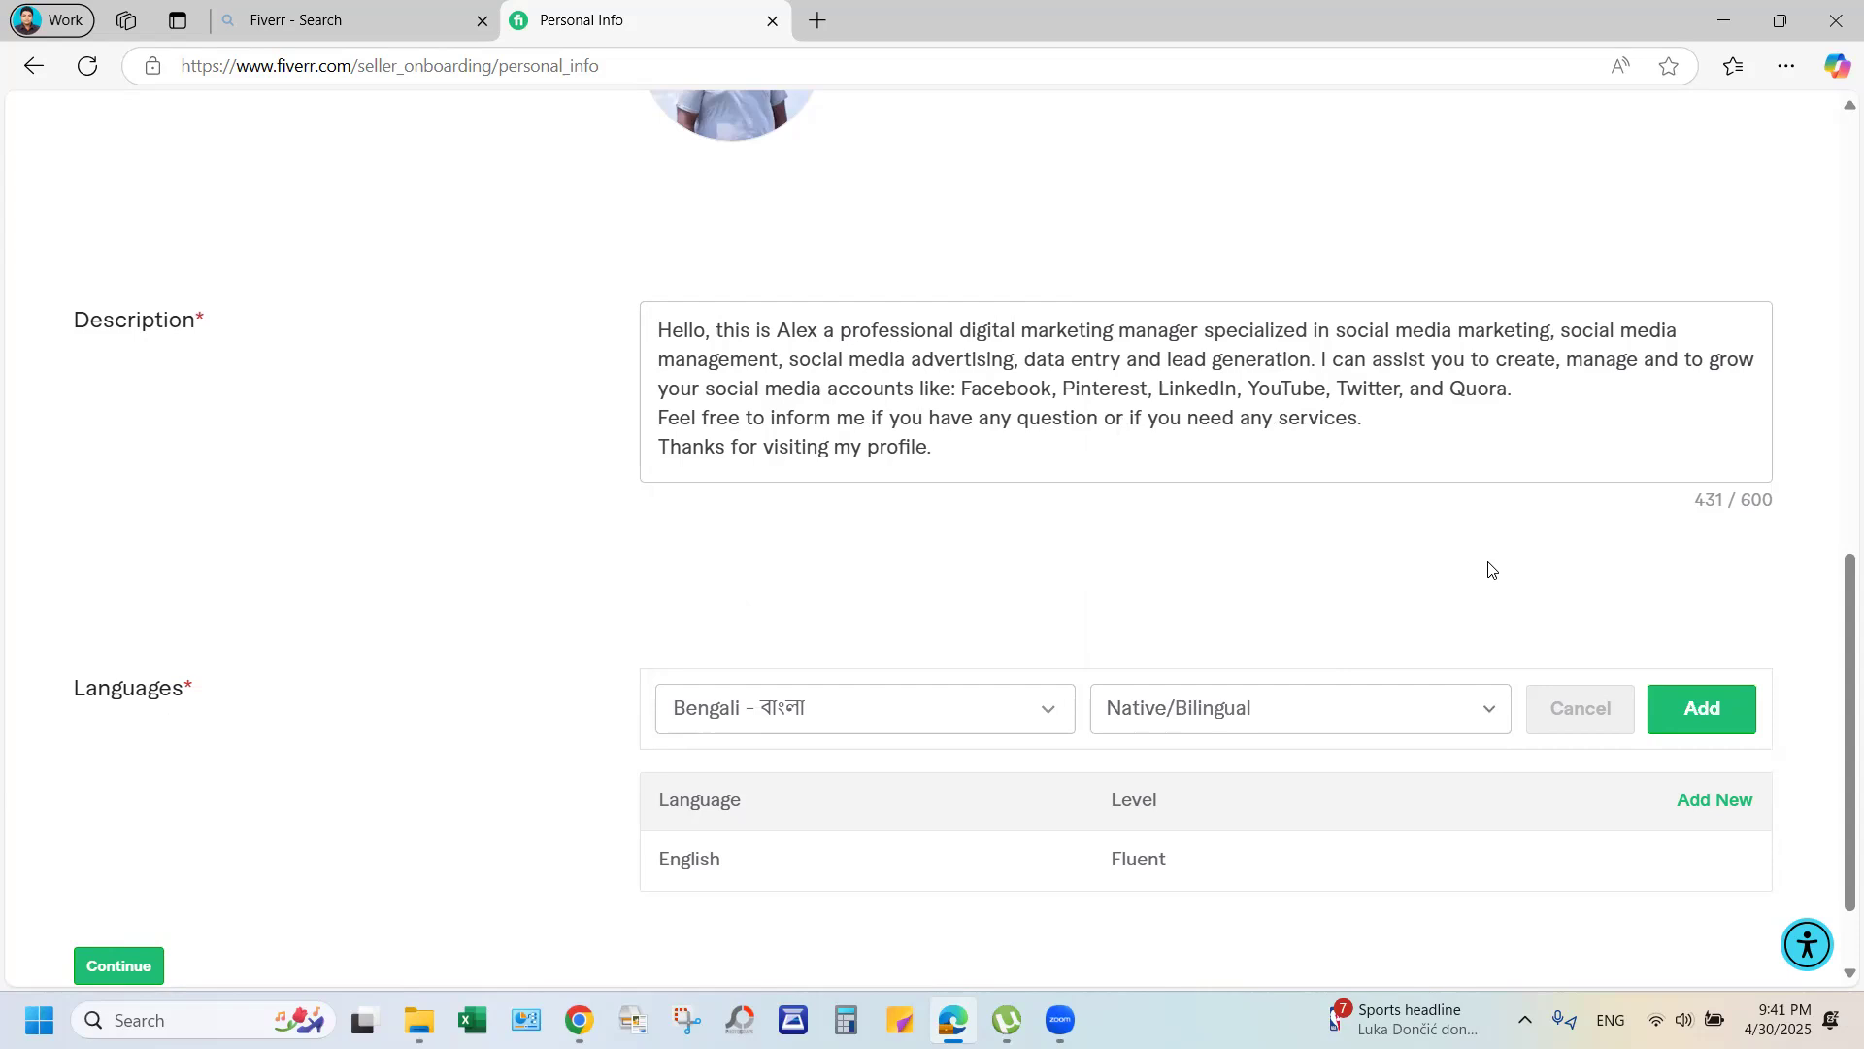
click(1699, 709)
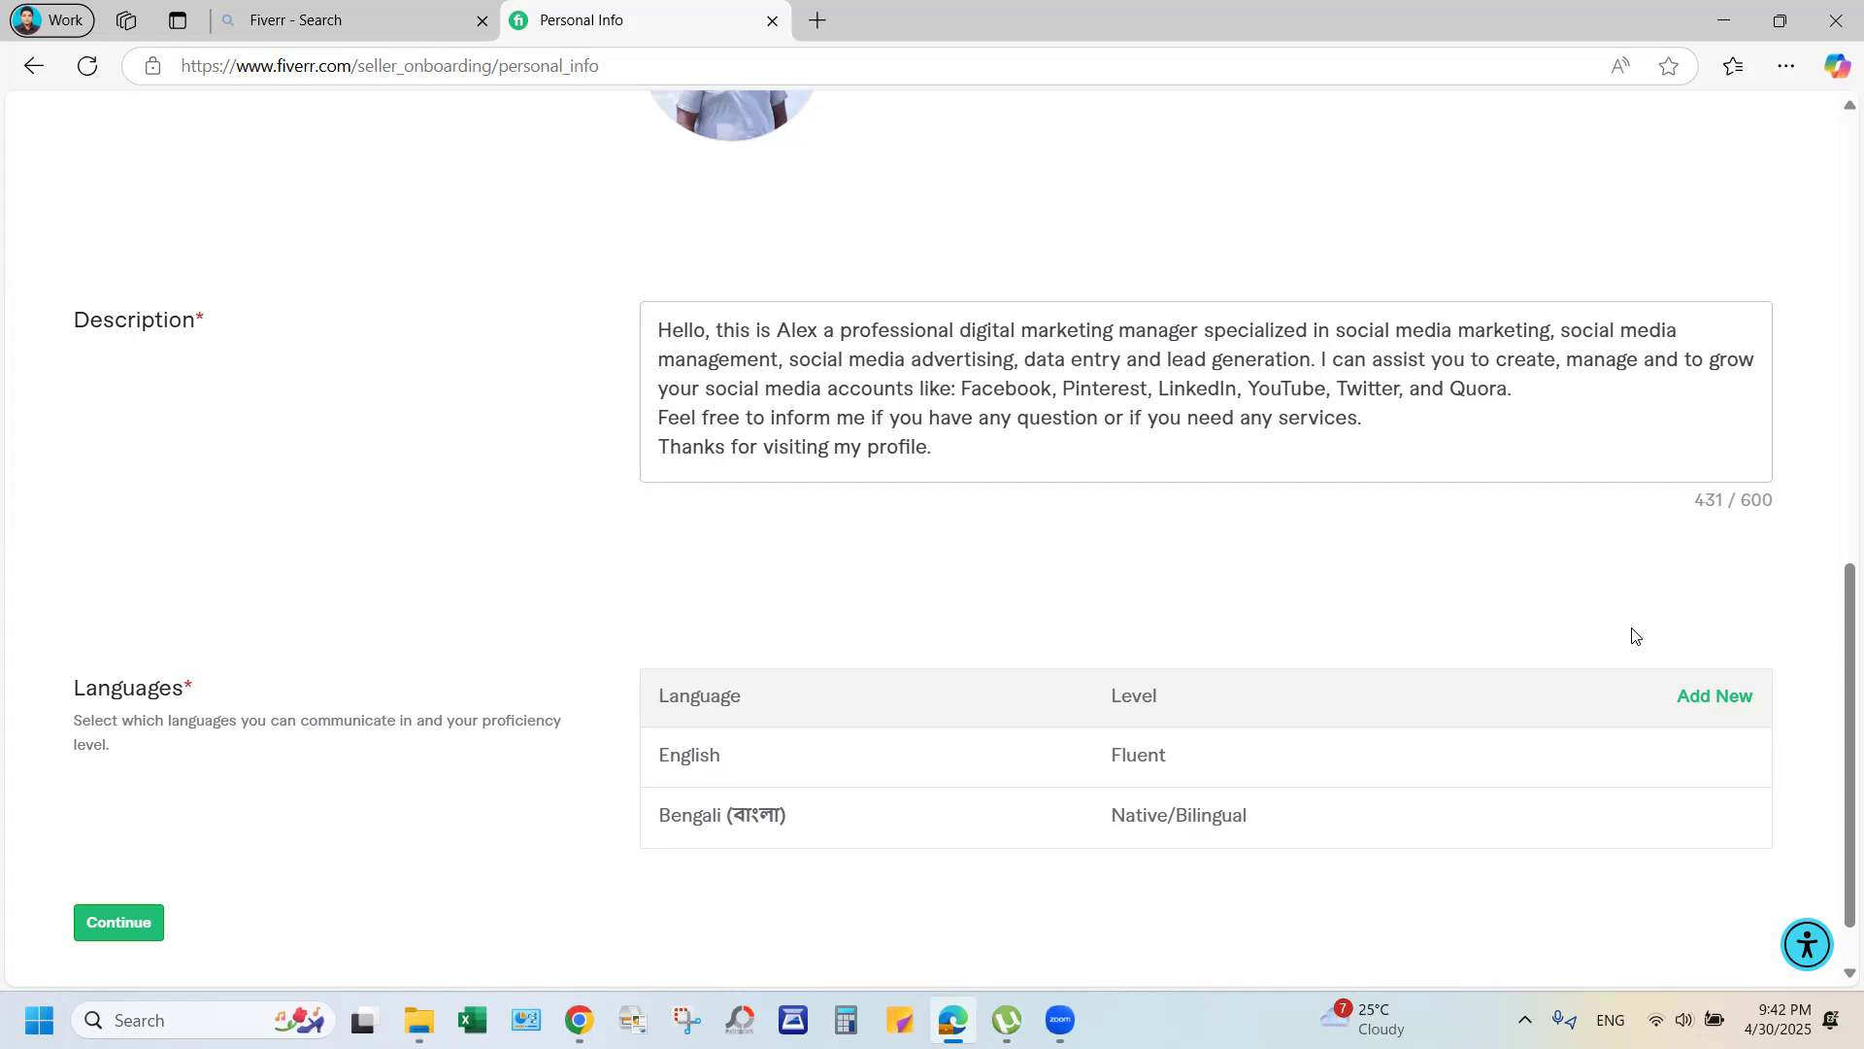
Search 'hin' and add Hindi at Conversational level to the languages table.
click(1723, 701)
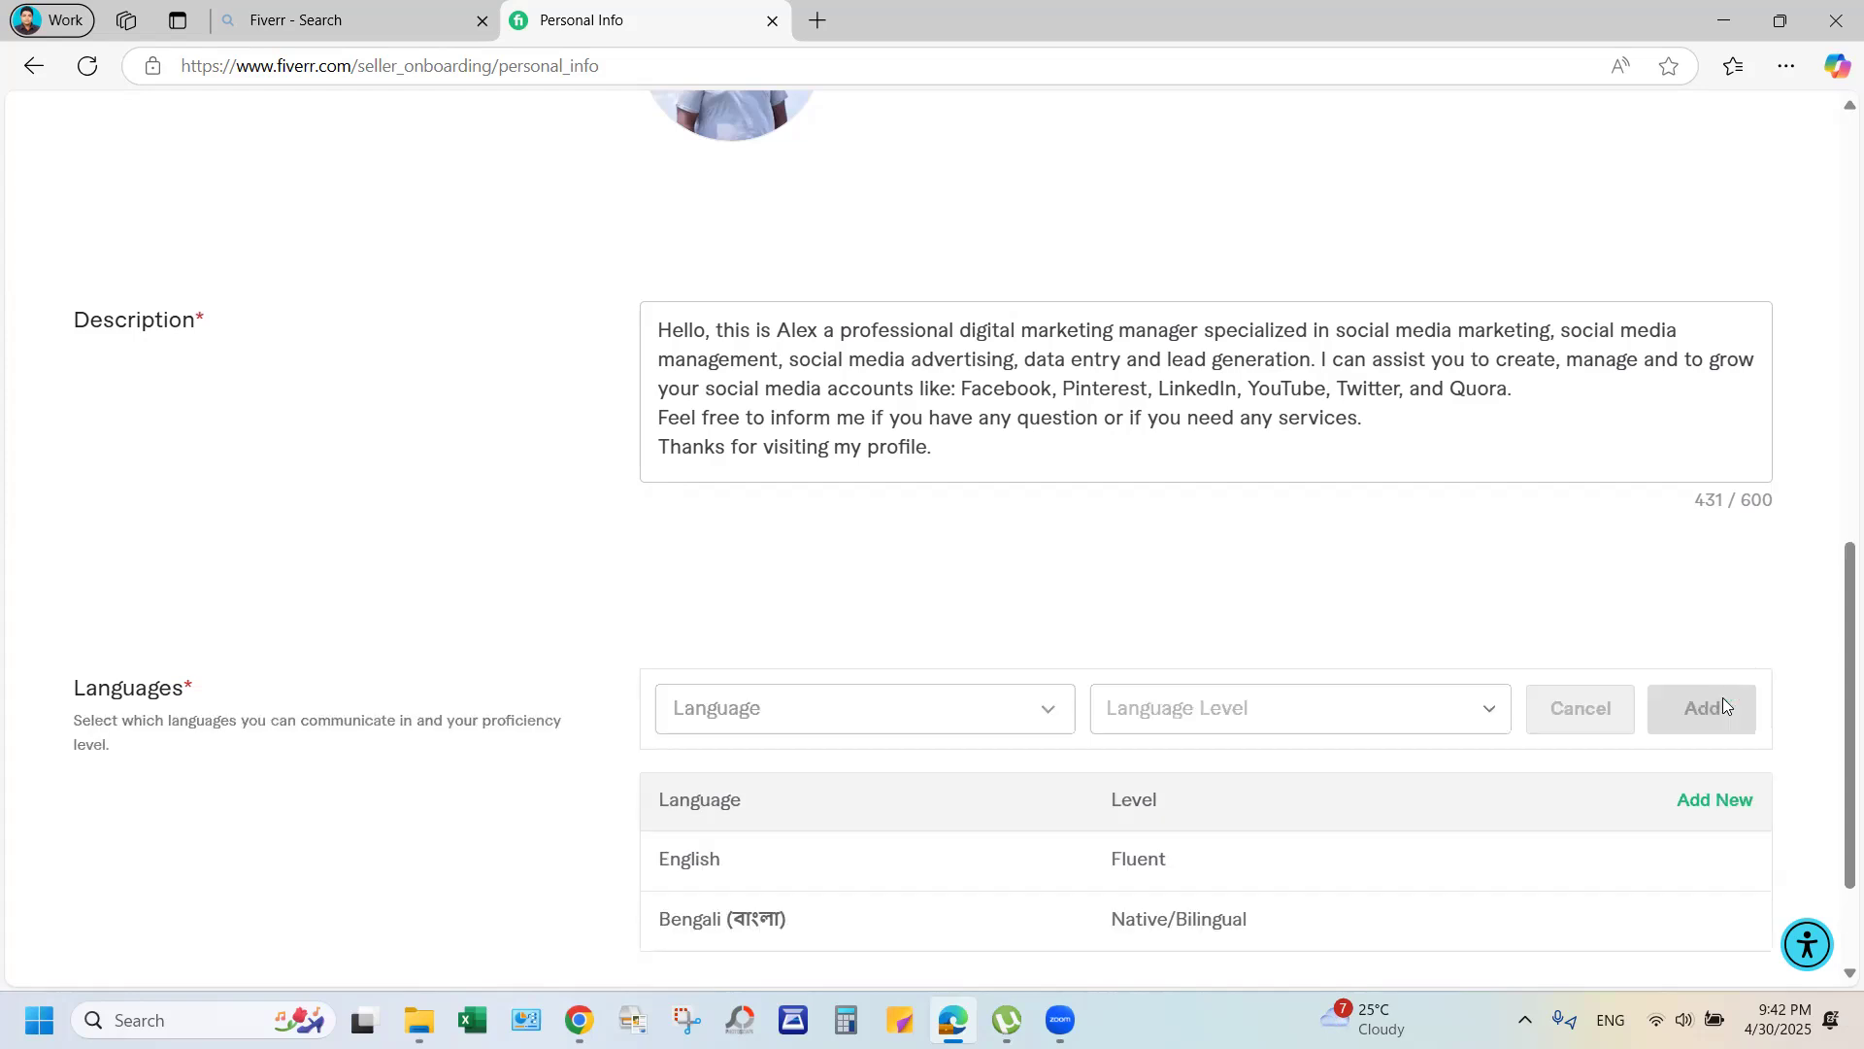
click(866, 719)
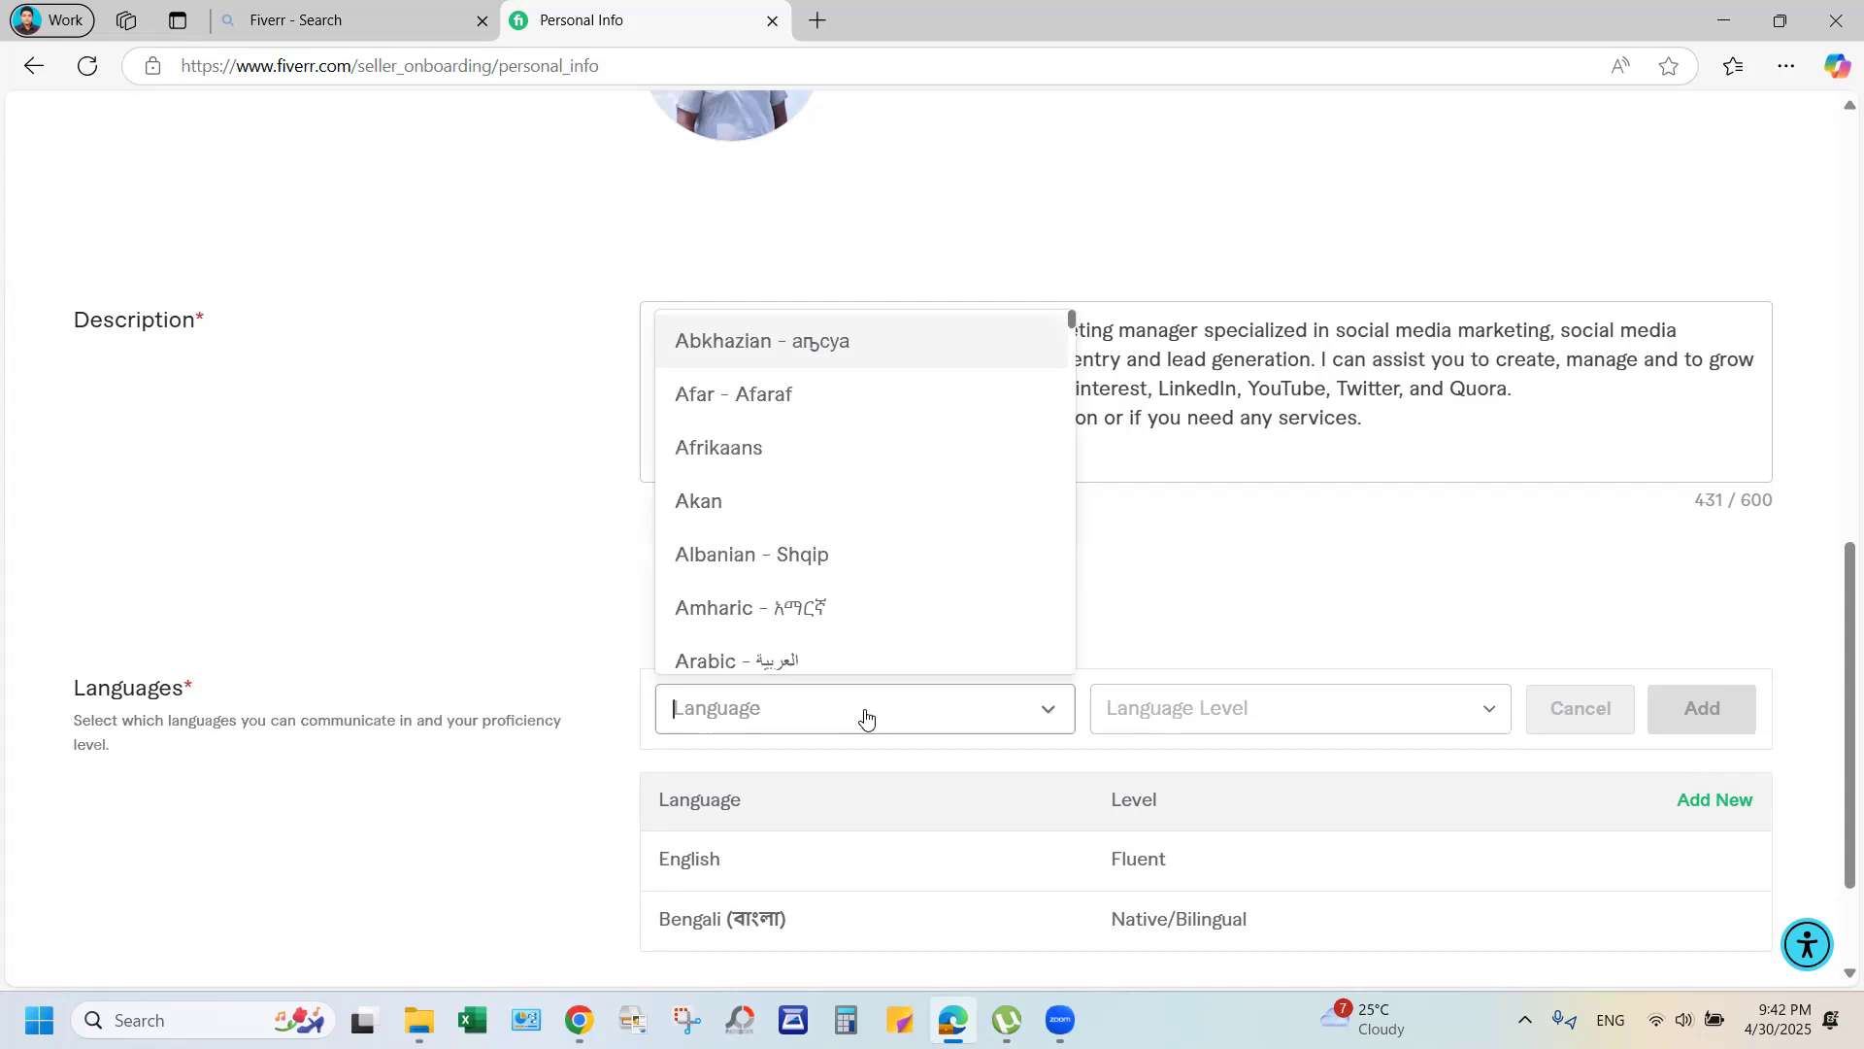
text(hin)
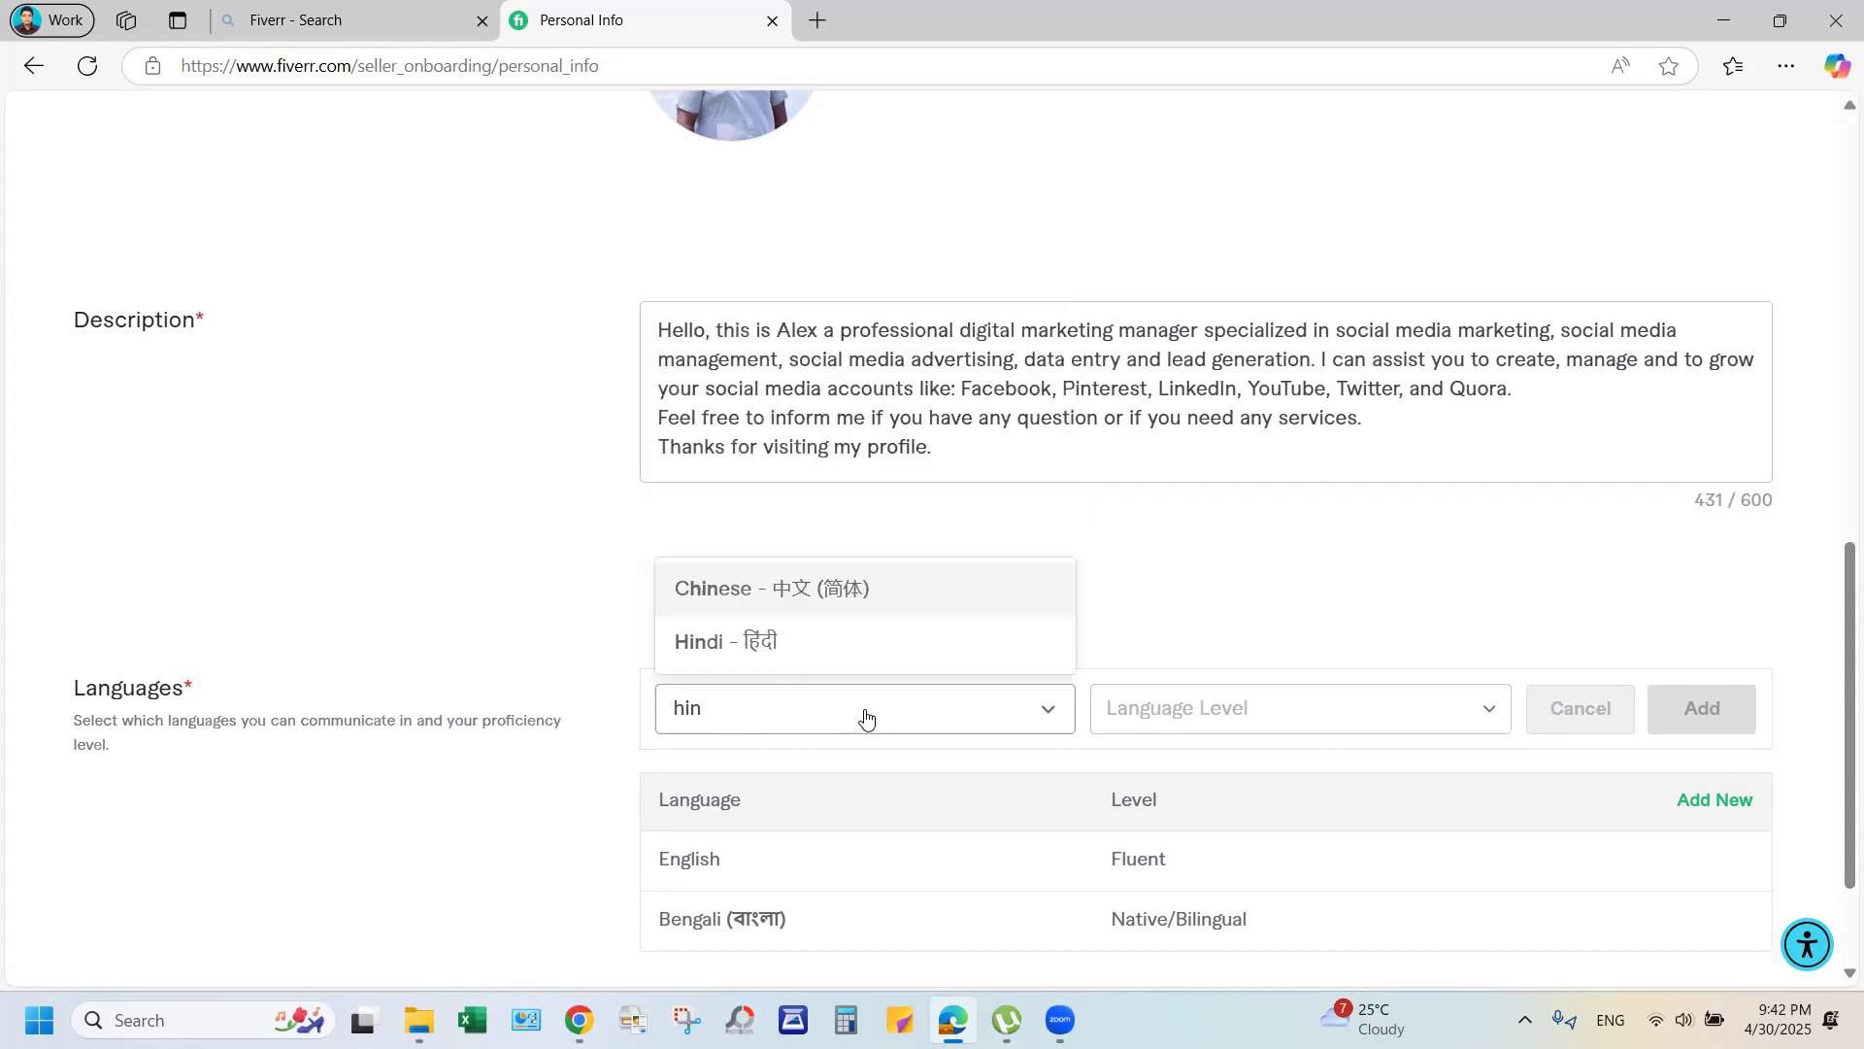
click(707, 644)
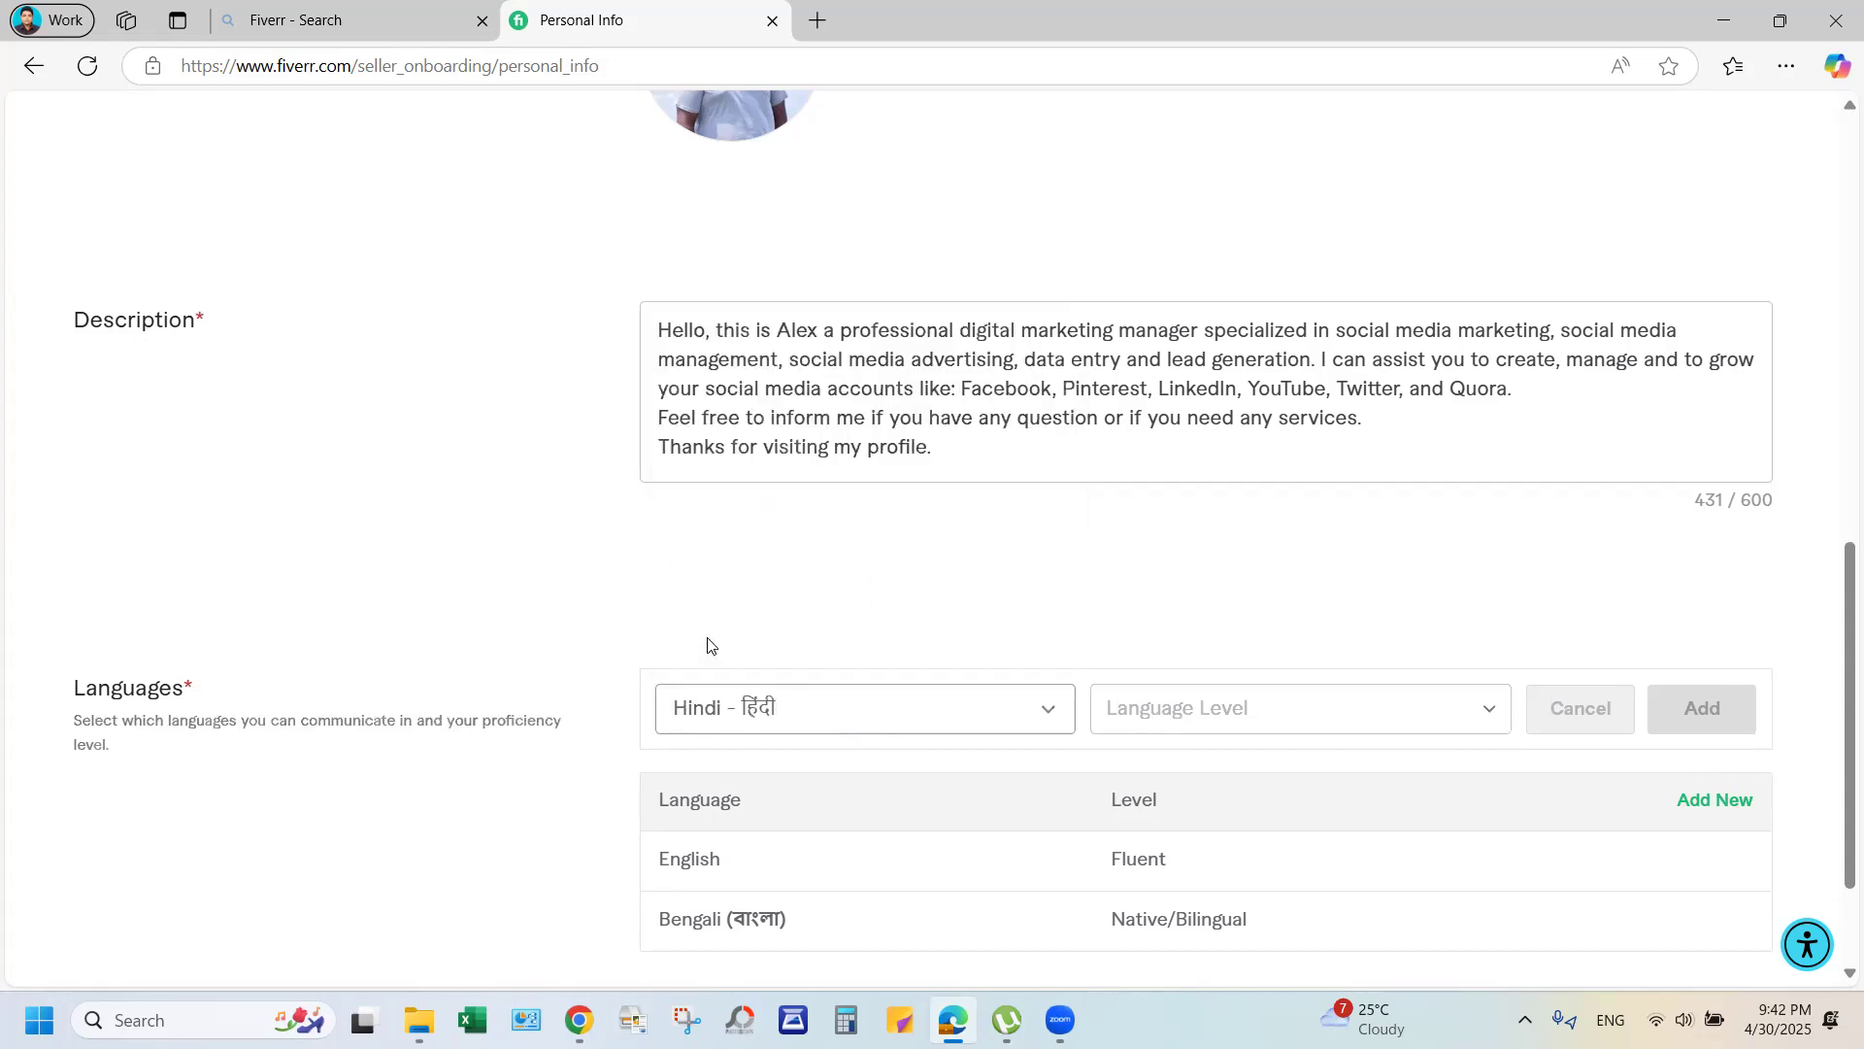
click(1255, 726)
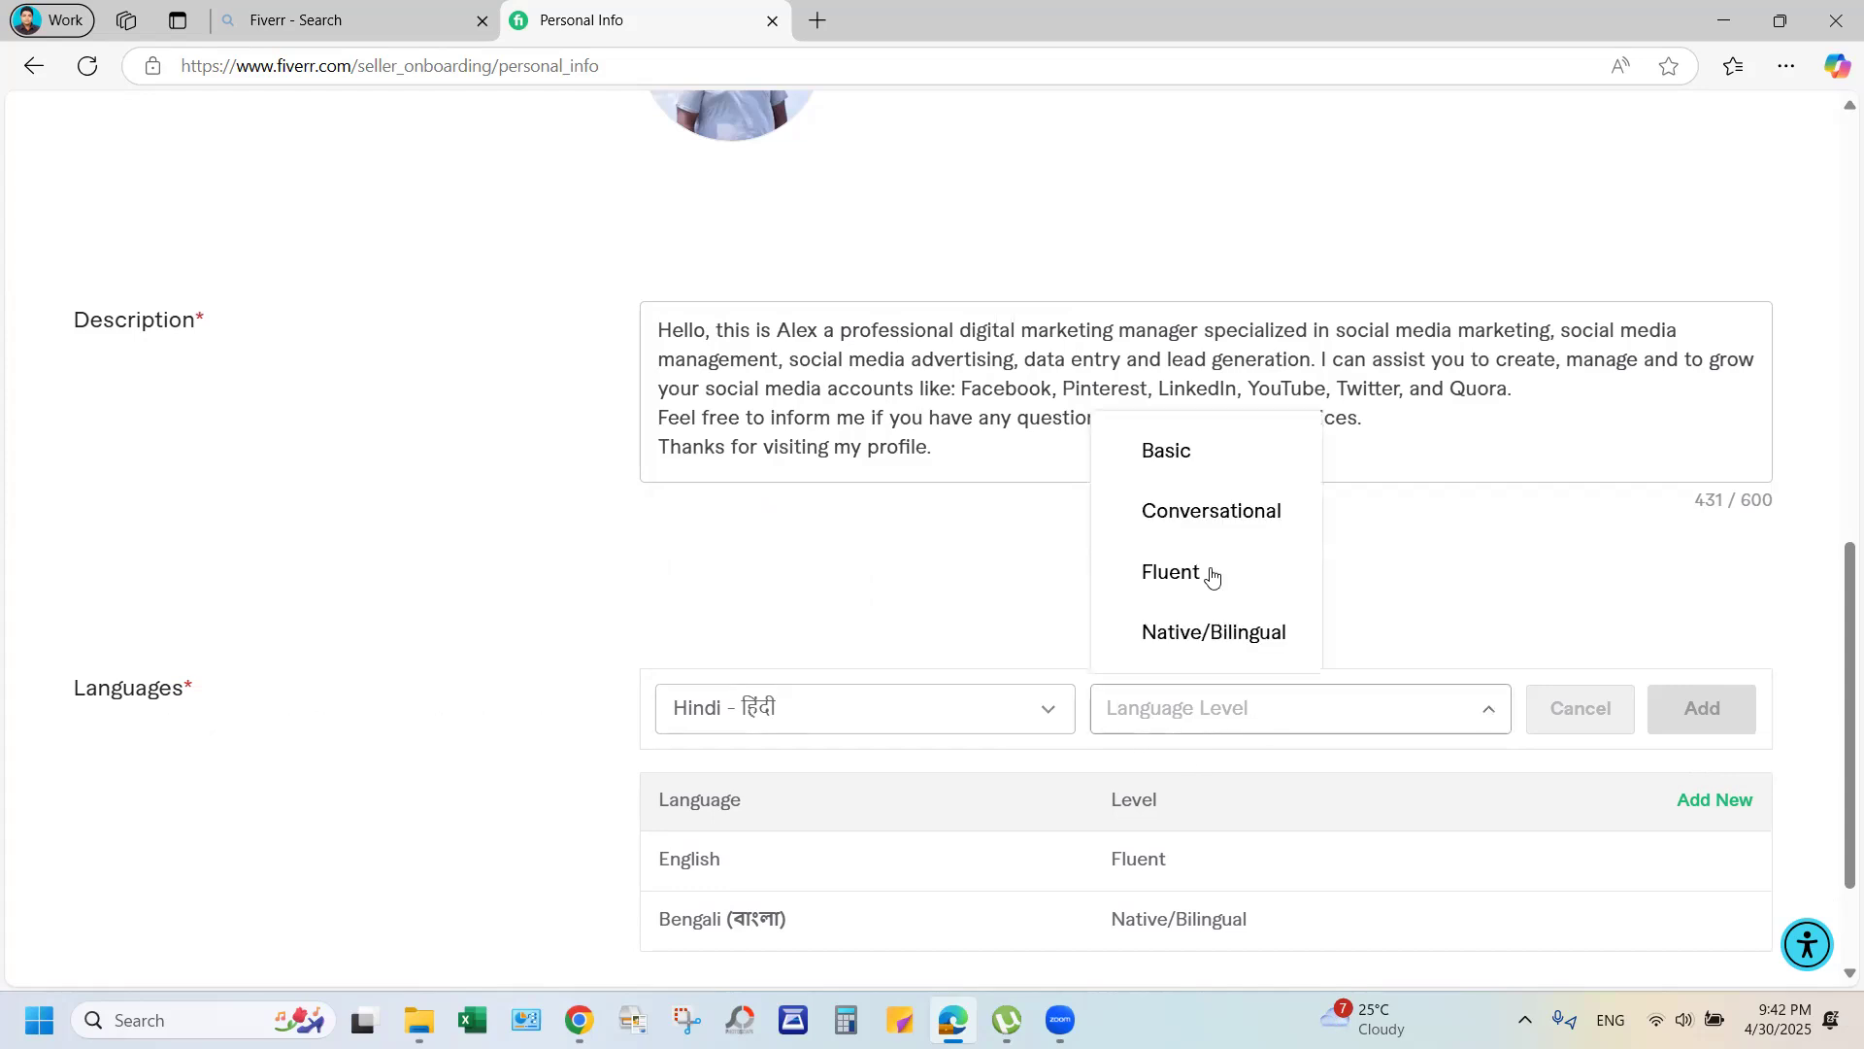
click(1180, 516)
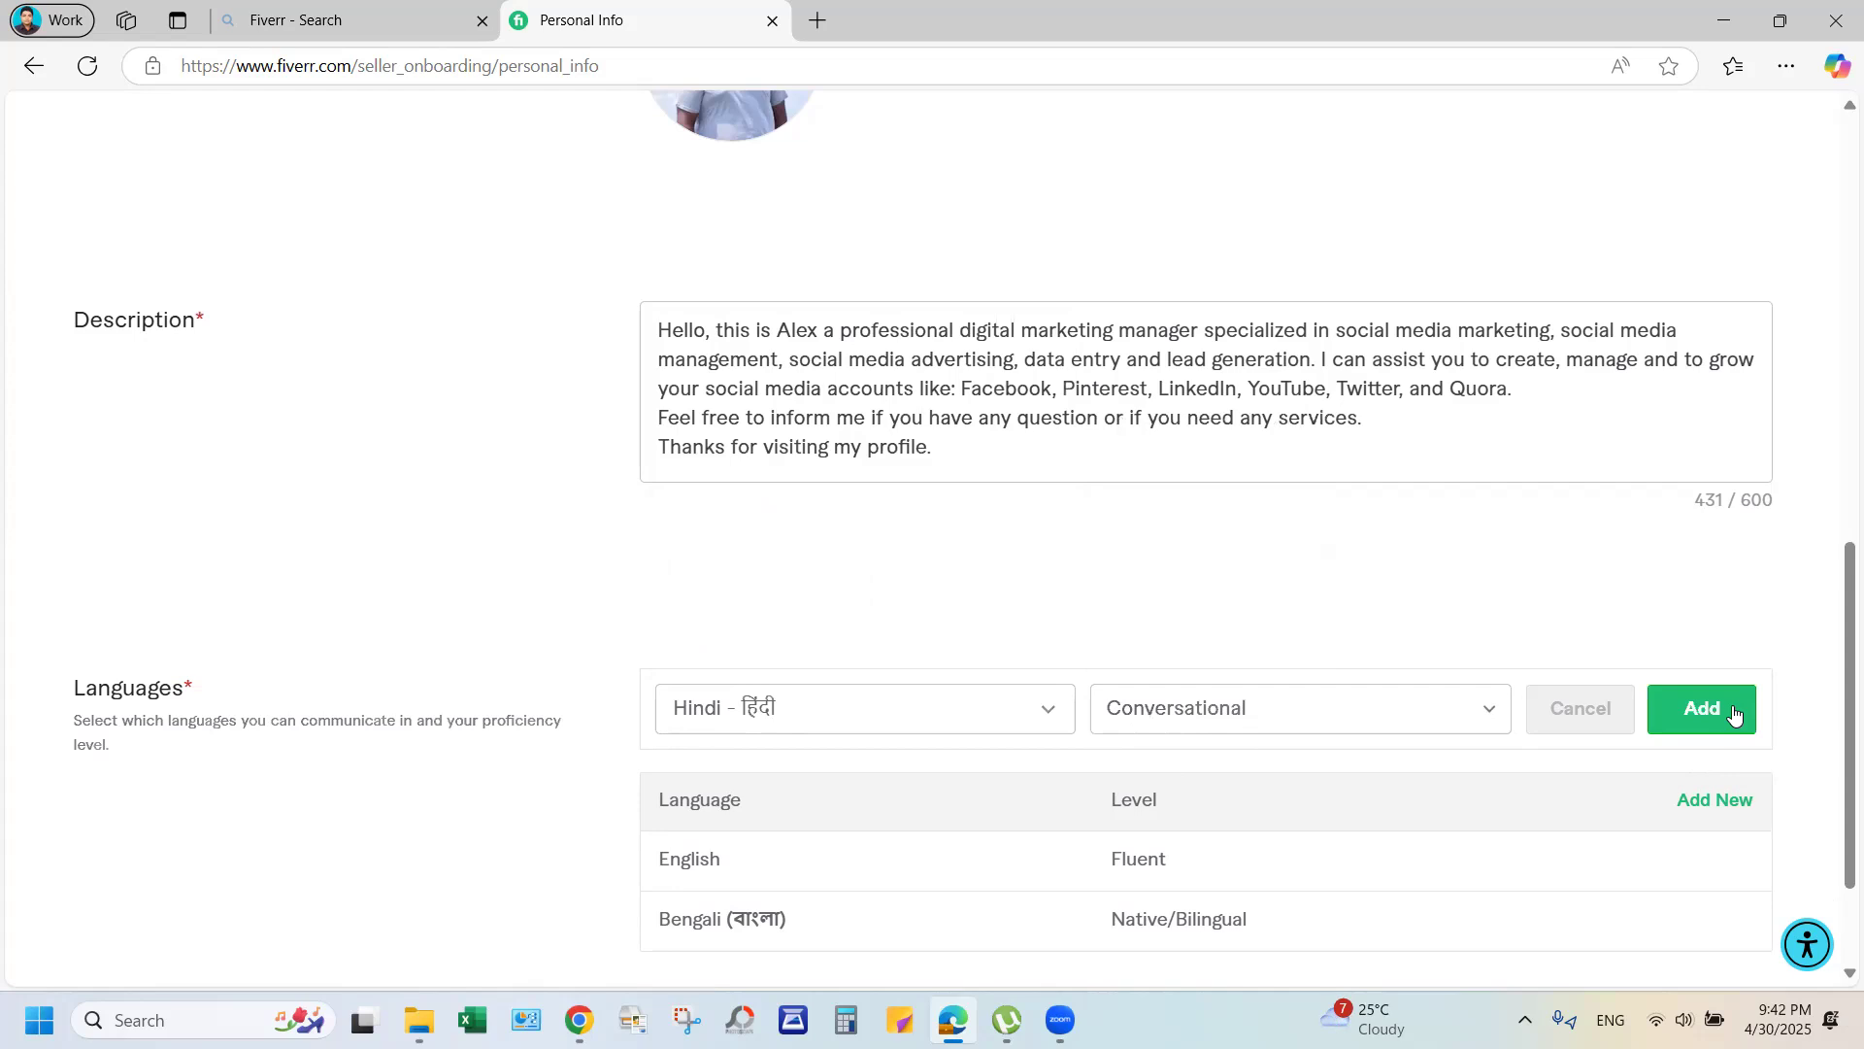
click(1734, 713)
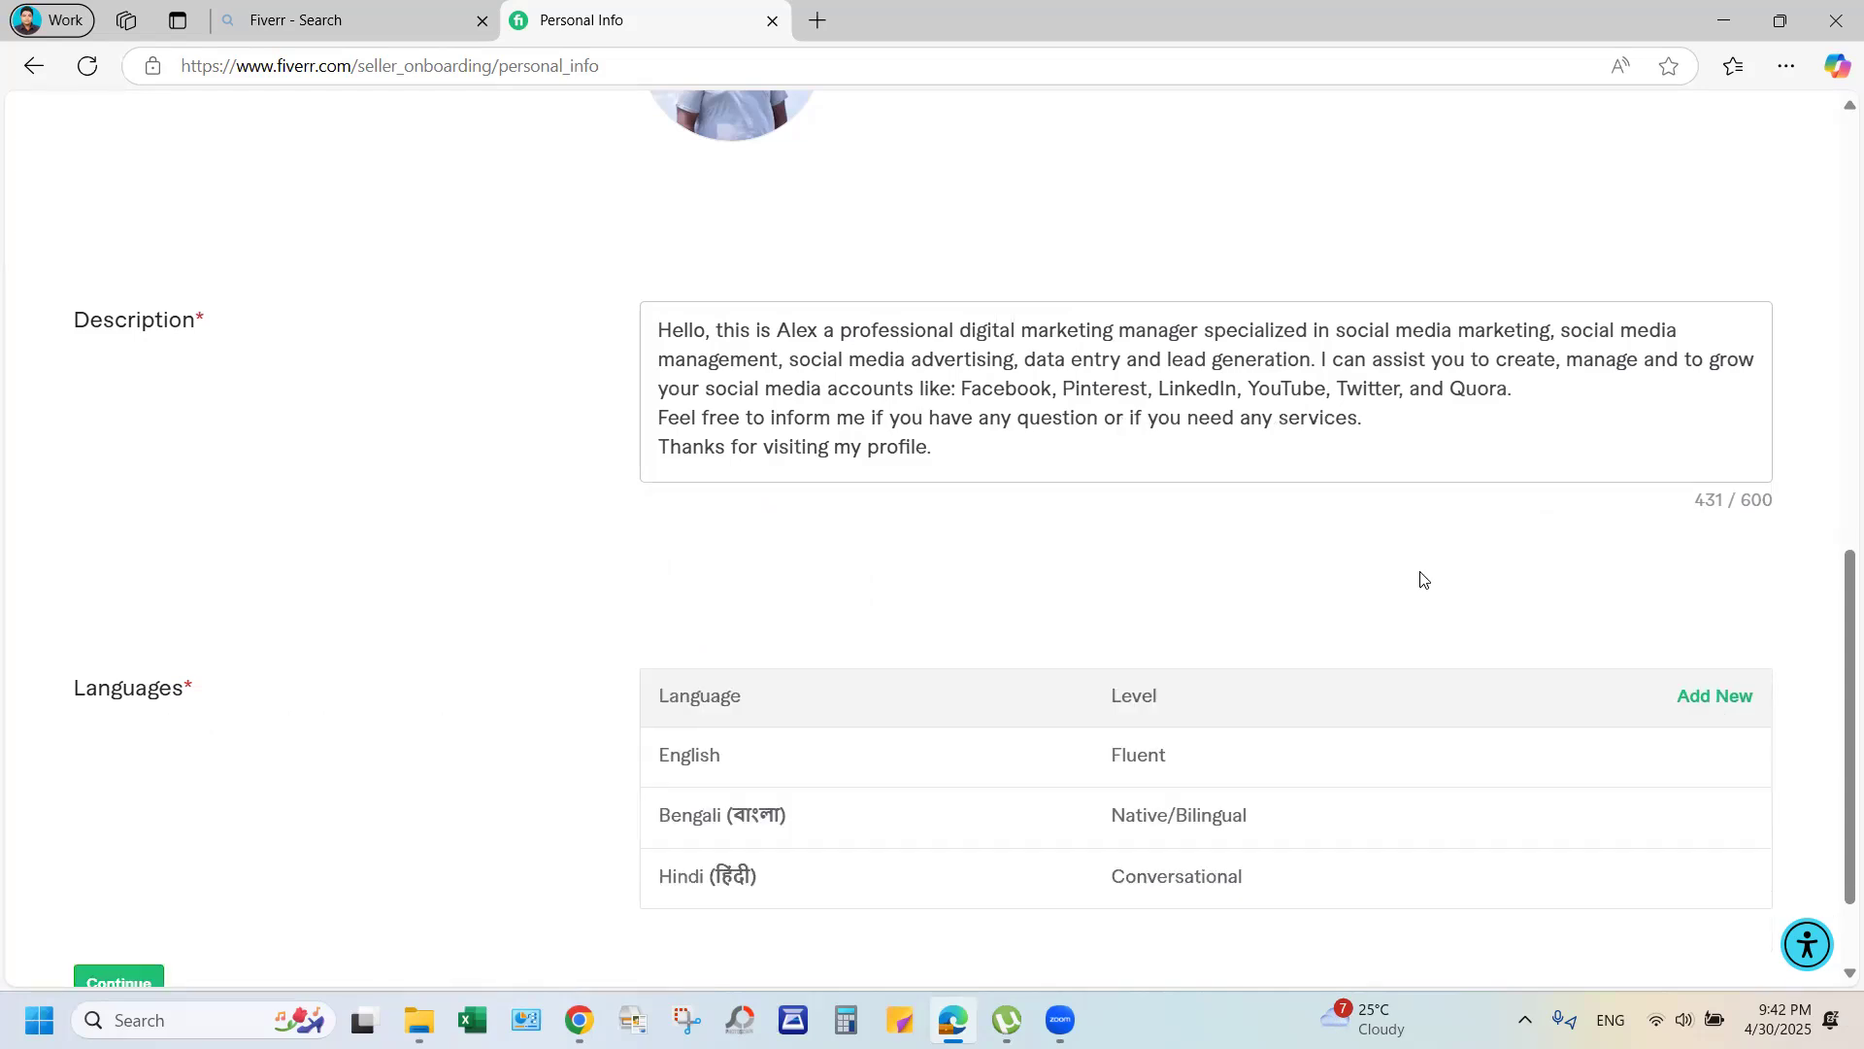
scroll(1420, 578, down, 1)
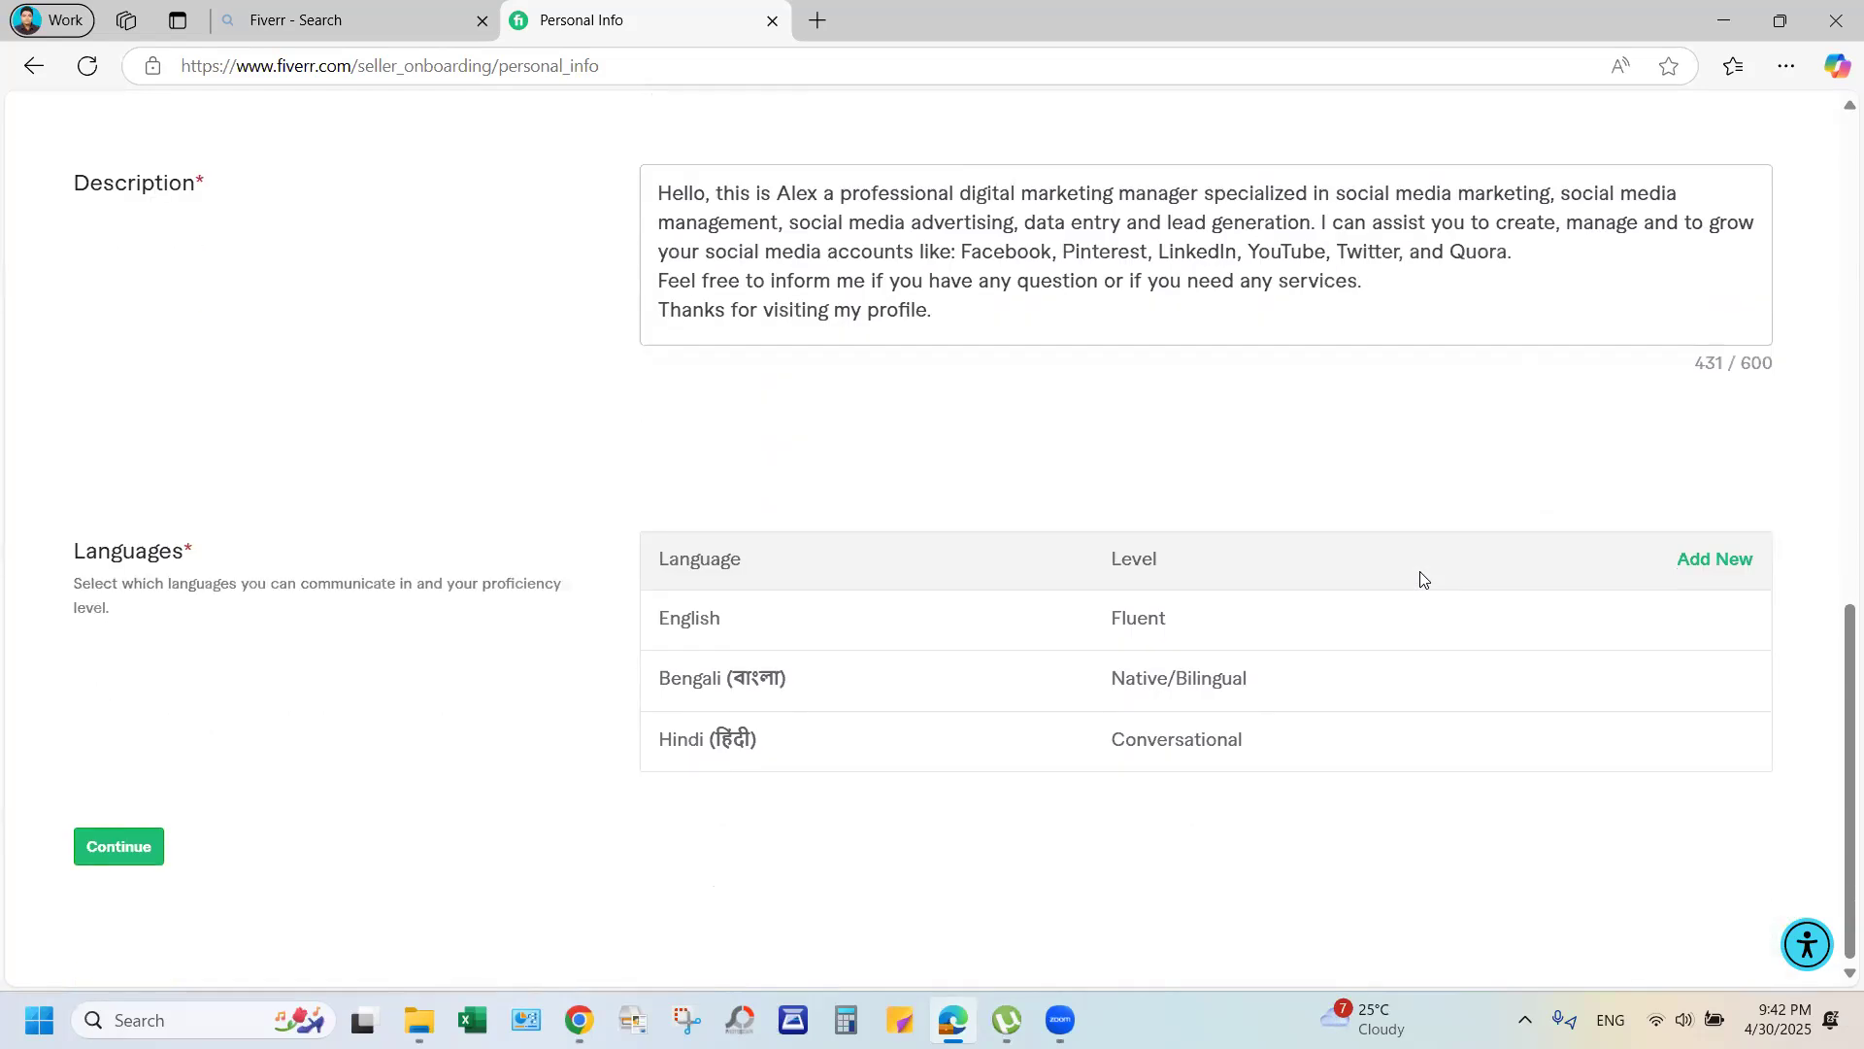
Continue to Professional Info and set the occupation to Digital Marketing, from 2024 to 2025.
click(128, 838)
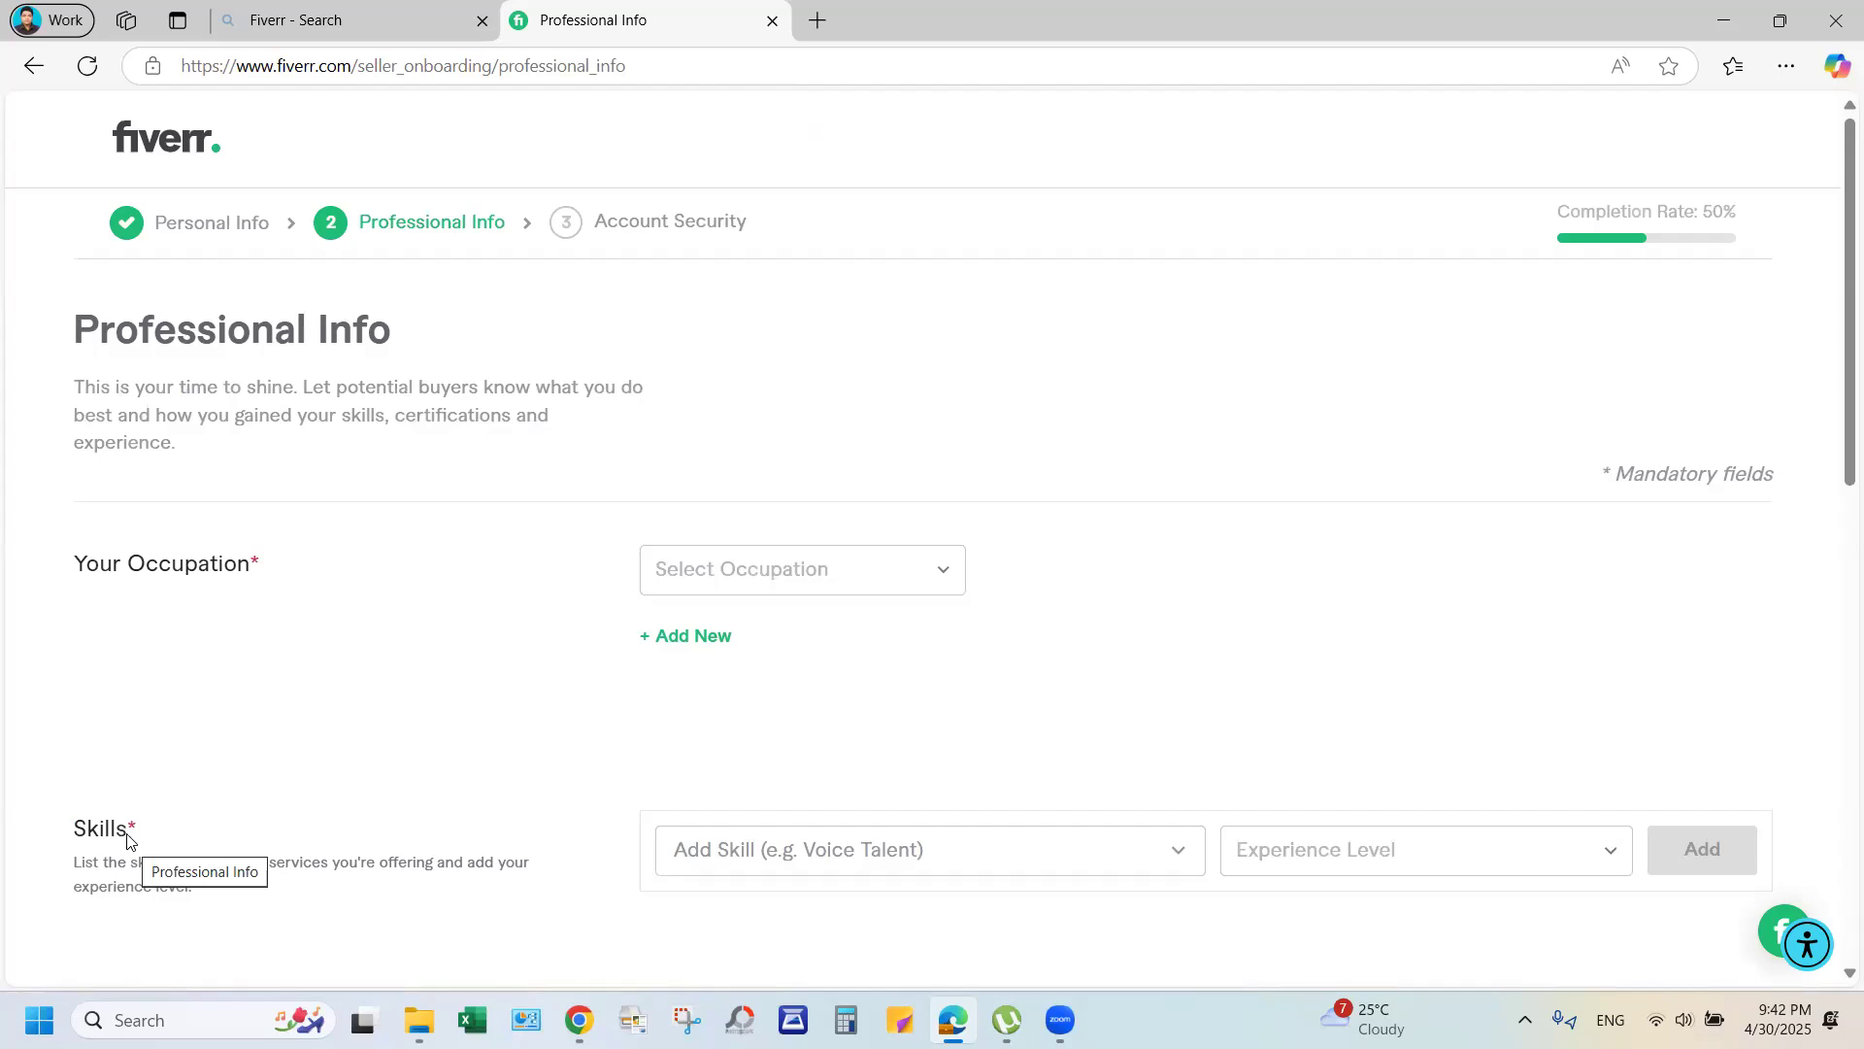
click(956, 574)
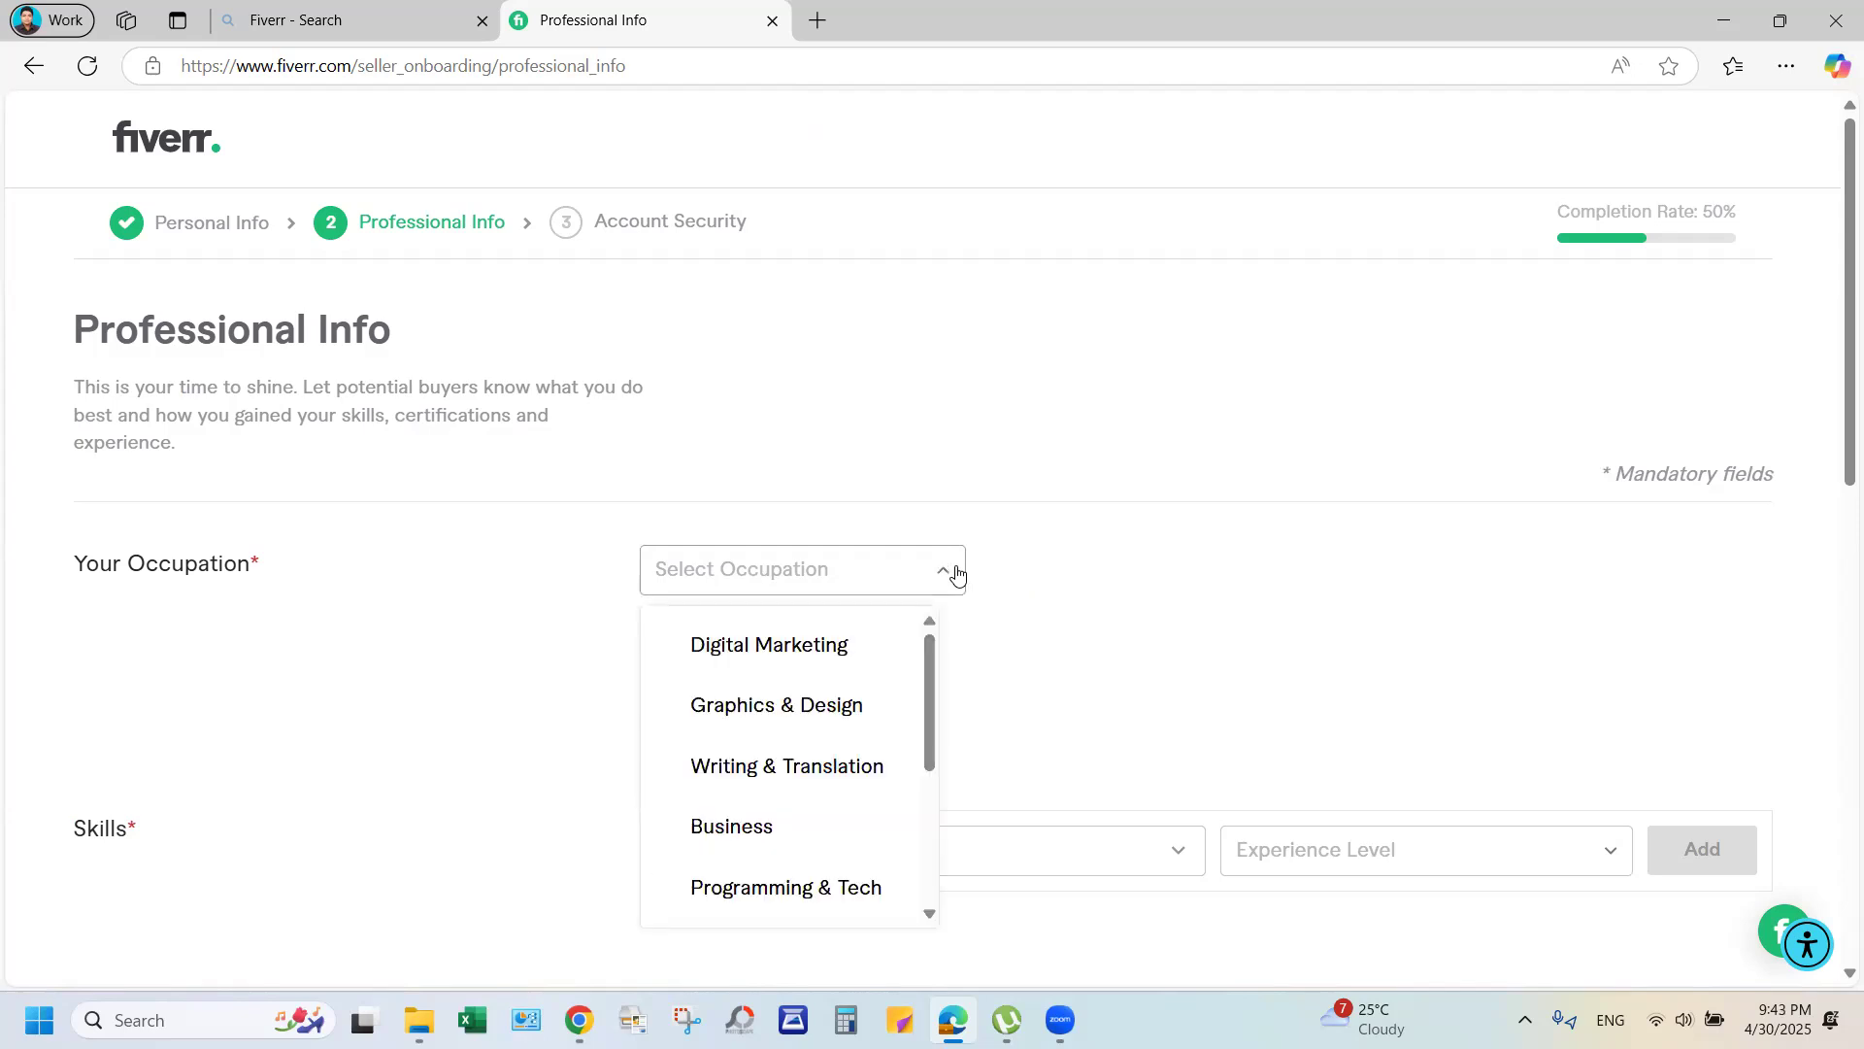
click(773, 644)
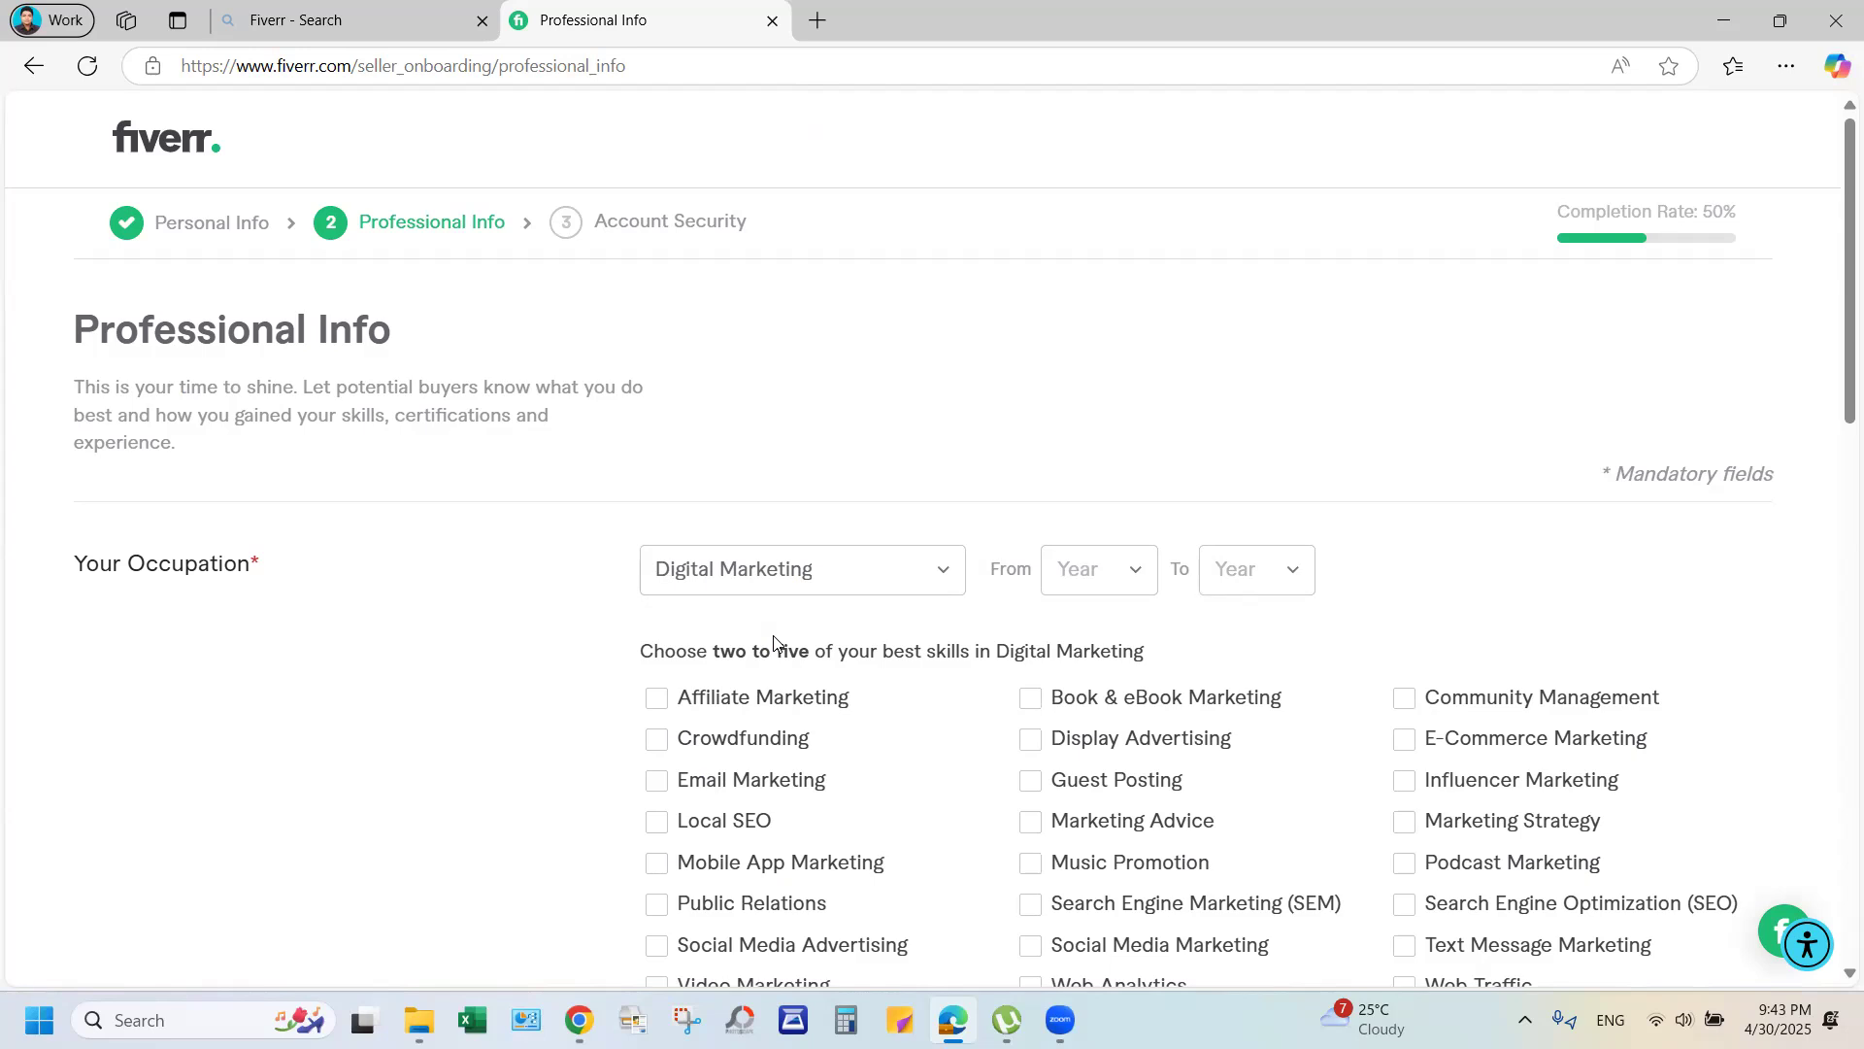
scroll(774, 644, down, 2)
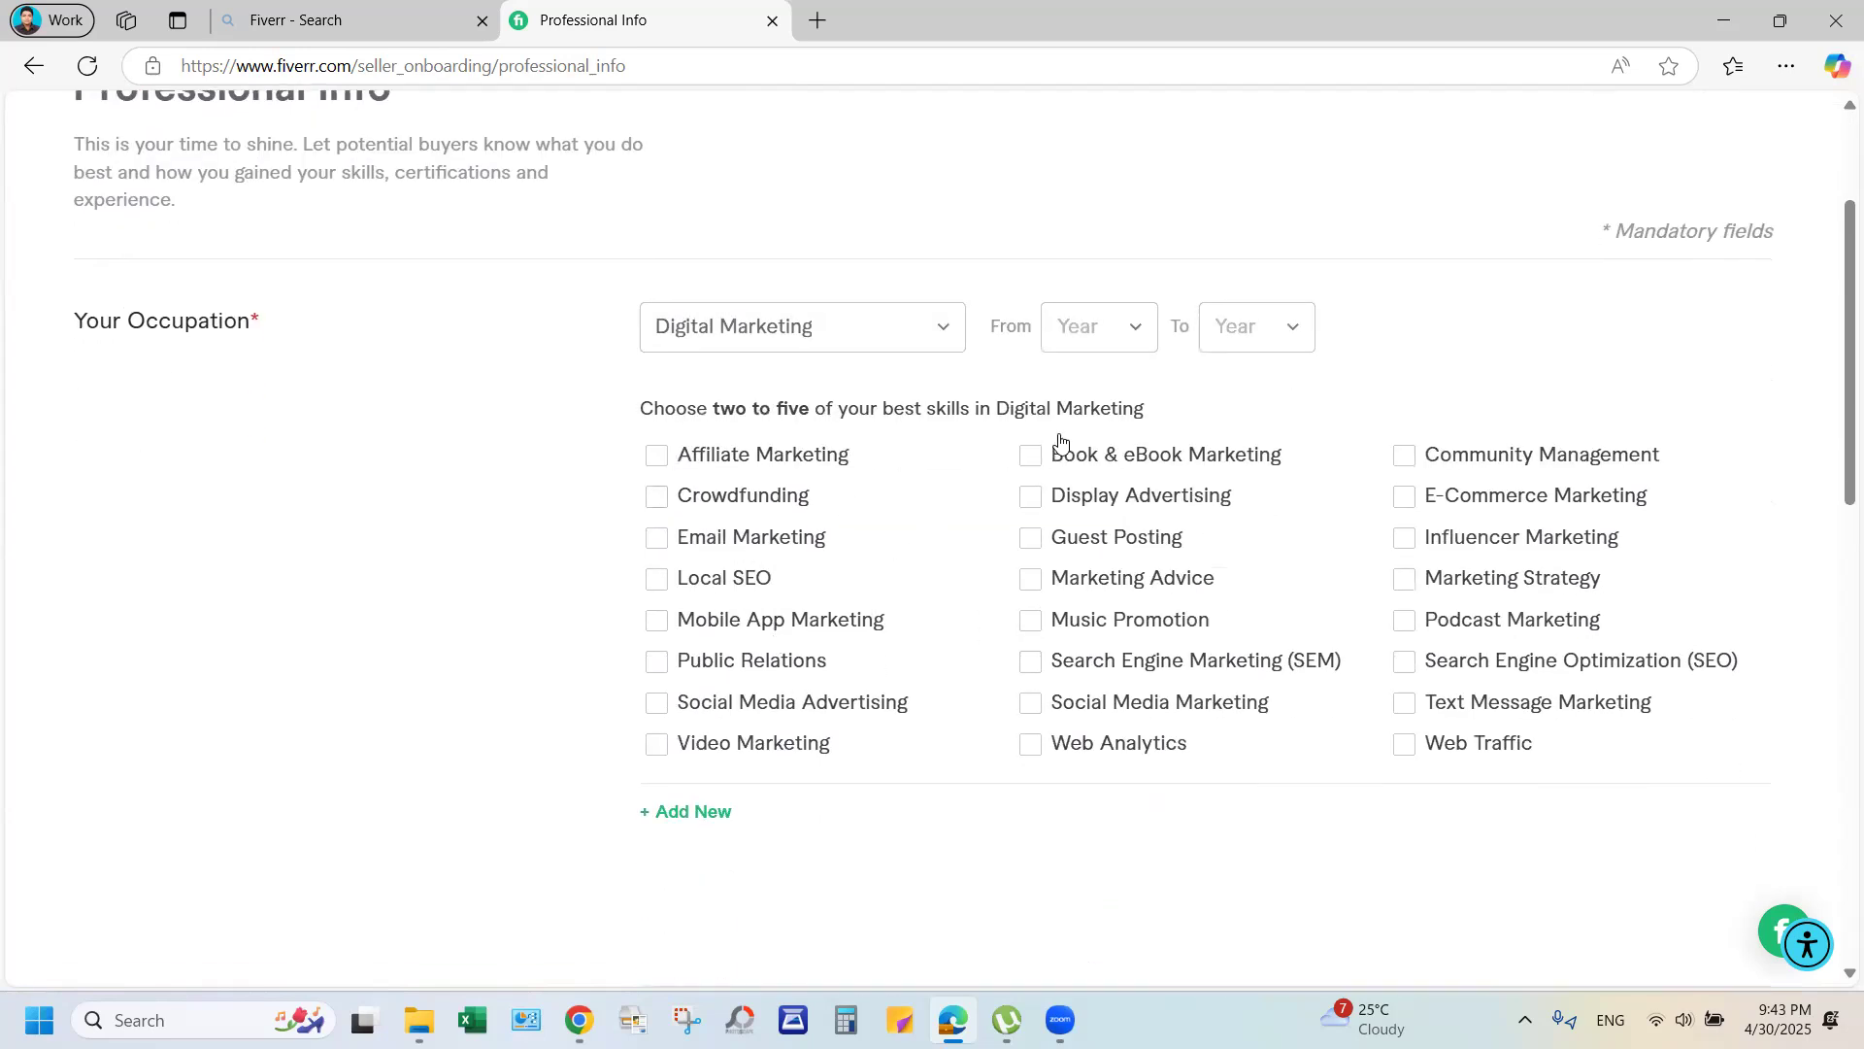
click(1134, 330)
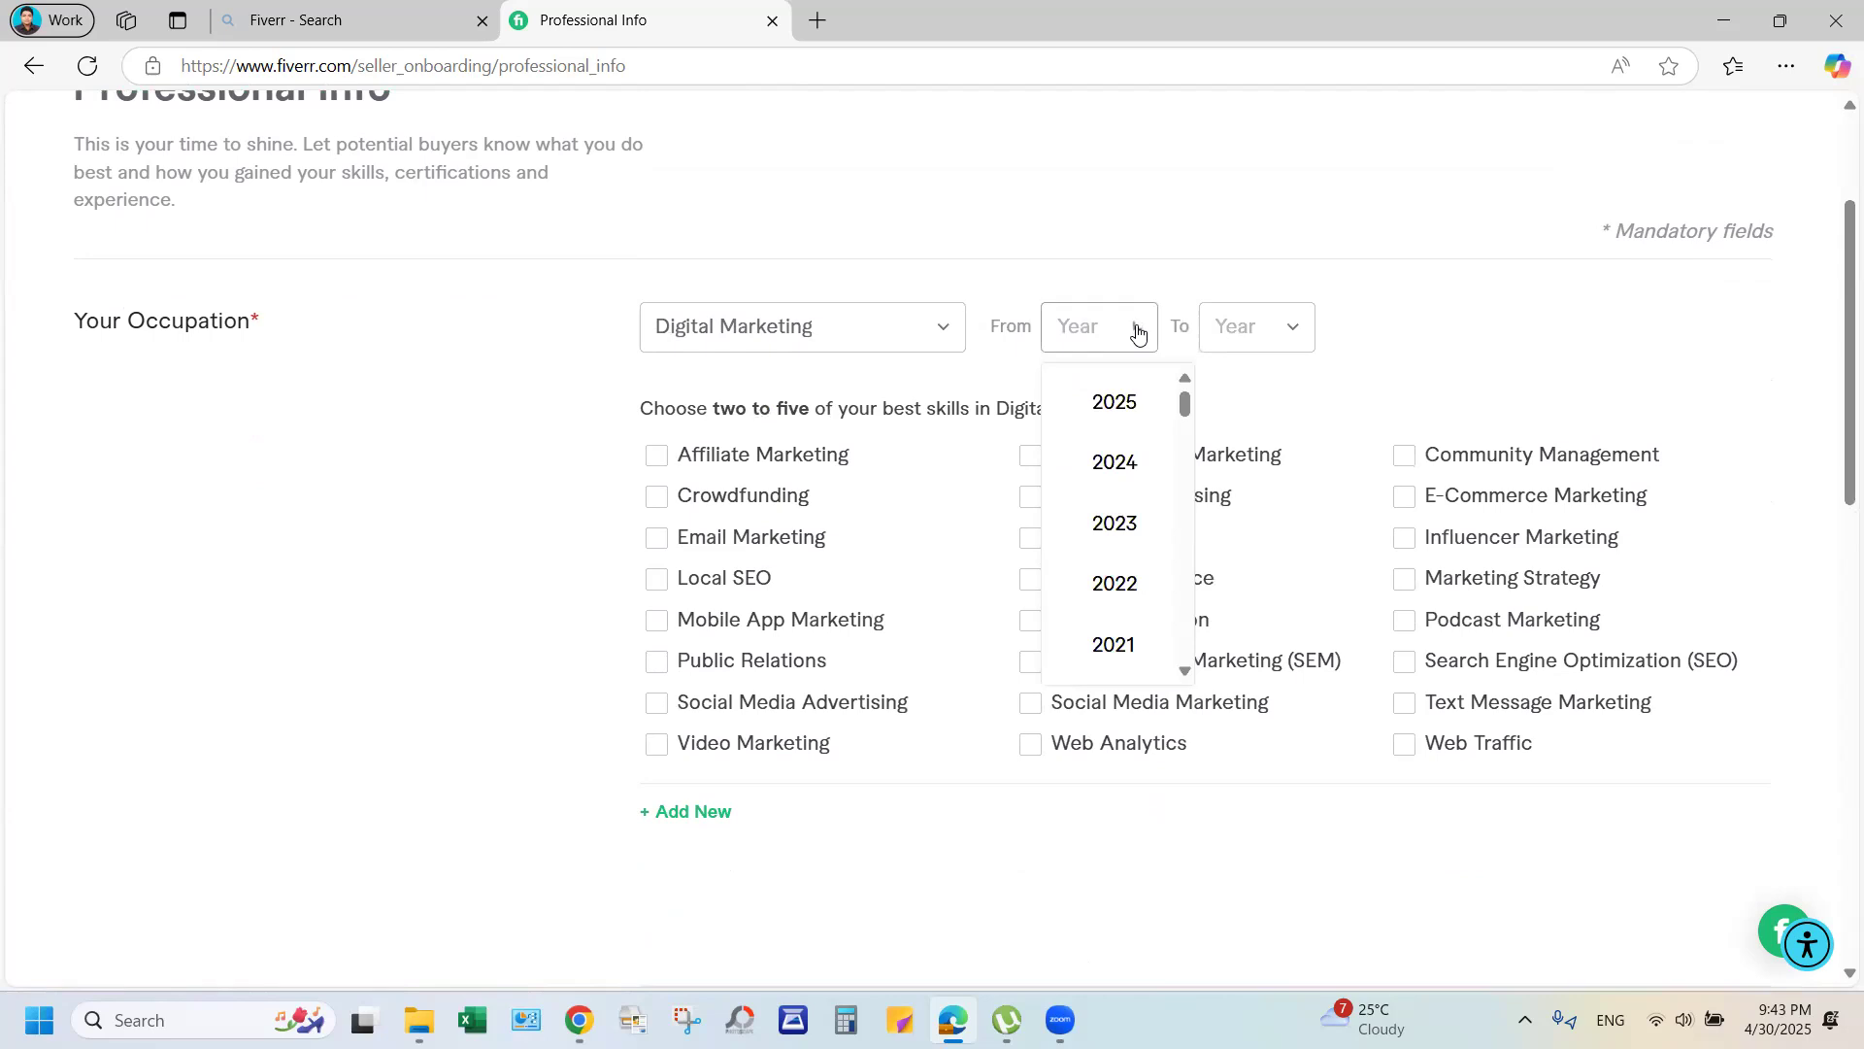
click(1108, 466)
click(1292, 323)
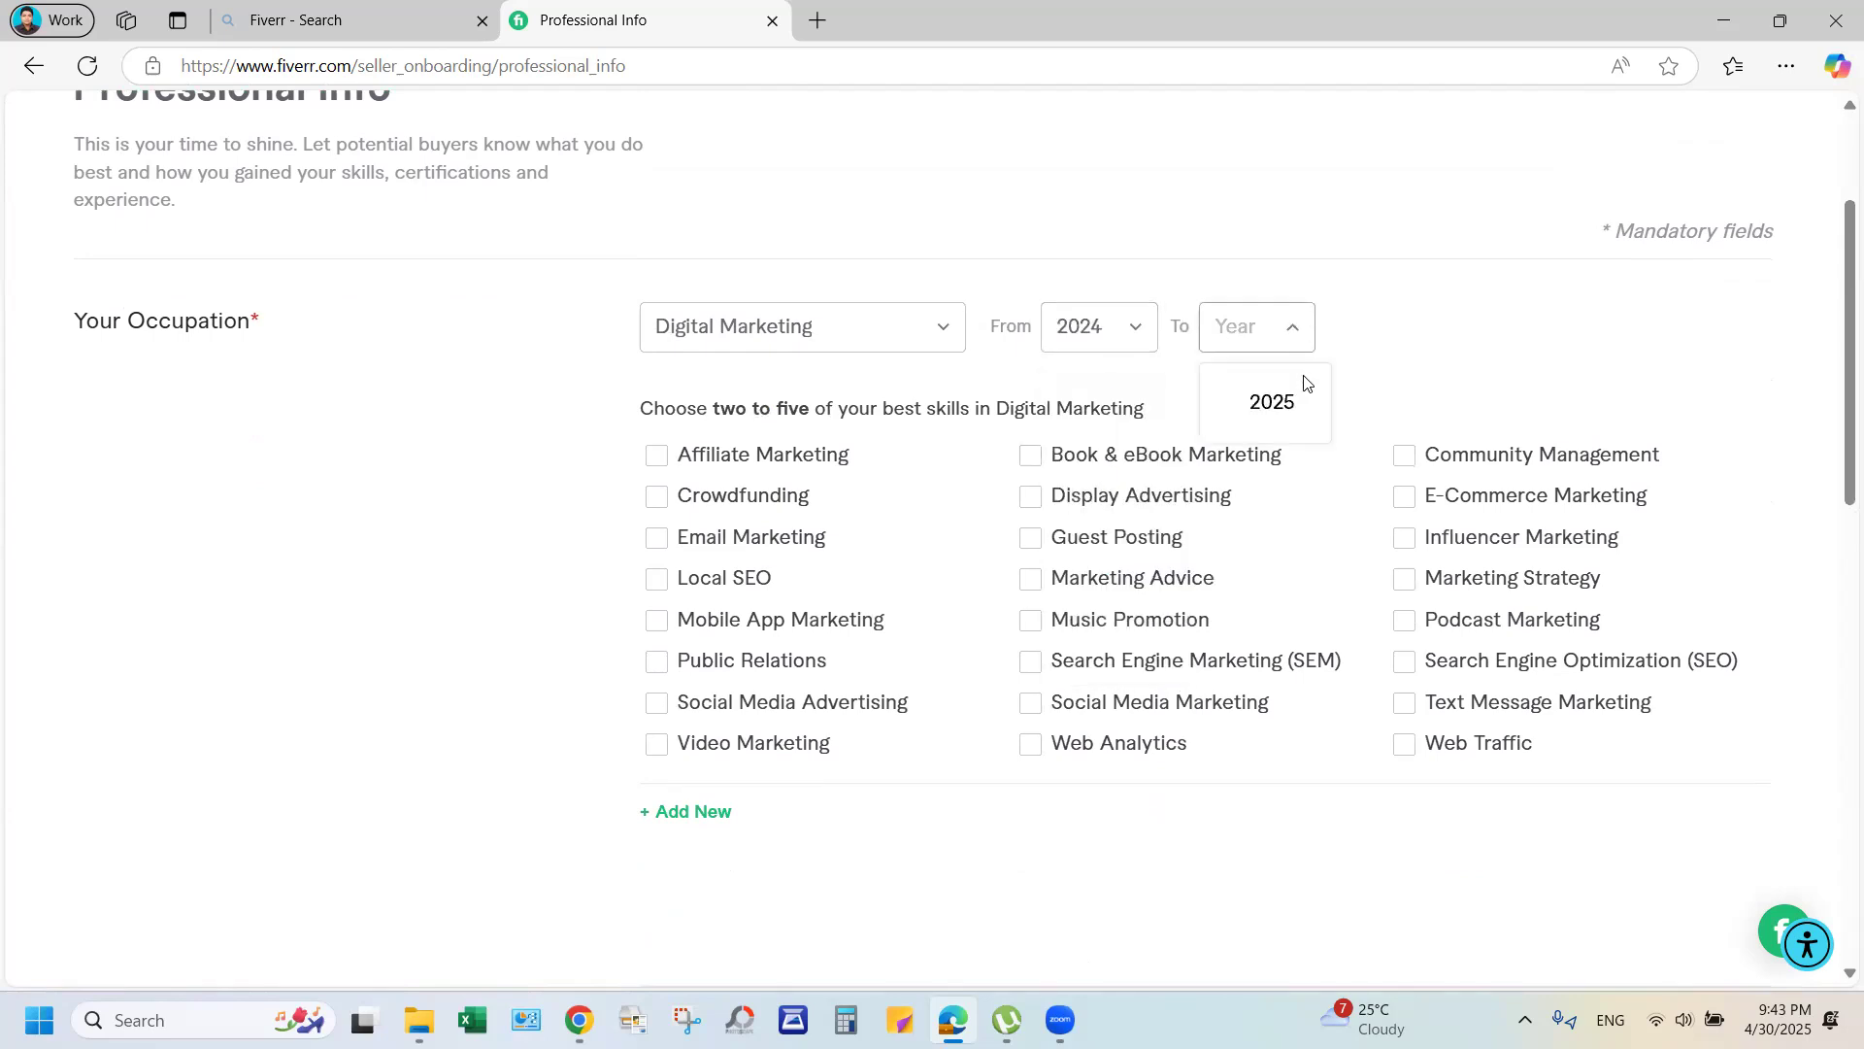
click(1295, 400)
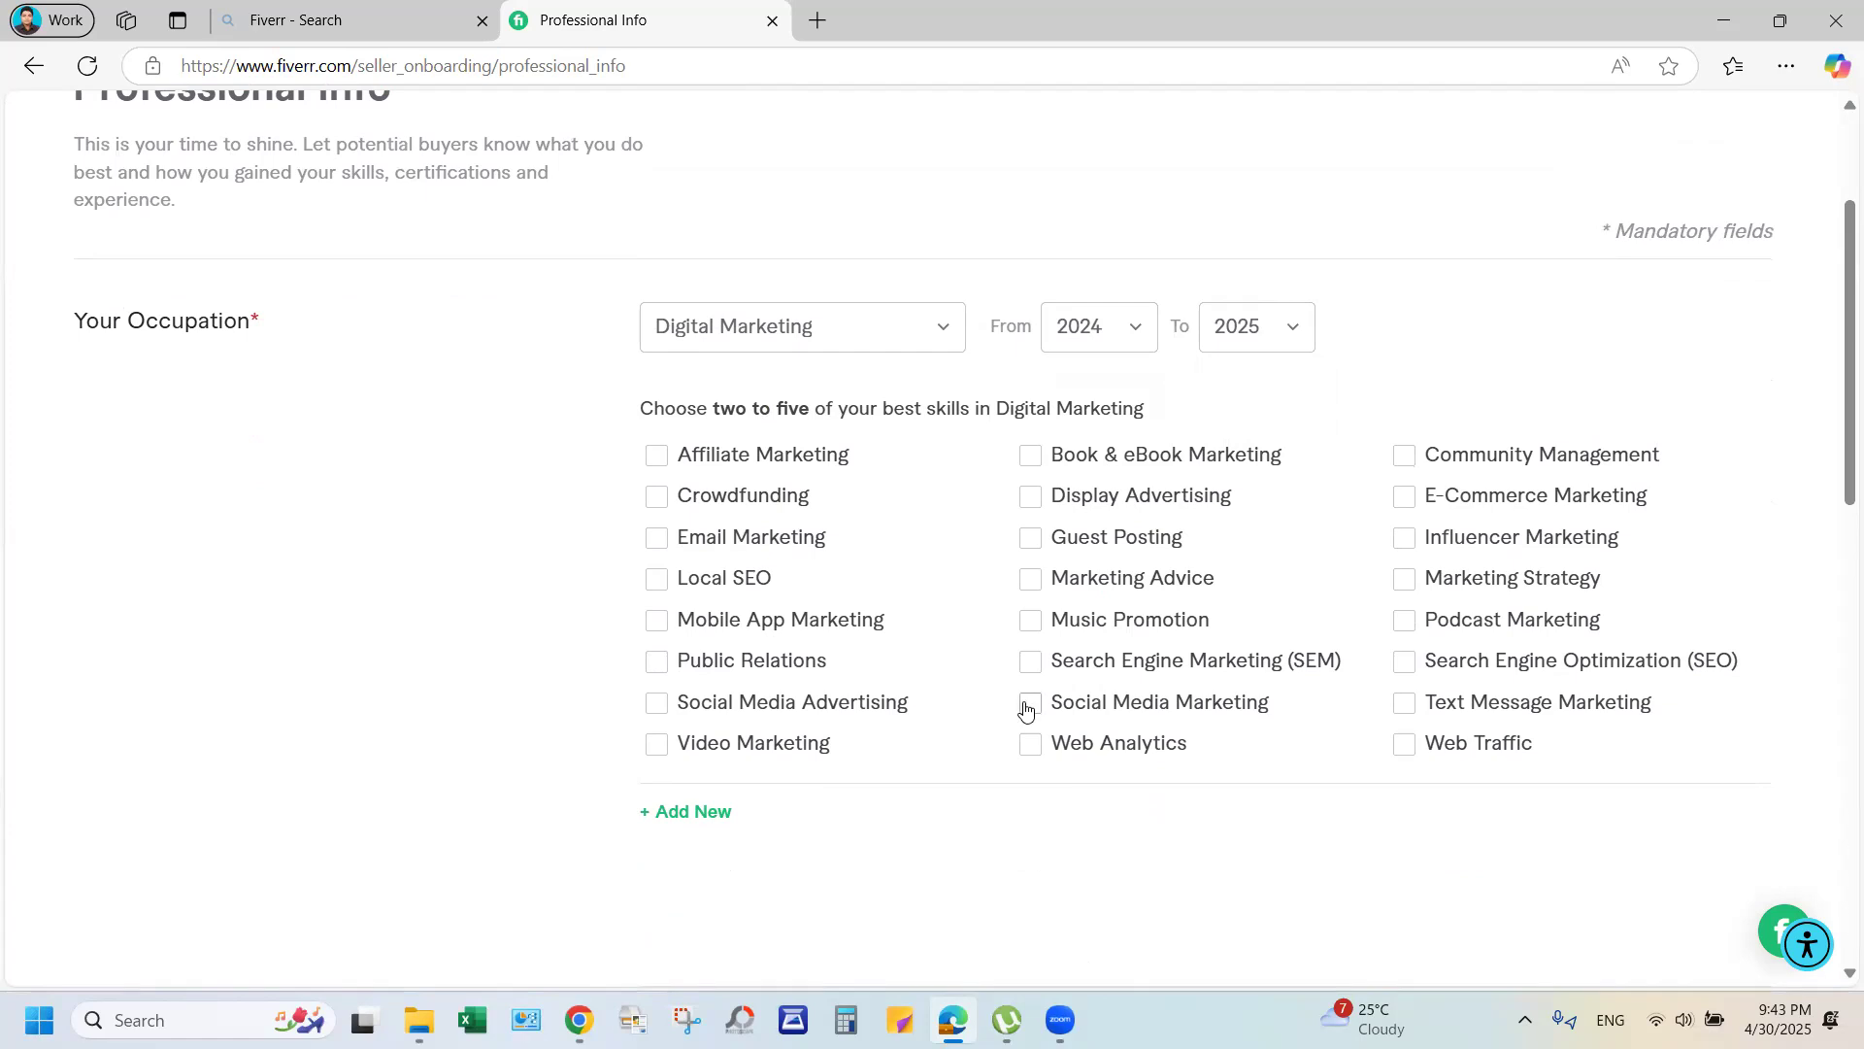
Tick Social Media Advertising among the Digital Marketing skills and scroll down to Skills.
click(654, 706)
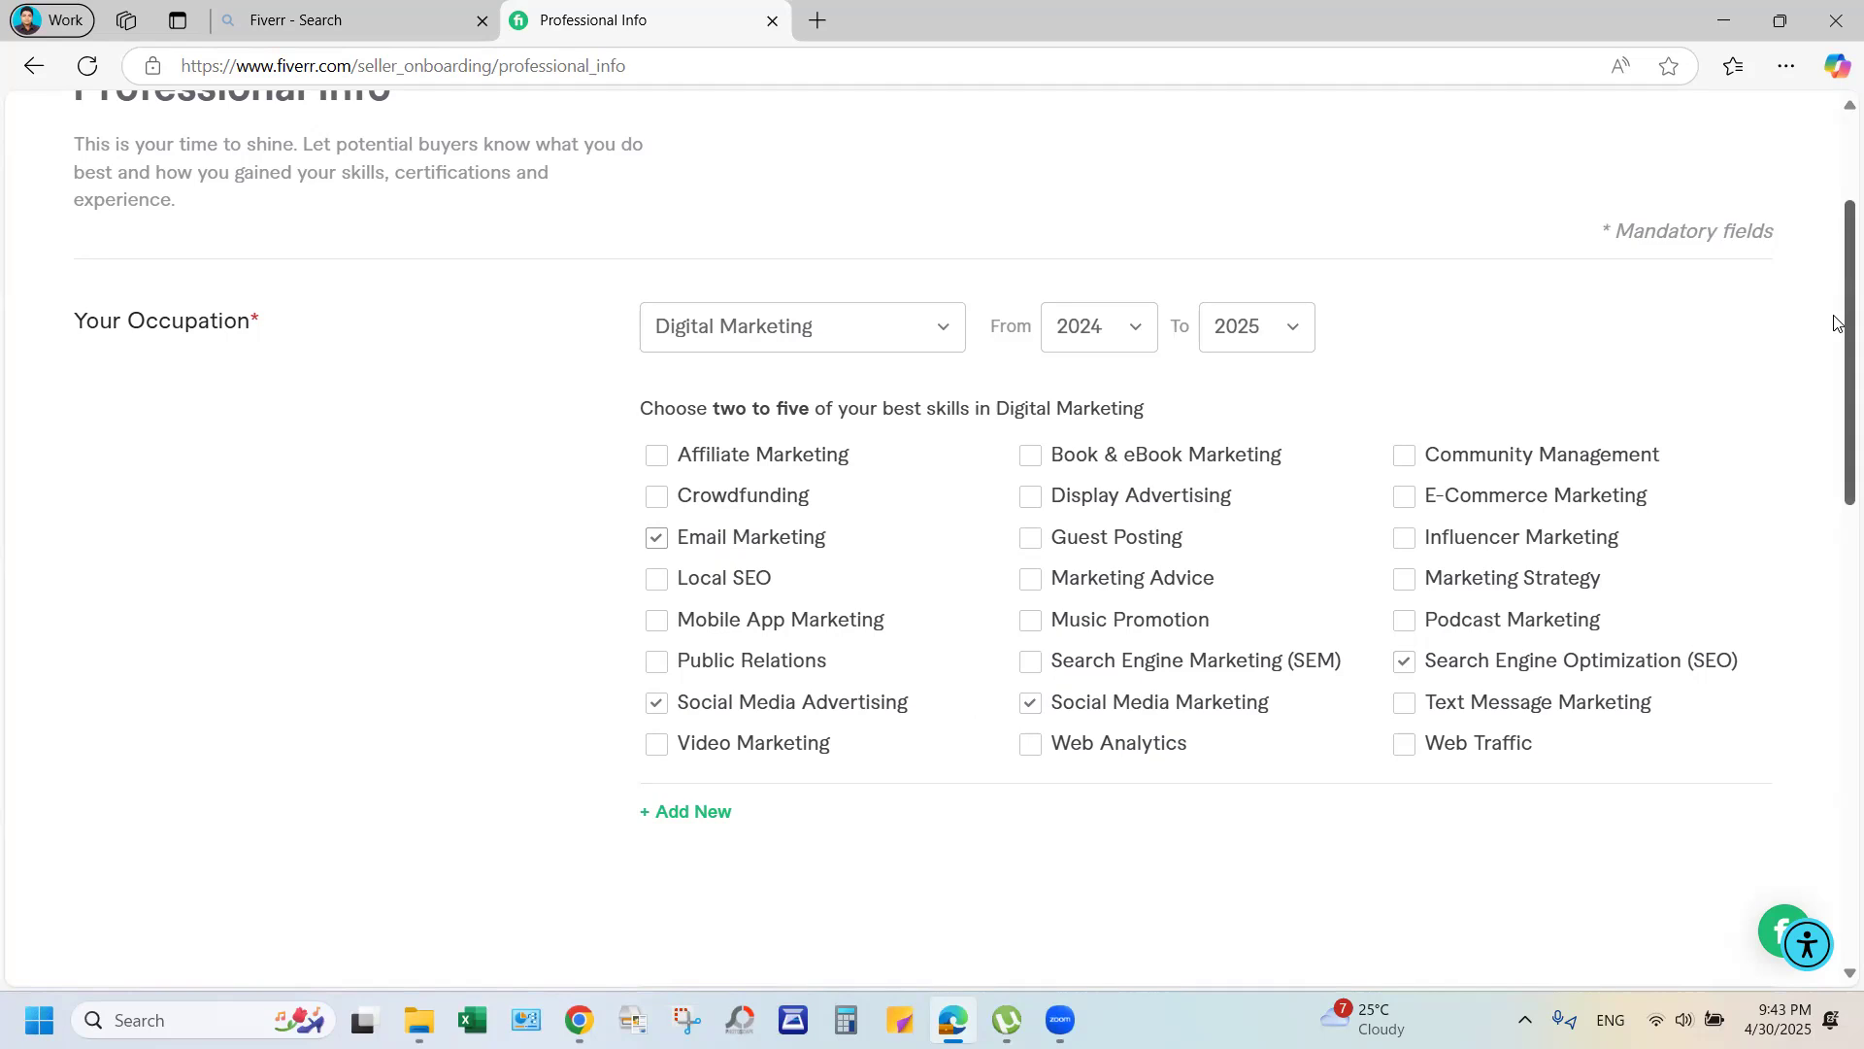
mouse_move(1834, 336)
mouse_down()
mouse_move(1834, 584)
mouse_move(1834, 340)
mouse_up()
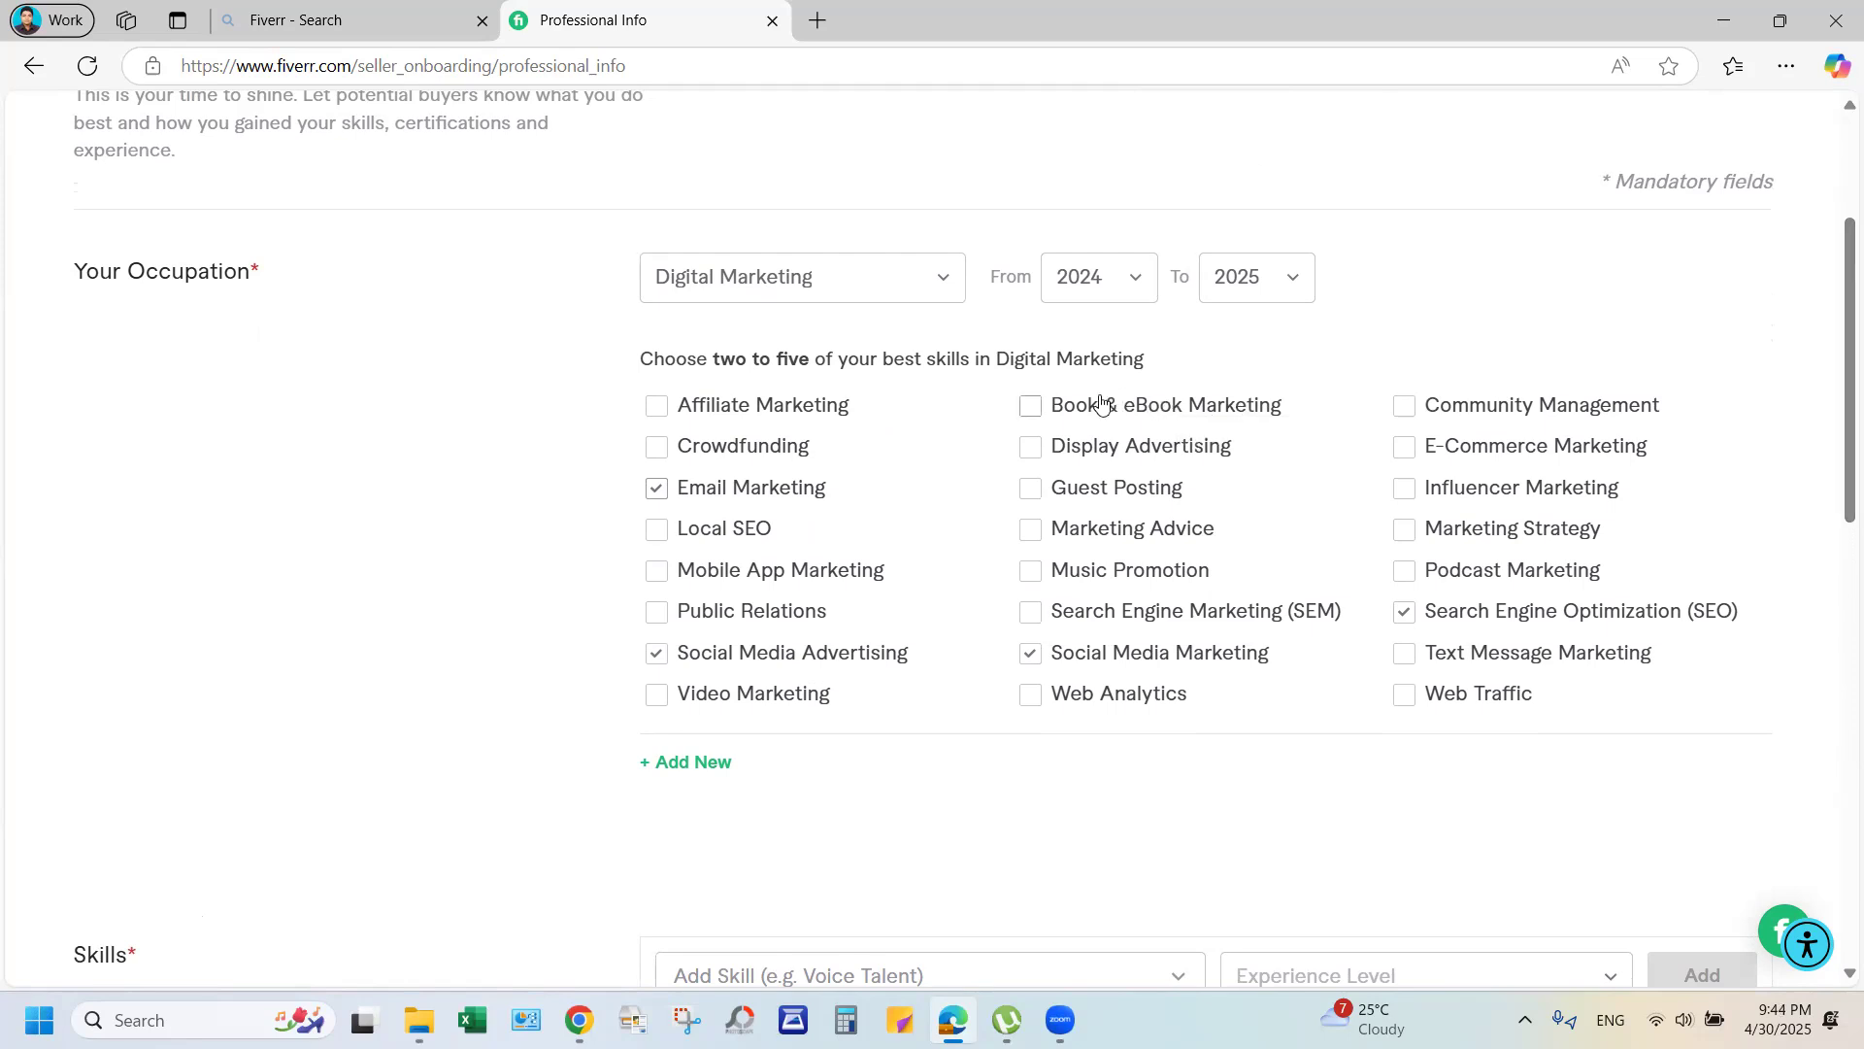
drag(1845, 368, 1823, 531)
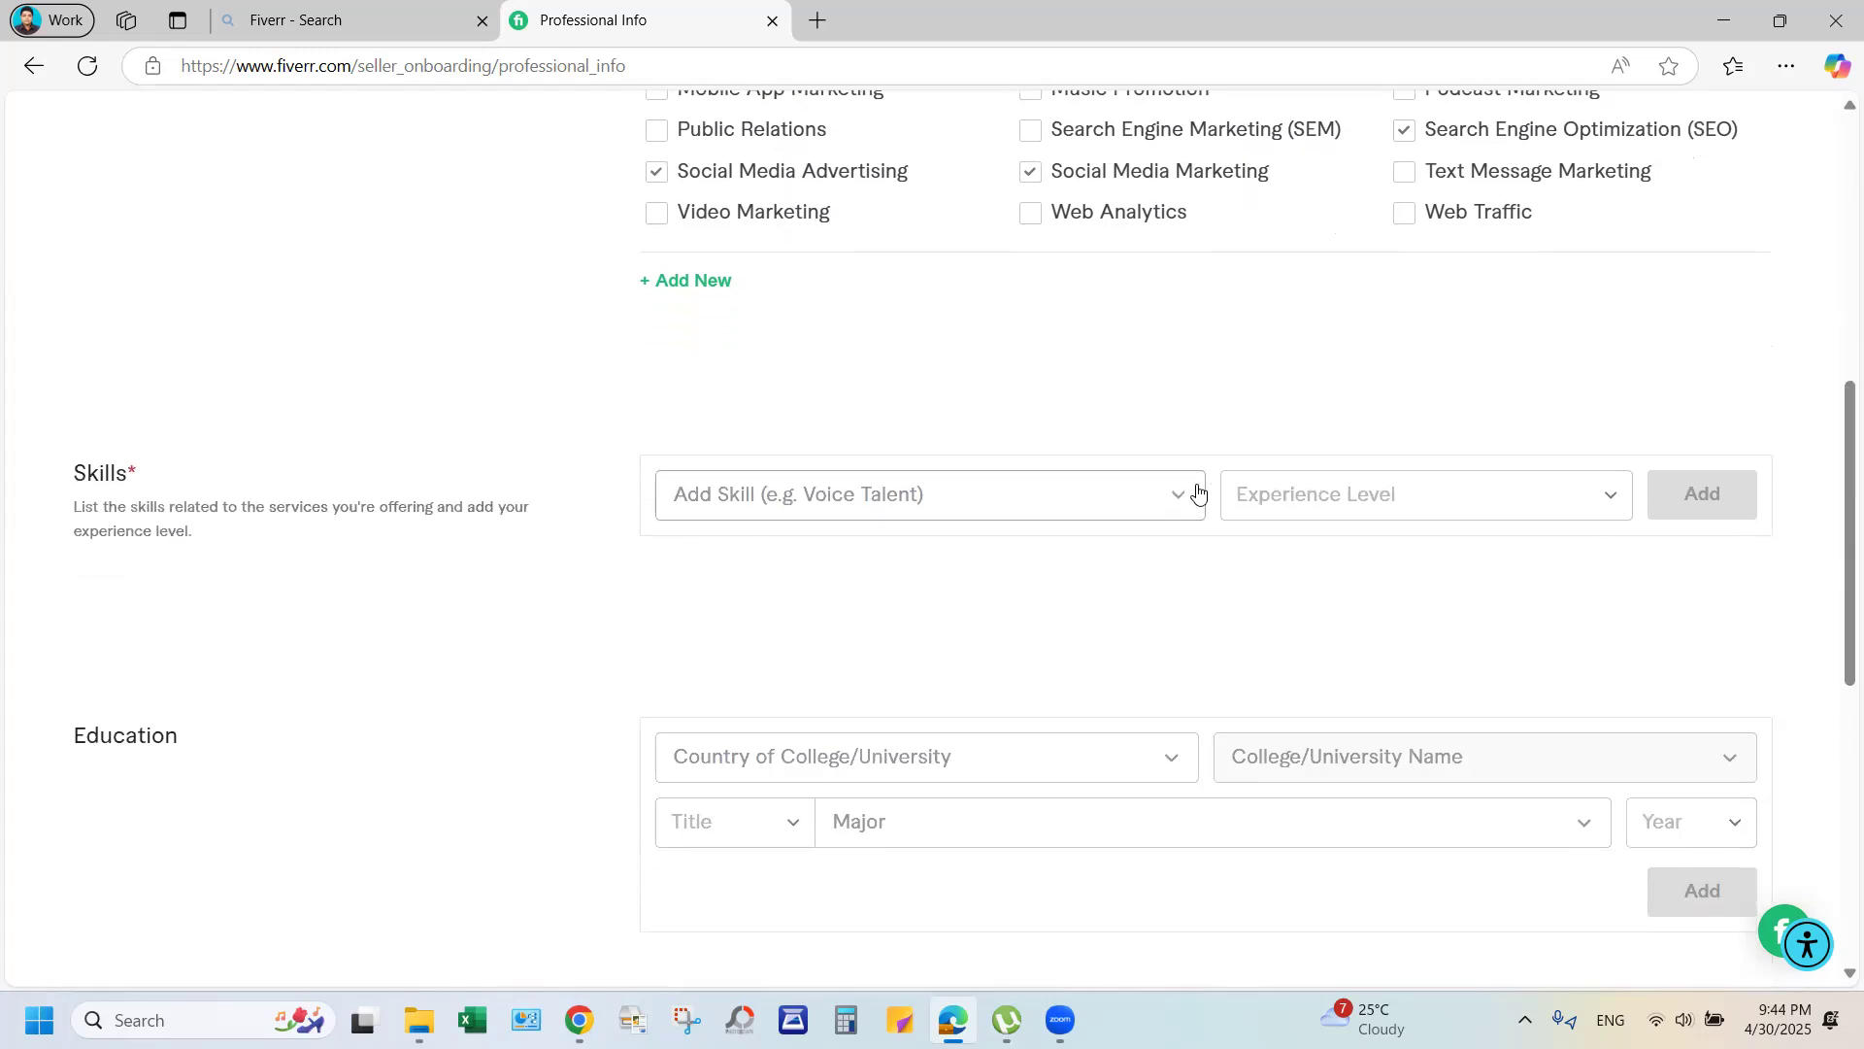
Search 'social media' and add Social media management at Expert experience level.
click(1173, 499)
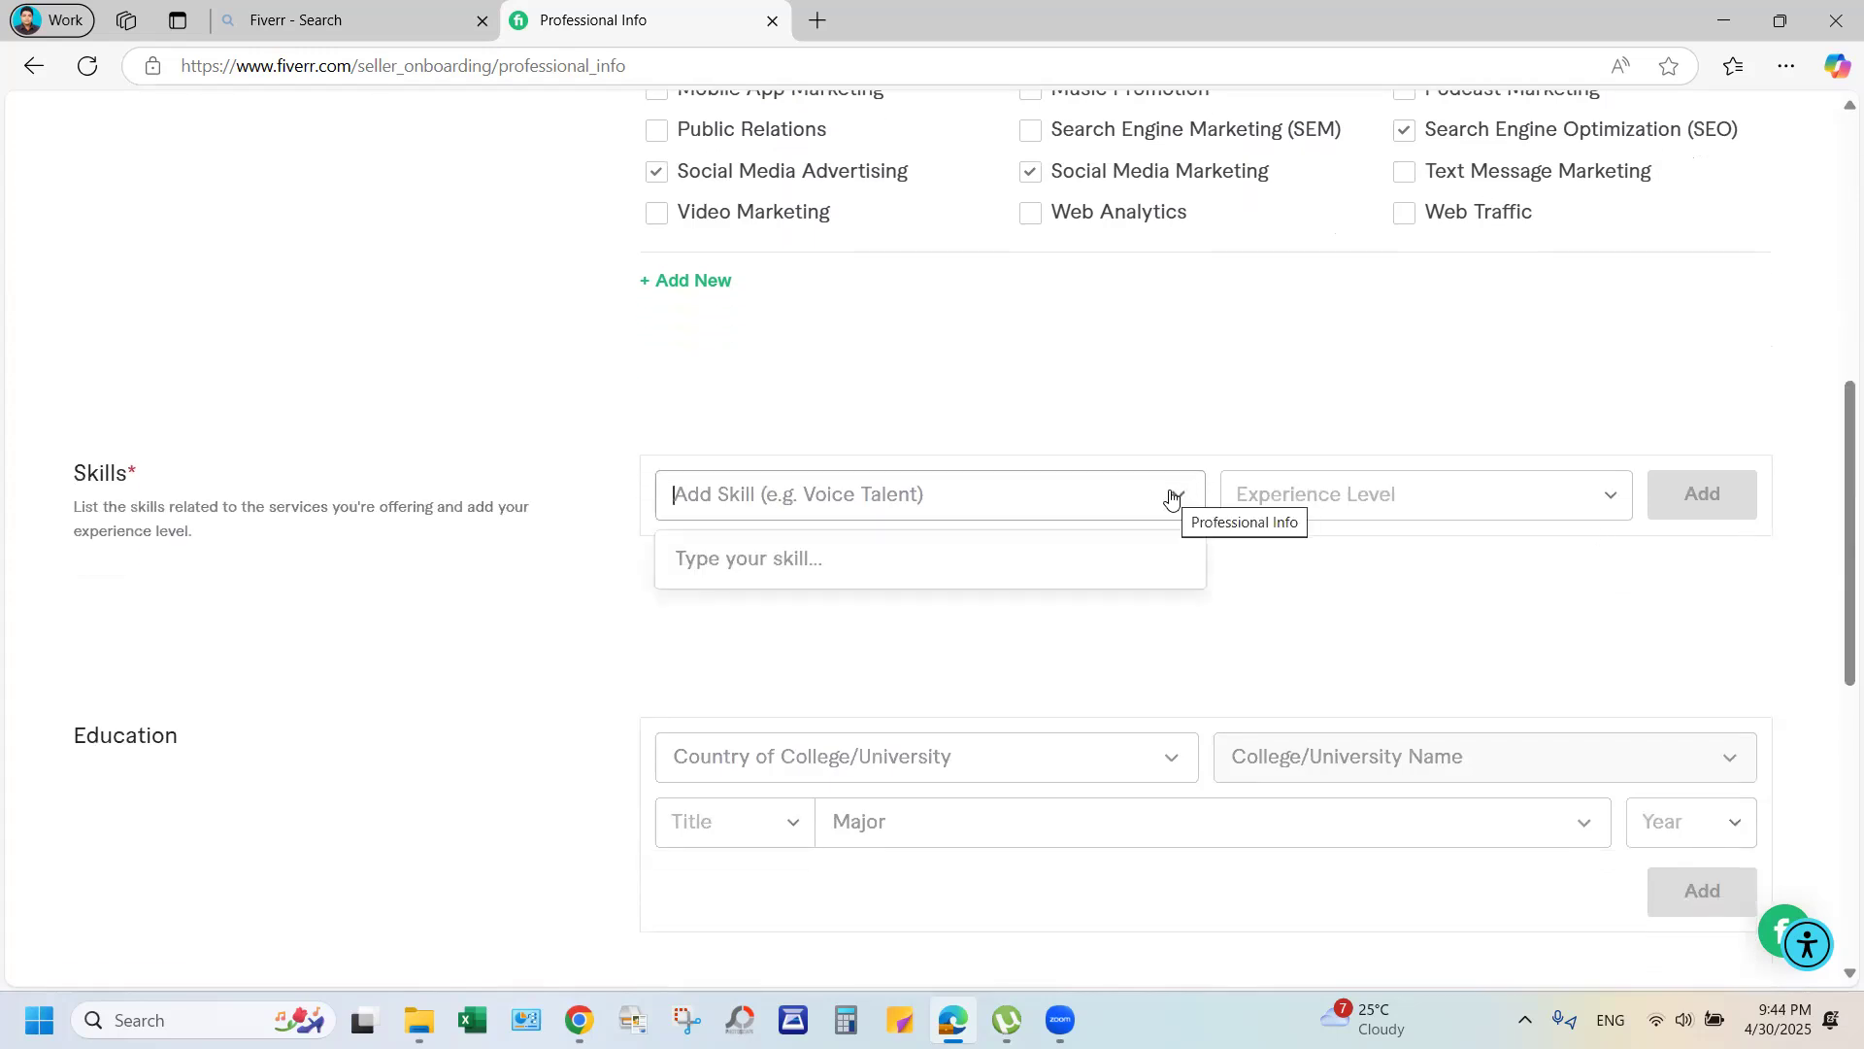
text(social)
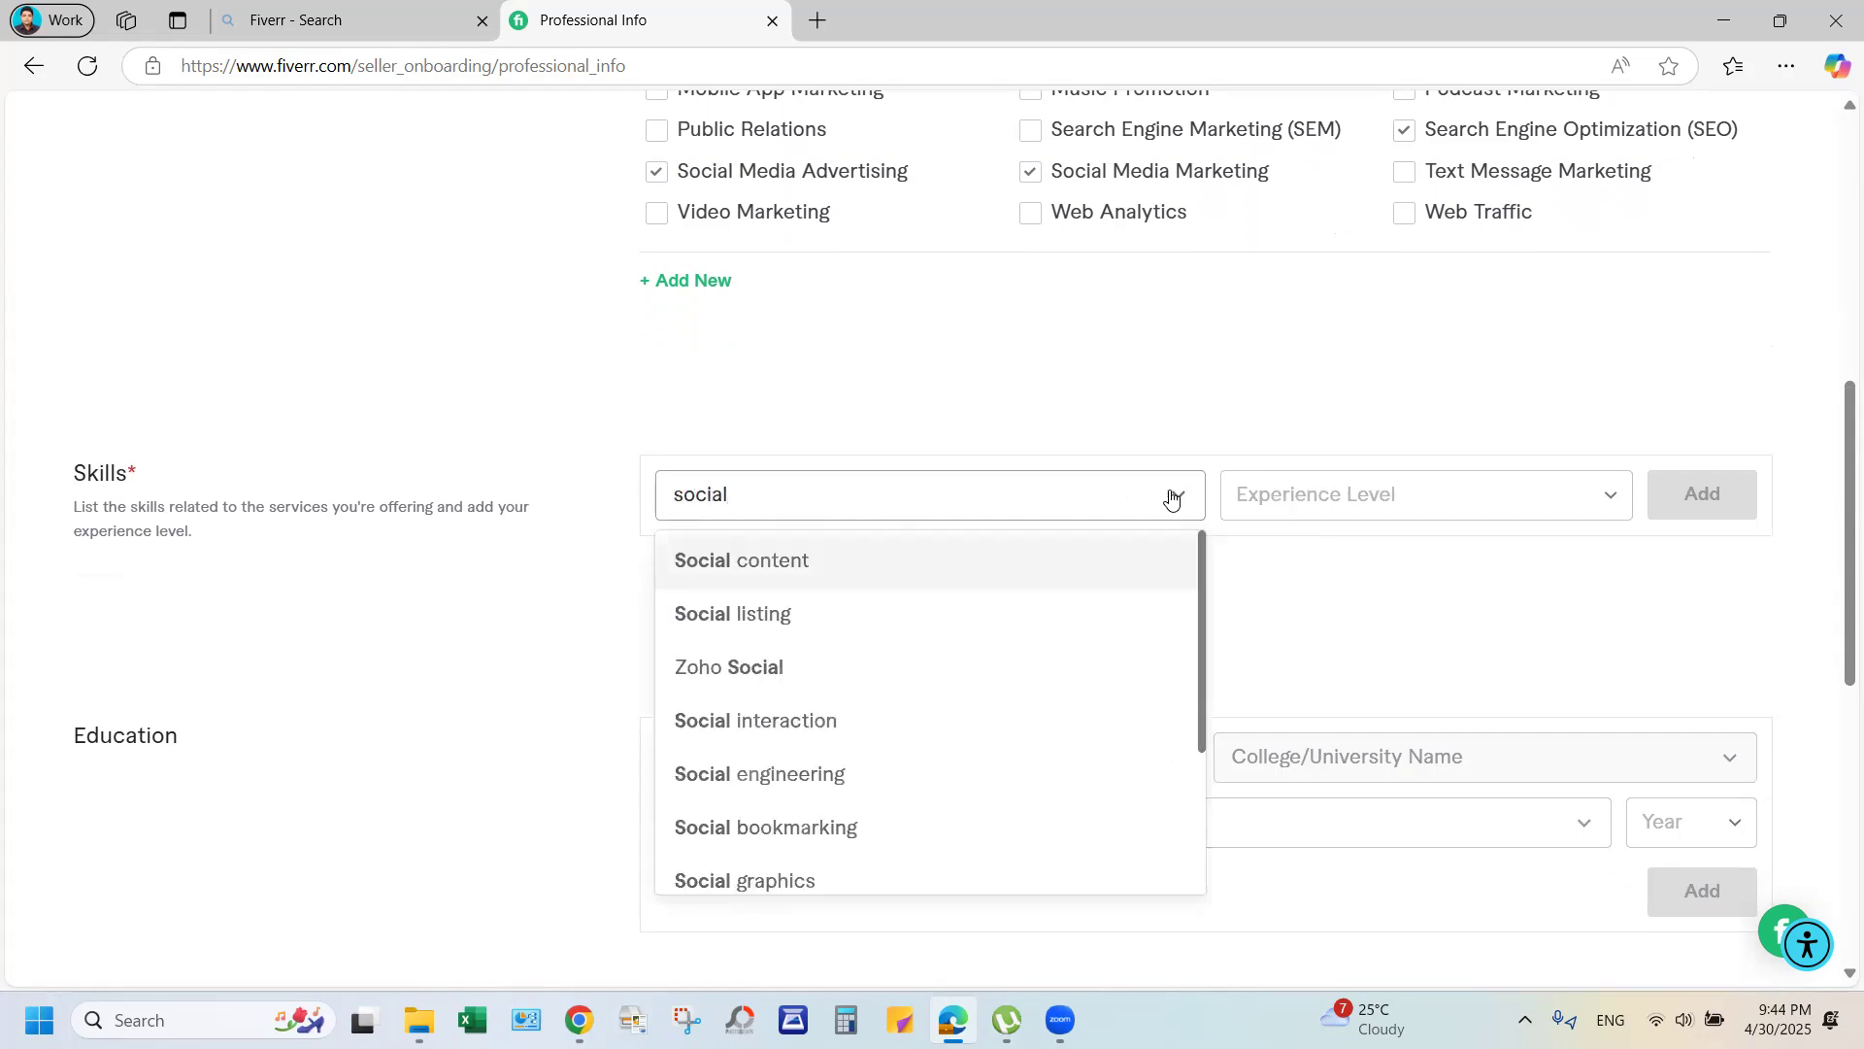
text( media)
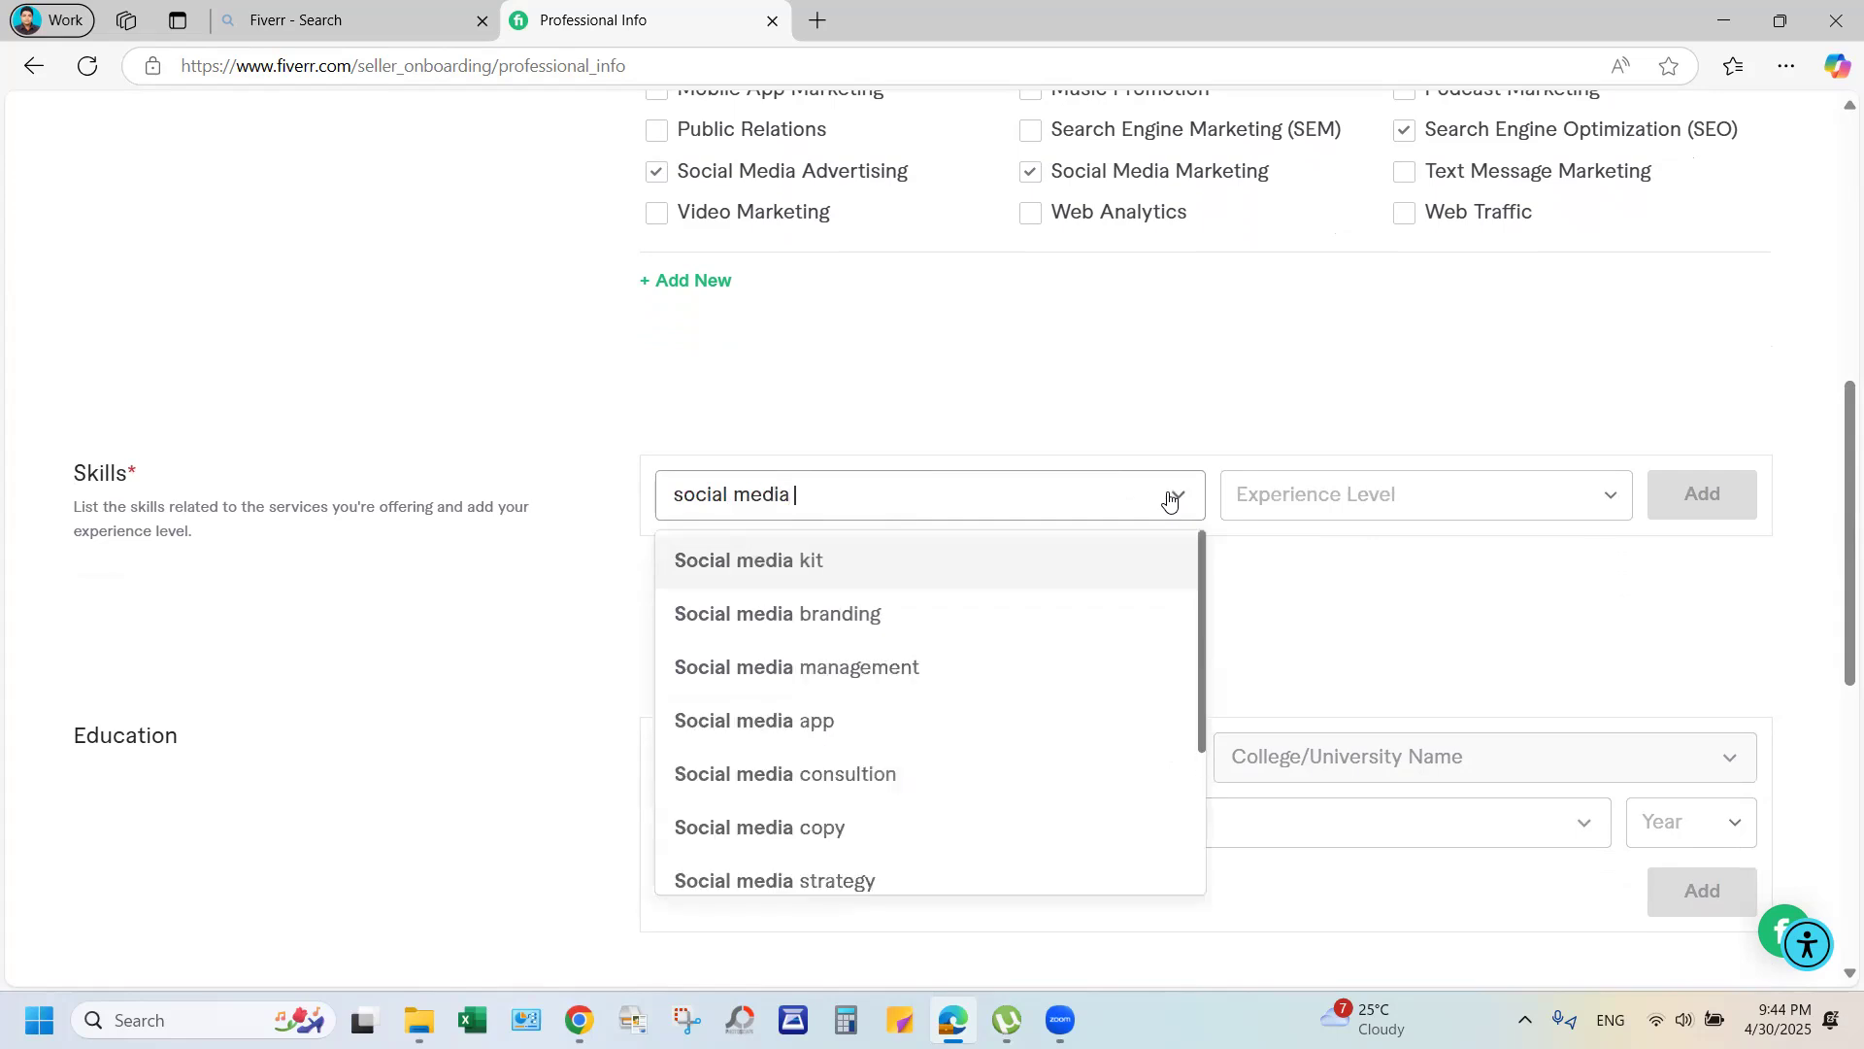
click(873, 670)
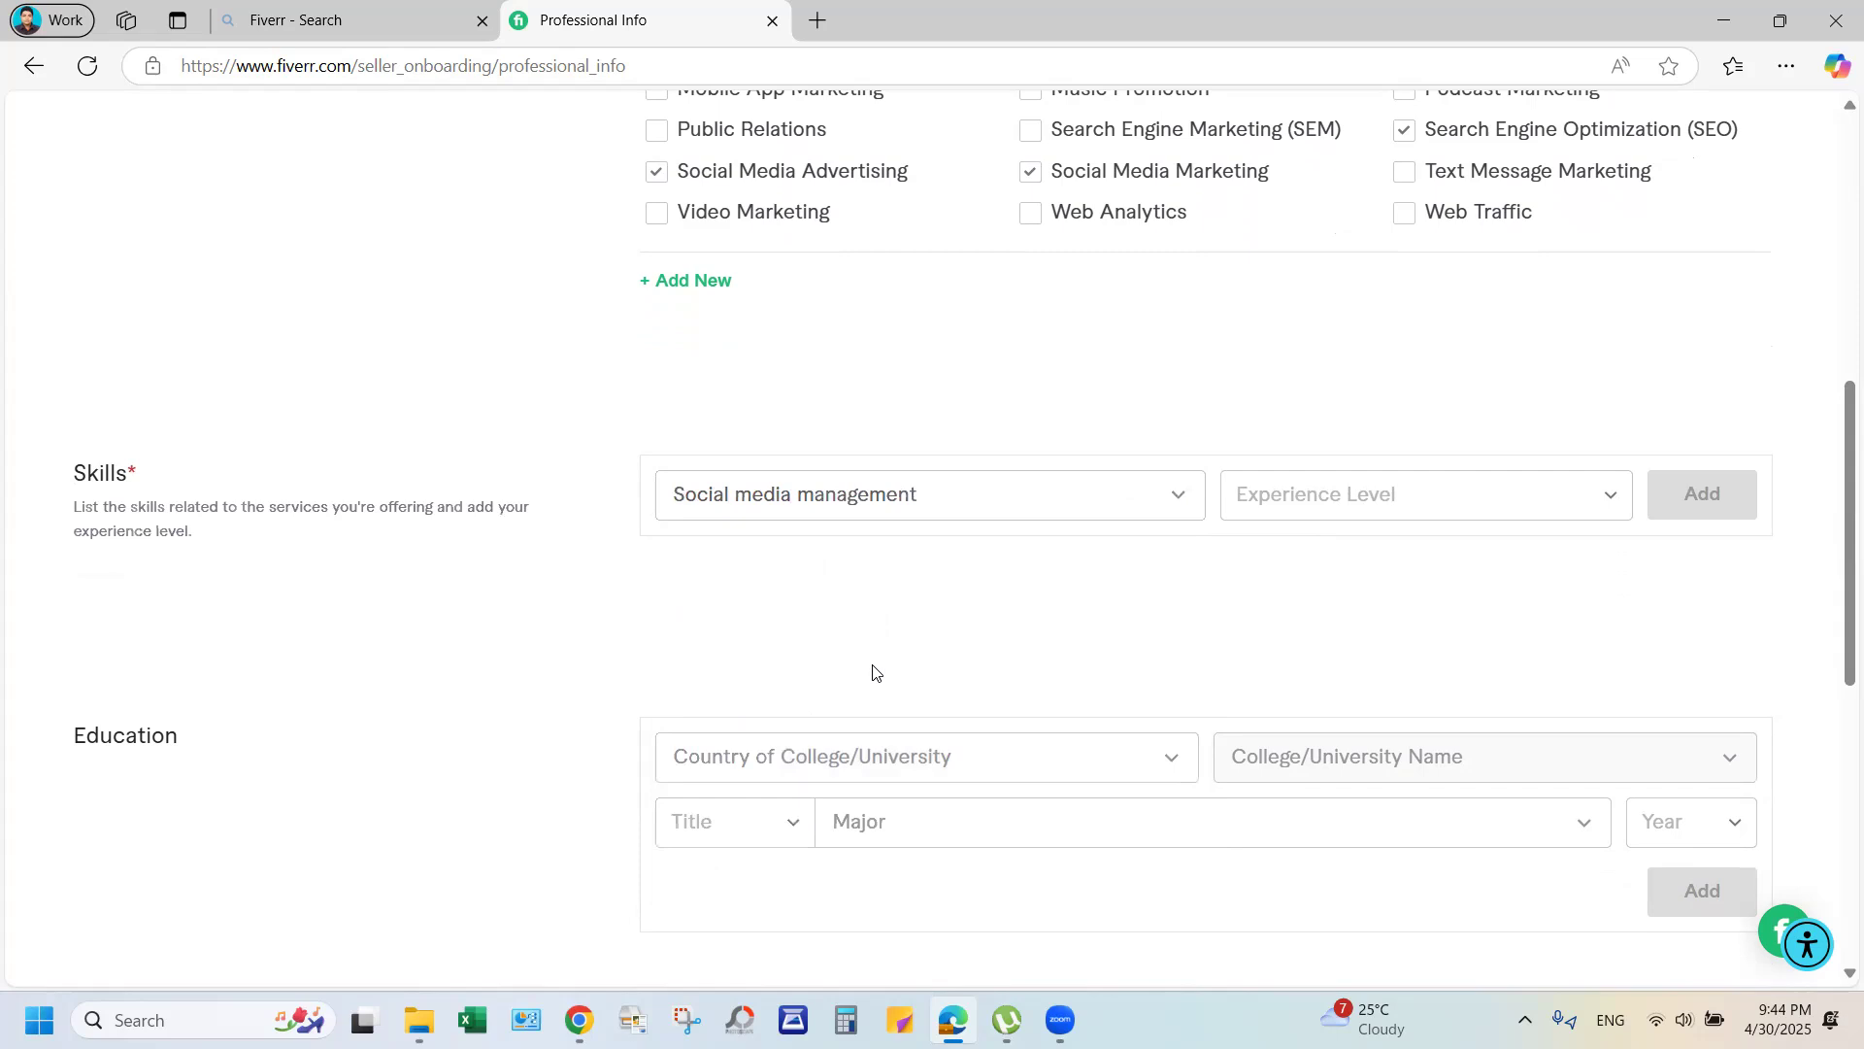
click(1370, 506)
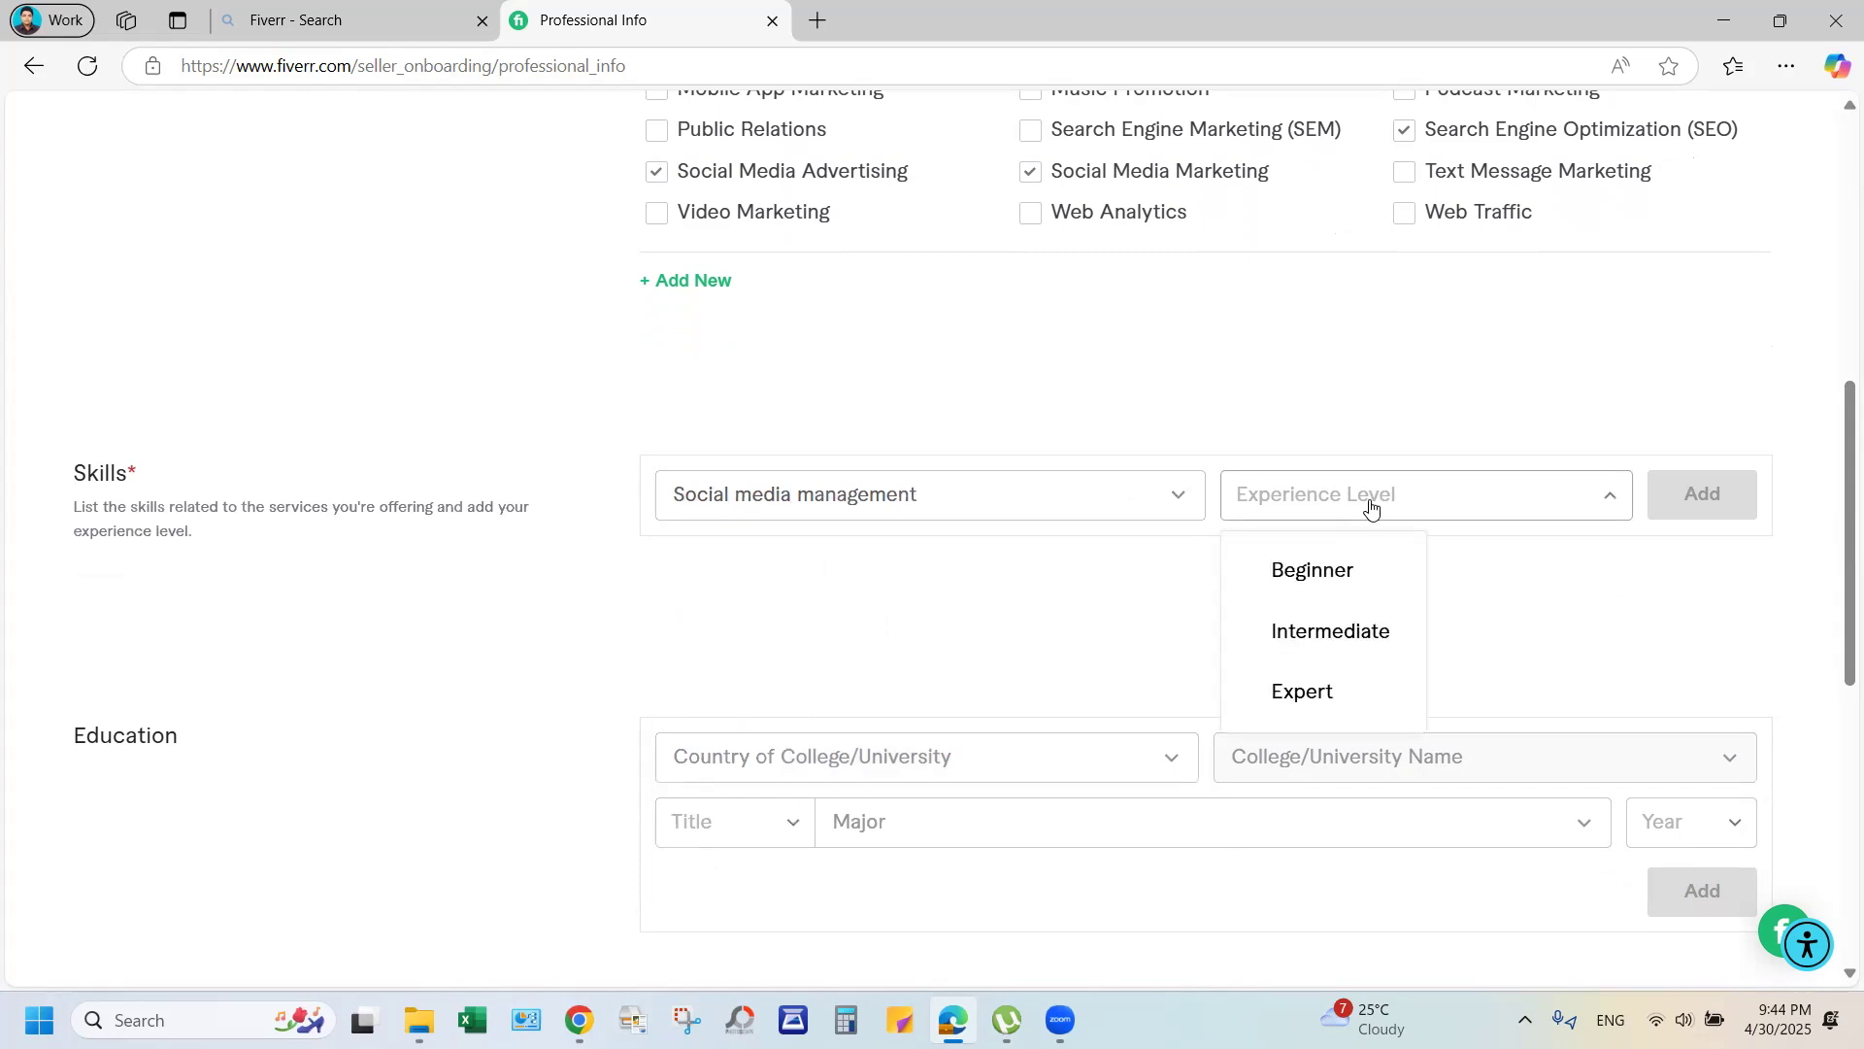
click(1283, 696)
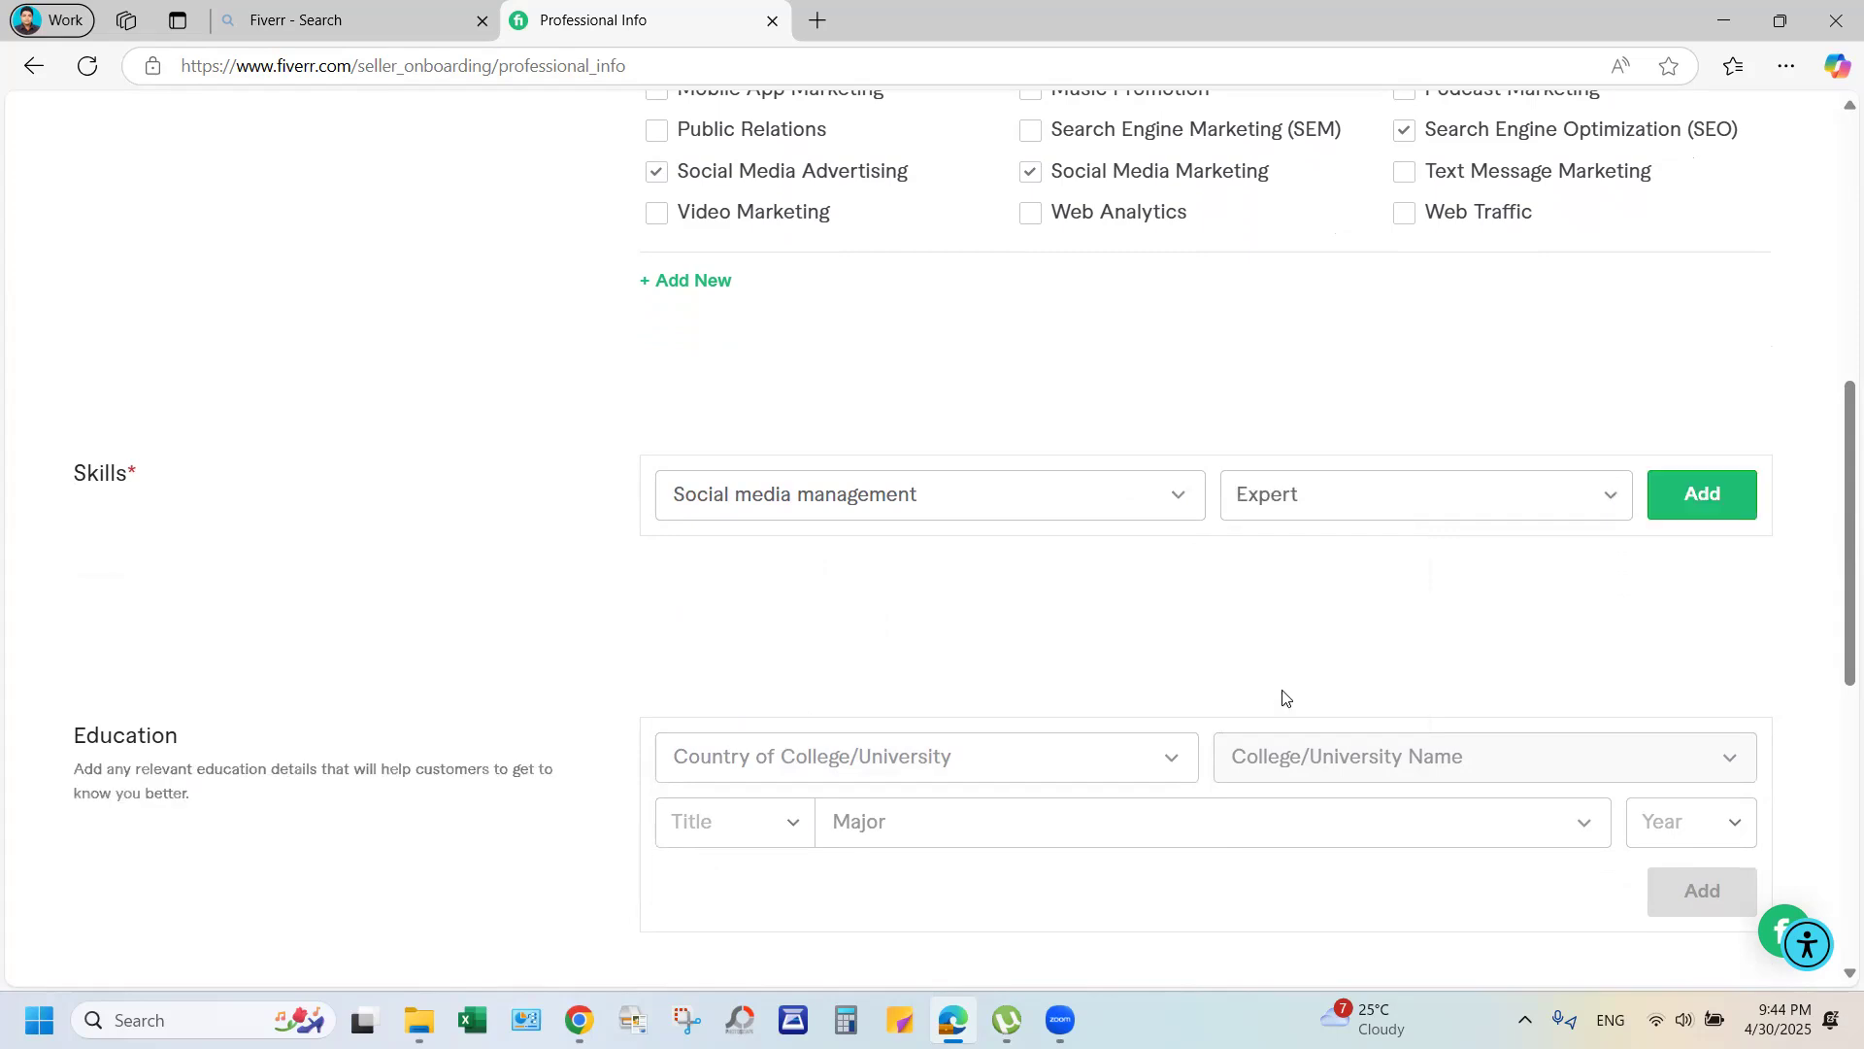
click(1701, 499)
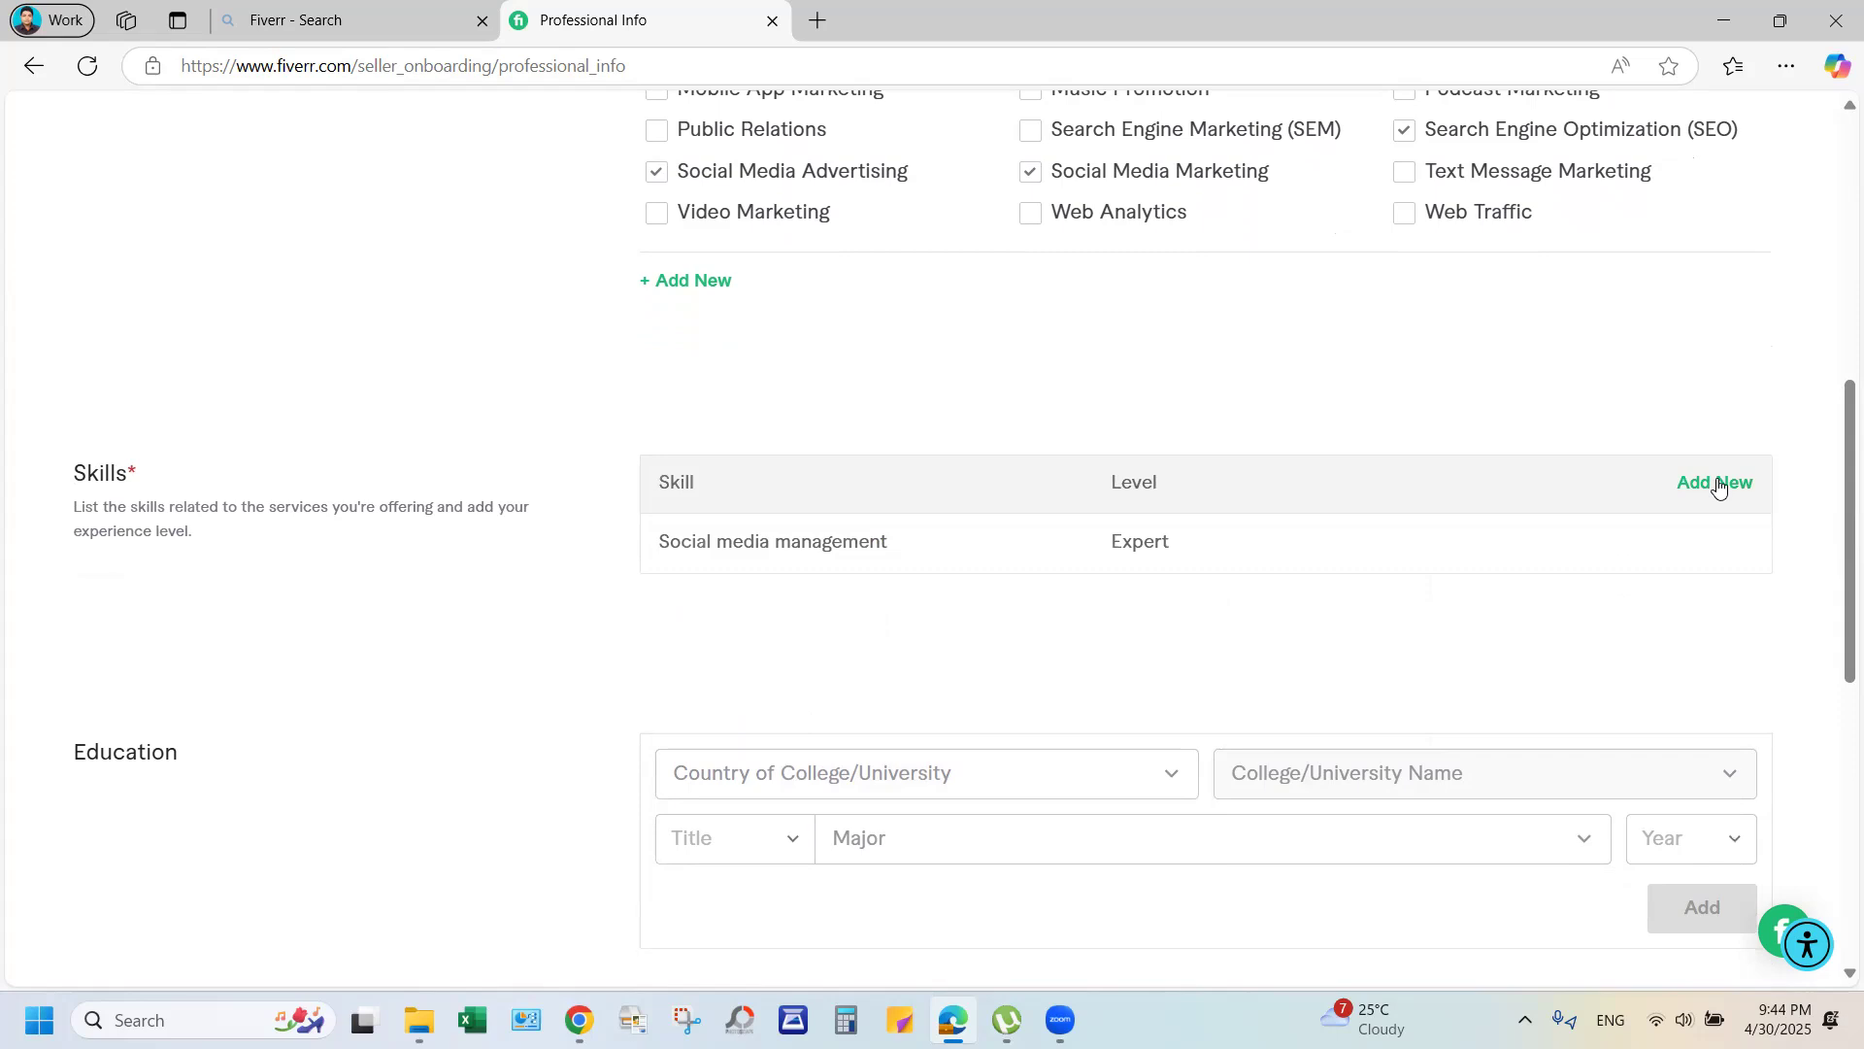
click(1716, 481)
Add the Social media marketing skill at Expert level.
click(1010, 492)
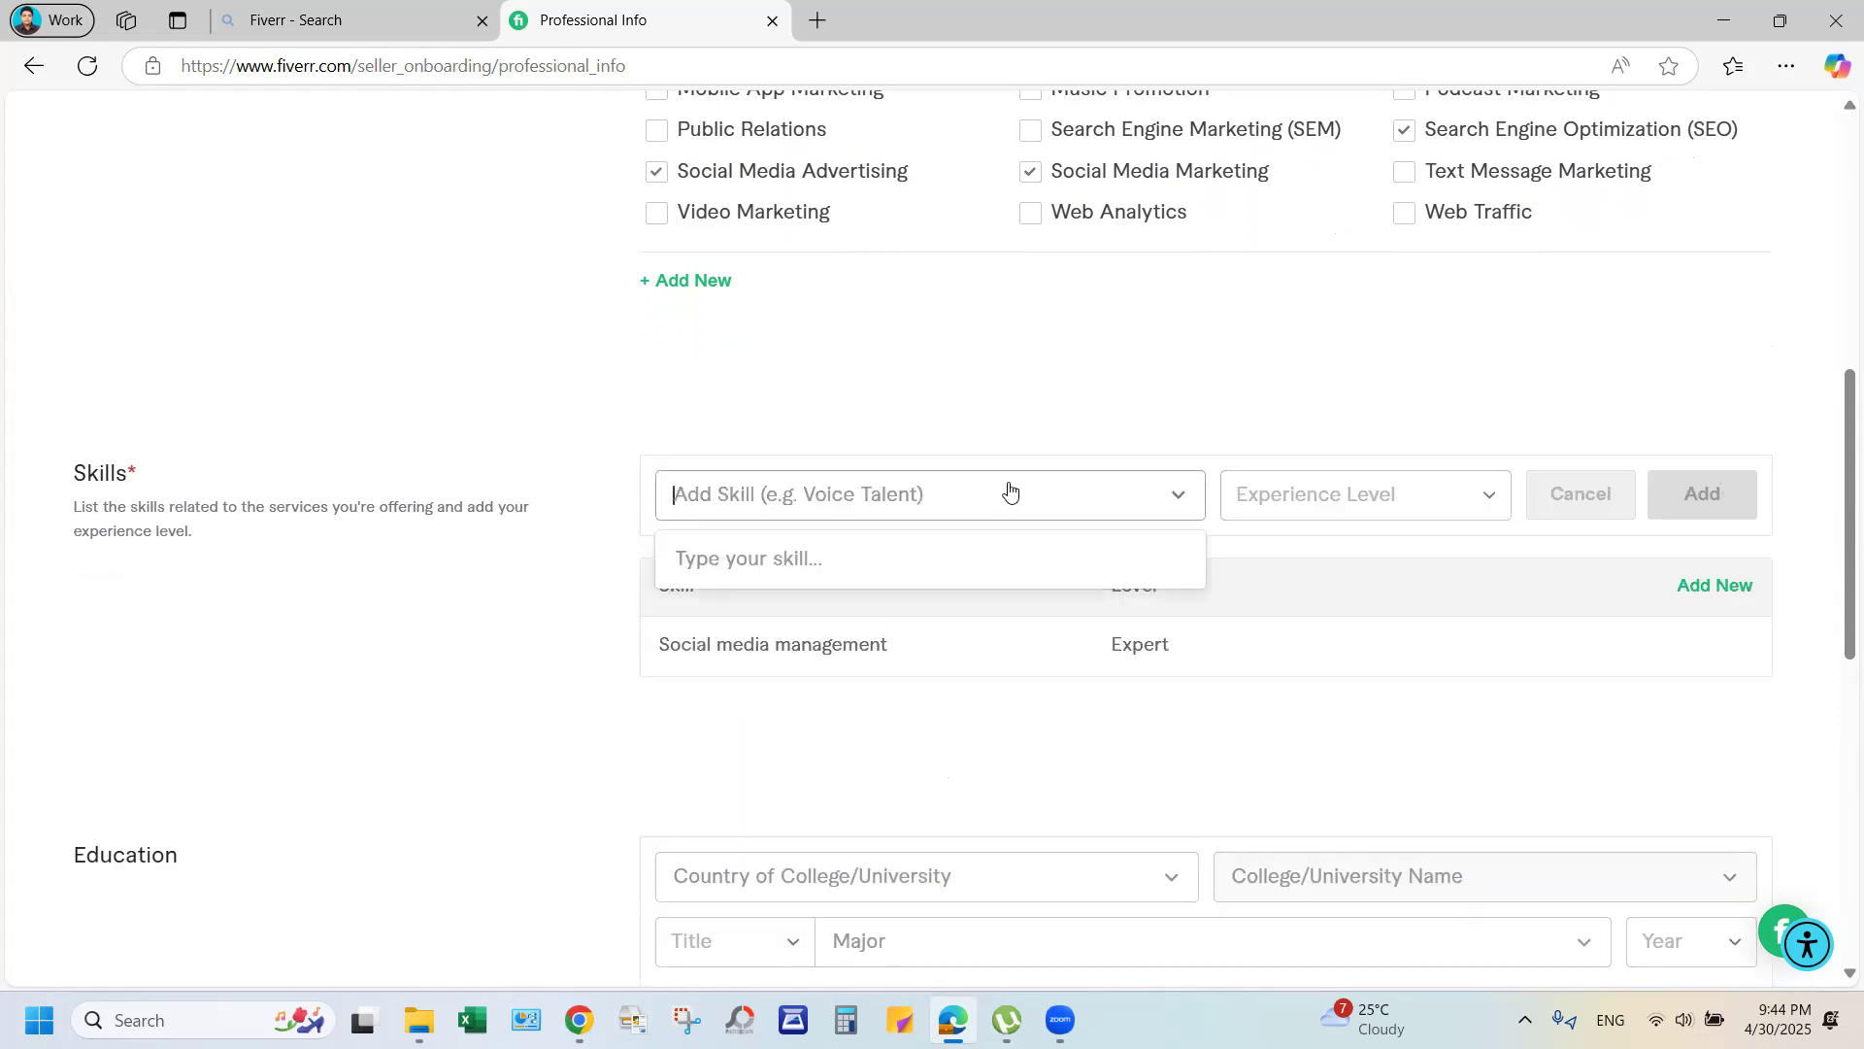
text(social media )
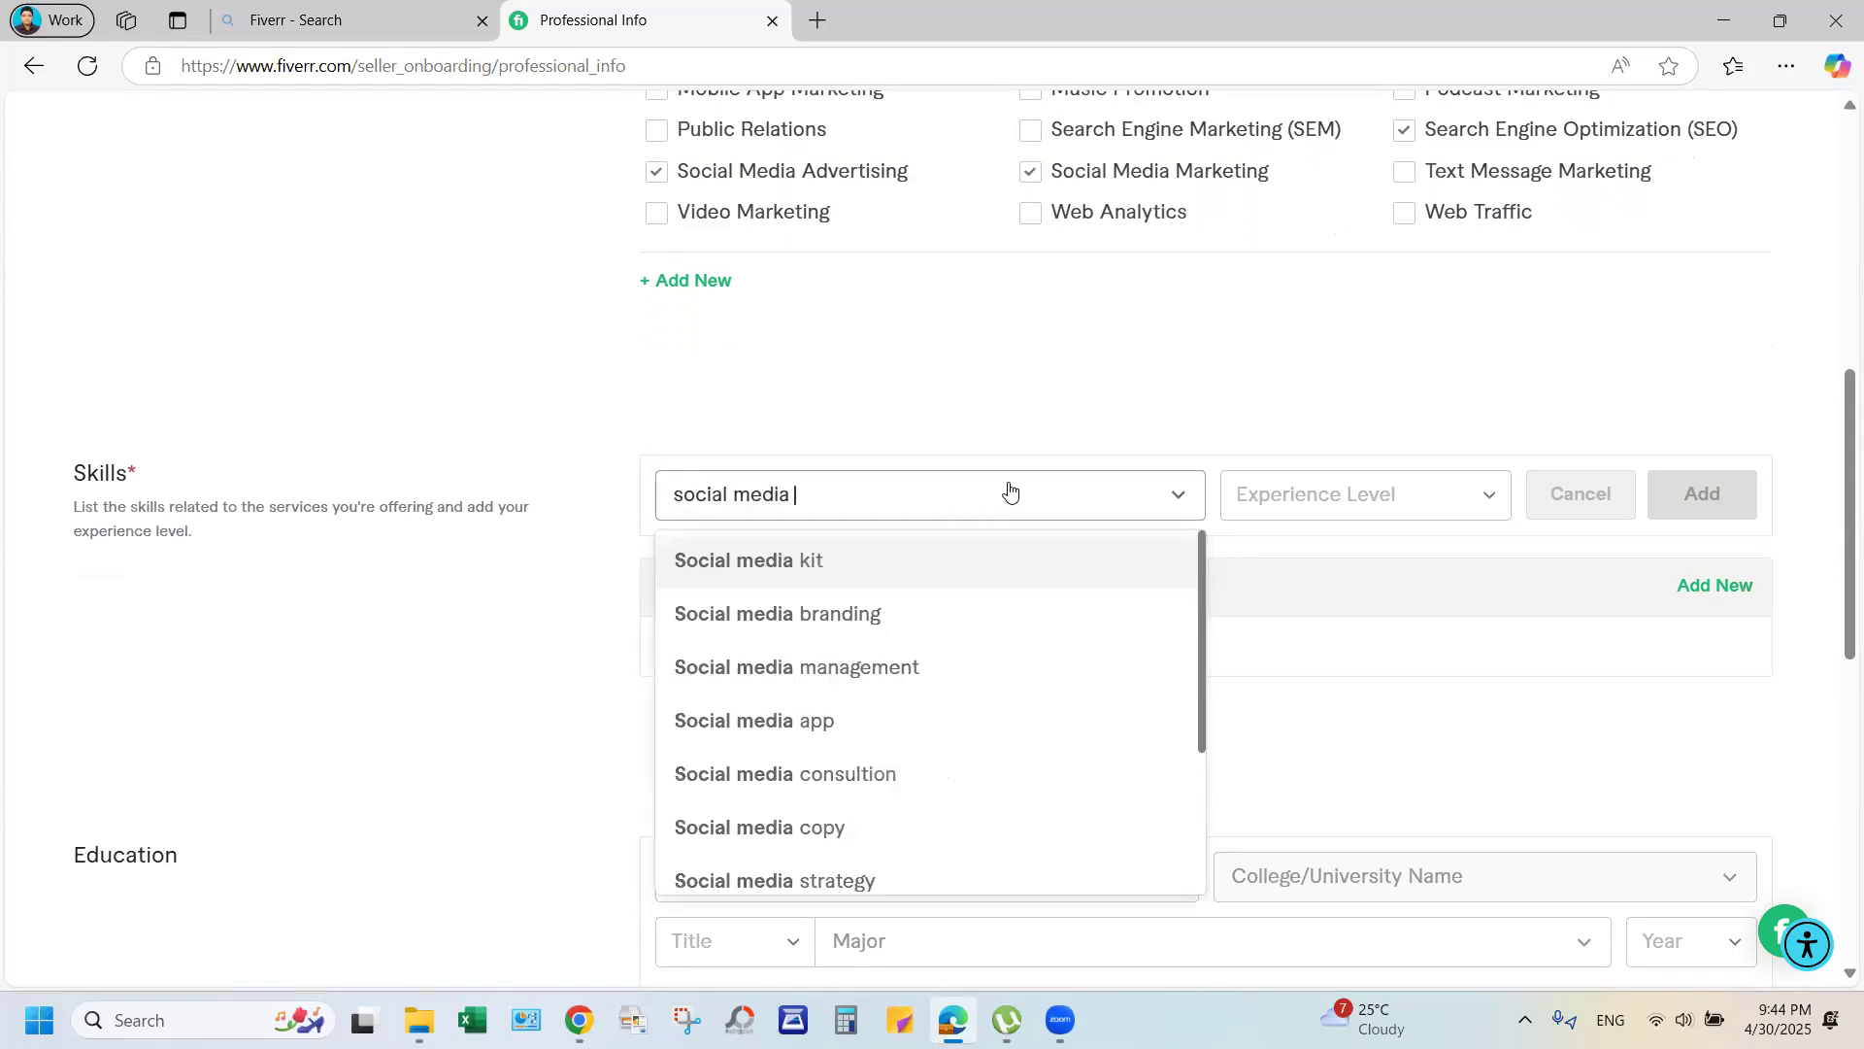
text(mar)
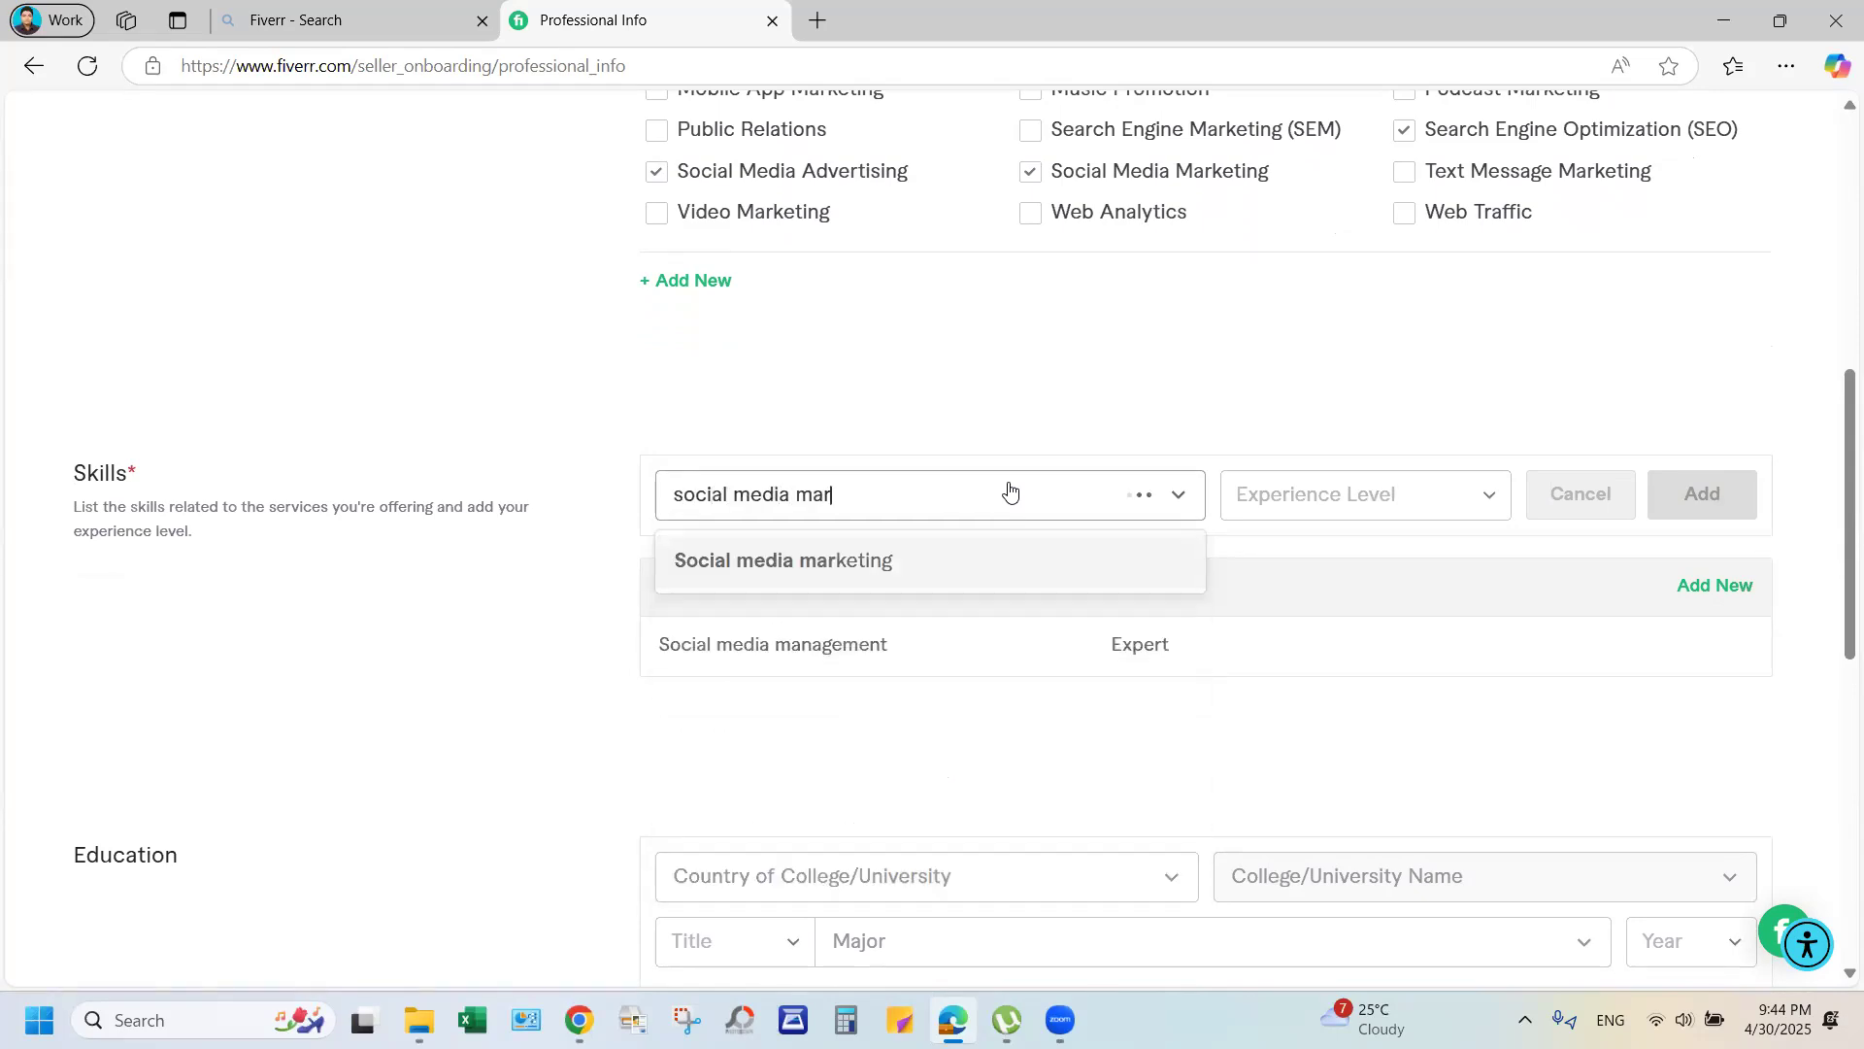
click(838, 570)
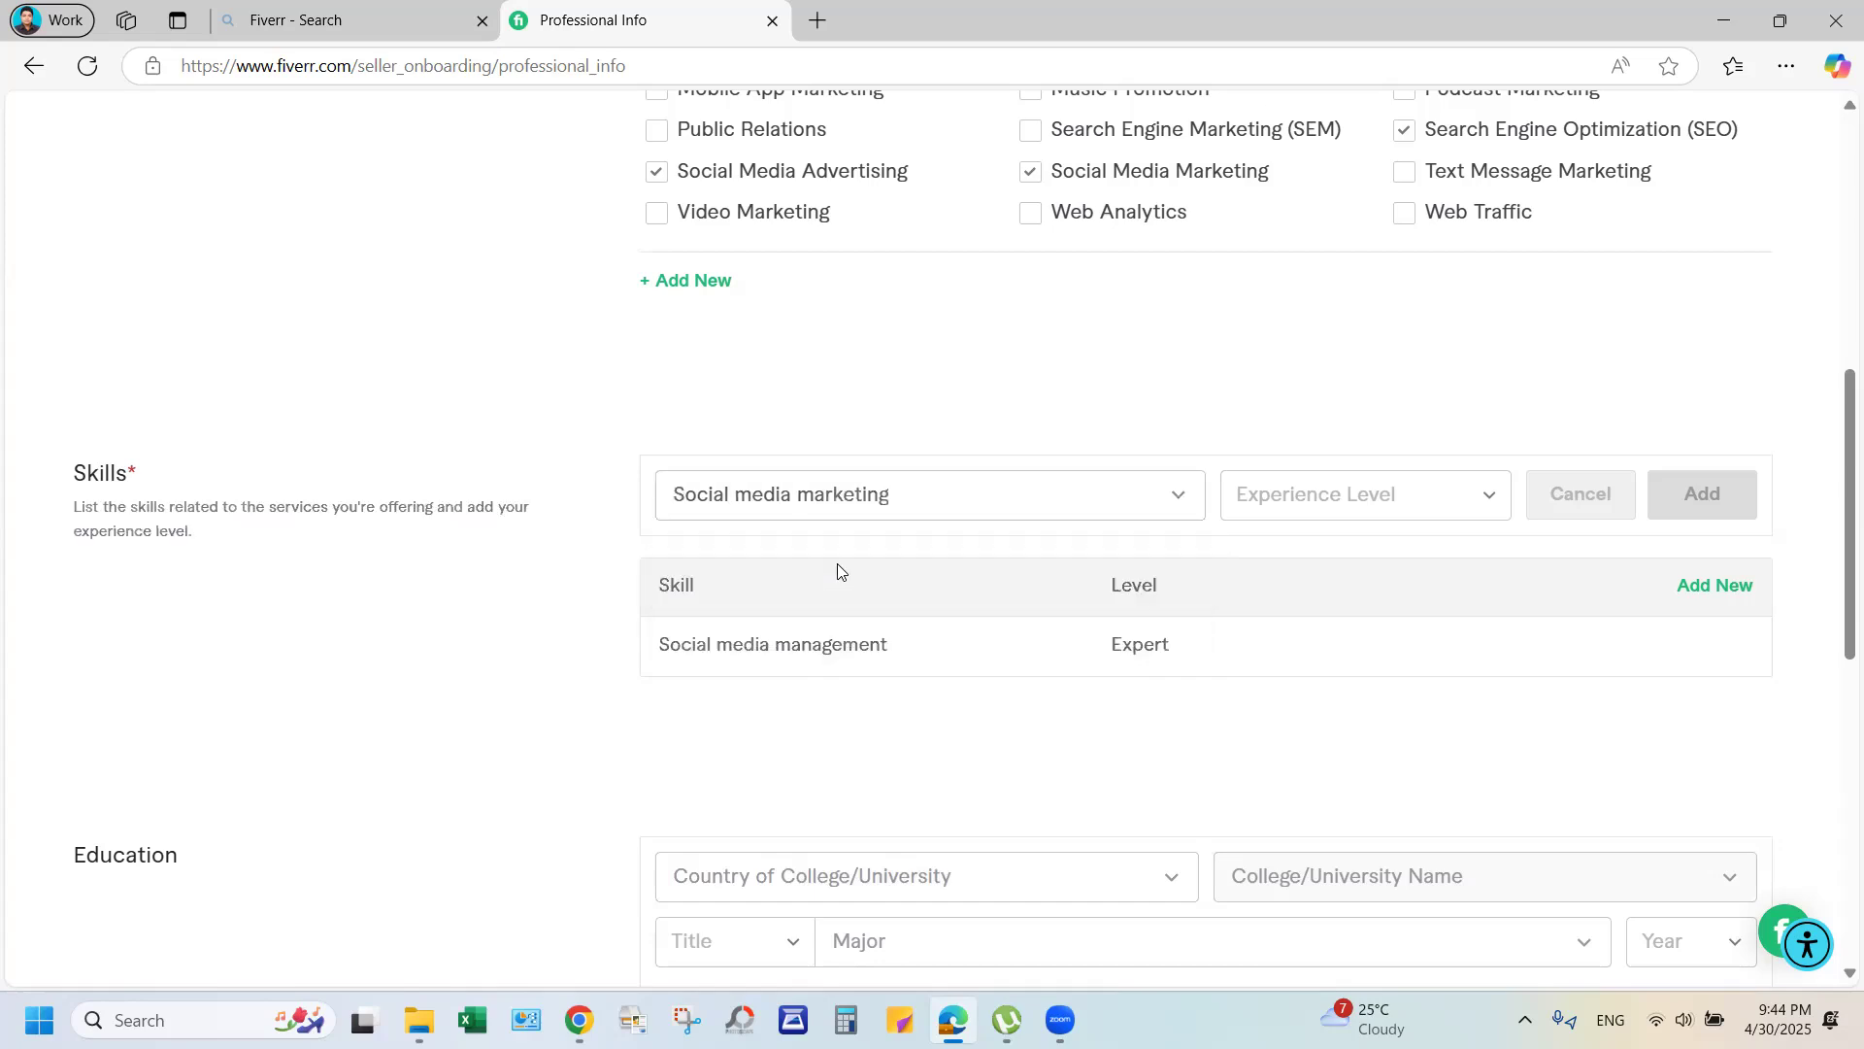
click(1421, 507)
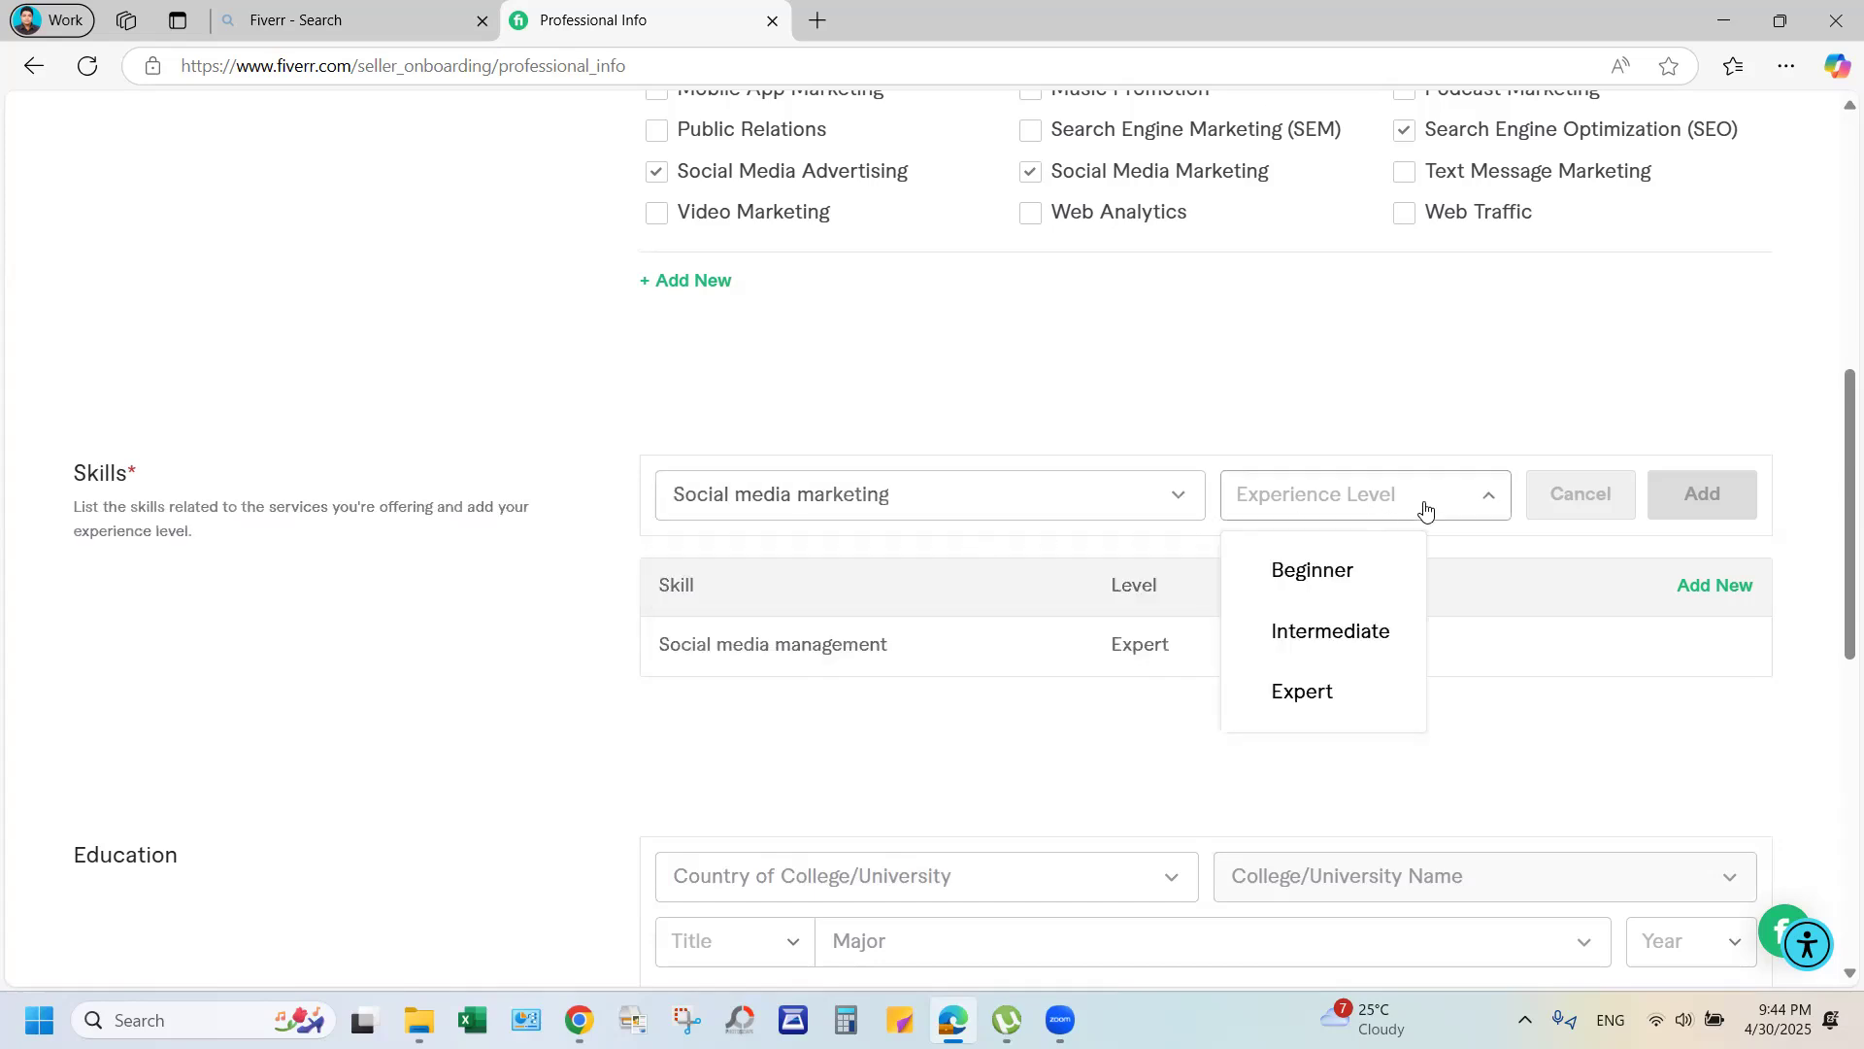
click(1288, 701)
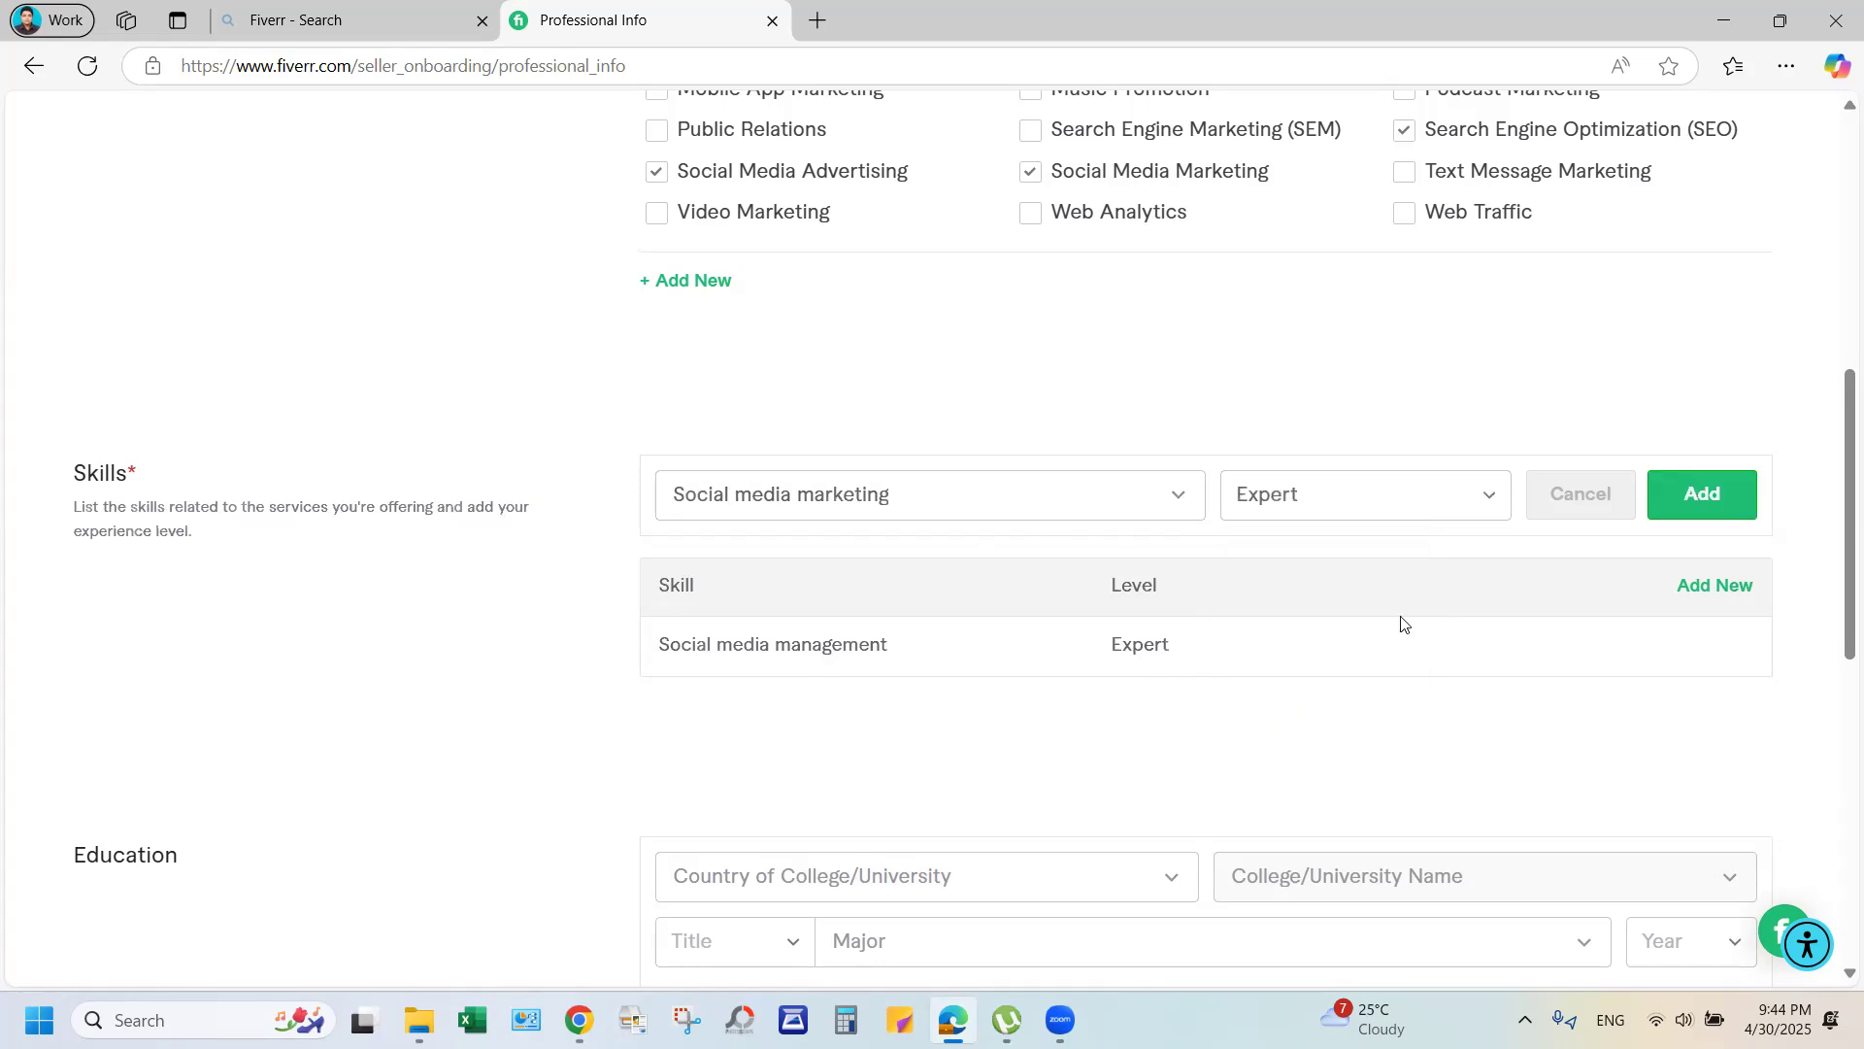
click(1705, 494)
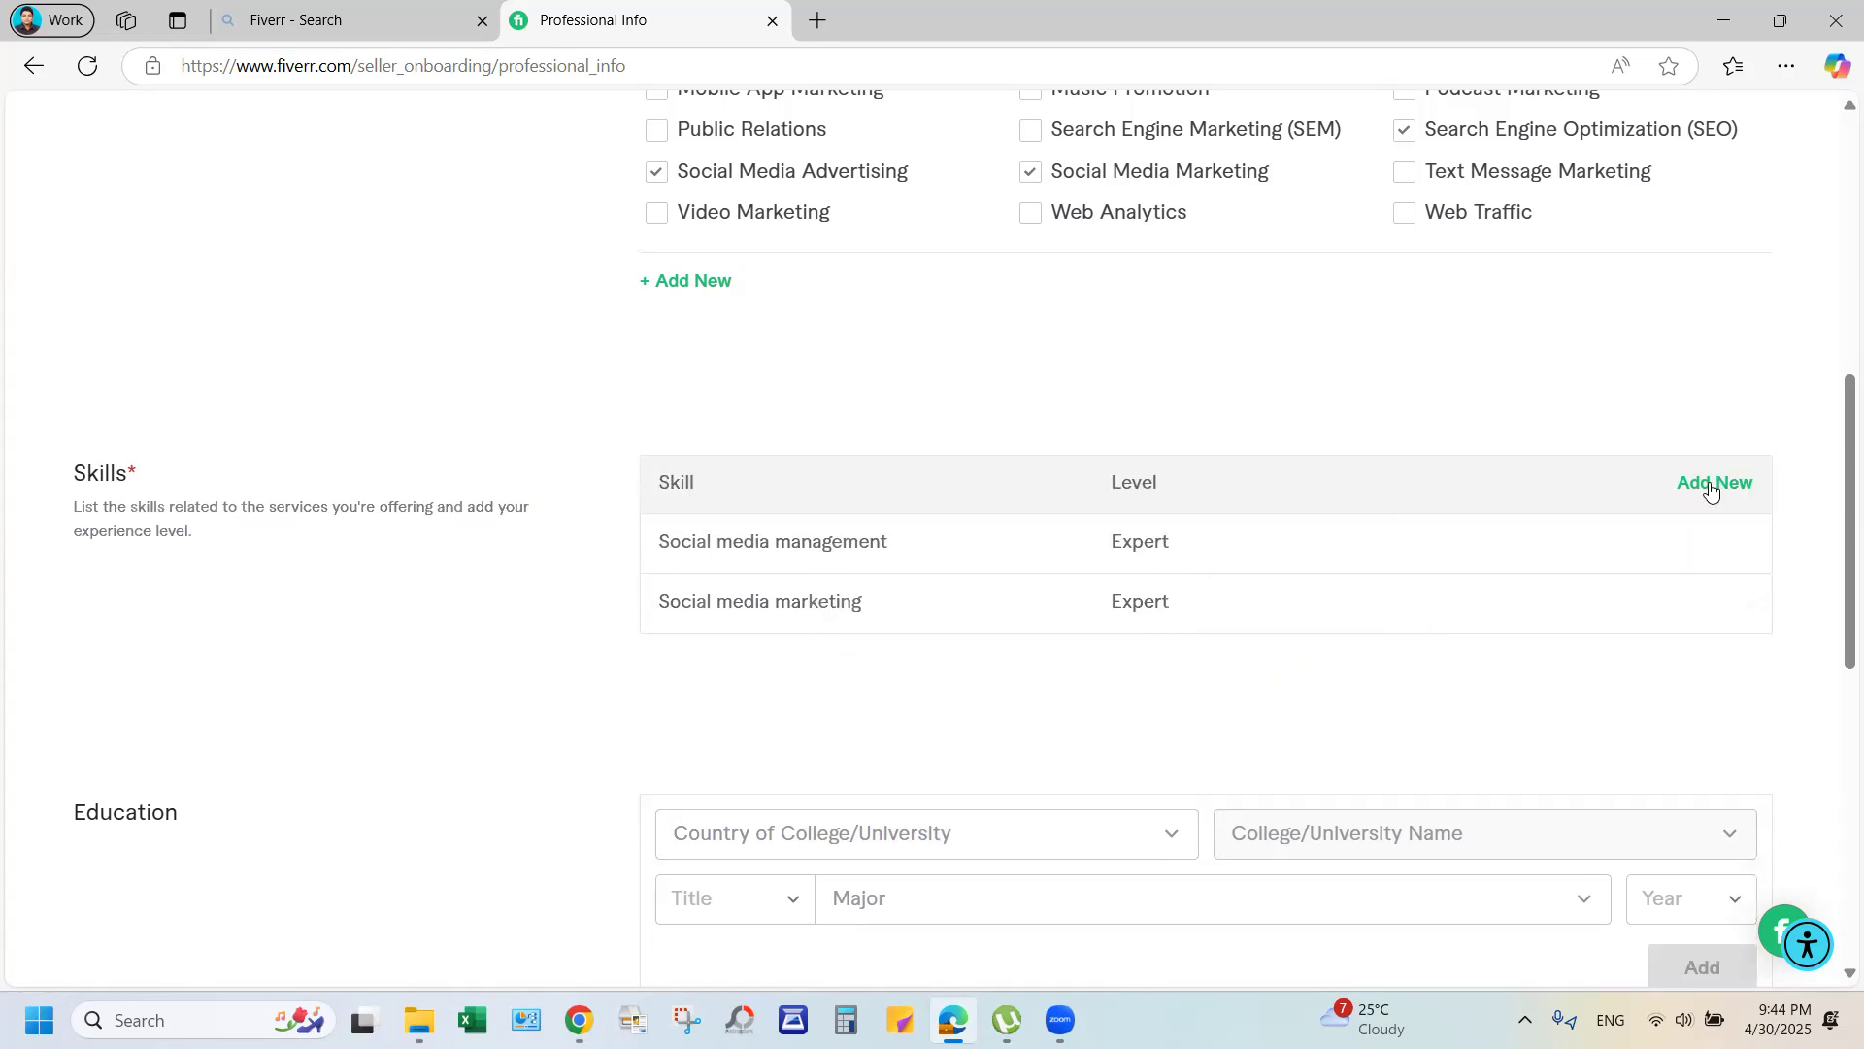
Add the Facebook management skill at Expert level.
click(1709, 483)
click(961, 495)
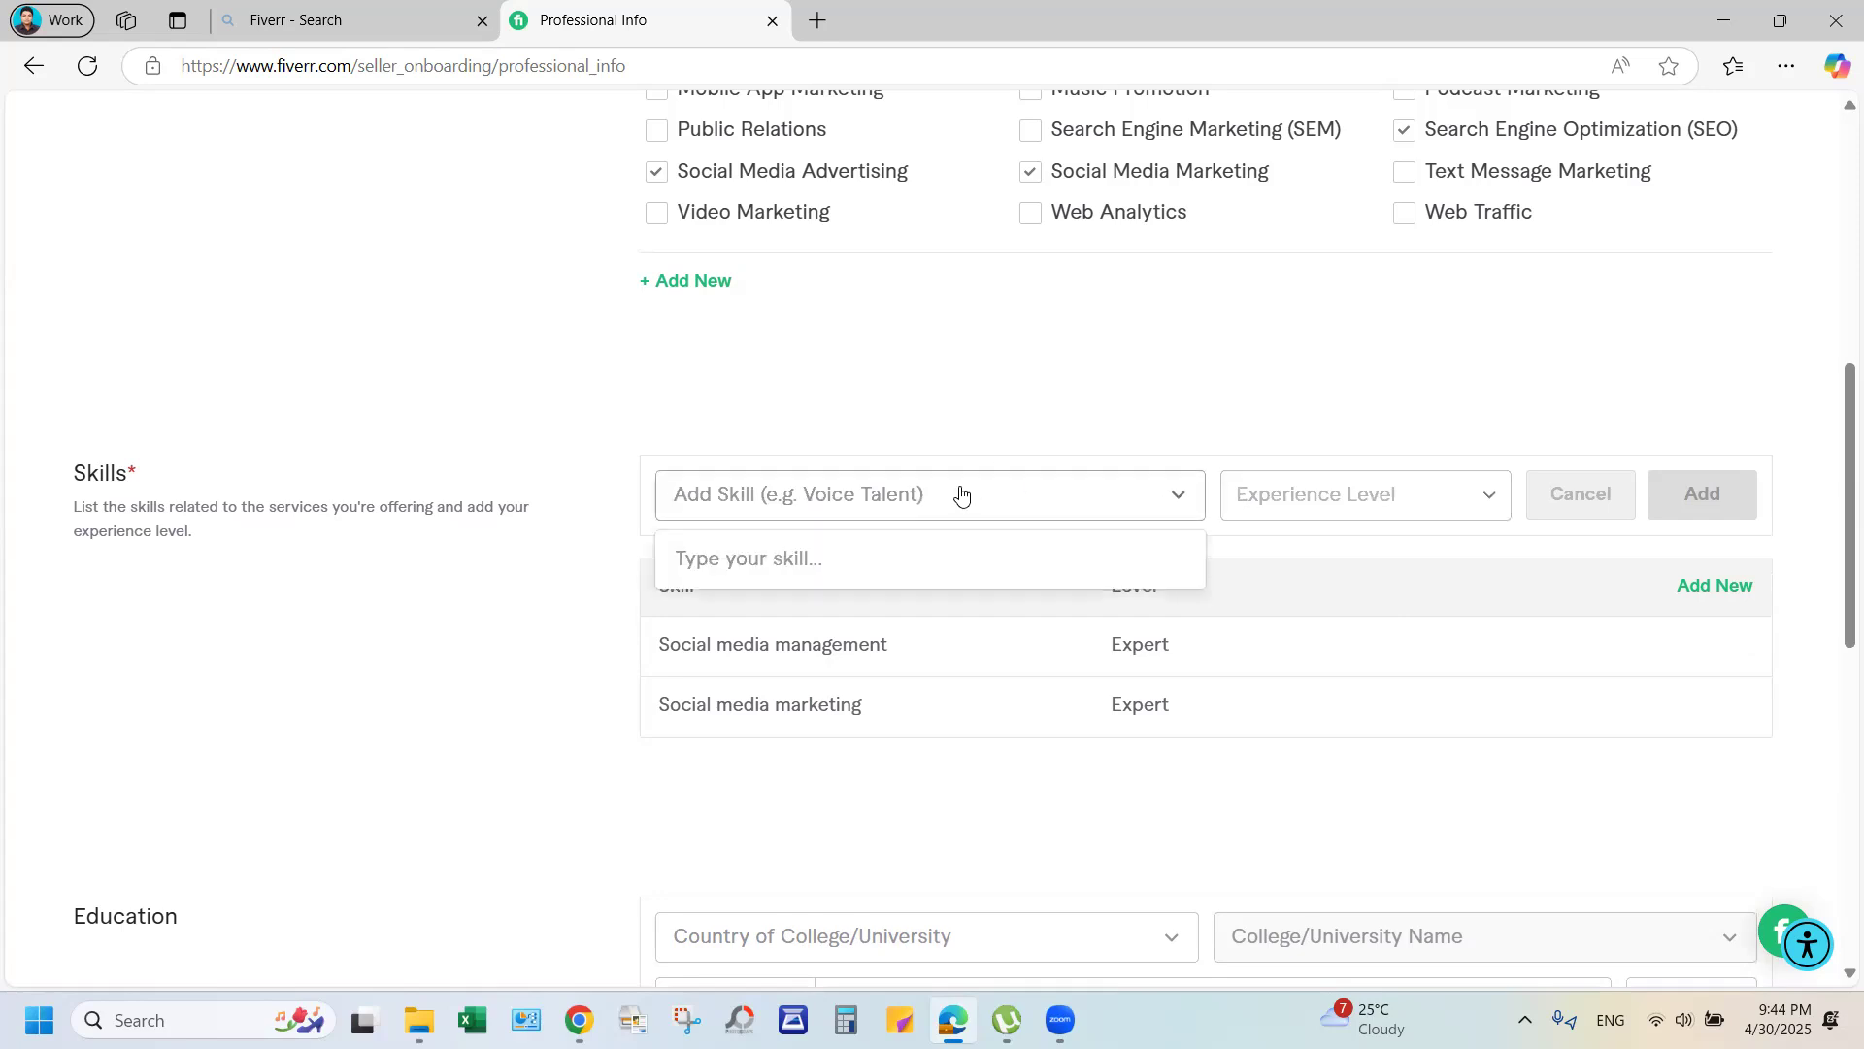
text(Faceb)
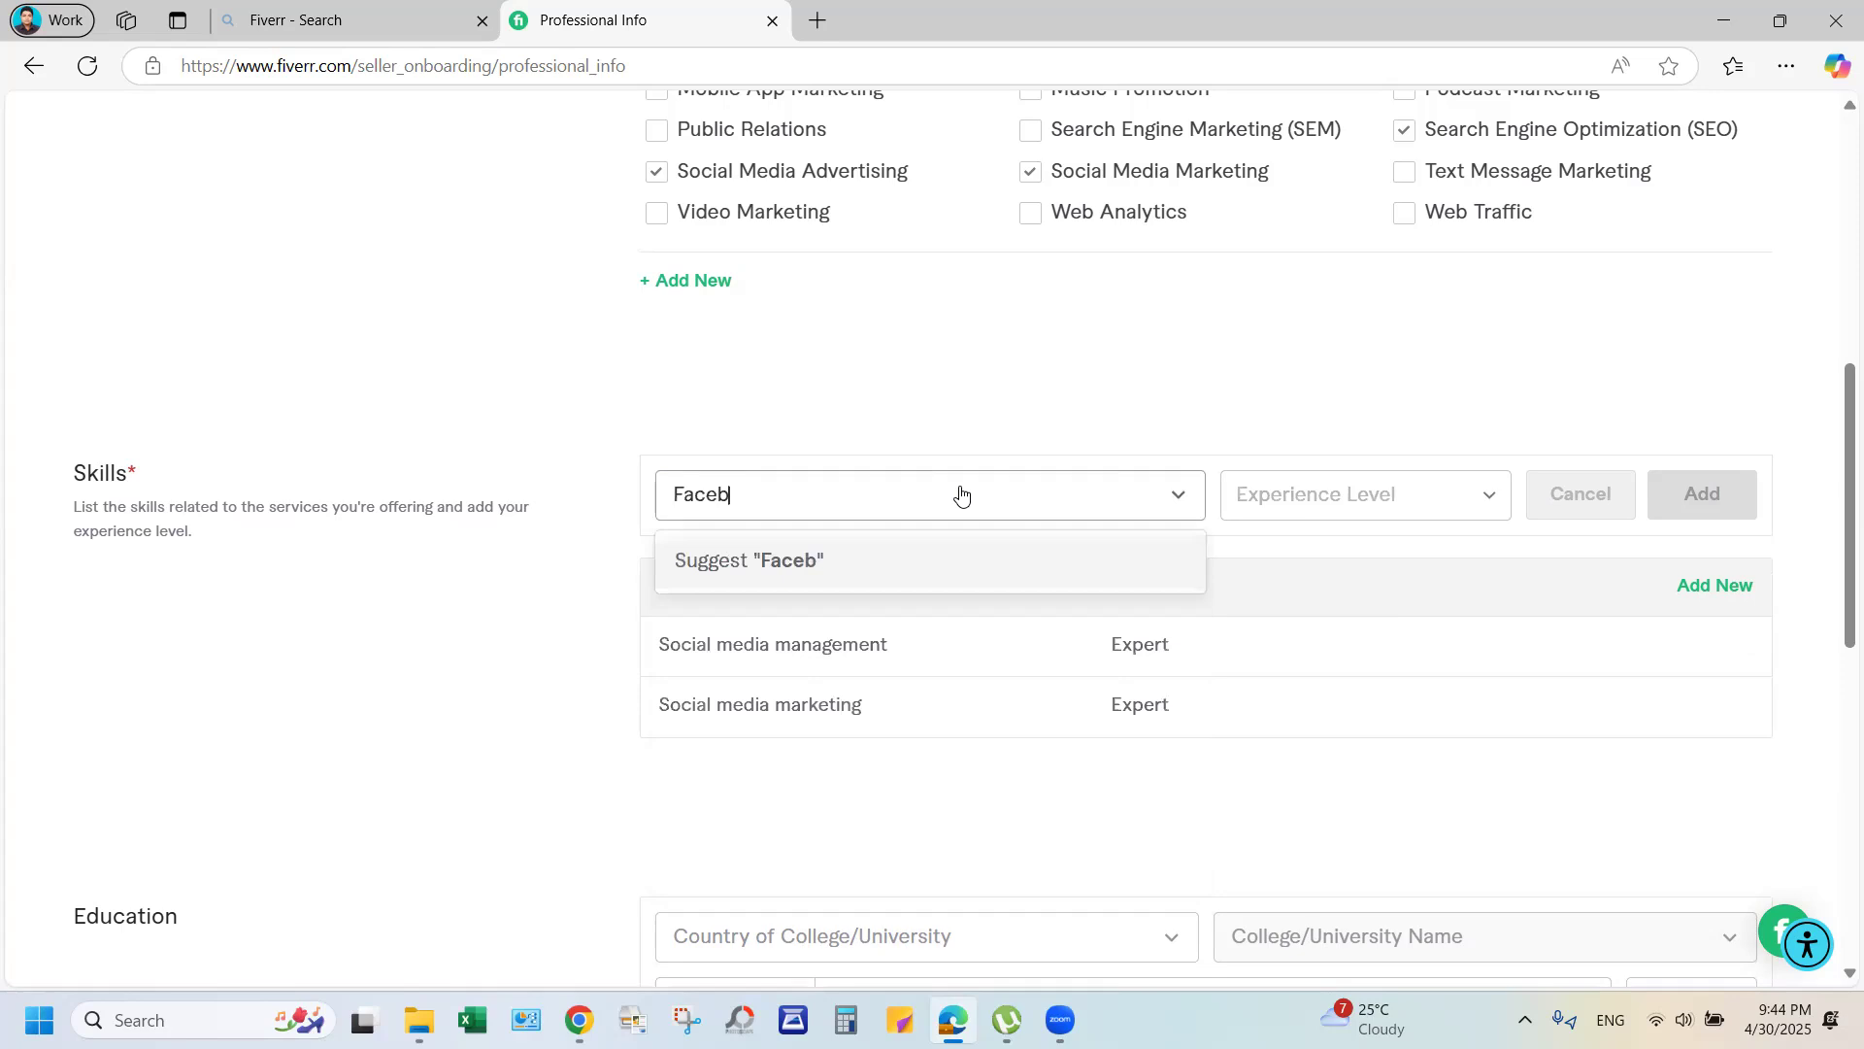
text(ook)
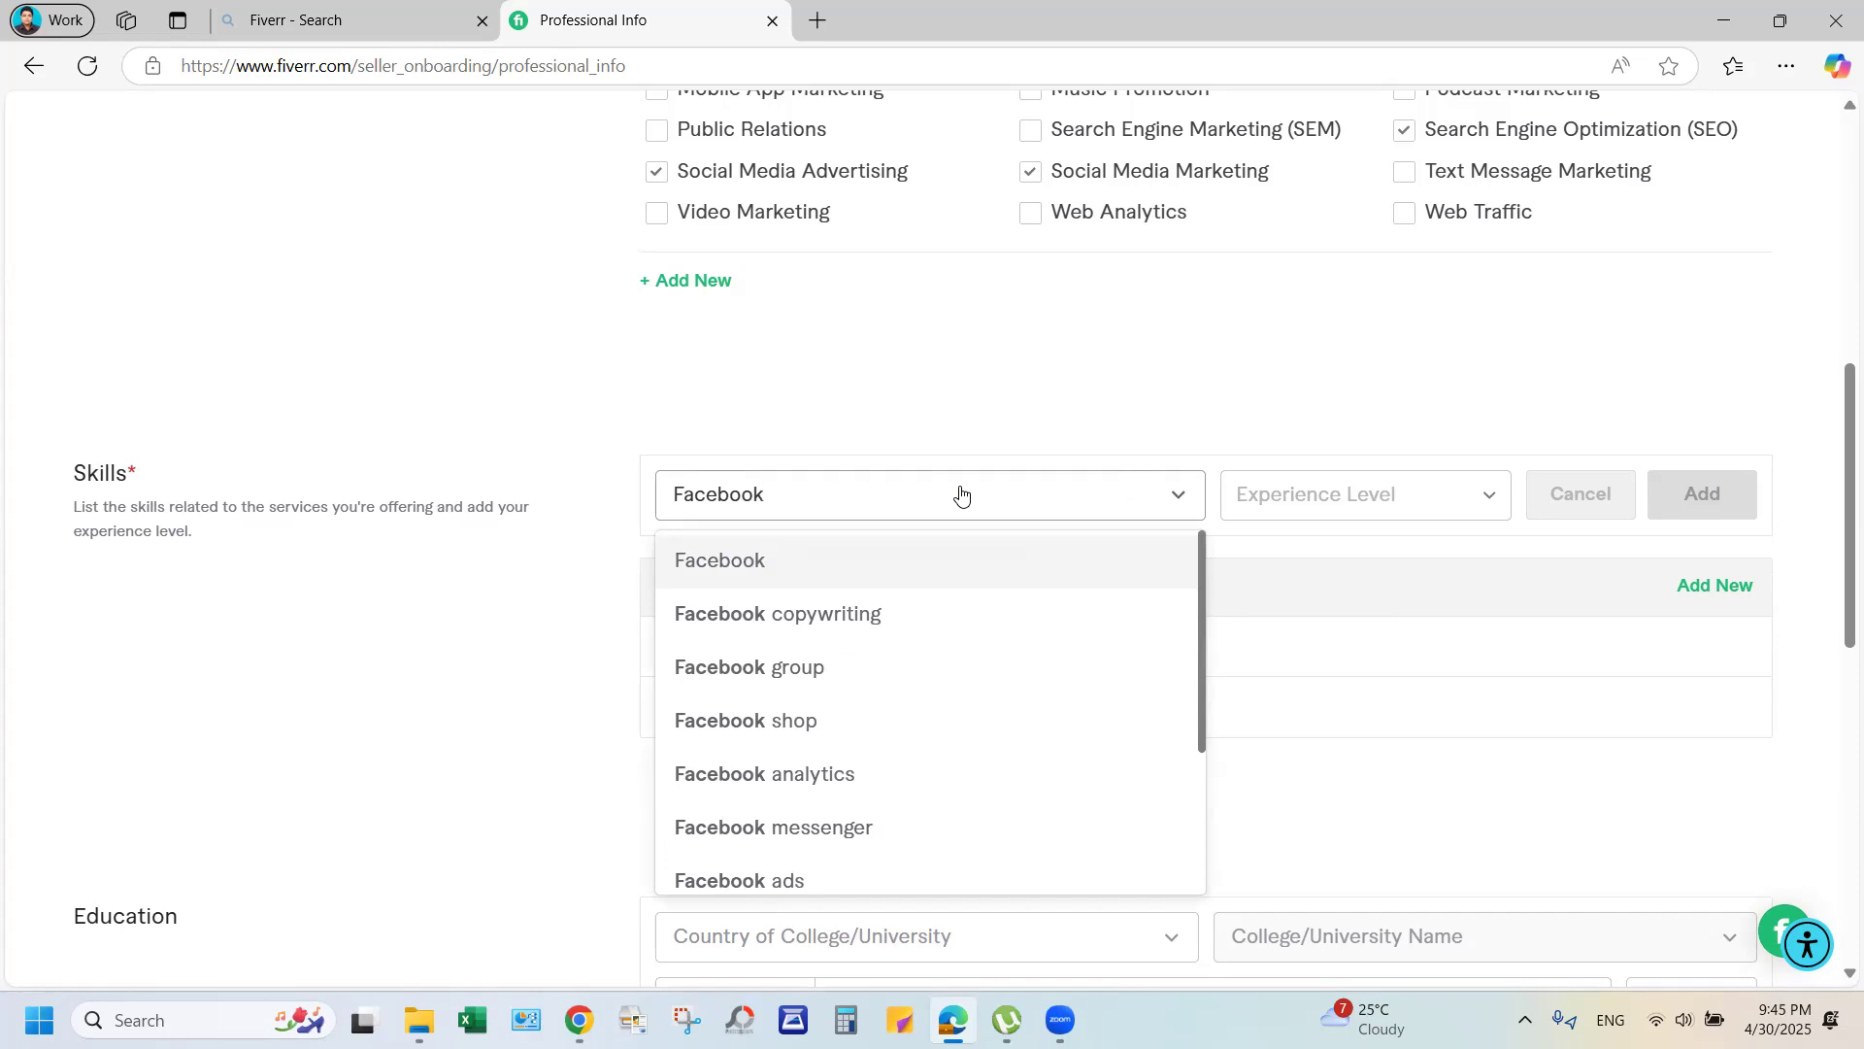
text( b)
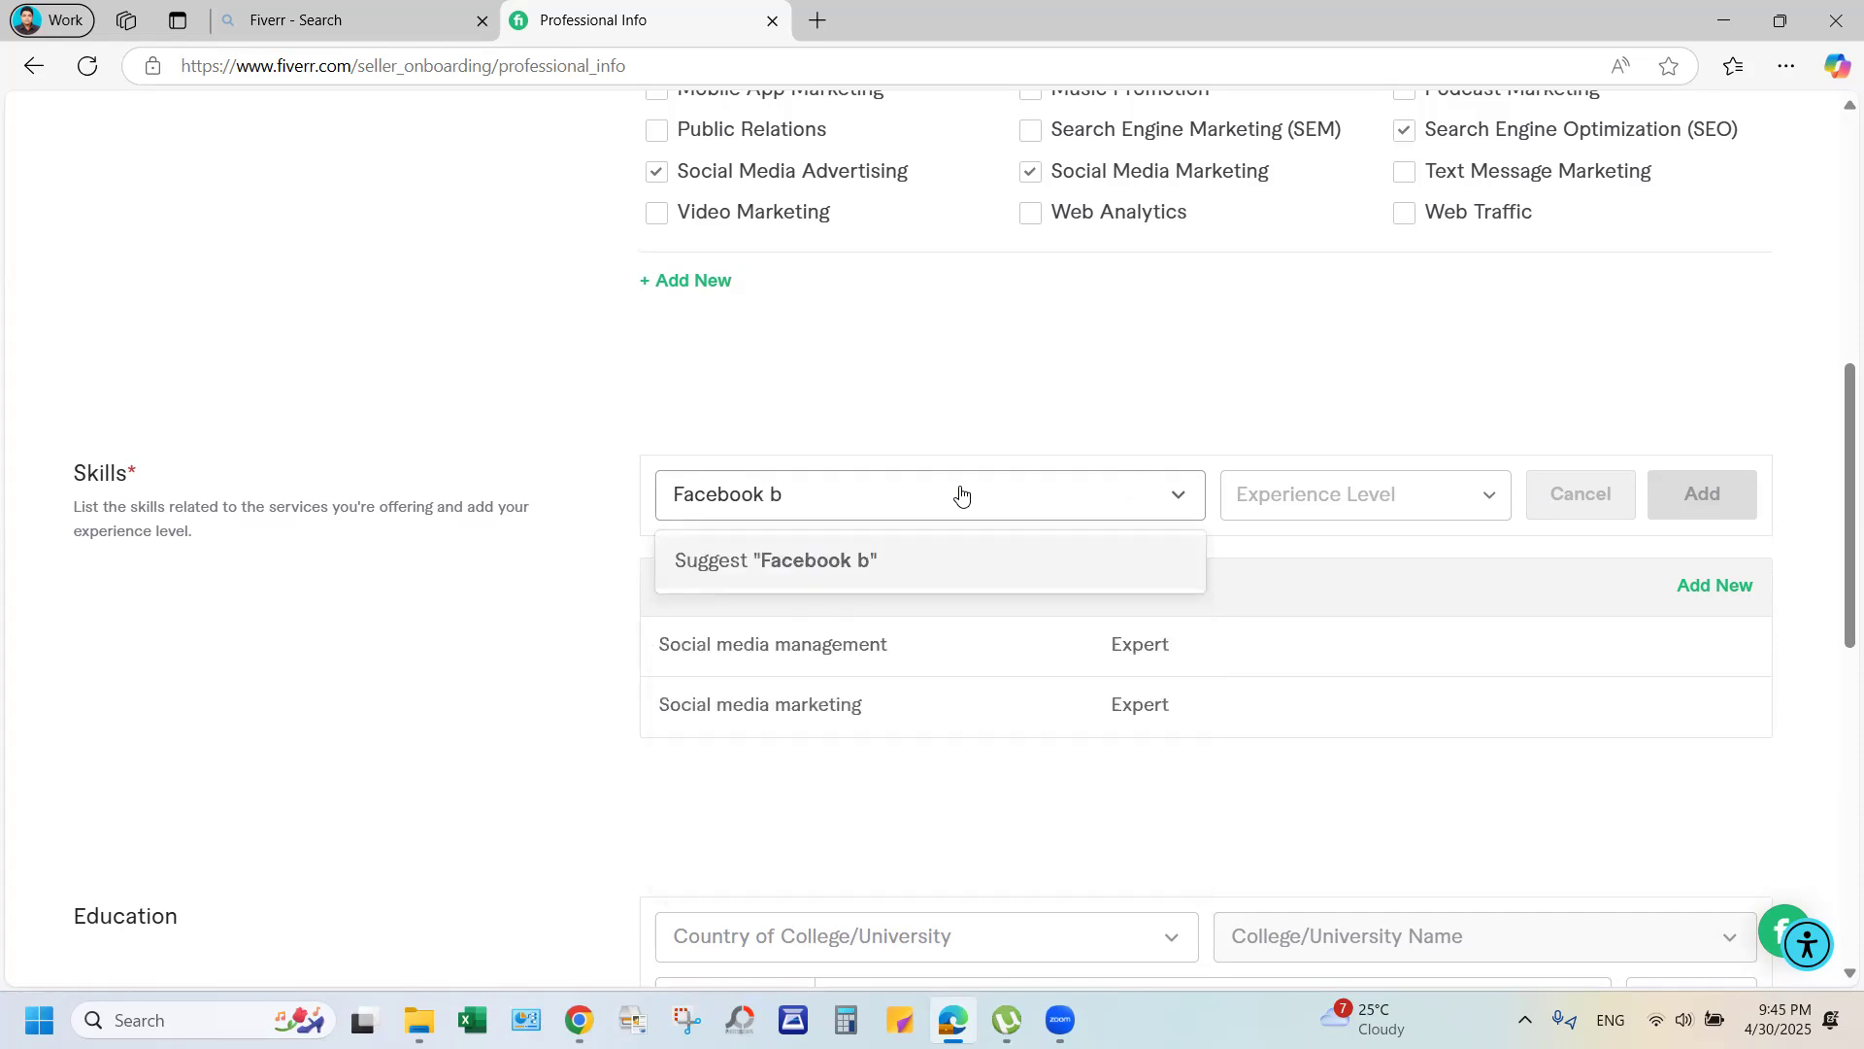
key(BackSpace)
text(p)
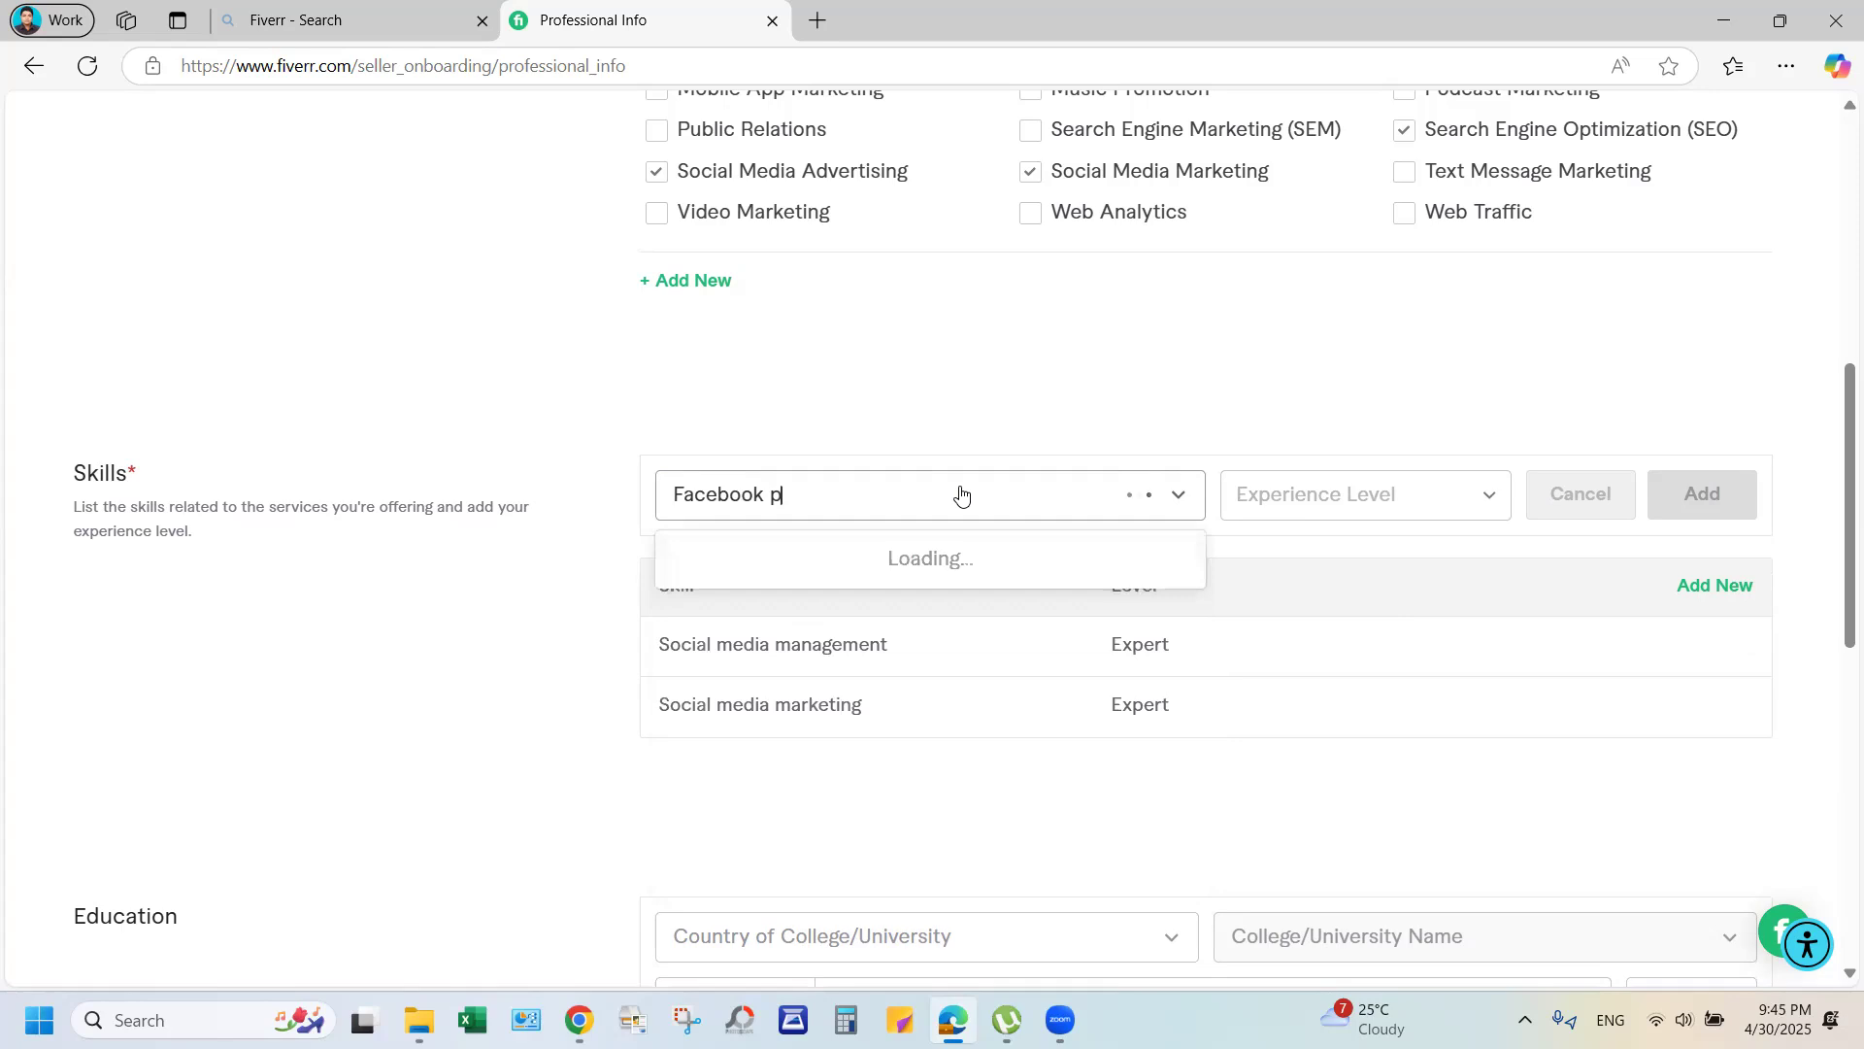
key(BackSpace)
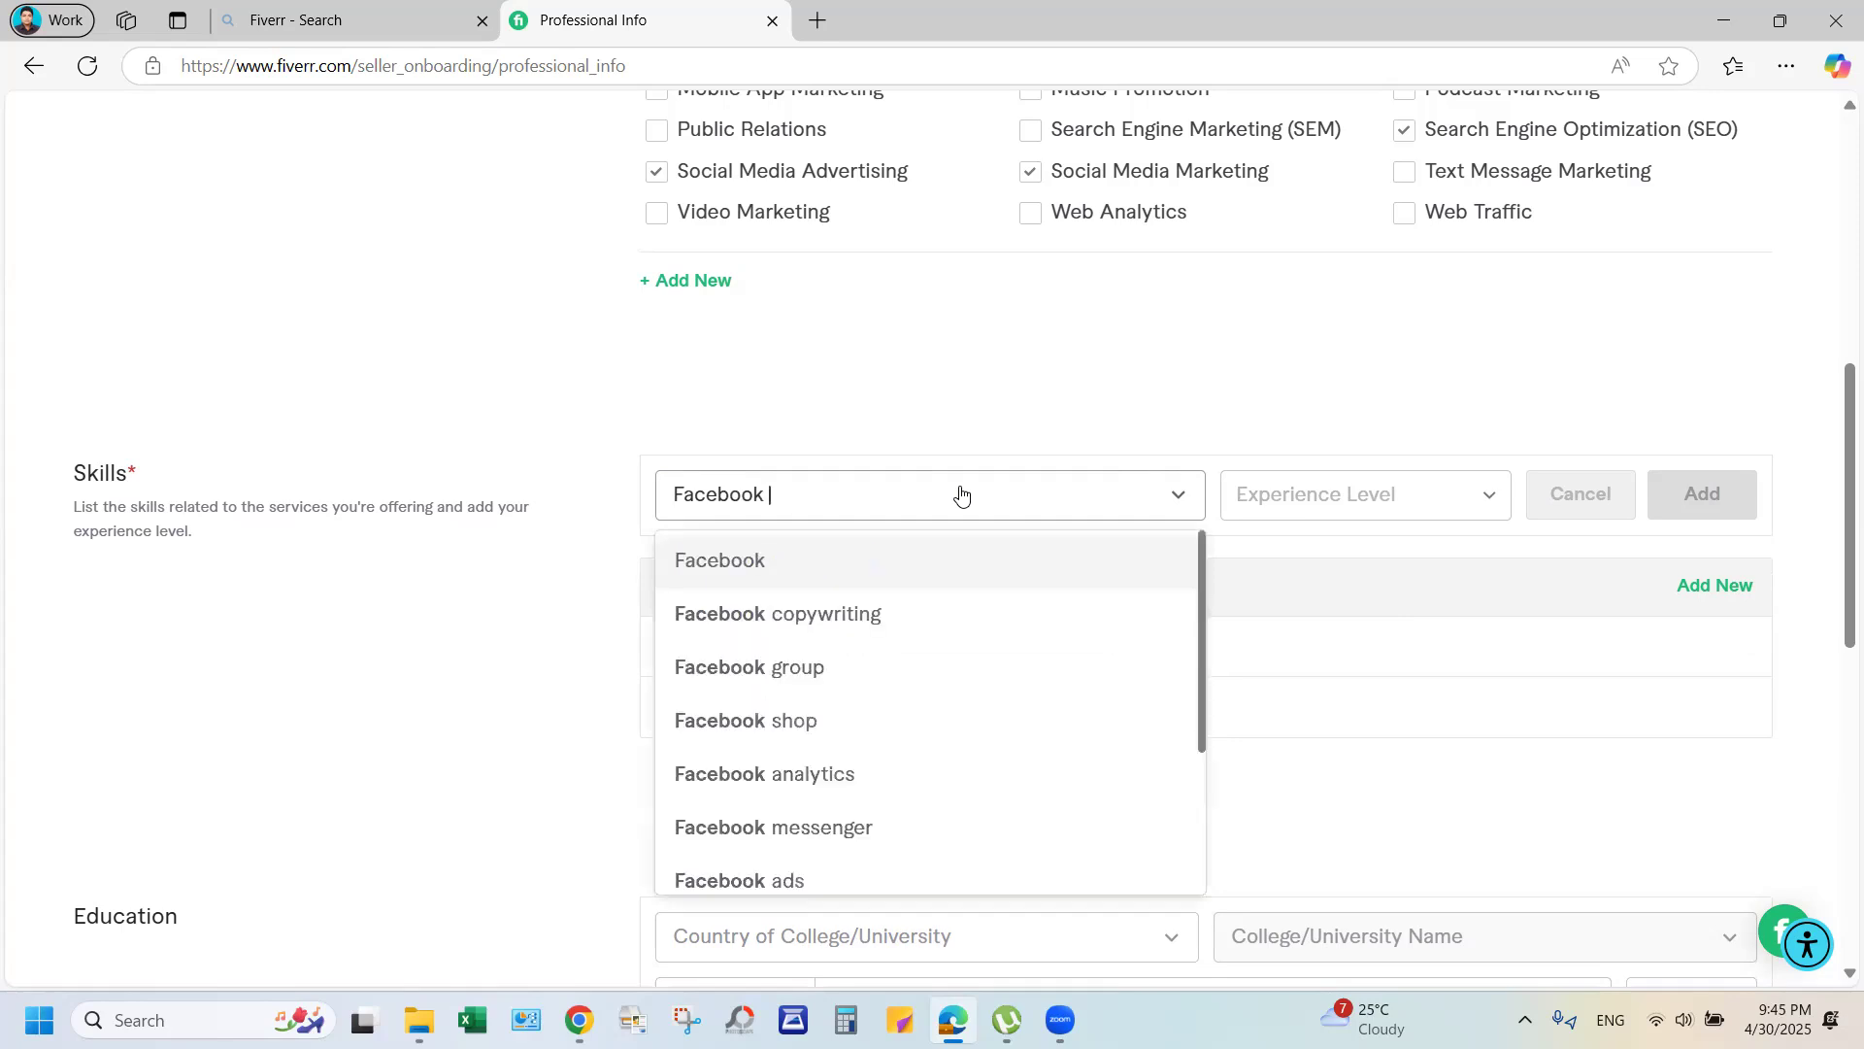
text(ma)
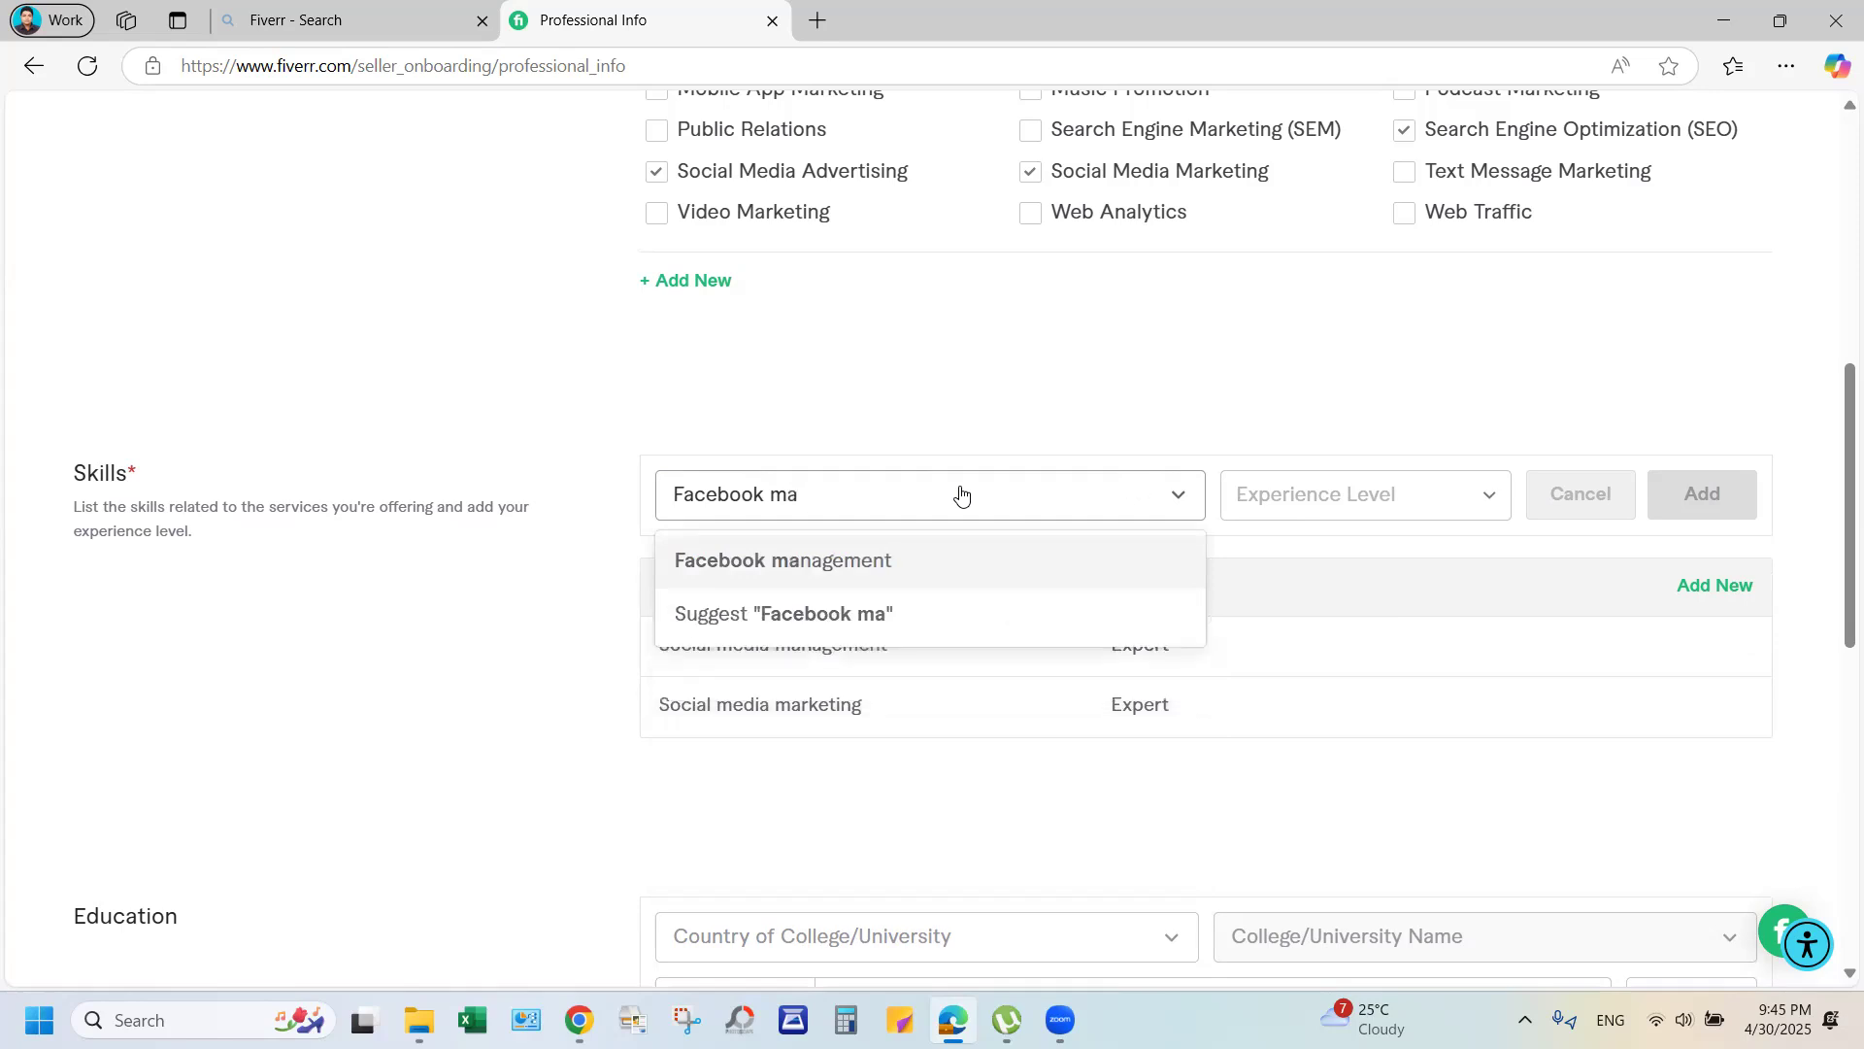
click(830, 567)
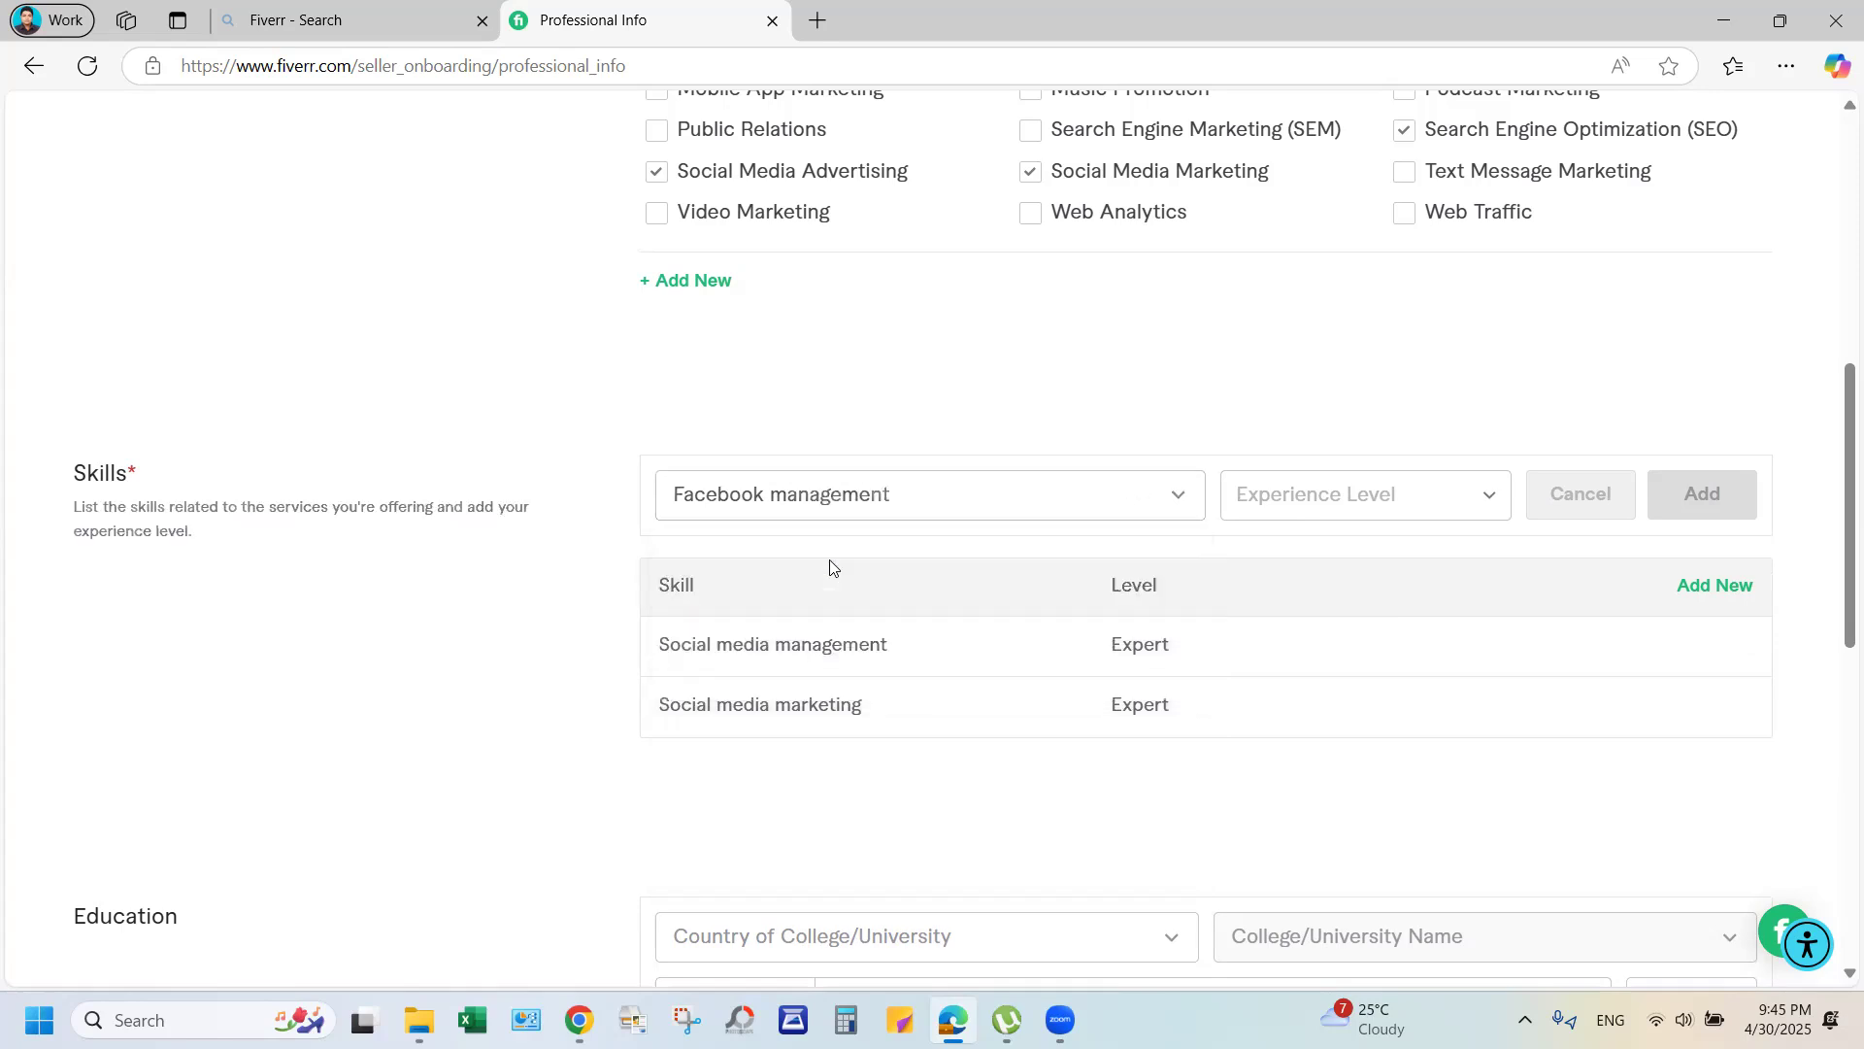
click(1432, 510)
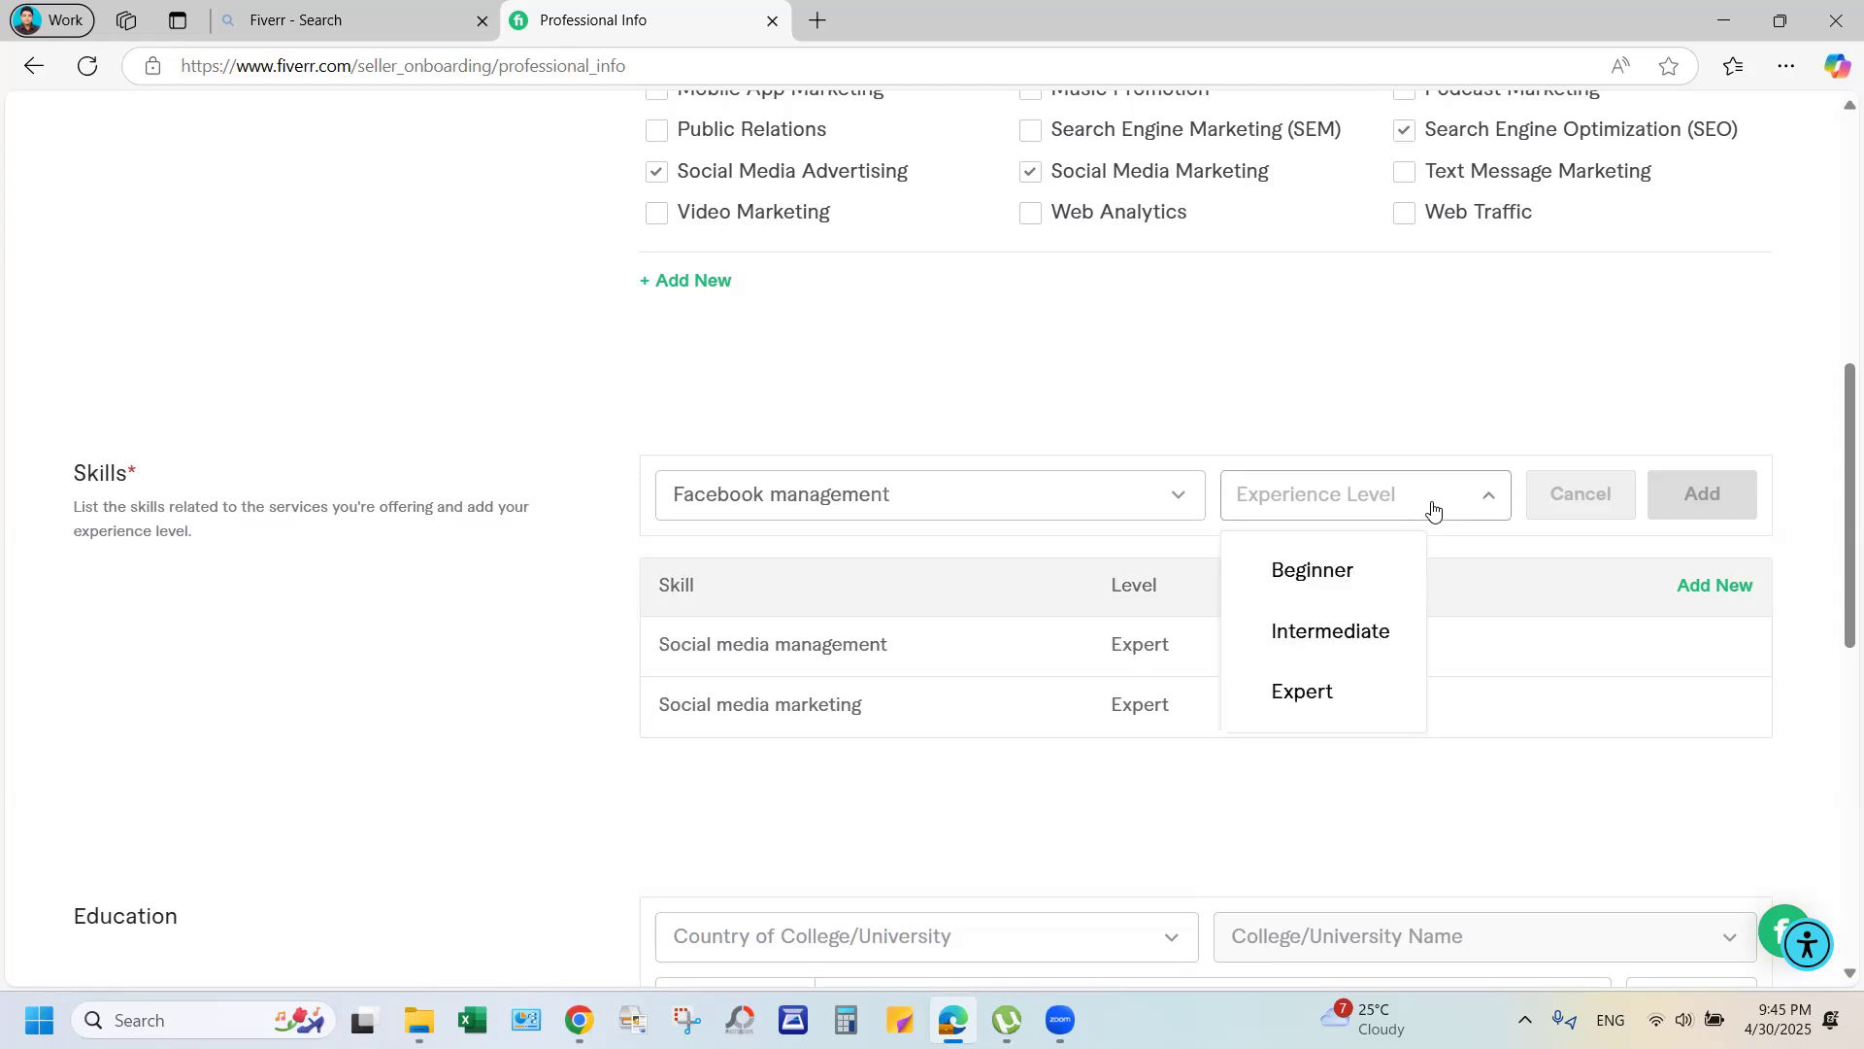
click(1306, 691)
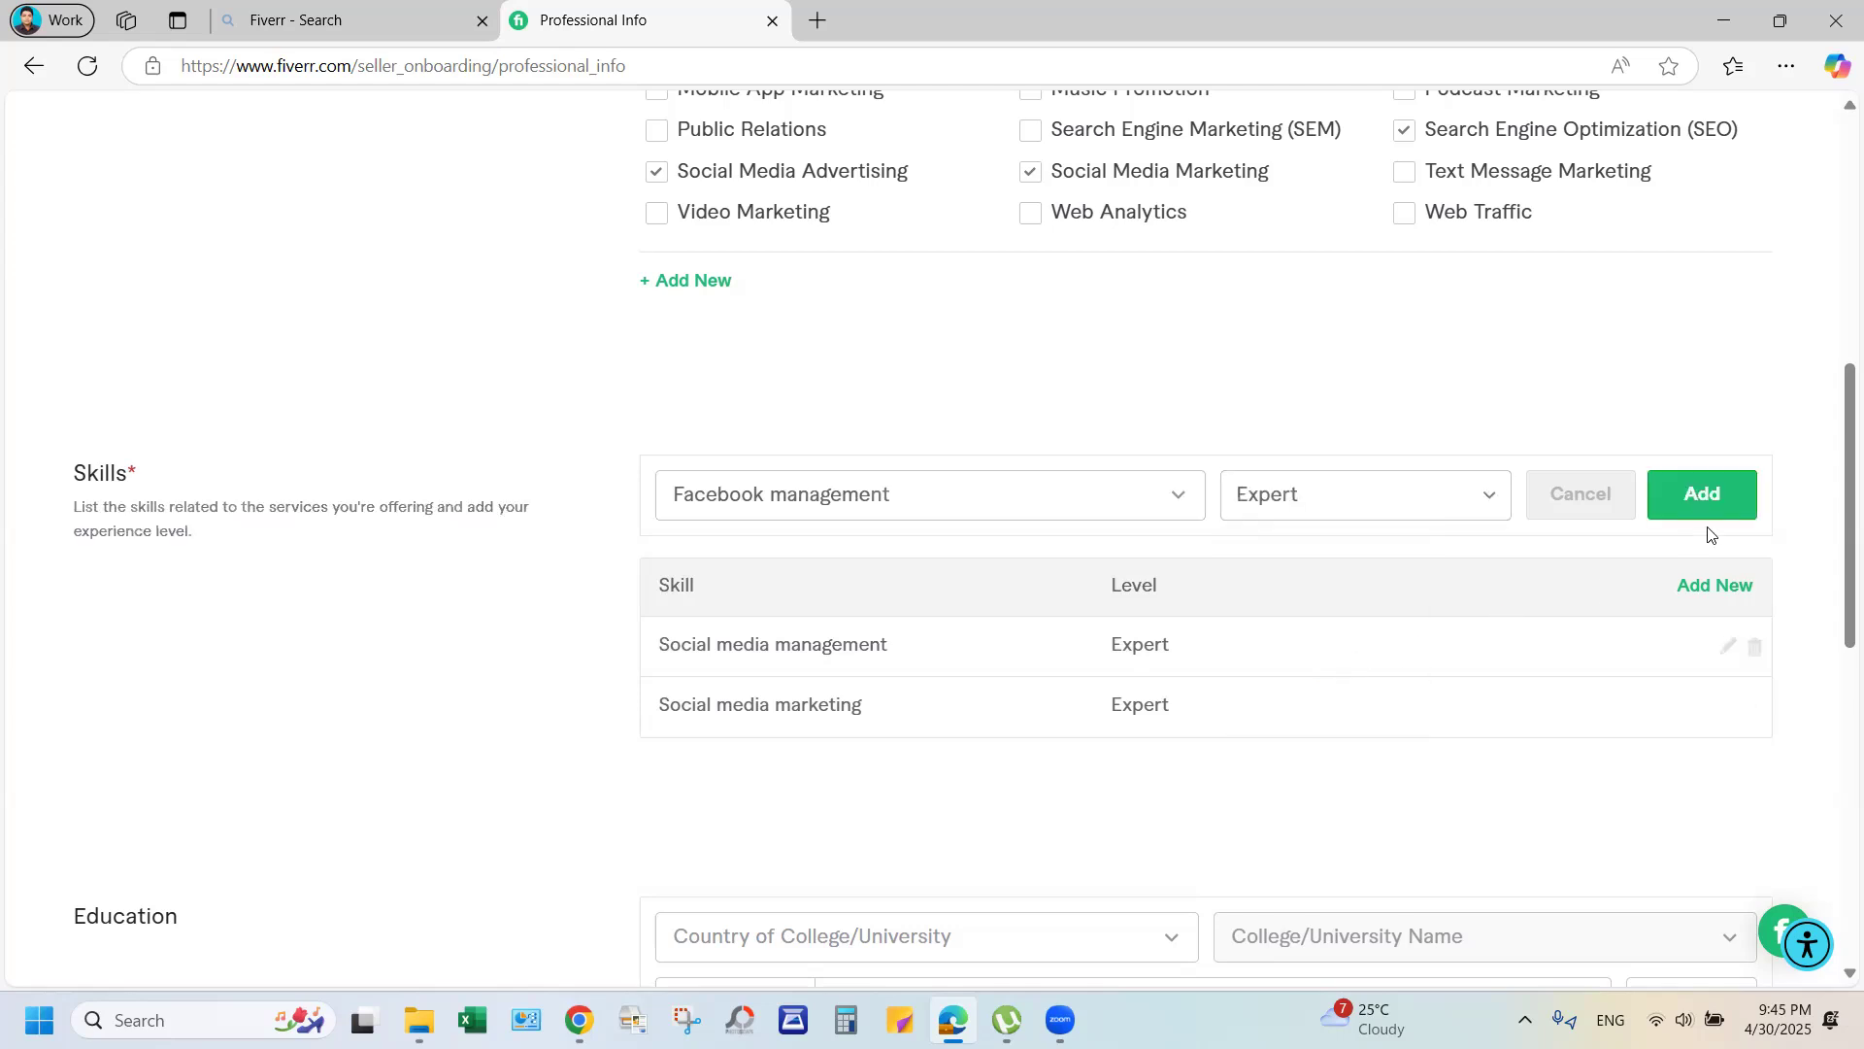
click(1705, 495)
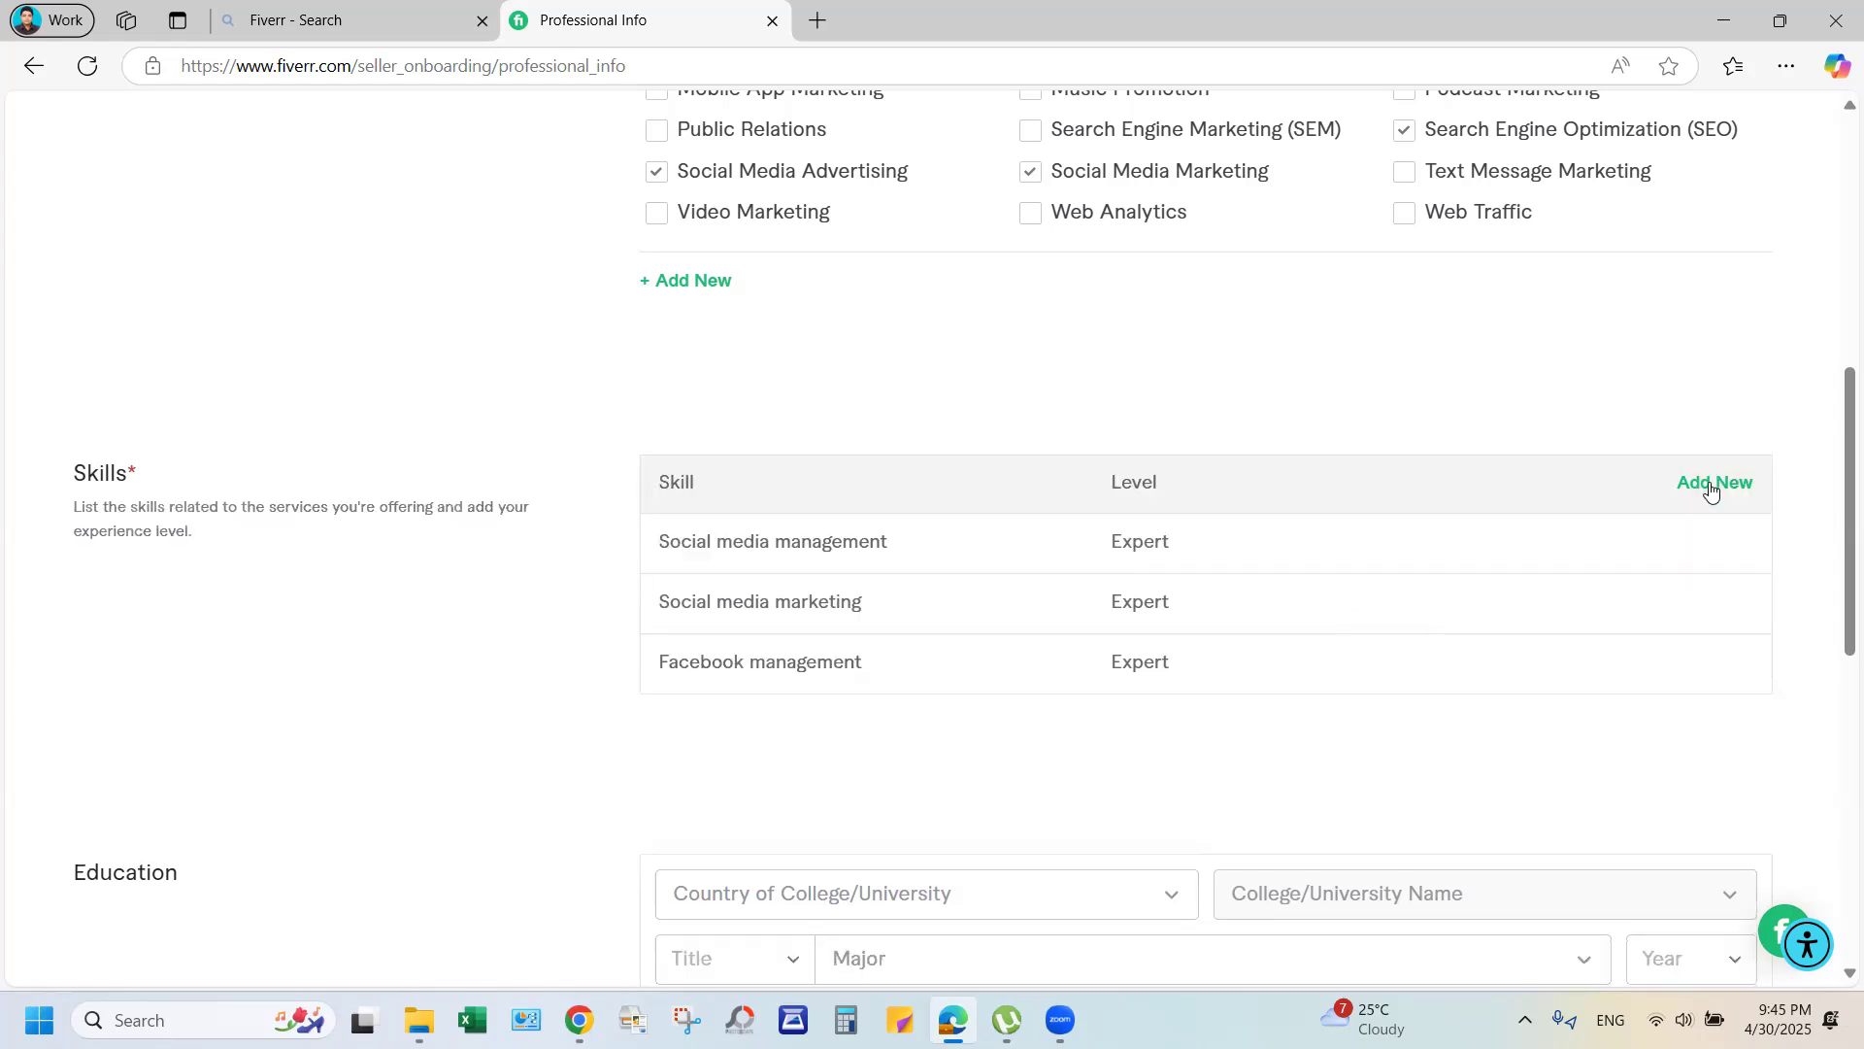
click(1709, 488)
Add the Facebook ads skill at Expert level.
click(1014, 503)
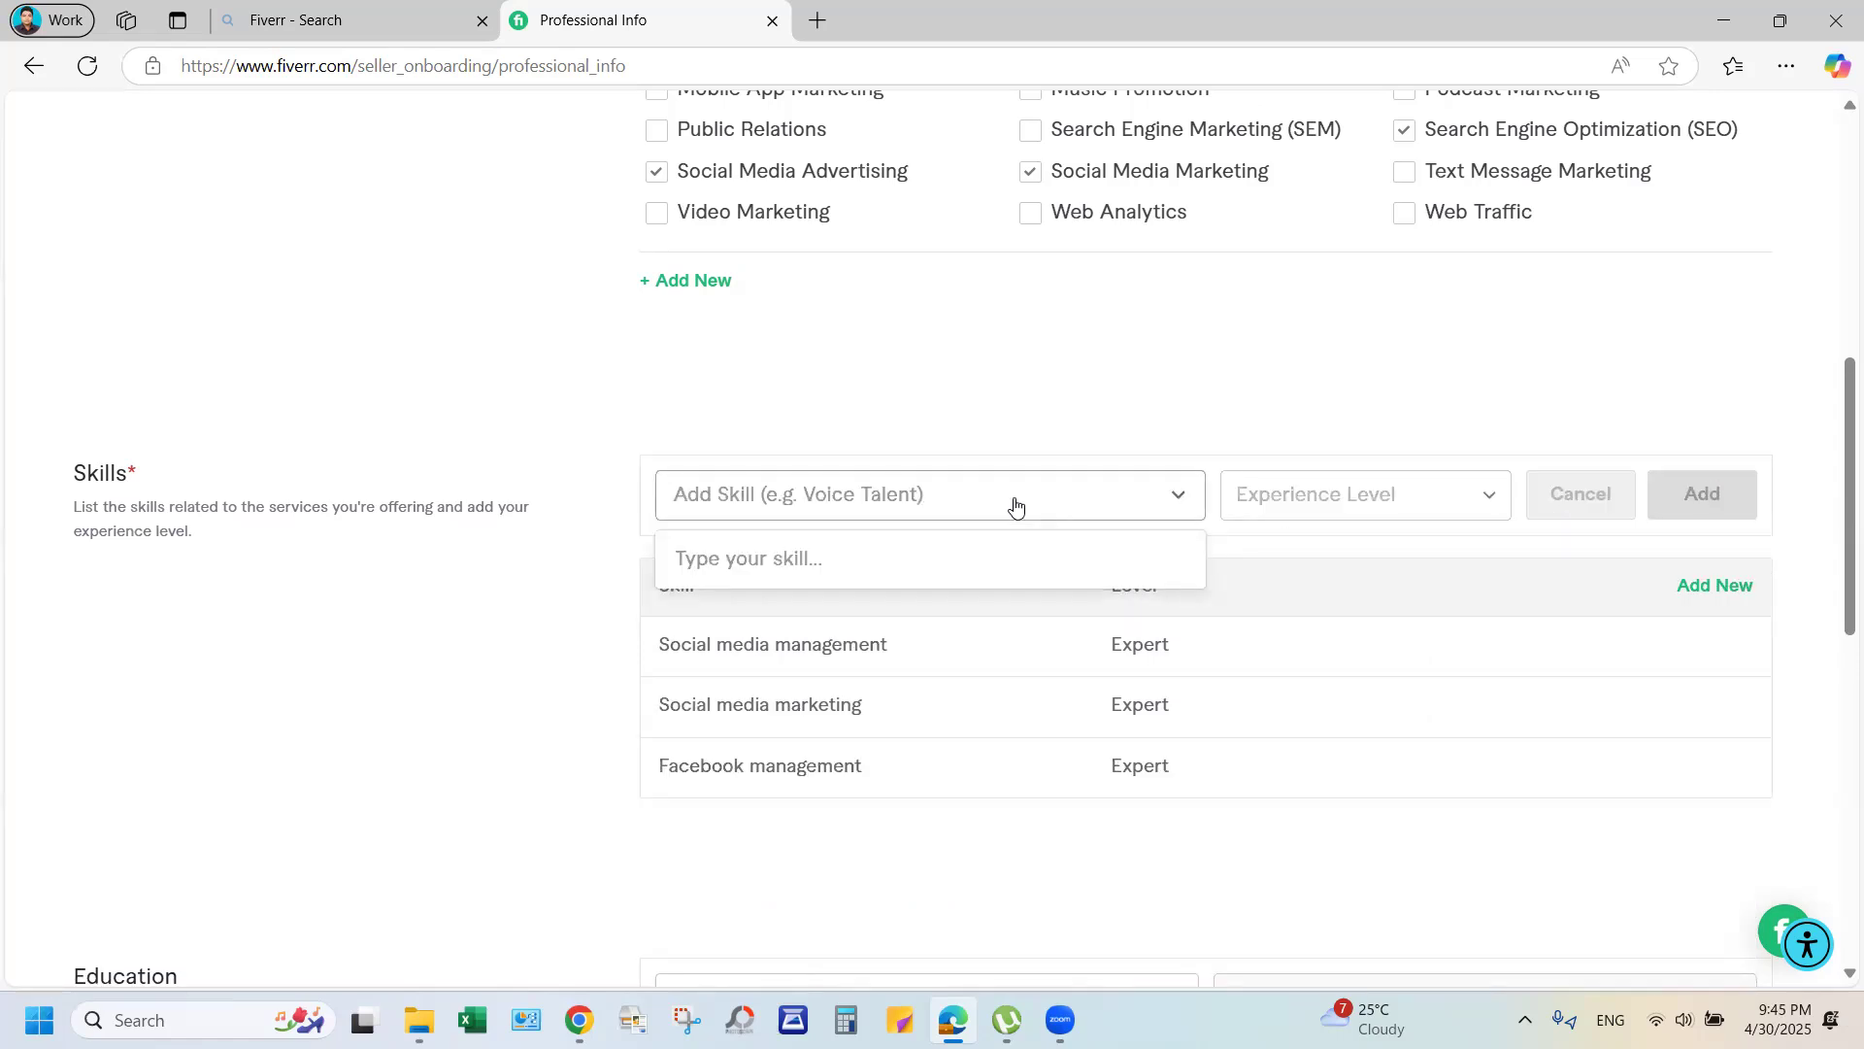
text(face)
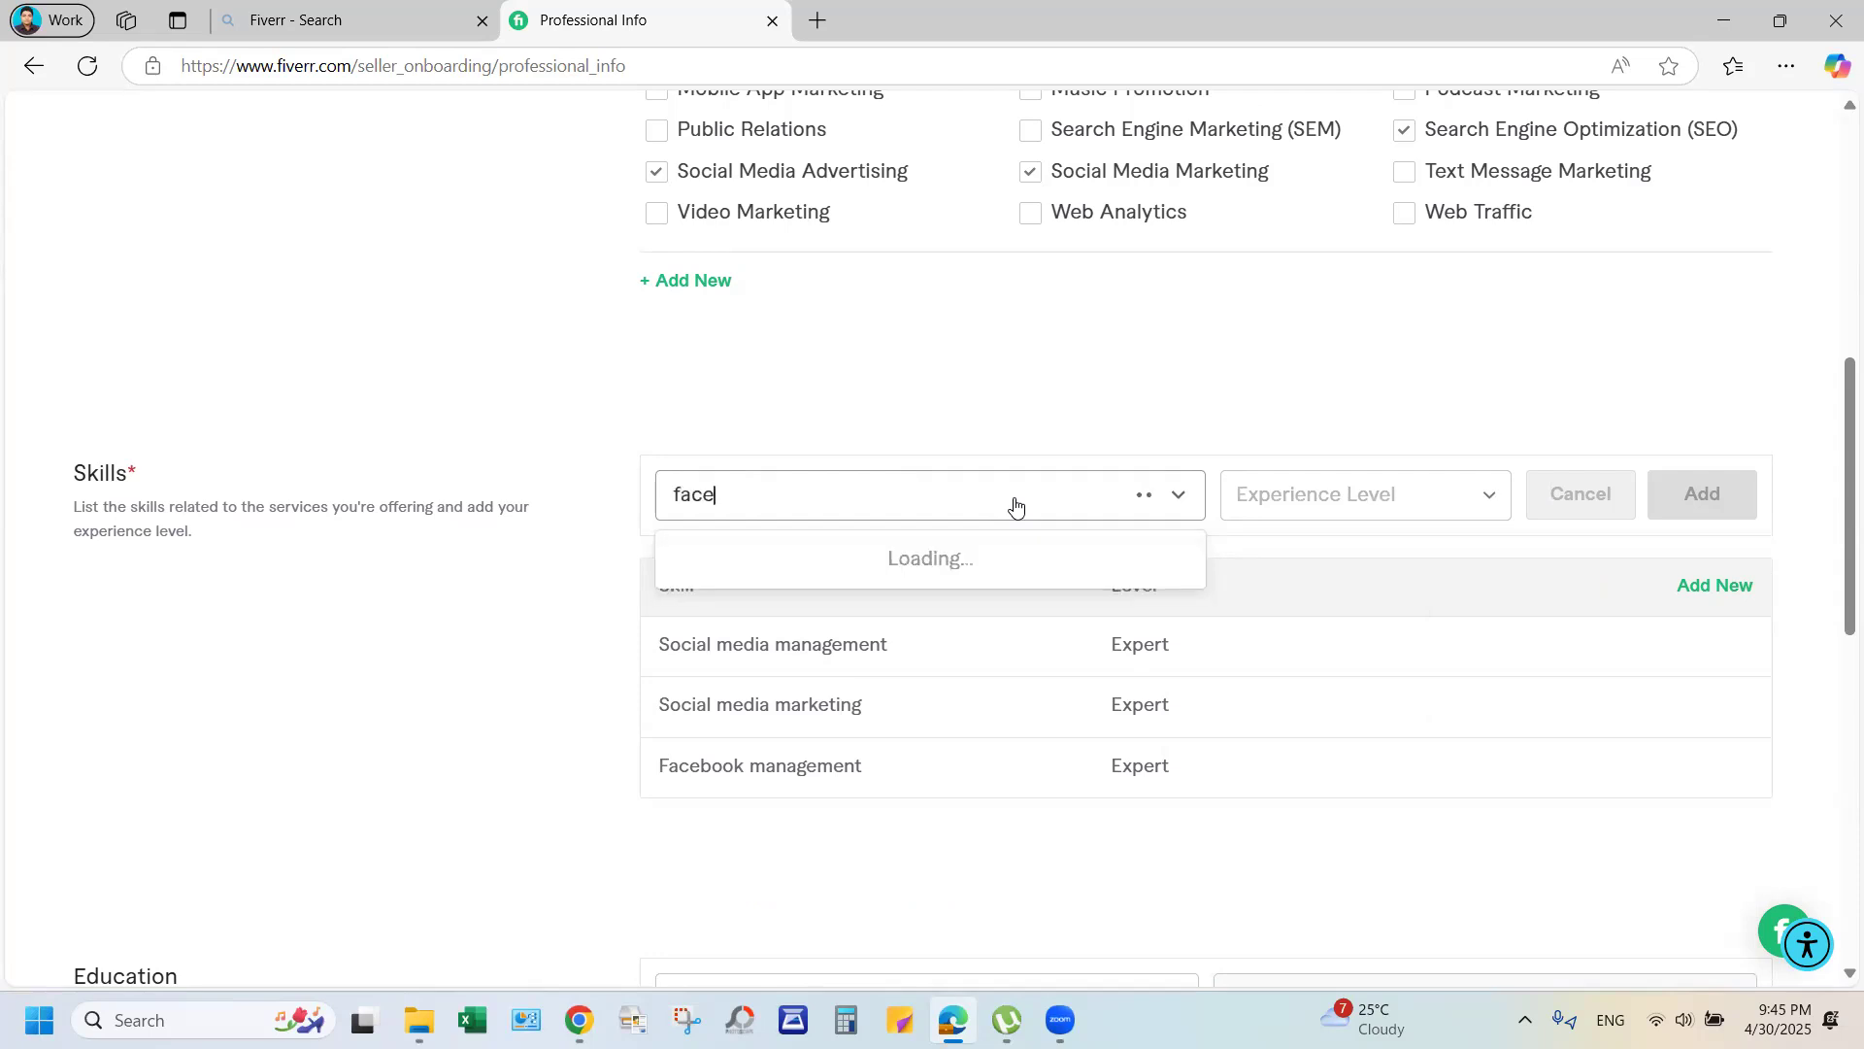
text(book a)
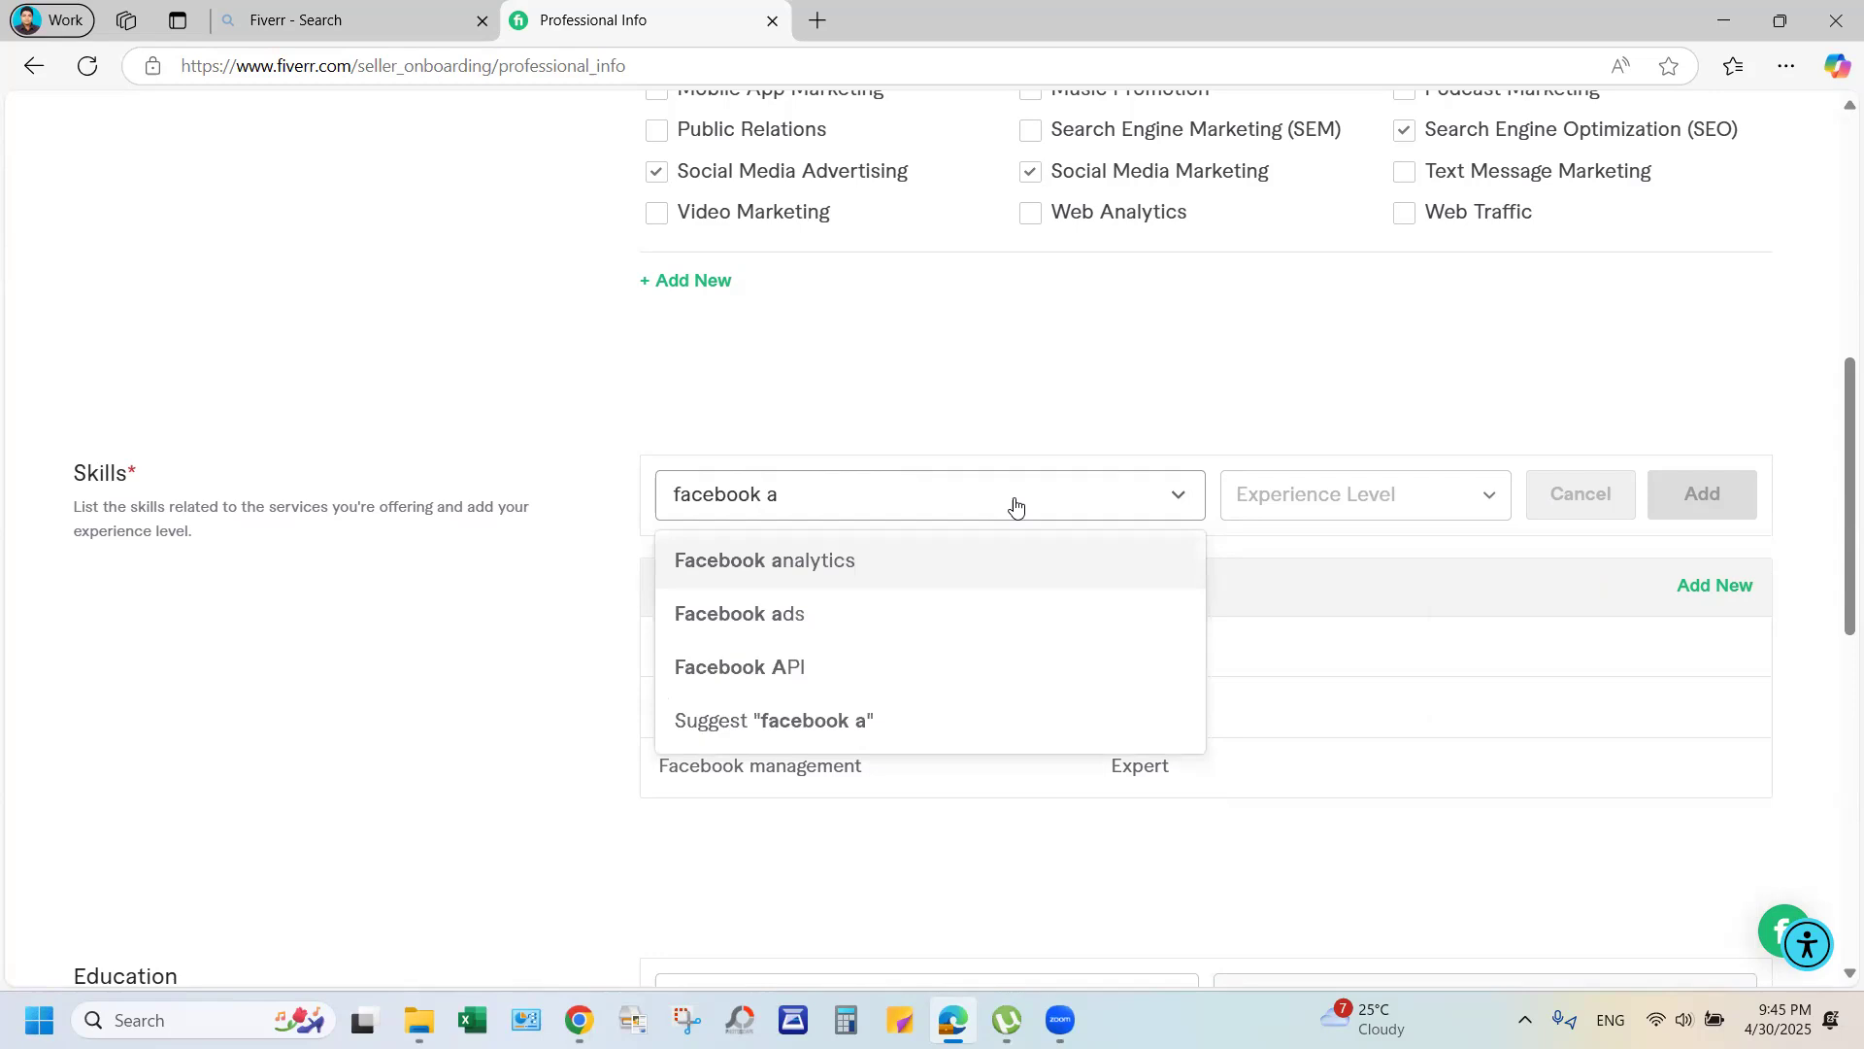
text(d )
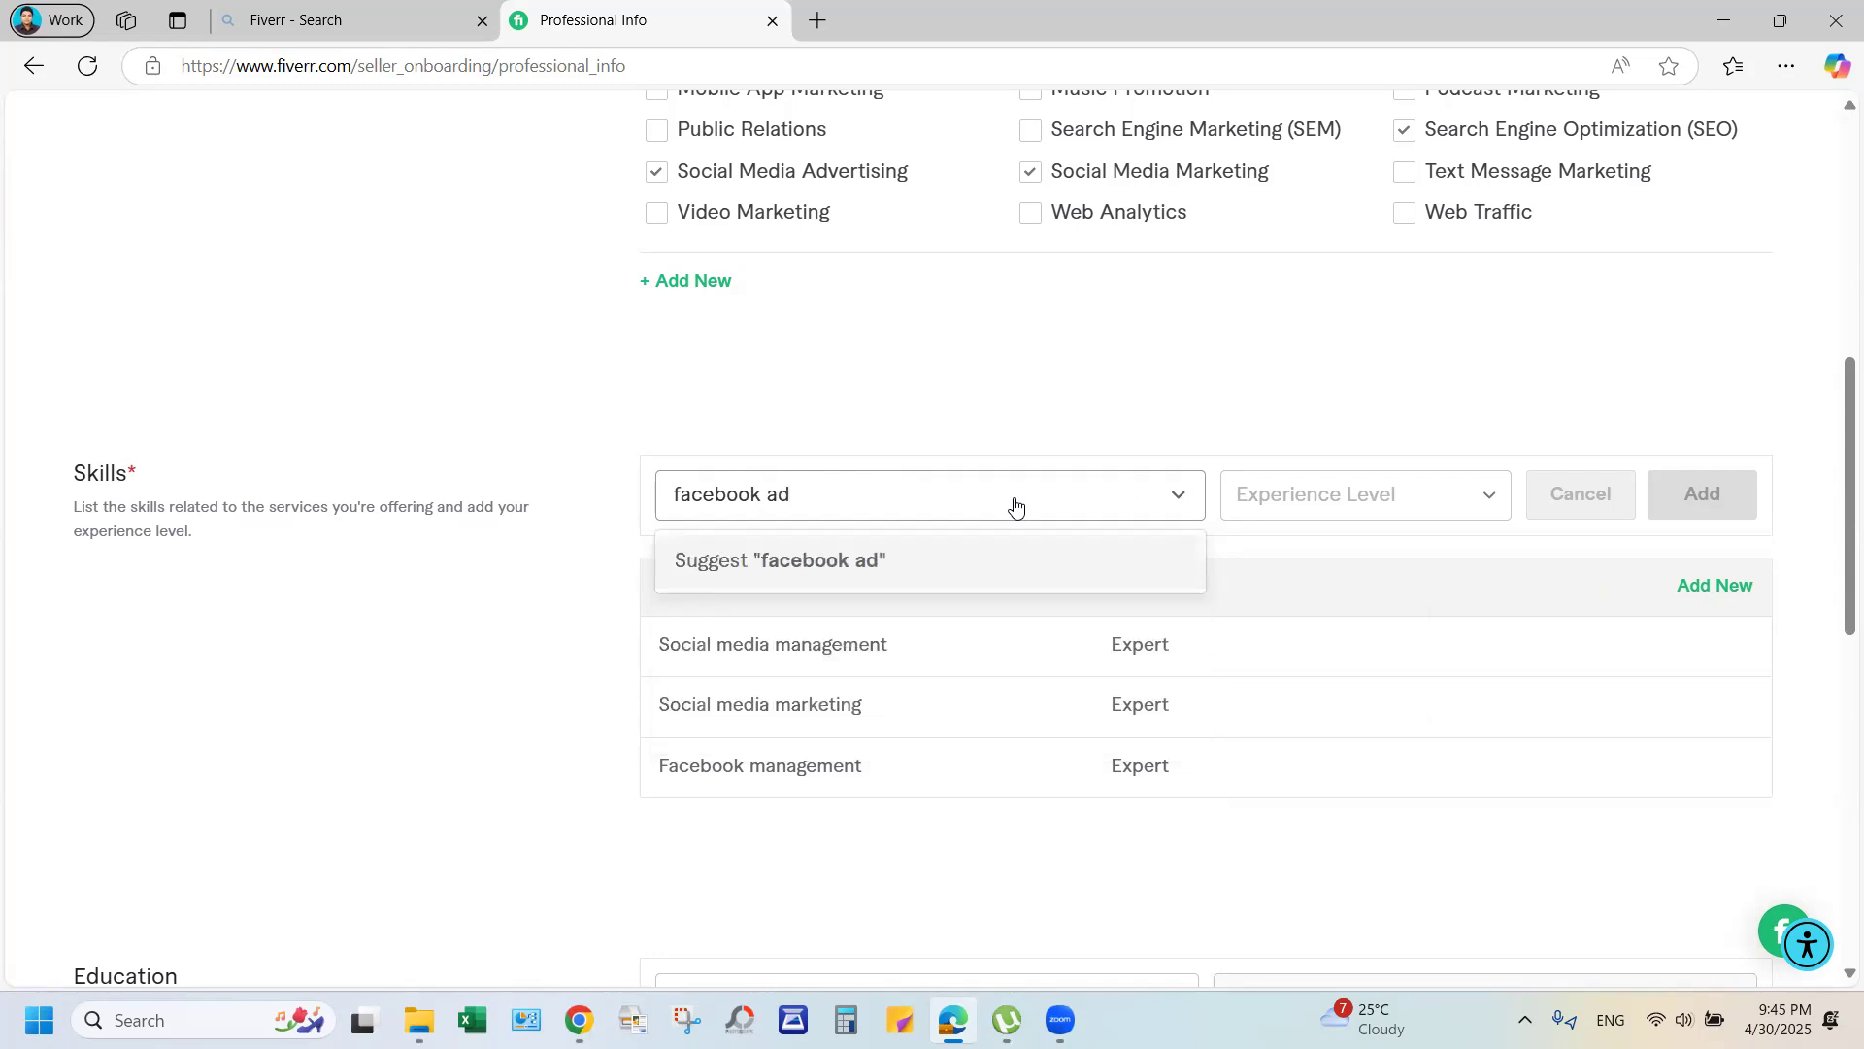
text(ca)
key(BackSpace)
key(BackSpace)
key(BackSpace)
key(BackSpace)
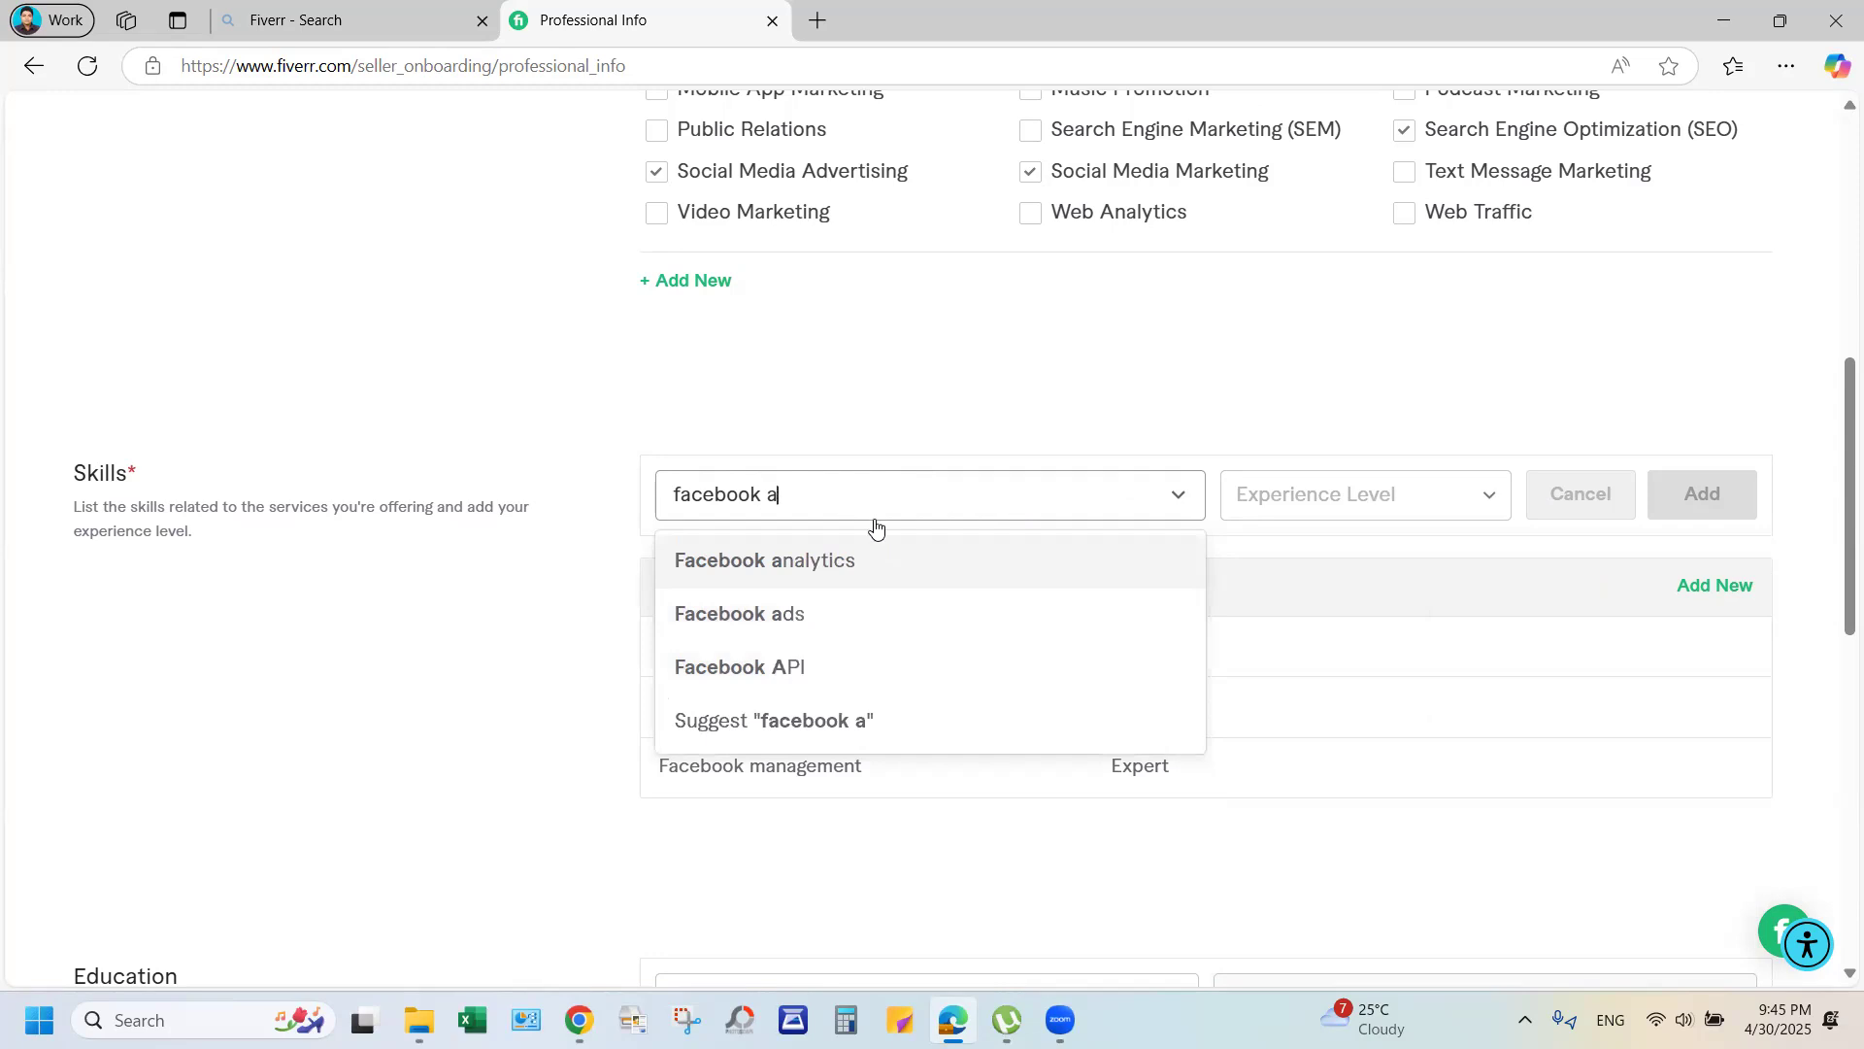
click(728, 615)
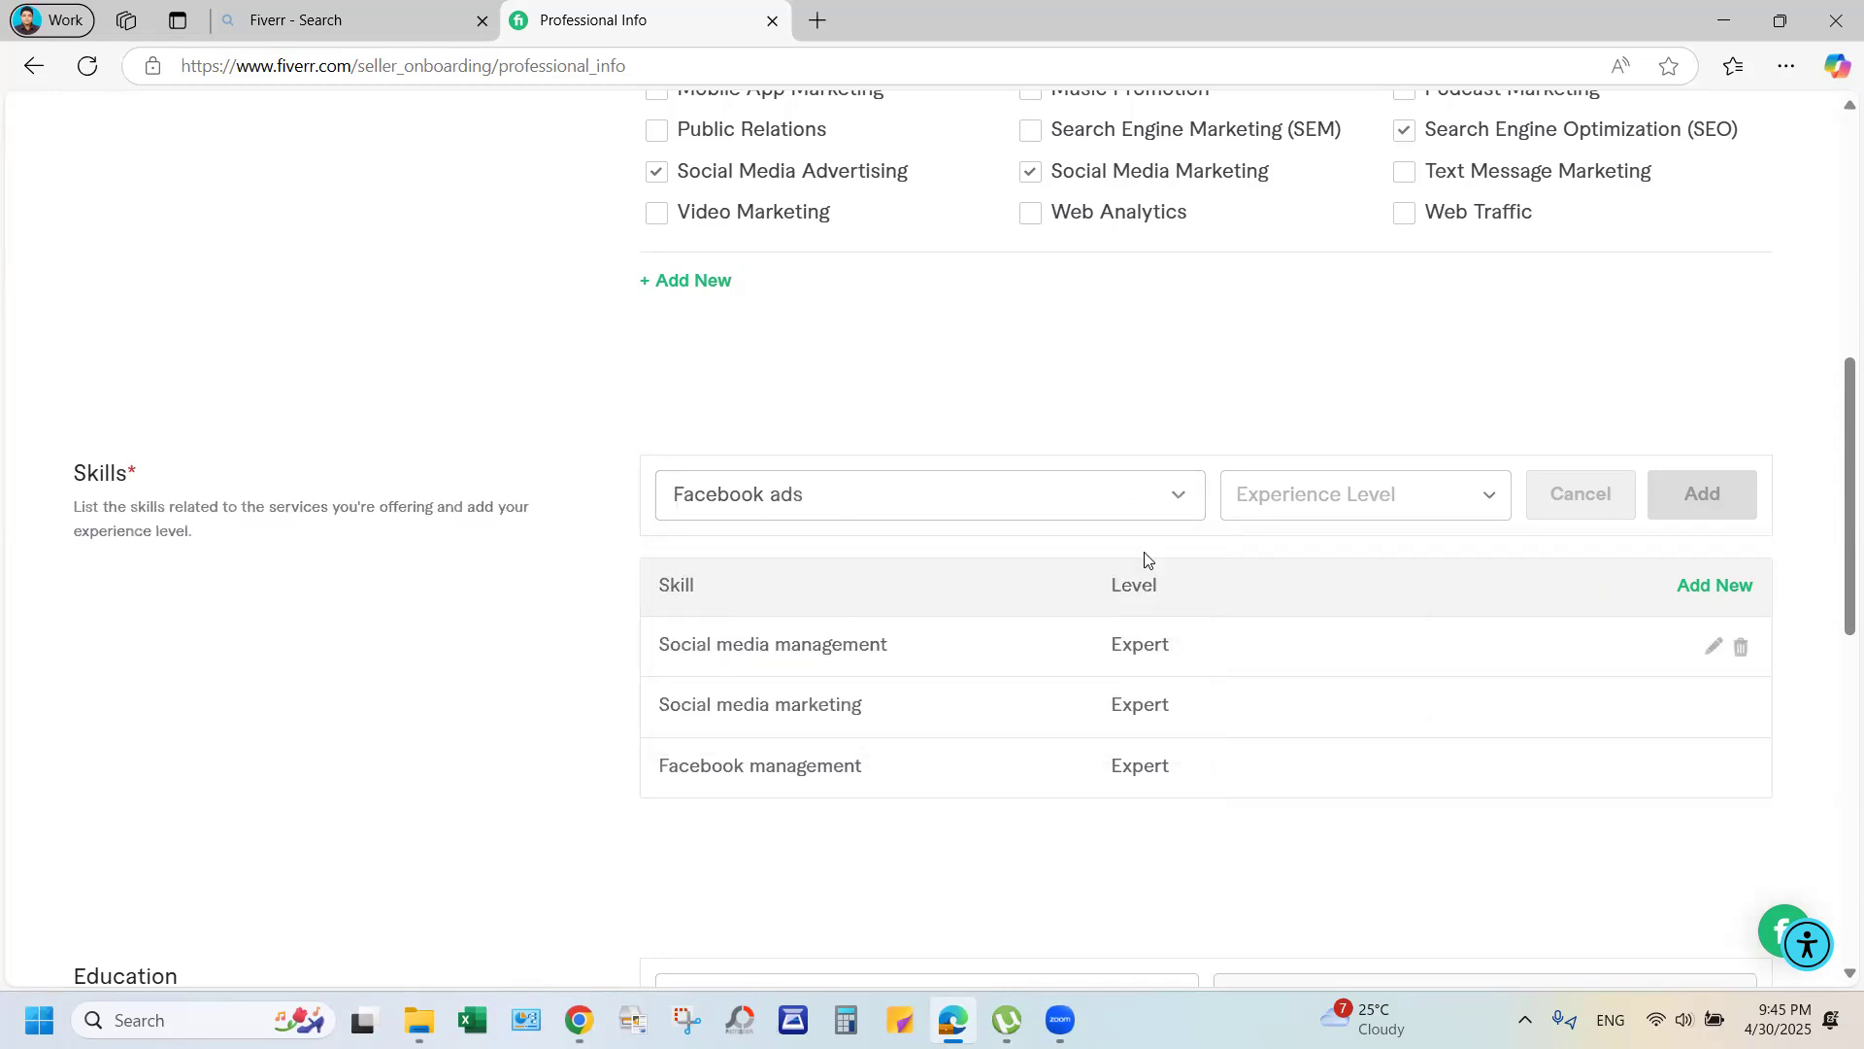
click(1354, 502)
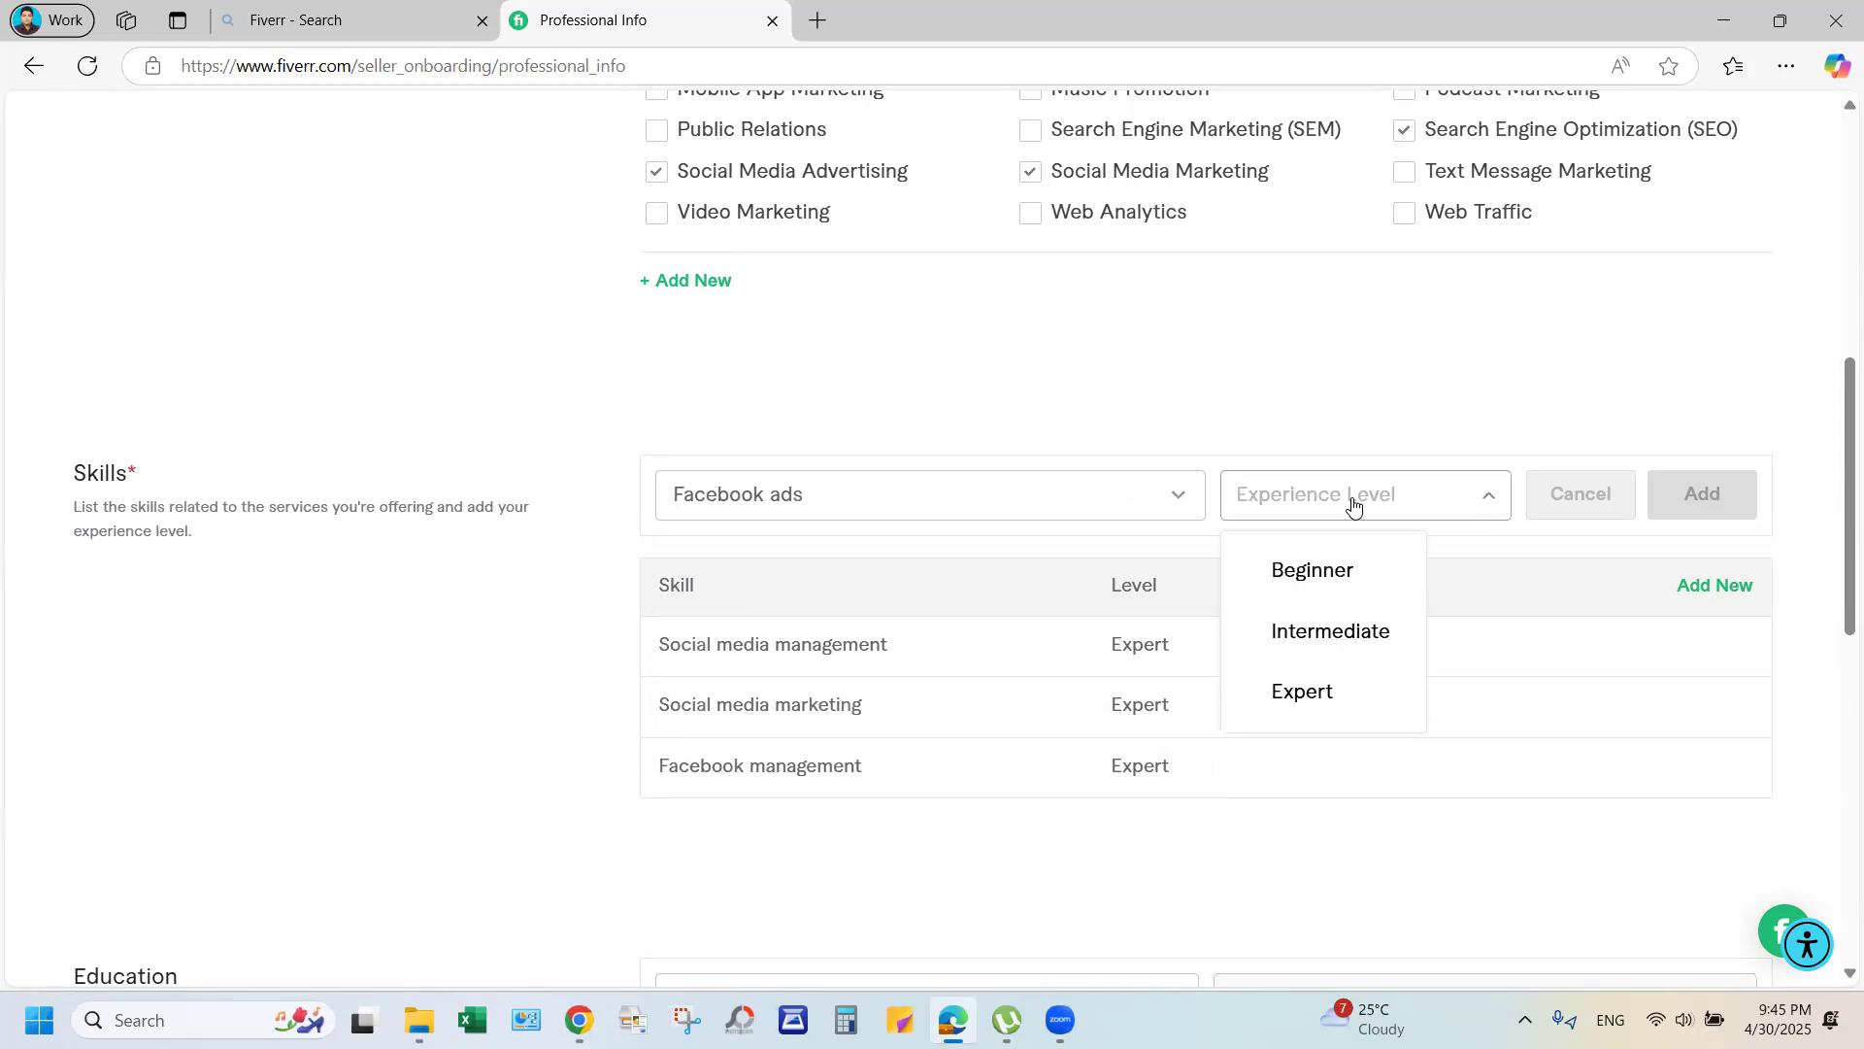
click(1315, 687)
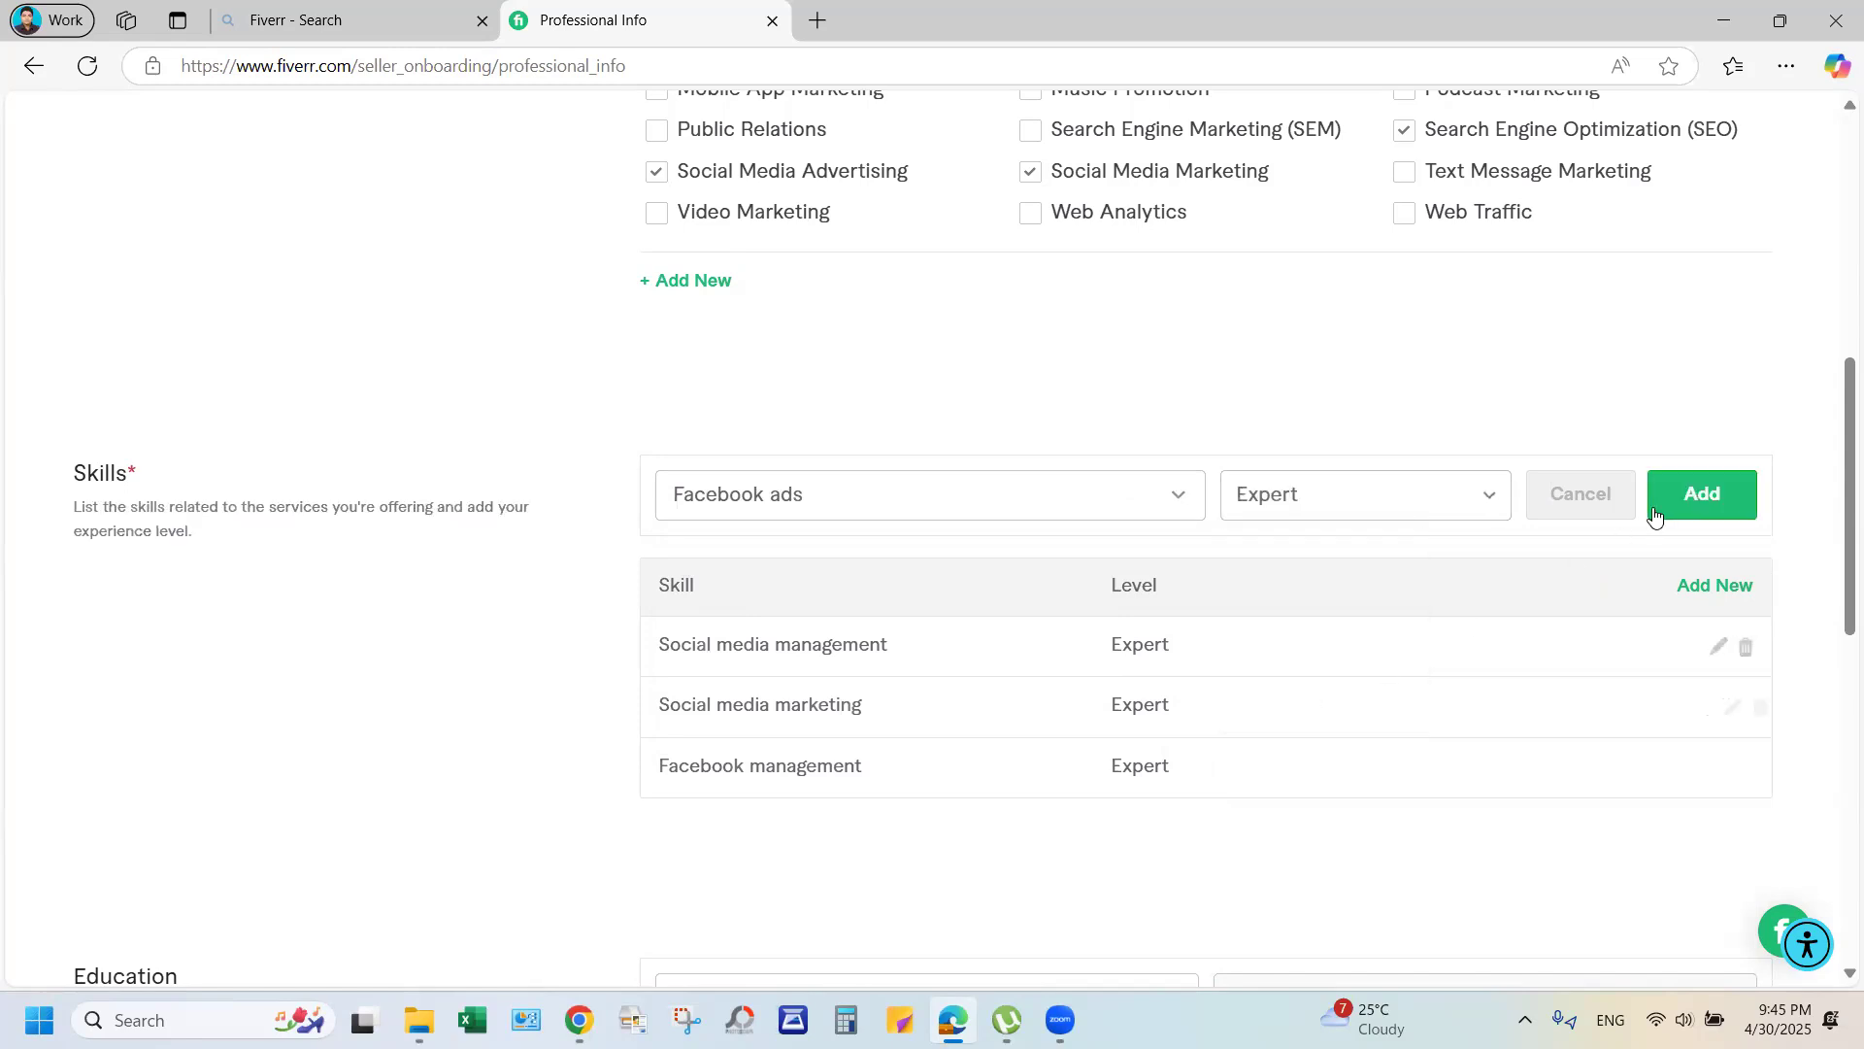
click(1684, 491)
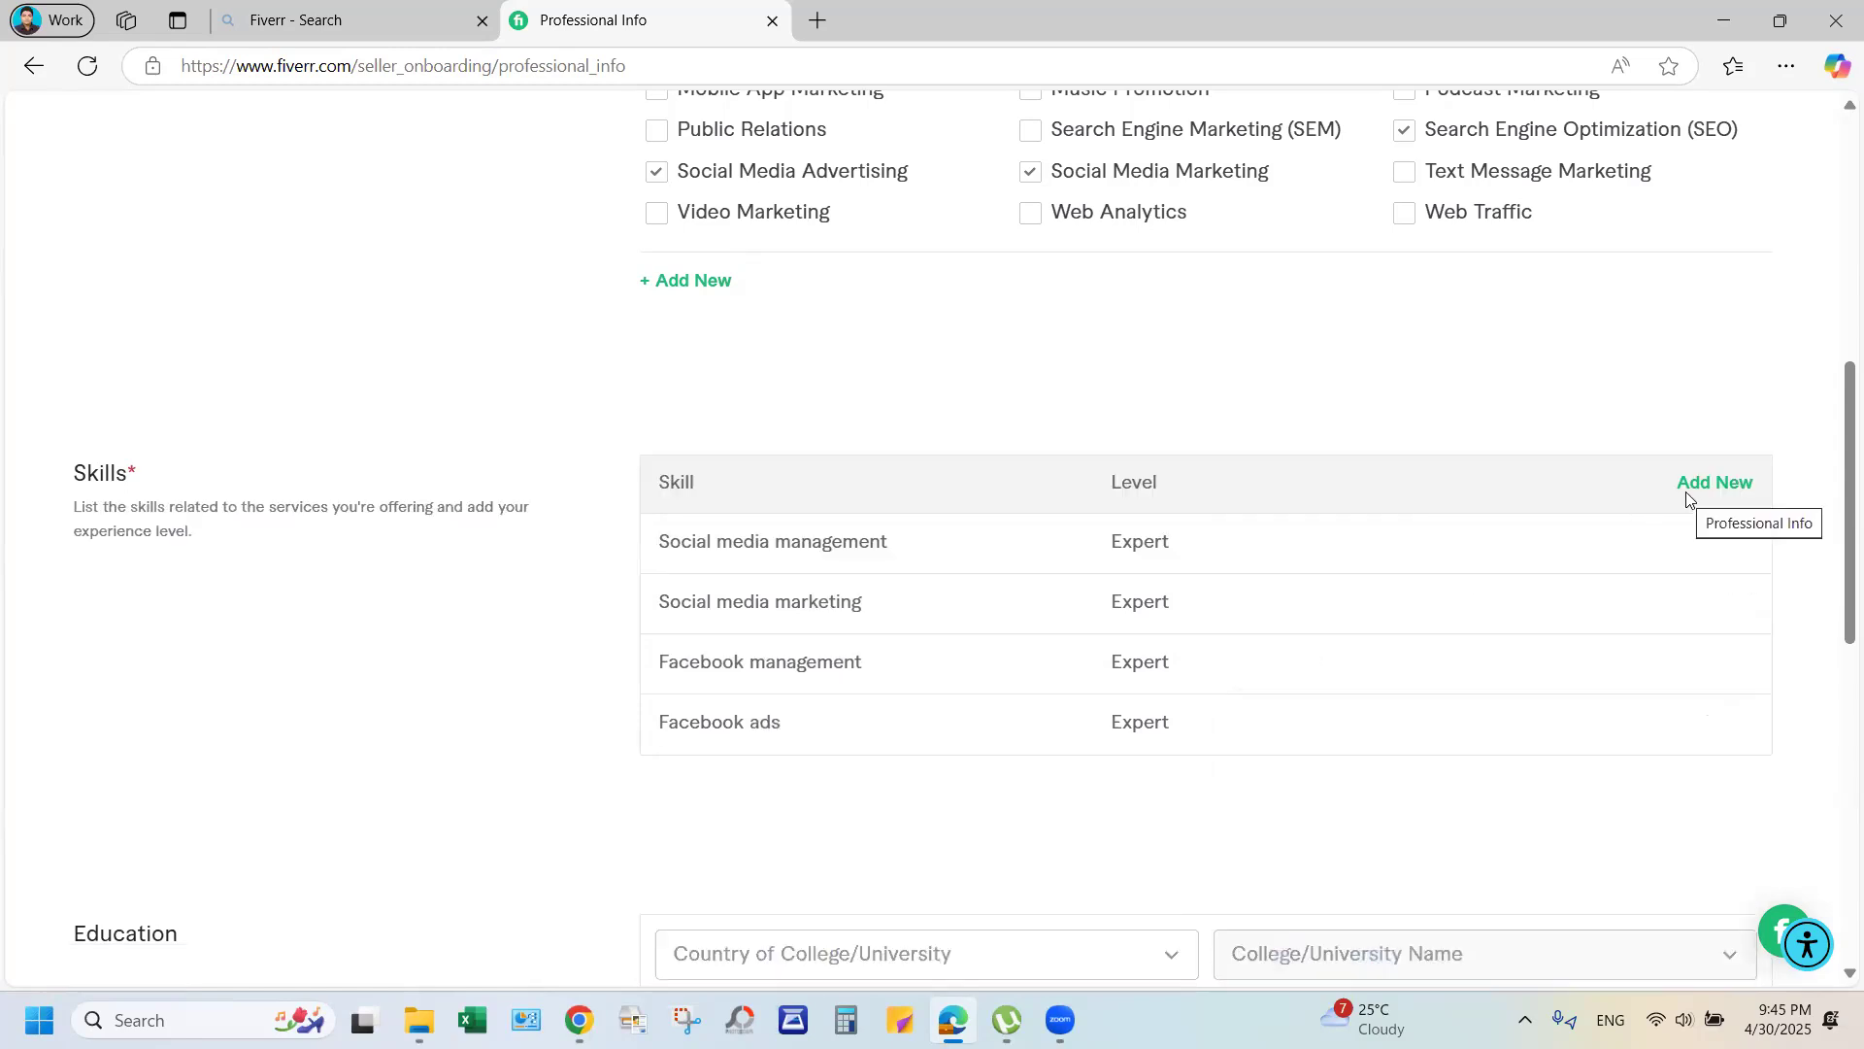
Add the Linkedin skill at Expert level.
click(1699, 484)
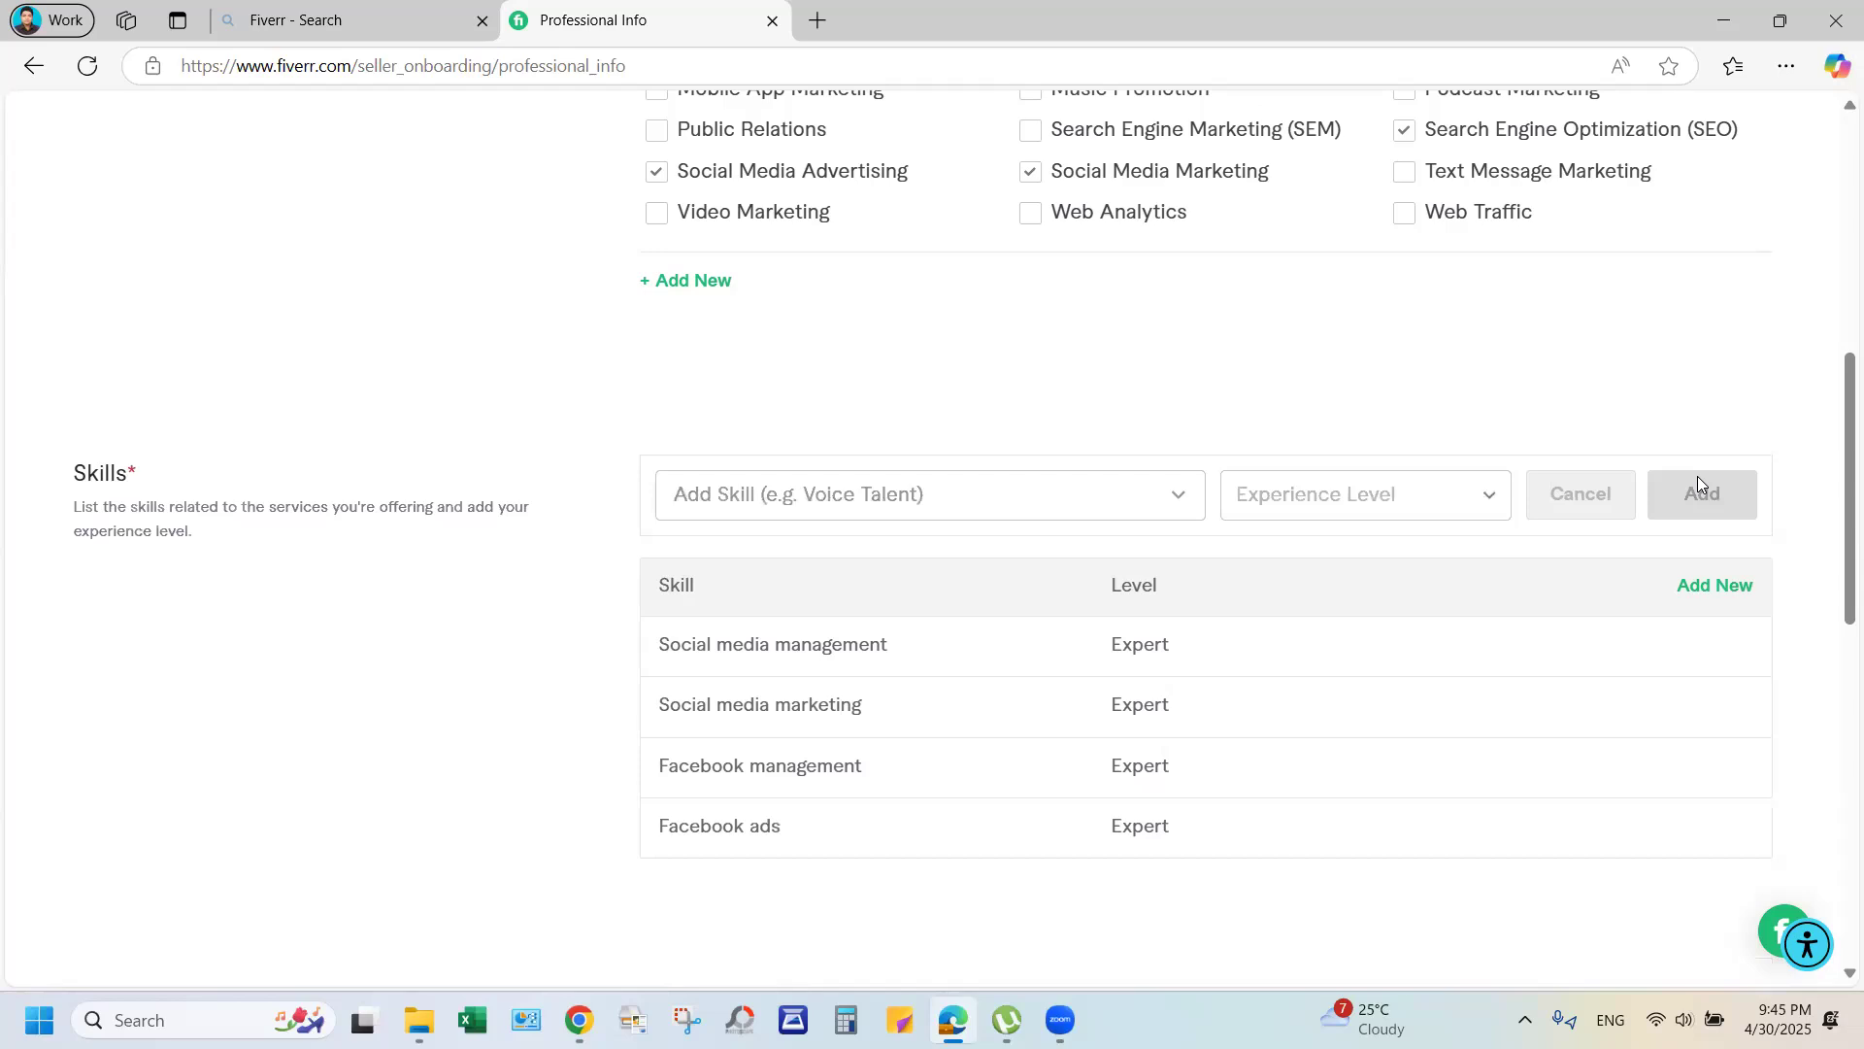
click(879, 496)
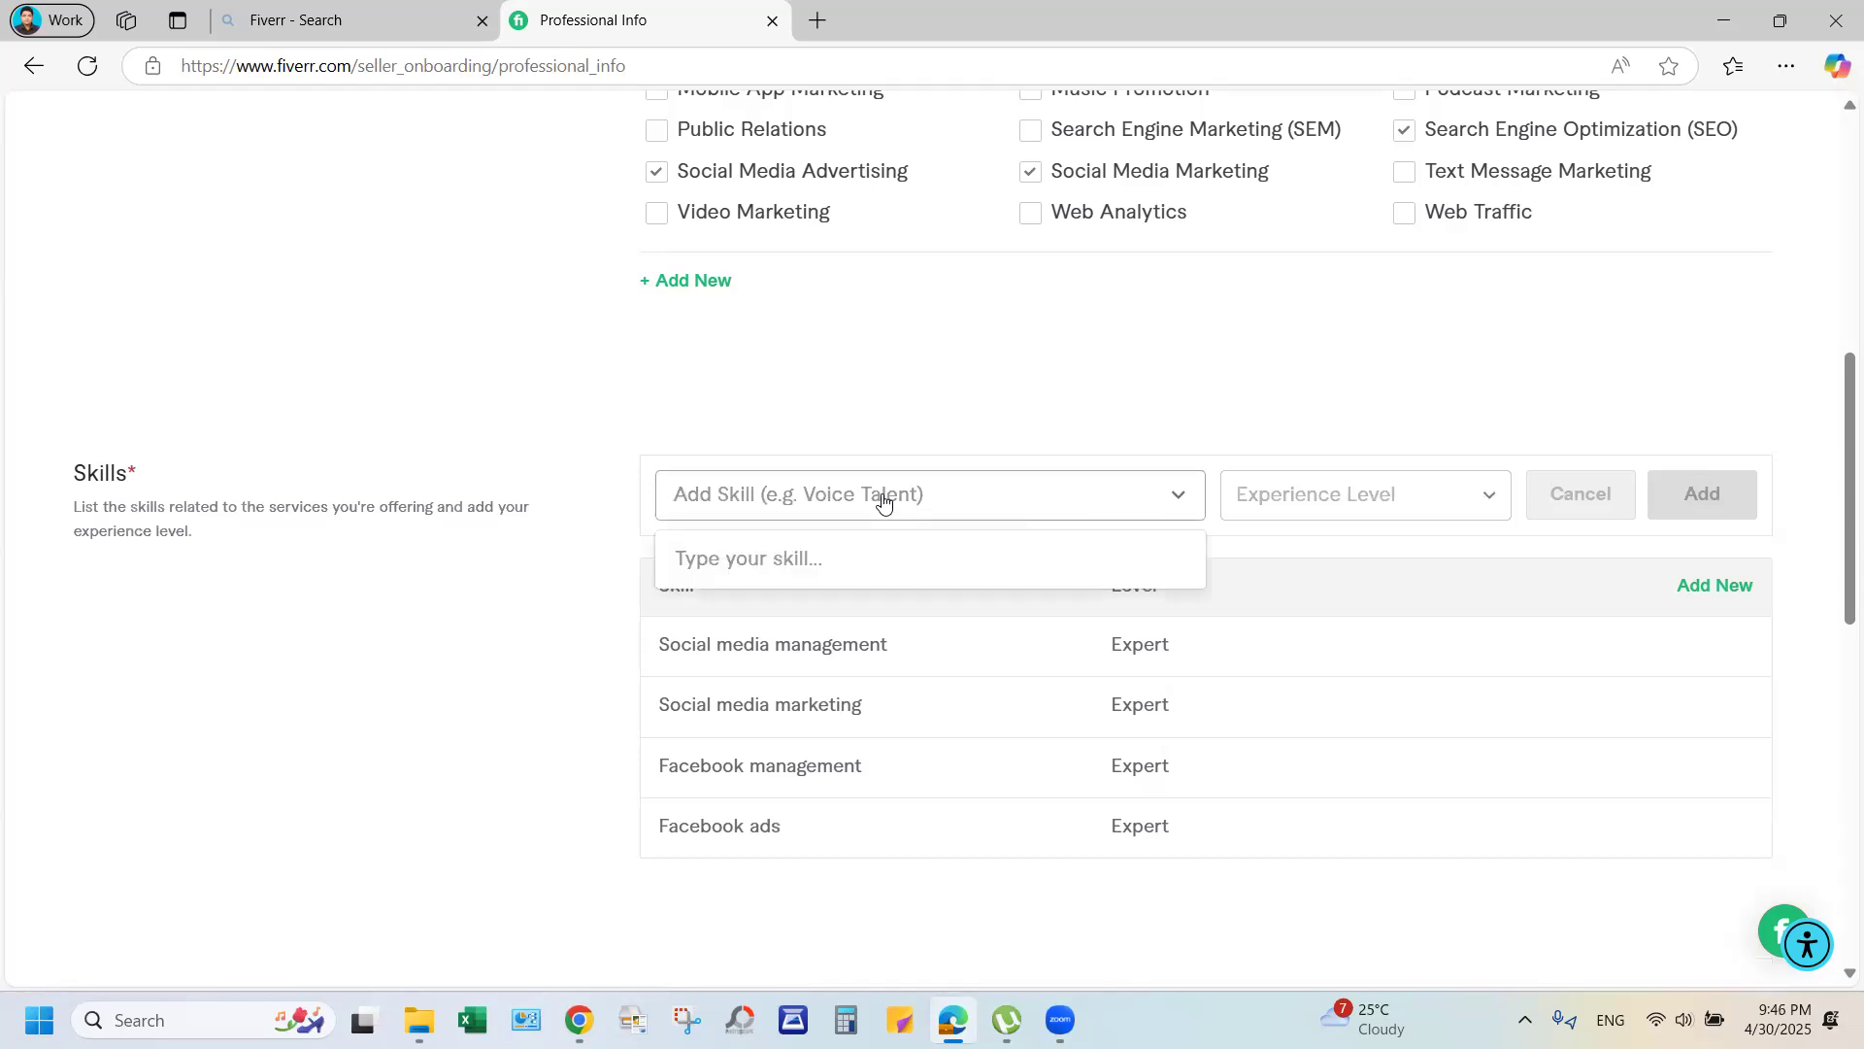
text(Linked)
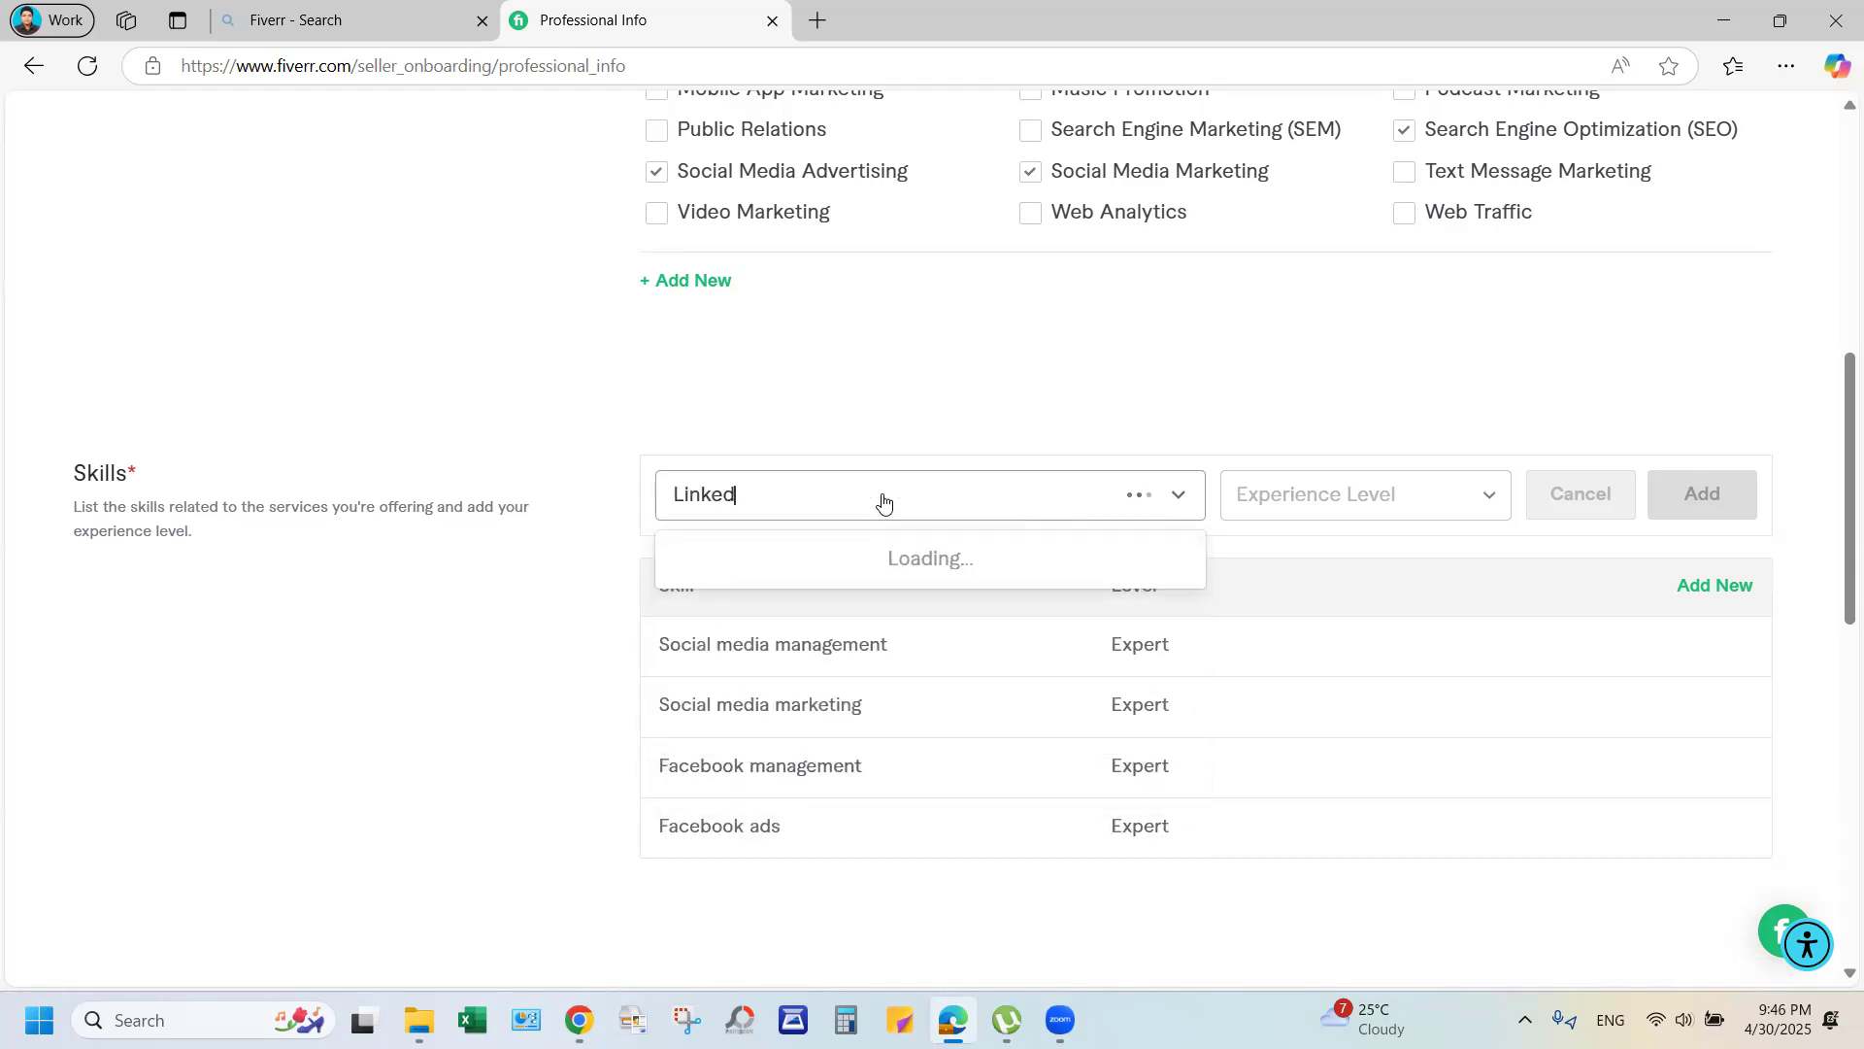
text(In)
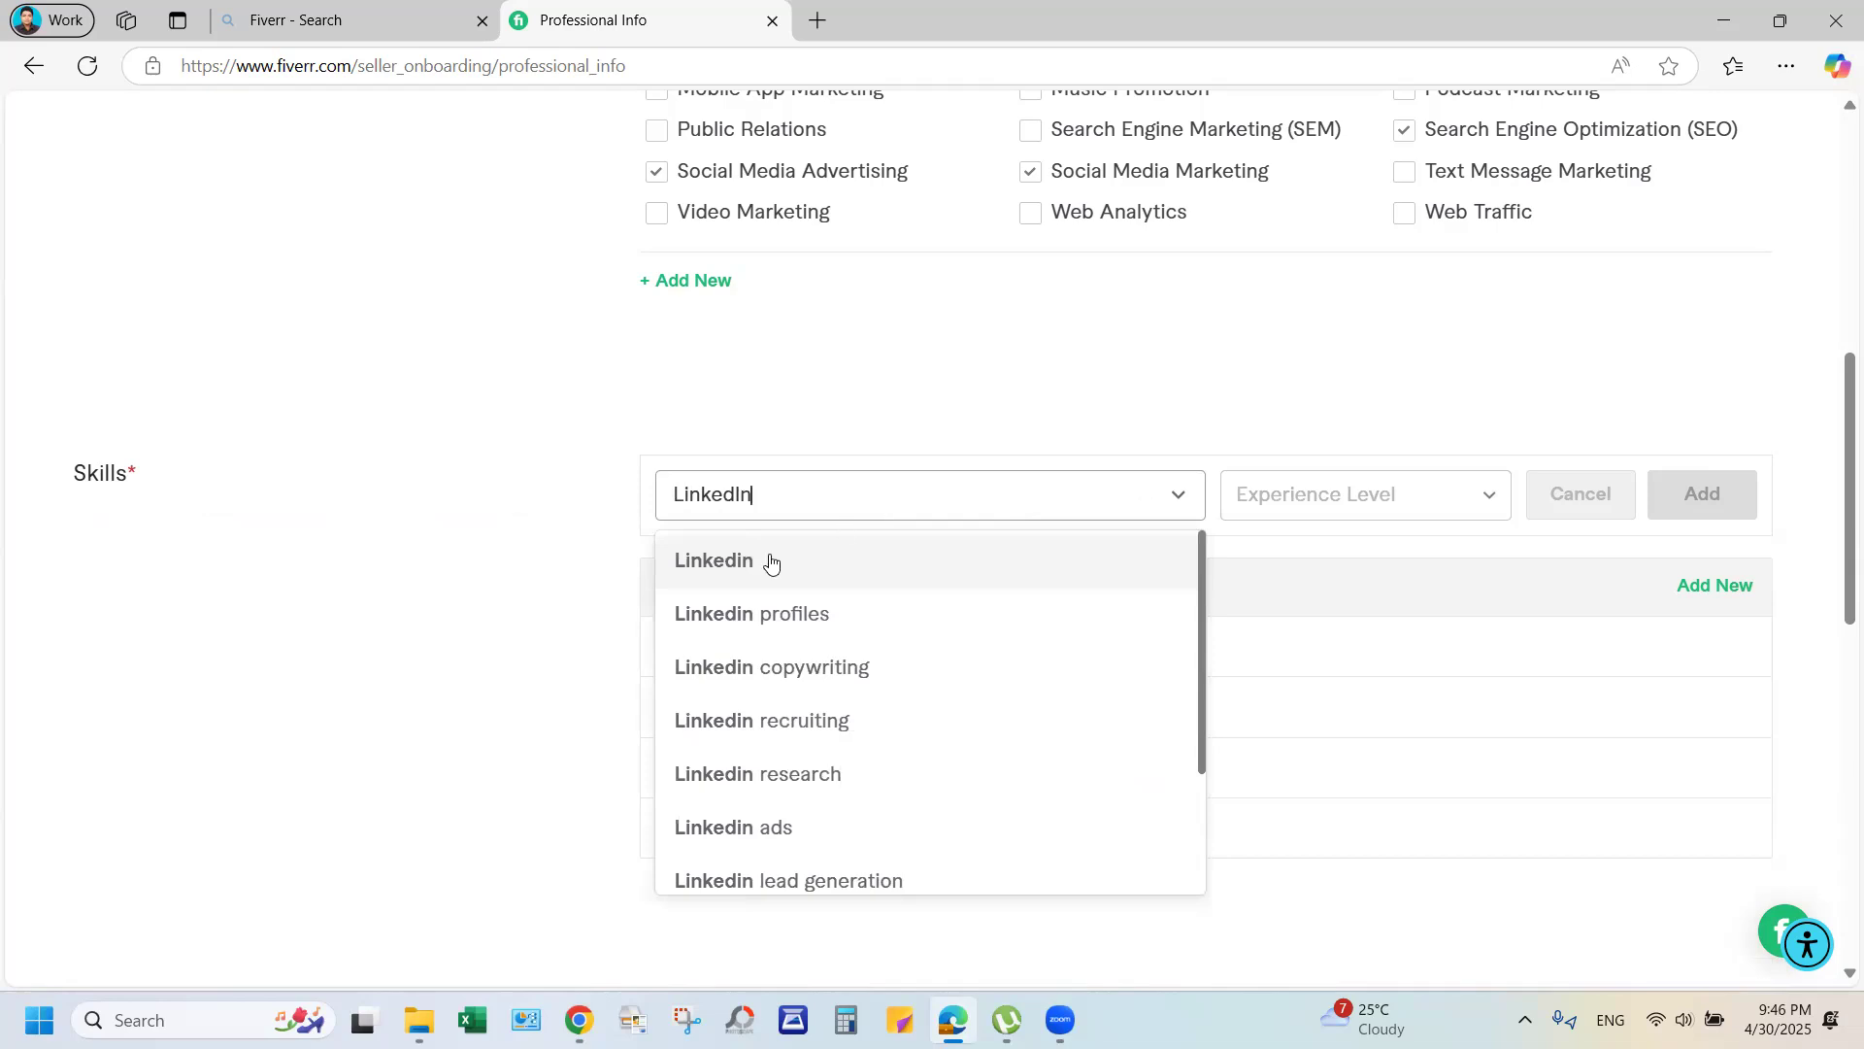
click(731, 564)
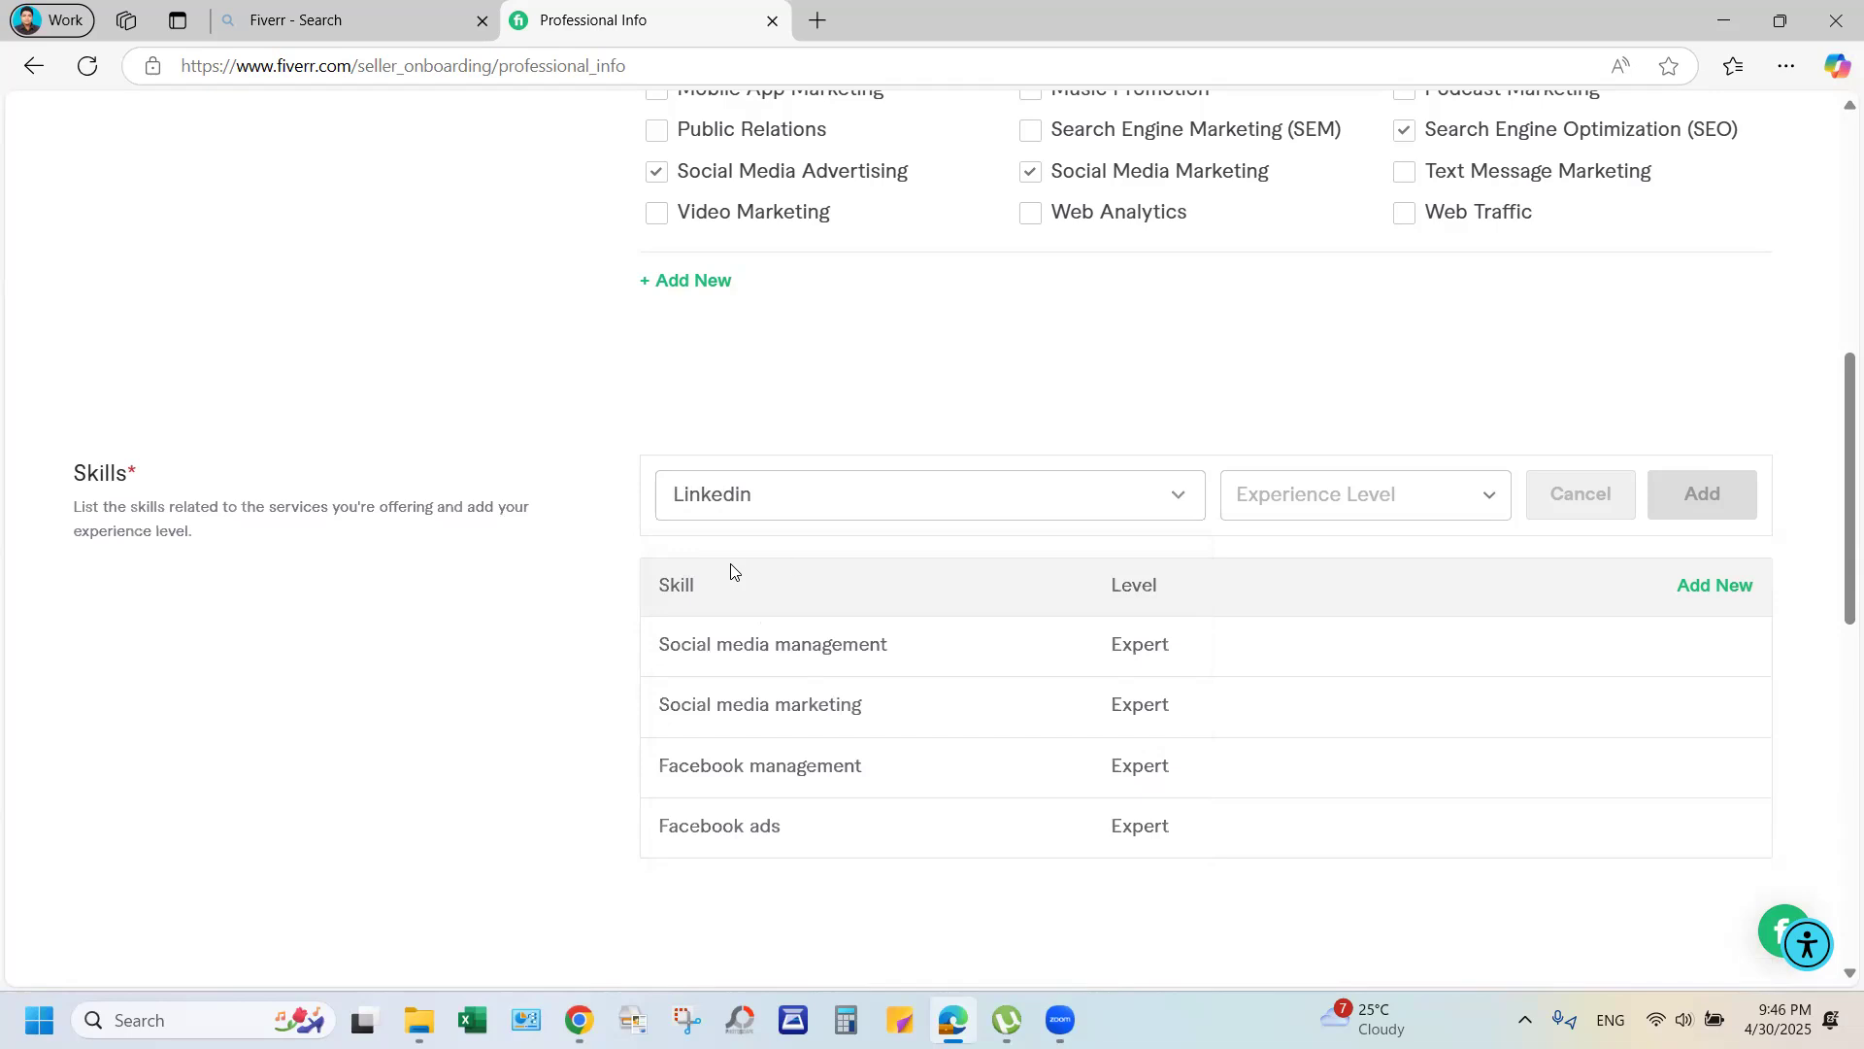
click(1354, 496)
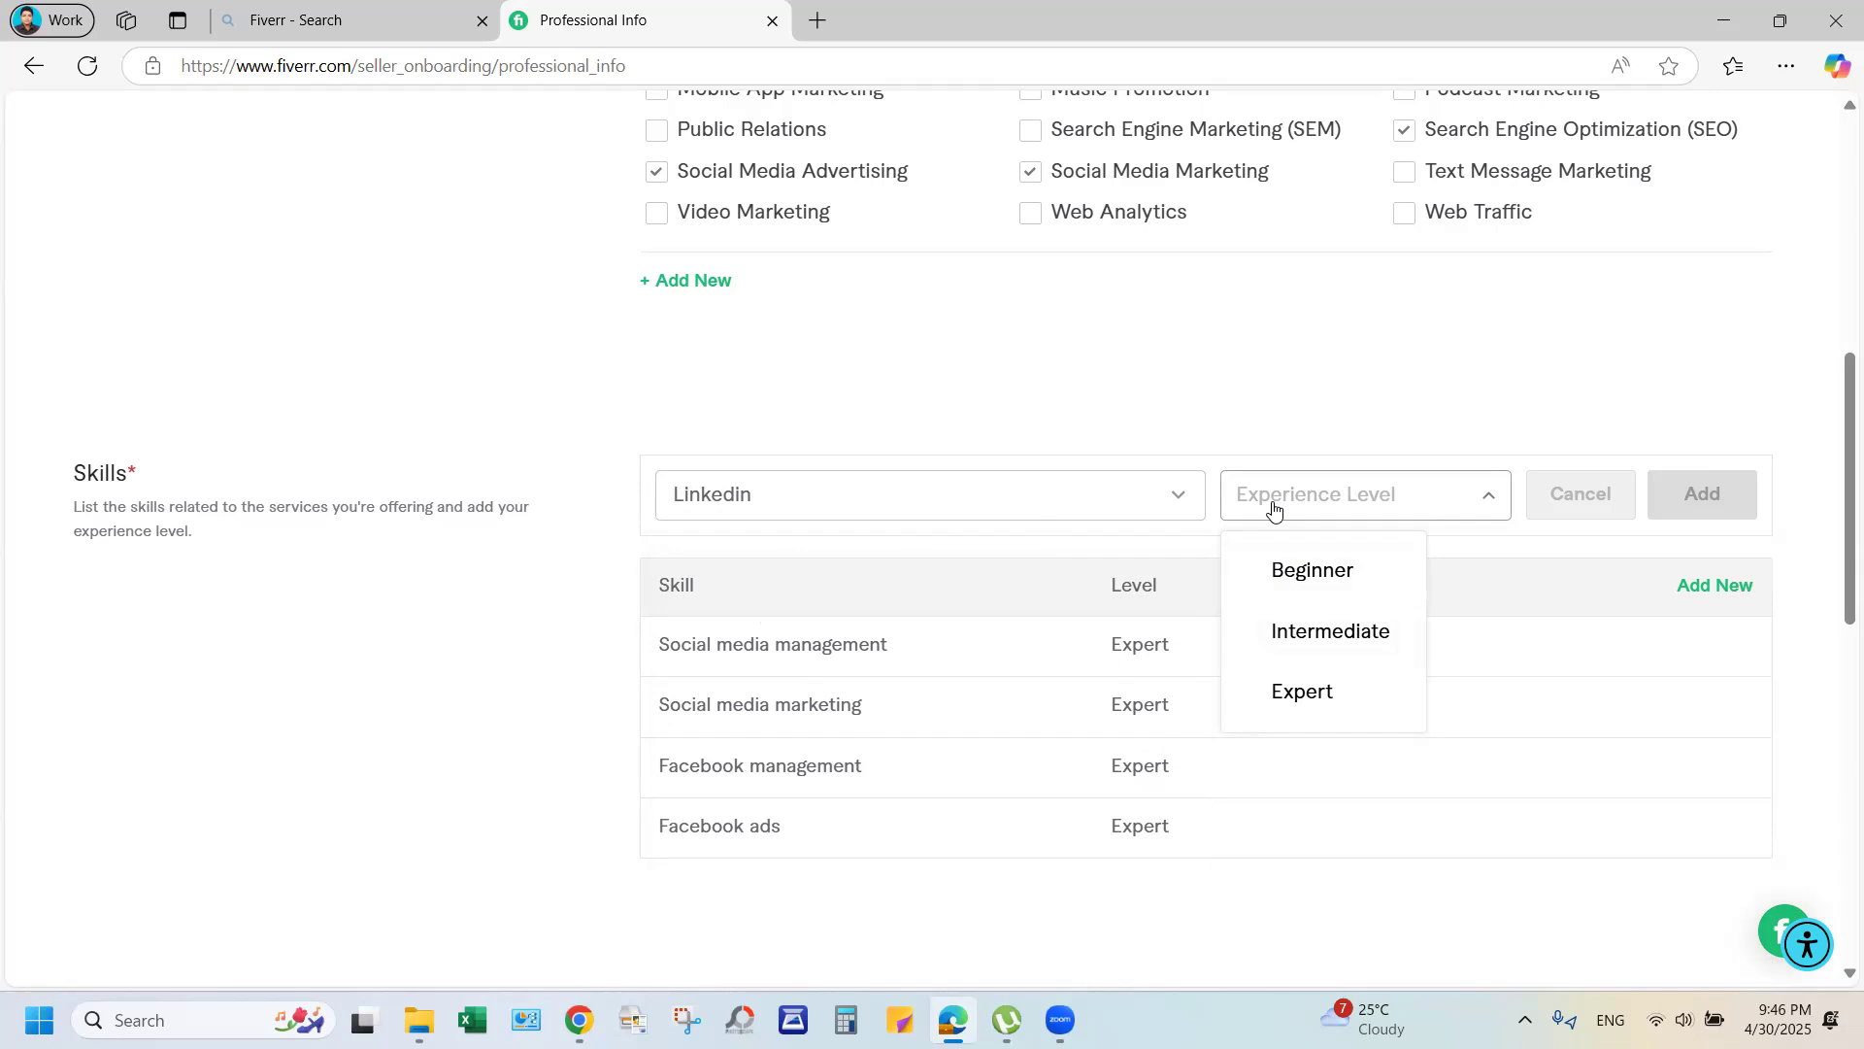
click(1302, 691)
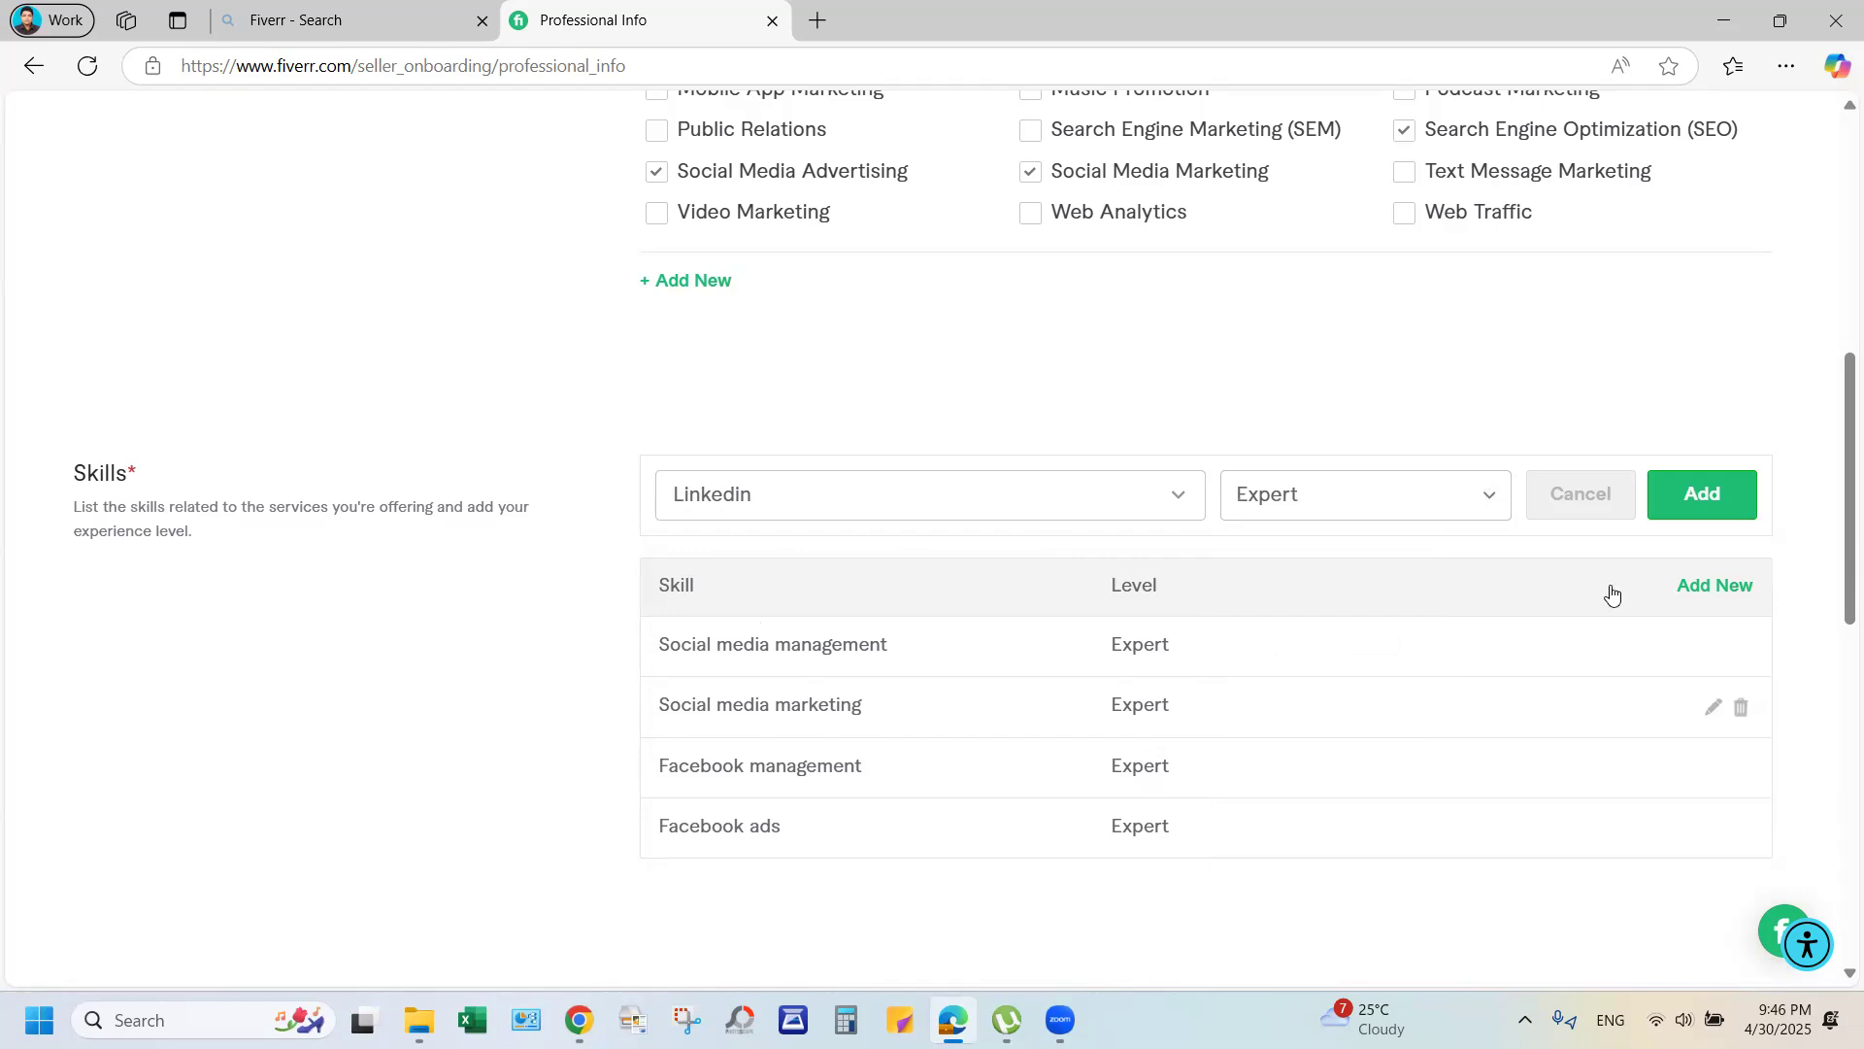
click(1697, 491)
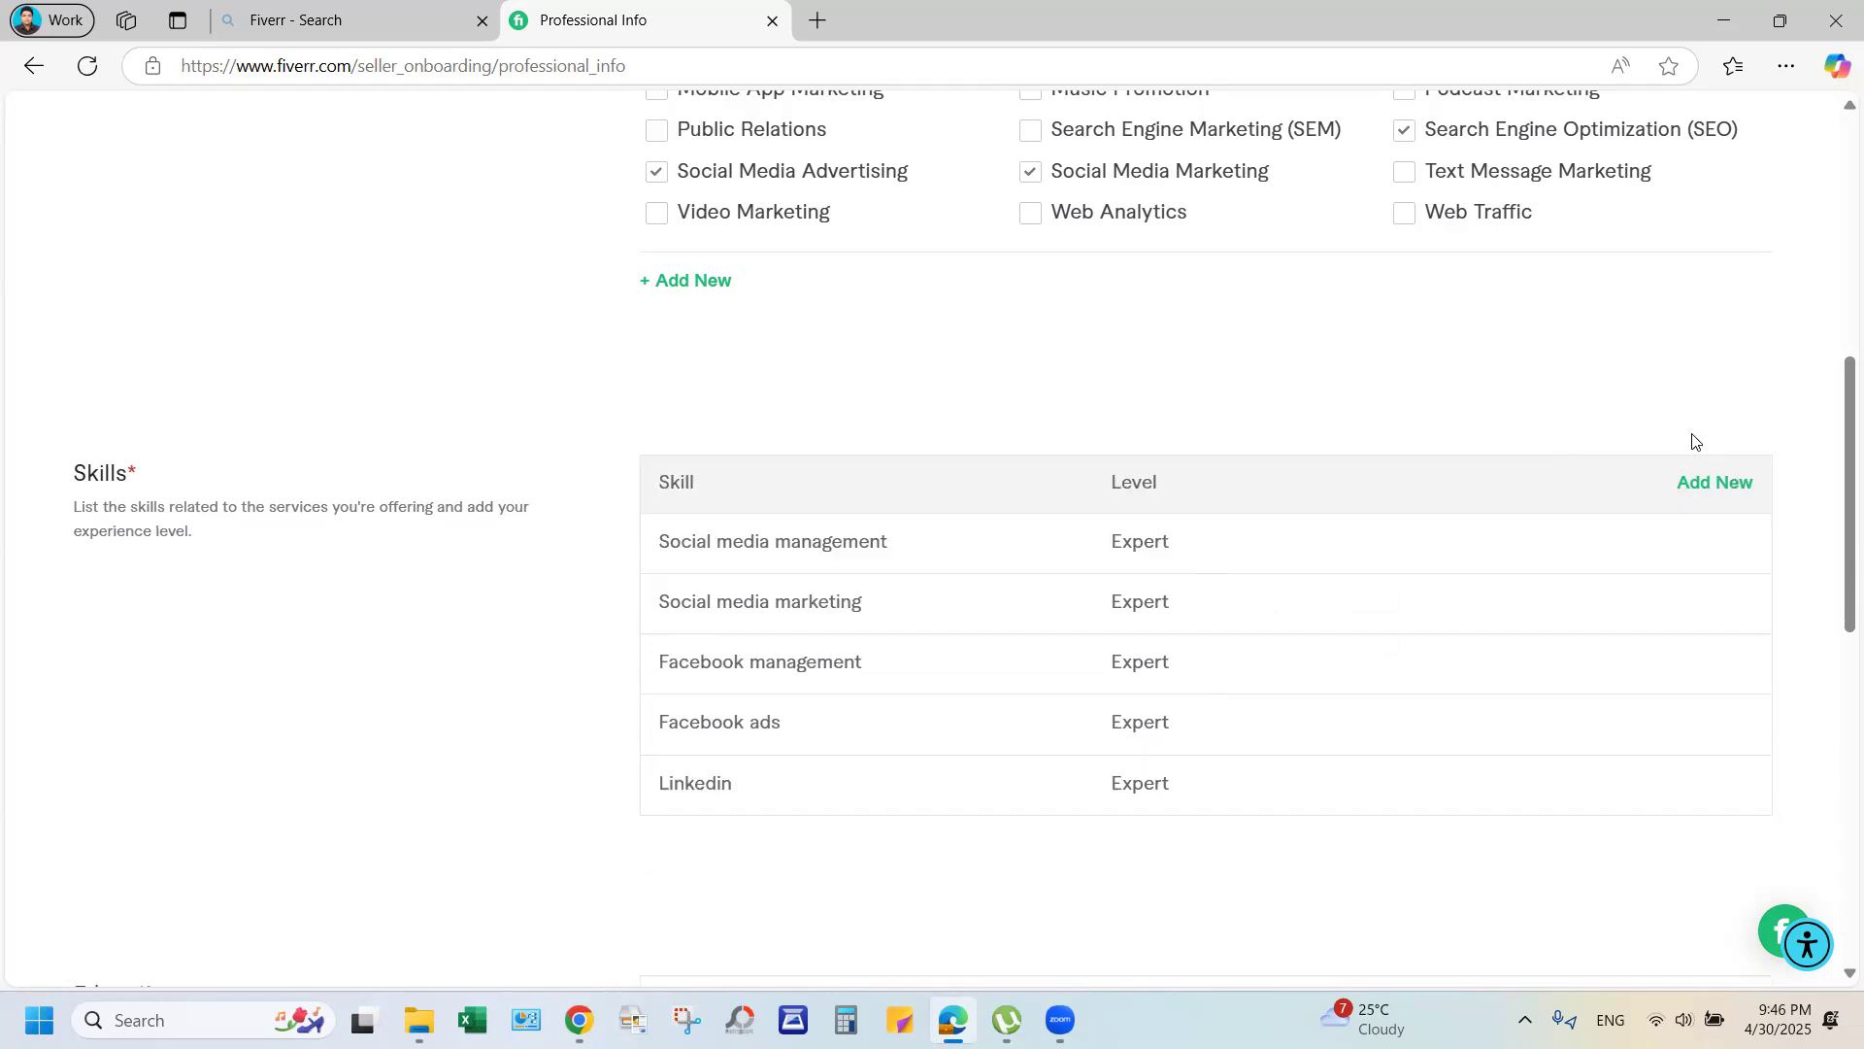
Add the Linkedin lead generation skill at Expert level.
click(1701, 486)
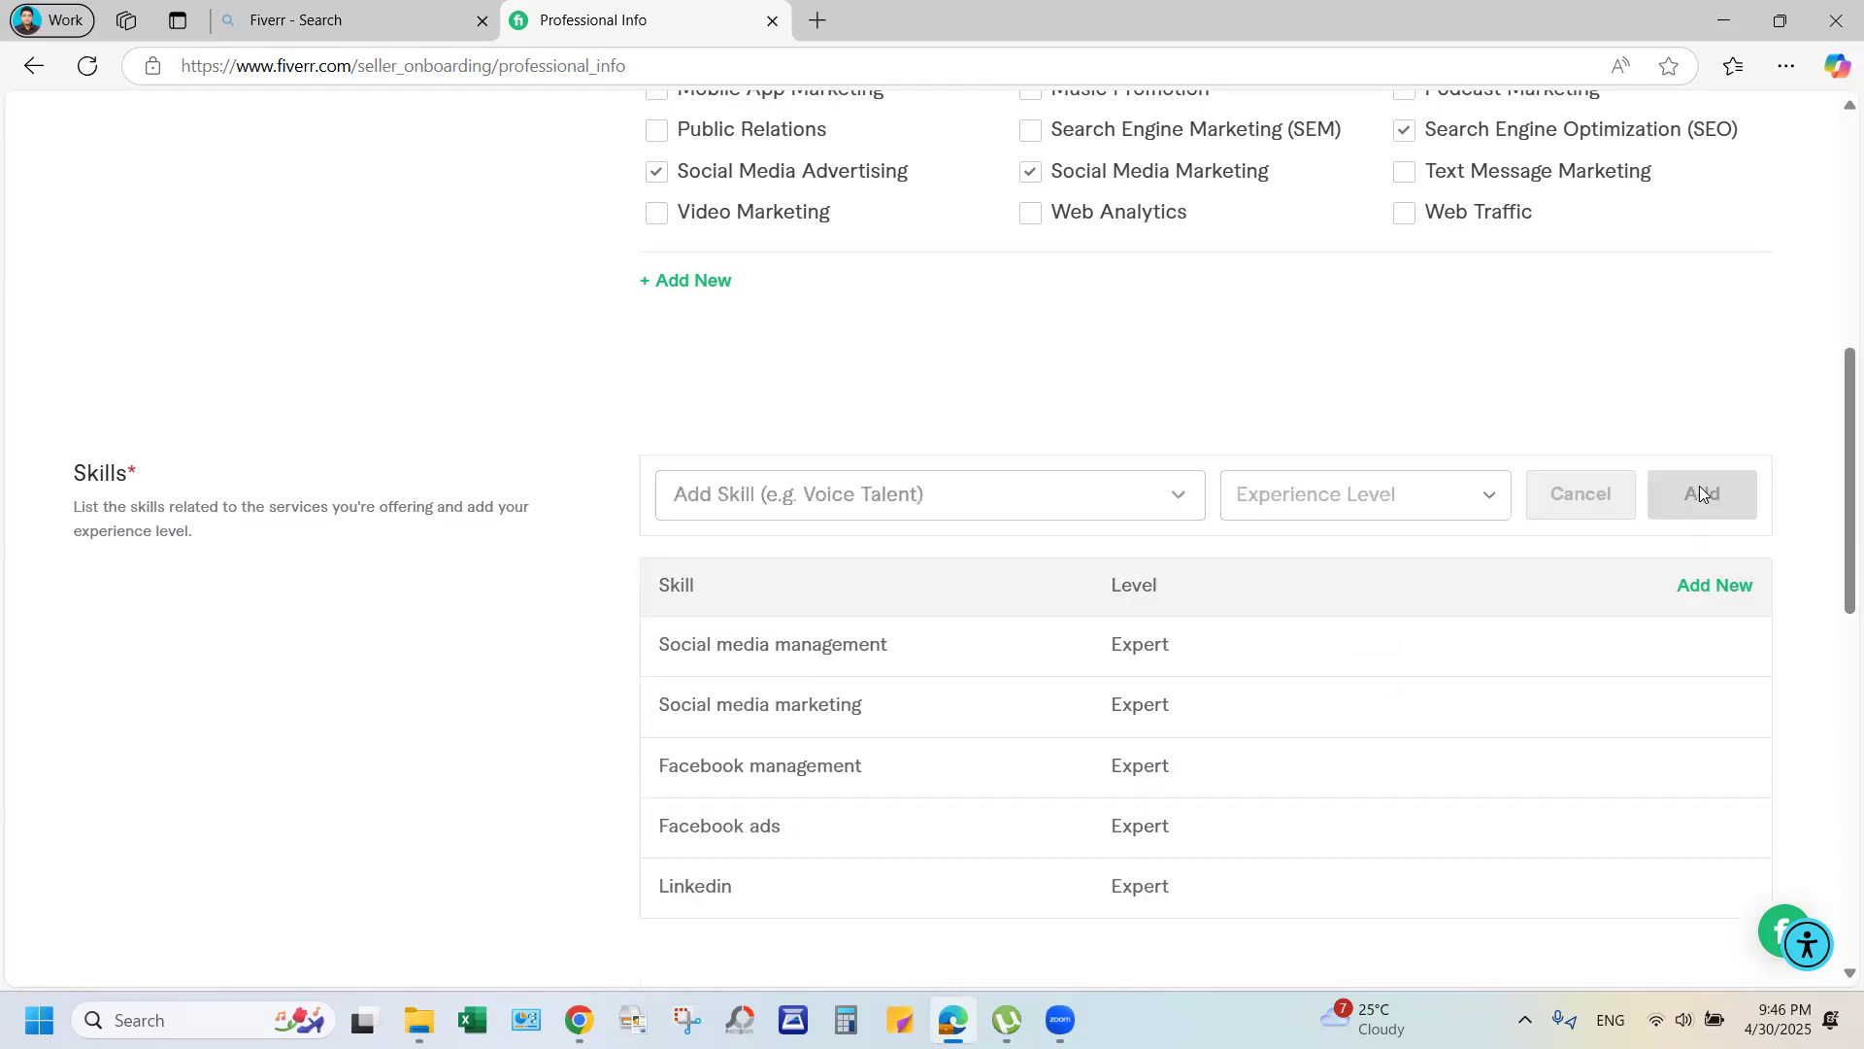
click(1075, 505)
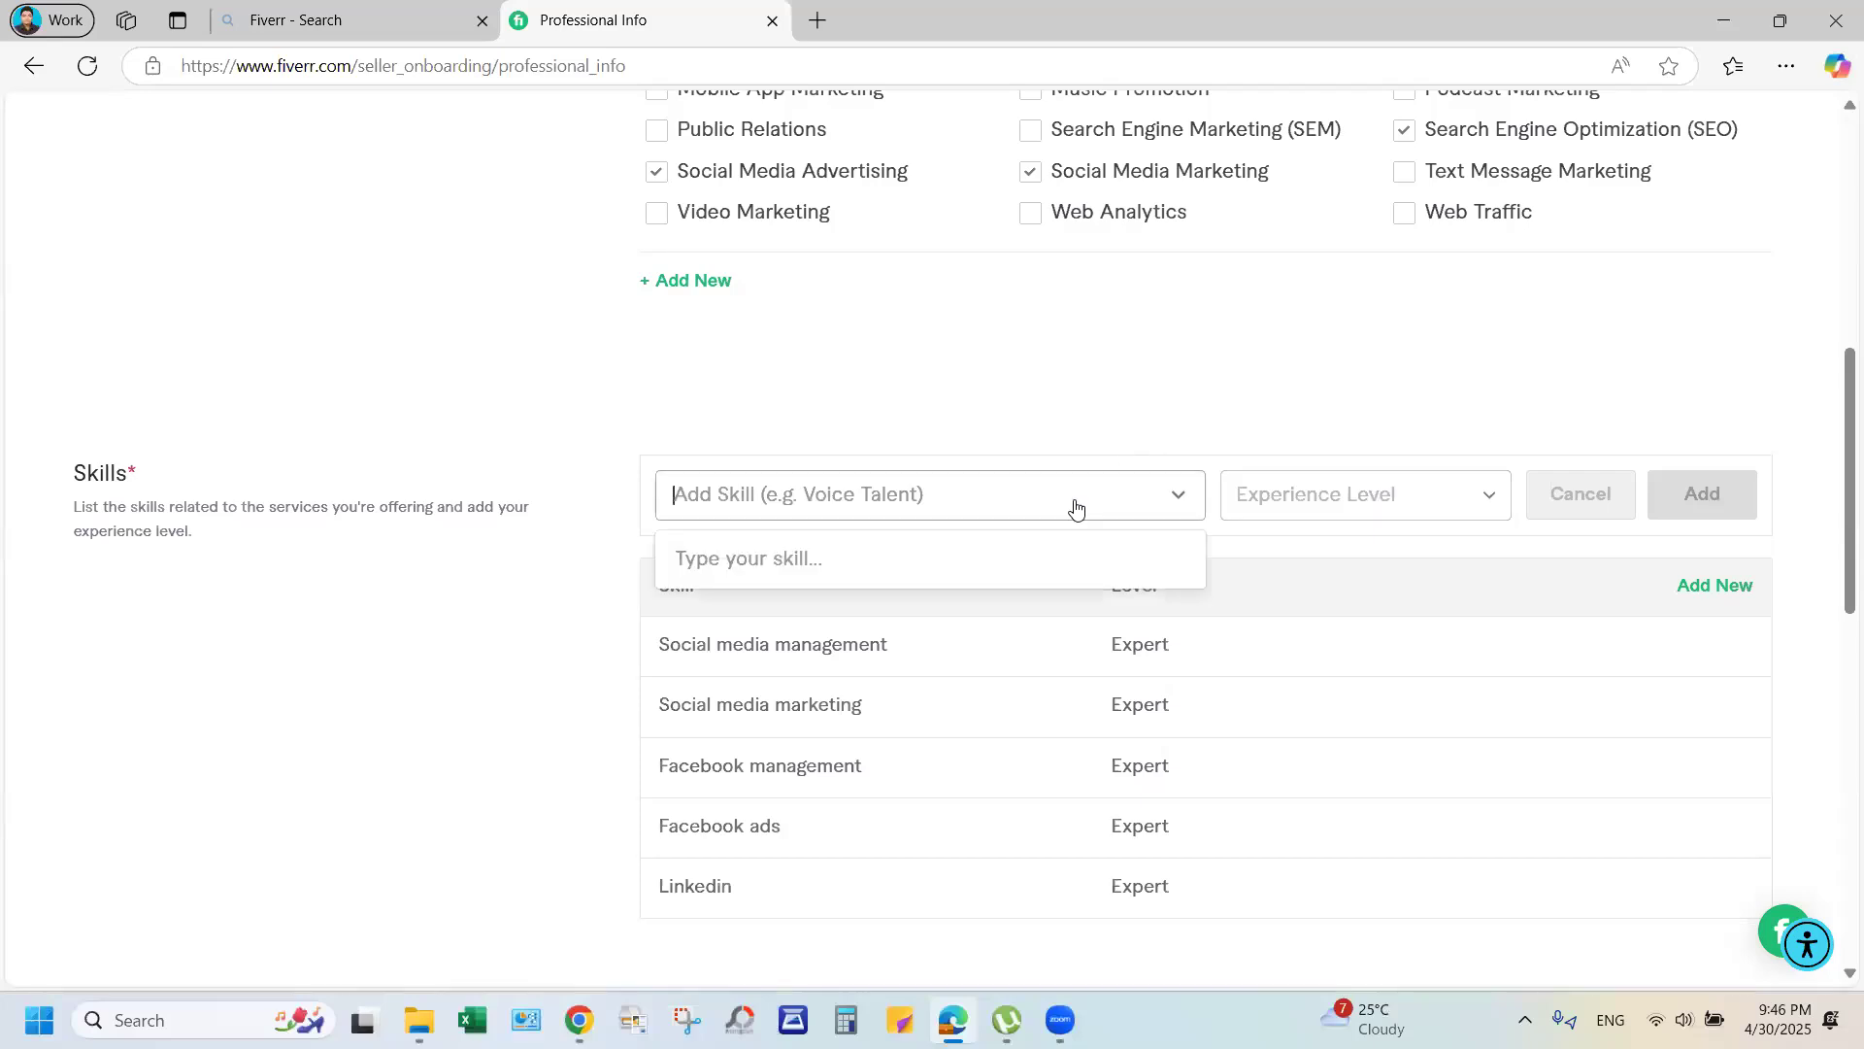
text(l)
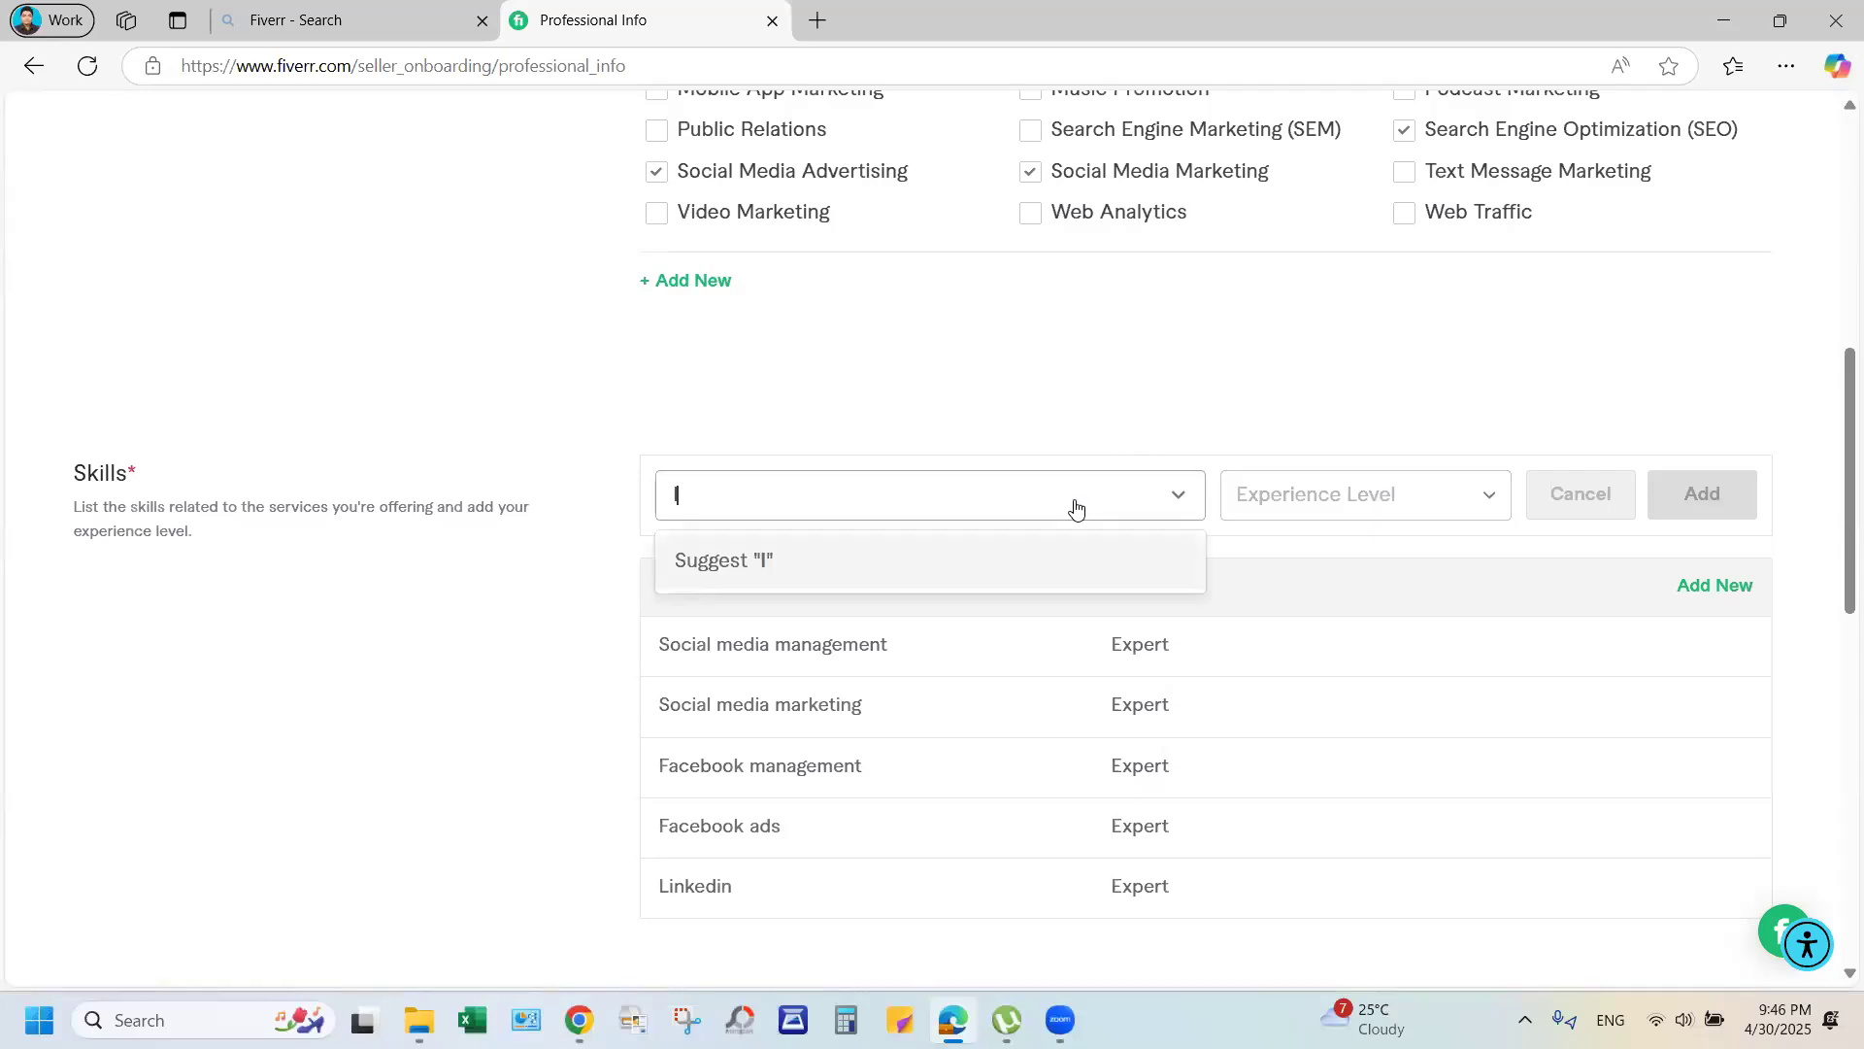
text(inked)
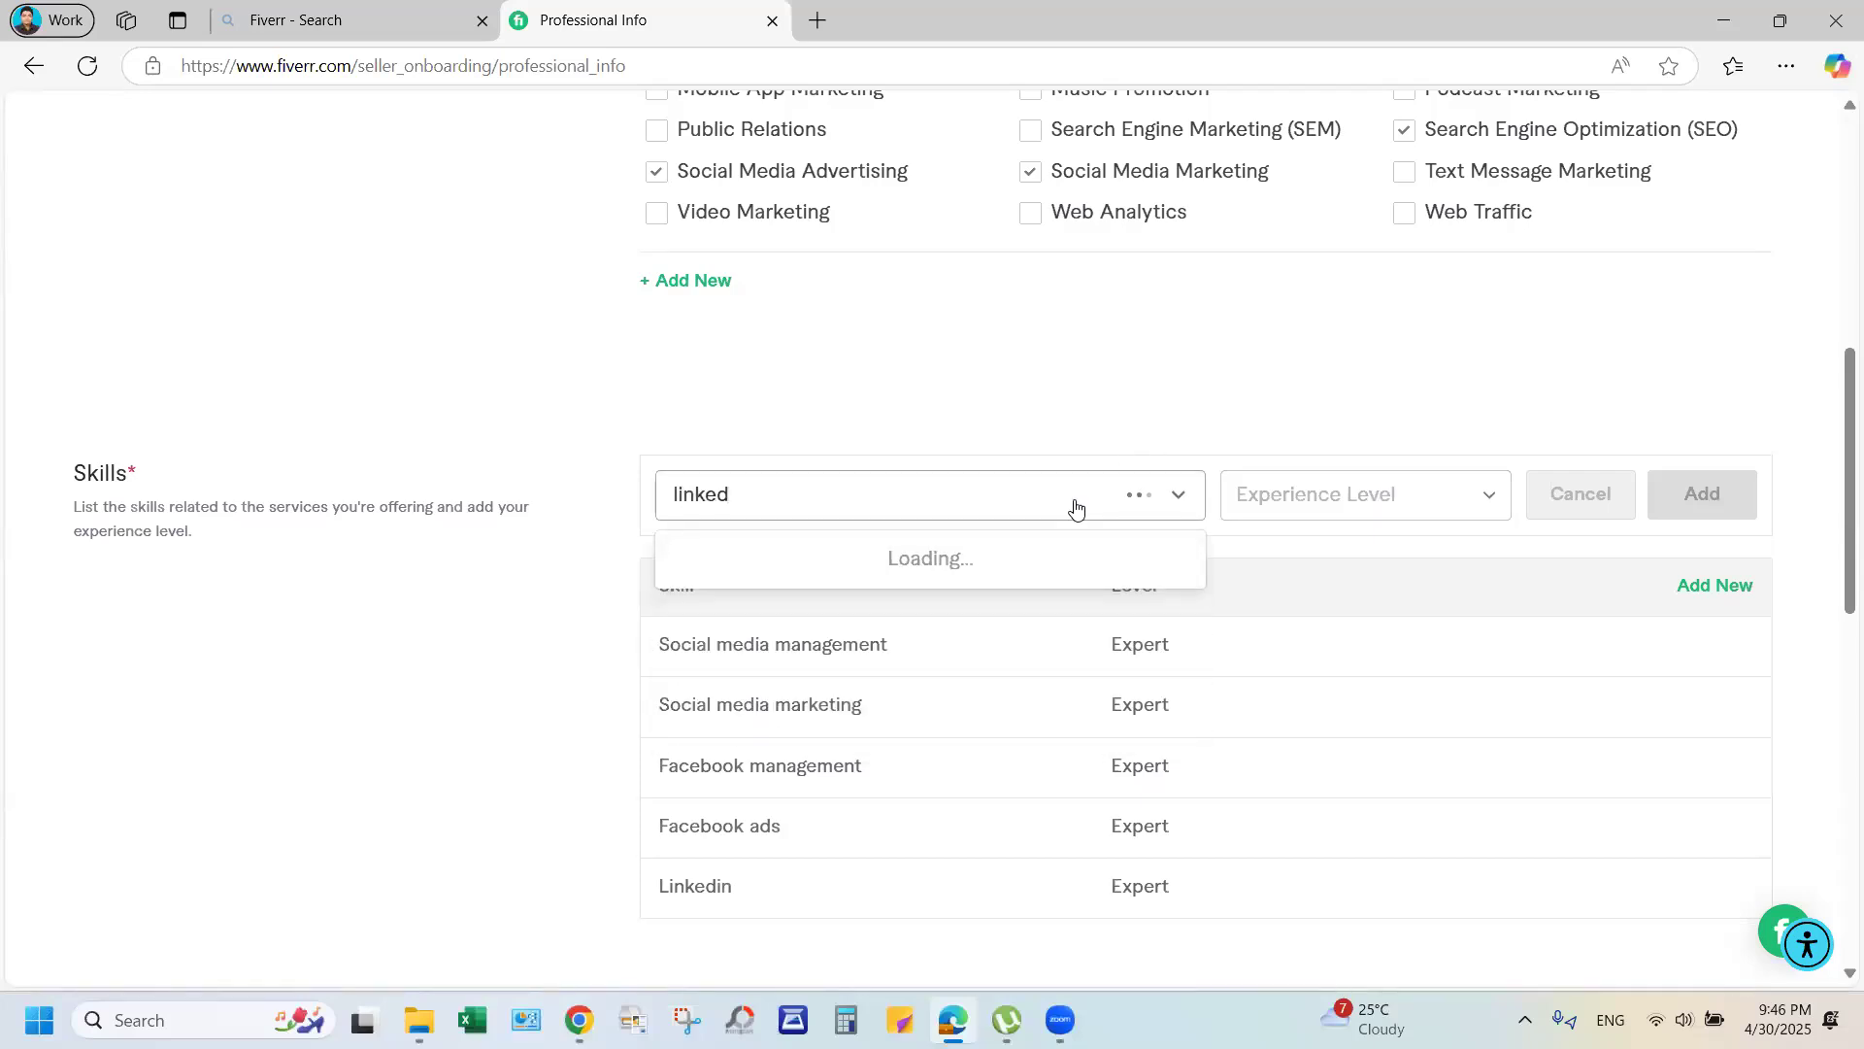
text(in)
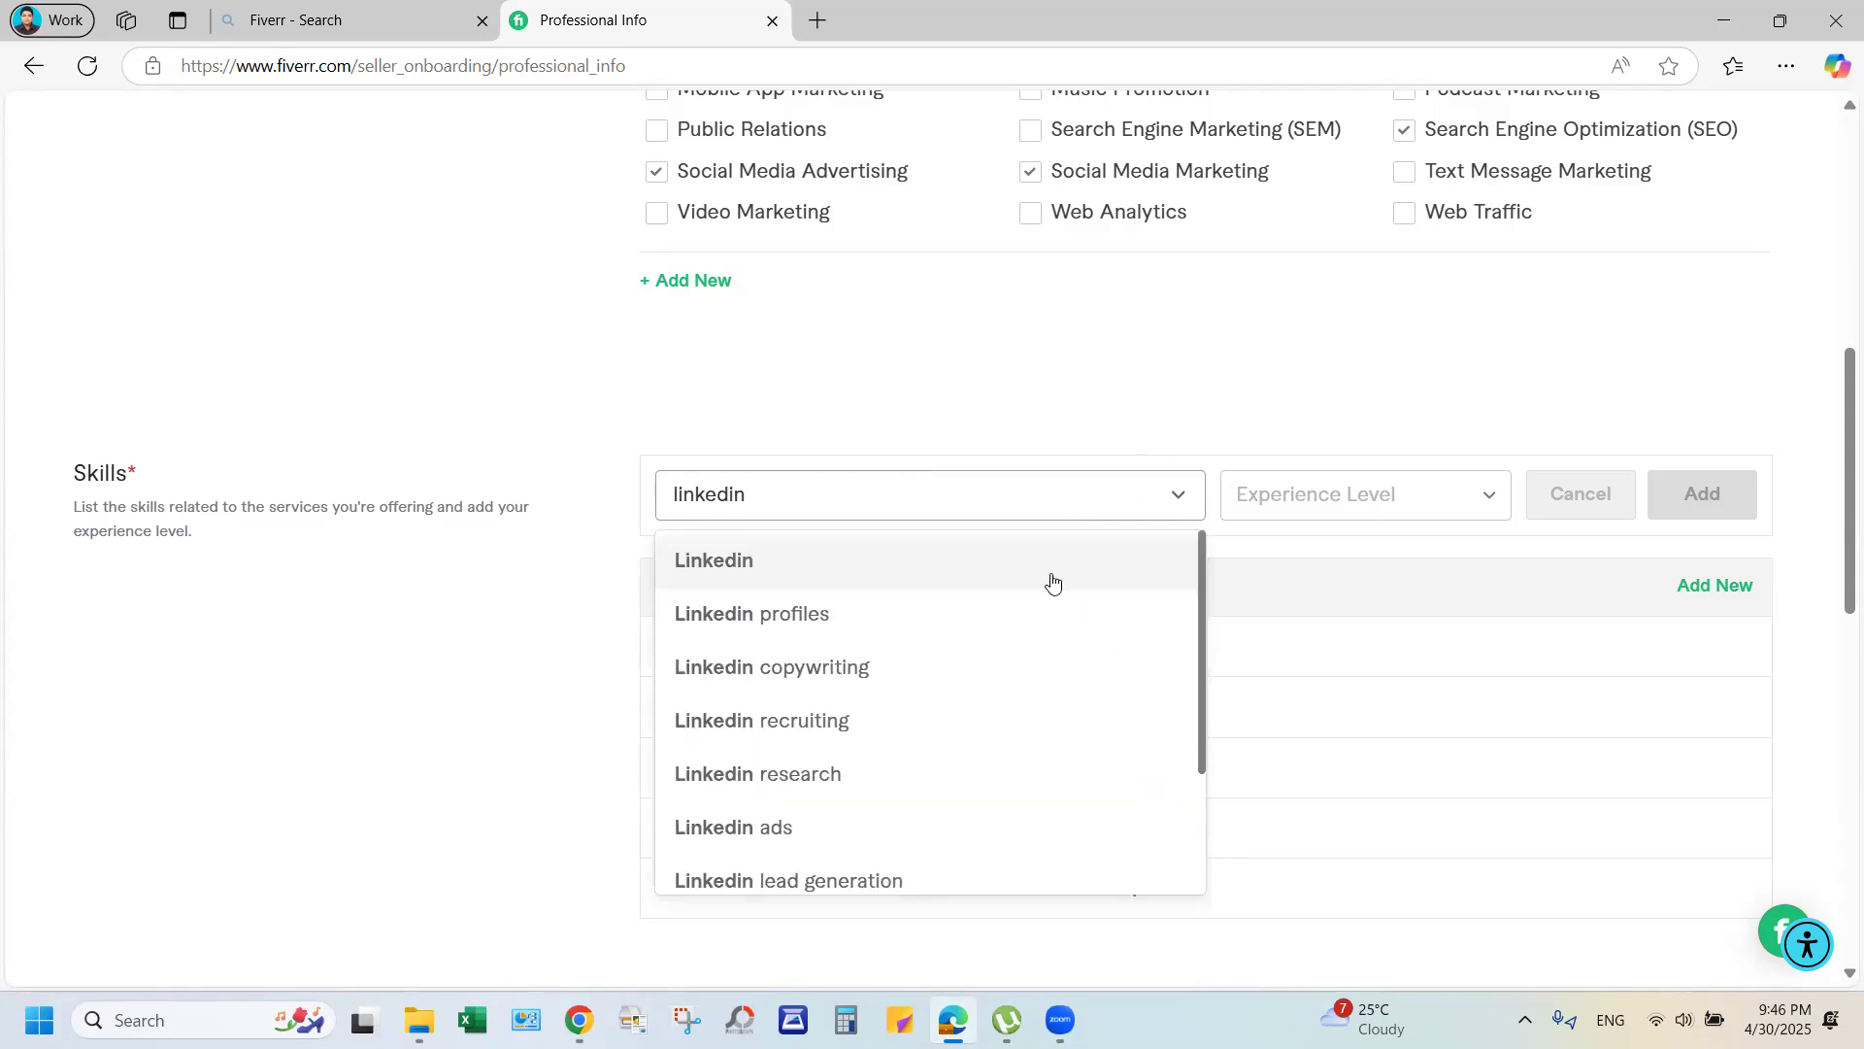
click(863, 889)
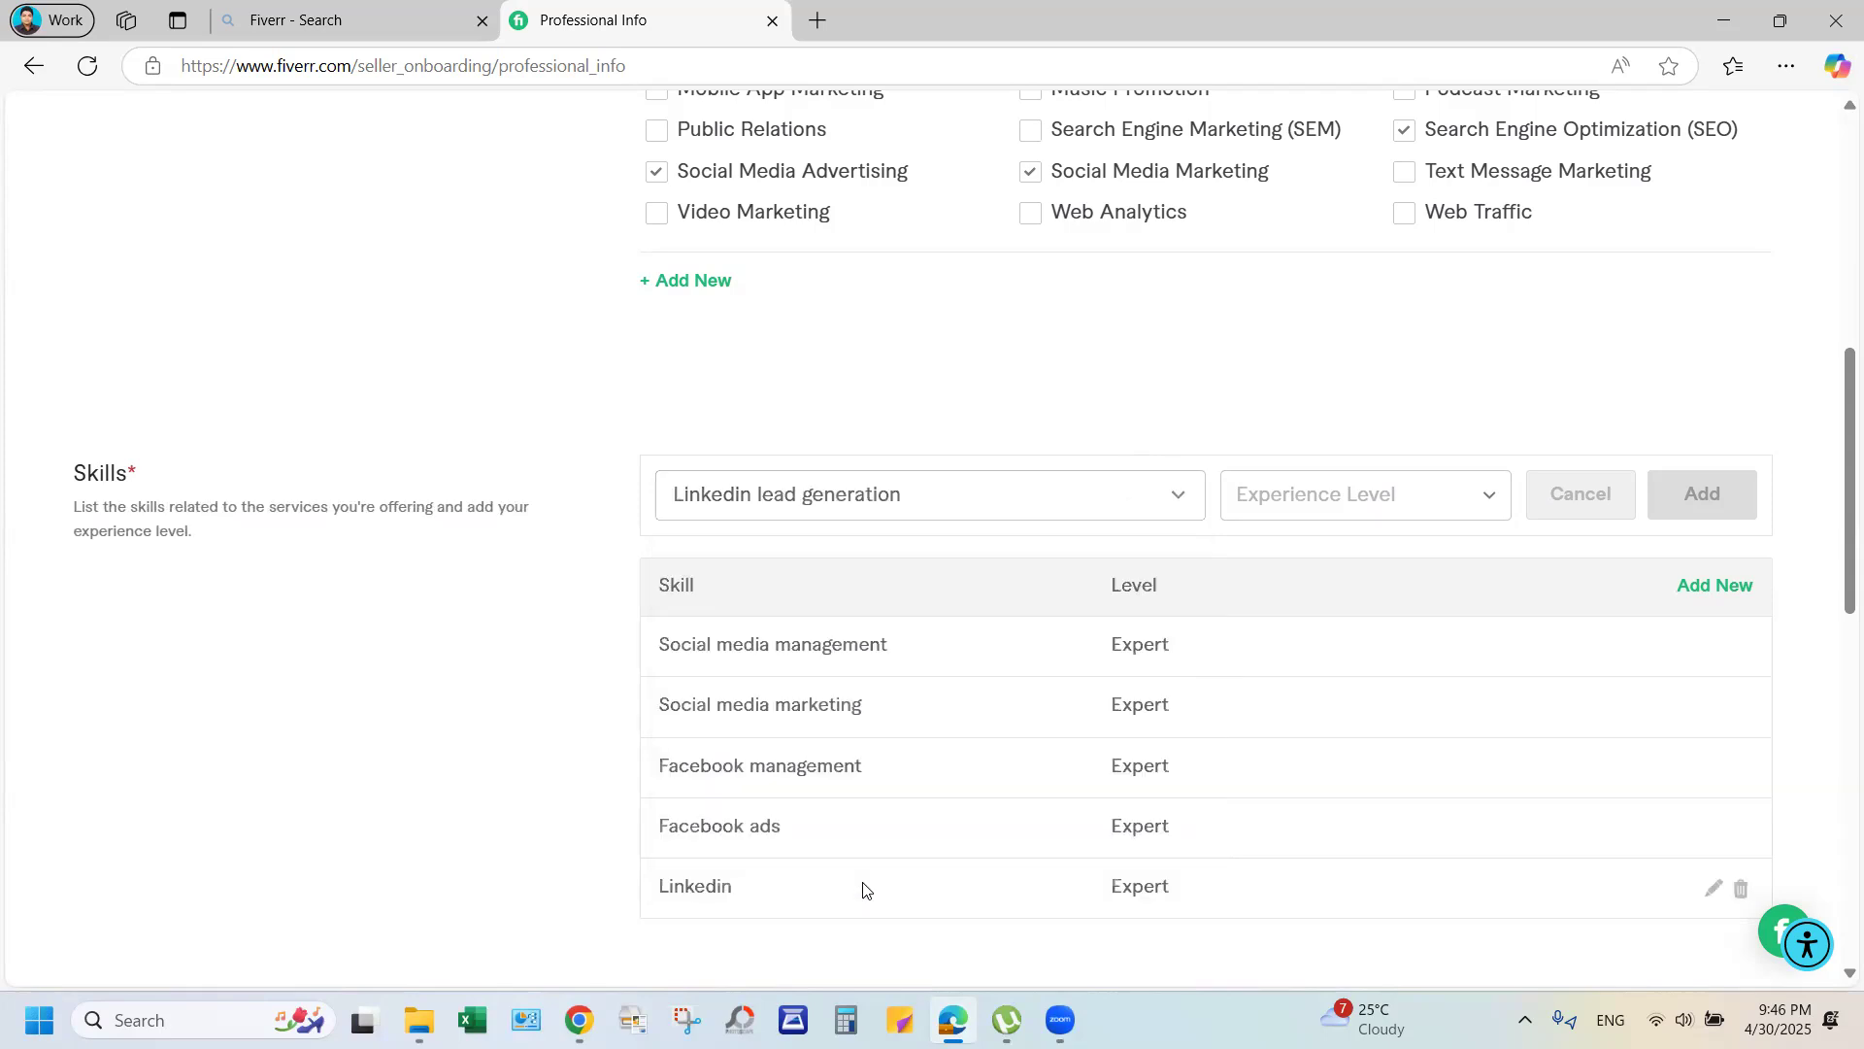
click(1324, 508)
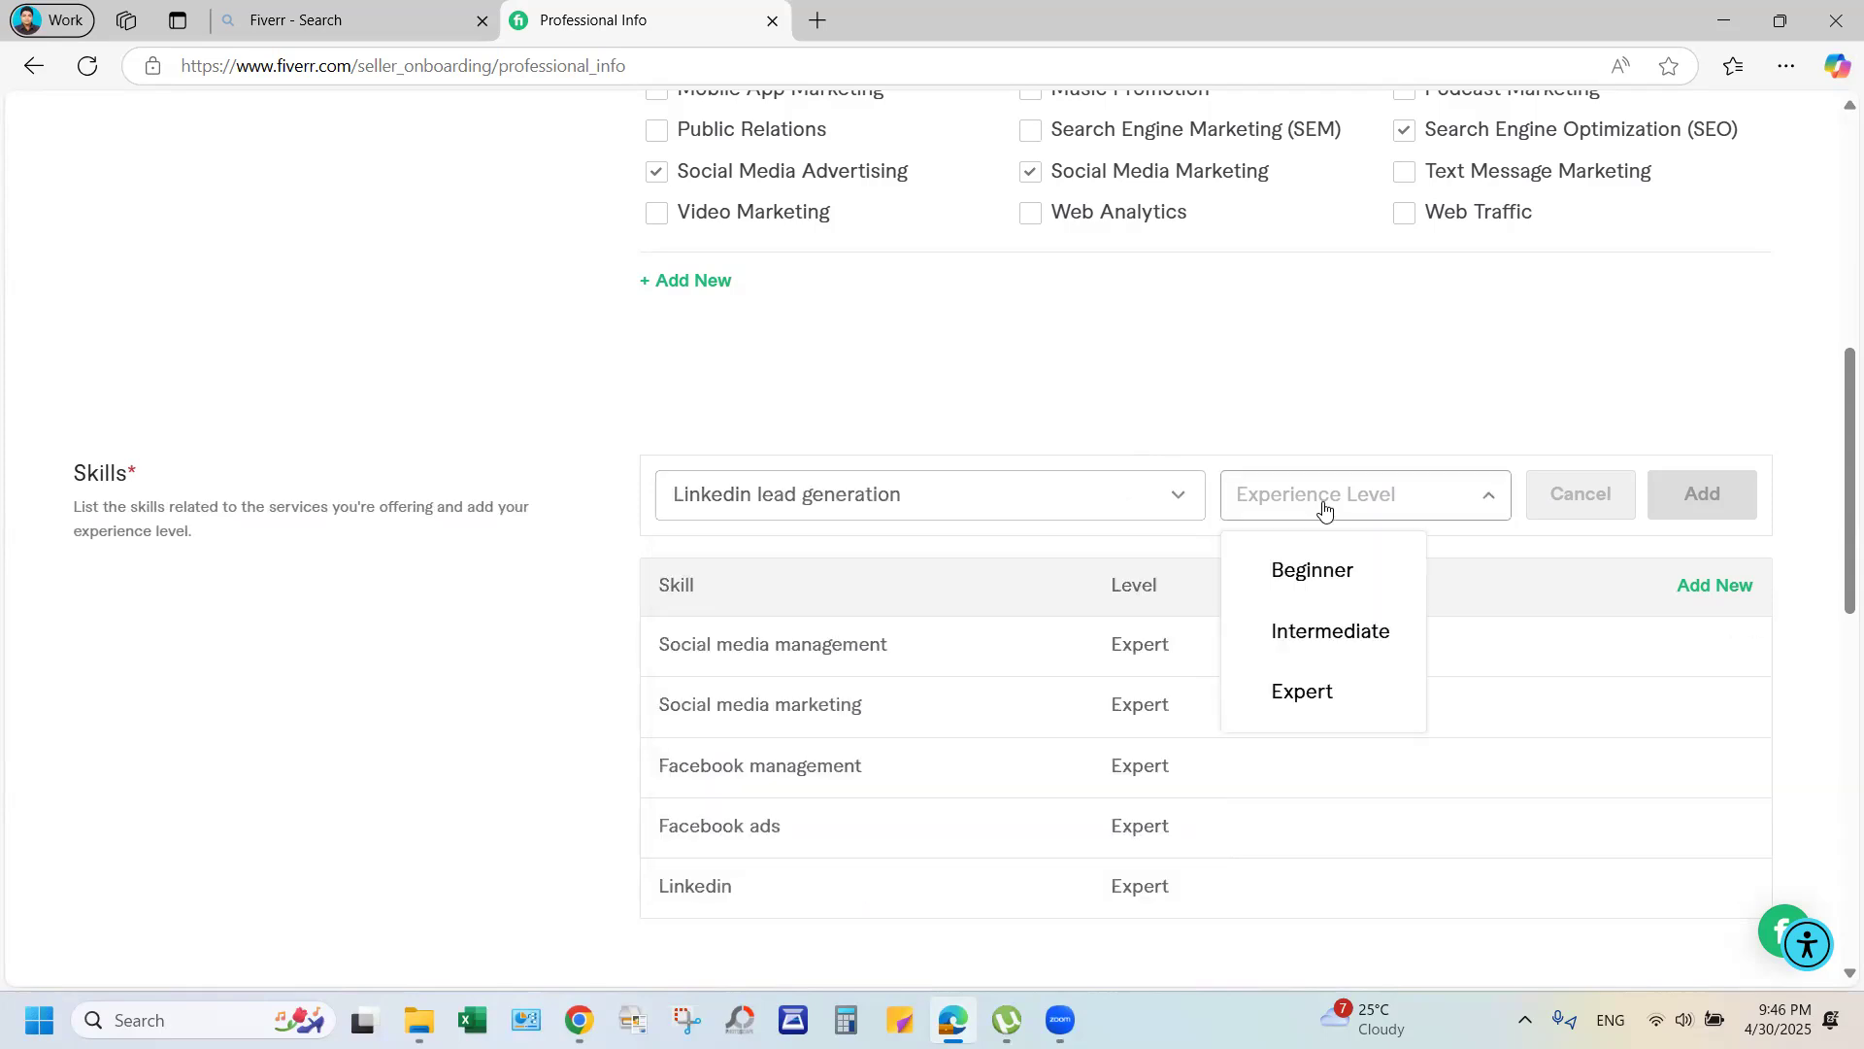
click(1301, 709)
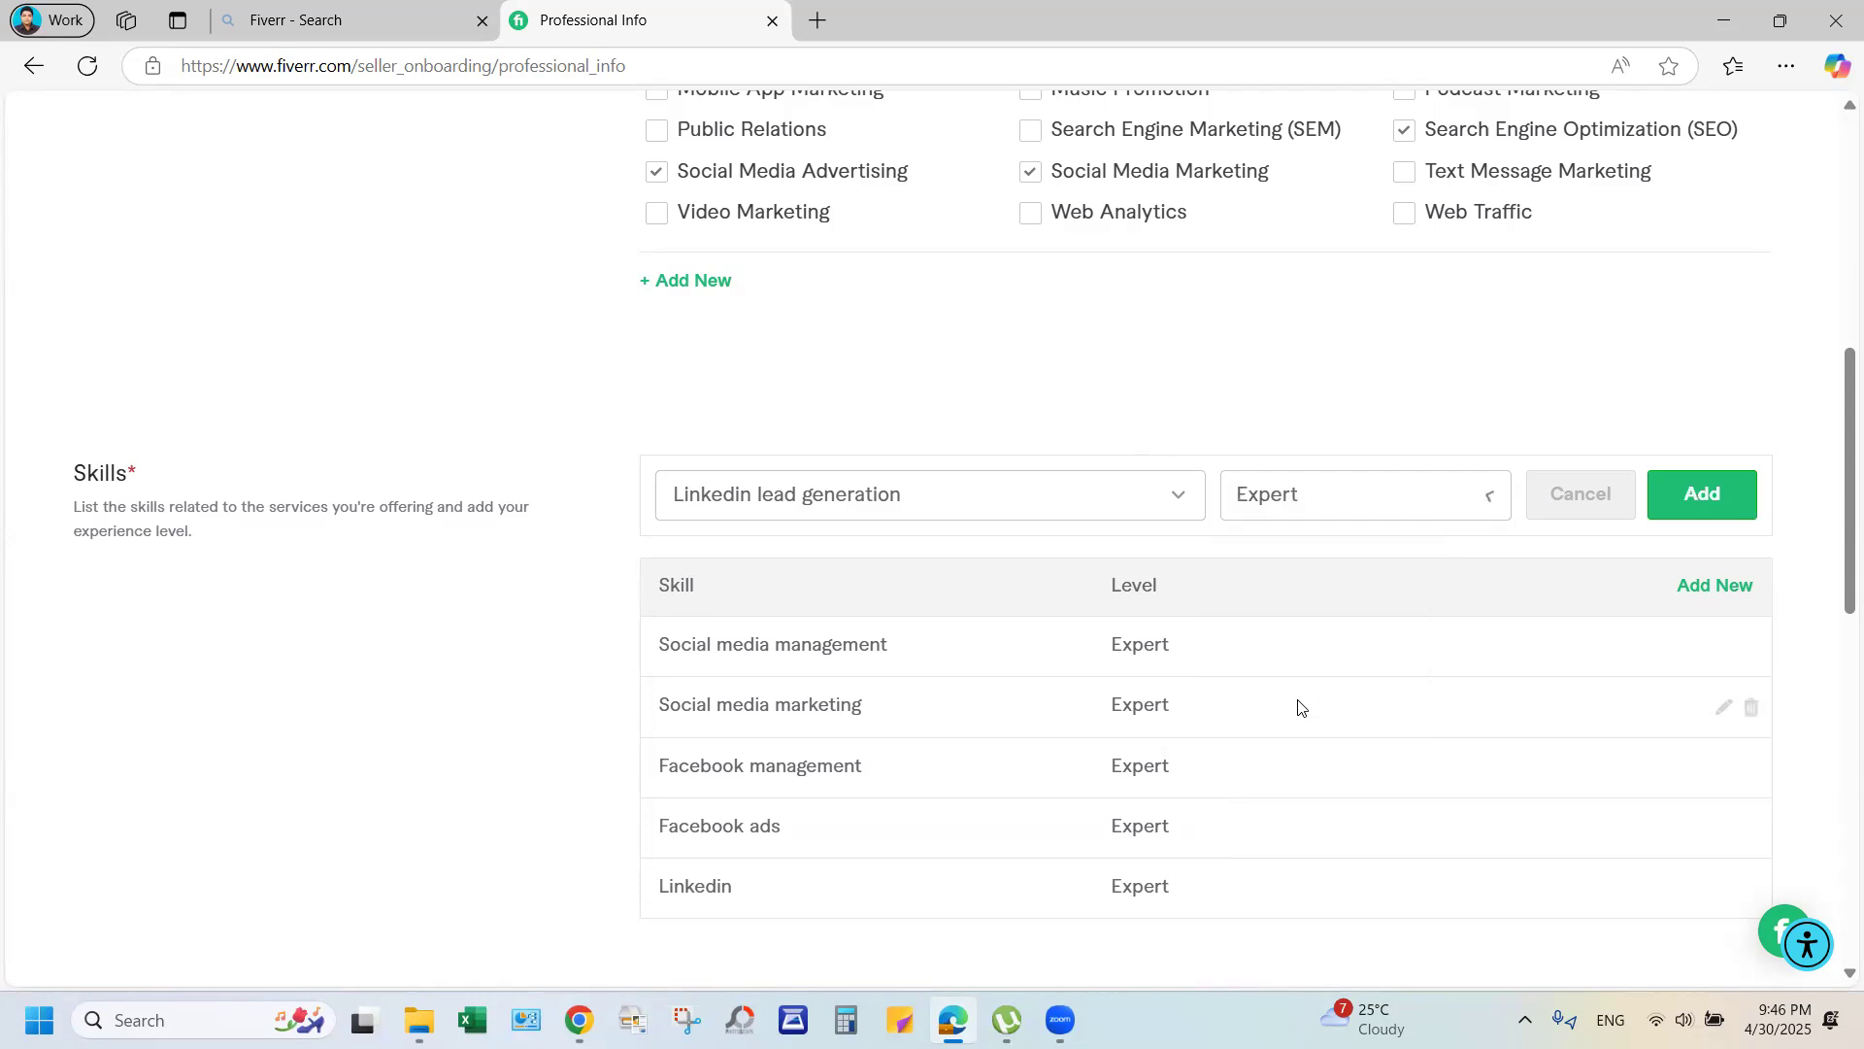
click(1672, 495)
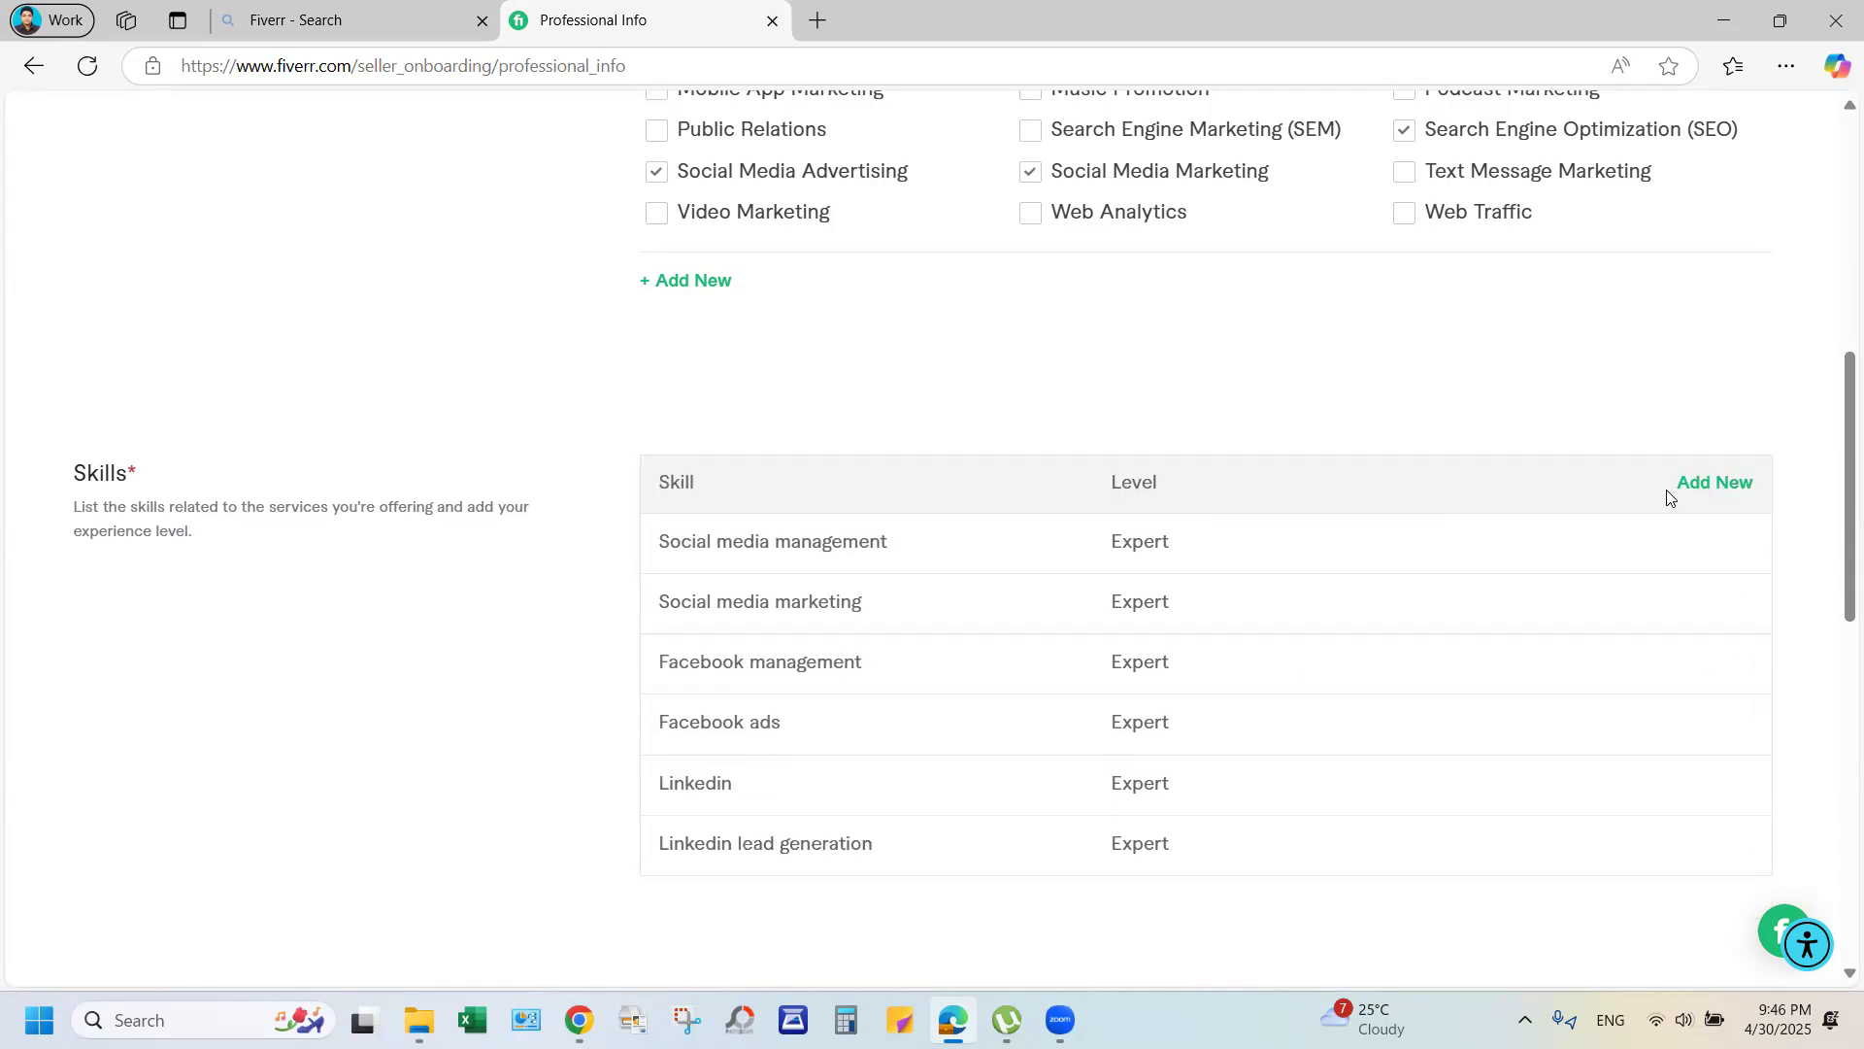
Add the Pinterest skill at Expert level.
click(1705, 482)
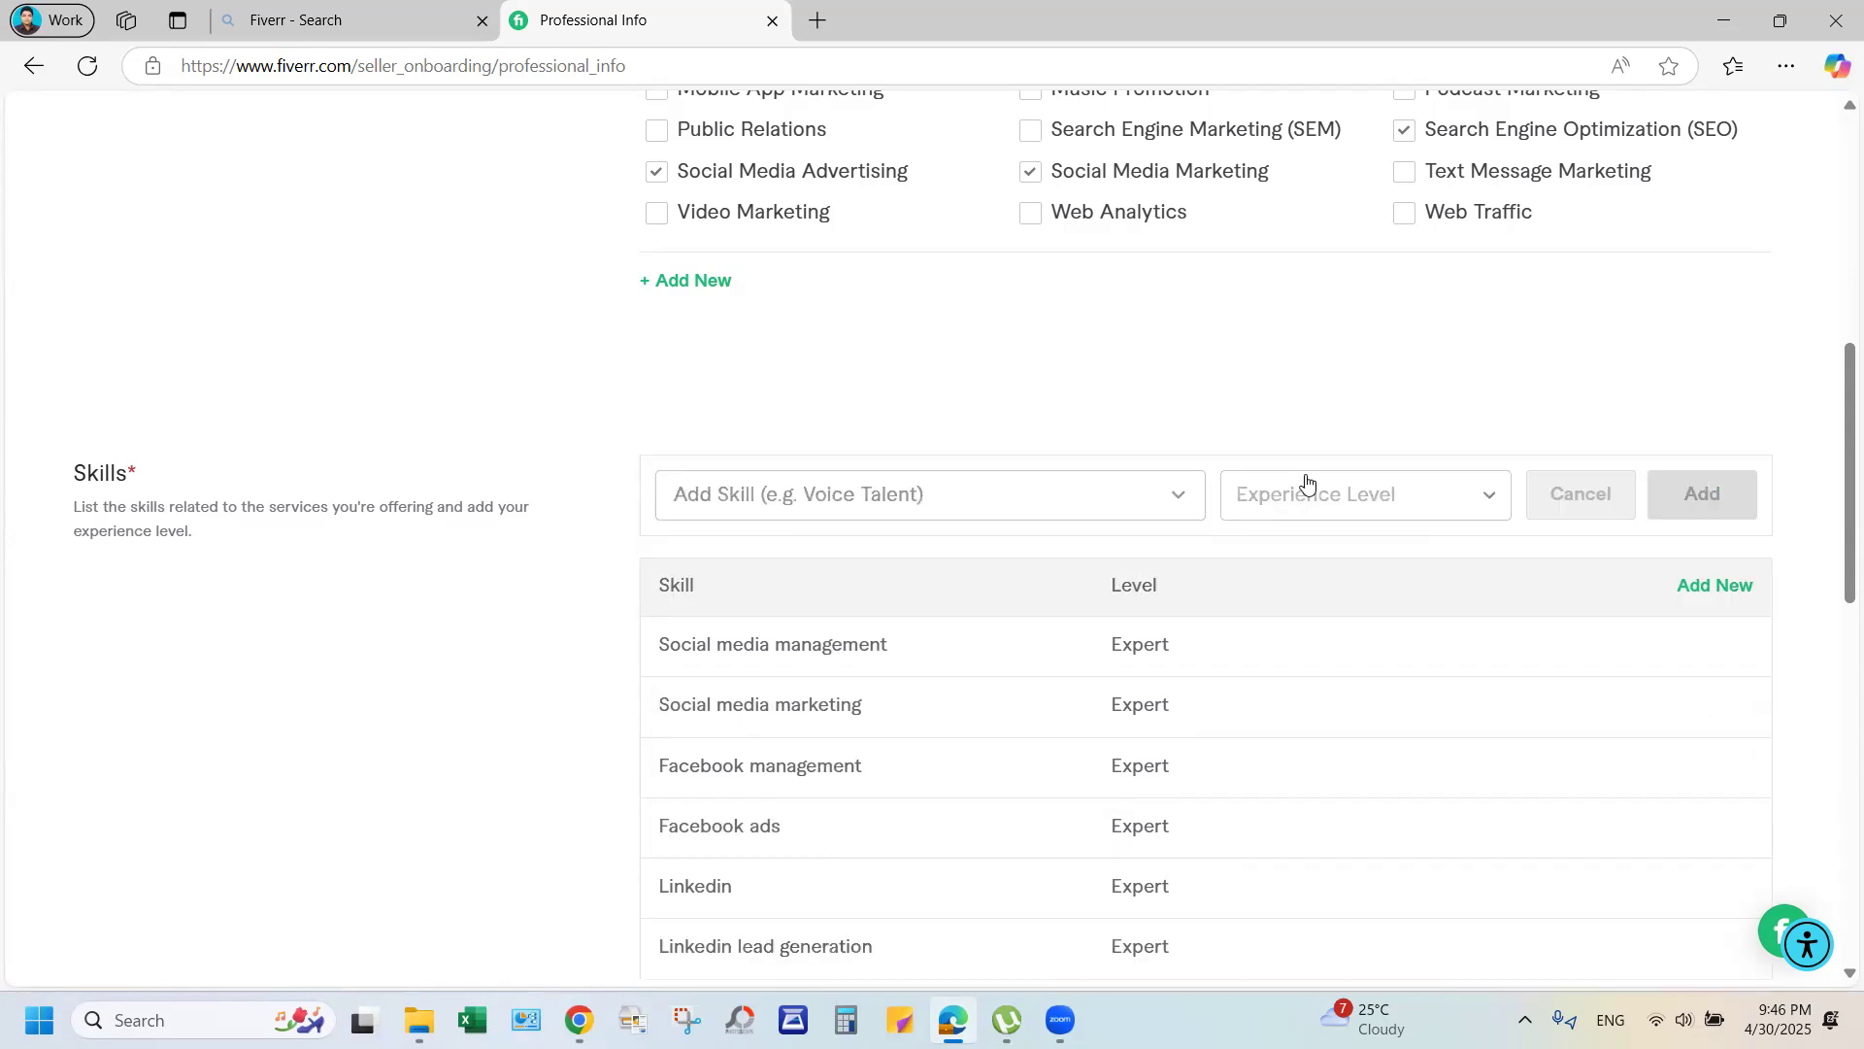
click(987, 499)
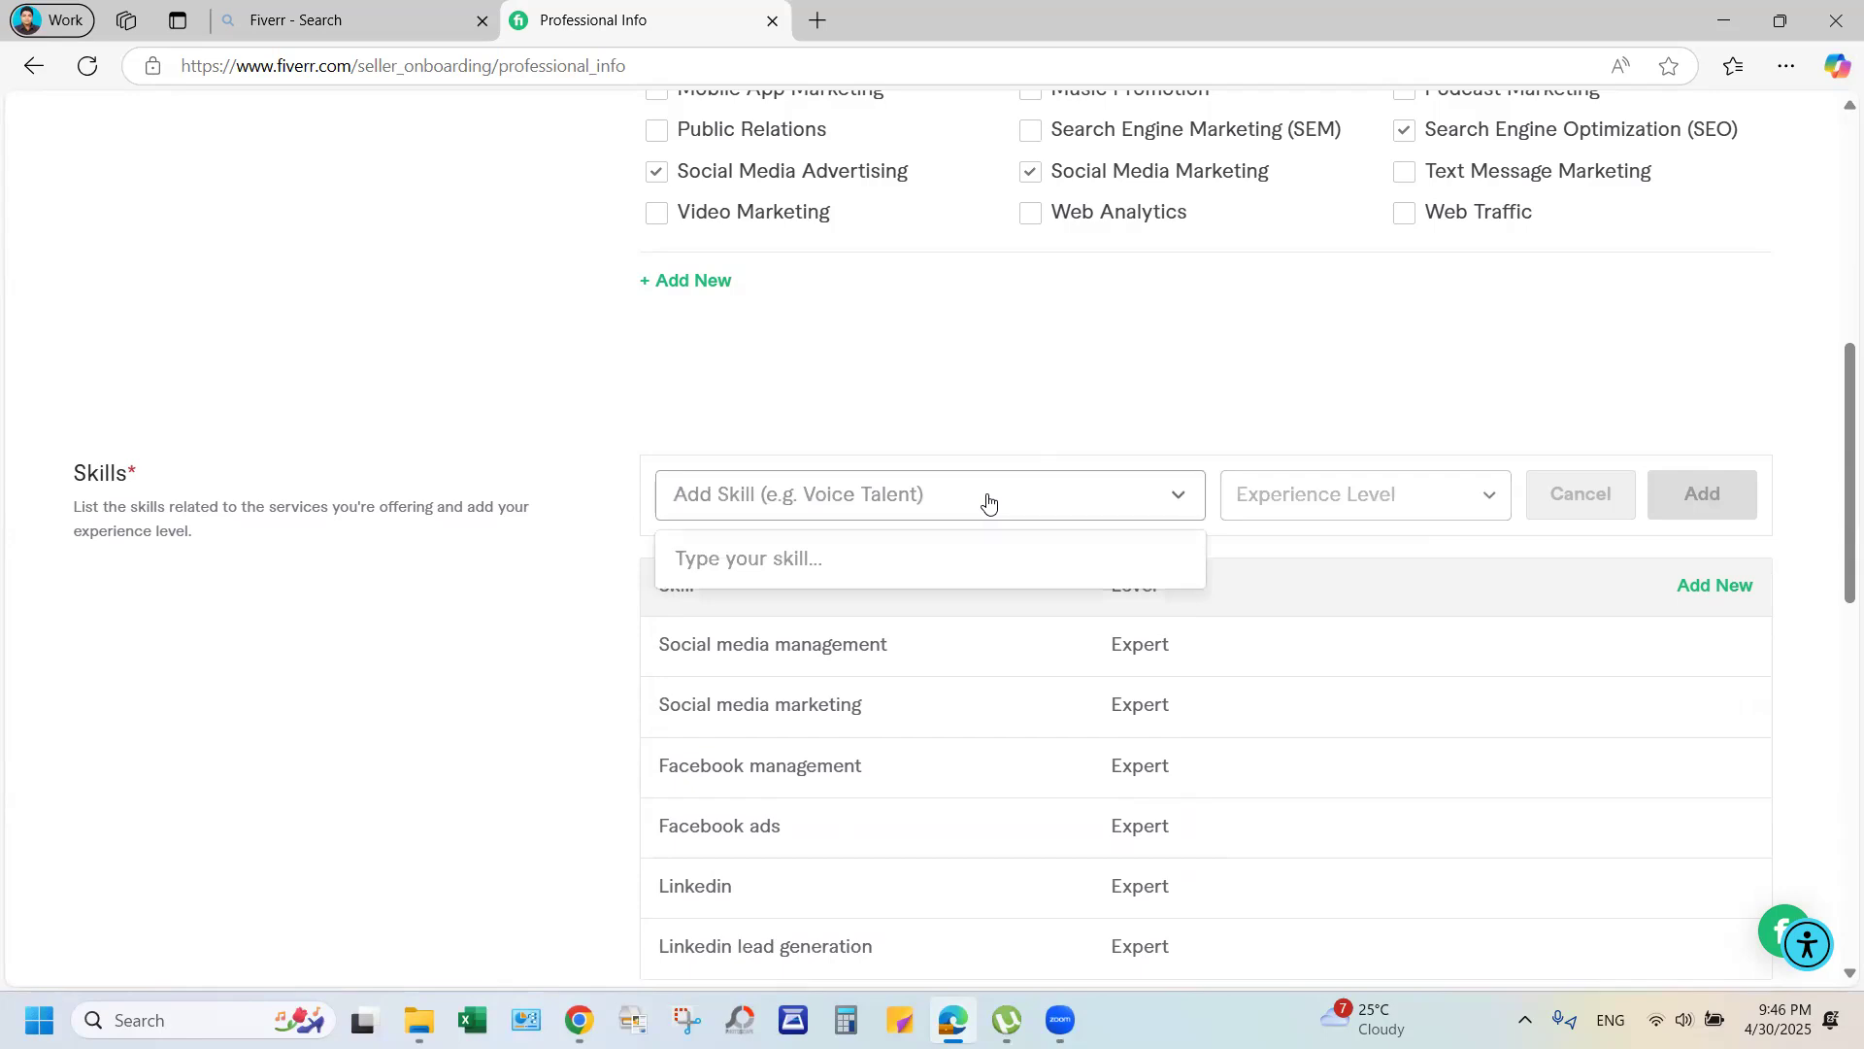
text(pintere)
text(st)
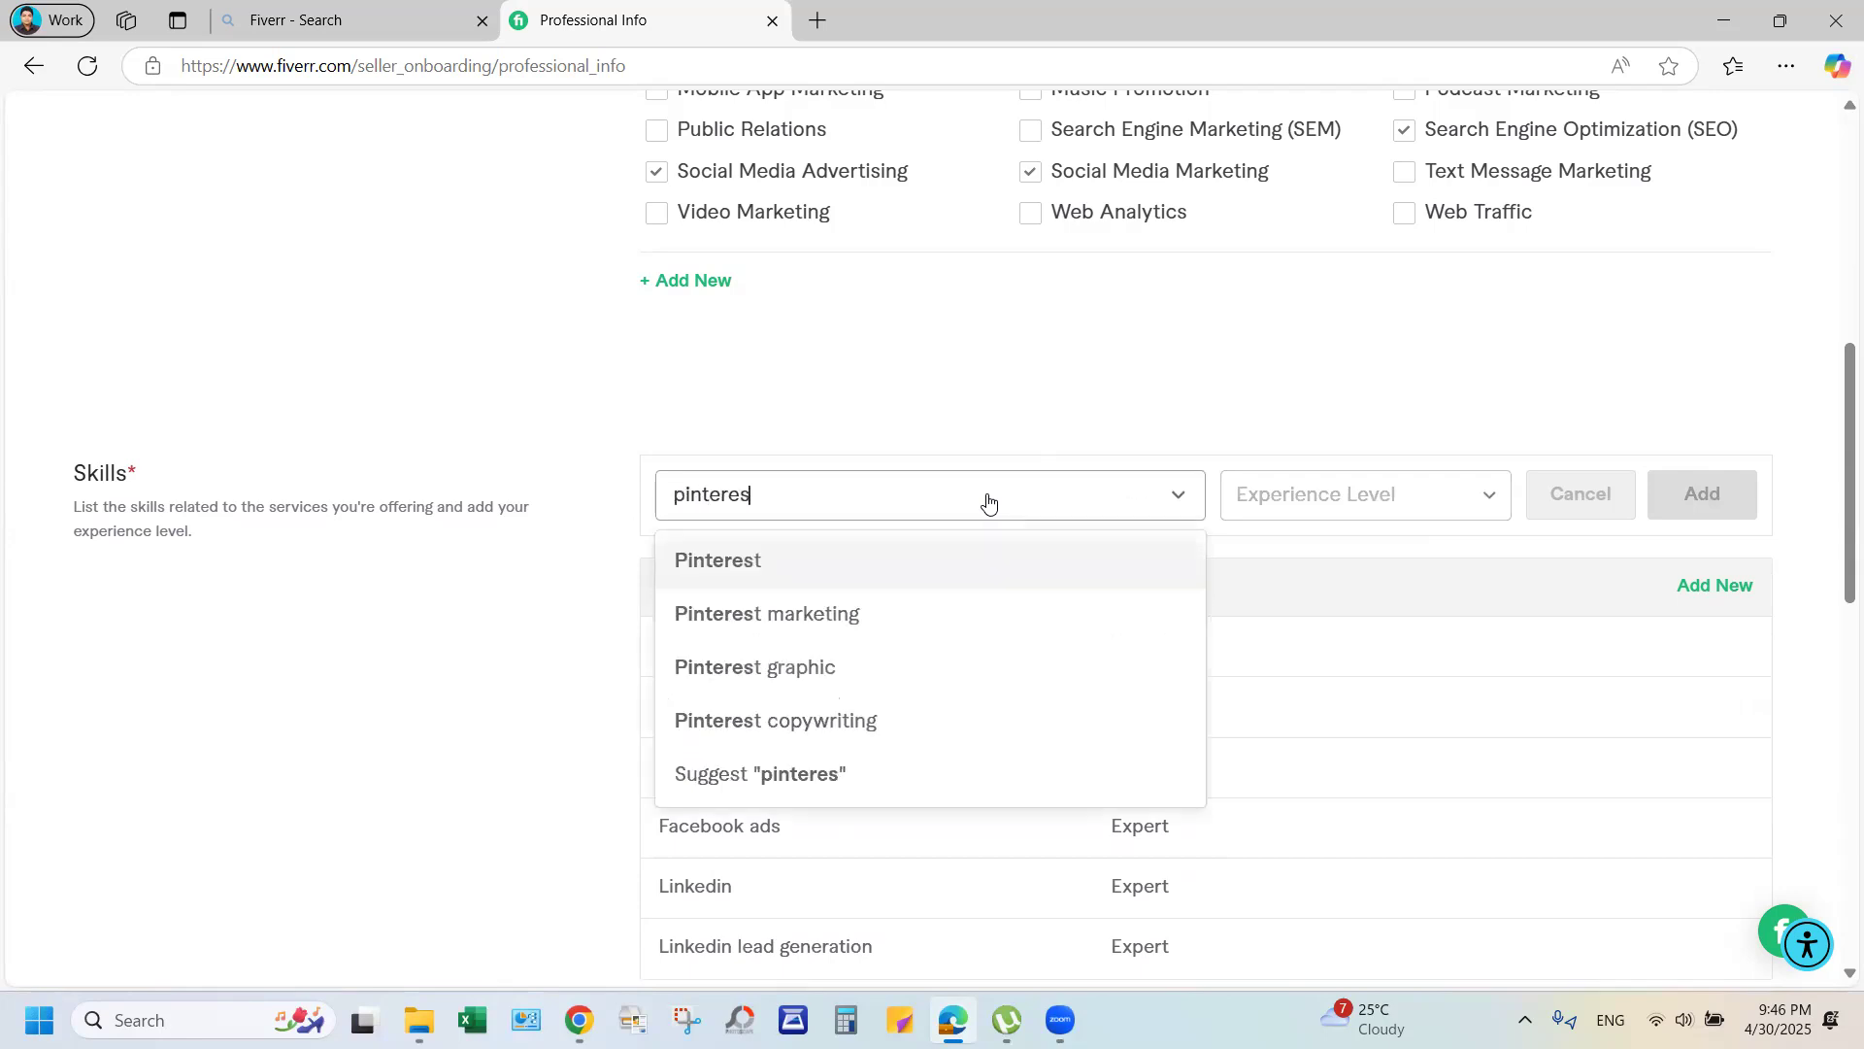
click(708, 561)
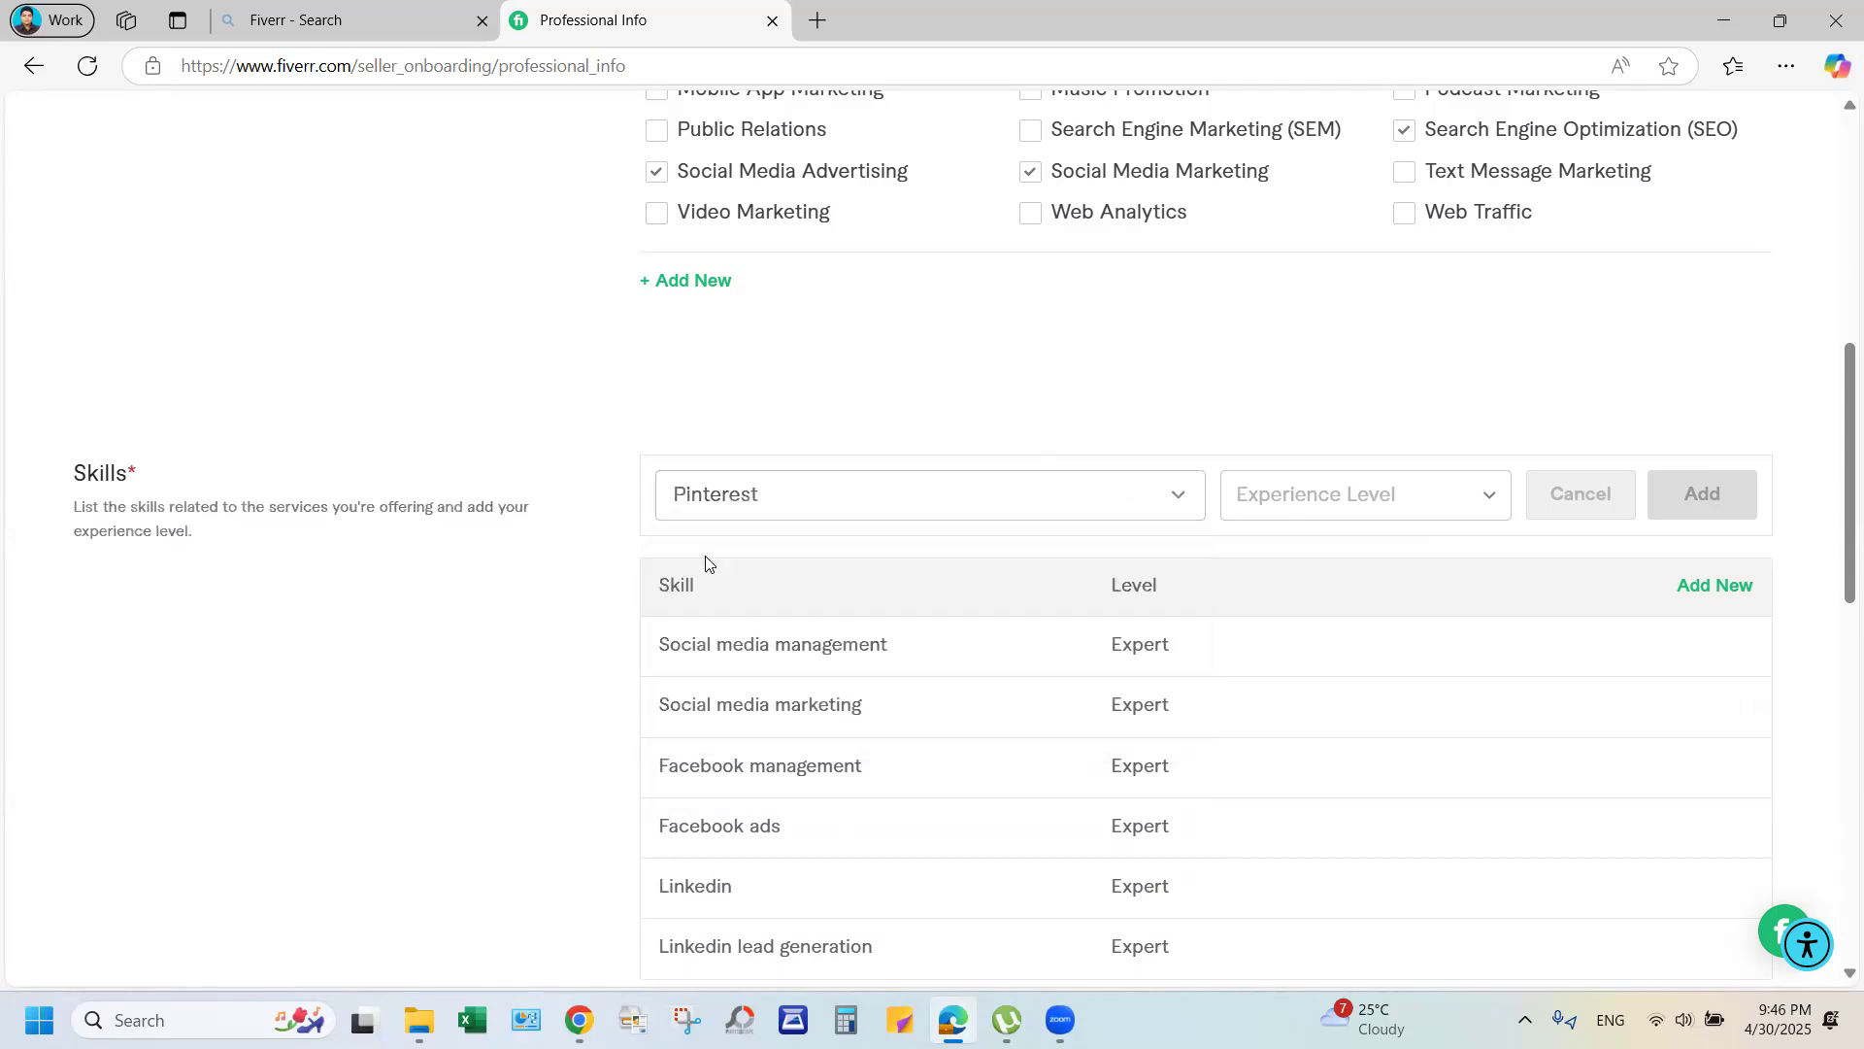
click(1328, 501)
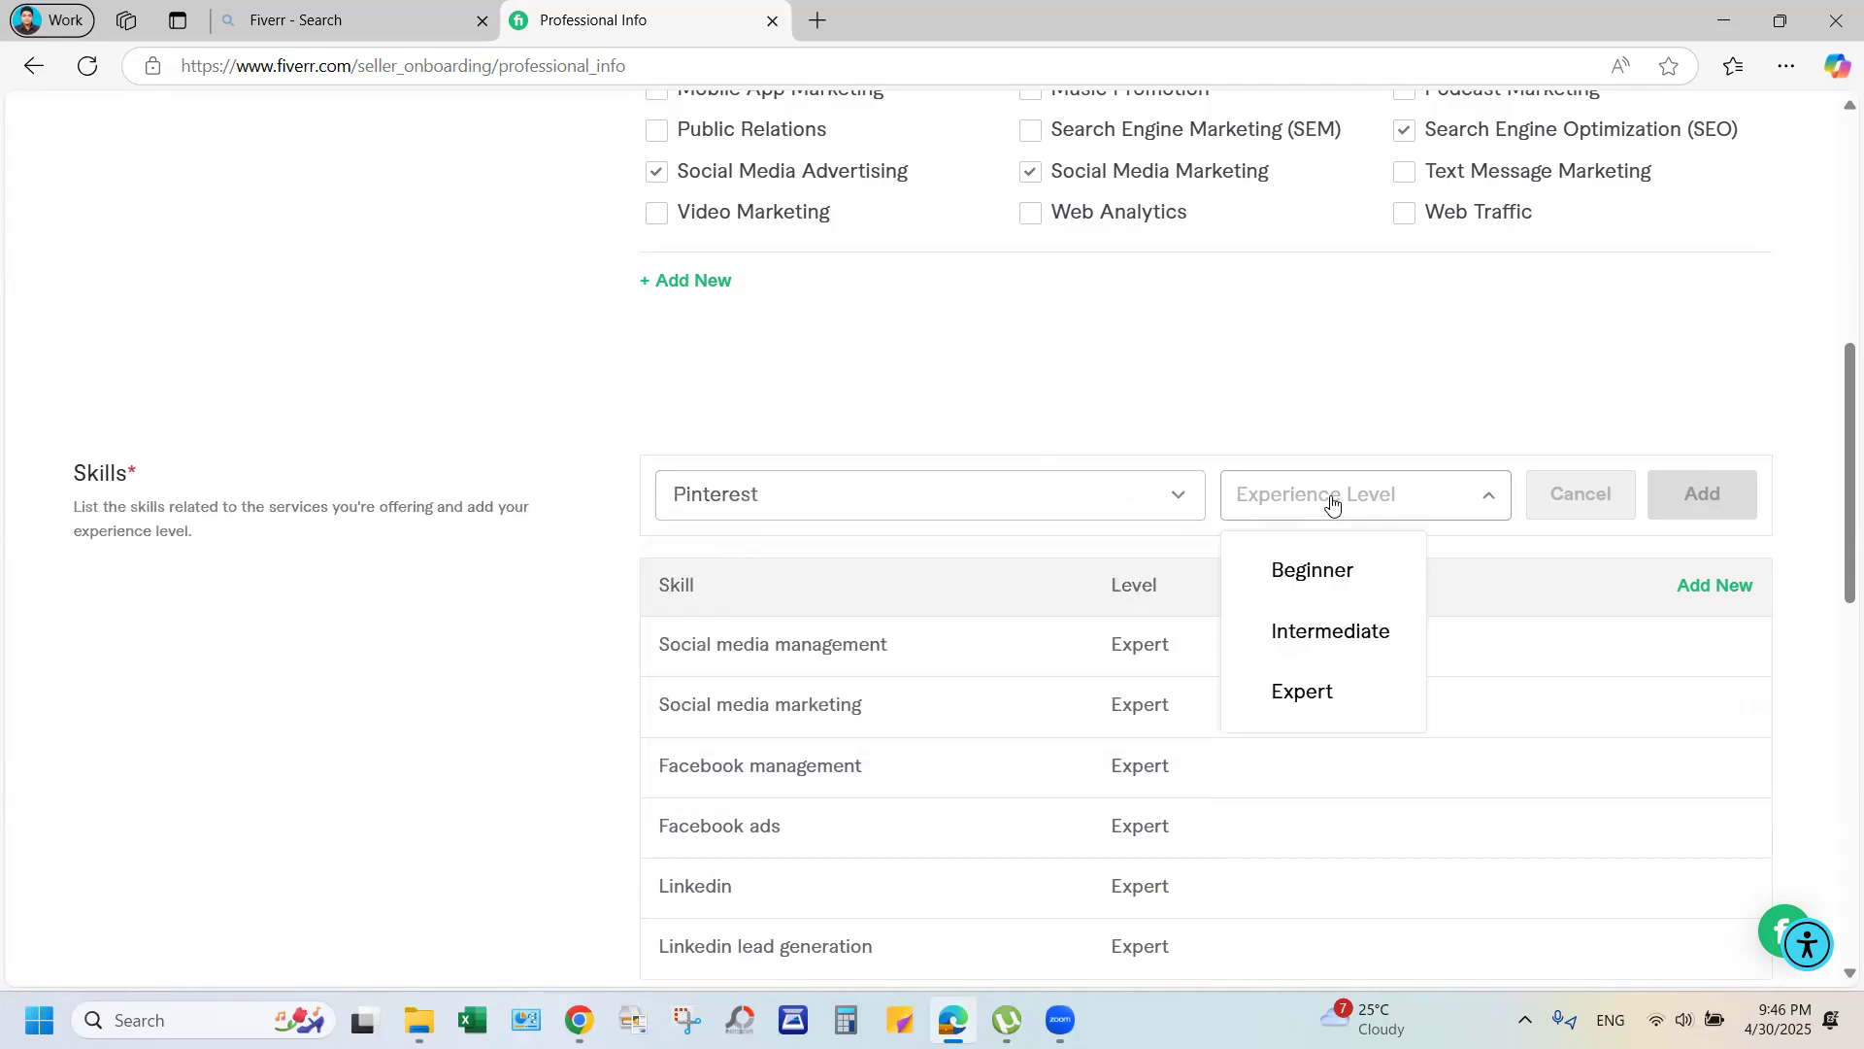
click(1274, 695)
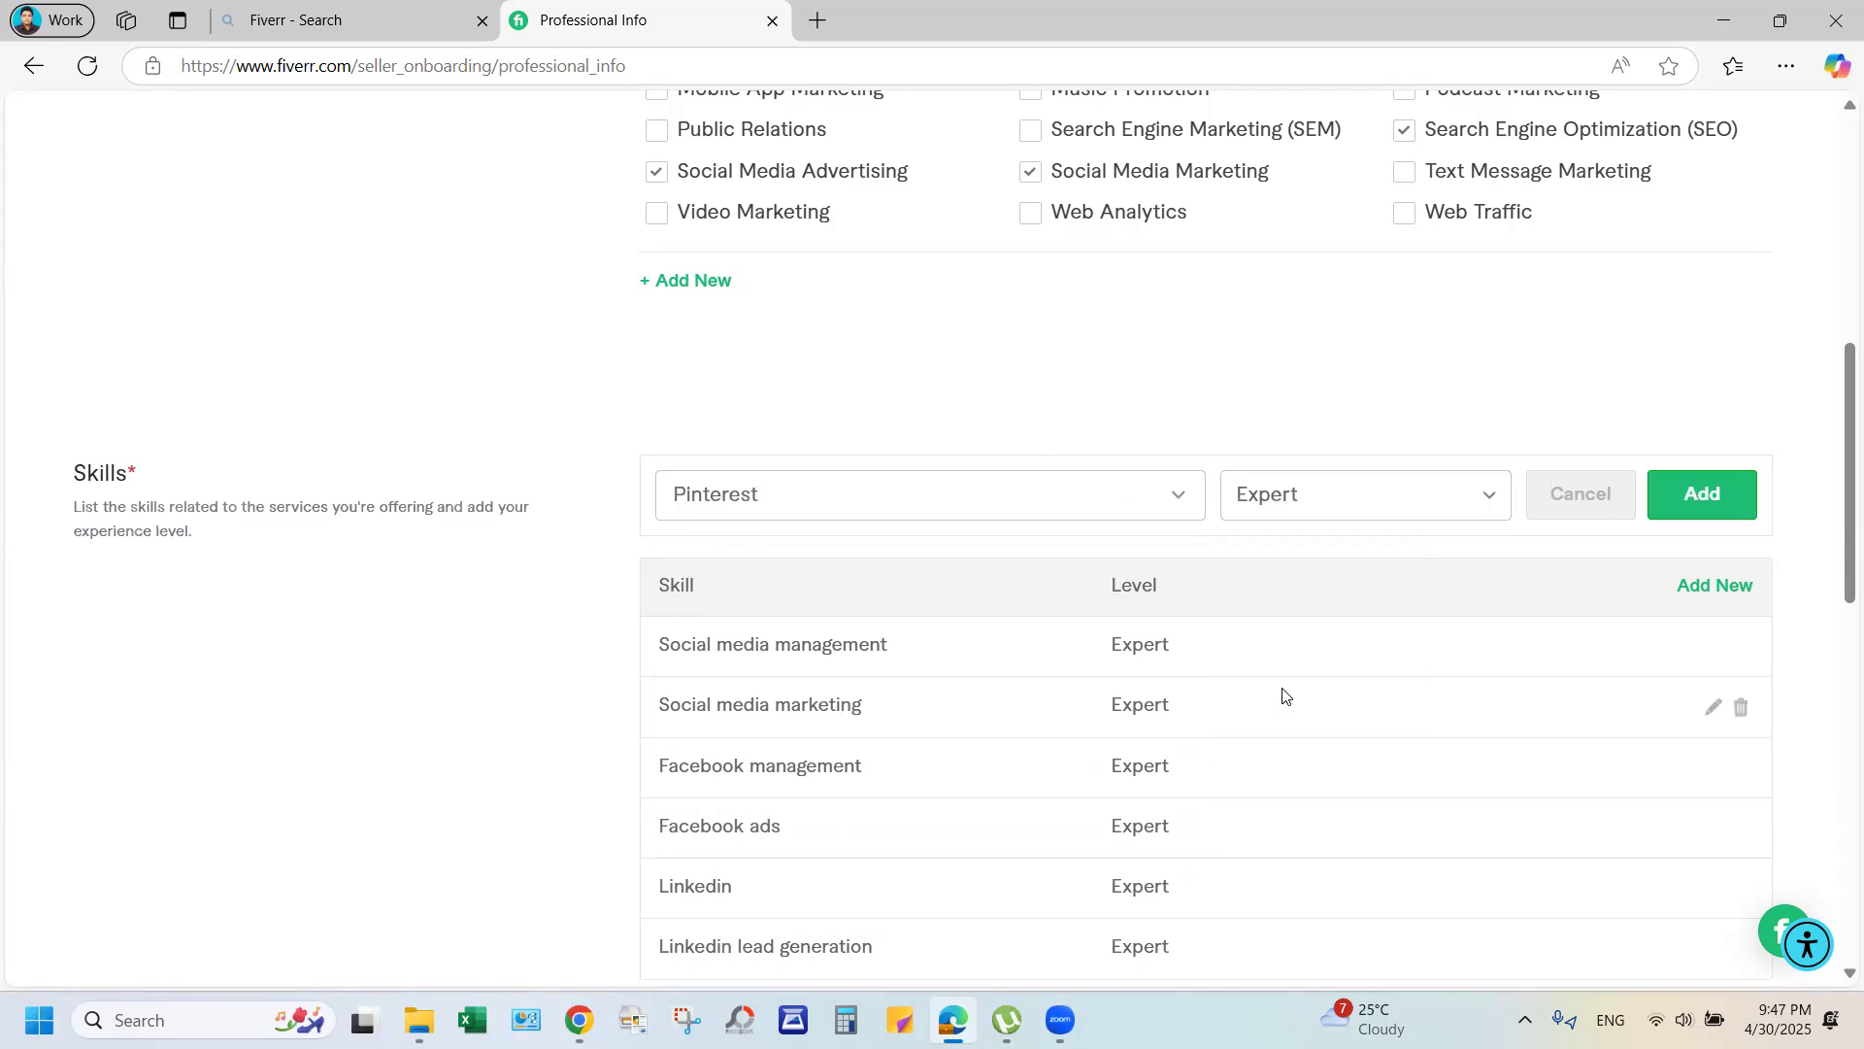
click(1728, 499)
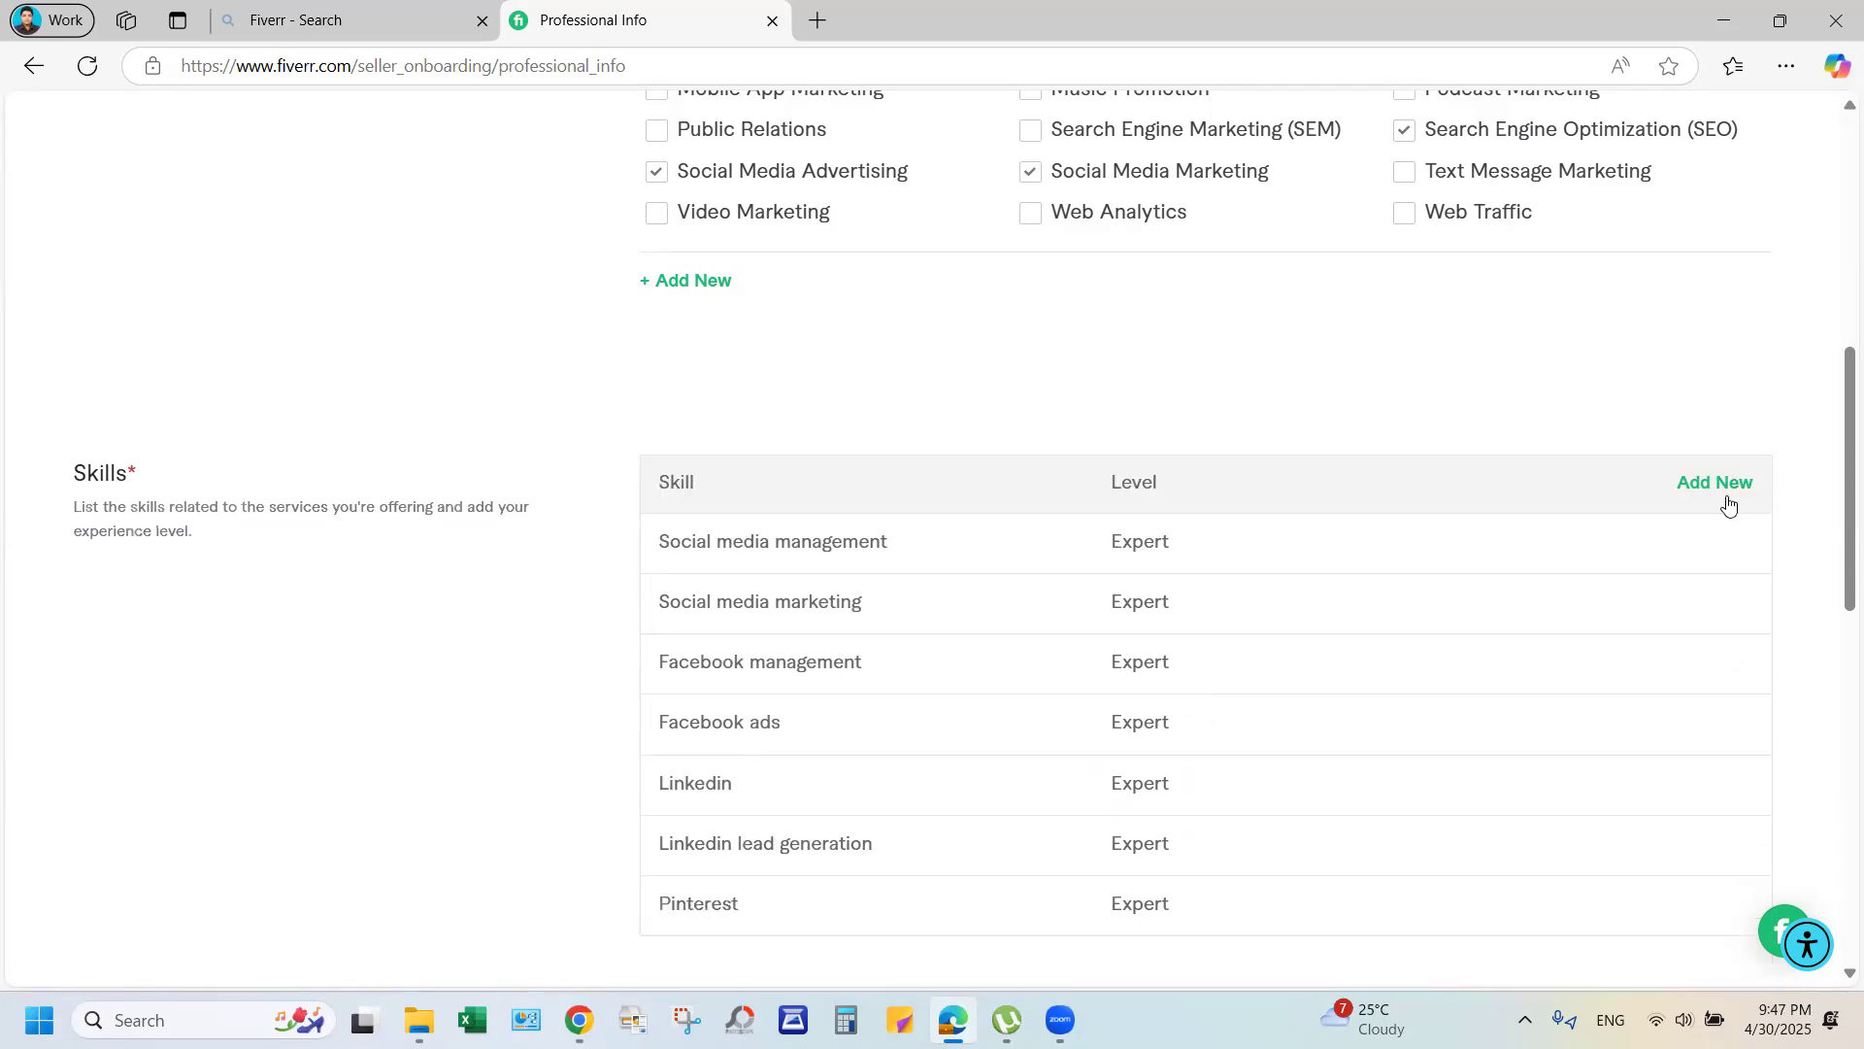
Add the Pinterest marketing skill at Expert level.
click(1731, 486)
click(966, 499)
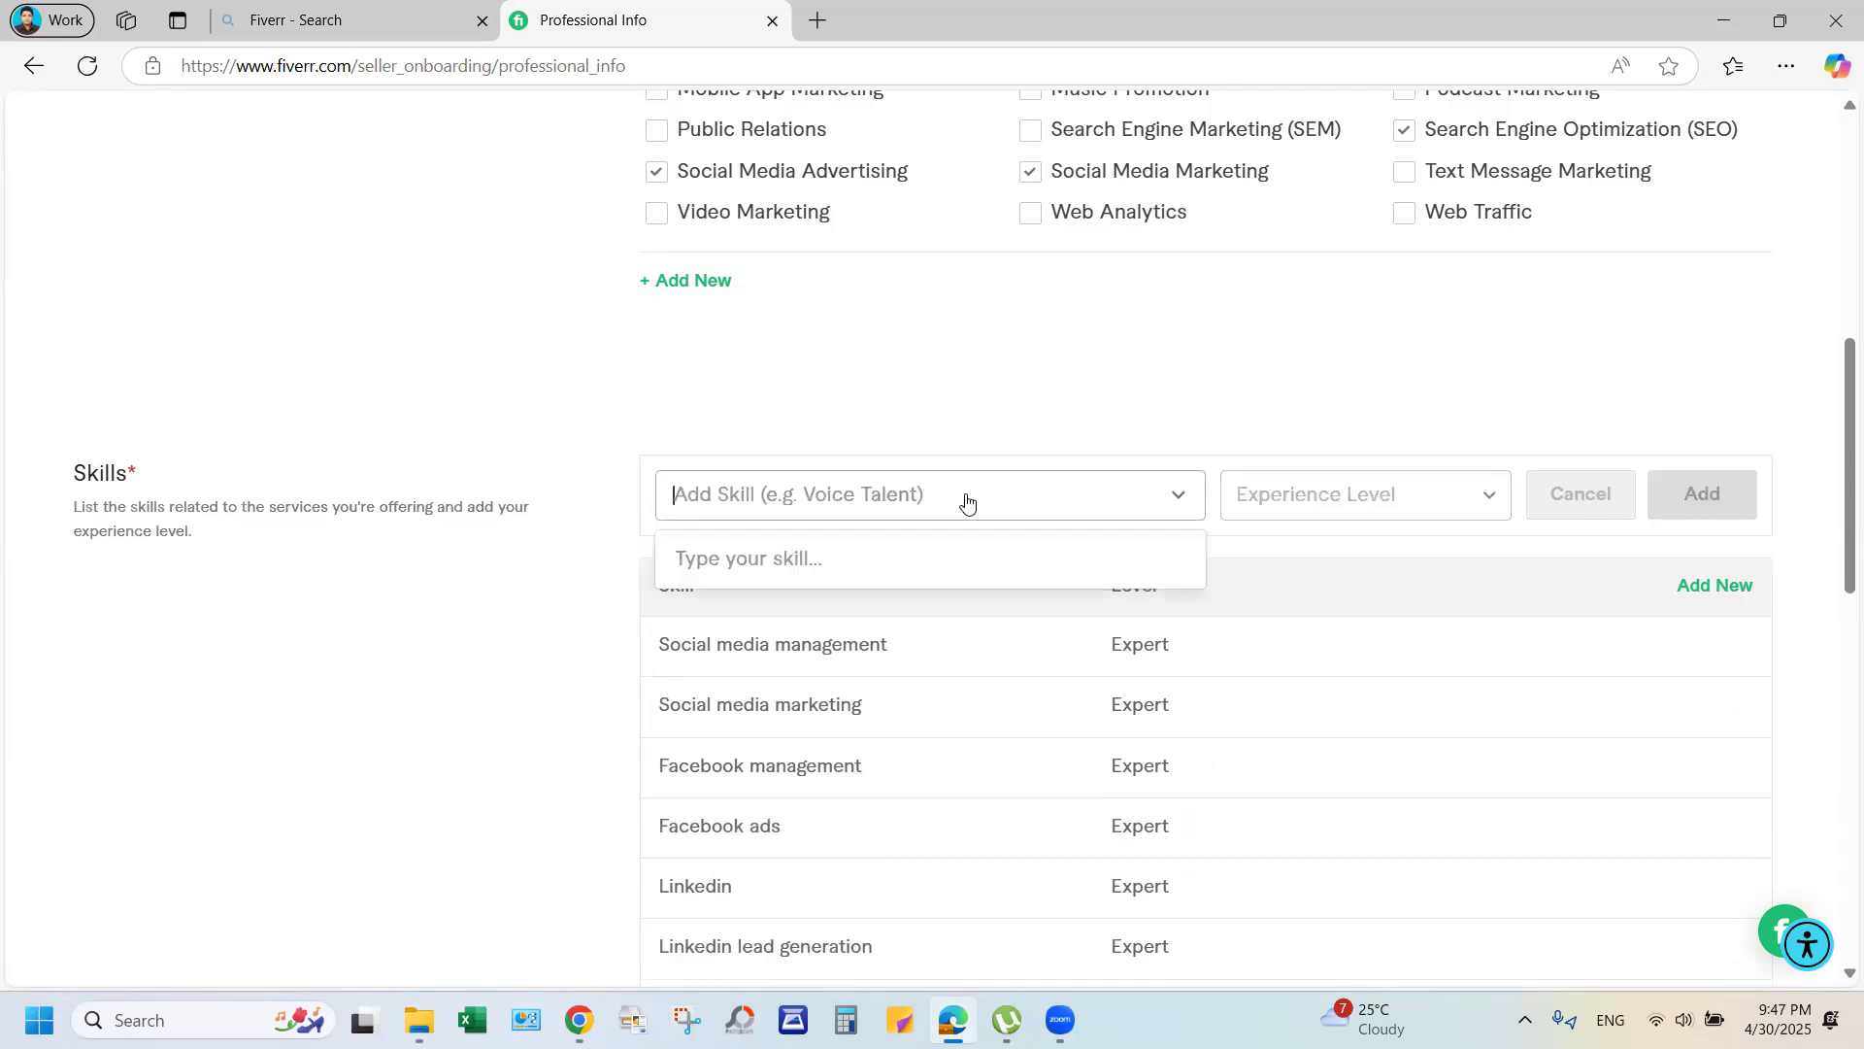
text(pin)
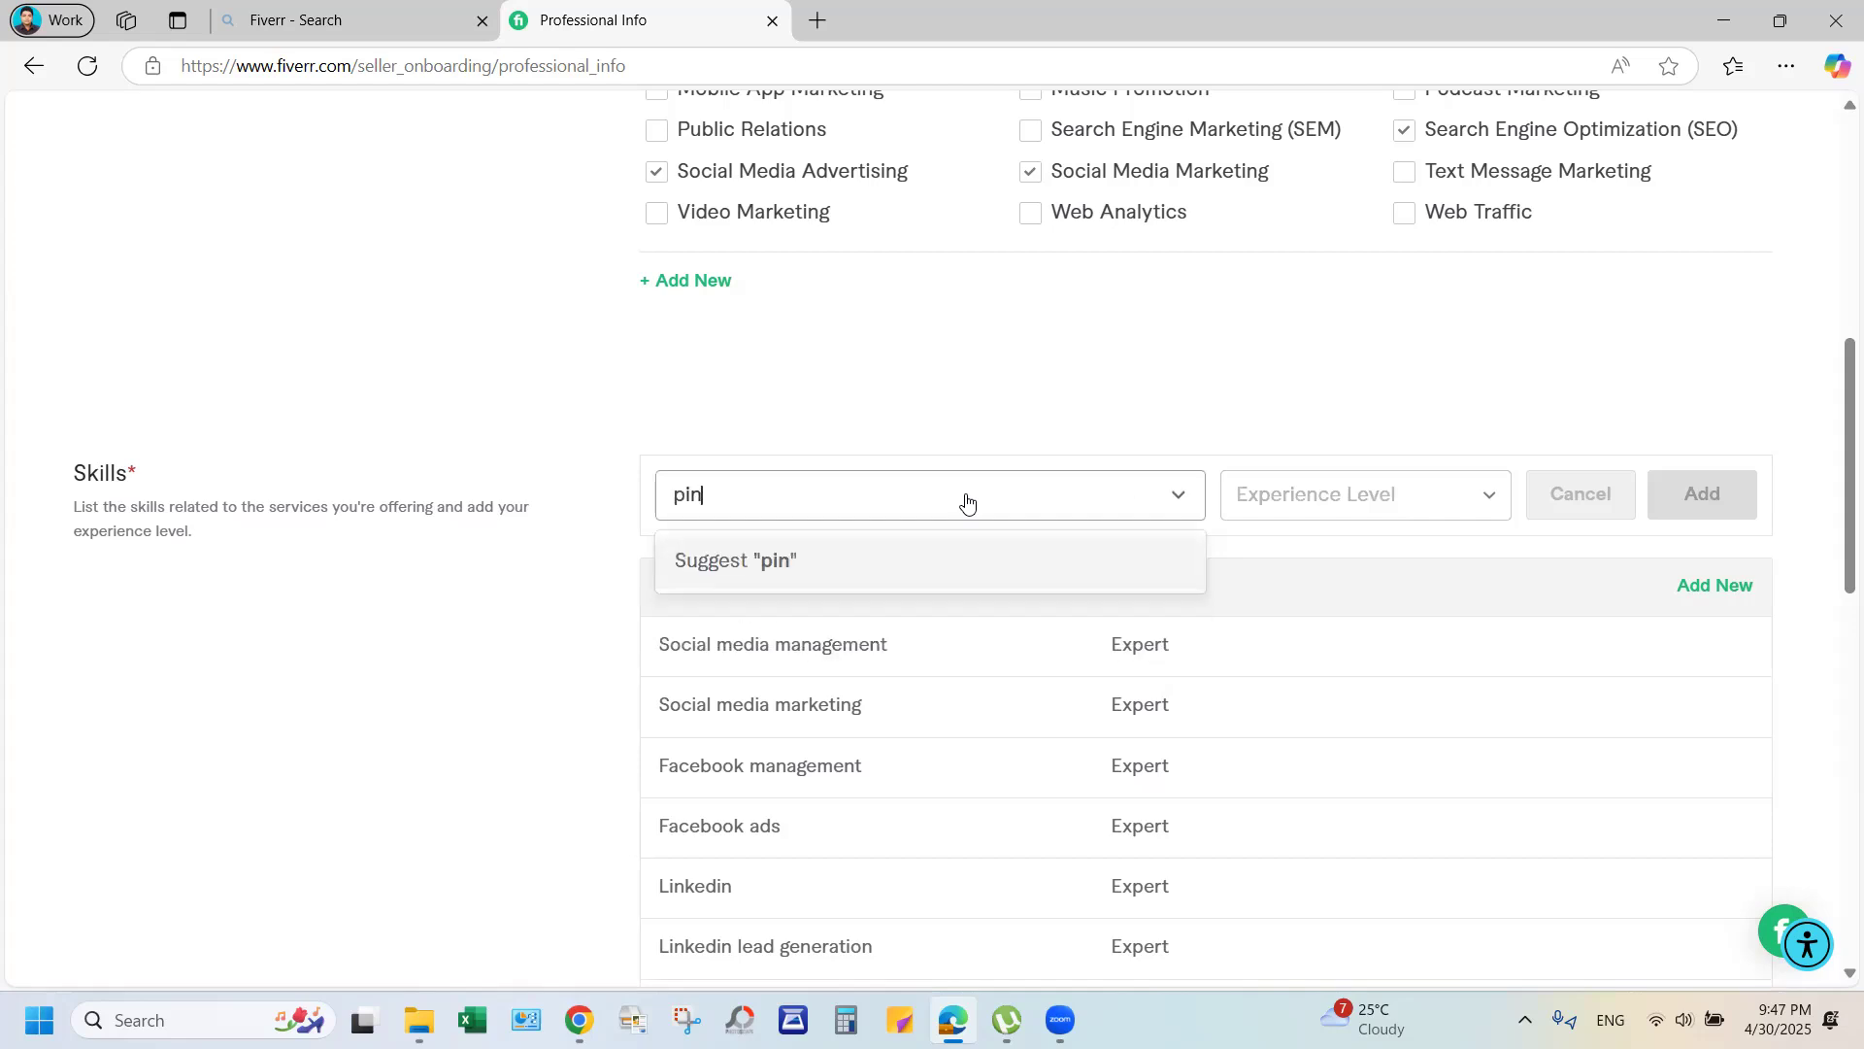
text(terest)
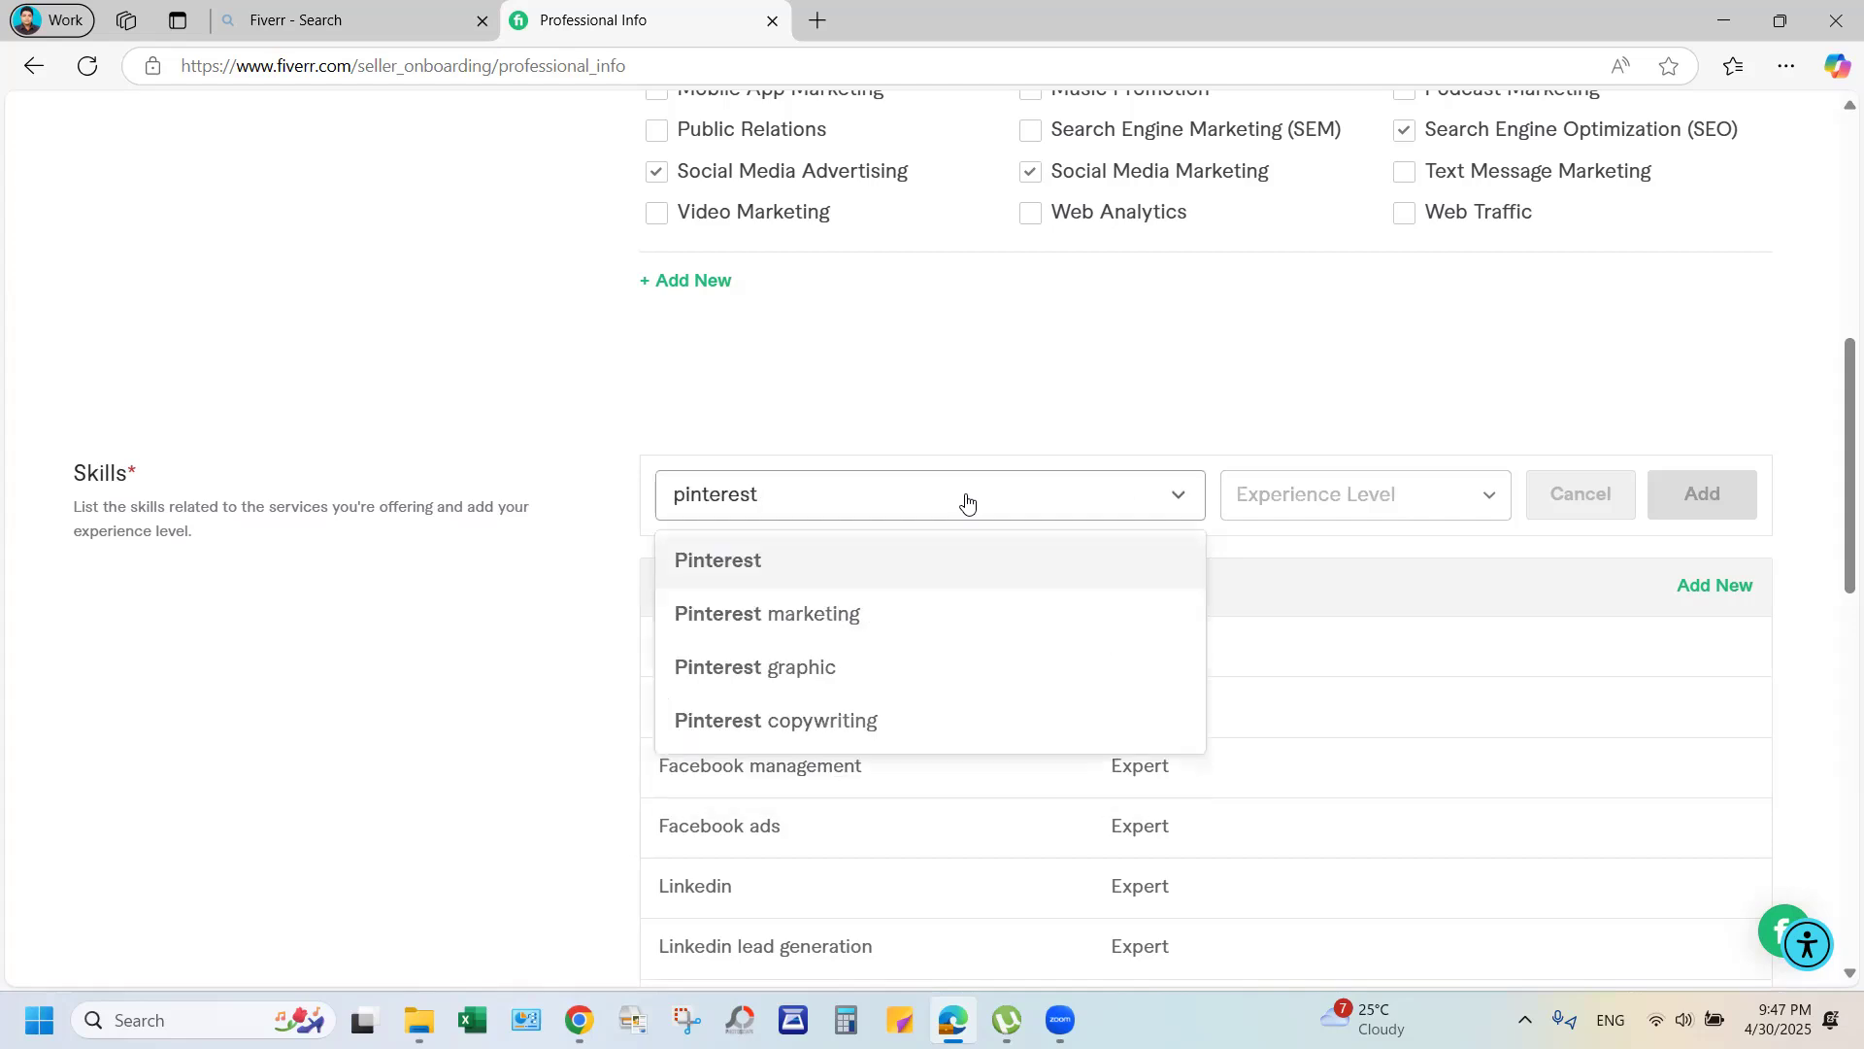
click(803, 614)
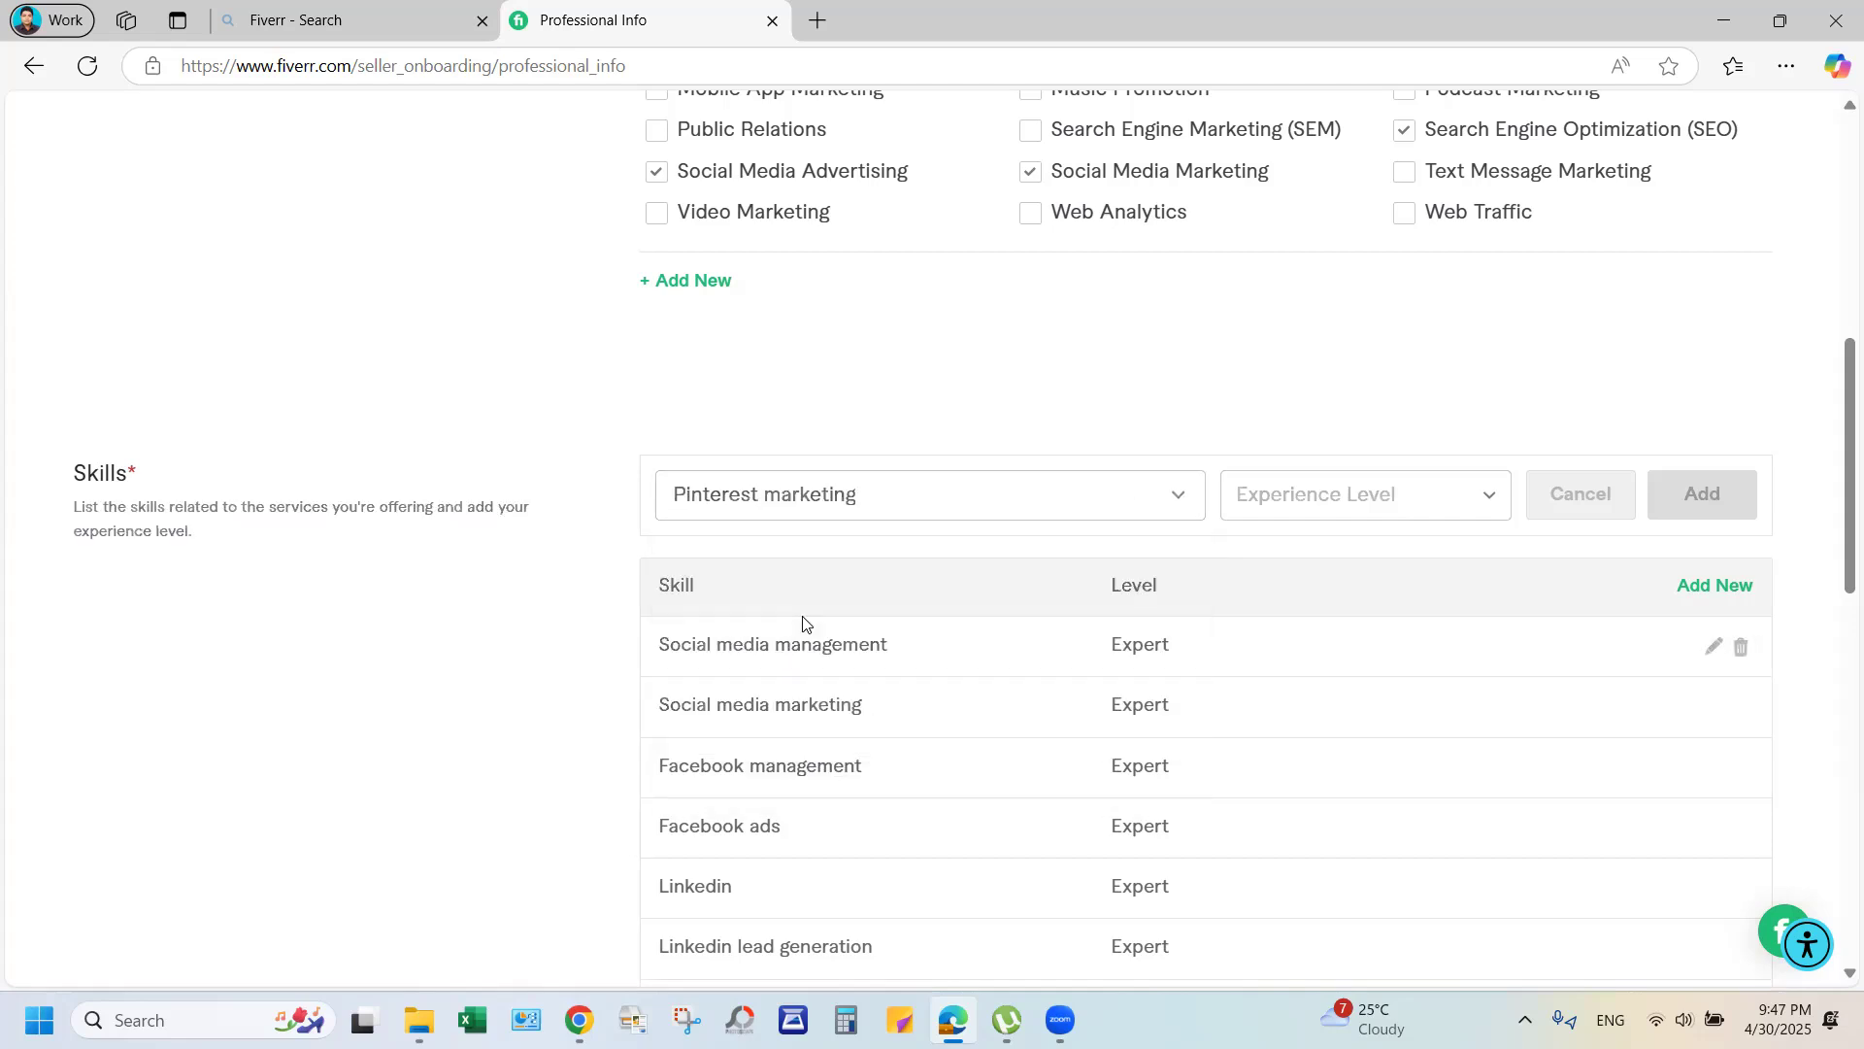
click(1364, 495)
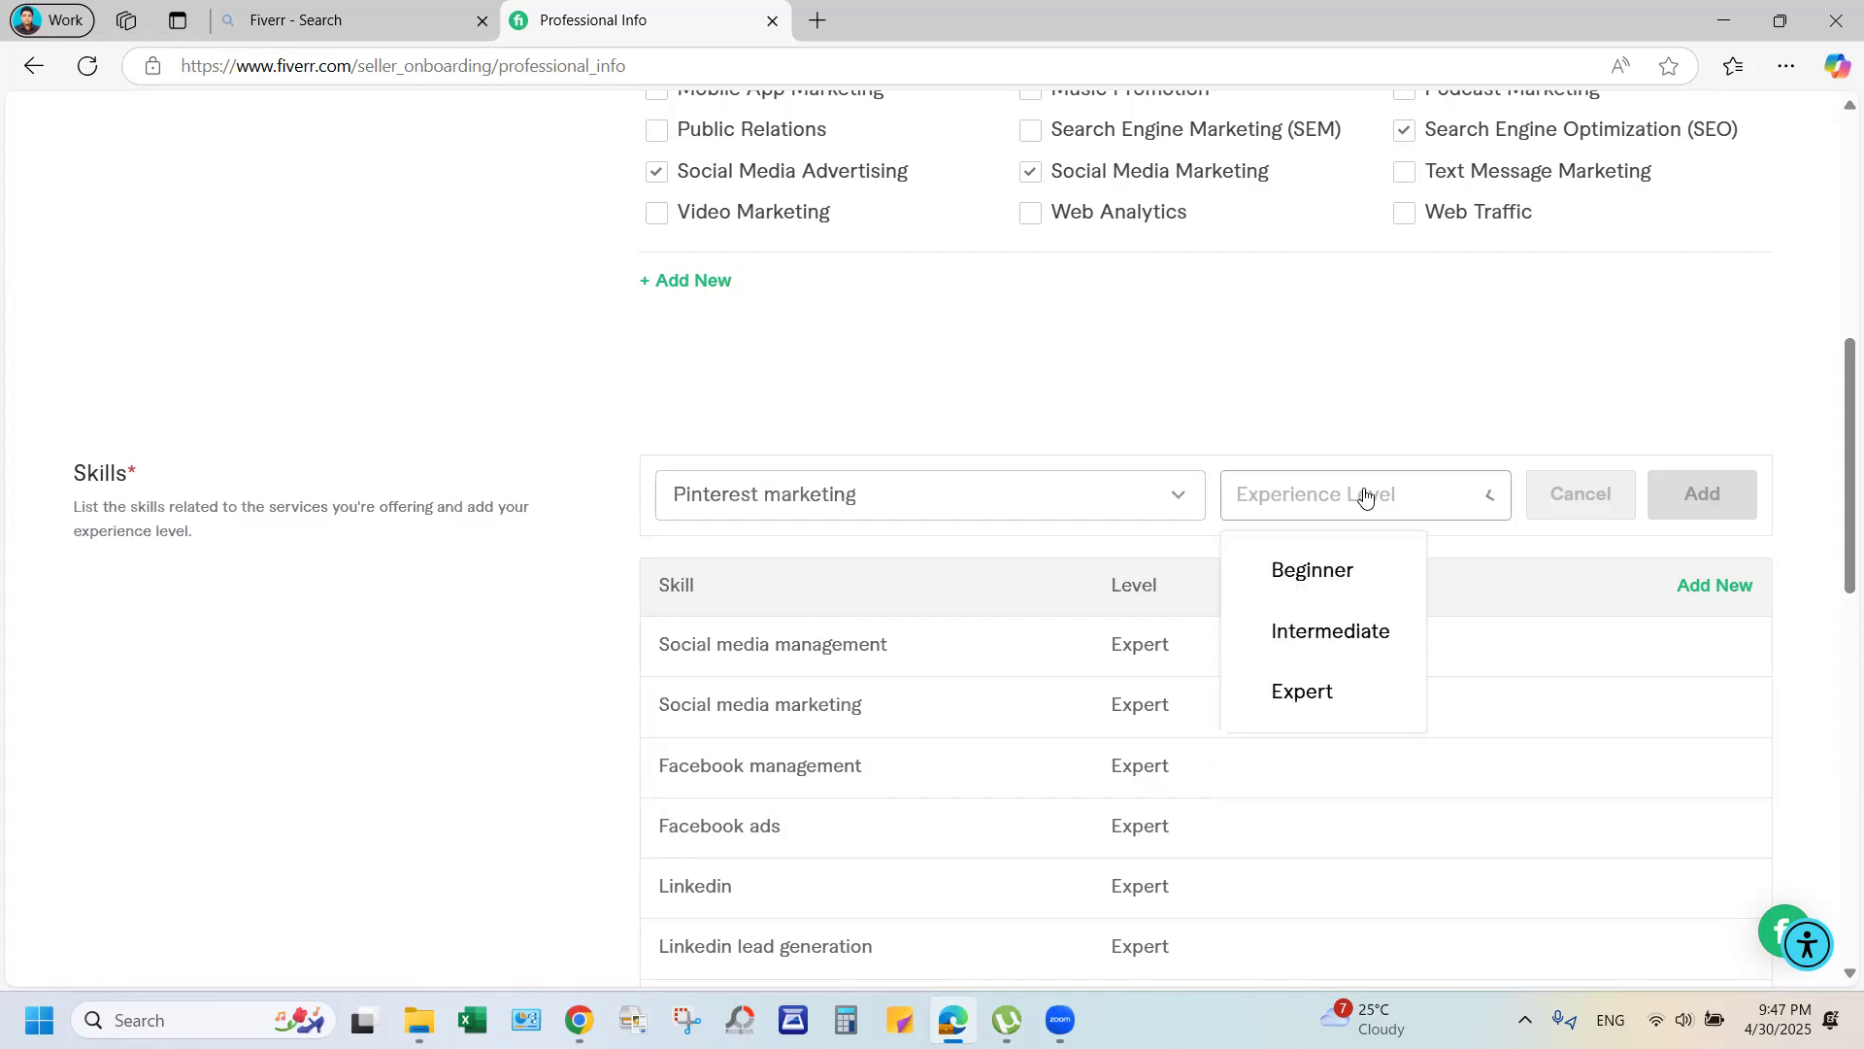
click(1315, 694)
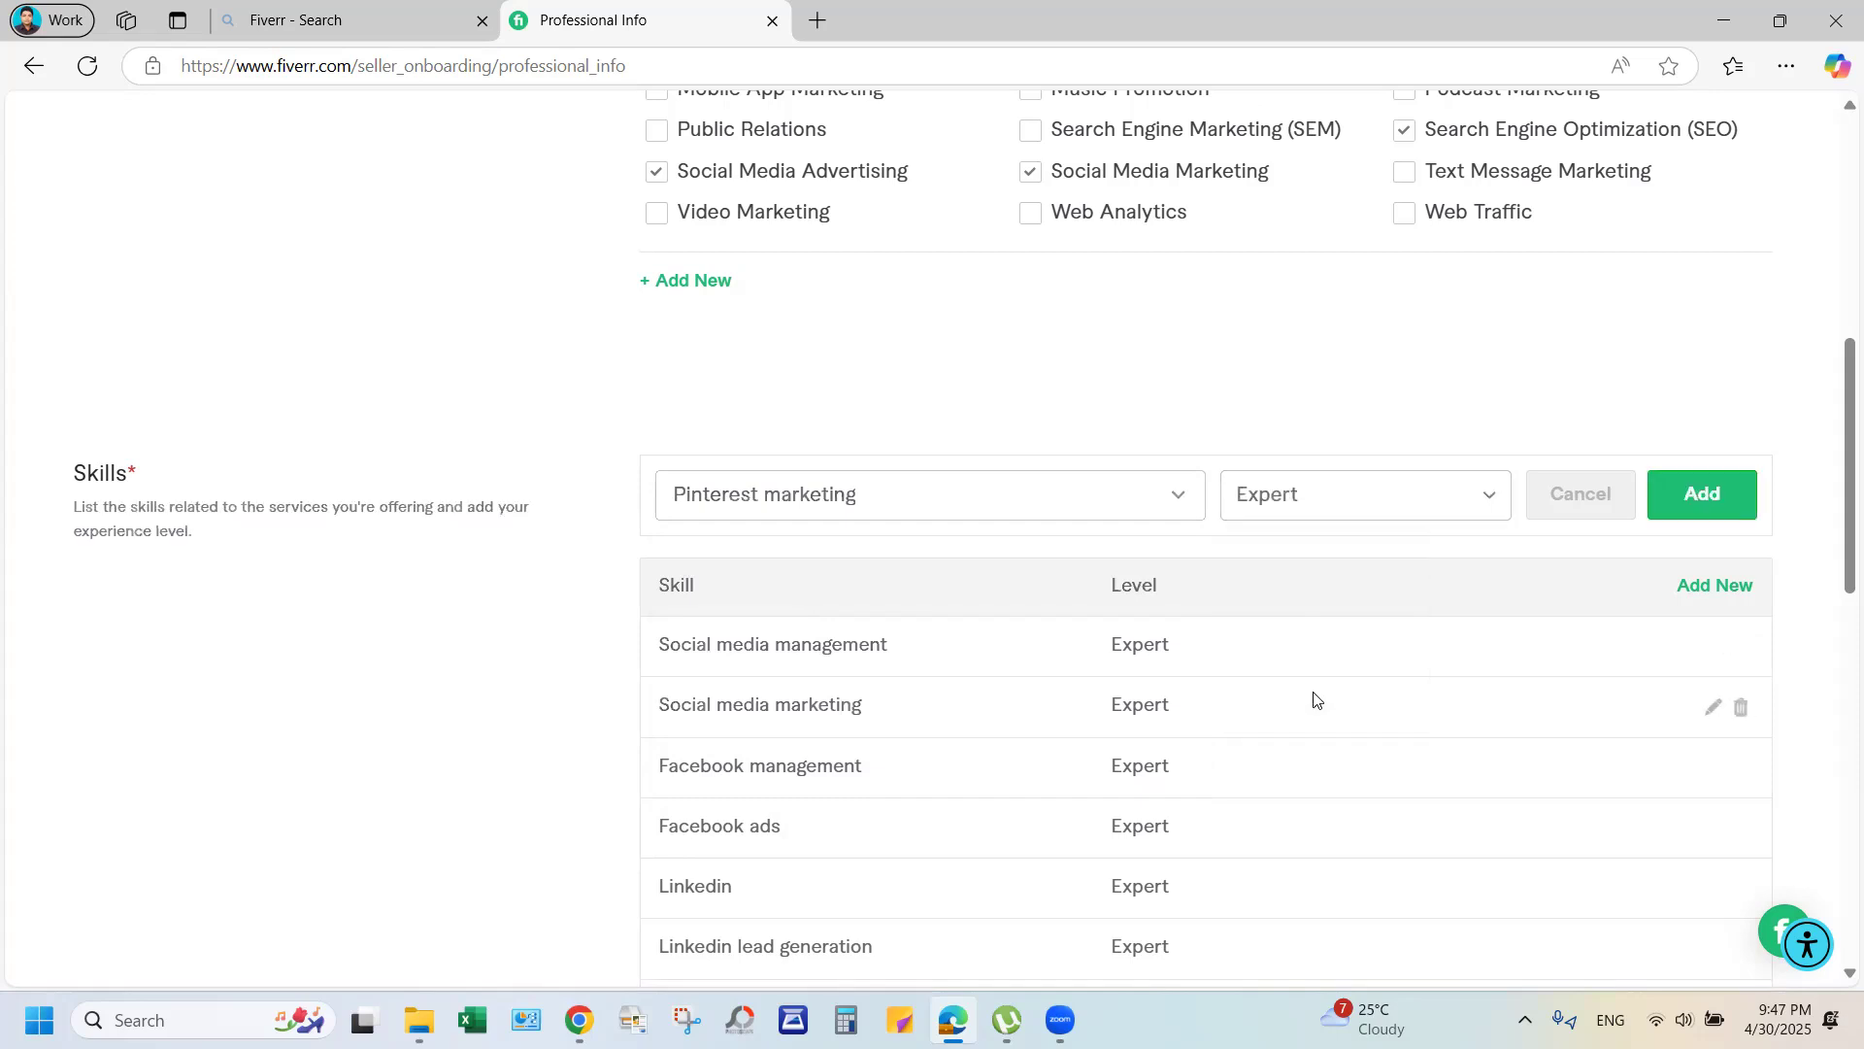
click(1734, 503)
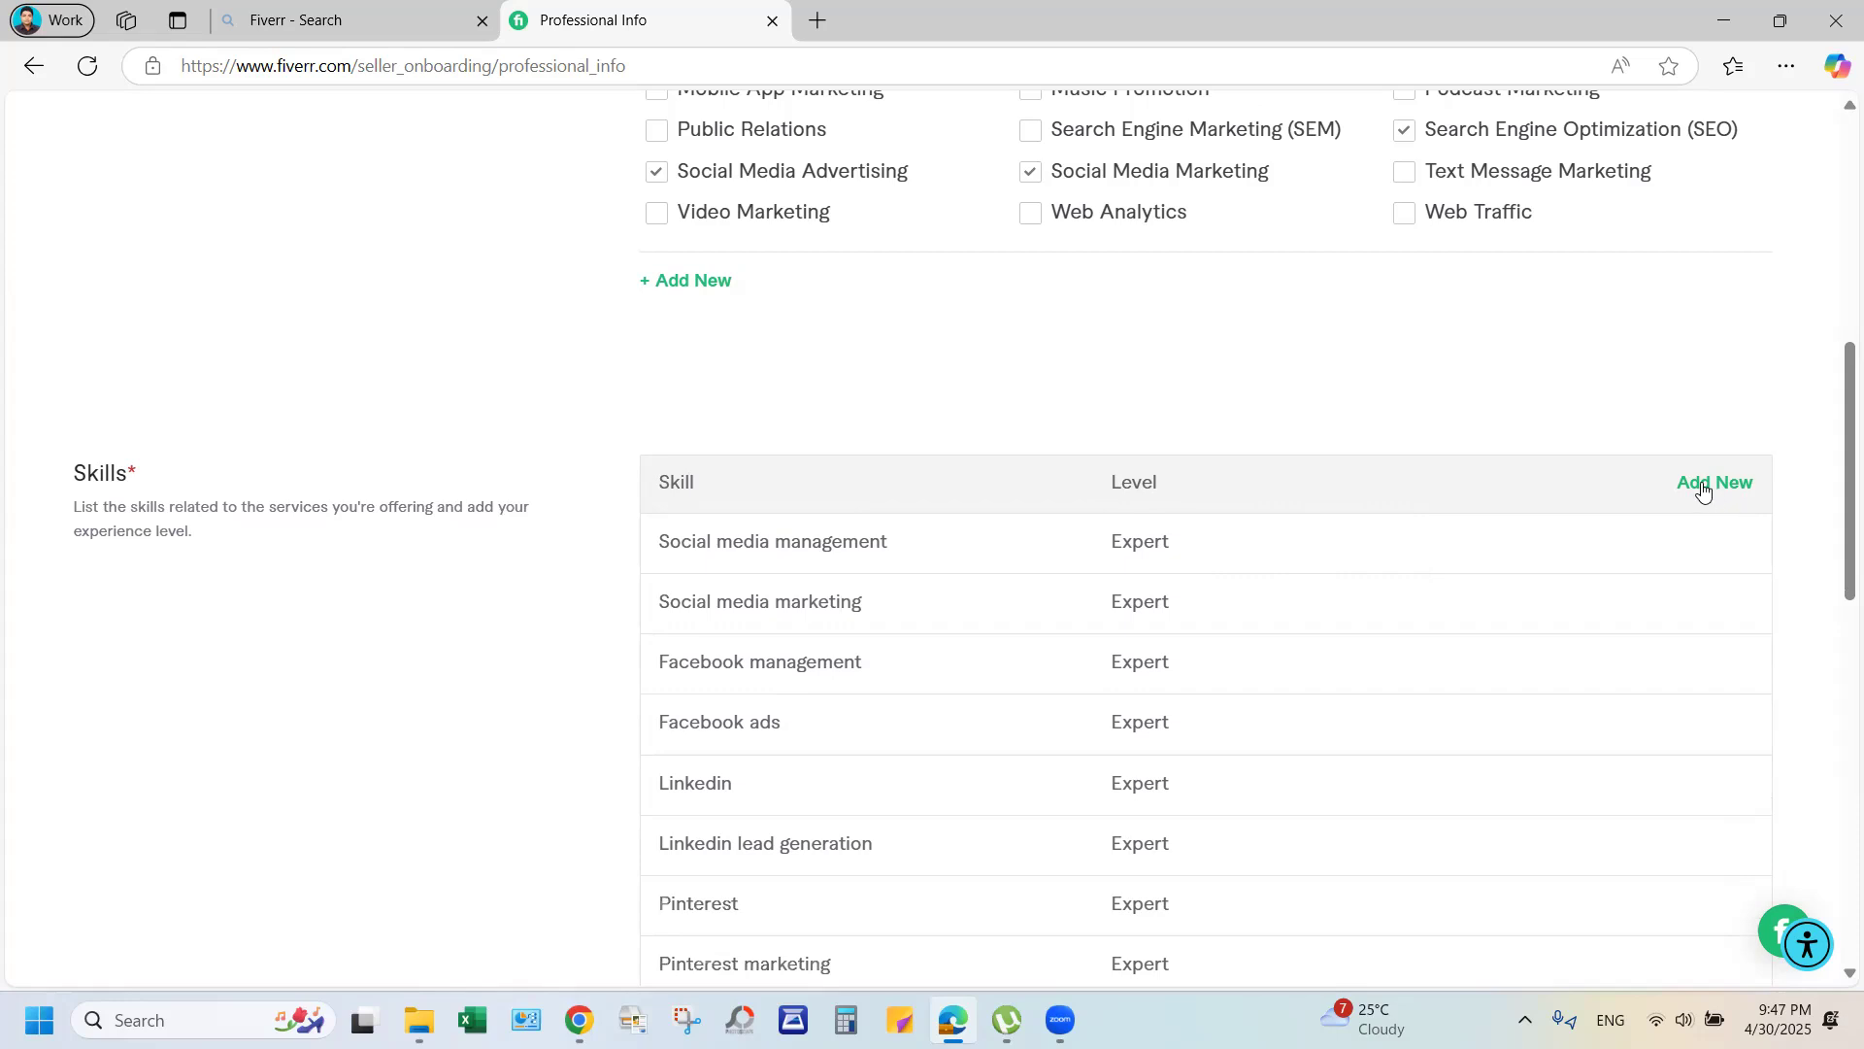
Add the YouTube skill at Expert level.
click(1701, 484)
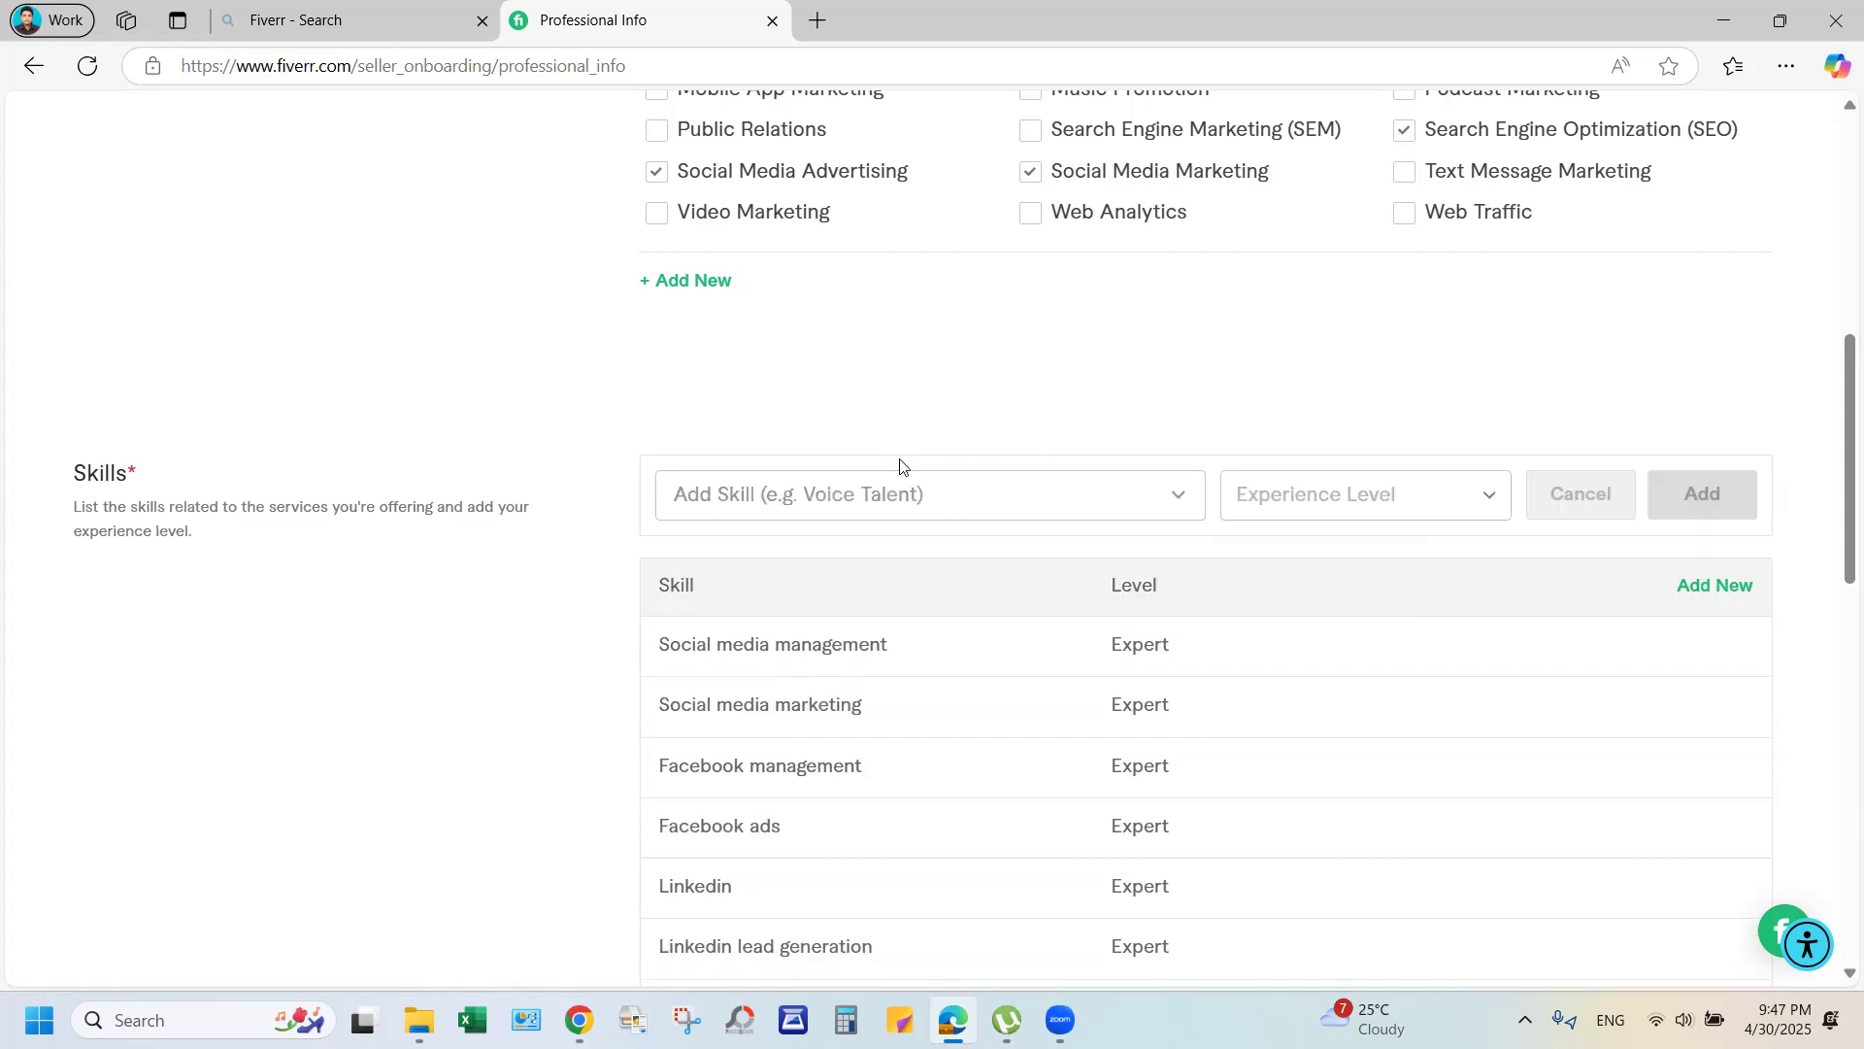
click(894, 497)
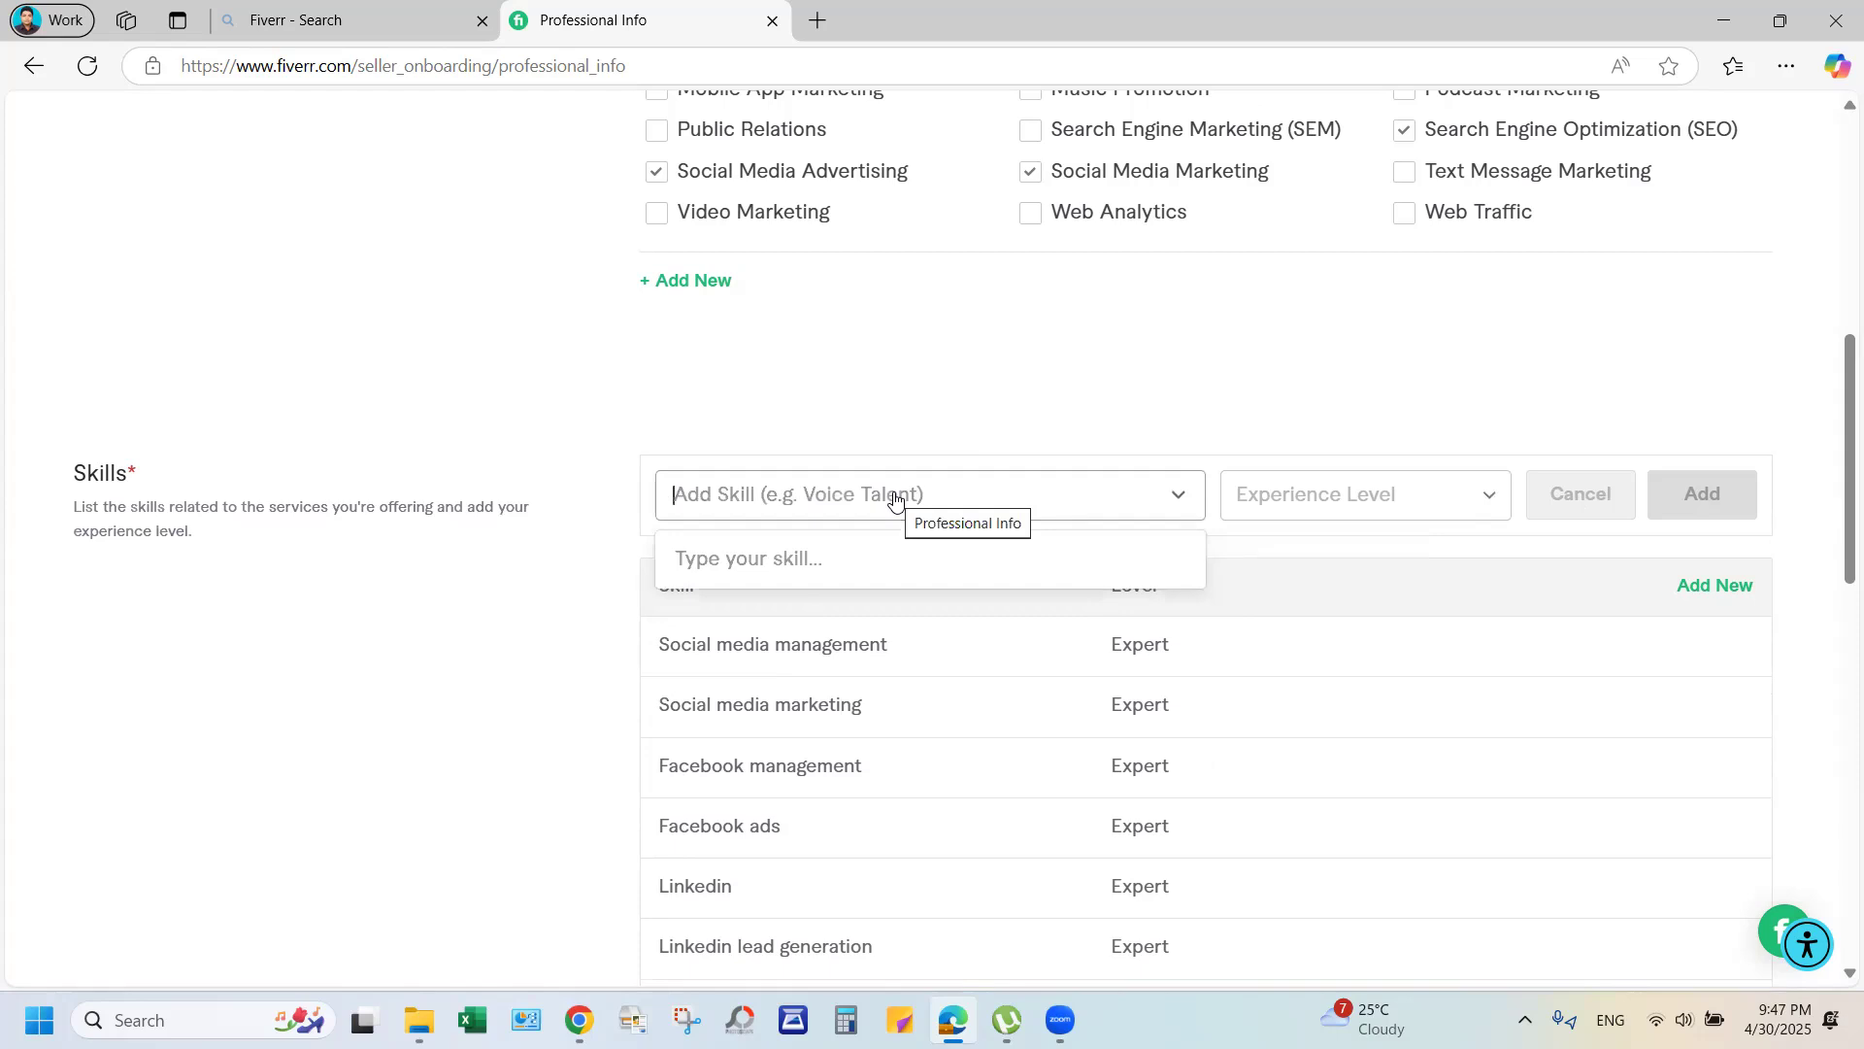
text(youtube)
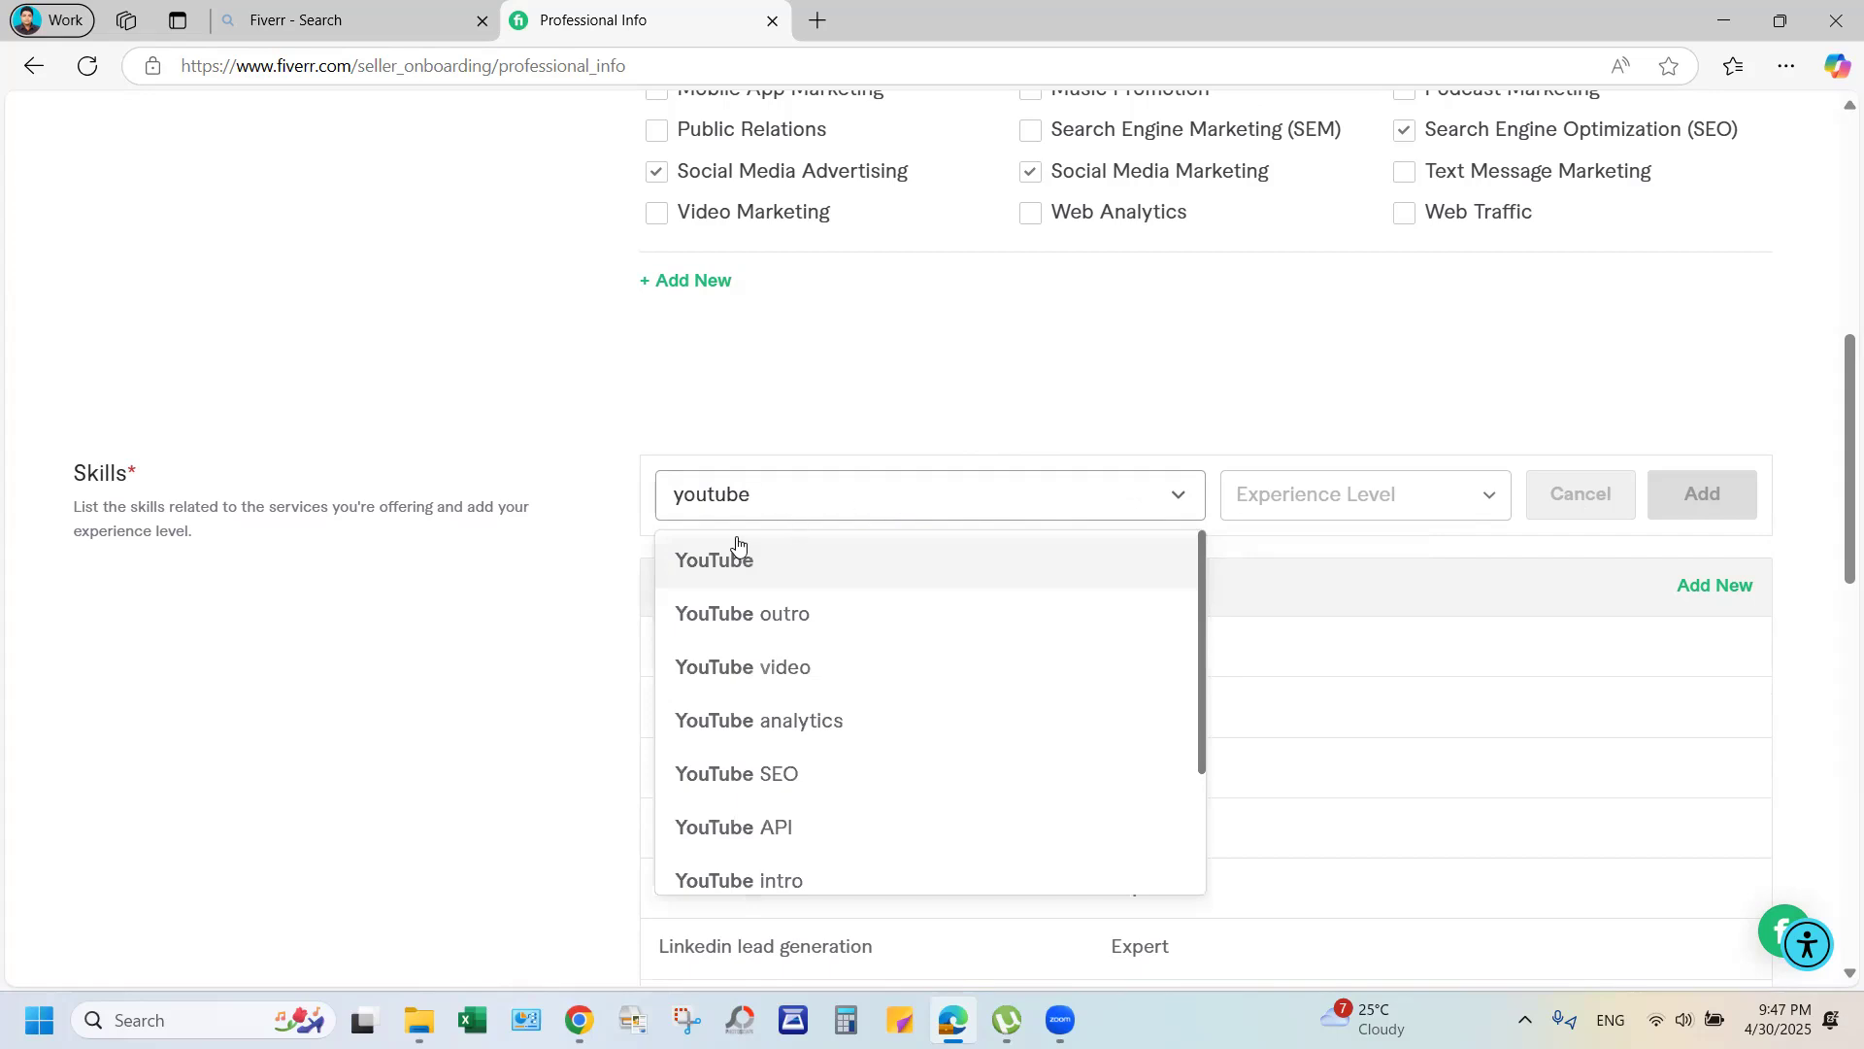
click(724, 571)
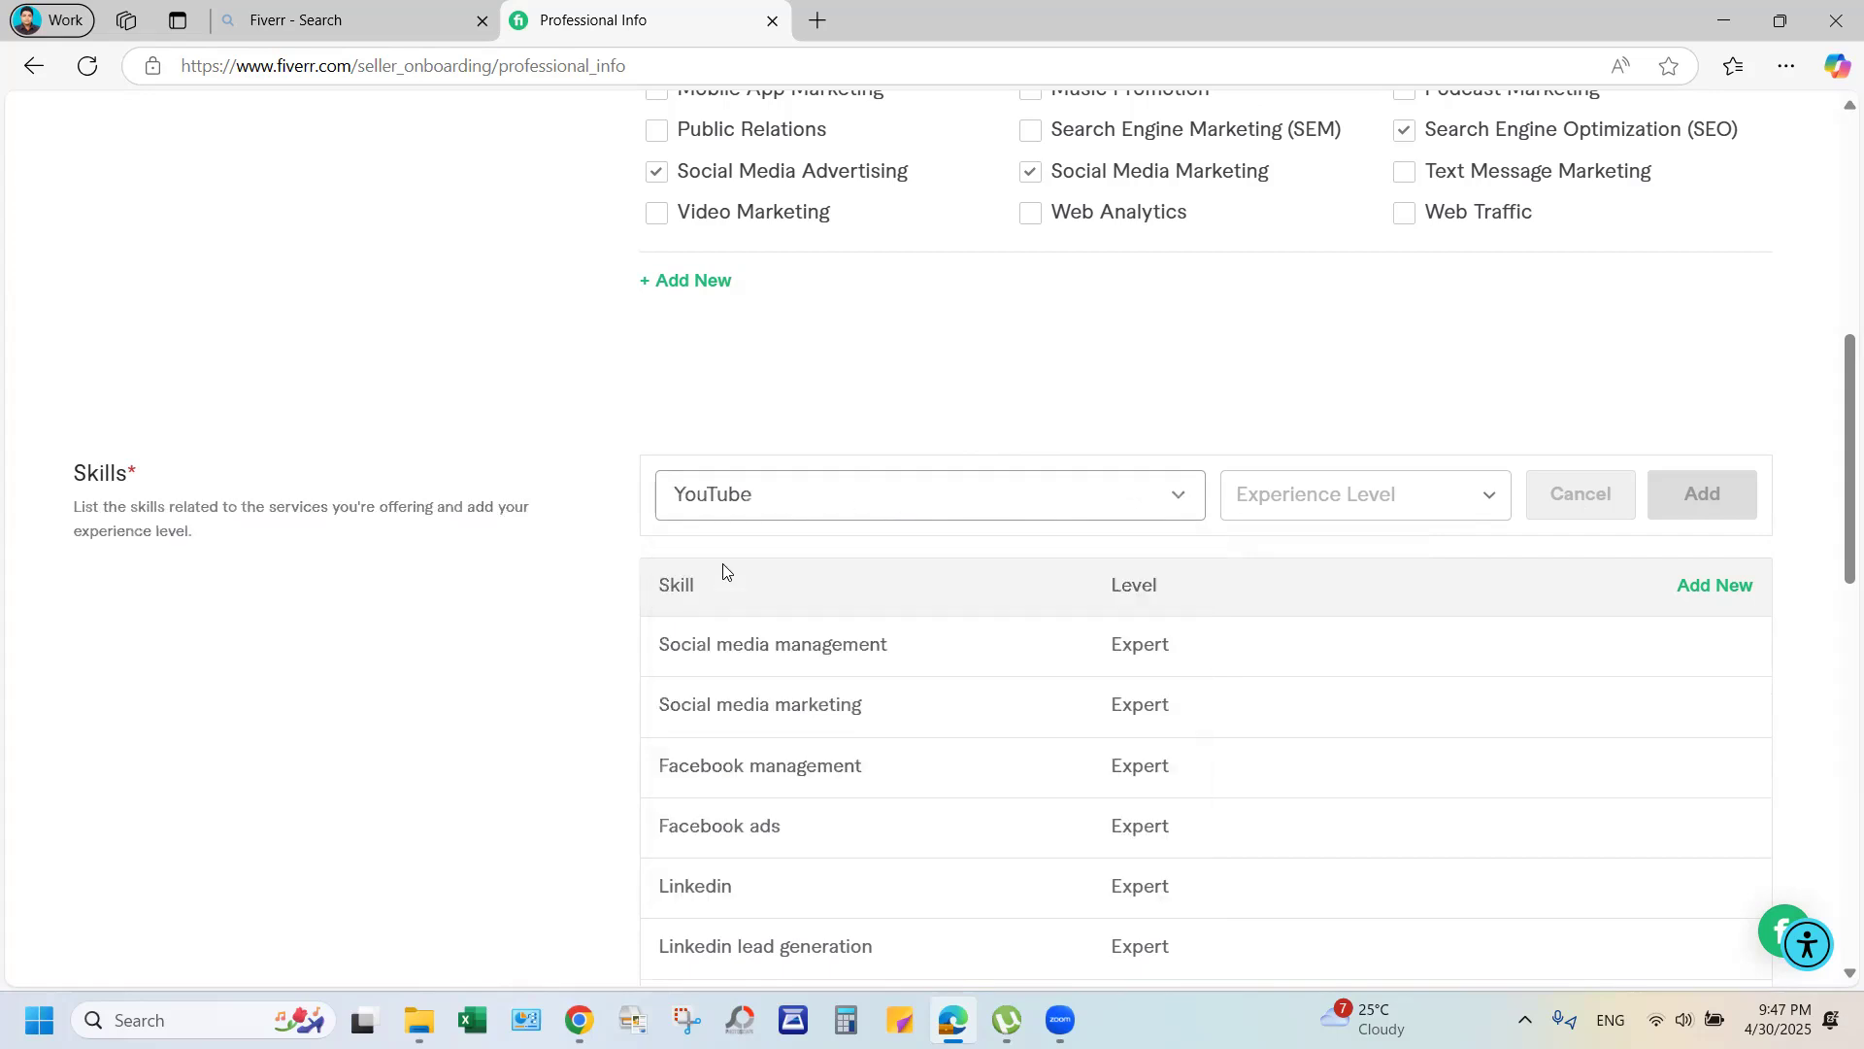
click(1320, 499)
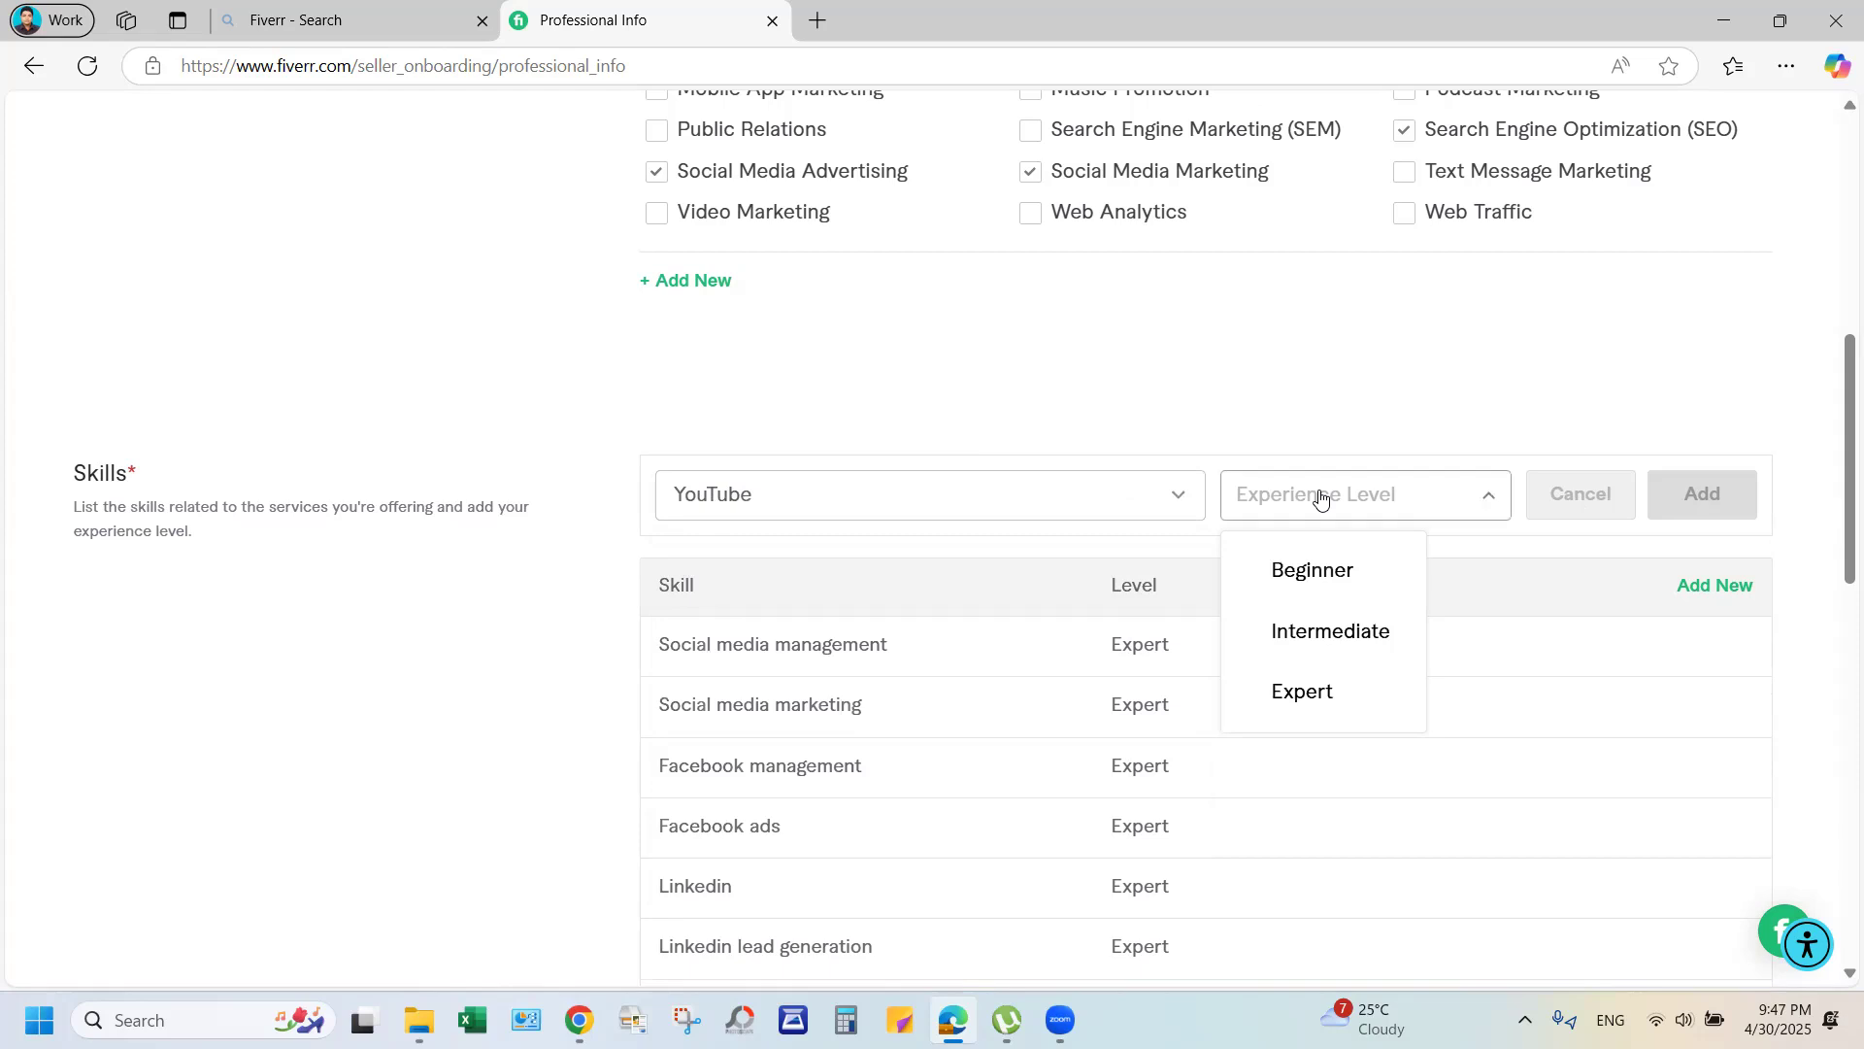
click(1289, 693)
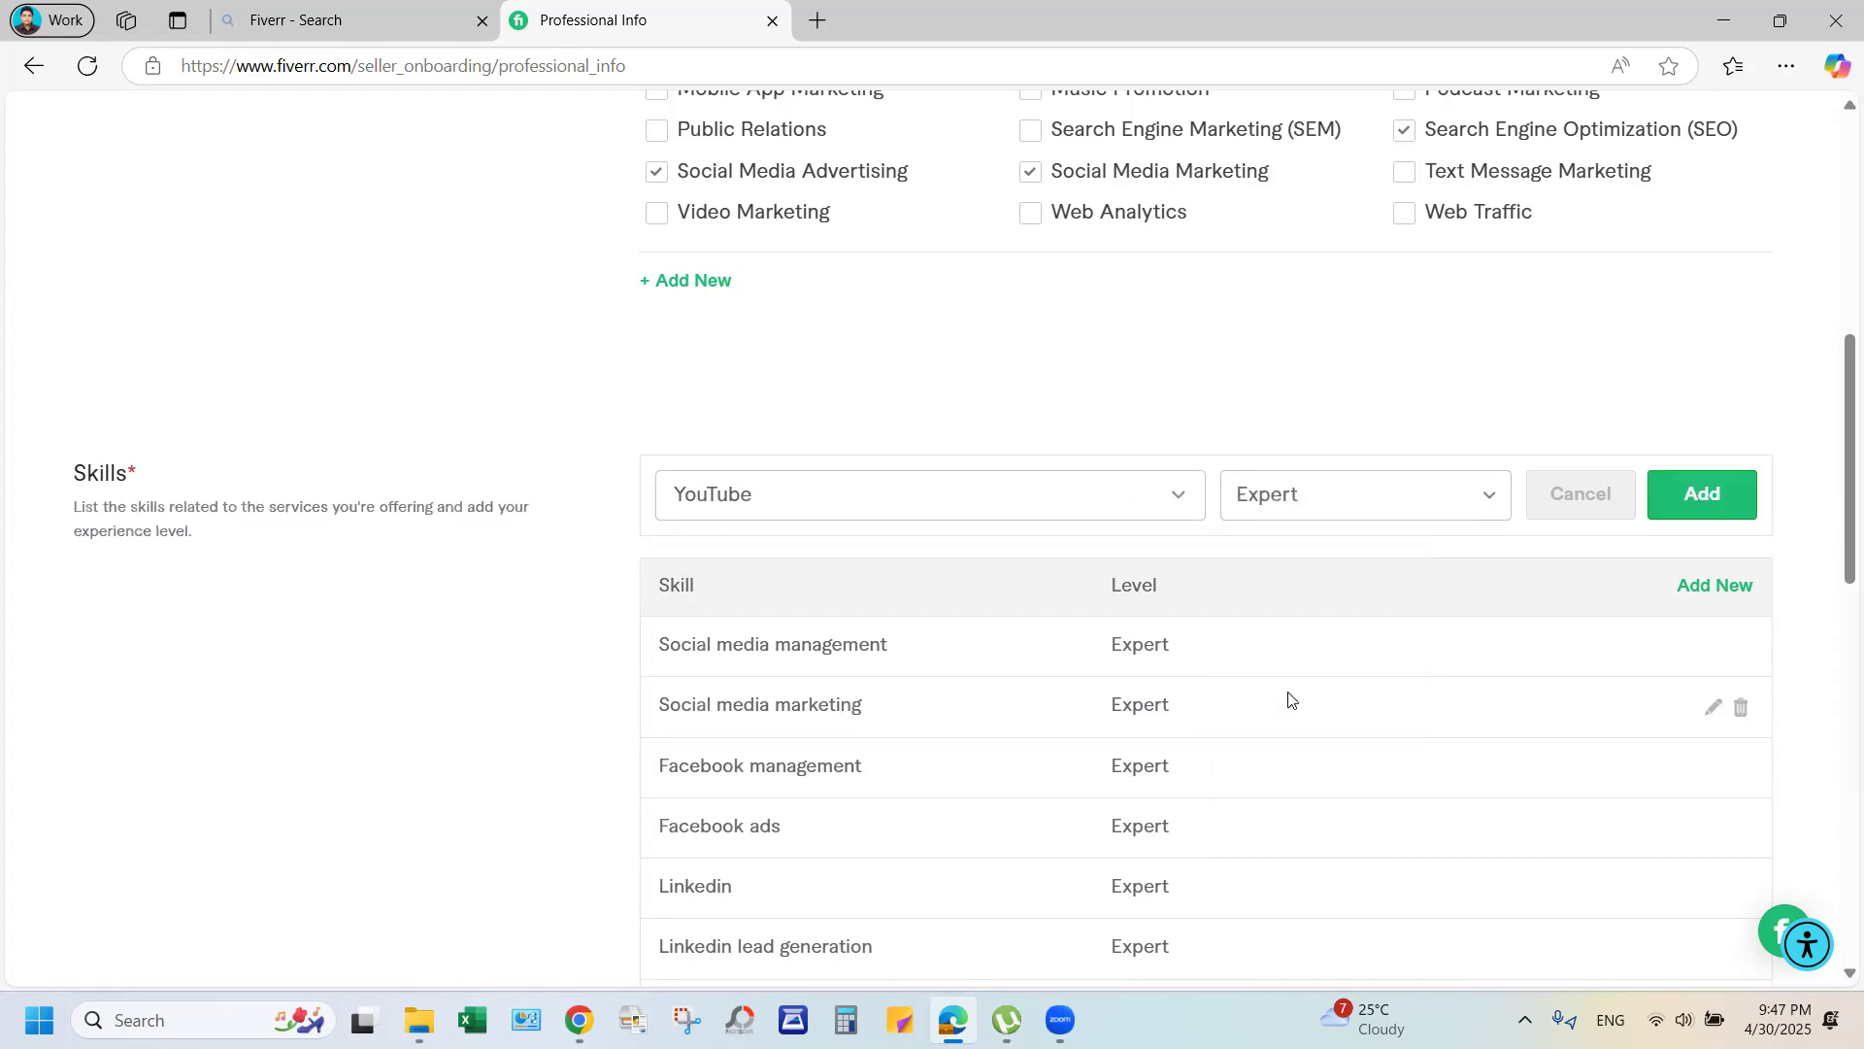
click(1662, 495)
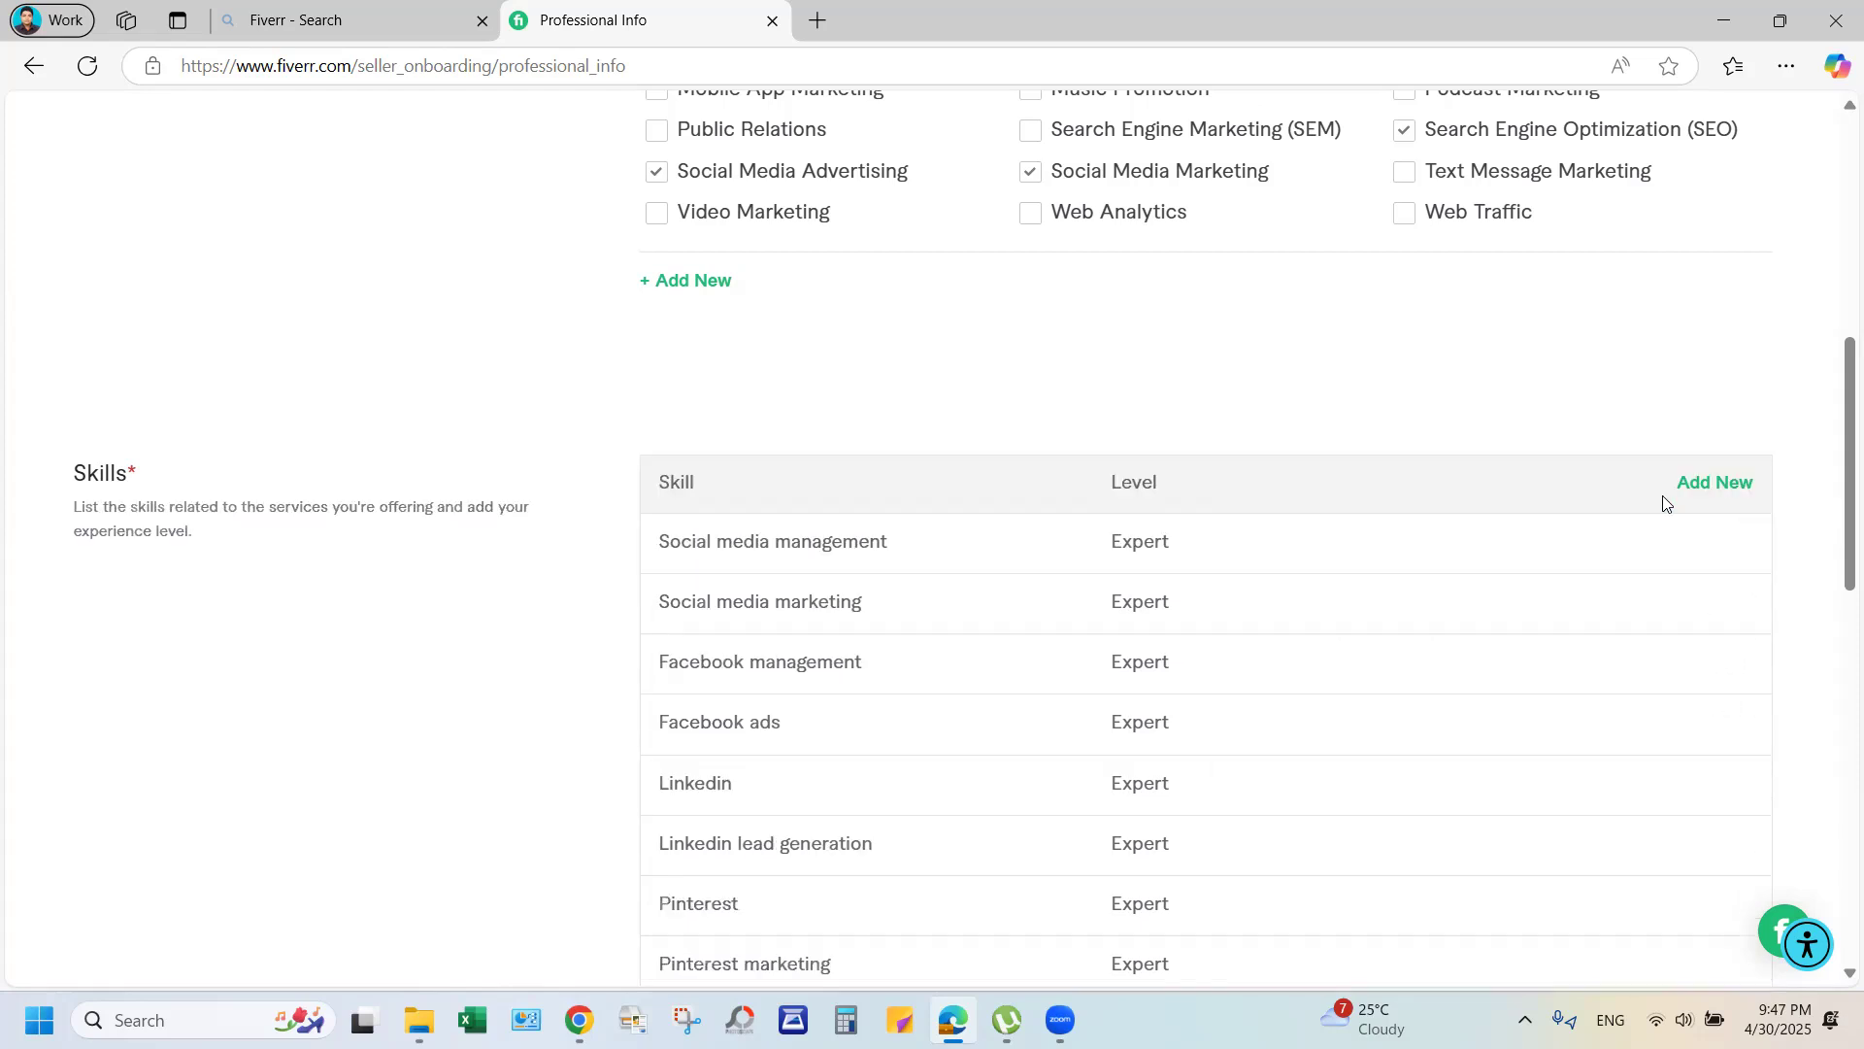
Add the Twitter skill at Expert level.
click(1685, 482)
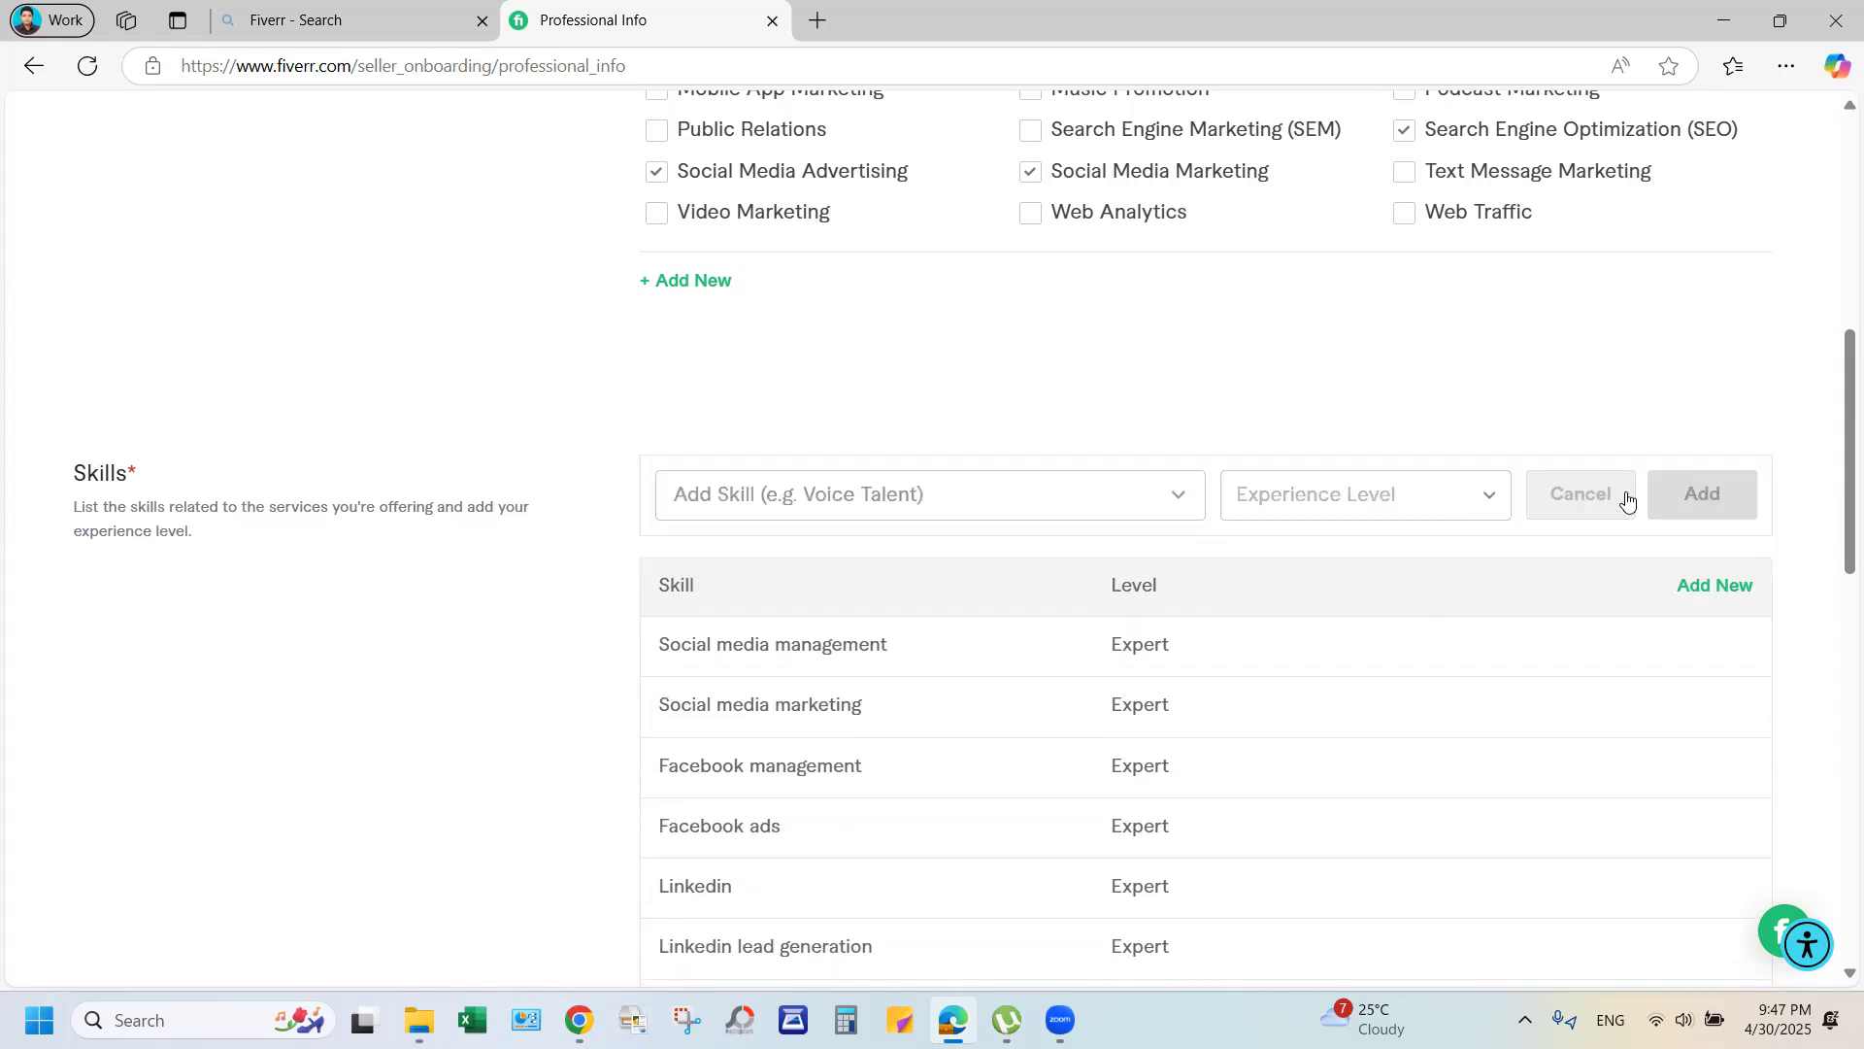
click(1052, 490)
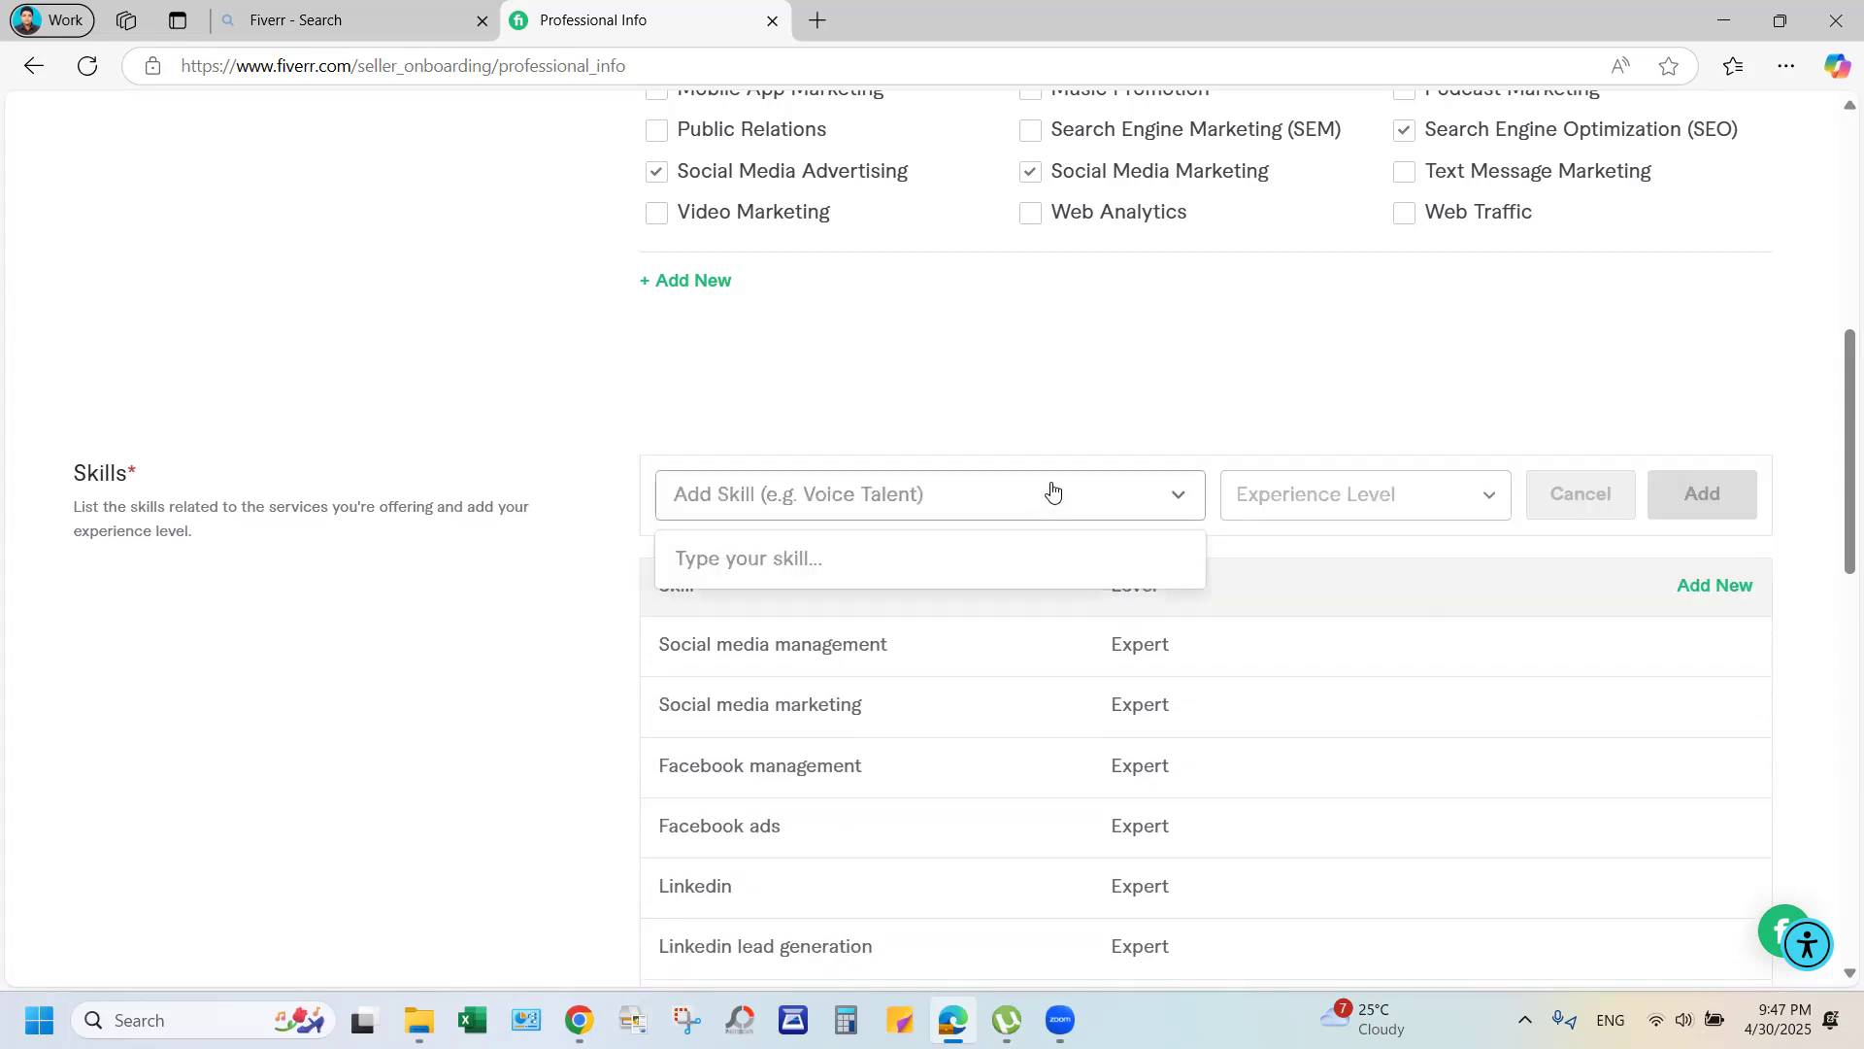
text(twitter)
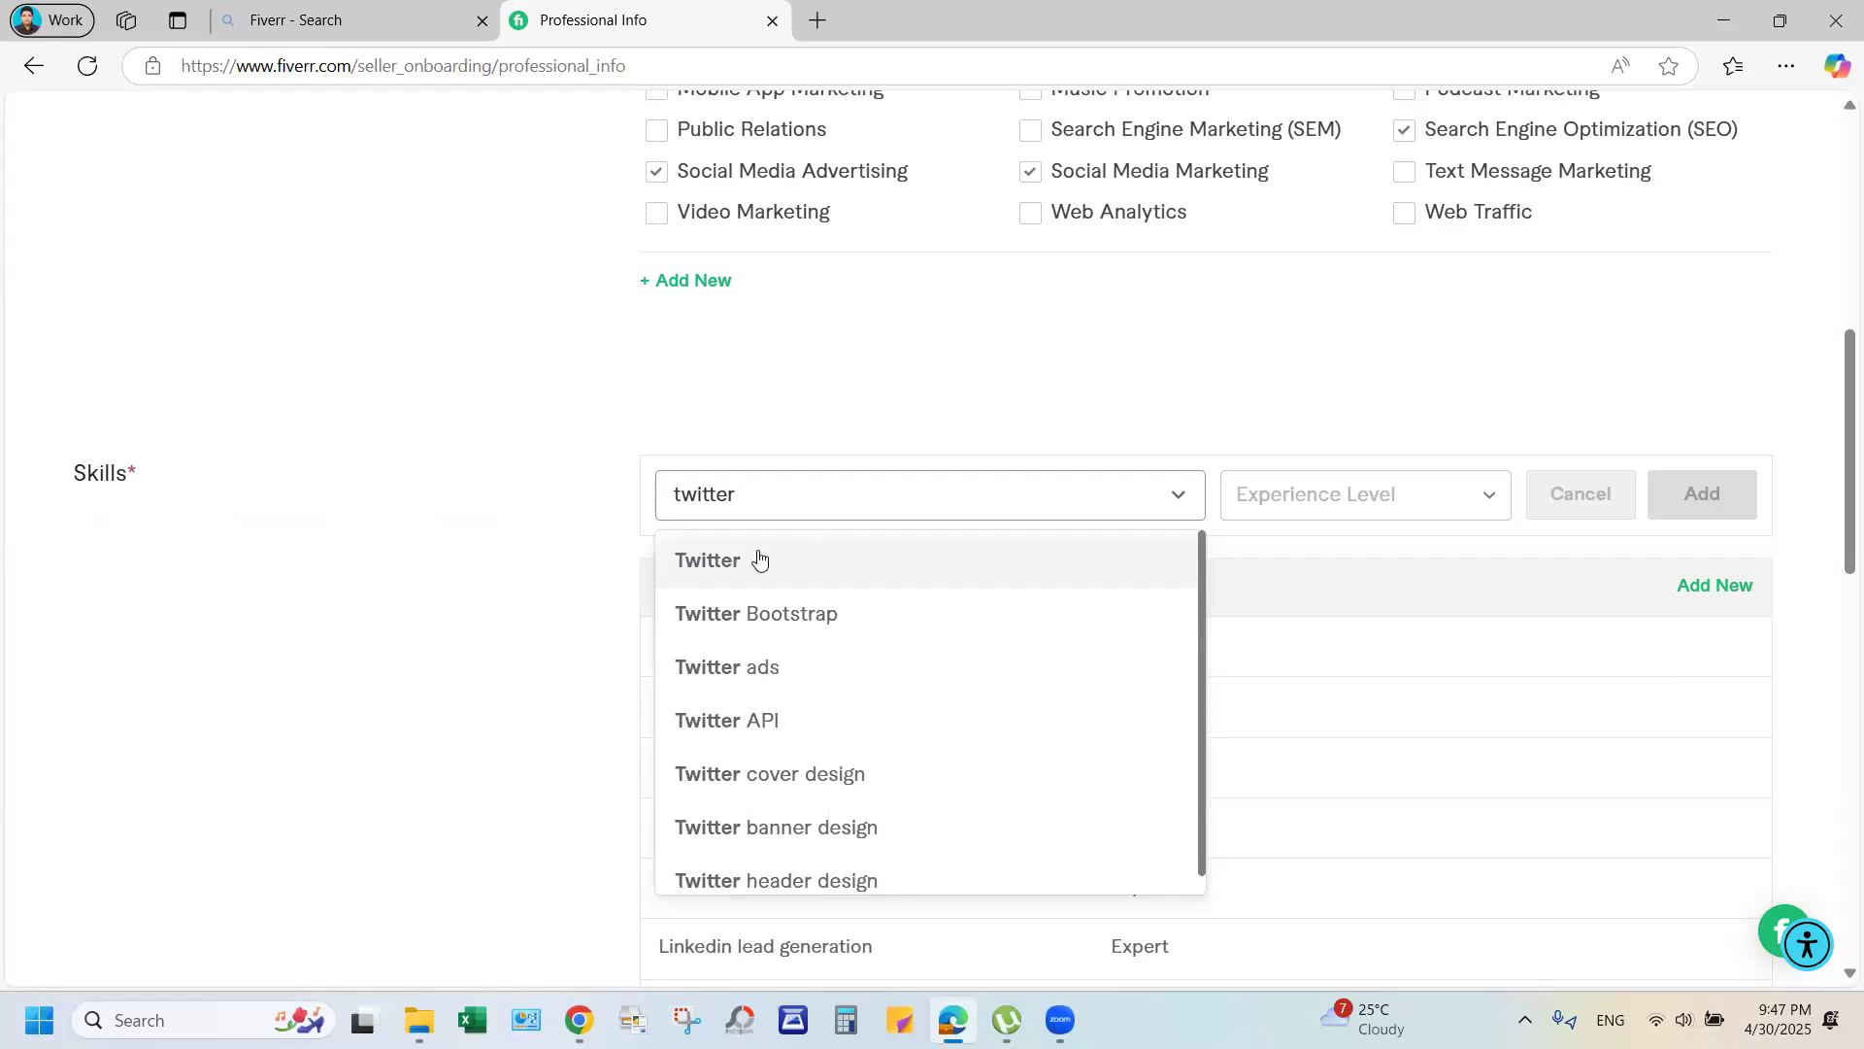
click(723, 565)
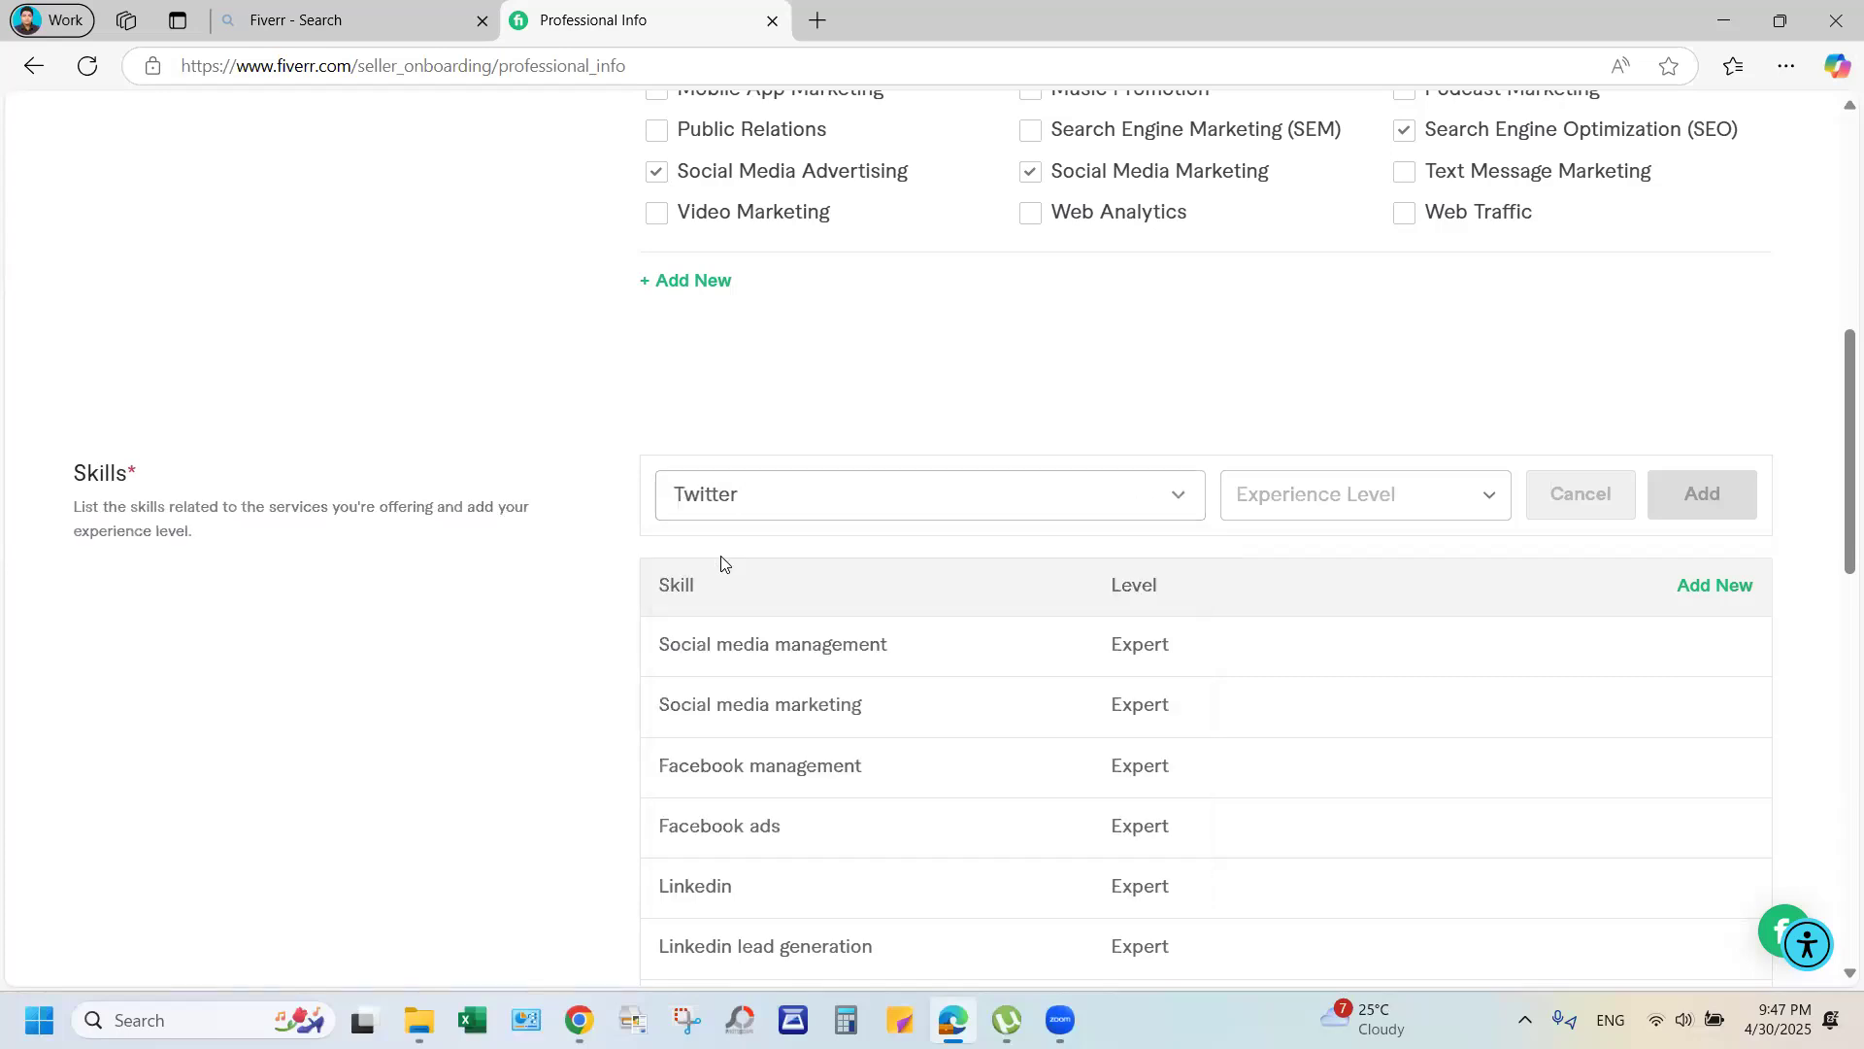
click(1248, 496)
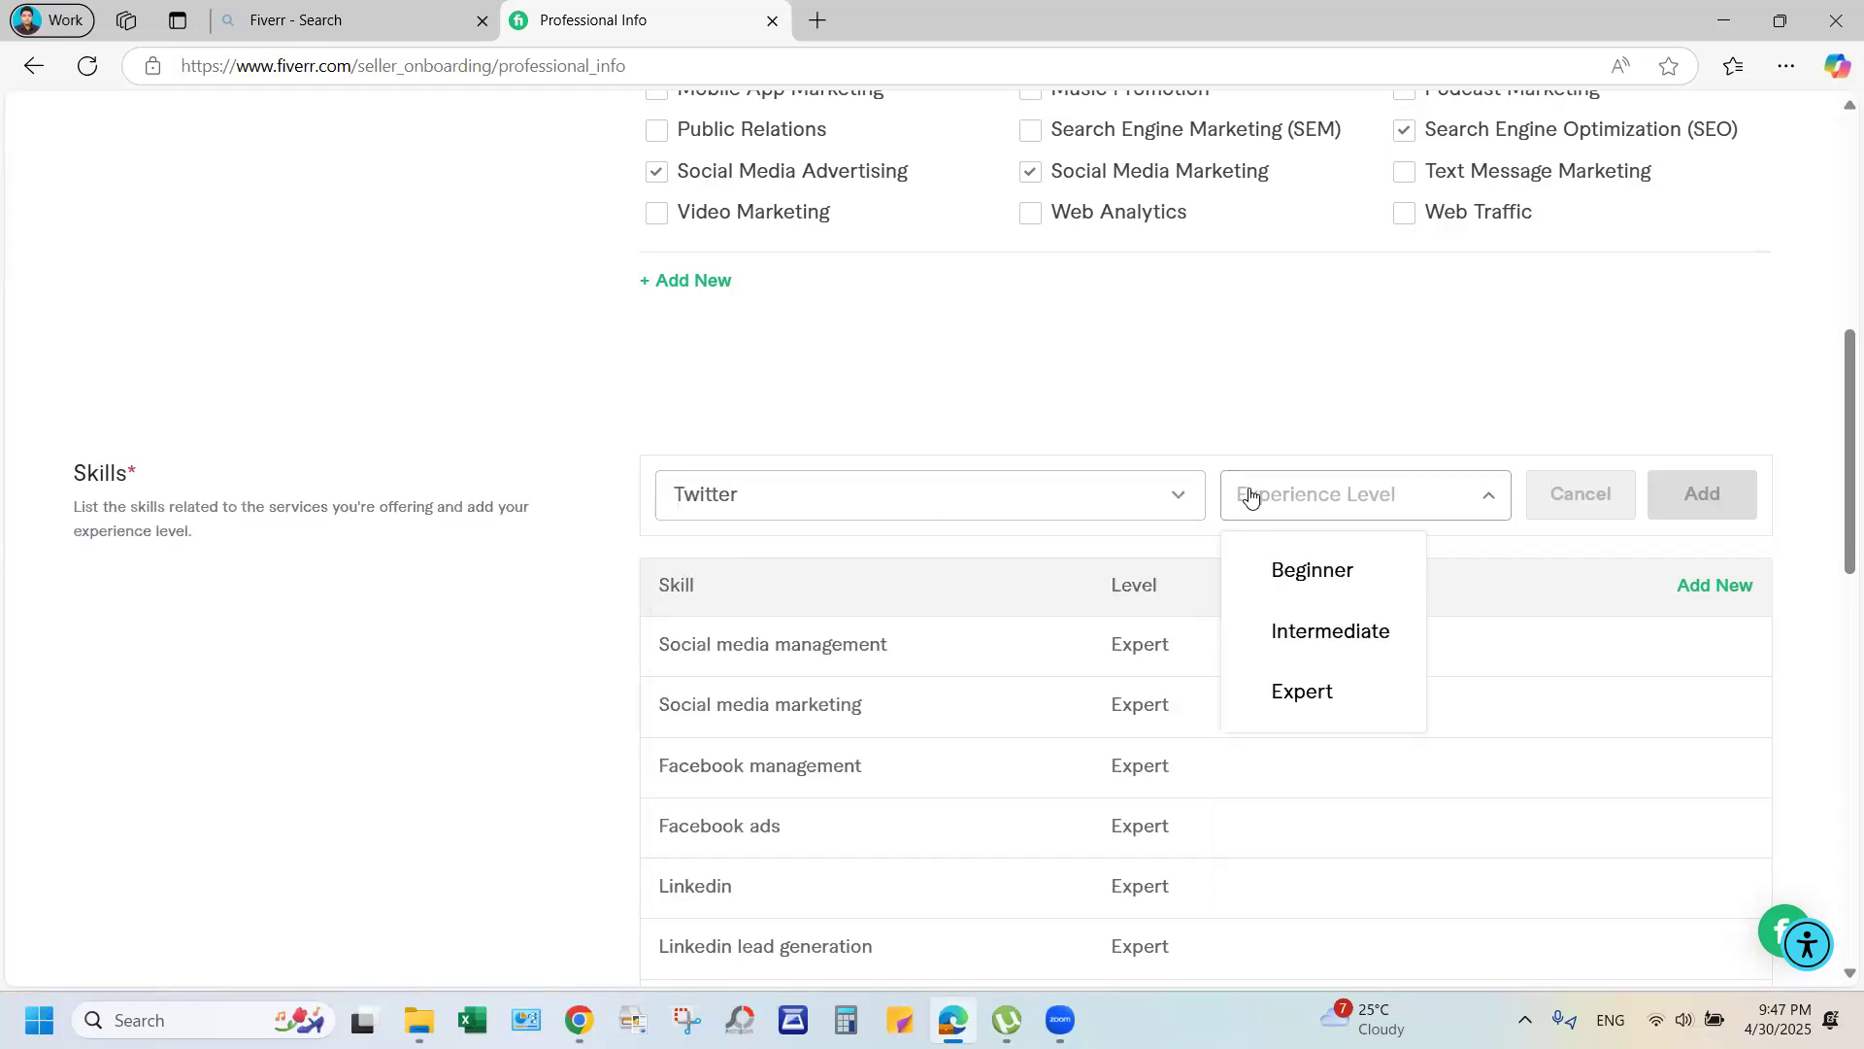
click(1274, 693)
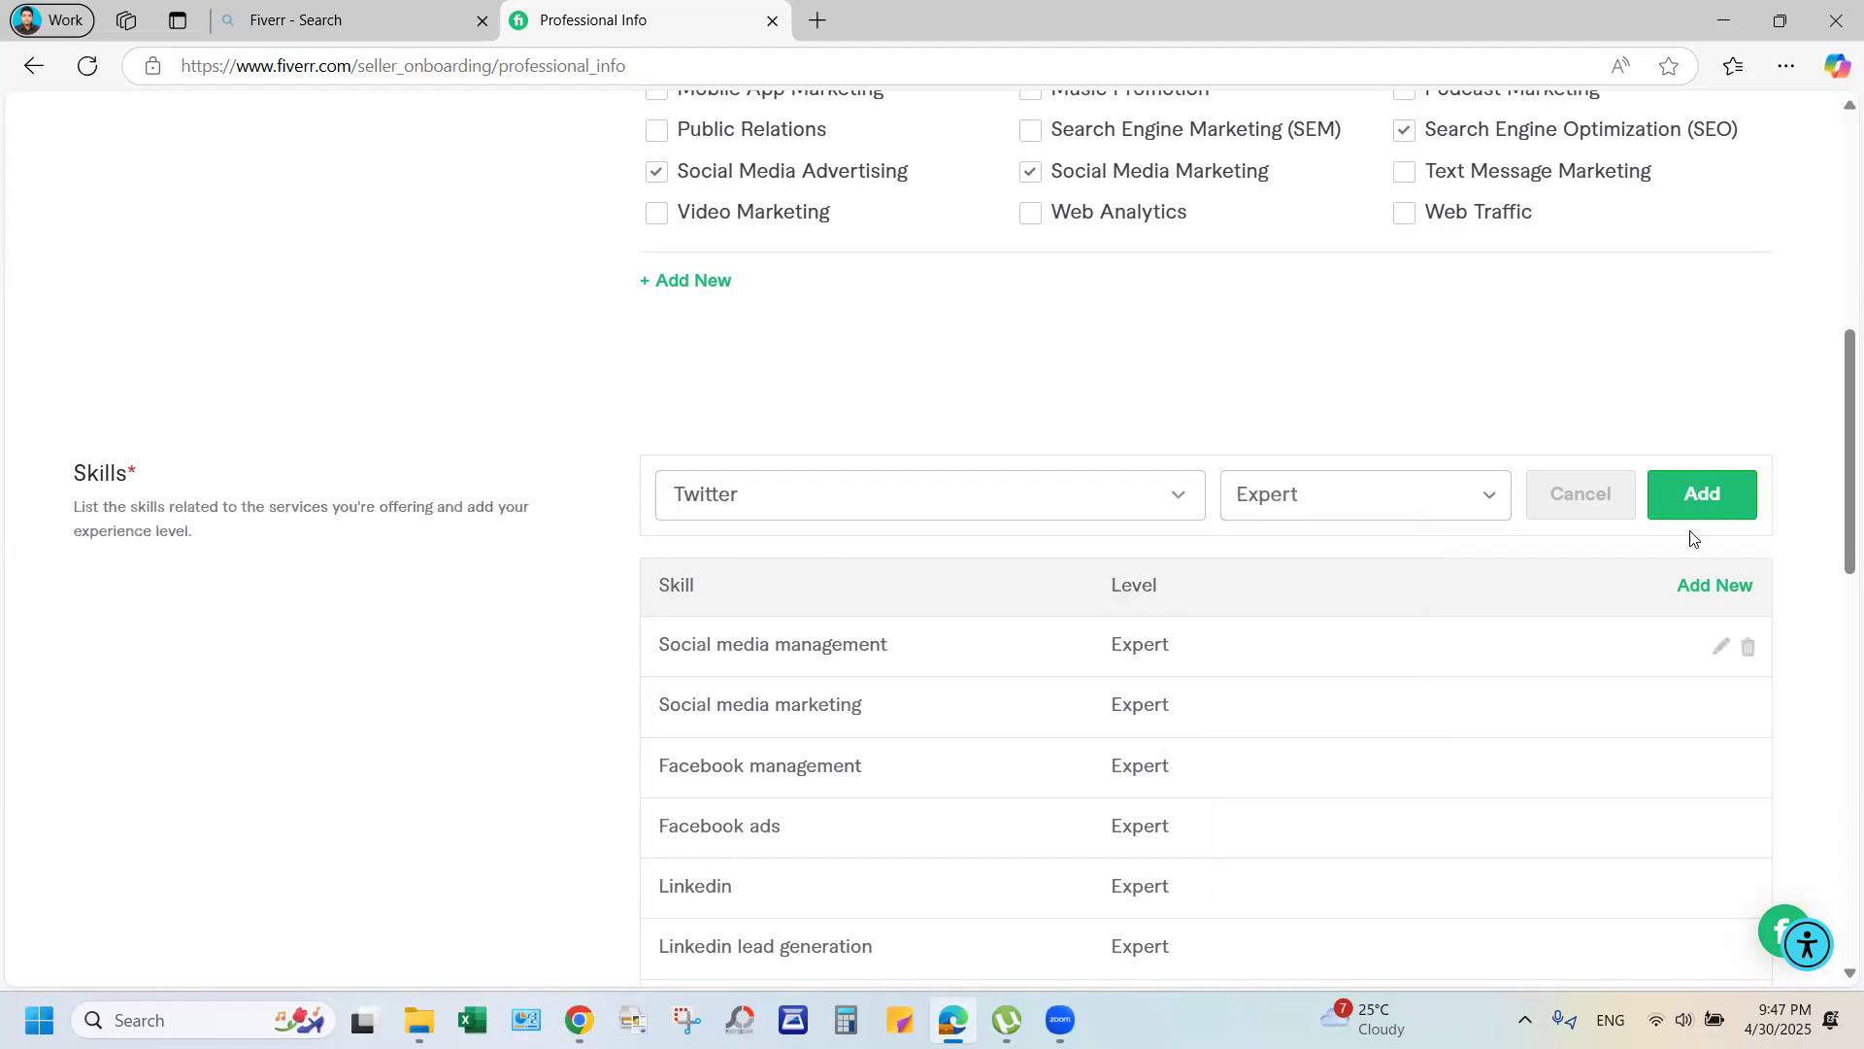
click(1701, 496)
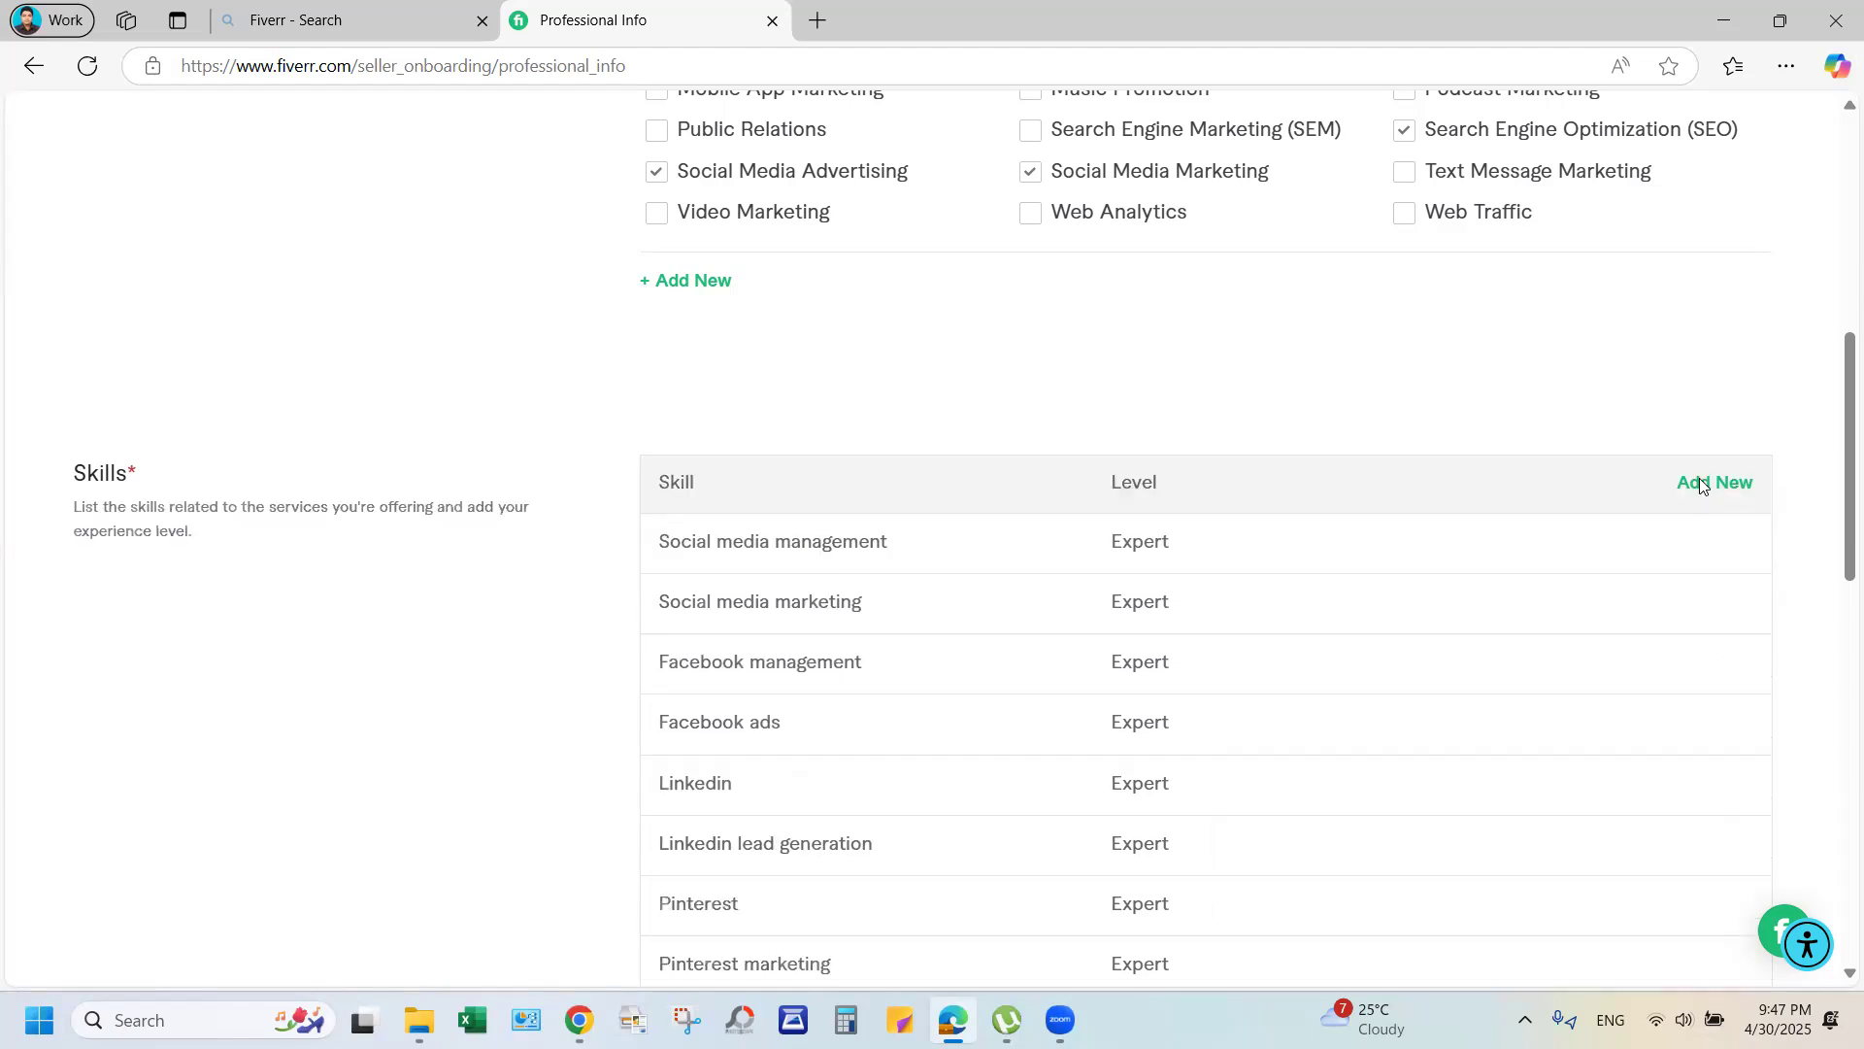
Add the Quora skill at Expert level.
click(1702, 482)
click(1058, 495)
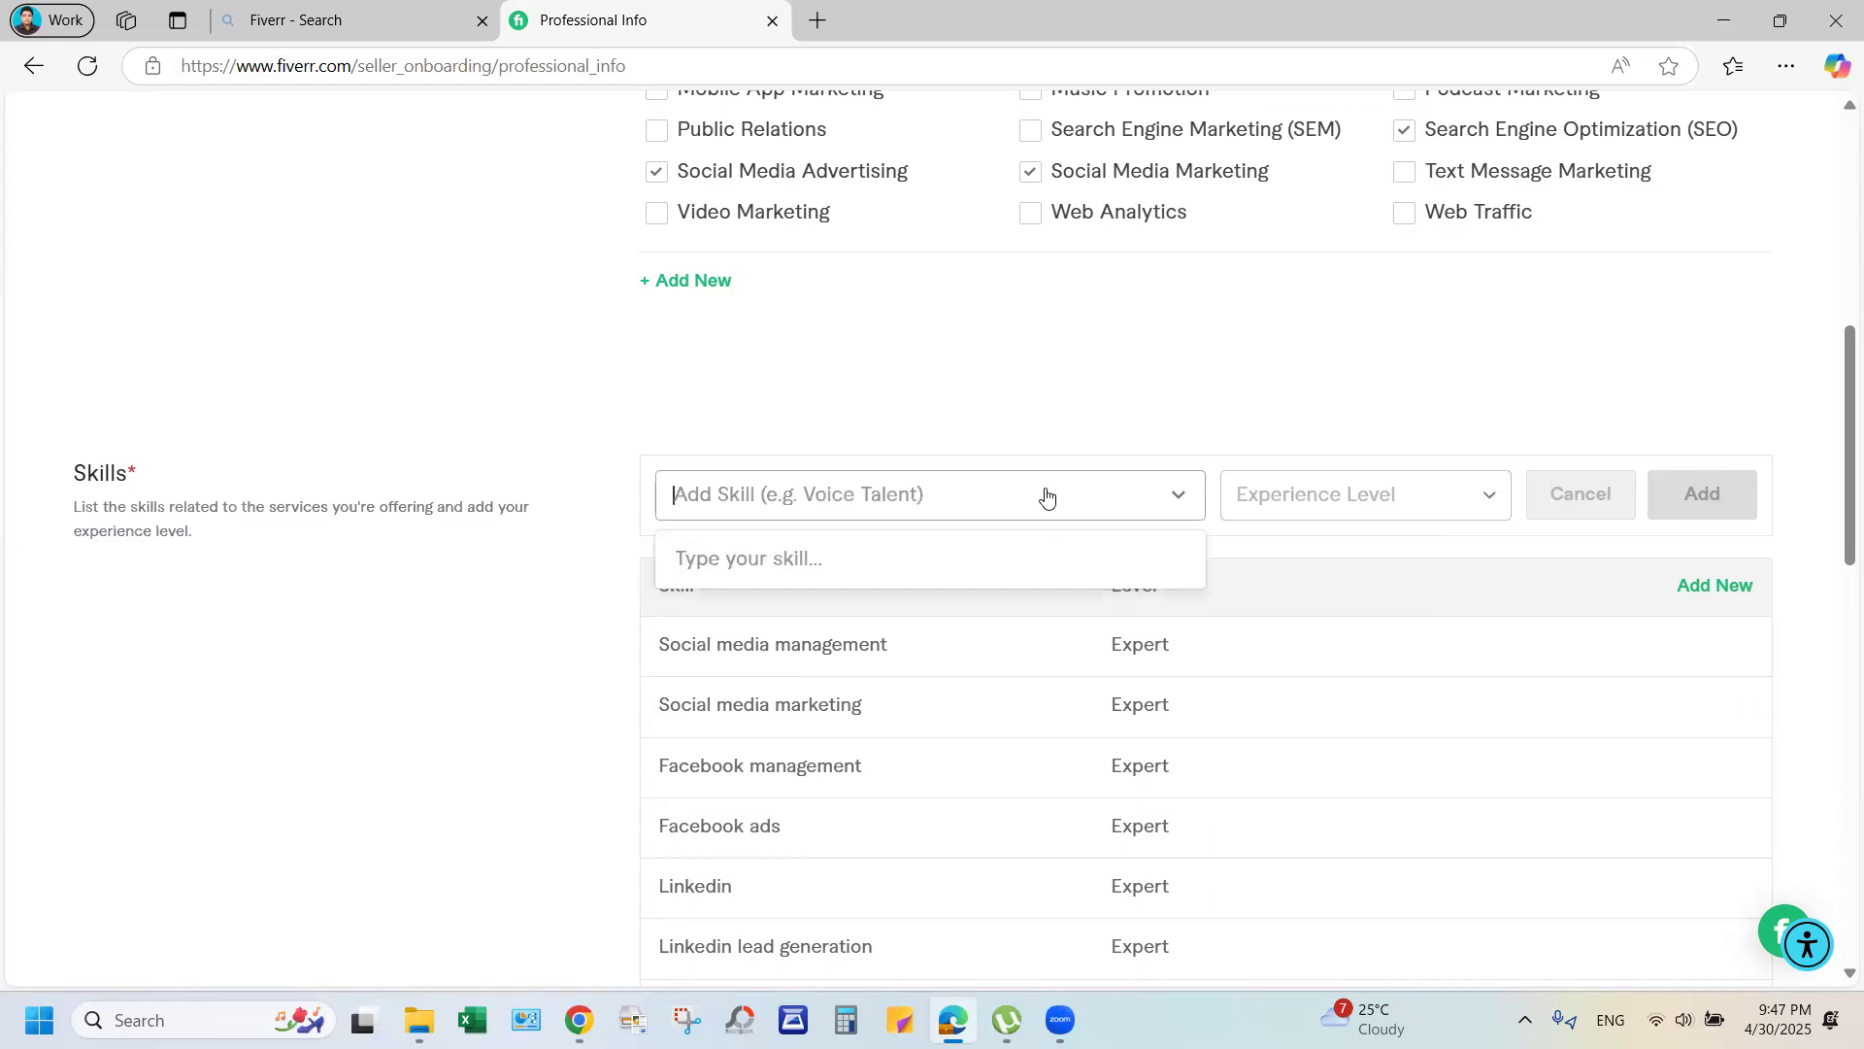
text(quora)
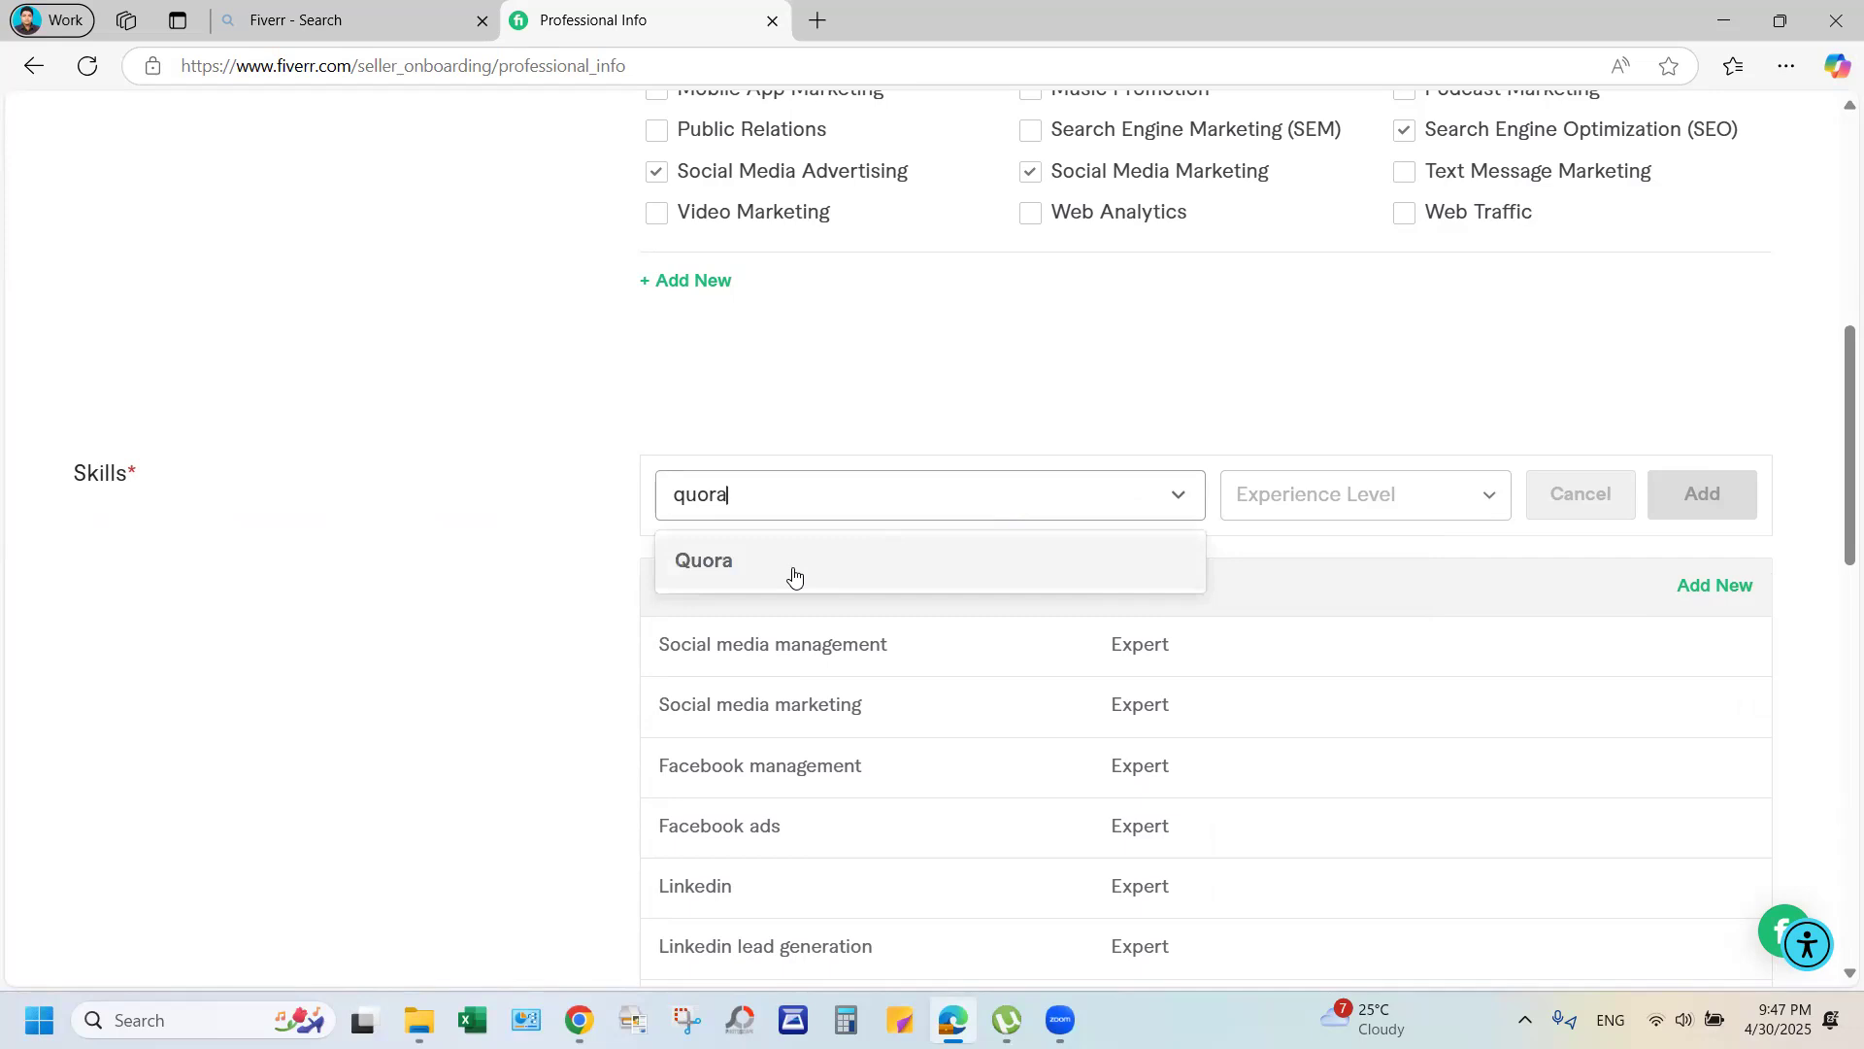
click(700, 576)
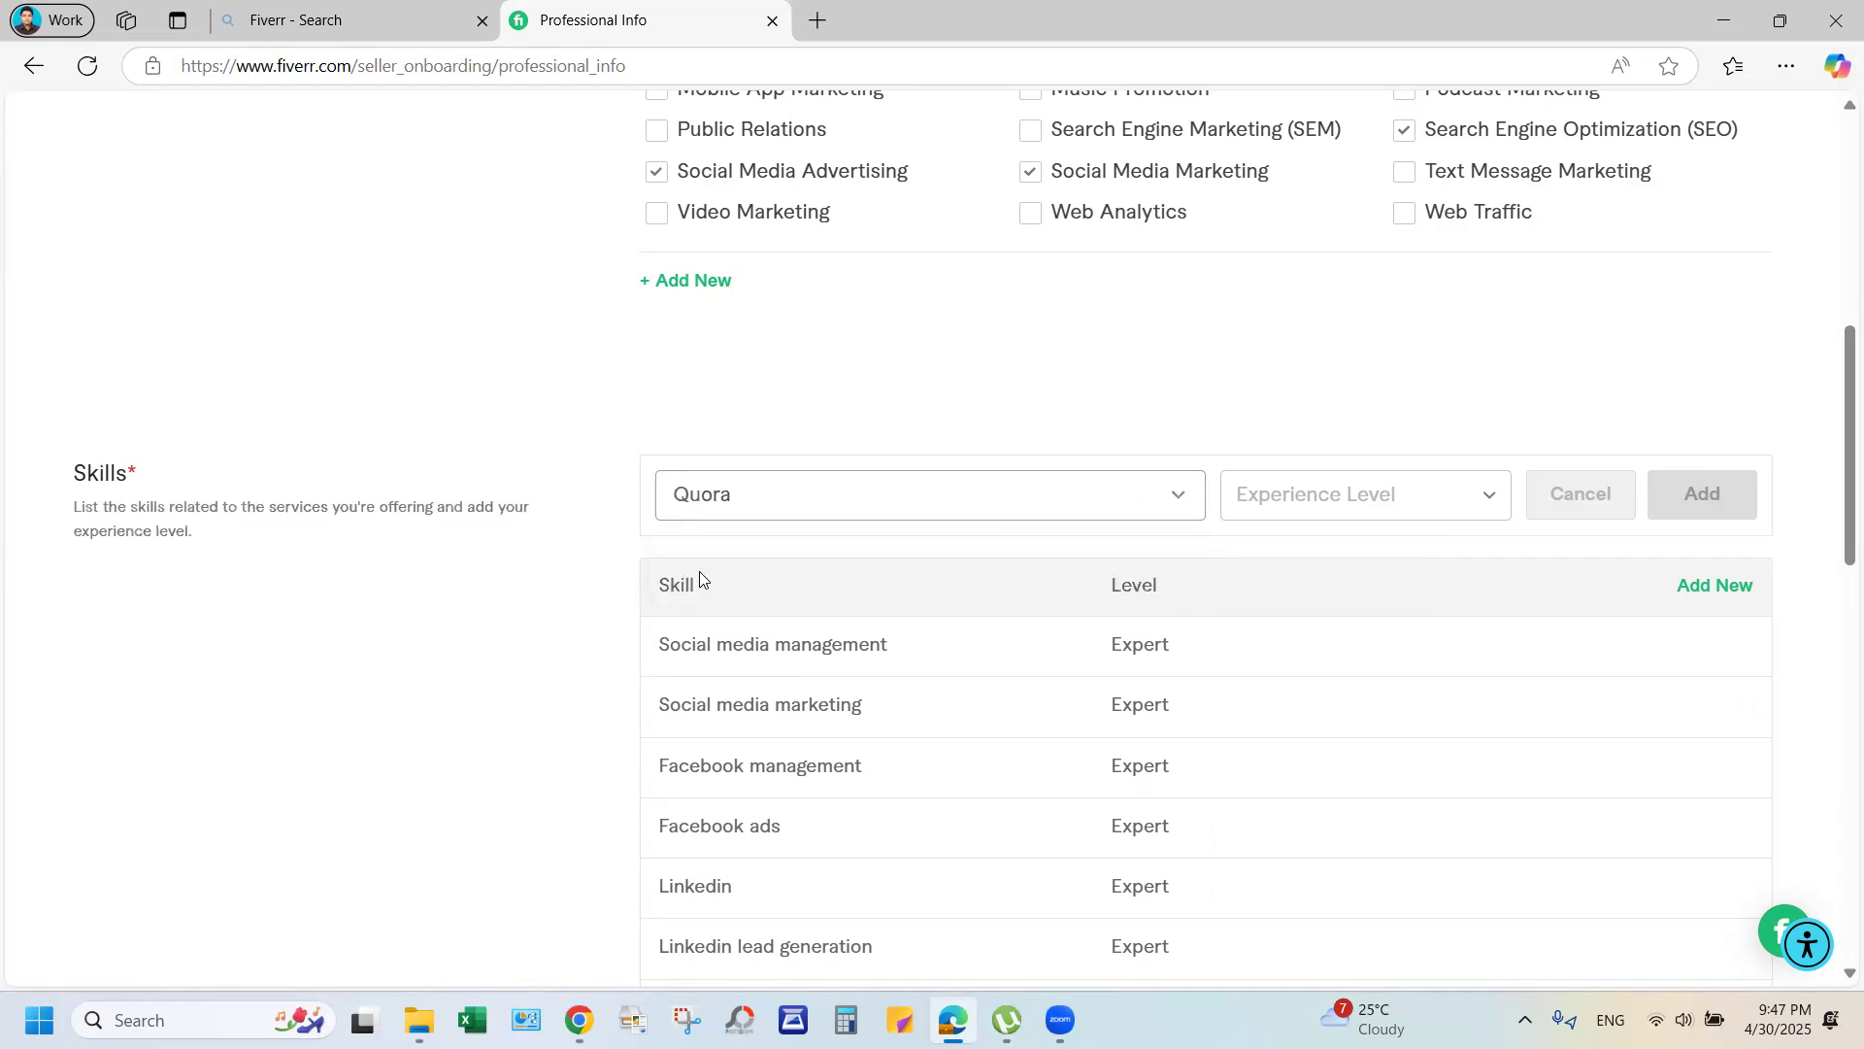
click(1241, 505)
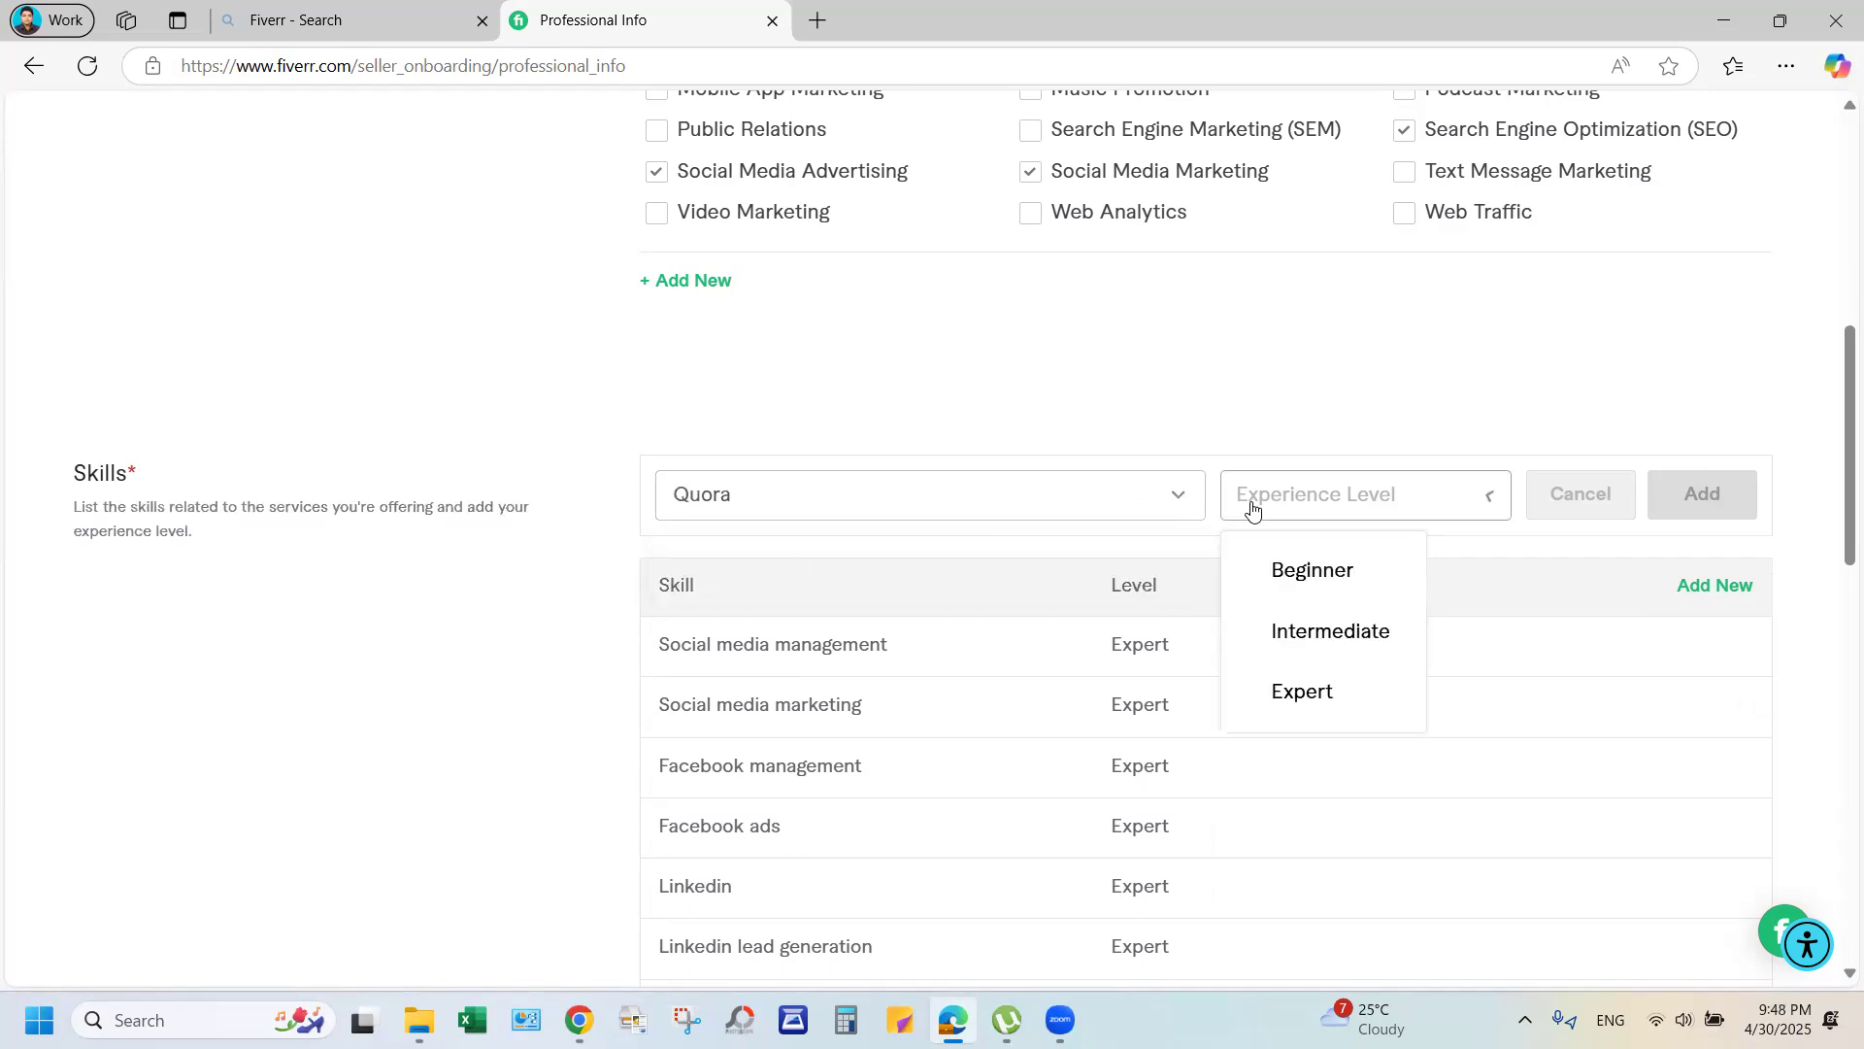
click(1281, 692)
click(1710, 499)
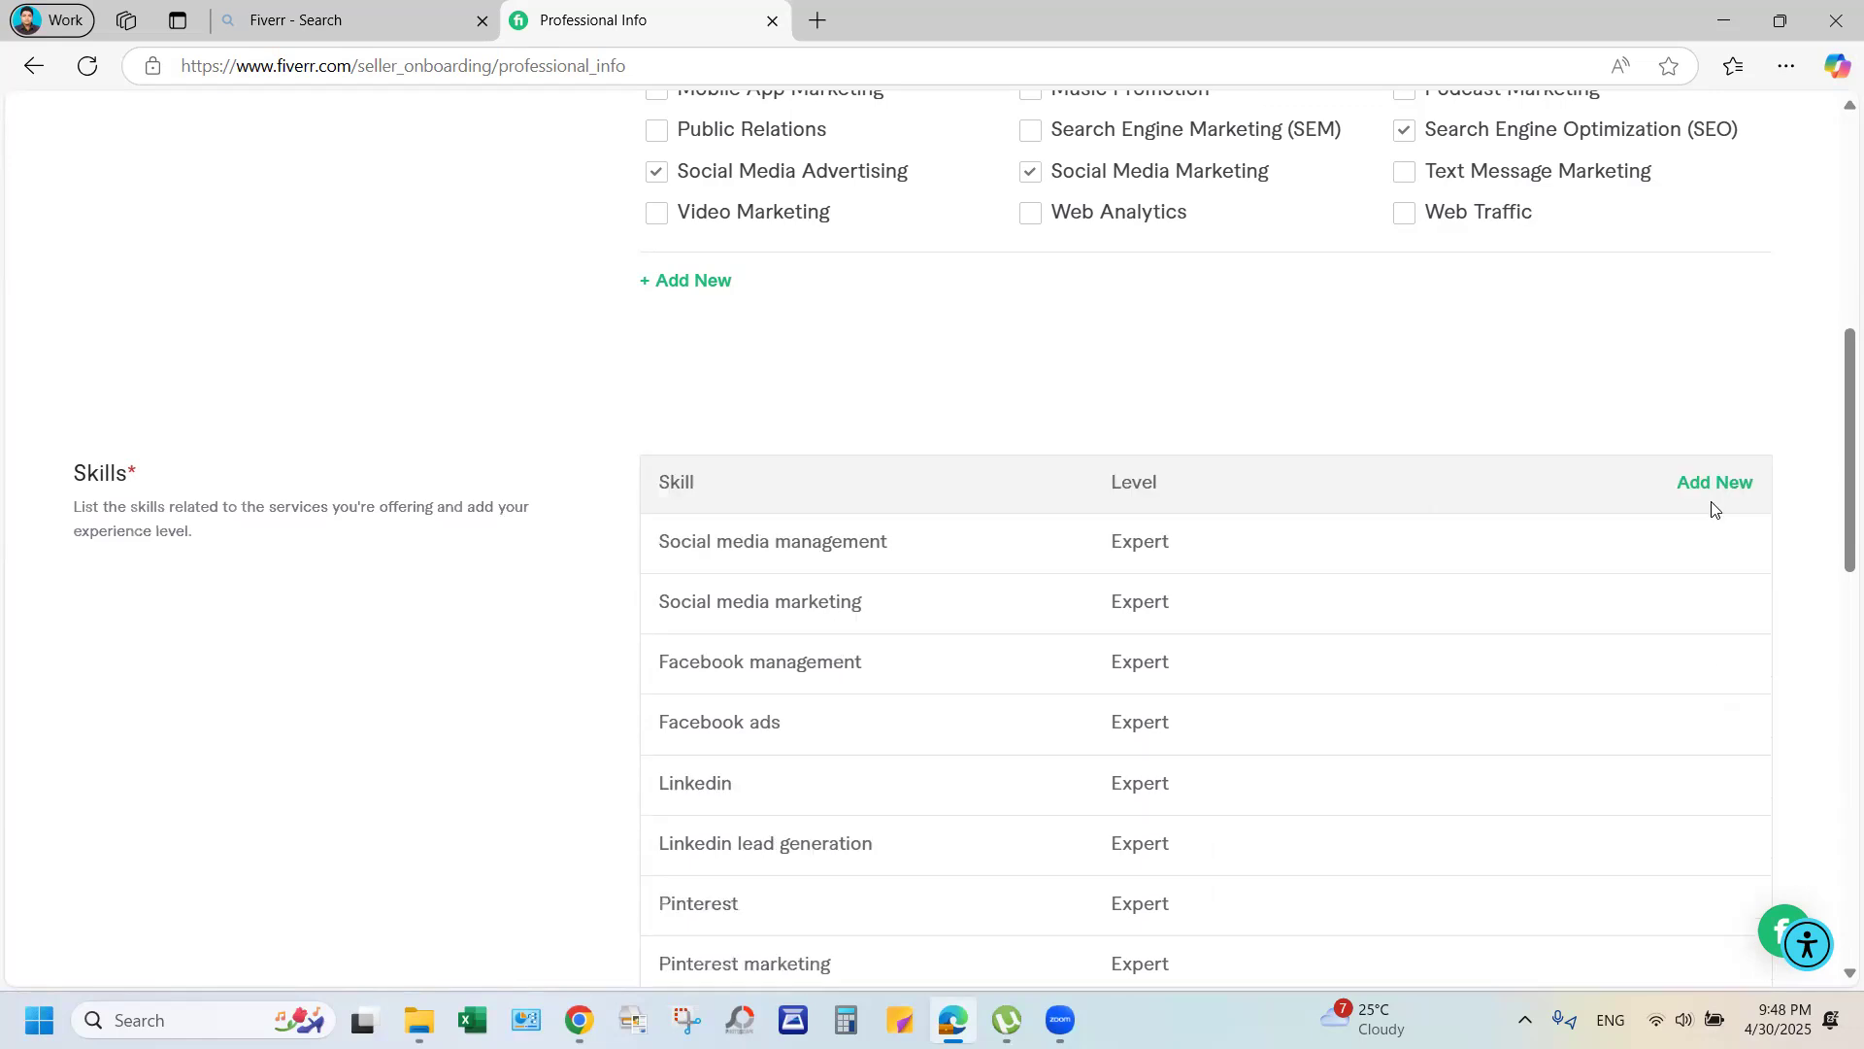
Add the Data entry skill at Expert level.
click(1715, 488)
click(1023, 496)
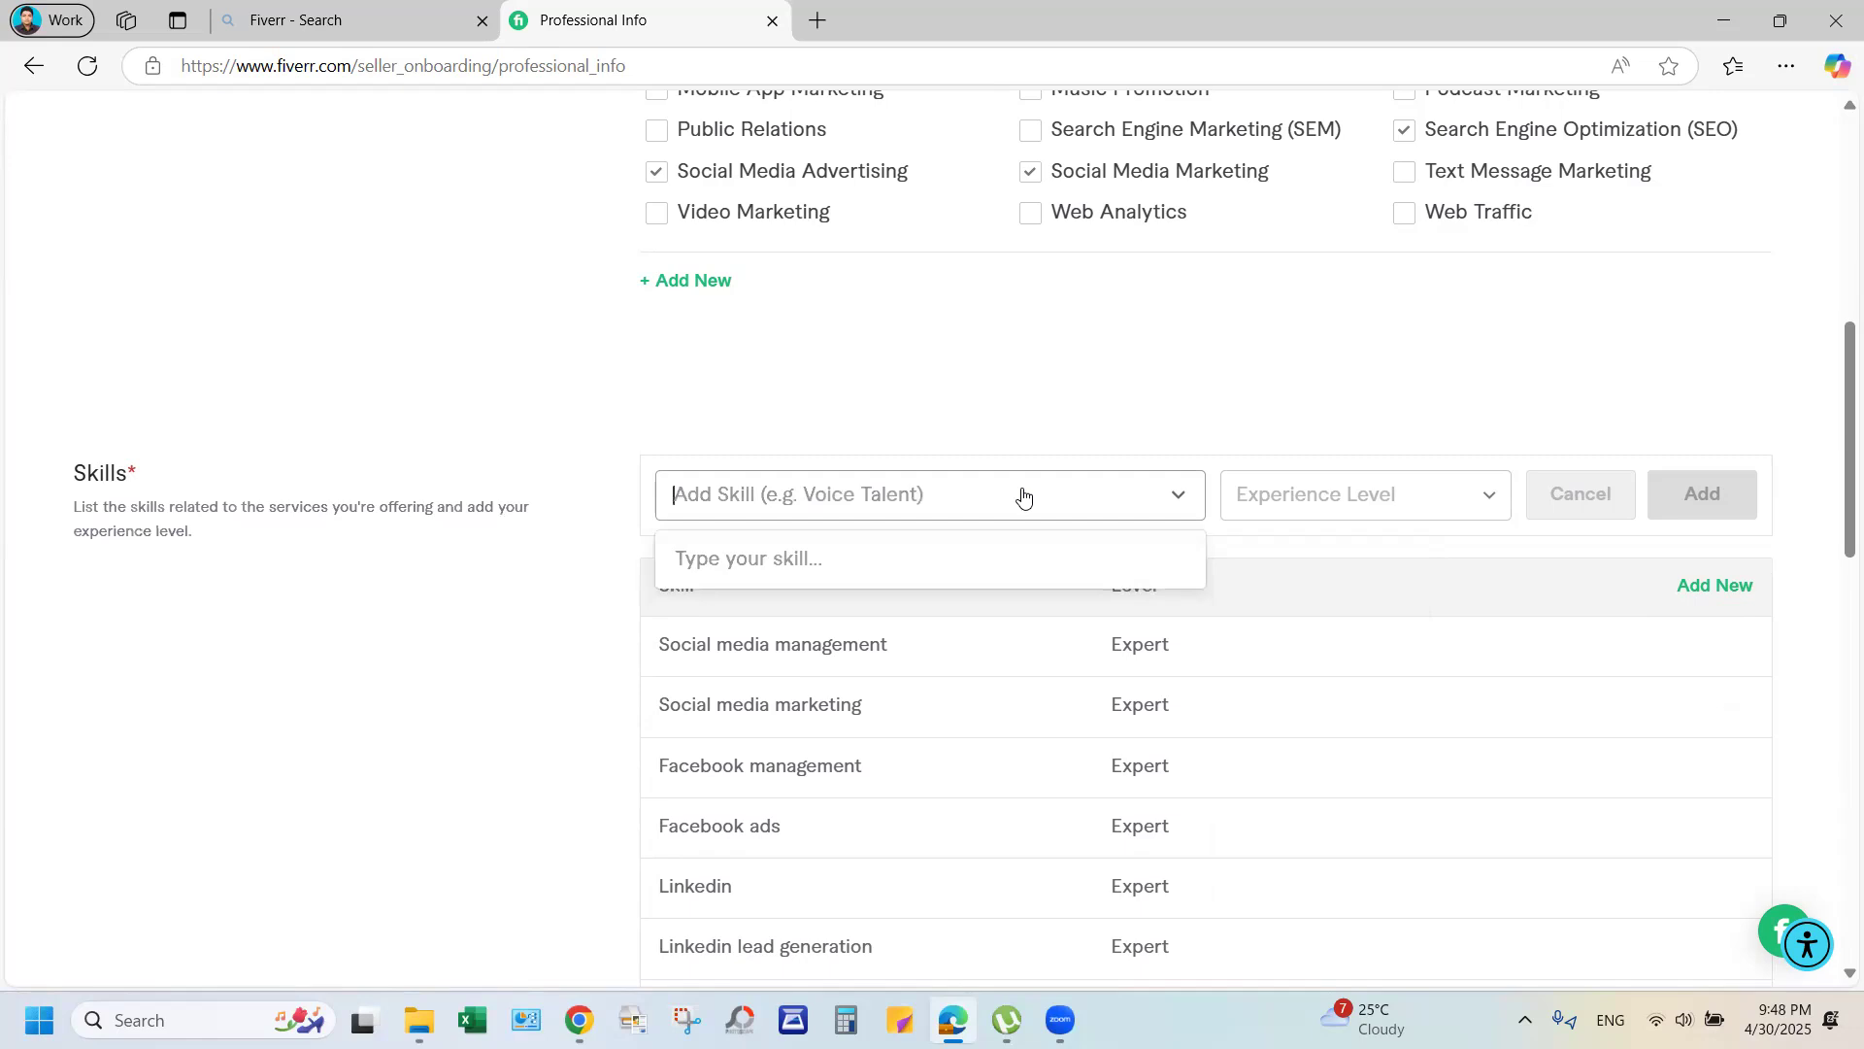
text(da)
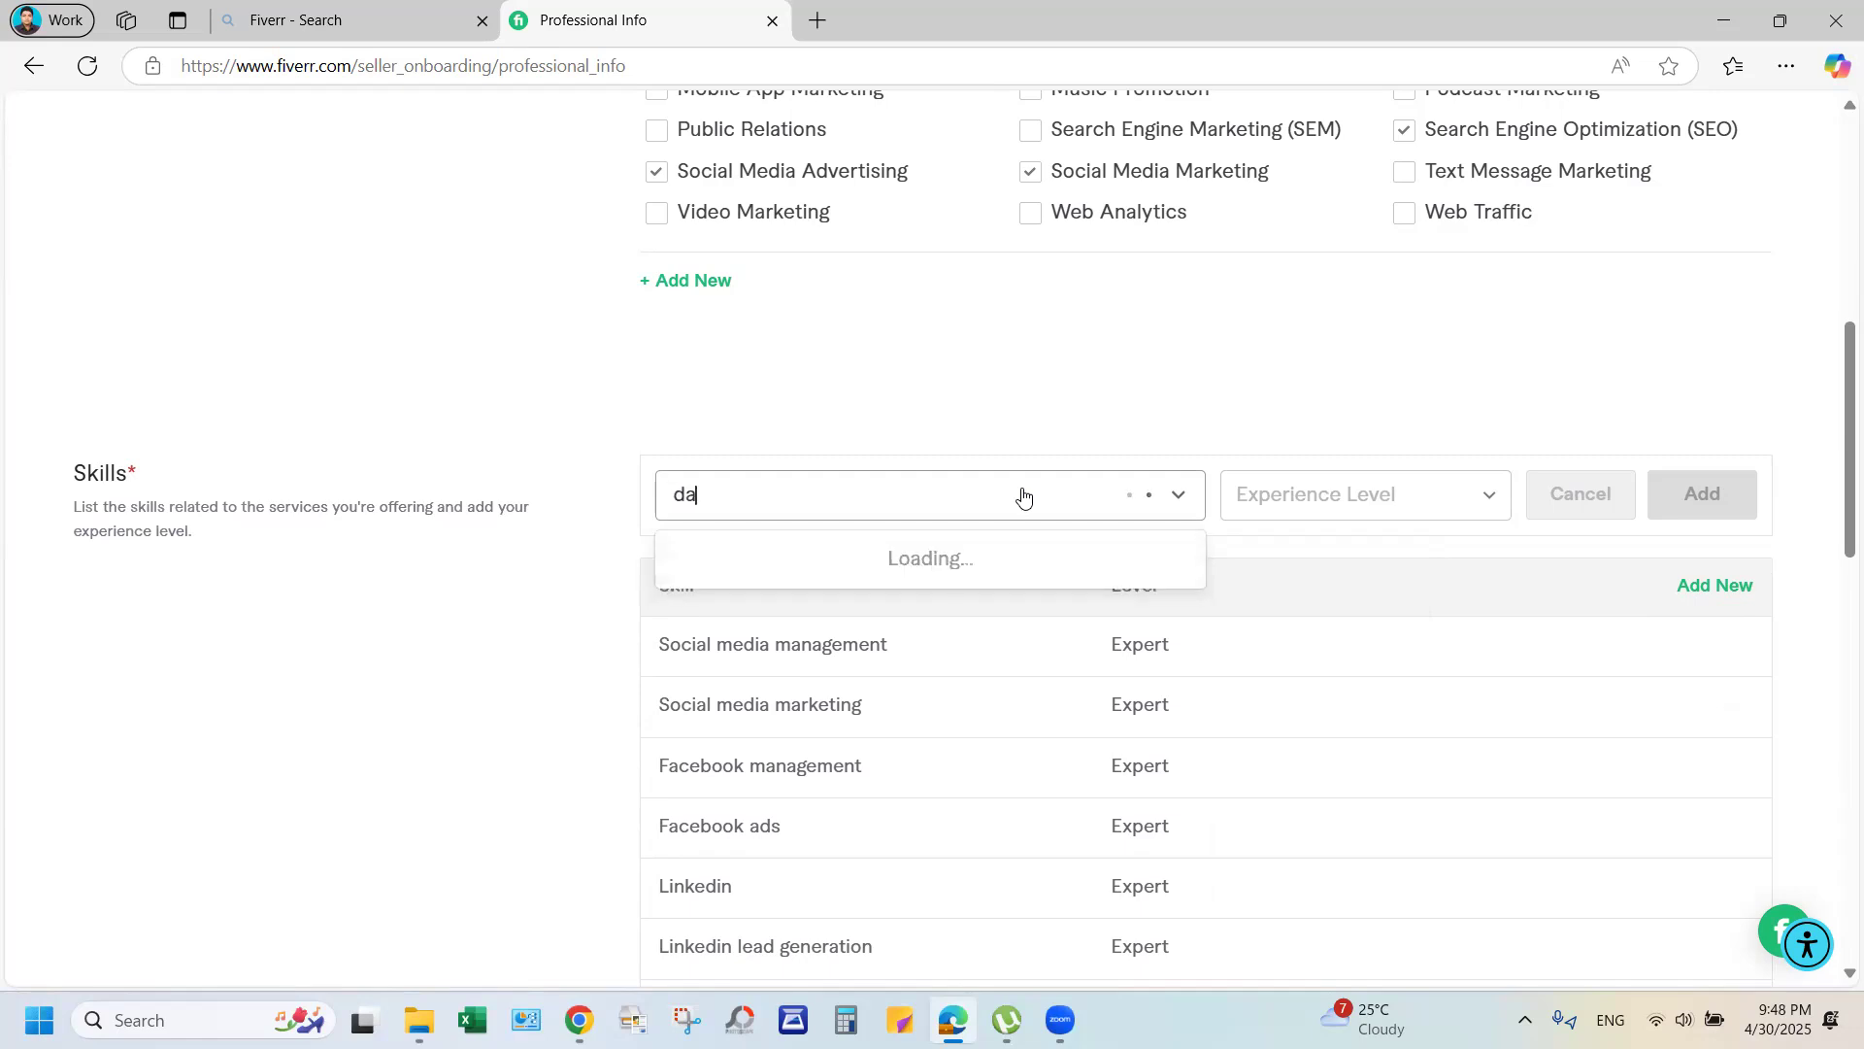
text(ta entry)
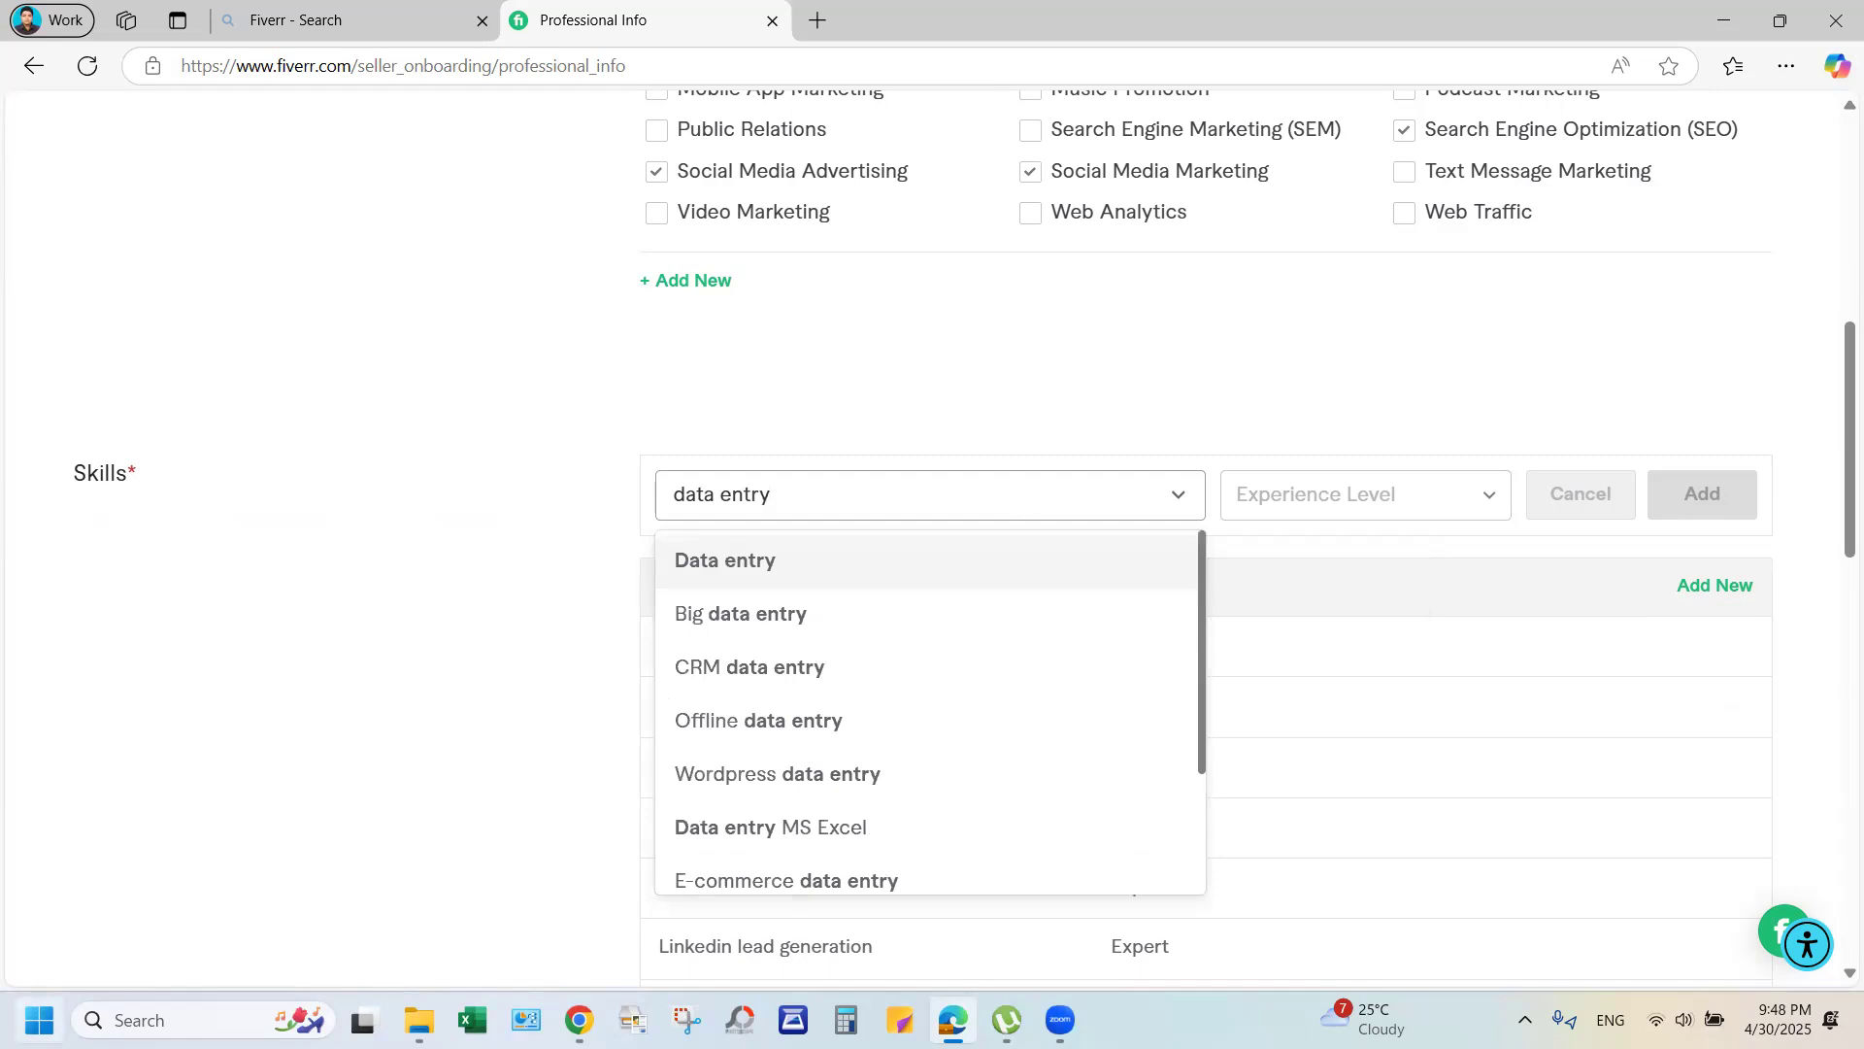
click(703, 560)
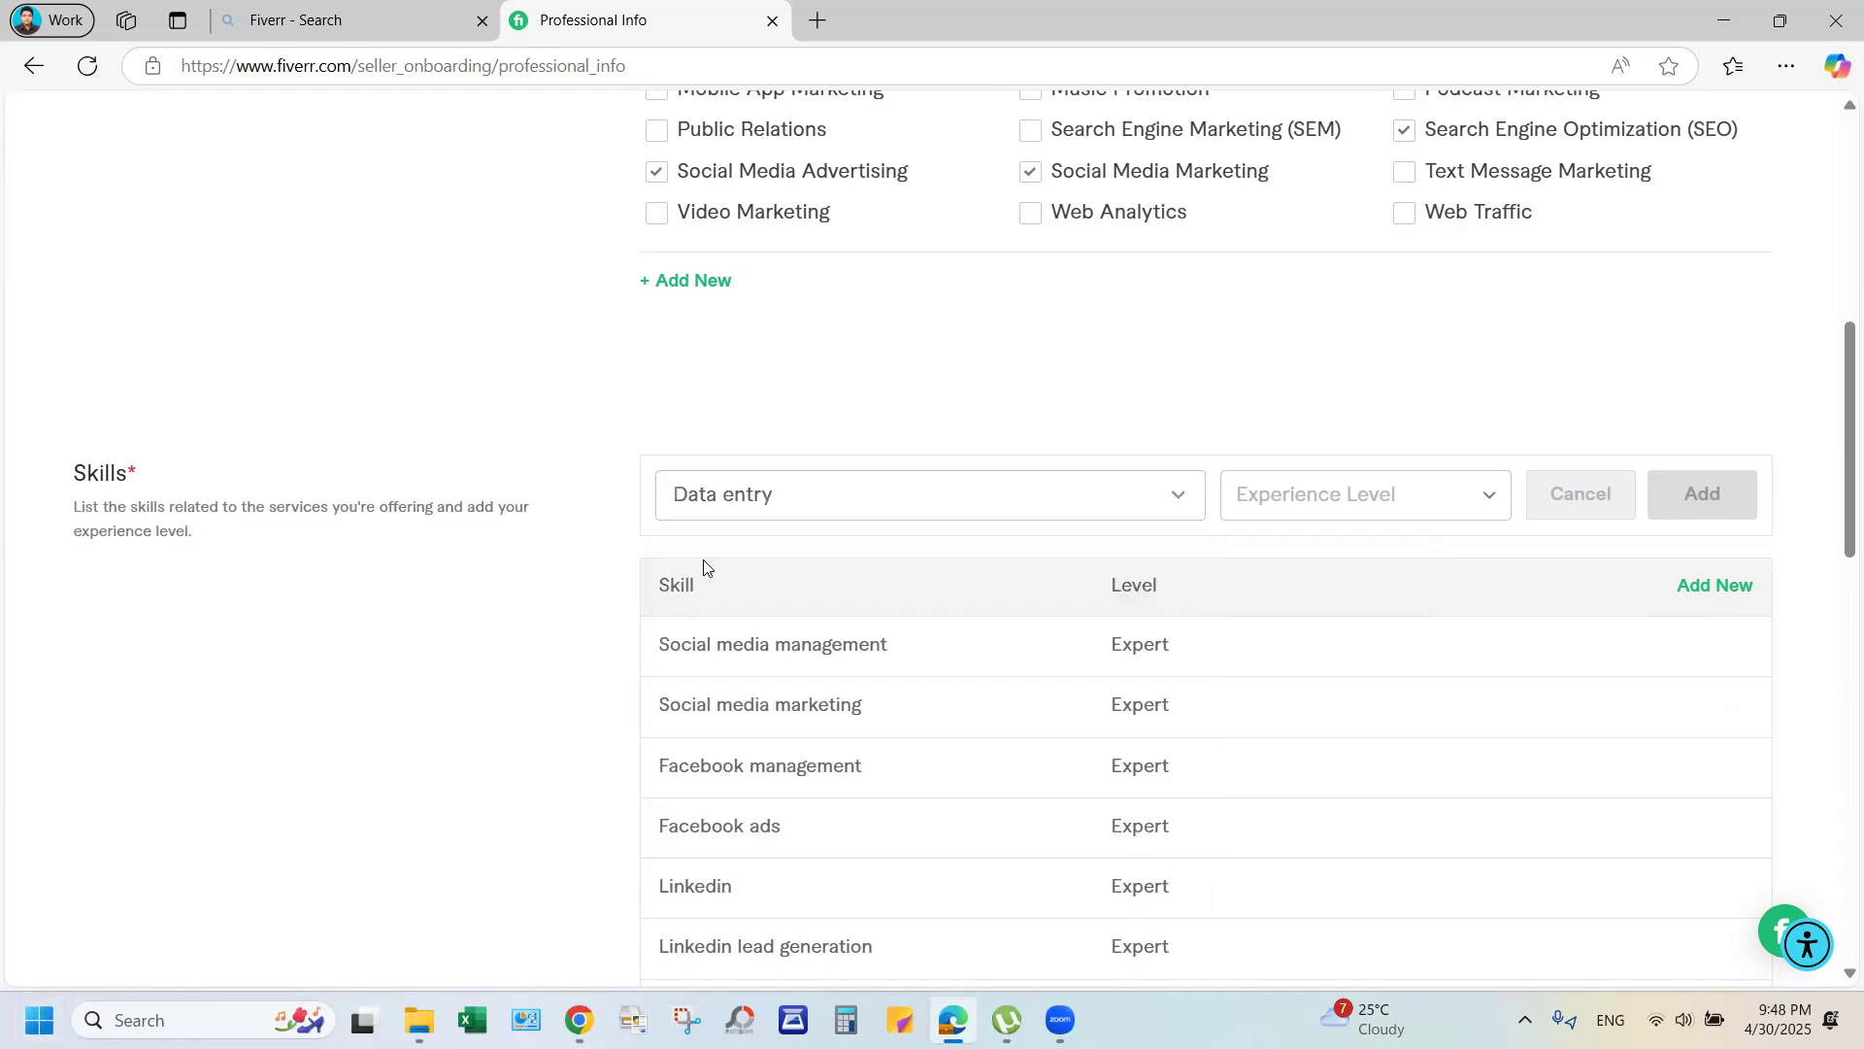
click(1243, 493)
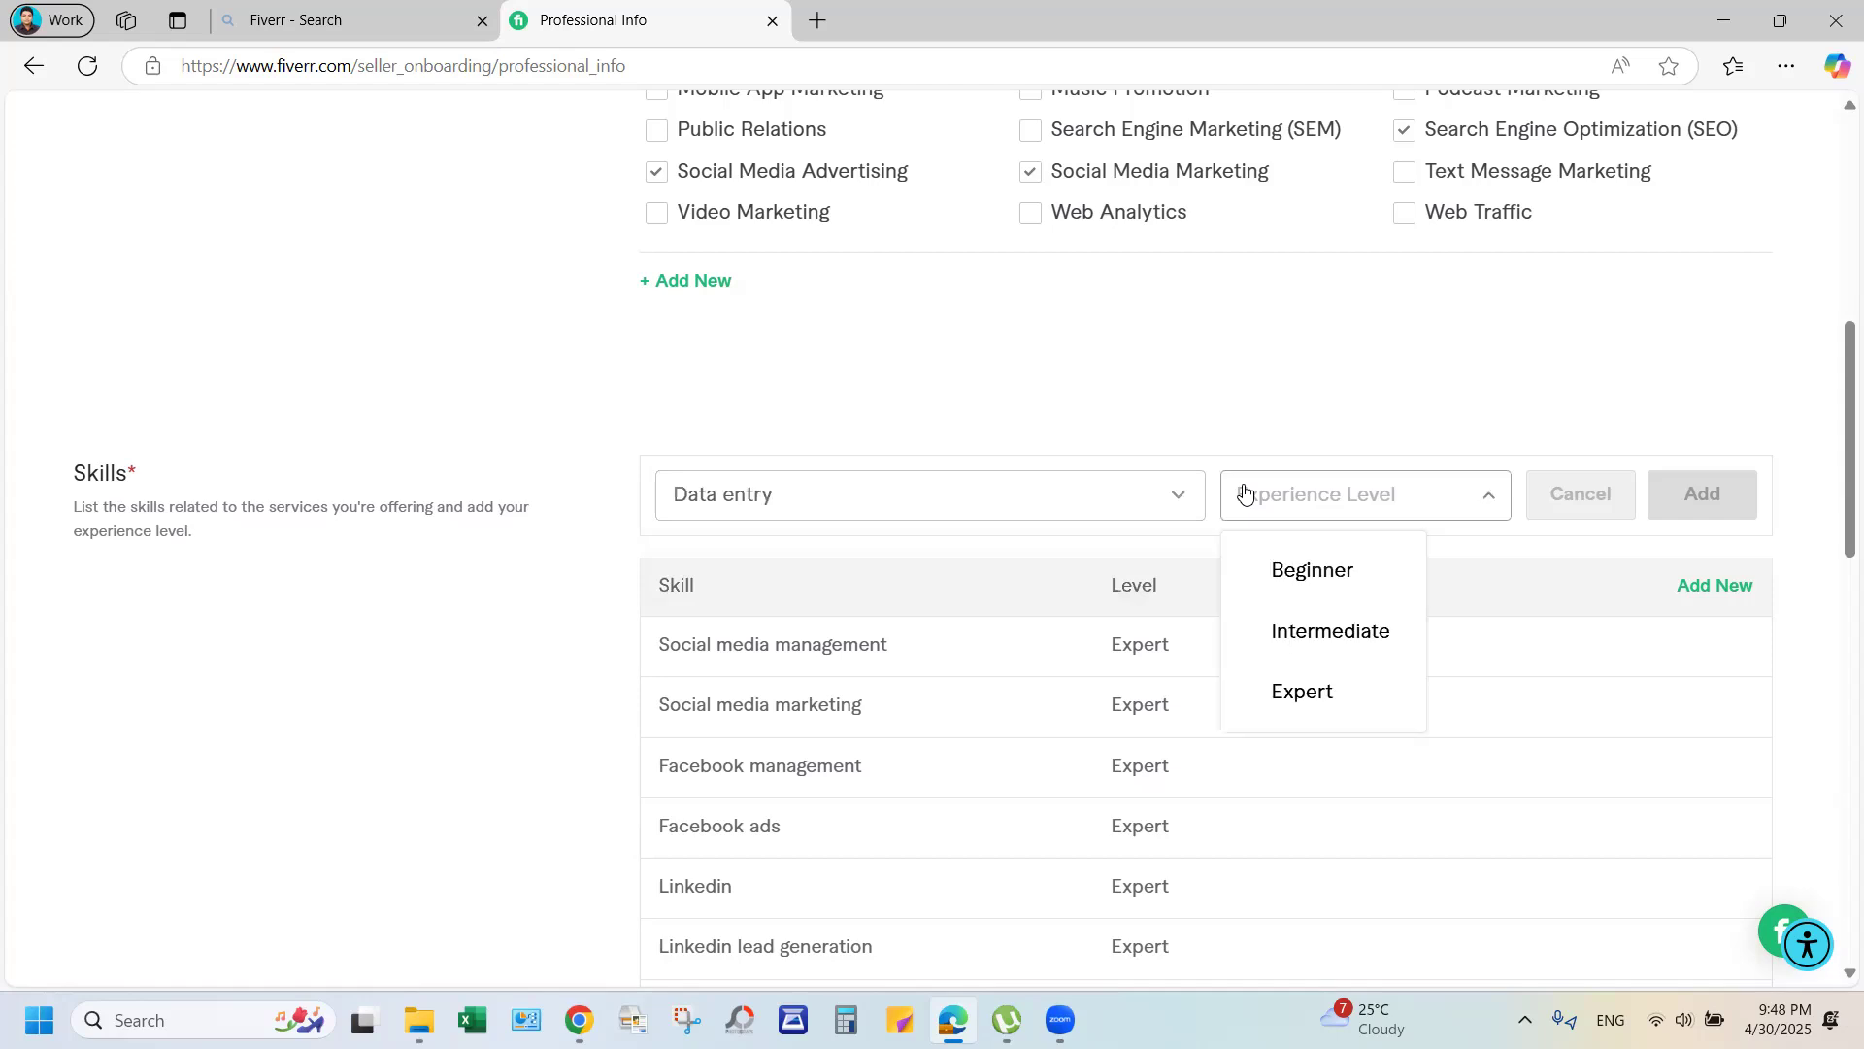
click(1279, 692)
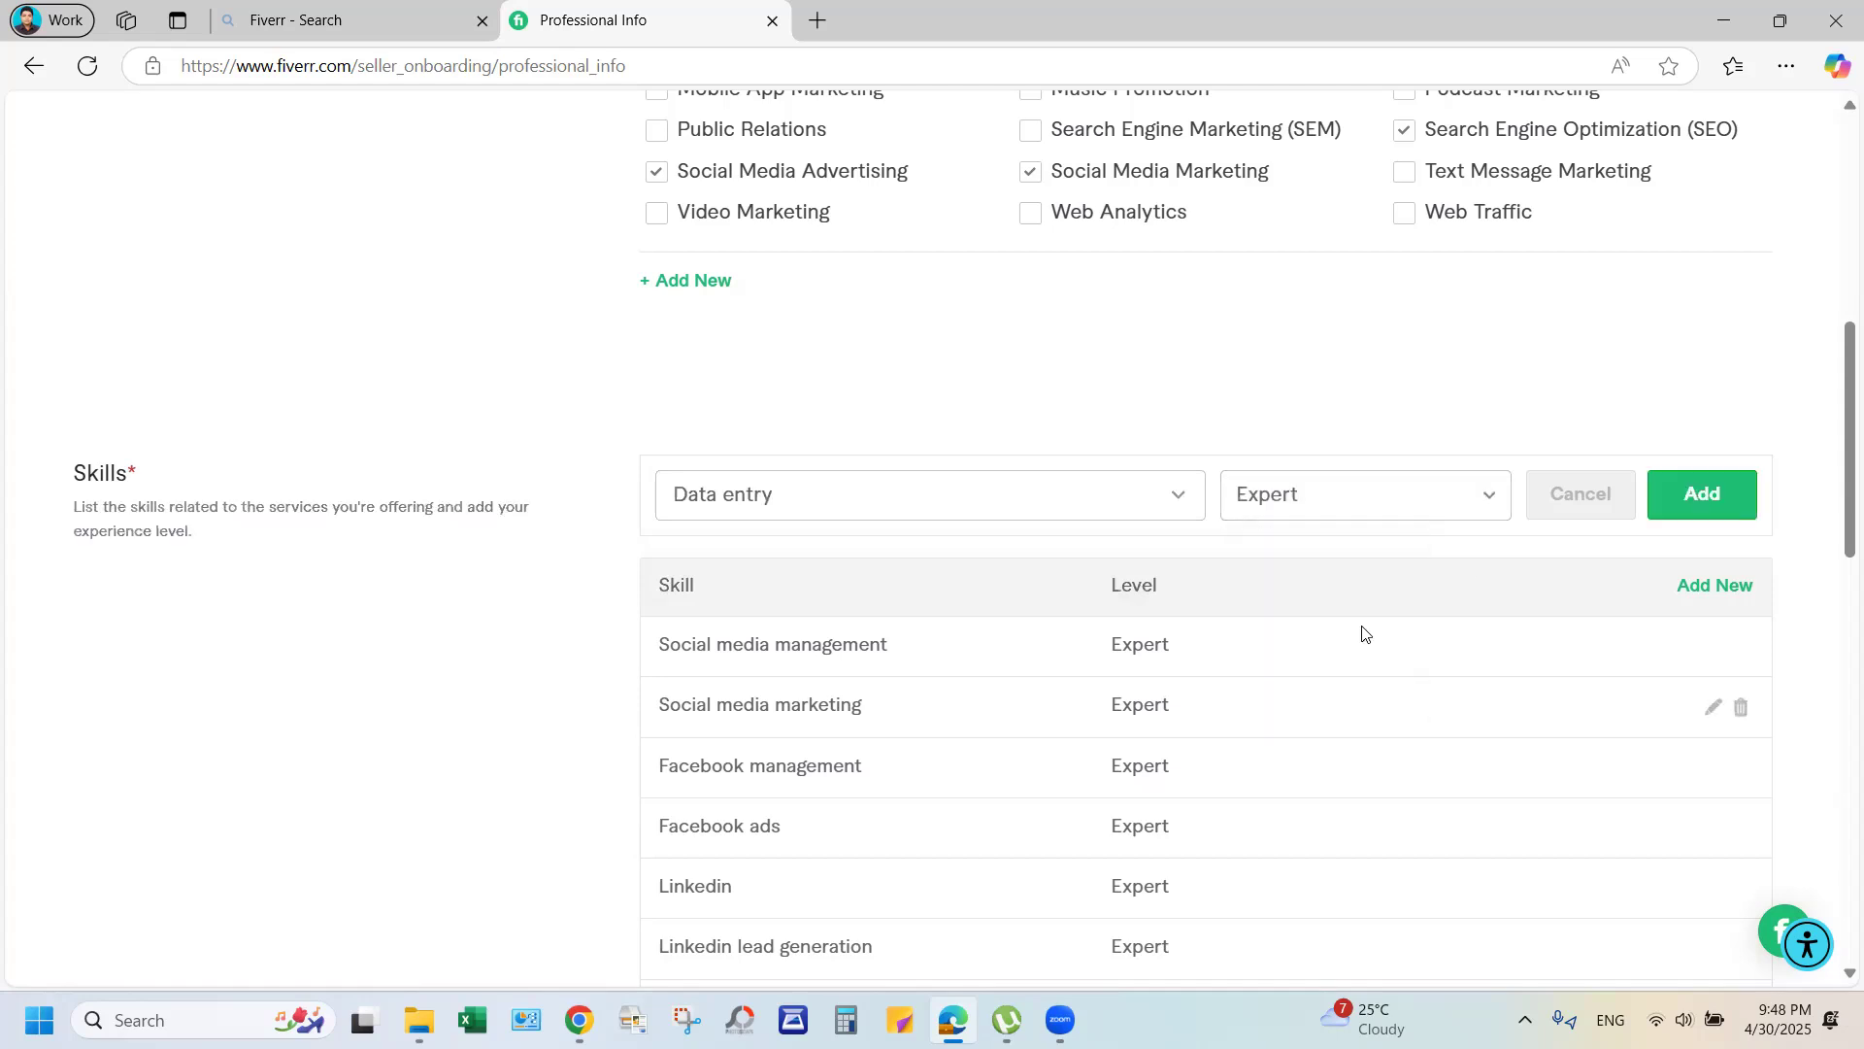
click(1666, 497)
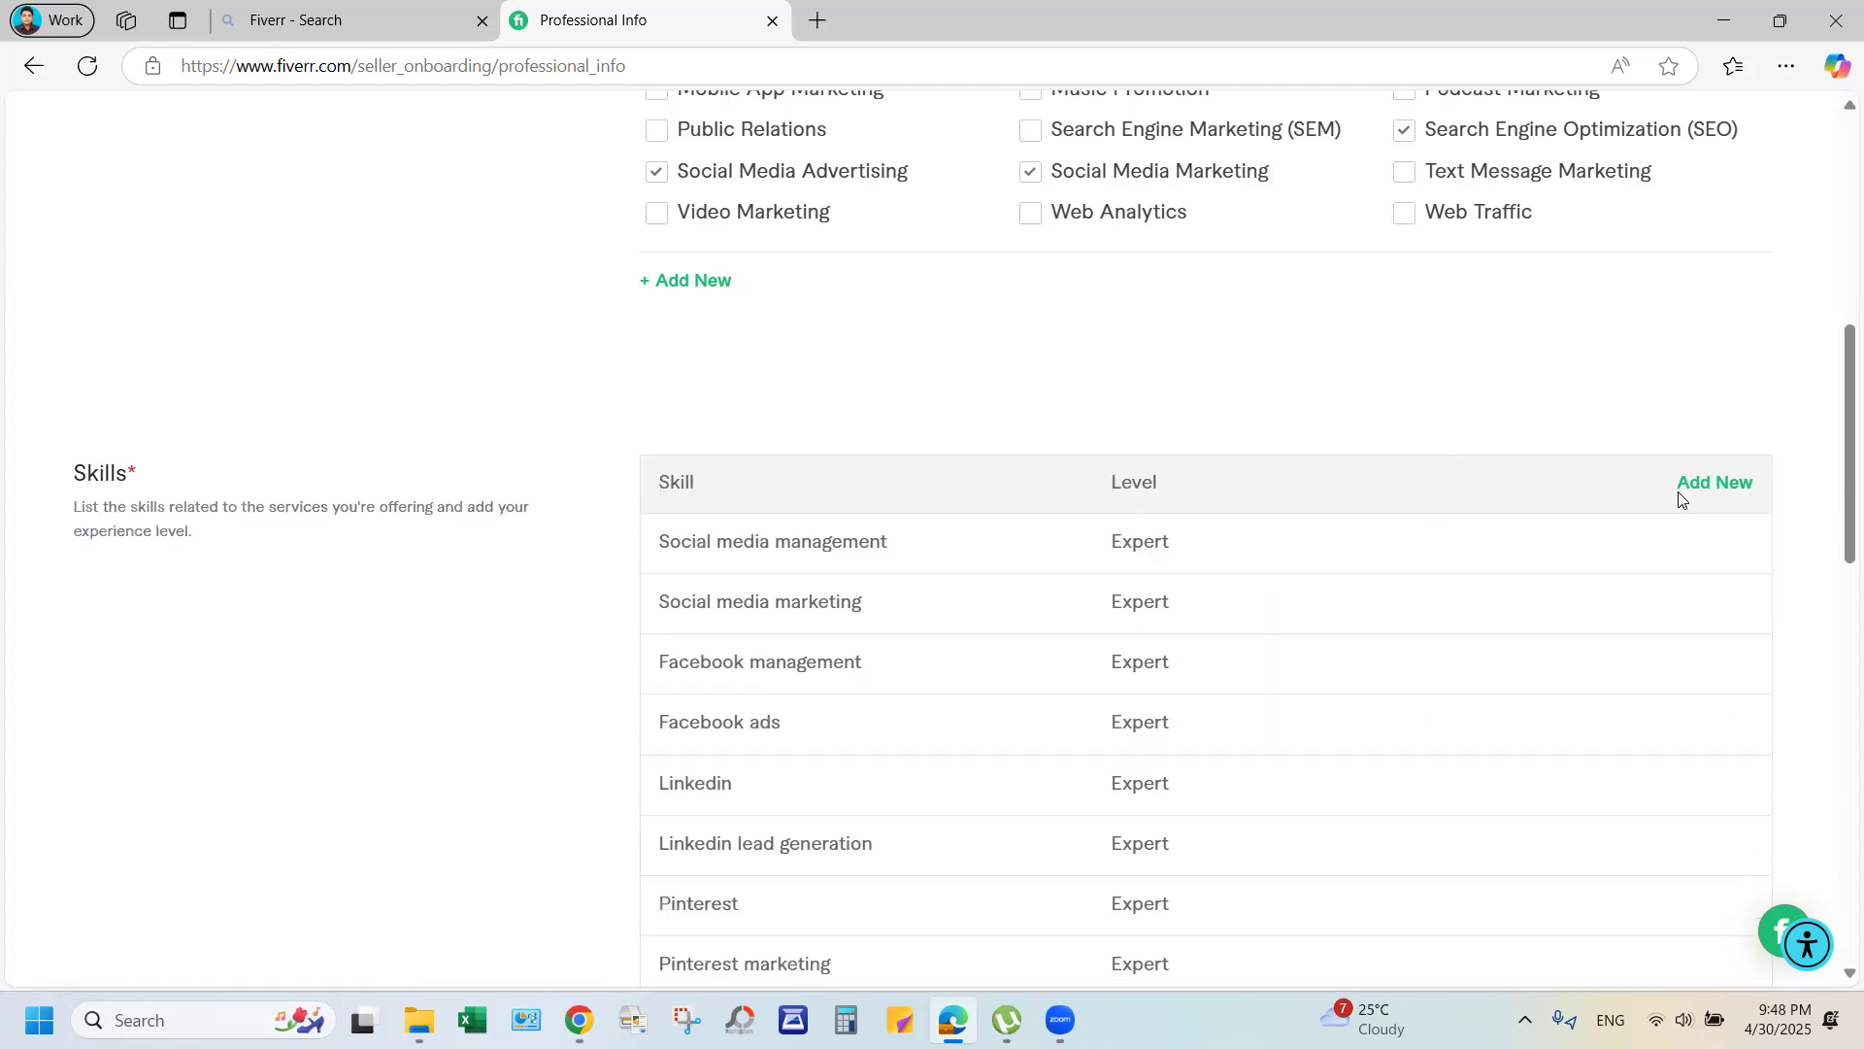
Add the Lead generation skill at Expert level.
click(904, 501)
text(I)
text(ead gen)
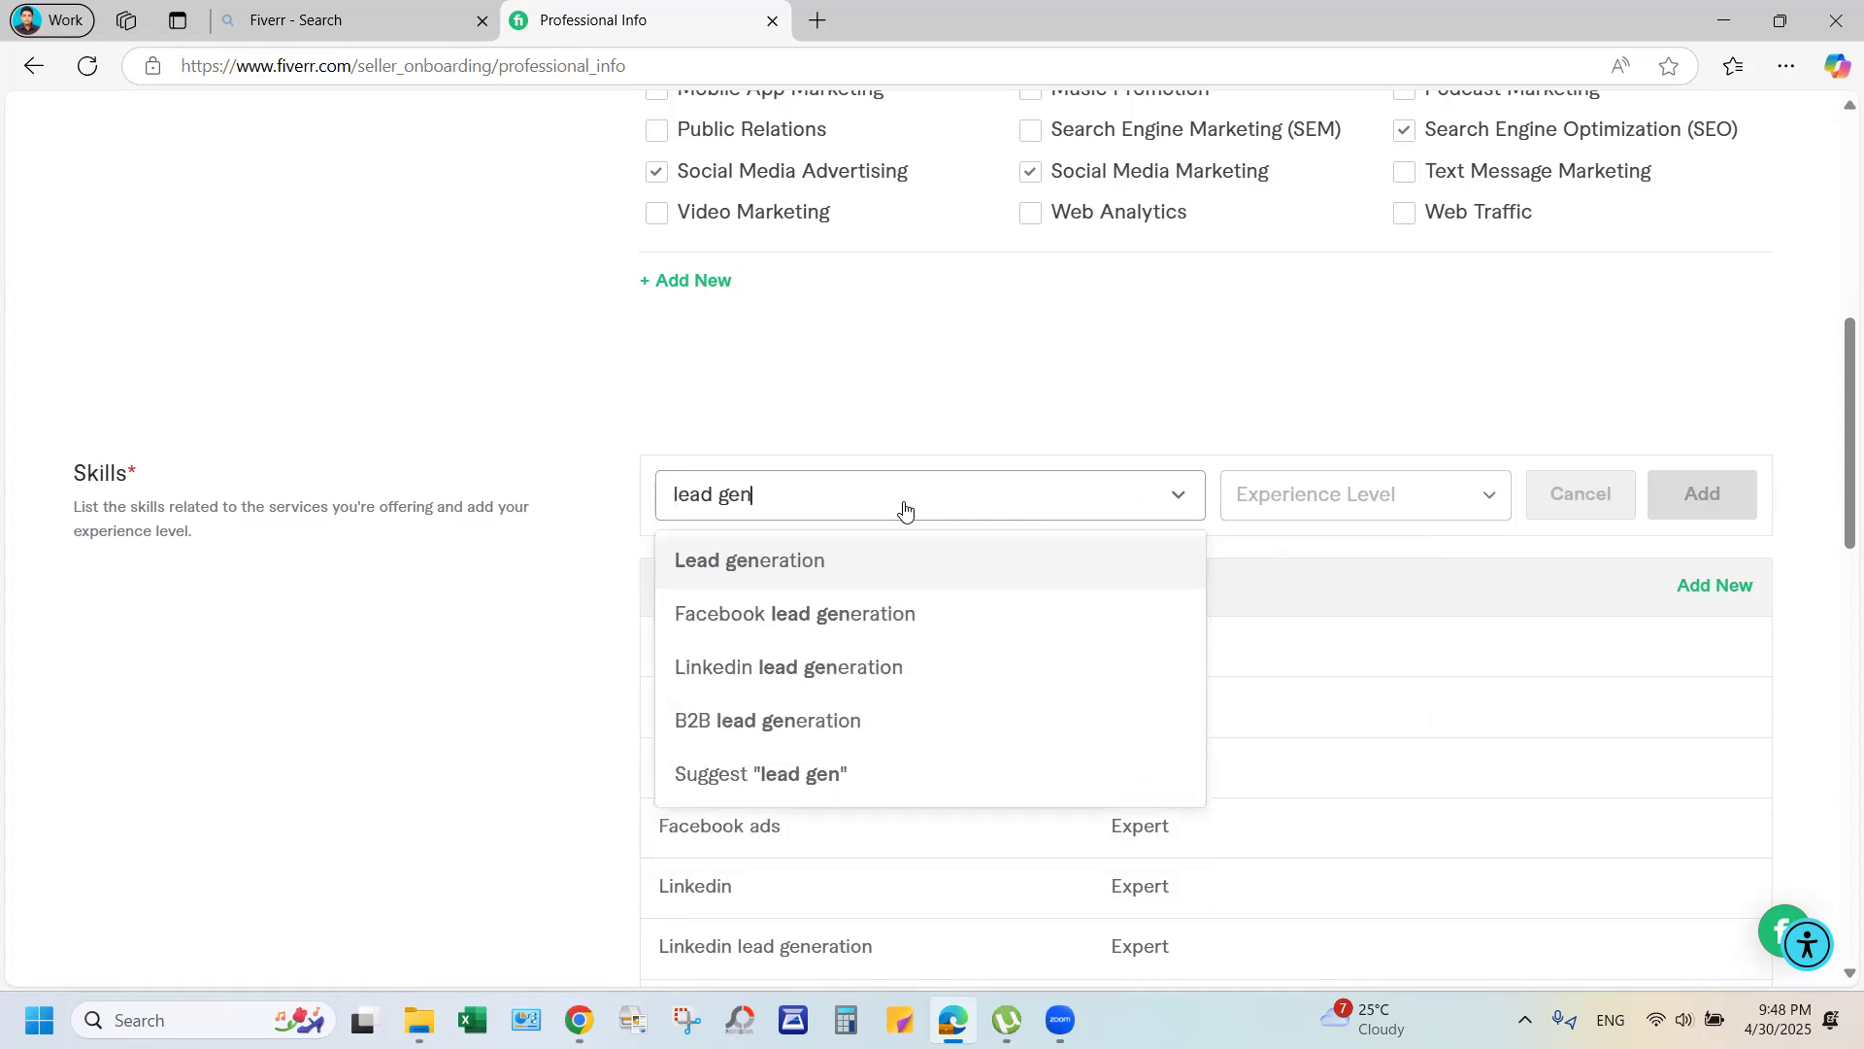
text(e)
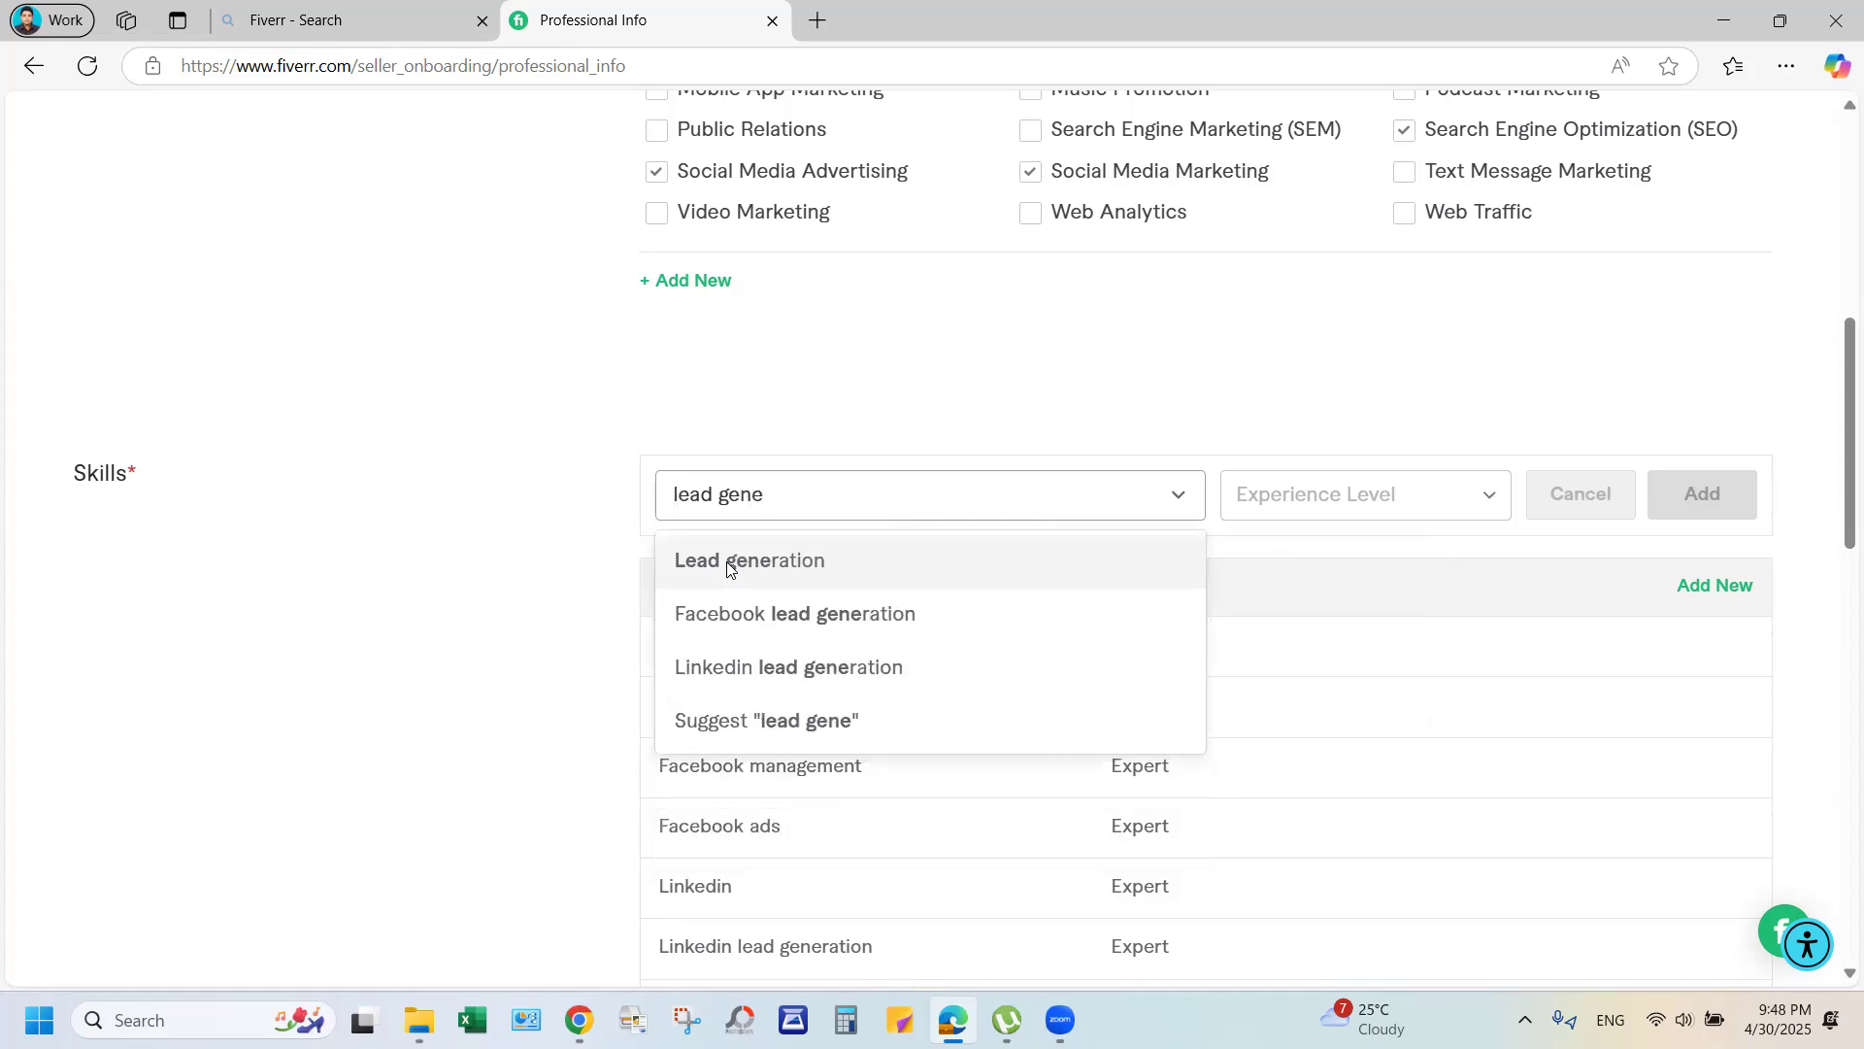
click(728, 568)
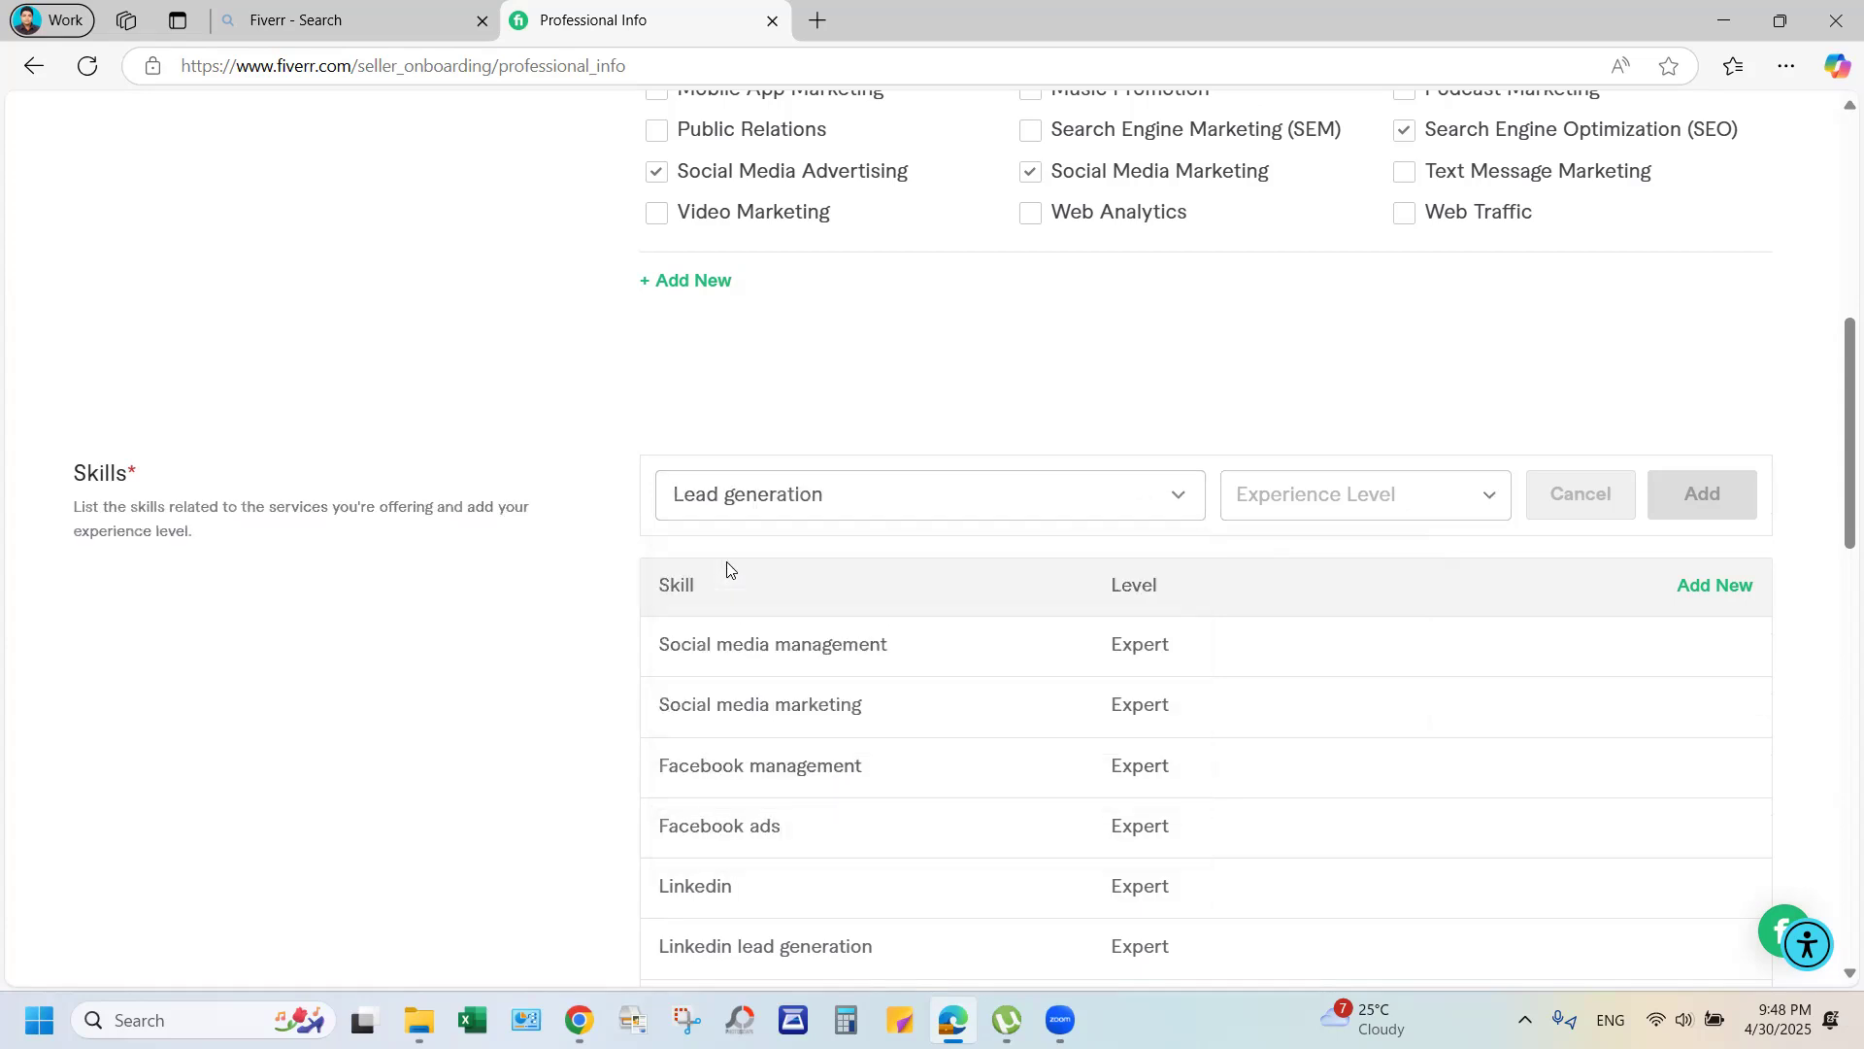
click(1310, 500)
click(1302, 692)
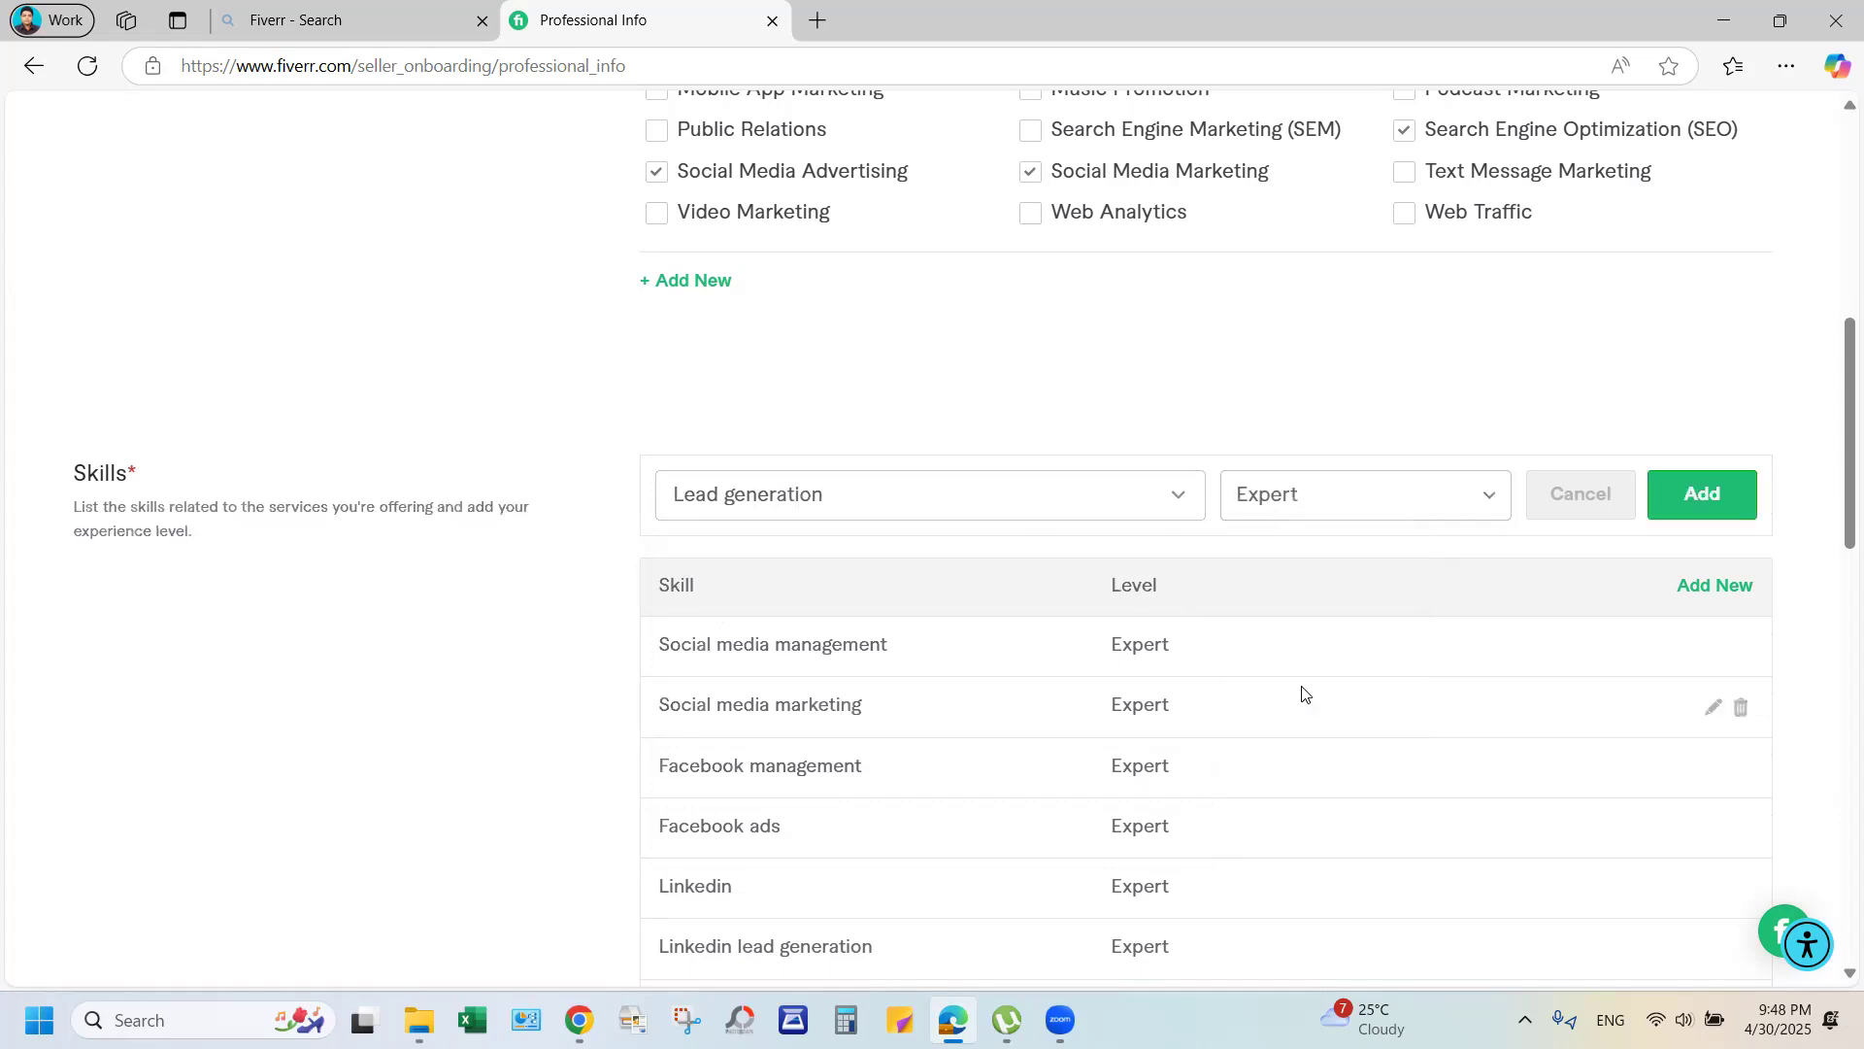
click(1691, 505)
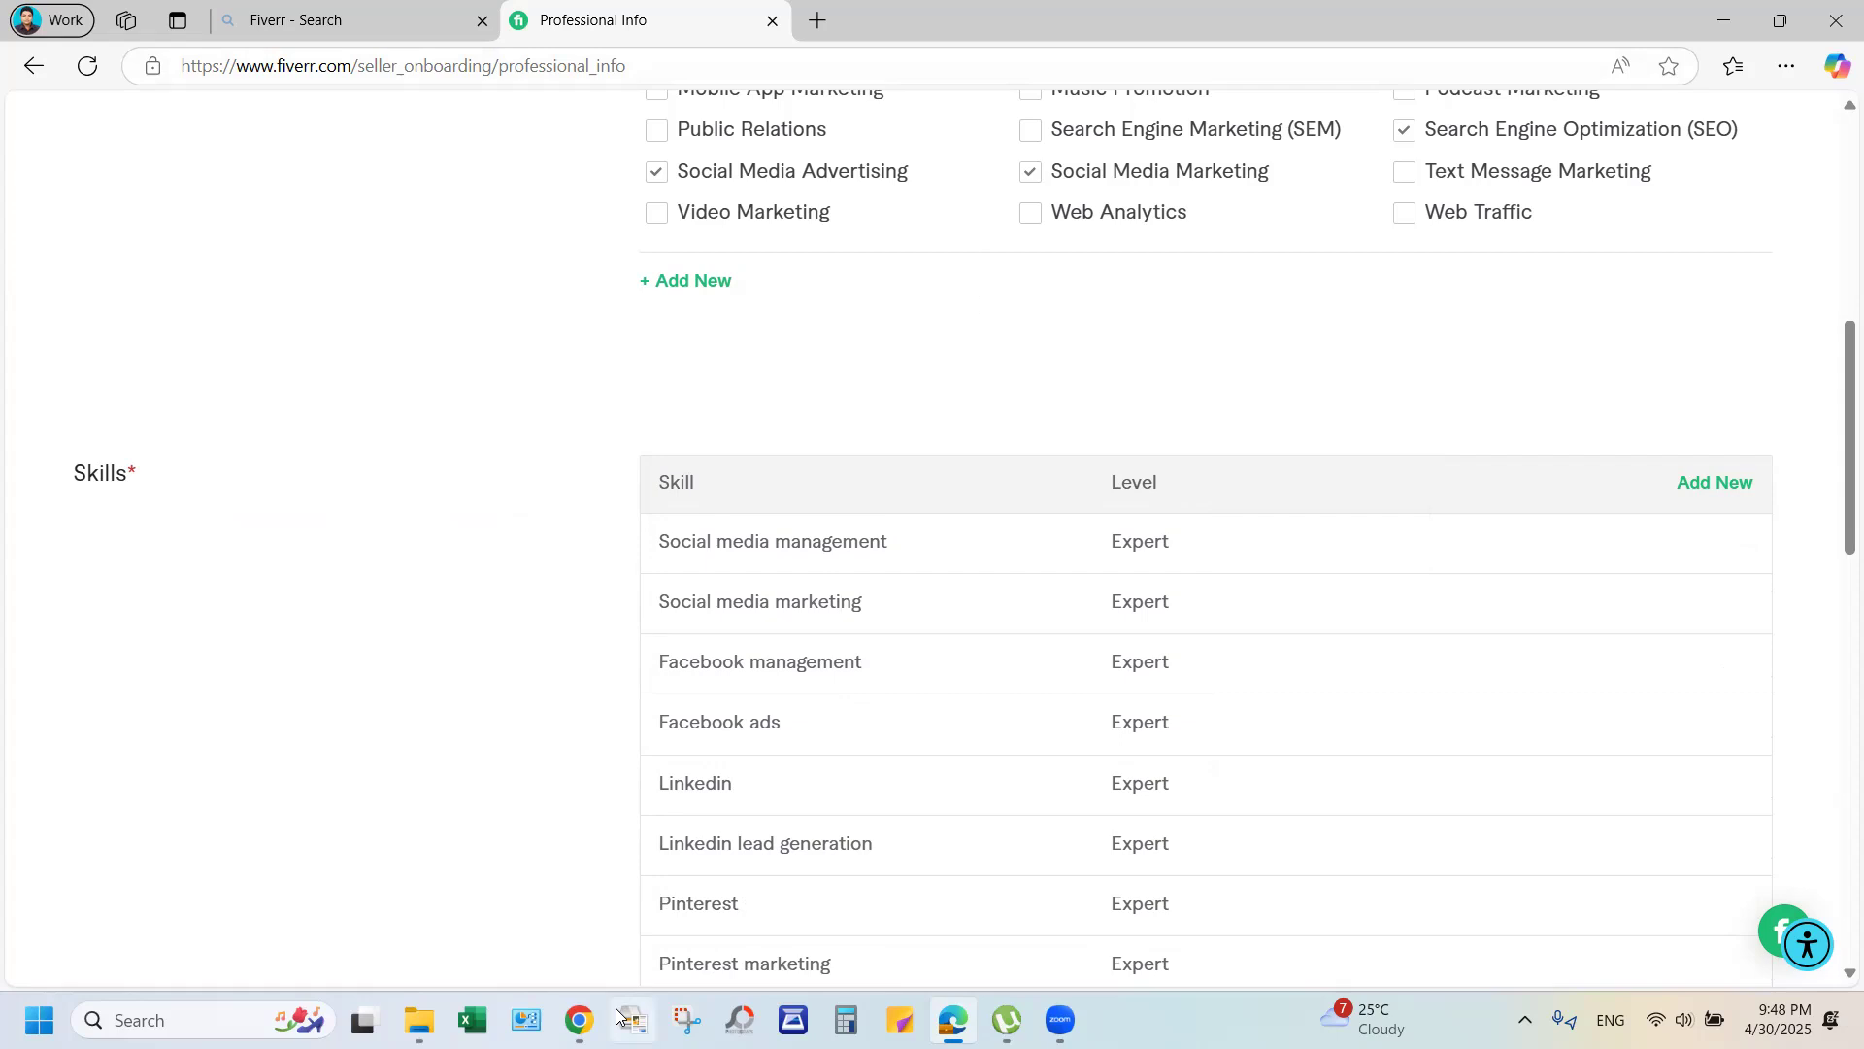
Set the education country to Bangladesh and the college to National University.
drag(1838, 393, 1827, 686)
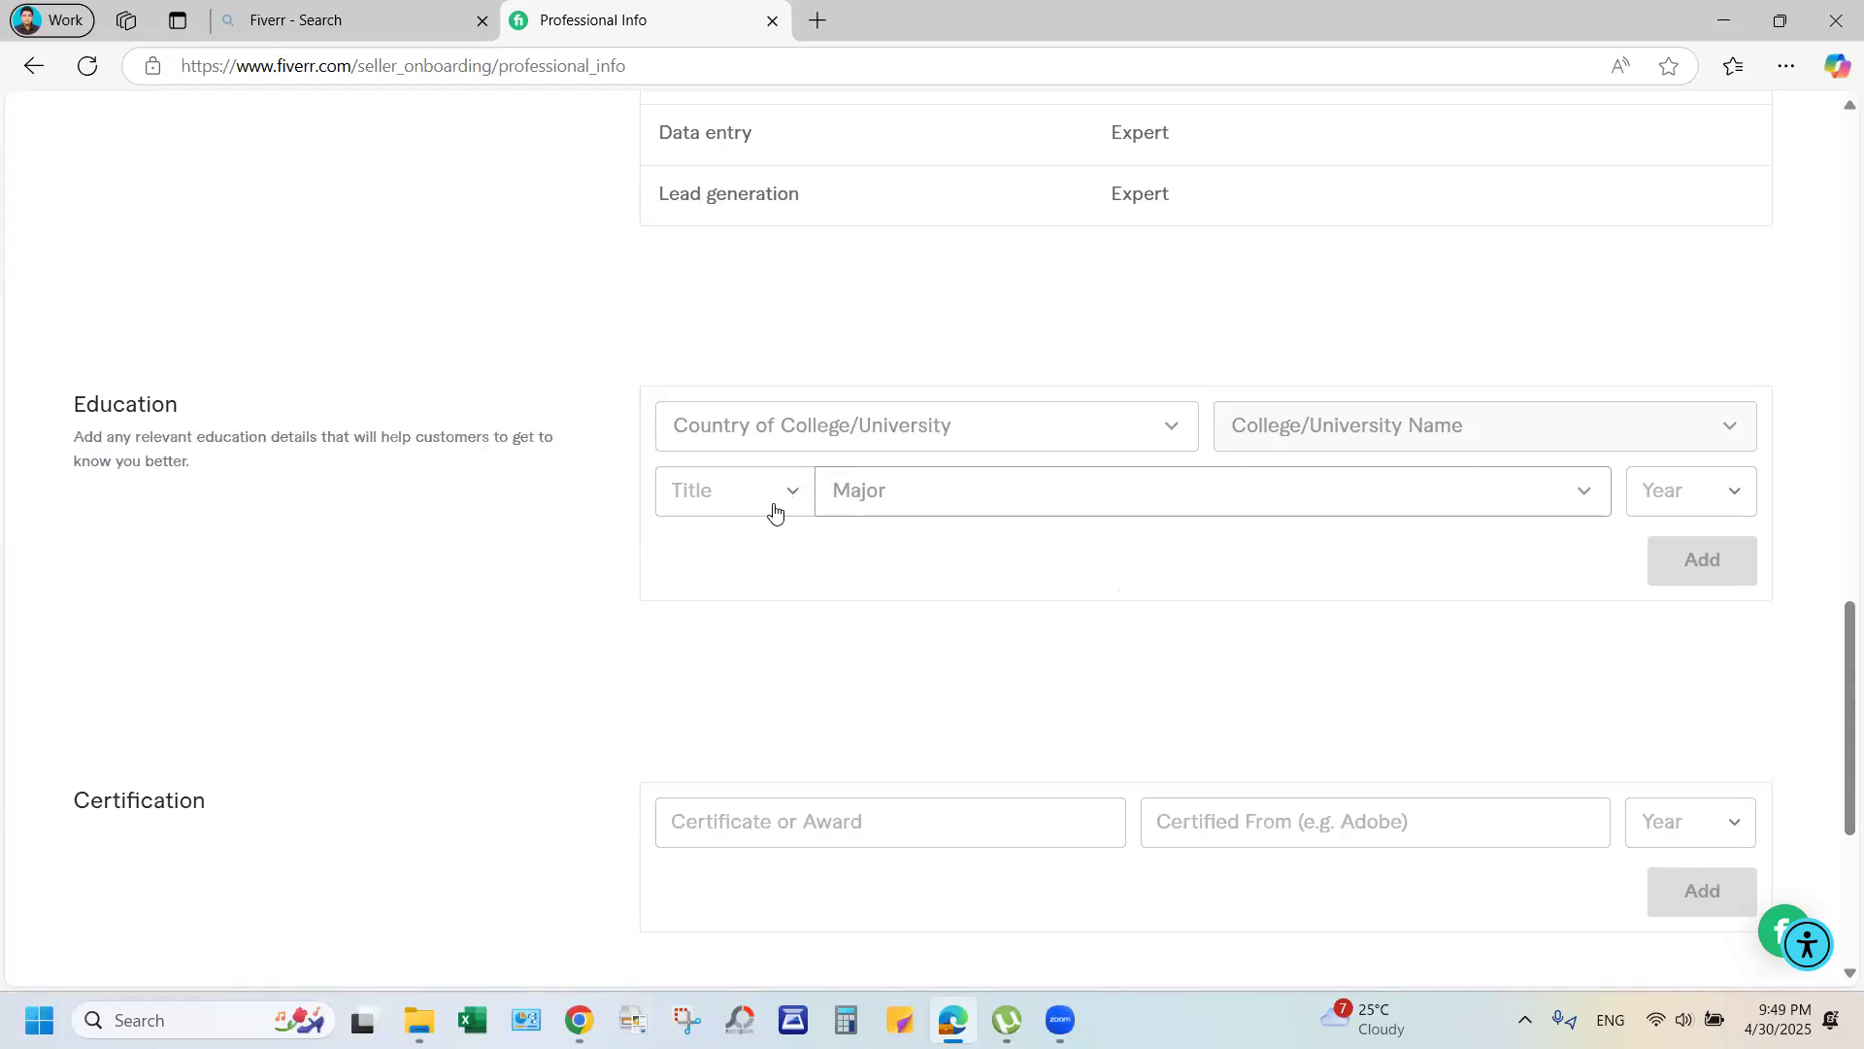
click(890, 430)
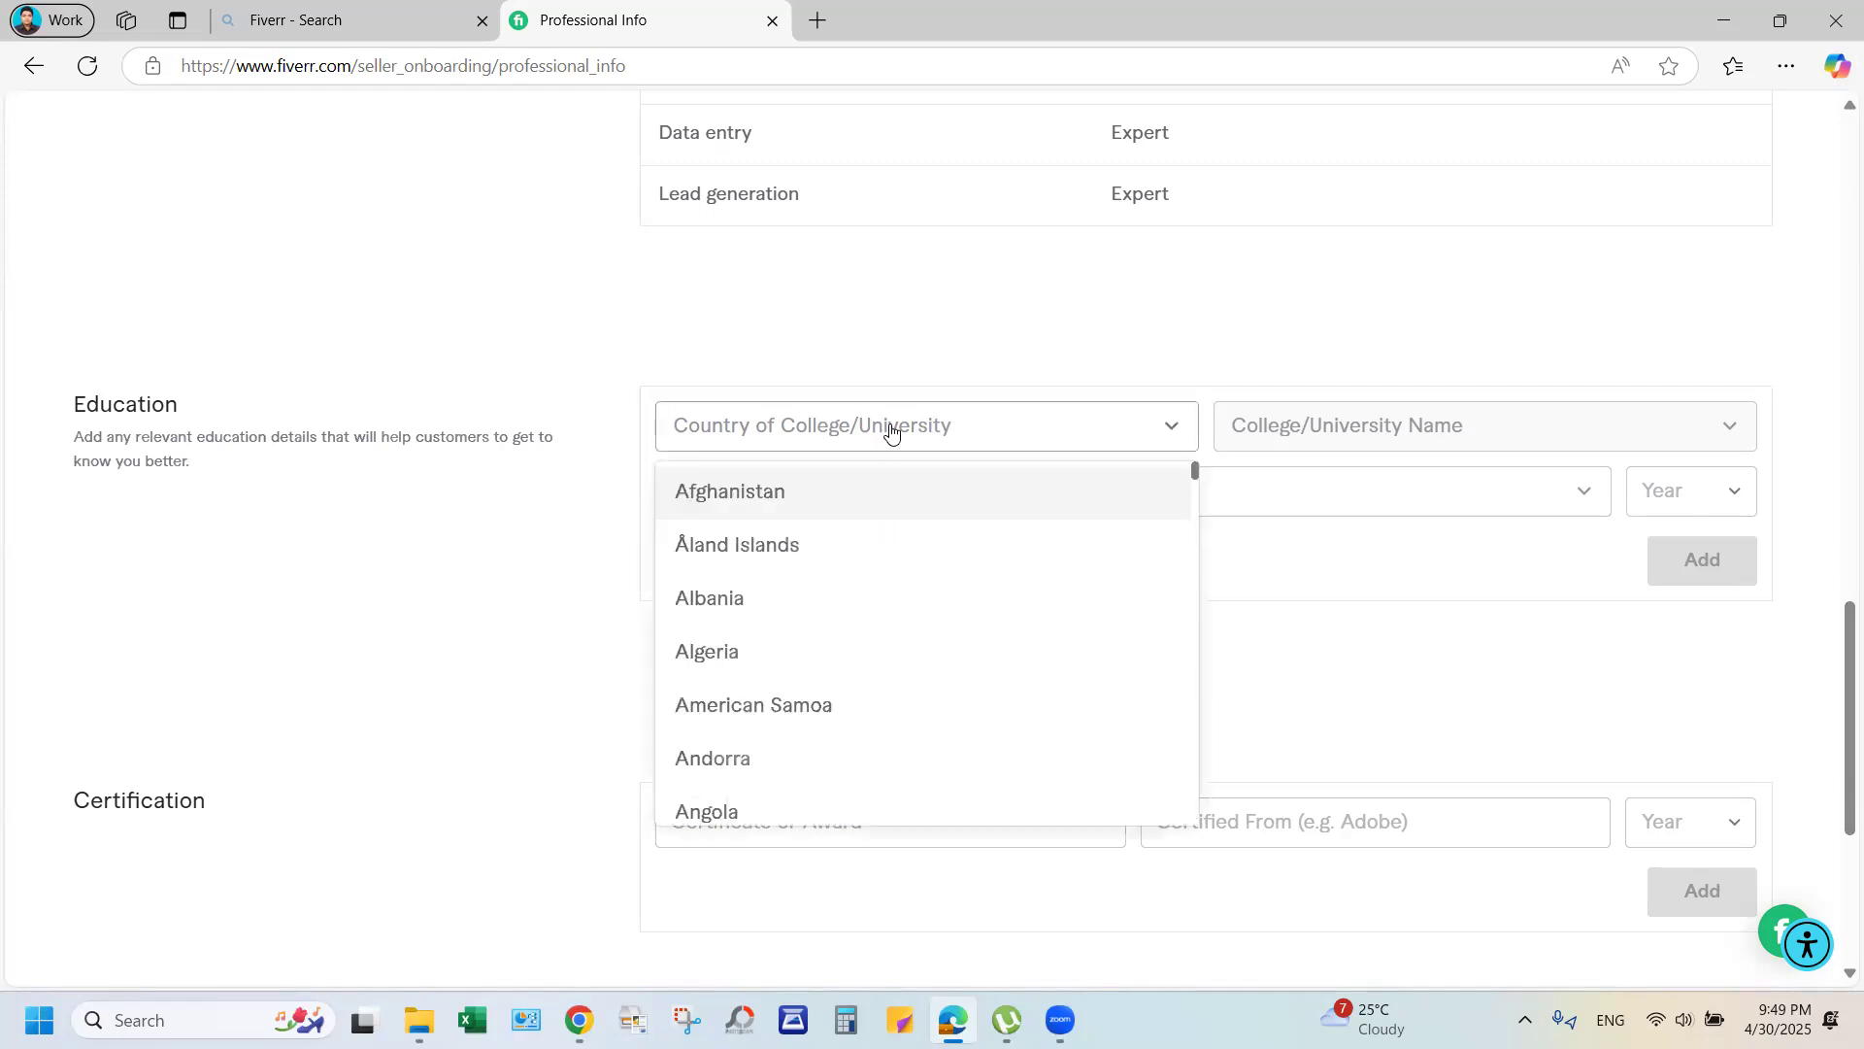
text(b)
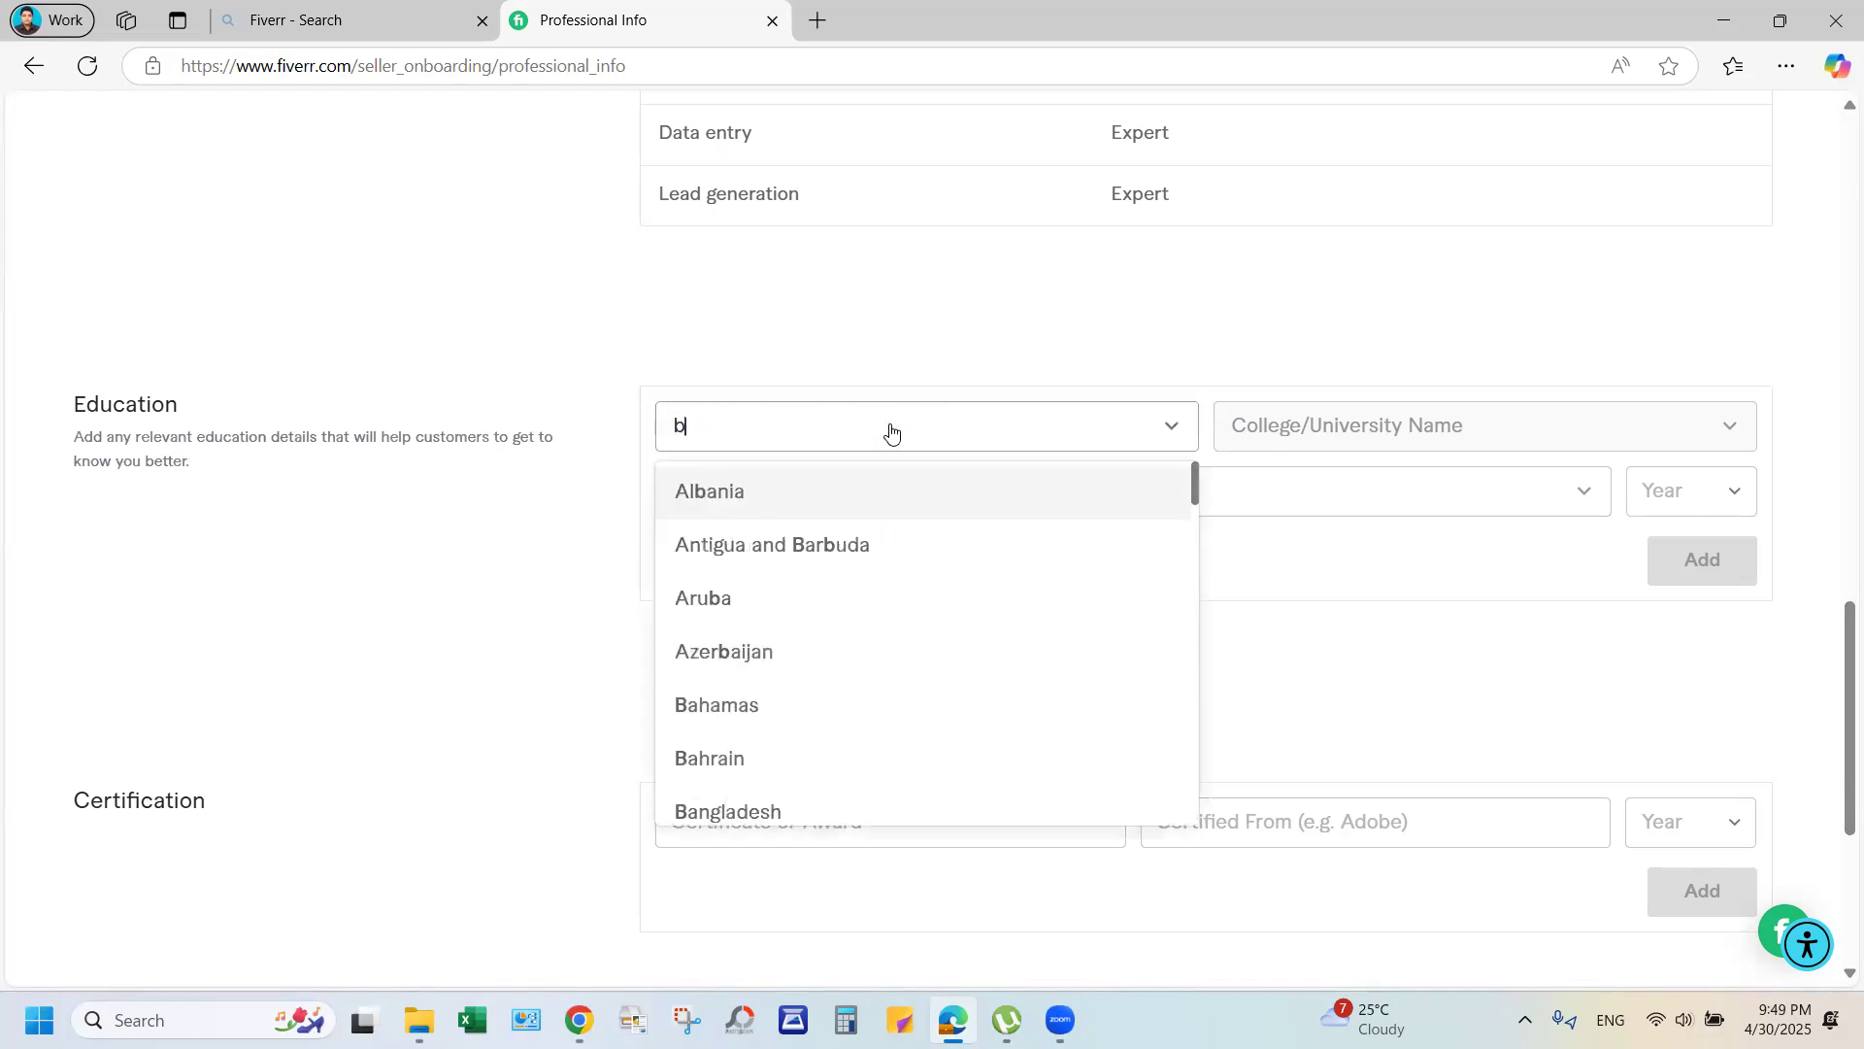
click(758, 811)
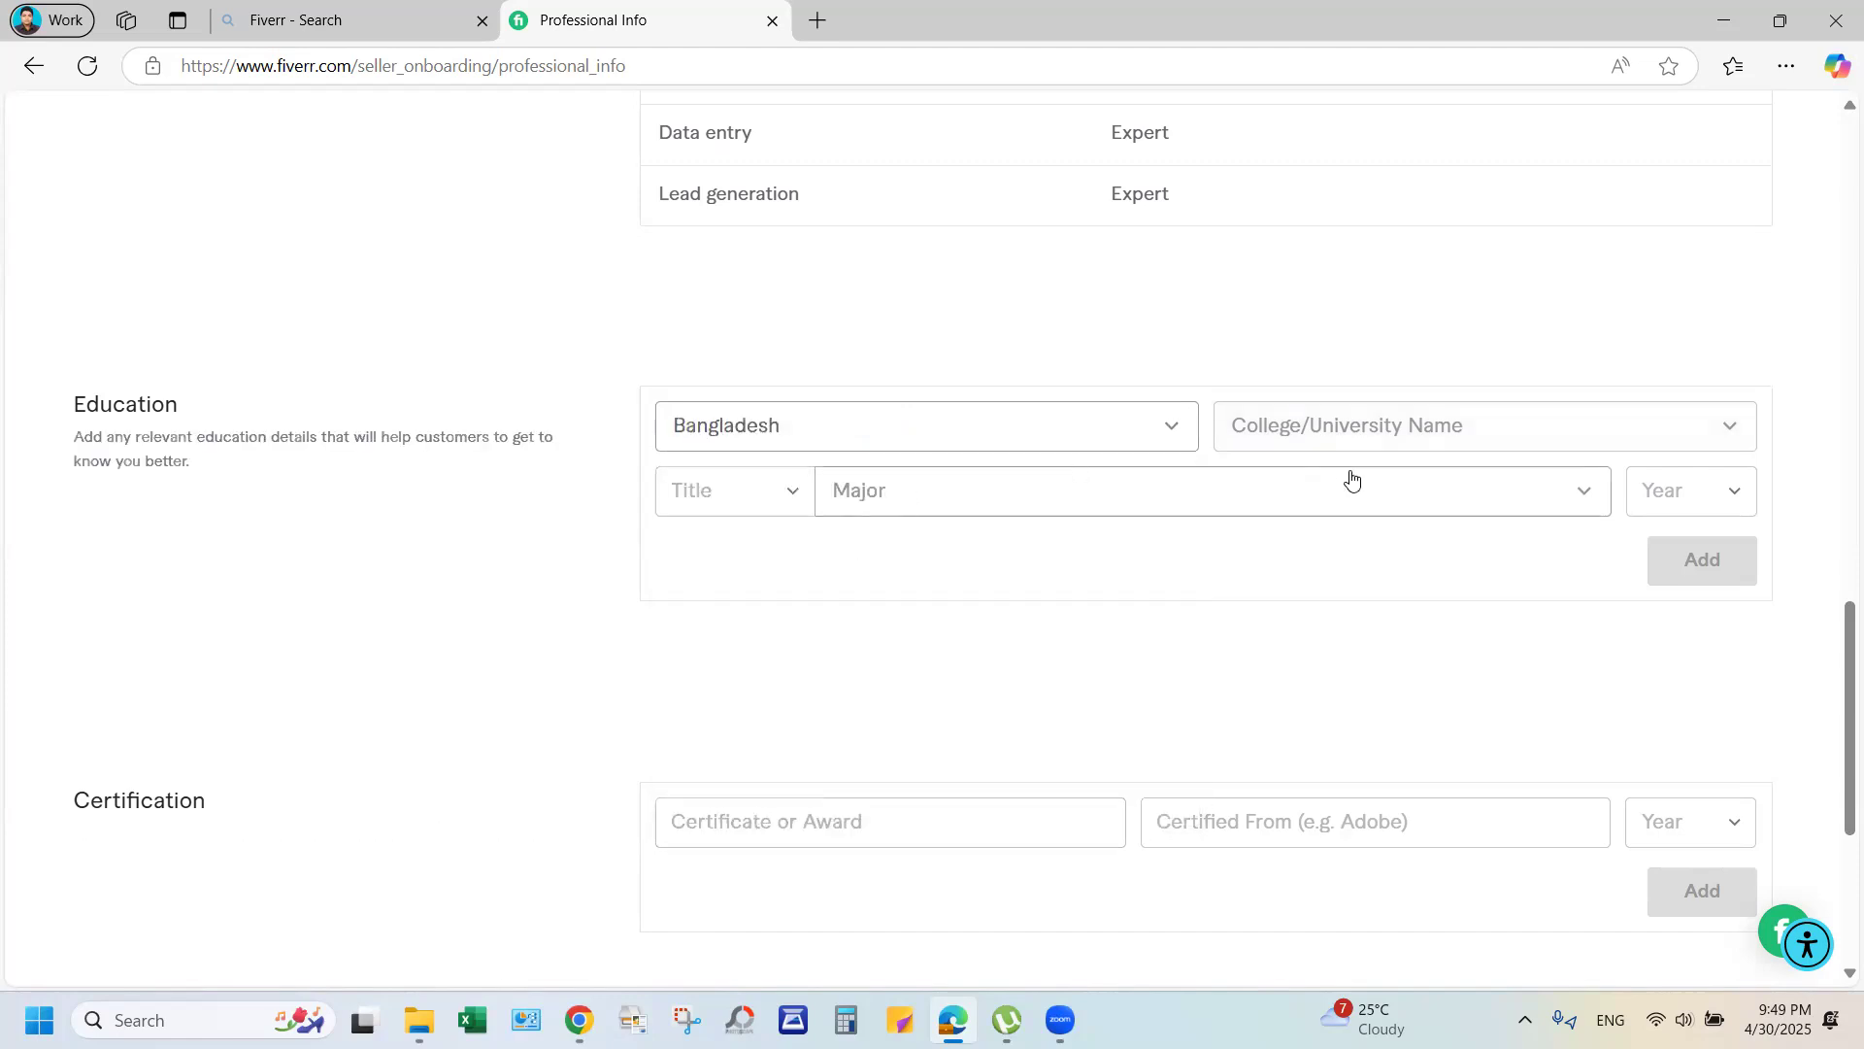
click(1398, 420)
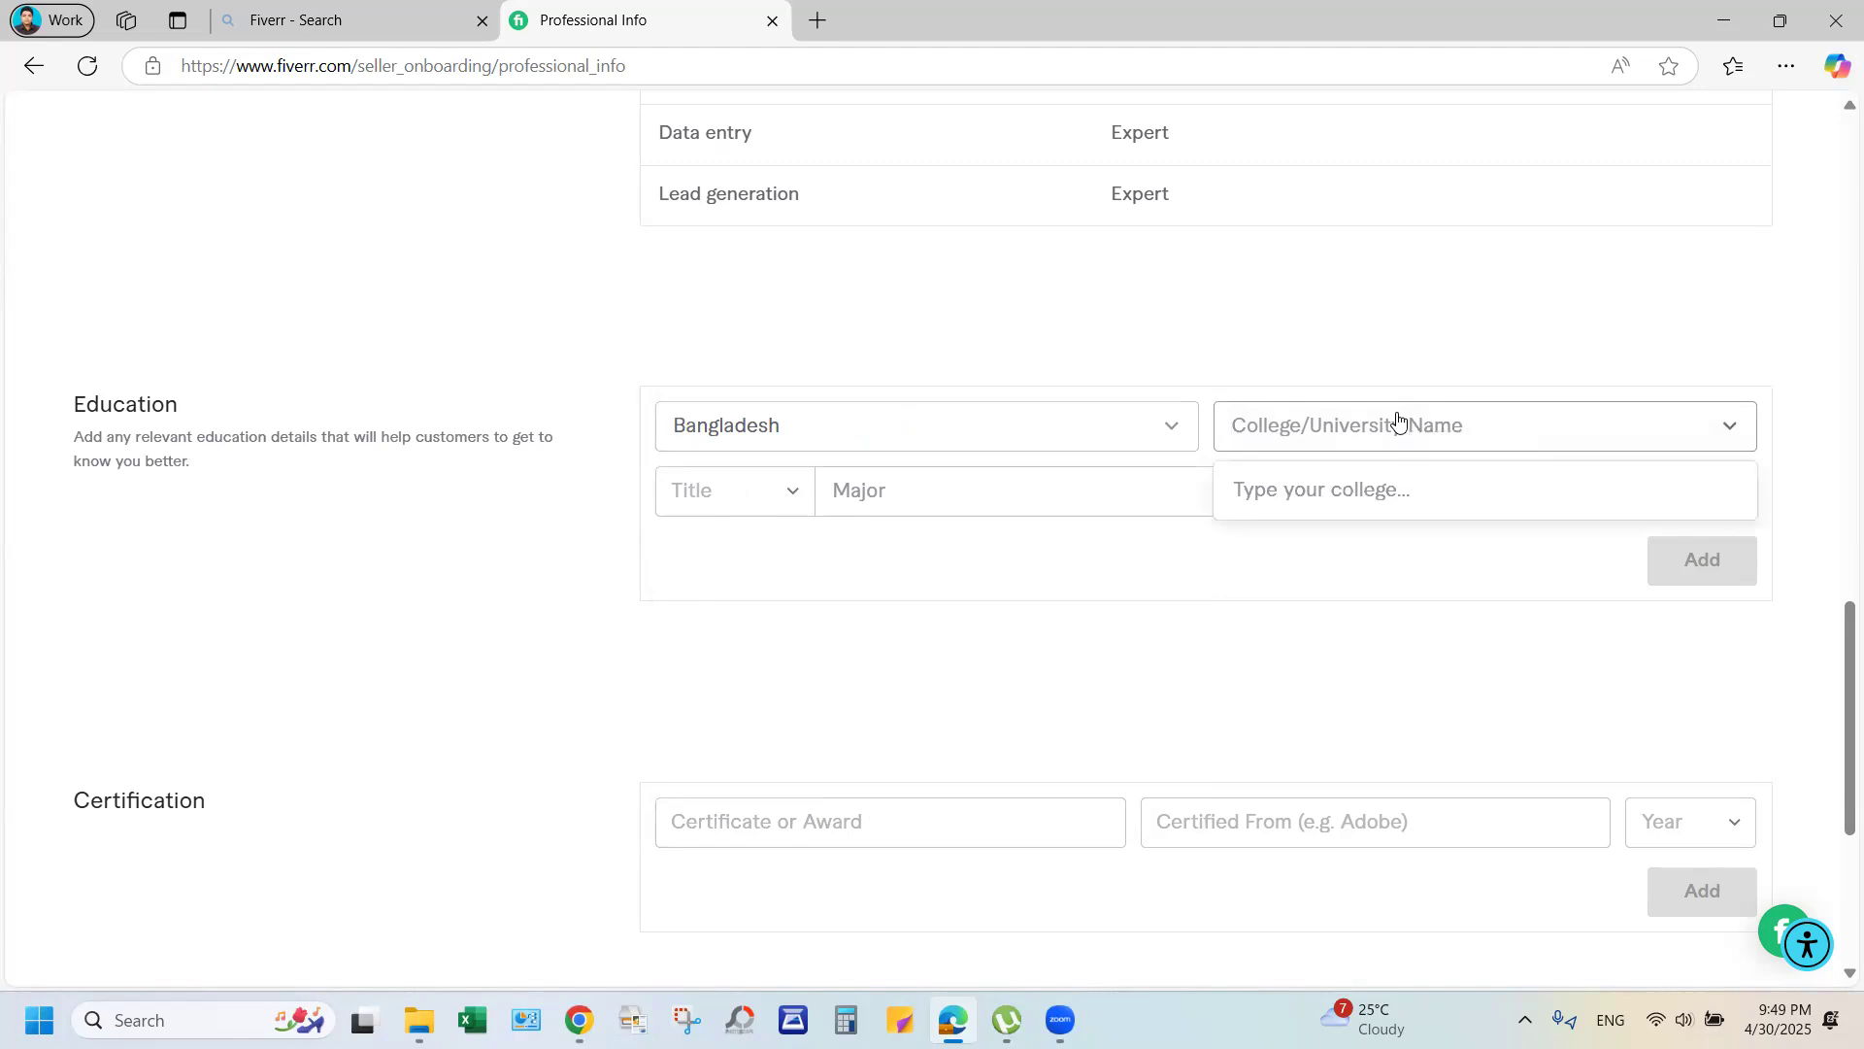
text(National)
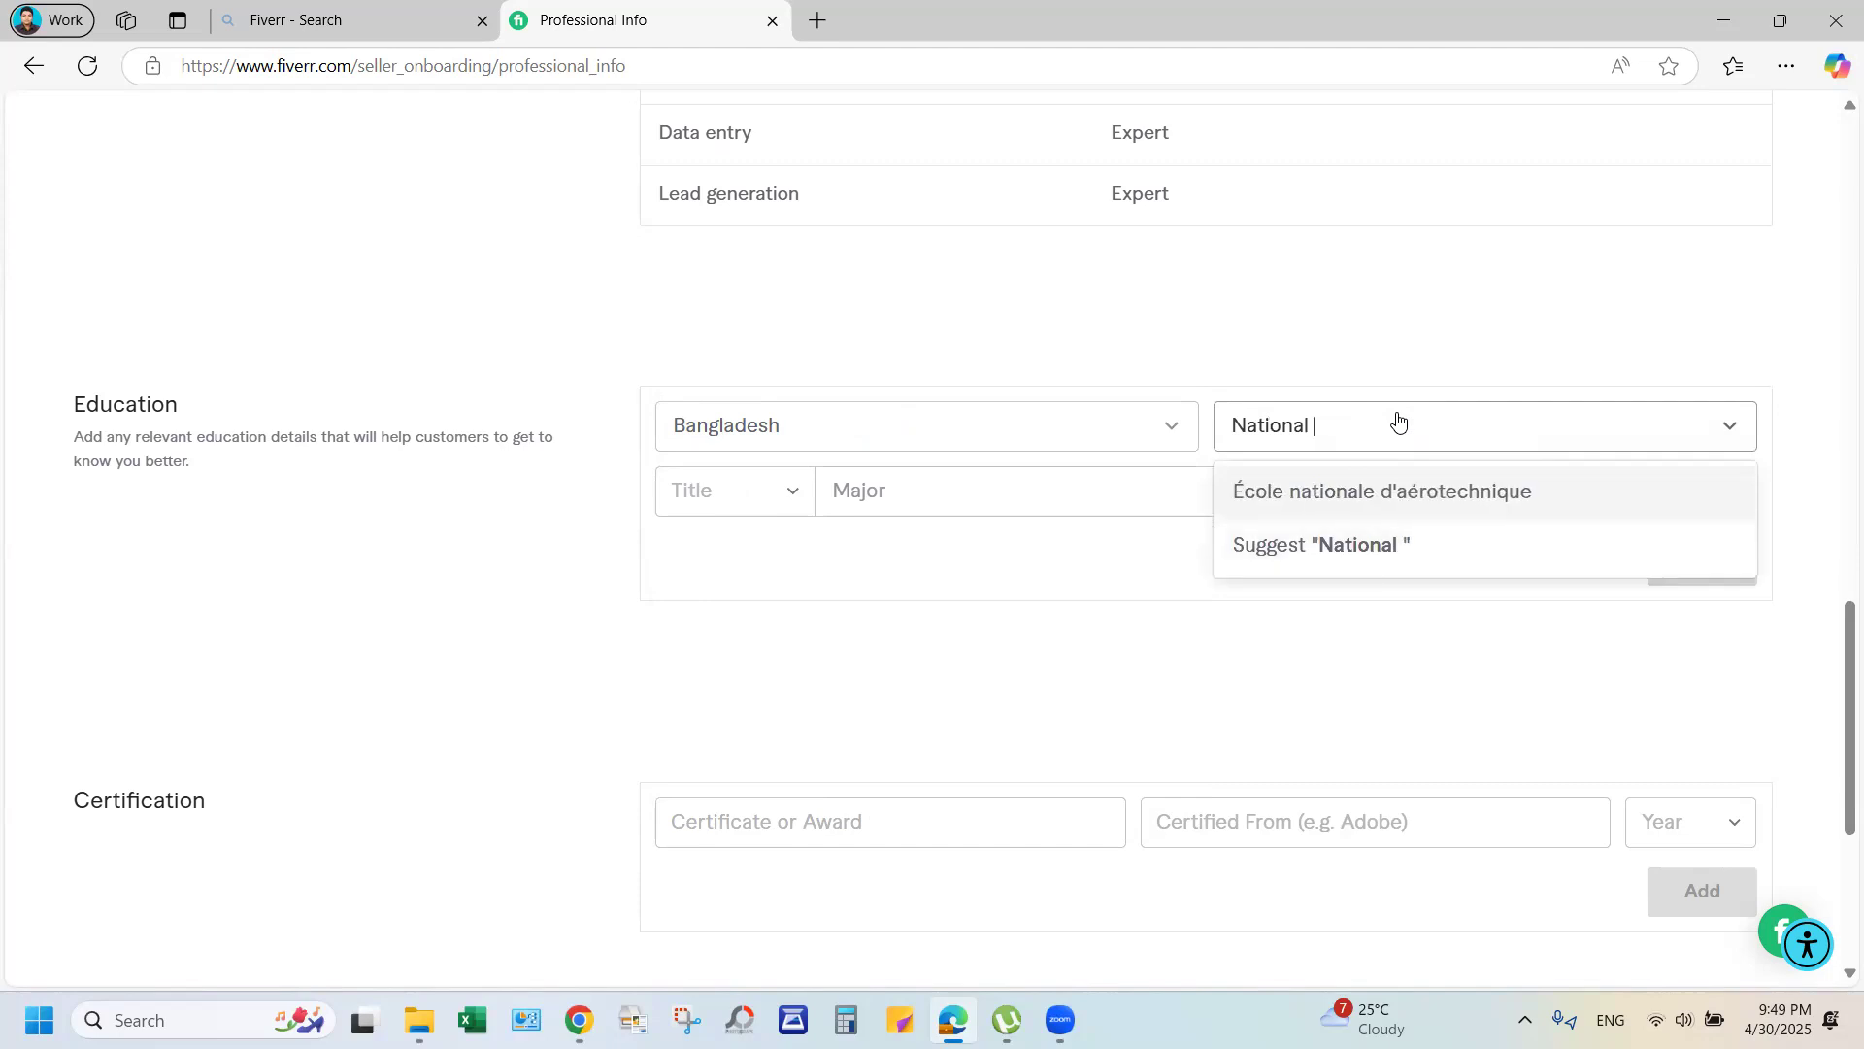
text( Un)
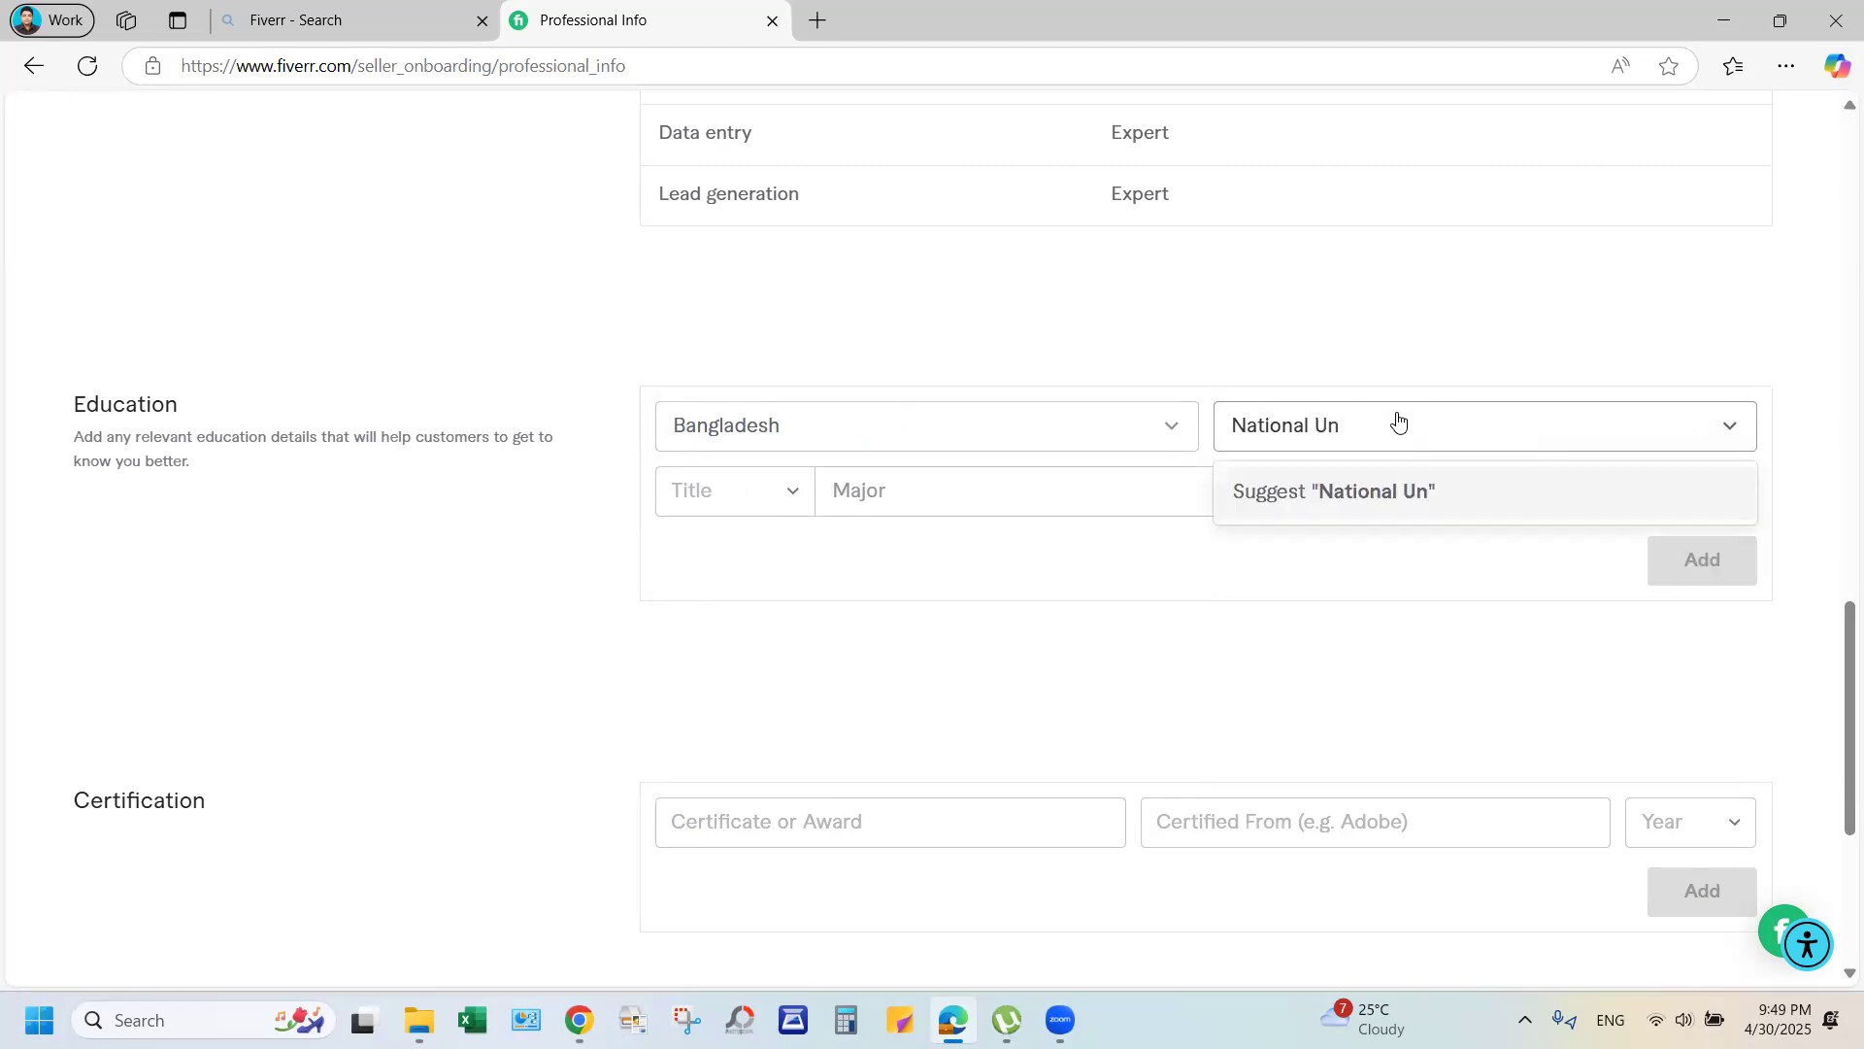
text(iversi)
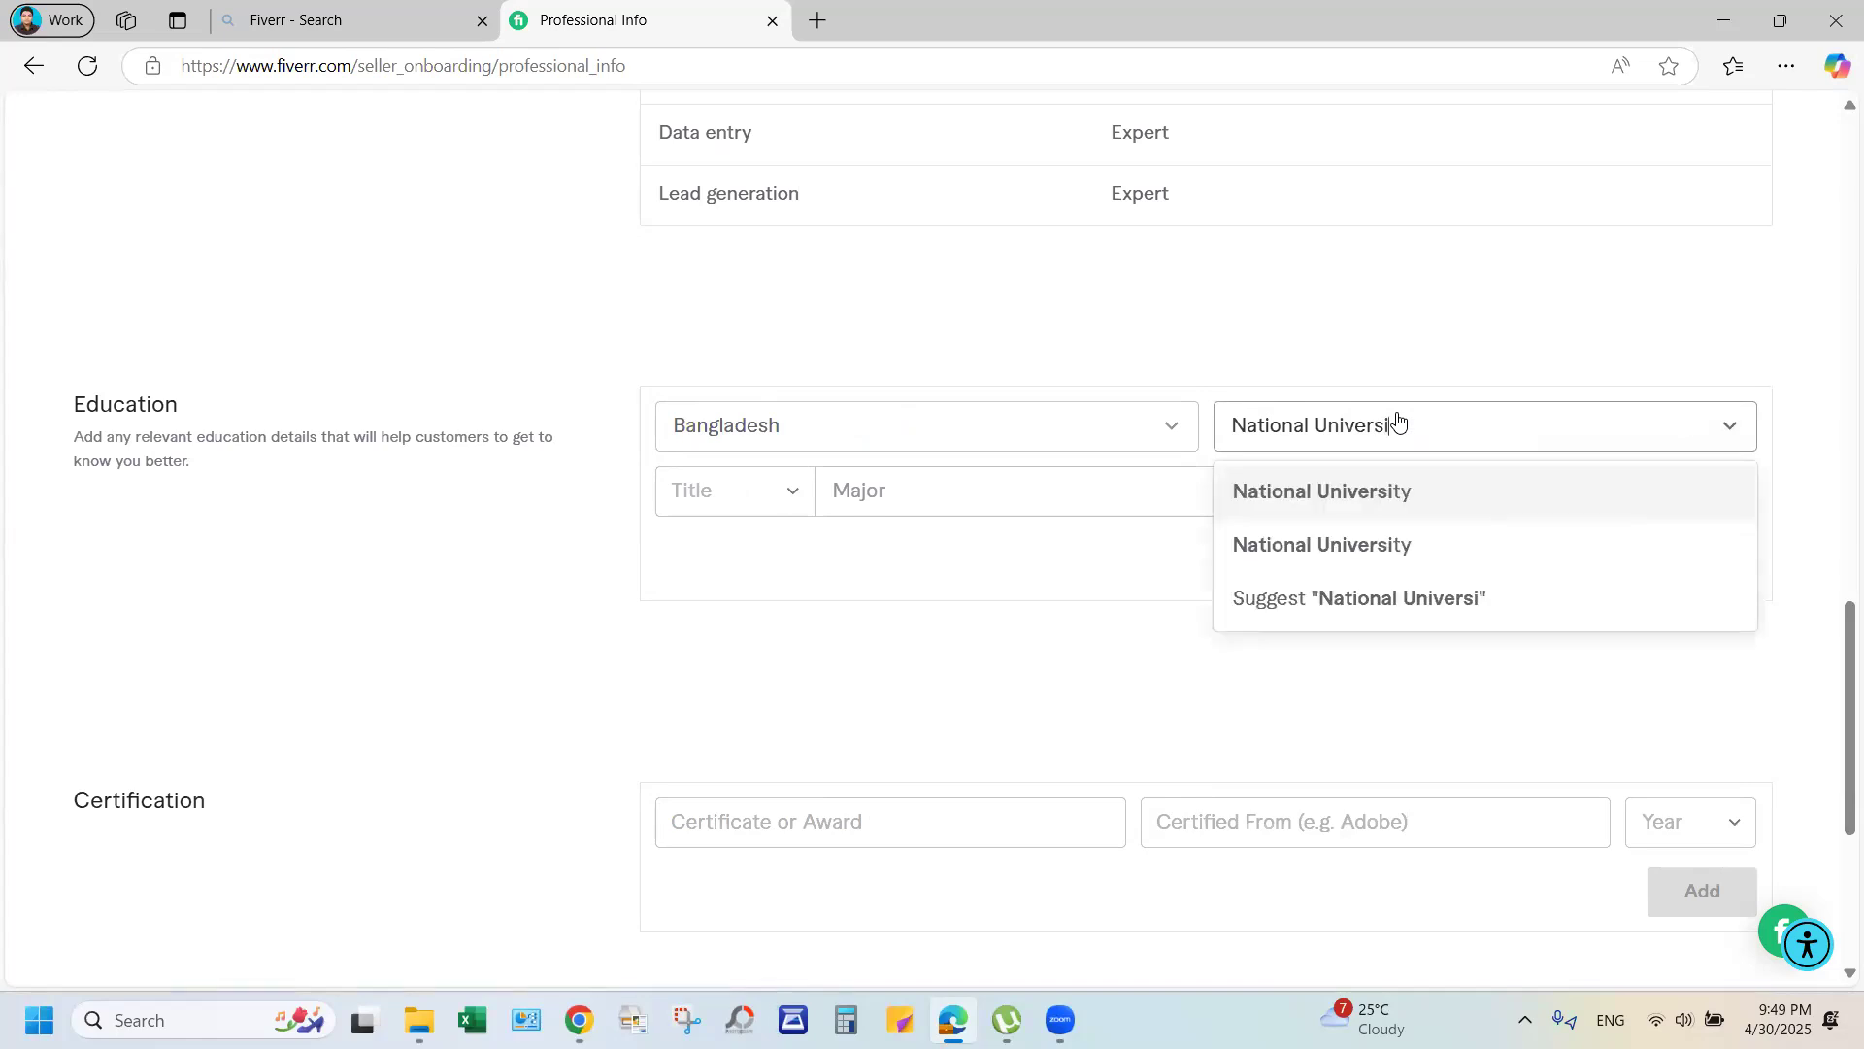
click(1408, 502)
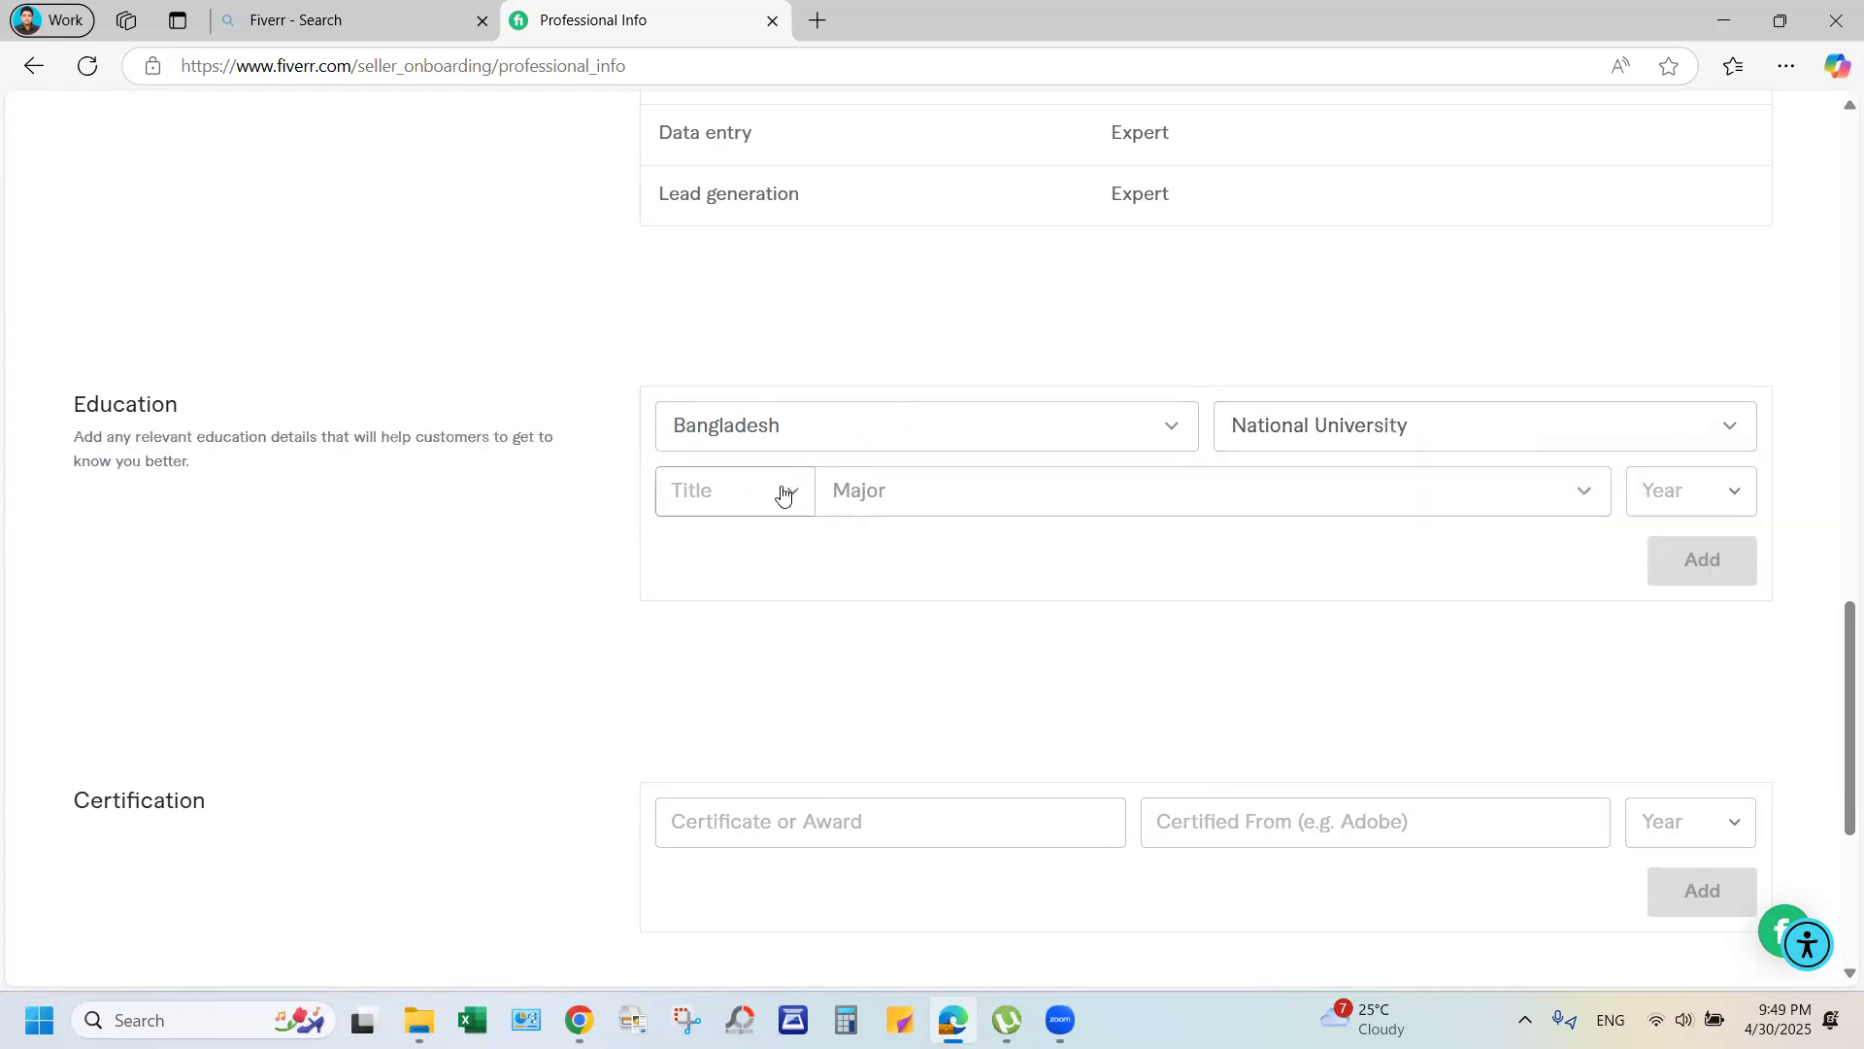
Choose M.B.A. as the title, accounting as the major, and 2017 as the year.
click(749, 500)
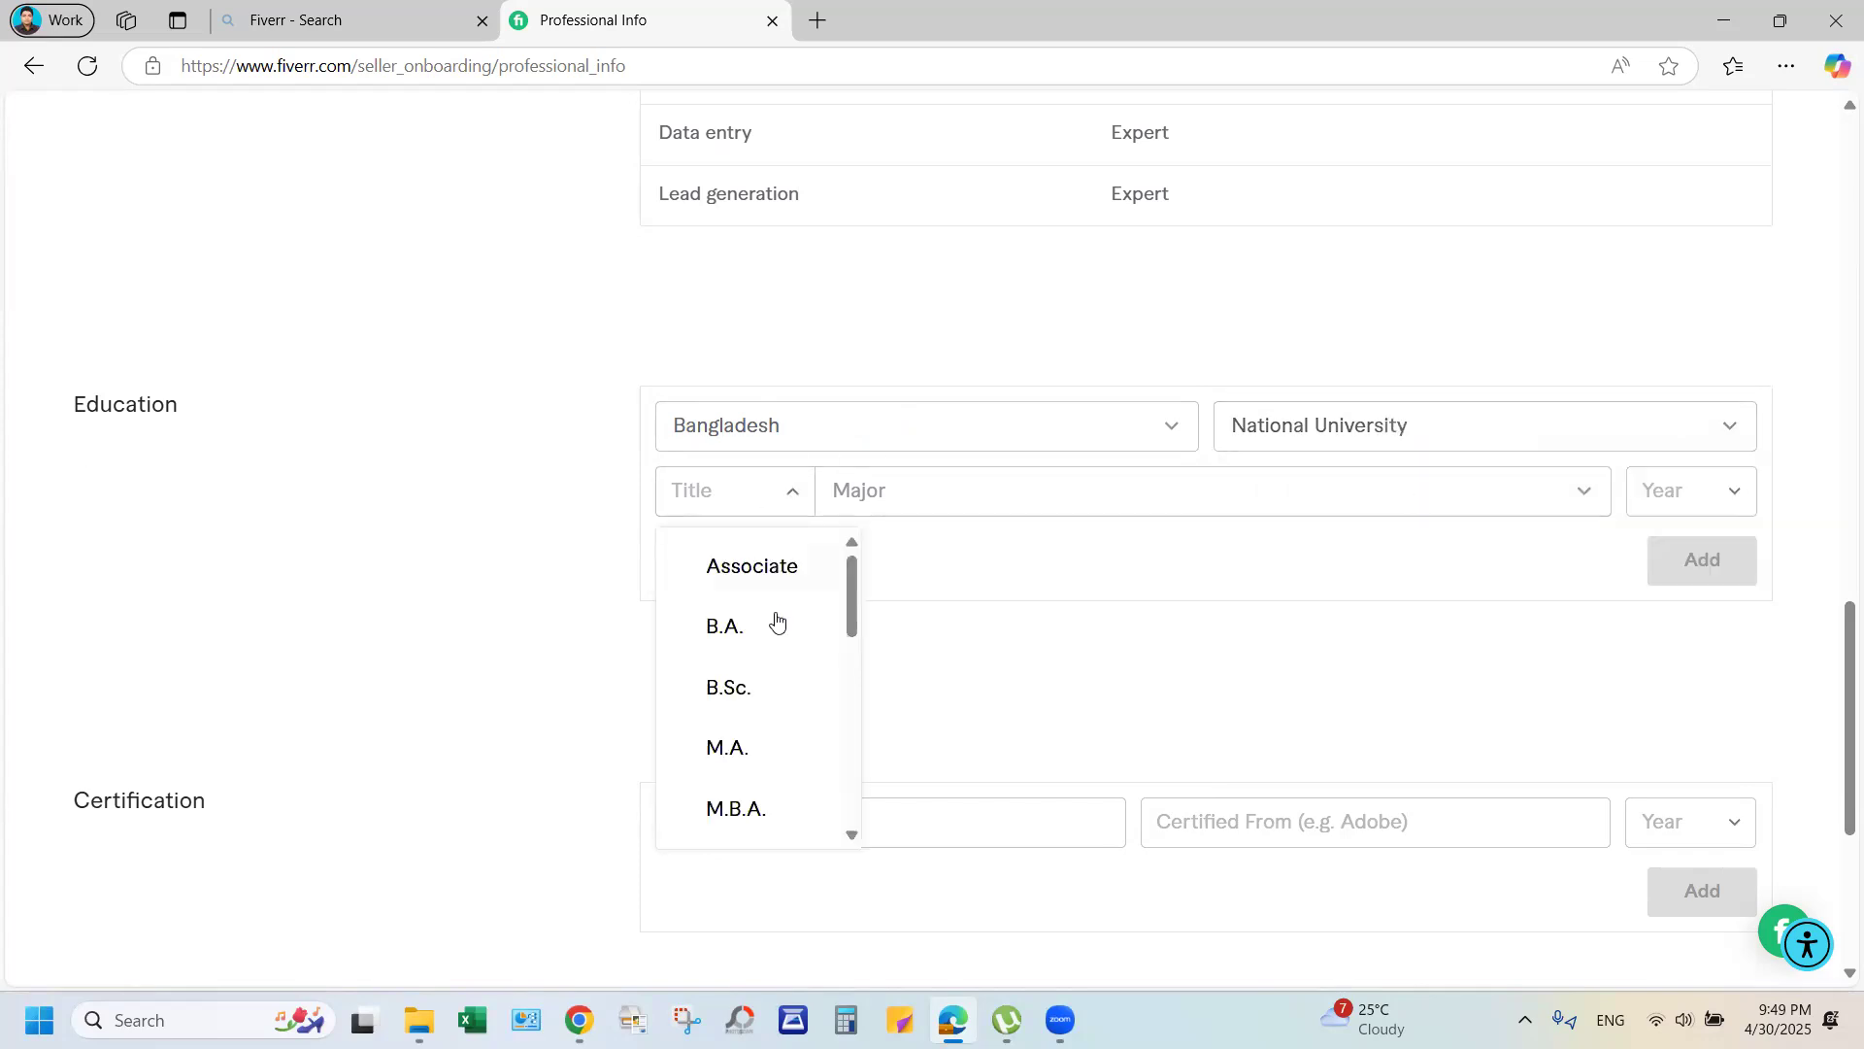
click(743, 814)
click(899, 495)
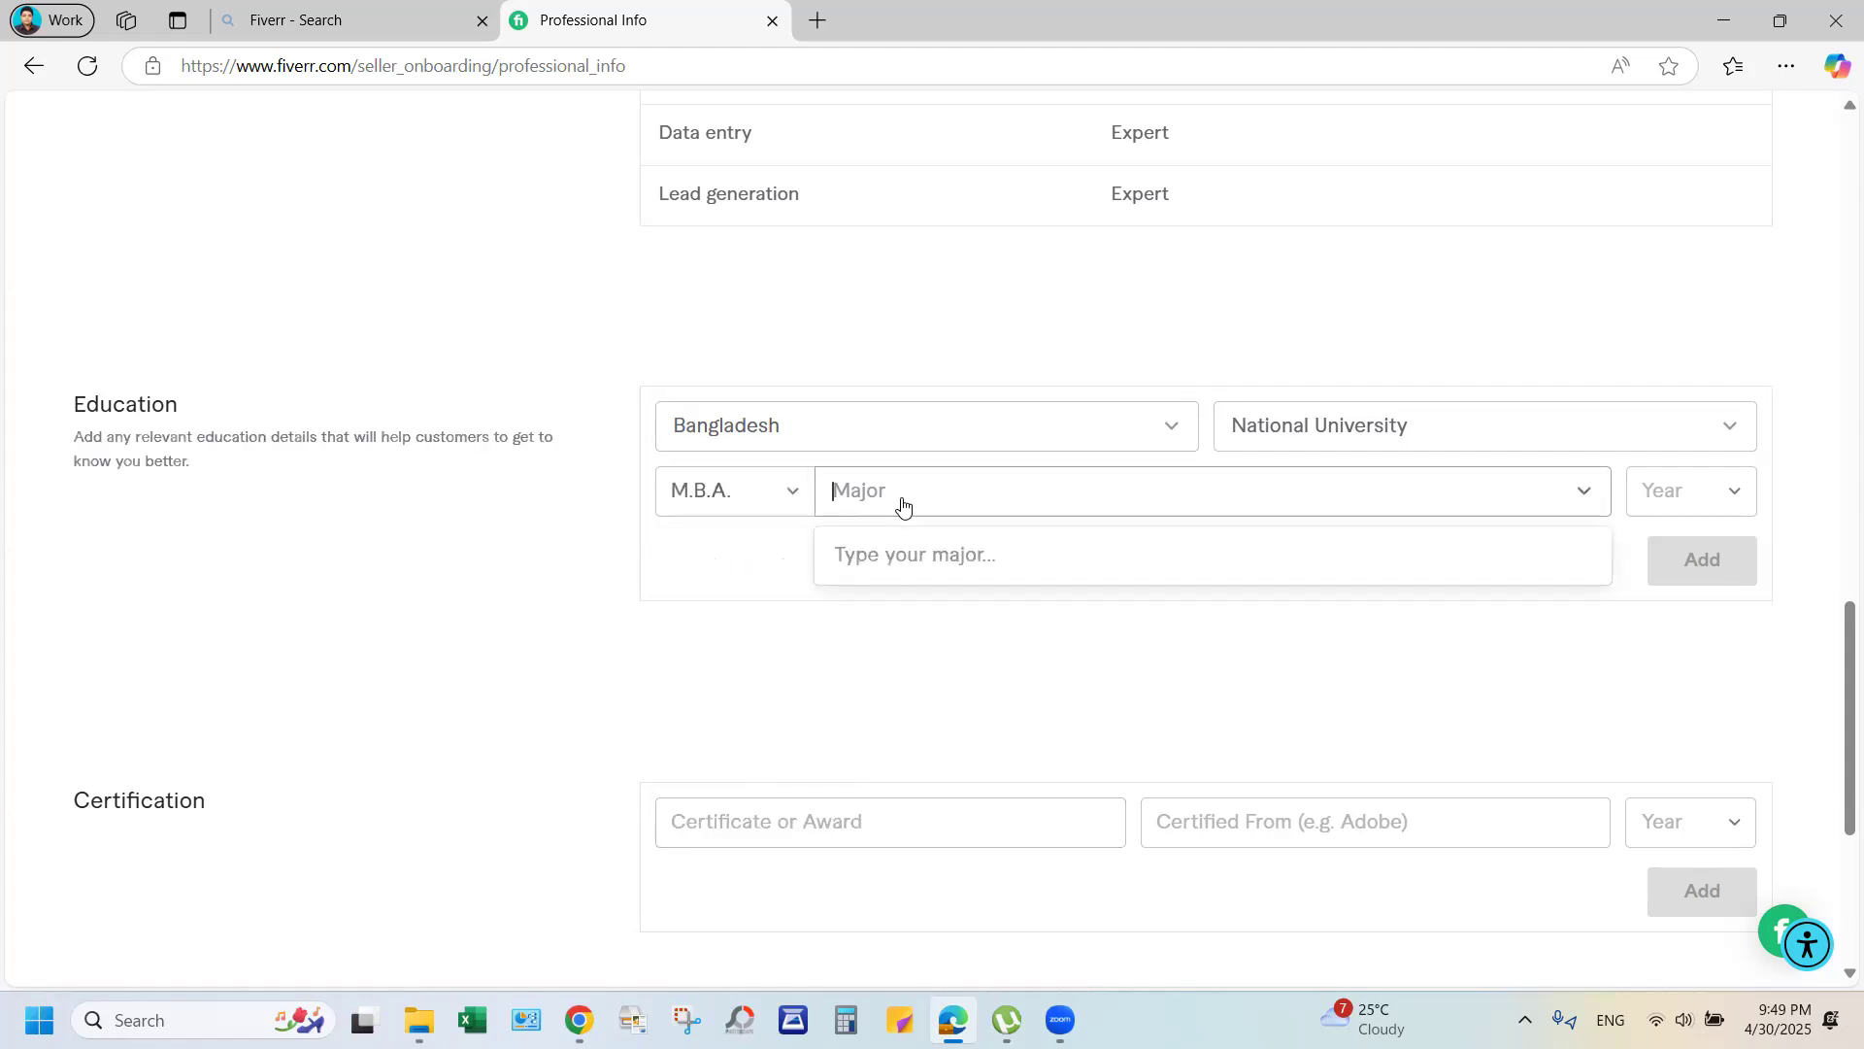
text(Acc)
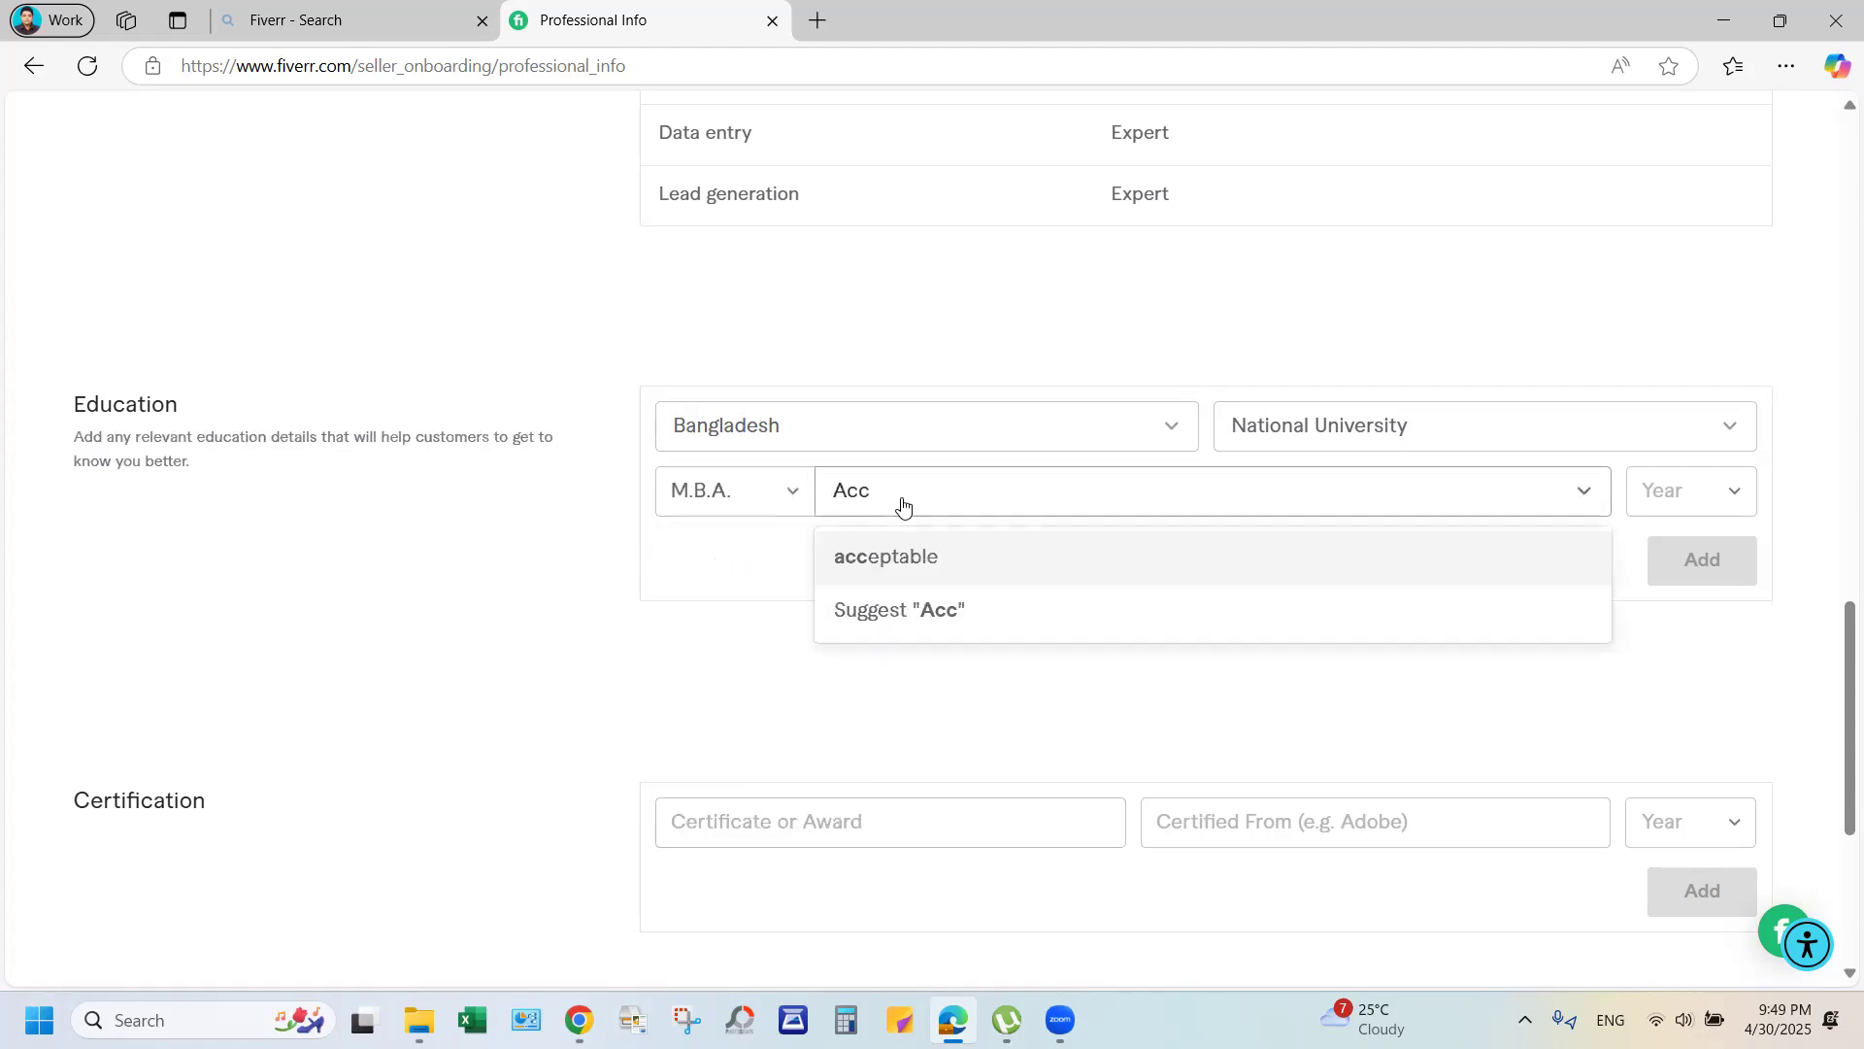
text(oun)
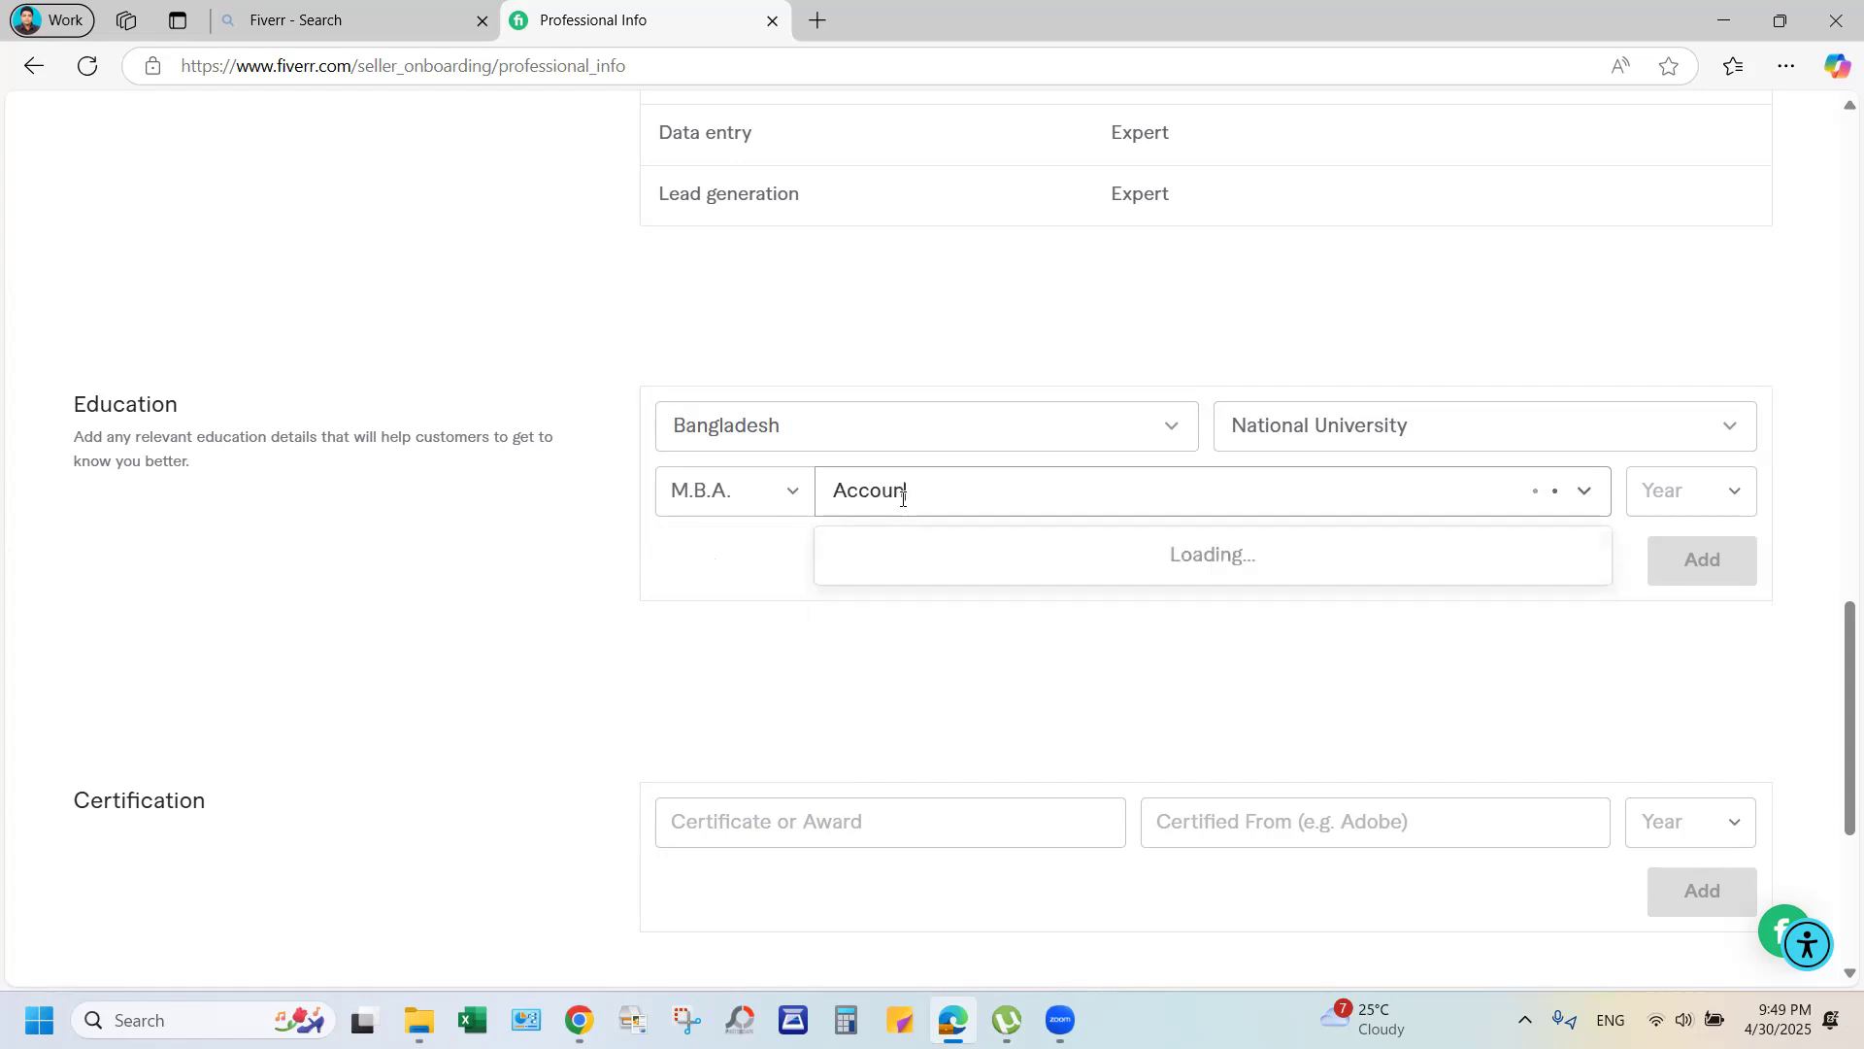
text(ting)
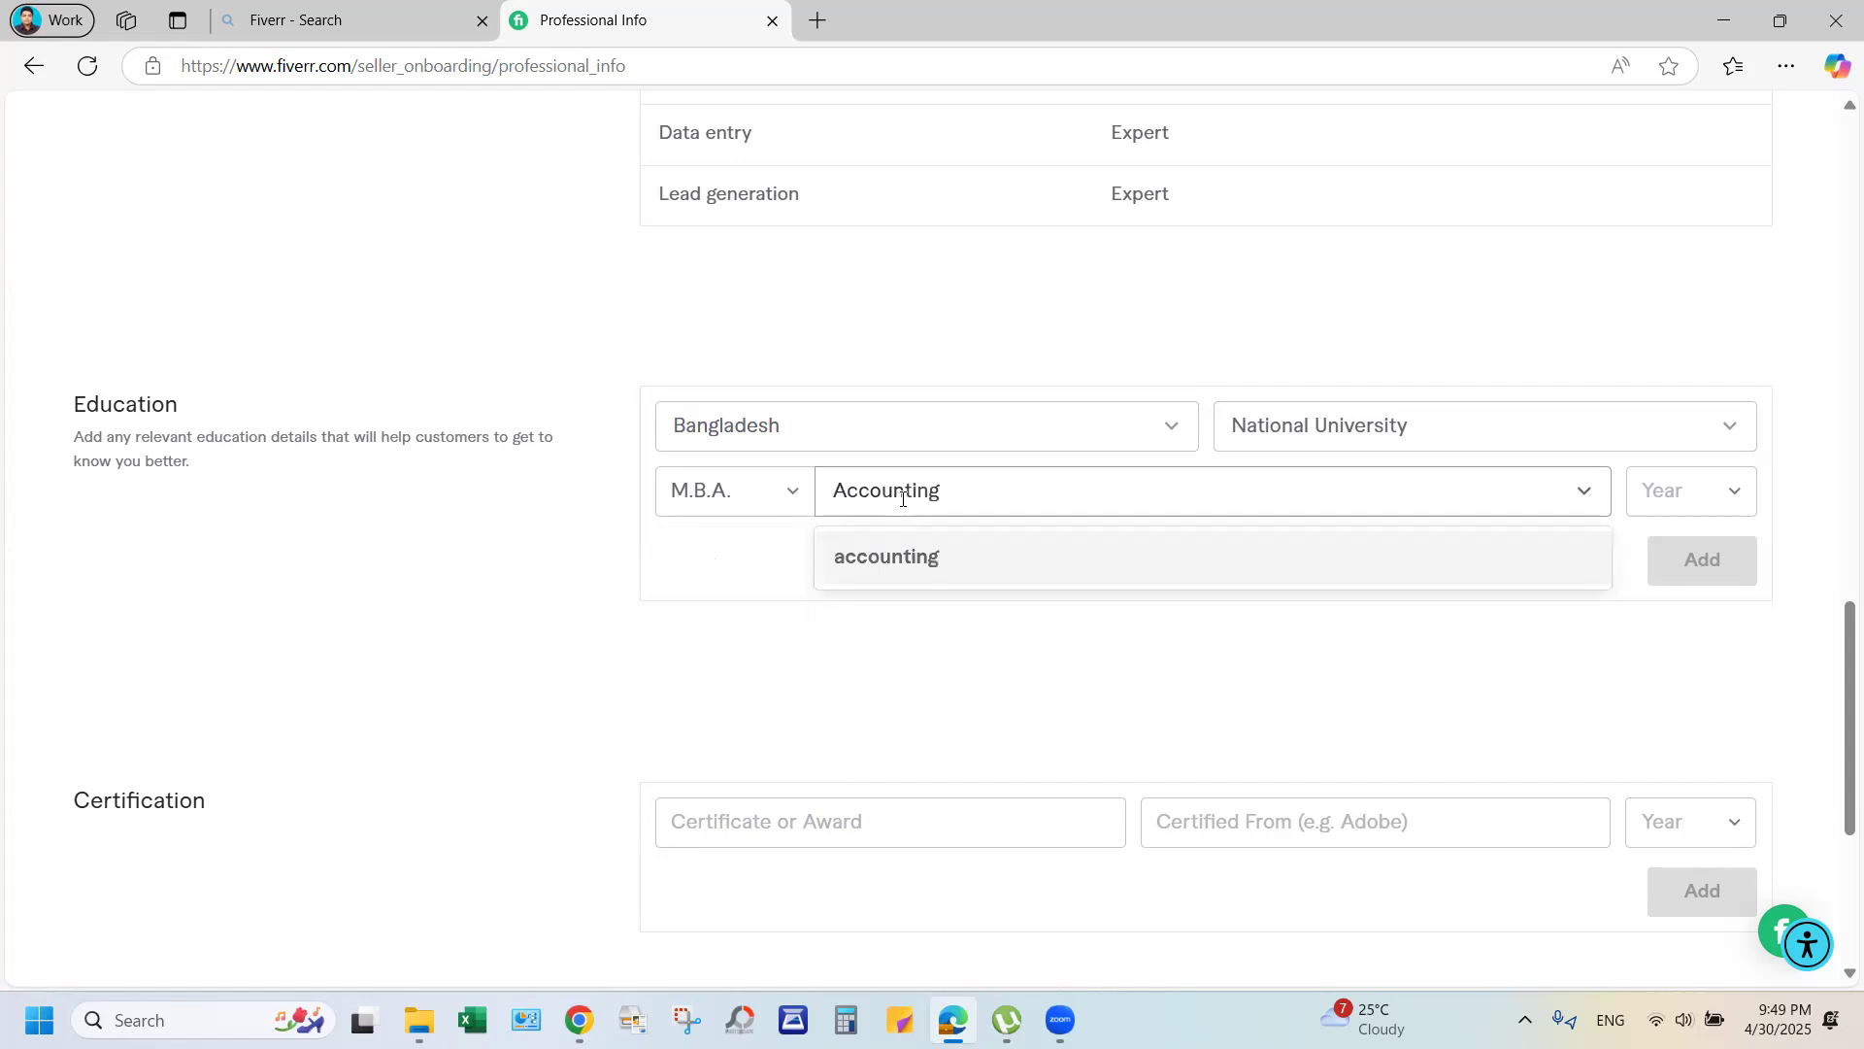
click(907, 560)
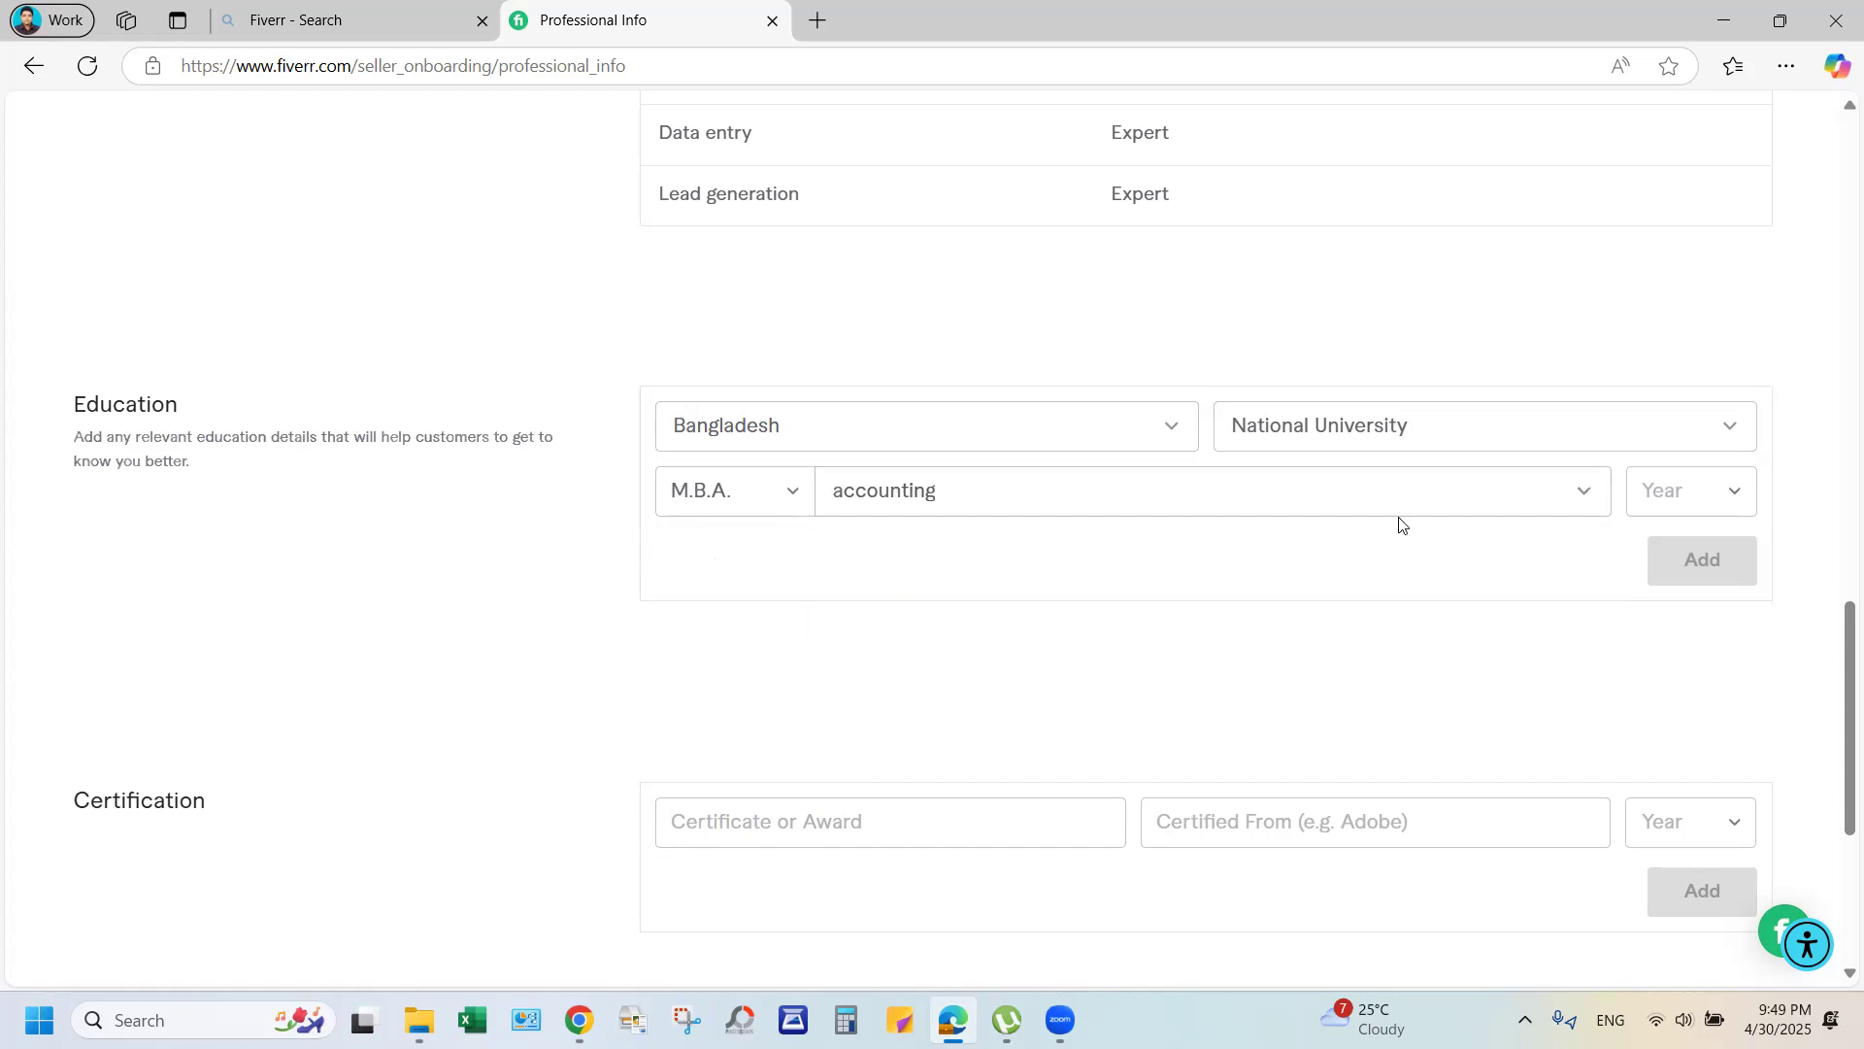
click(1725, 496)
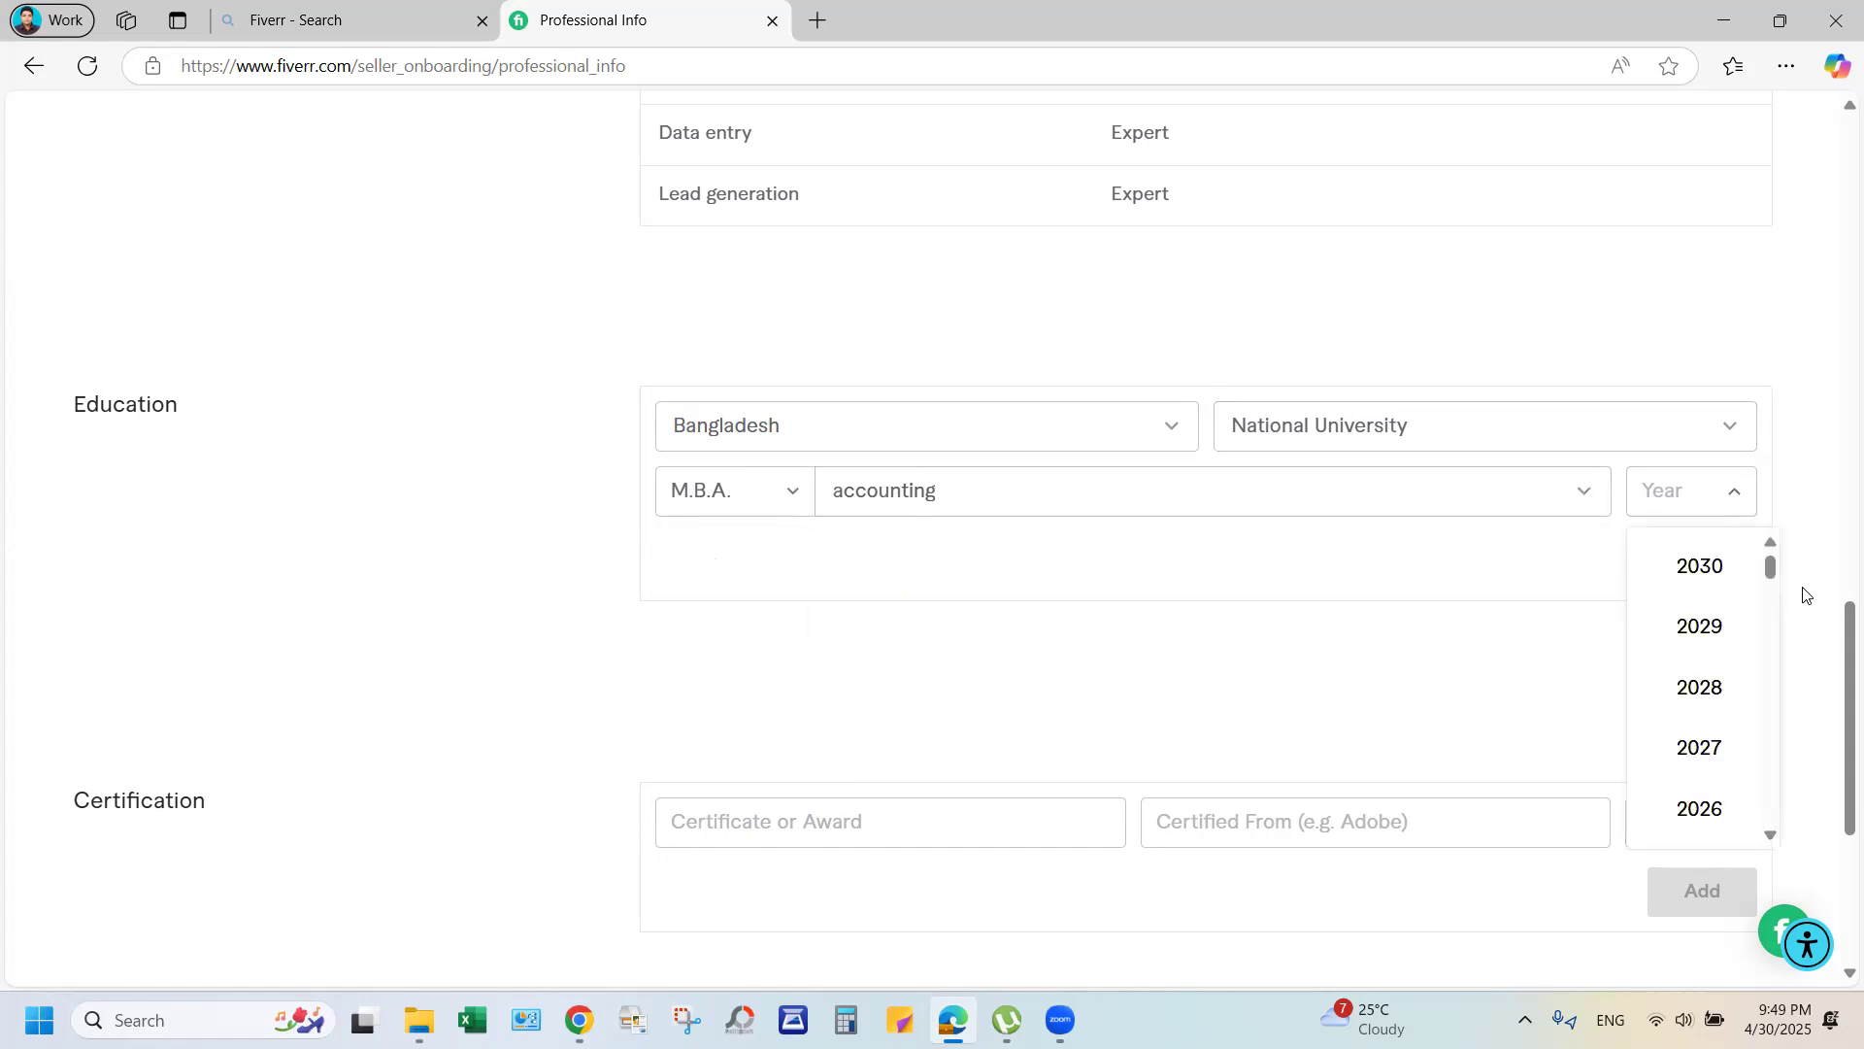
drag(1772, 573, 1786, 628)
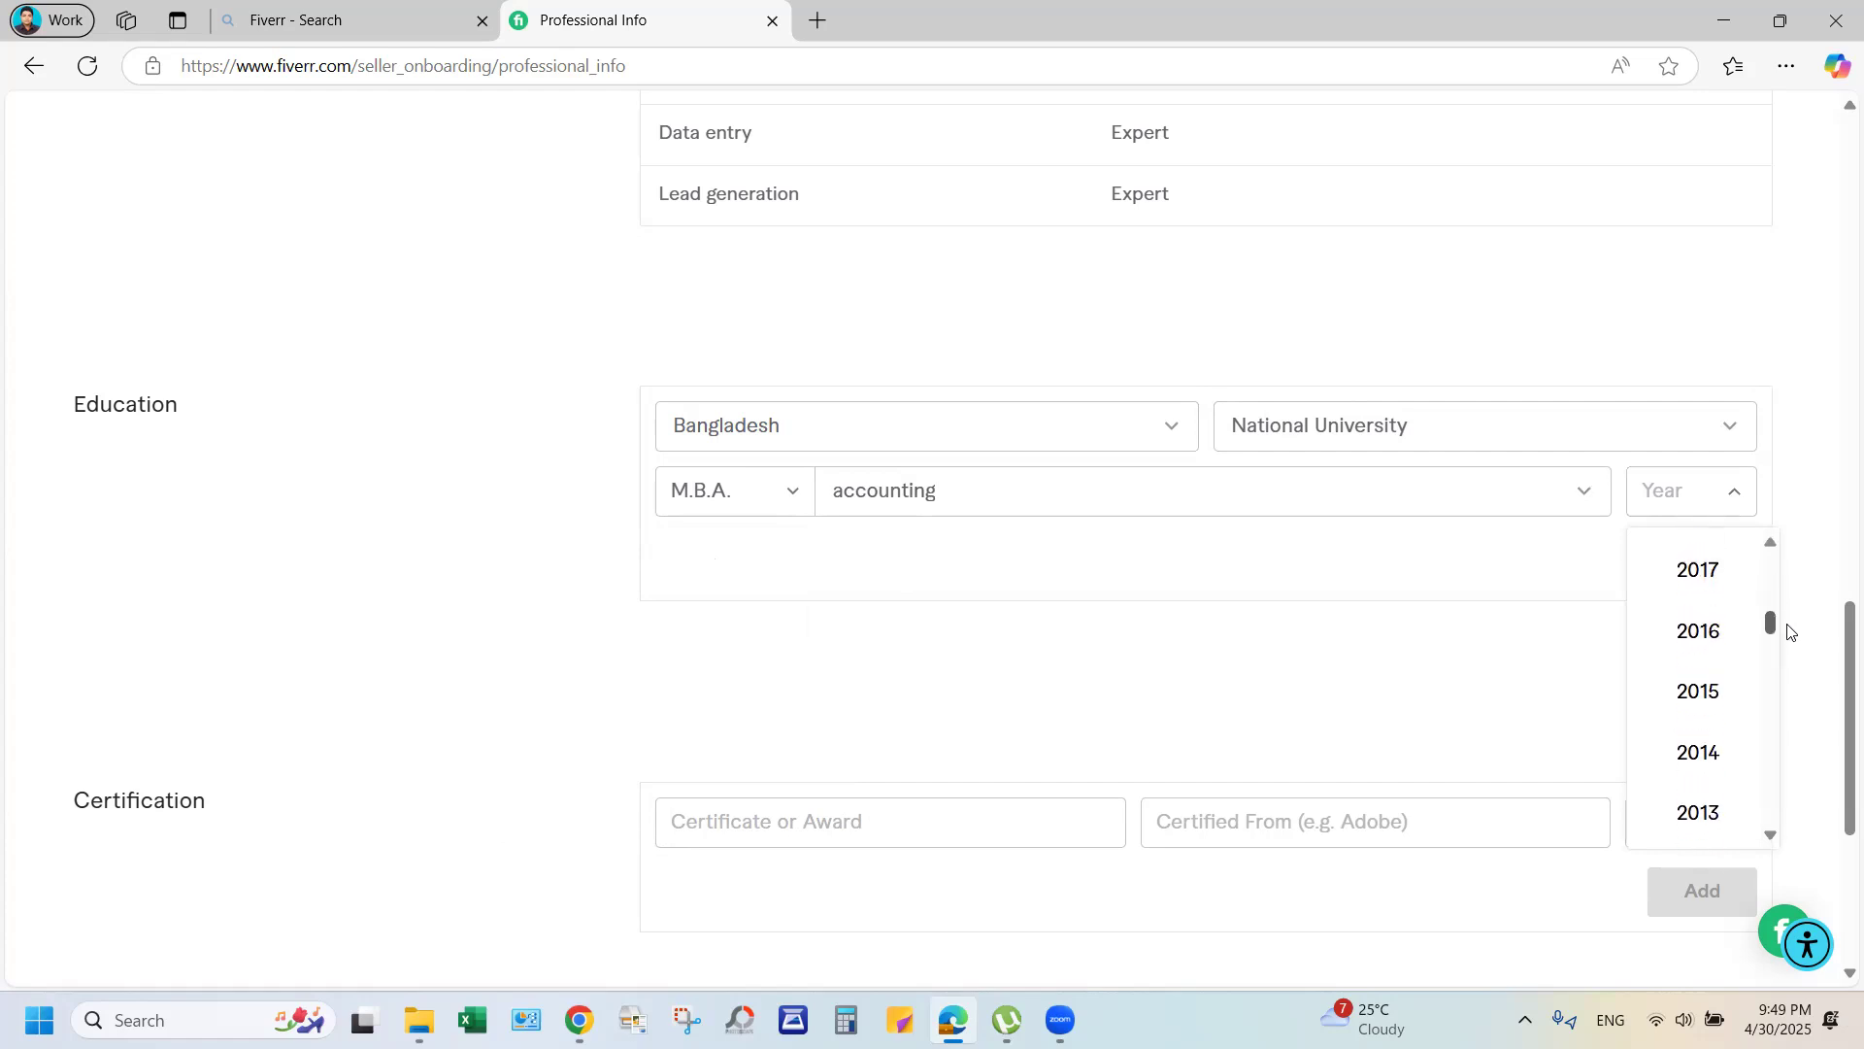
click(1676, 569)
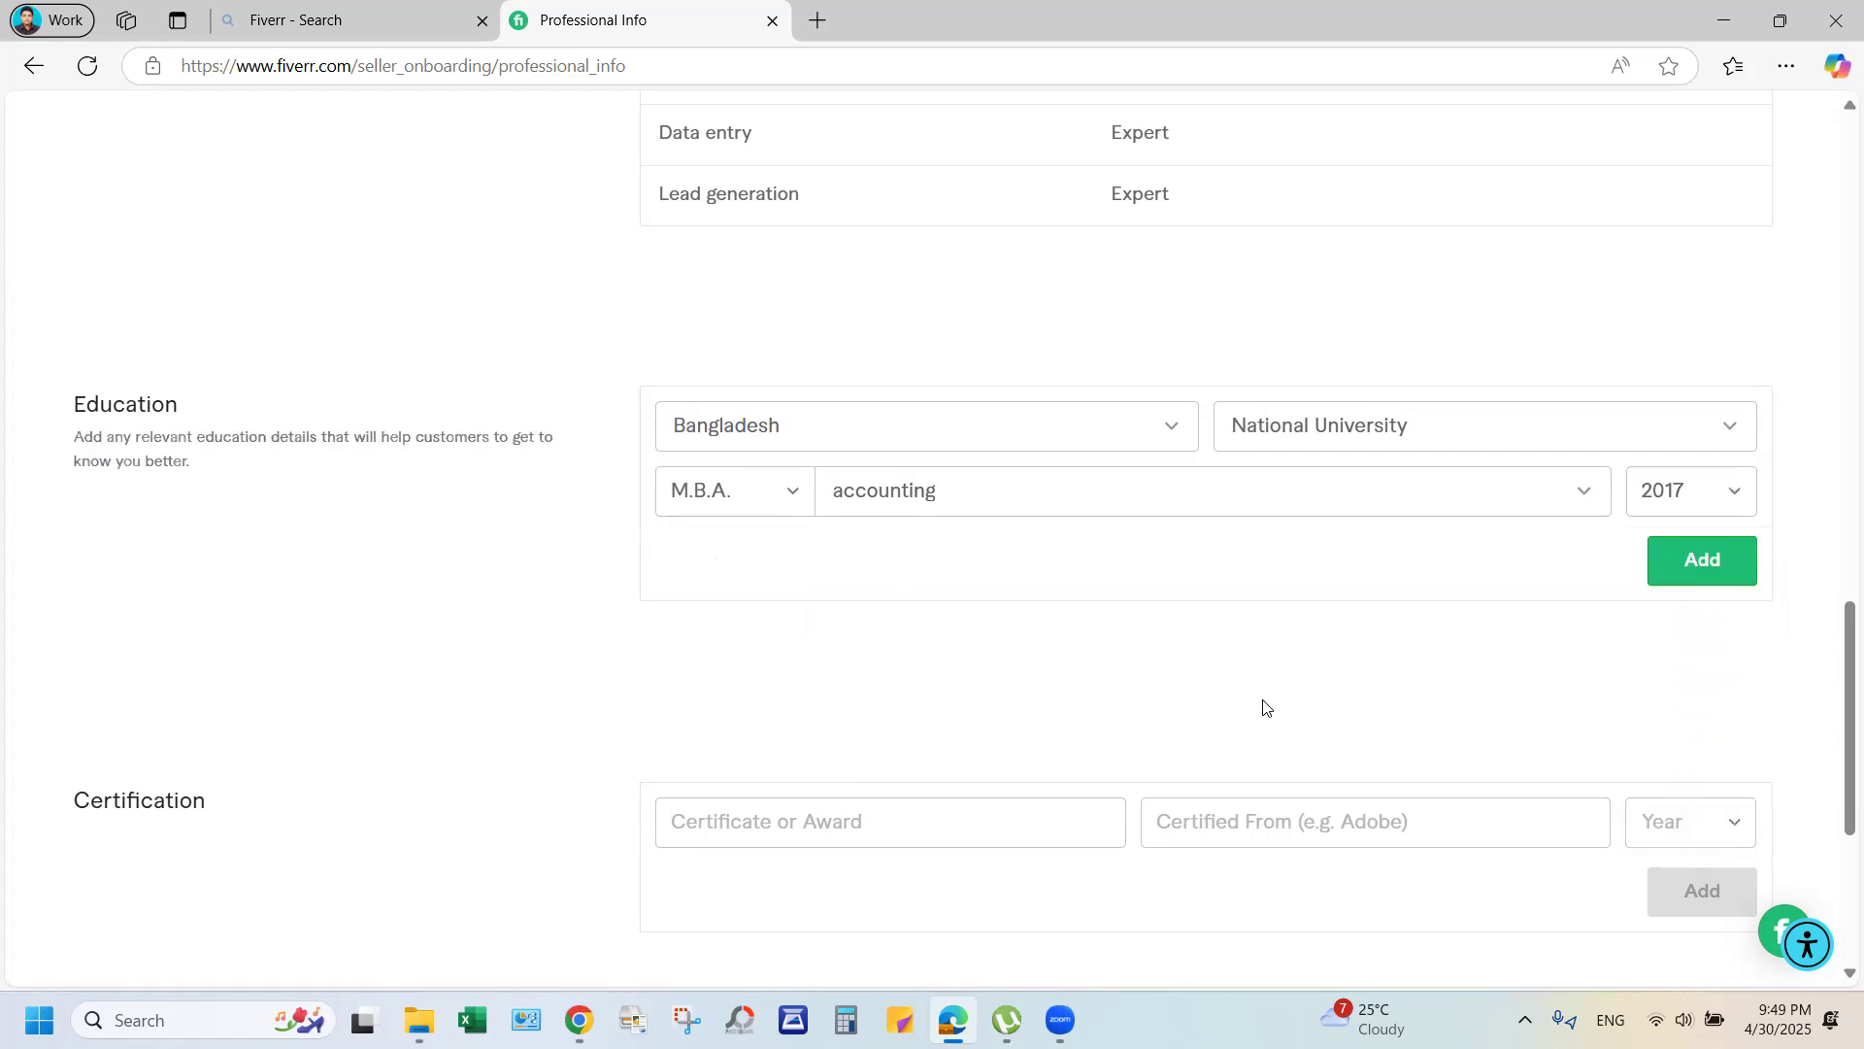
Save the education entry, then add certificate 'Completion of Digital Marketing and Data Entry' from Lead IT Institute, 2025.
click(1684, 562)
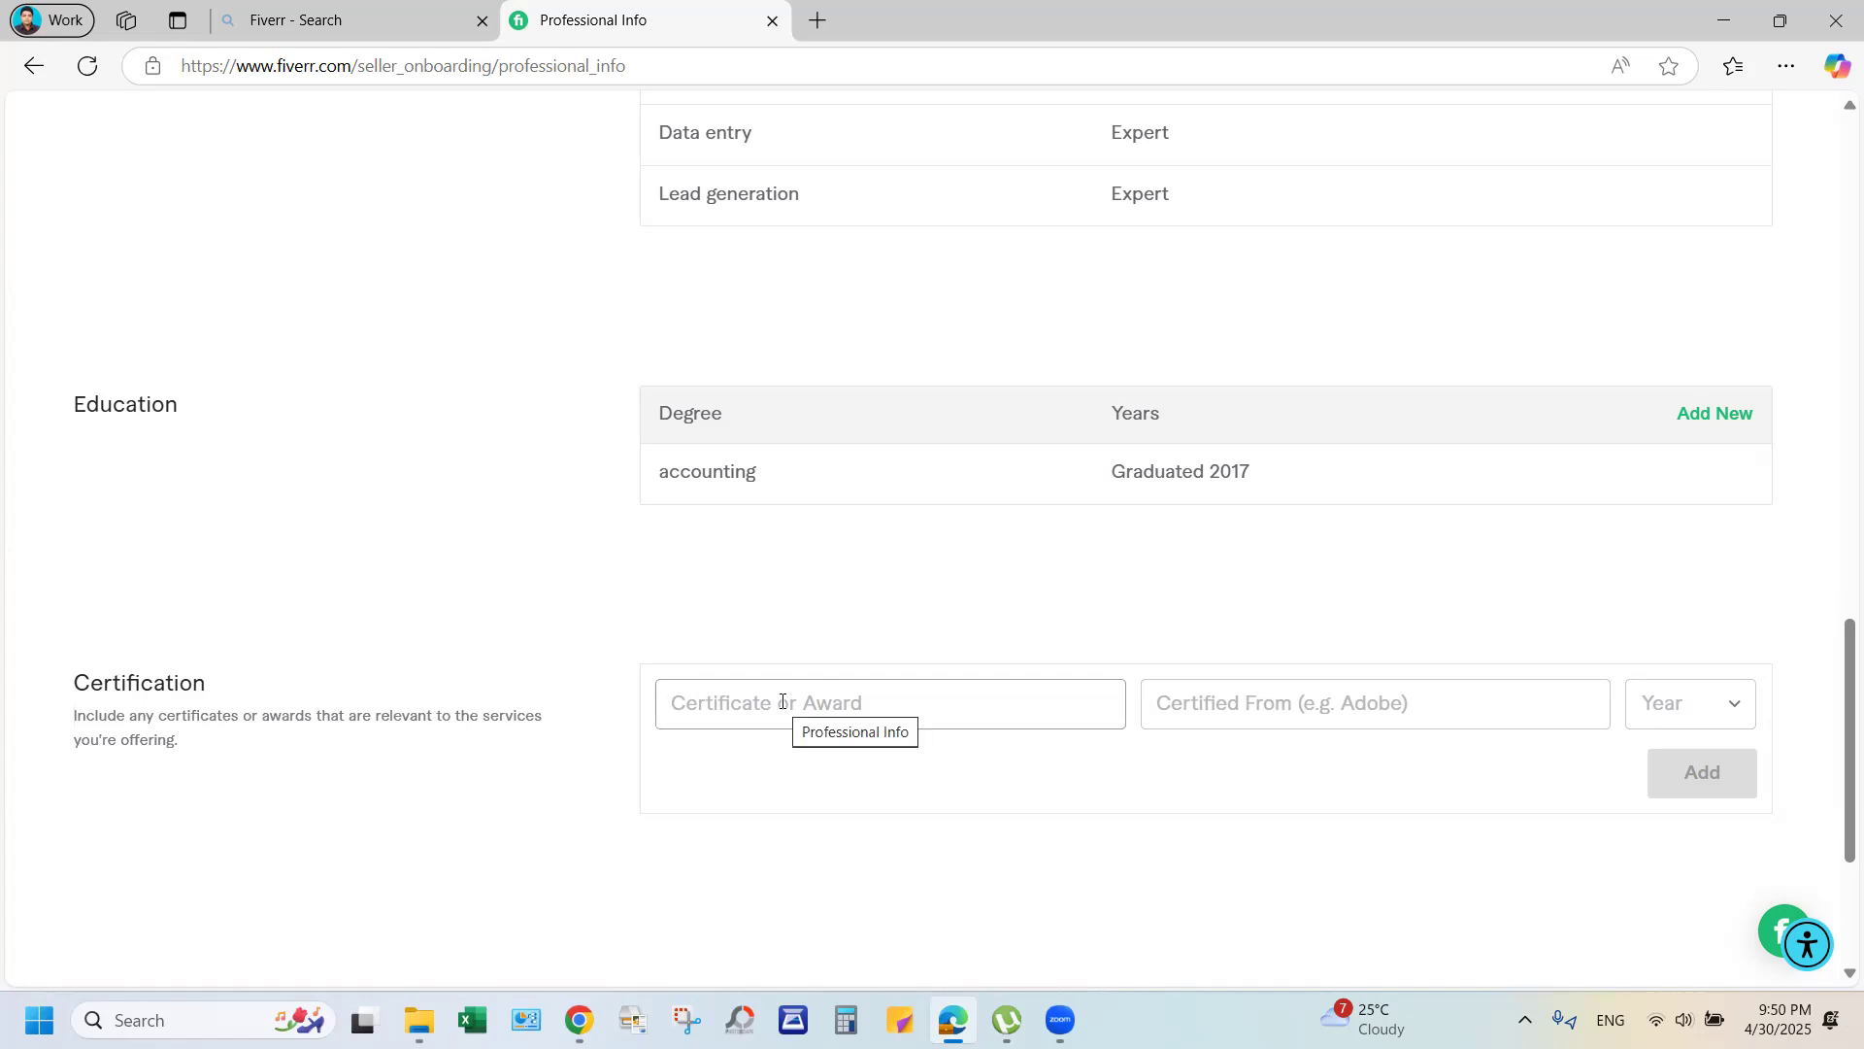
text(Com)
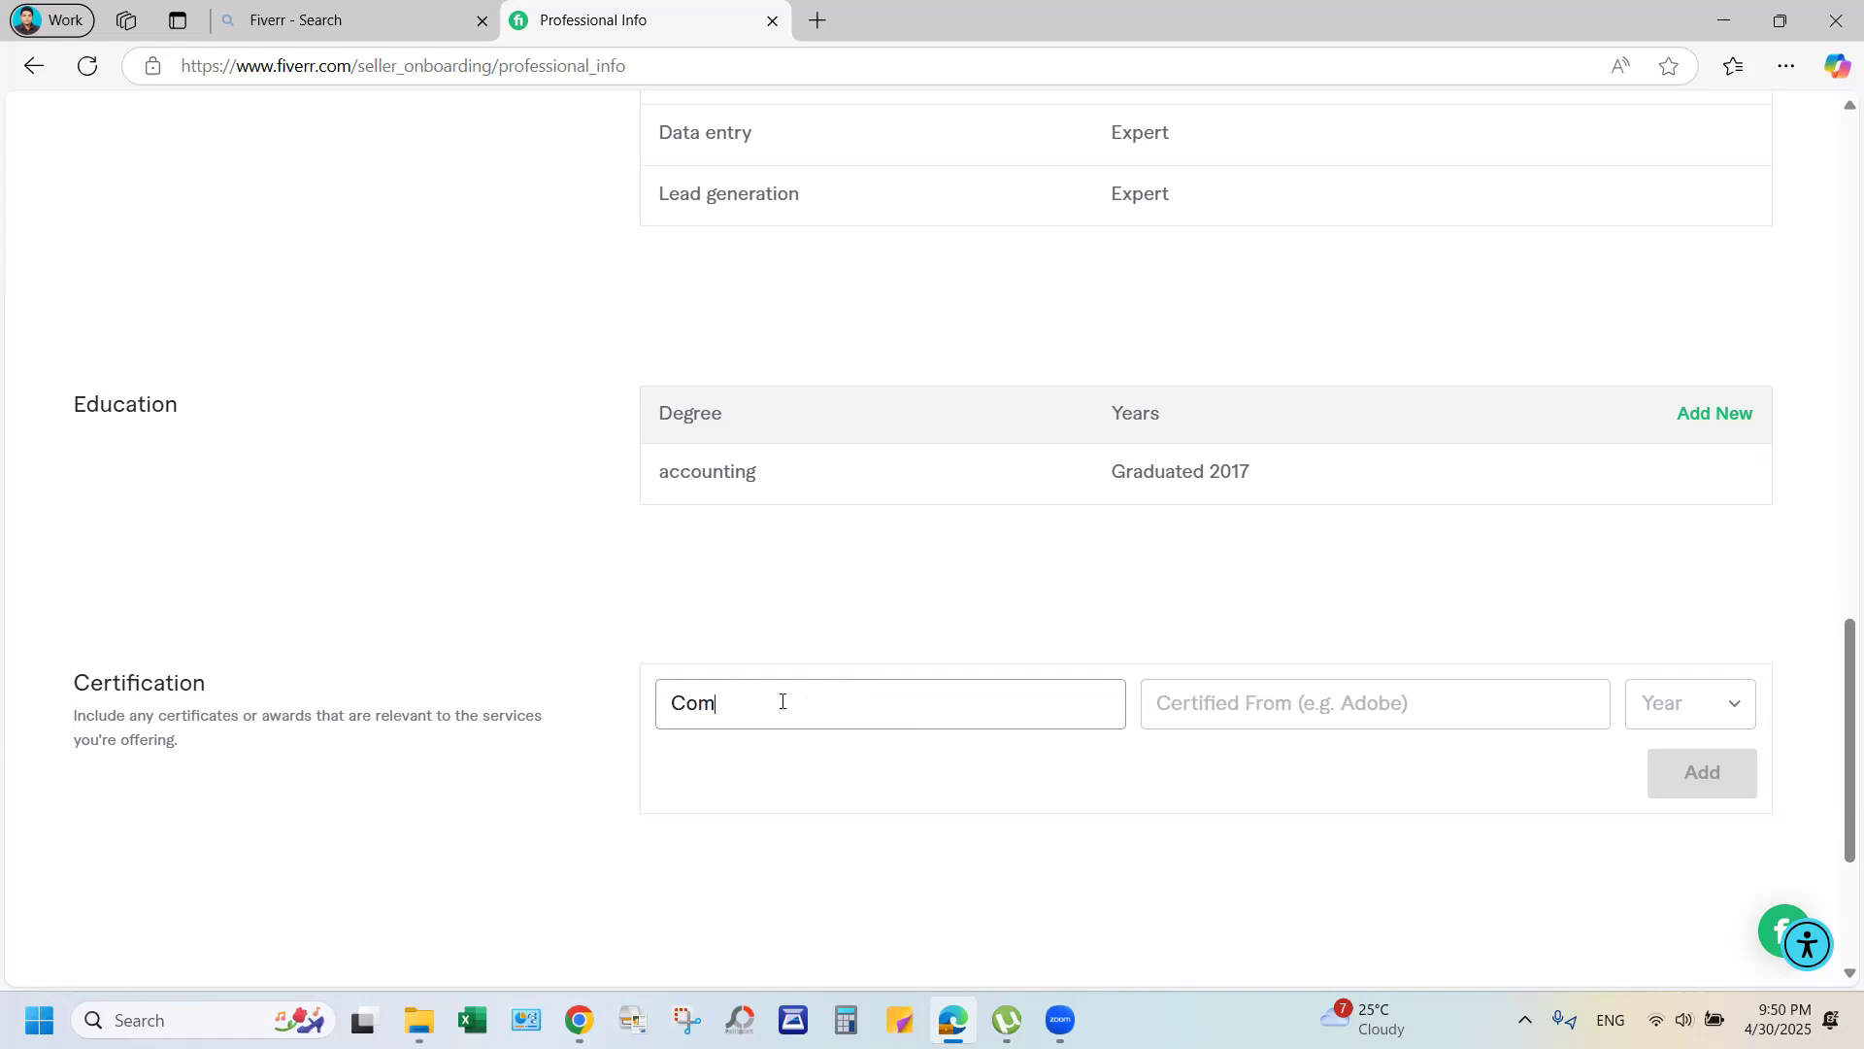
text(pletion of Digital Marketing a)
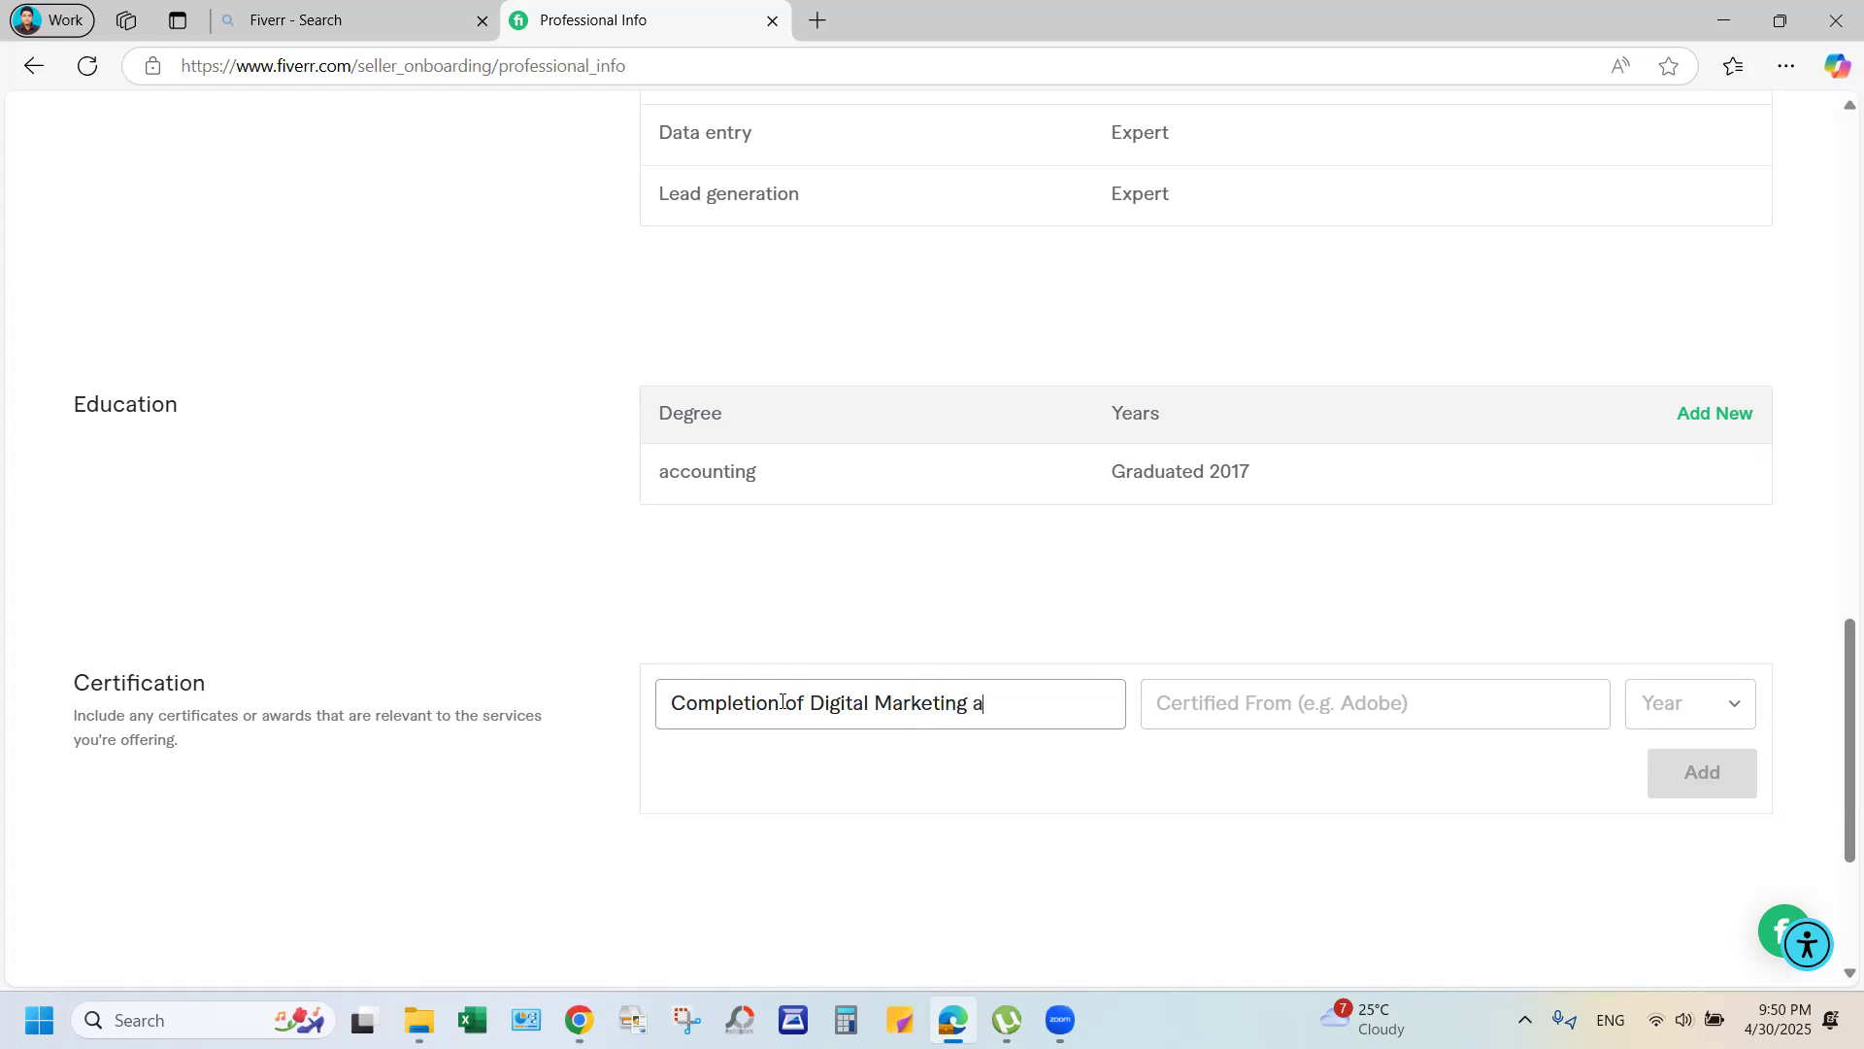
text(nd Data Entry)
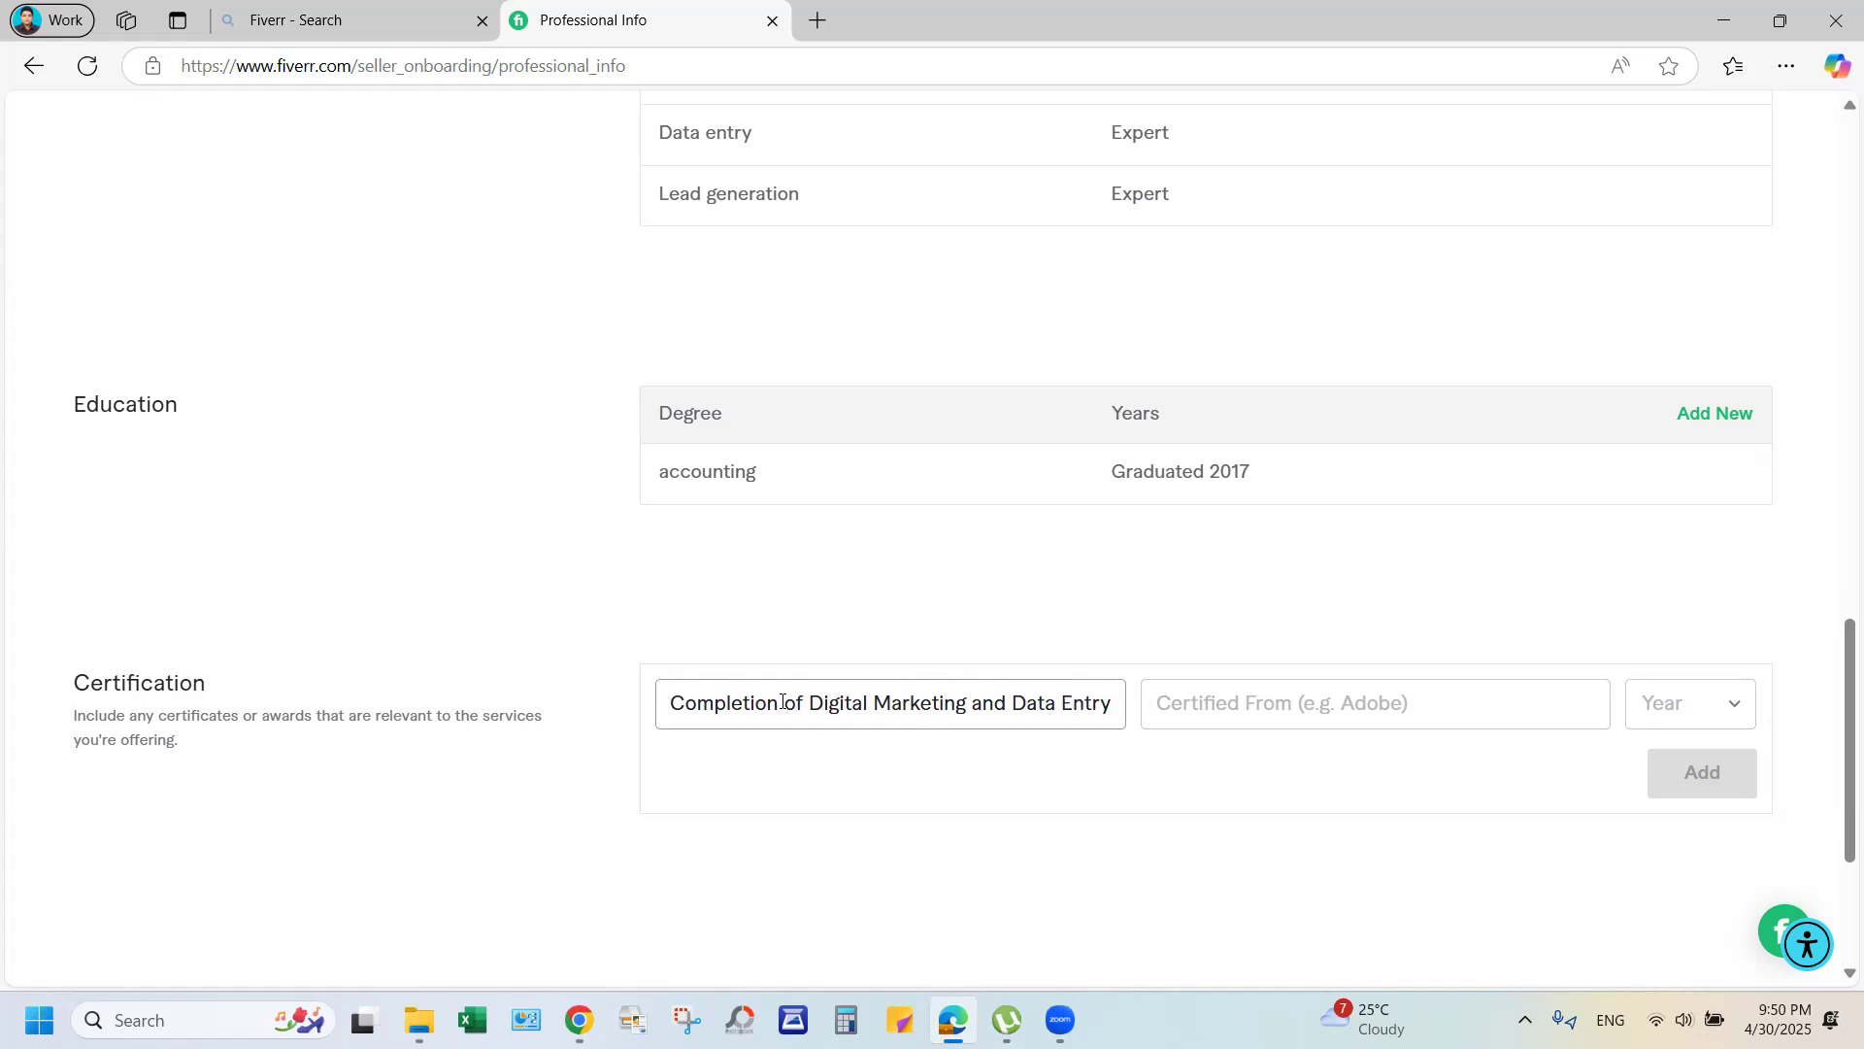
click(1371, 705)
text(L)
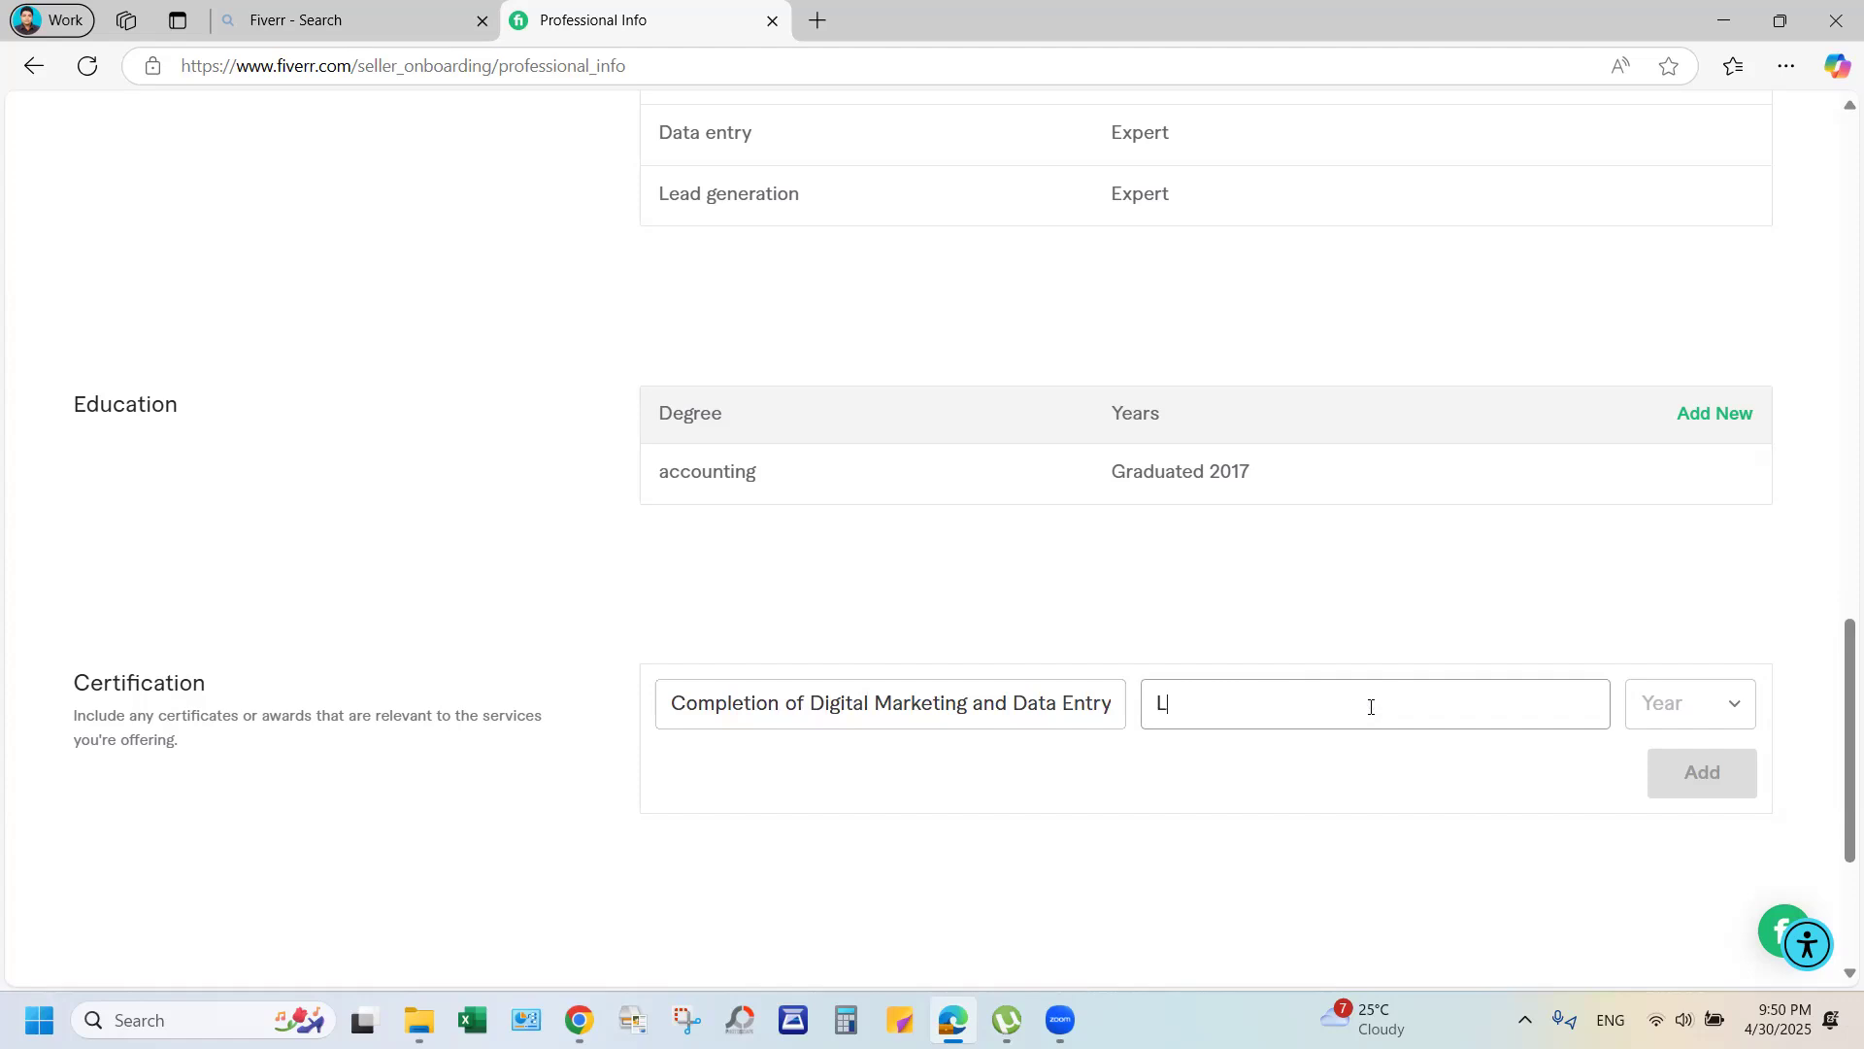
text(ead IT Institute)
click(1695, 714)
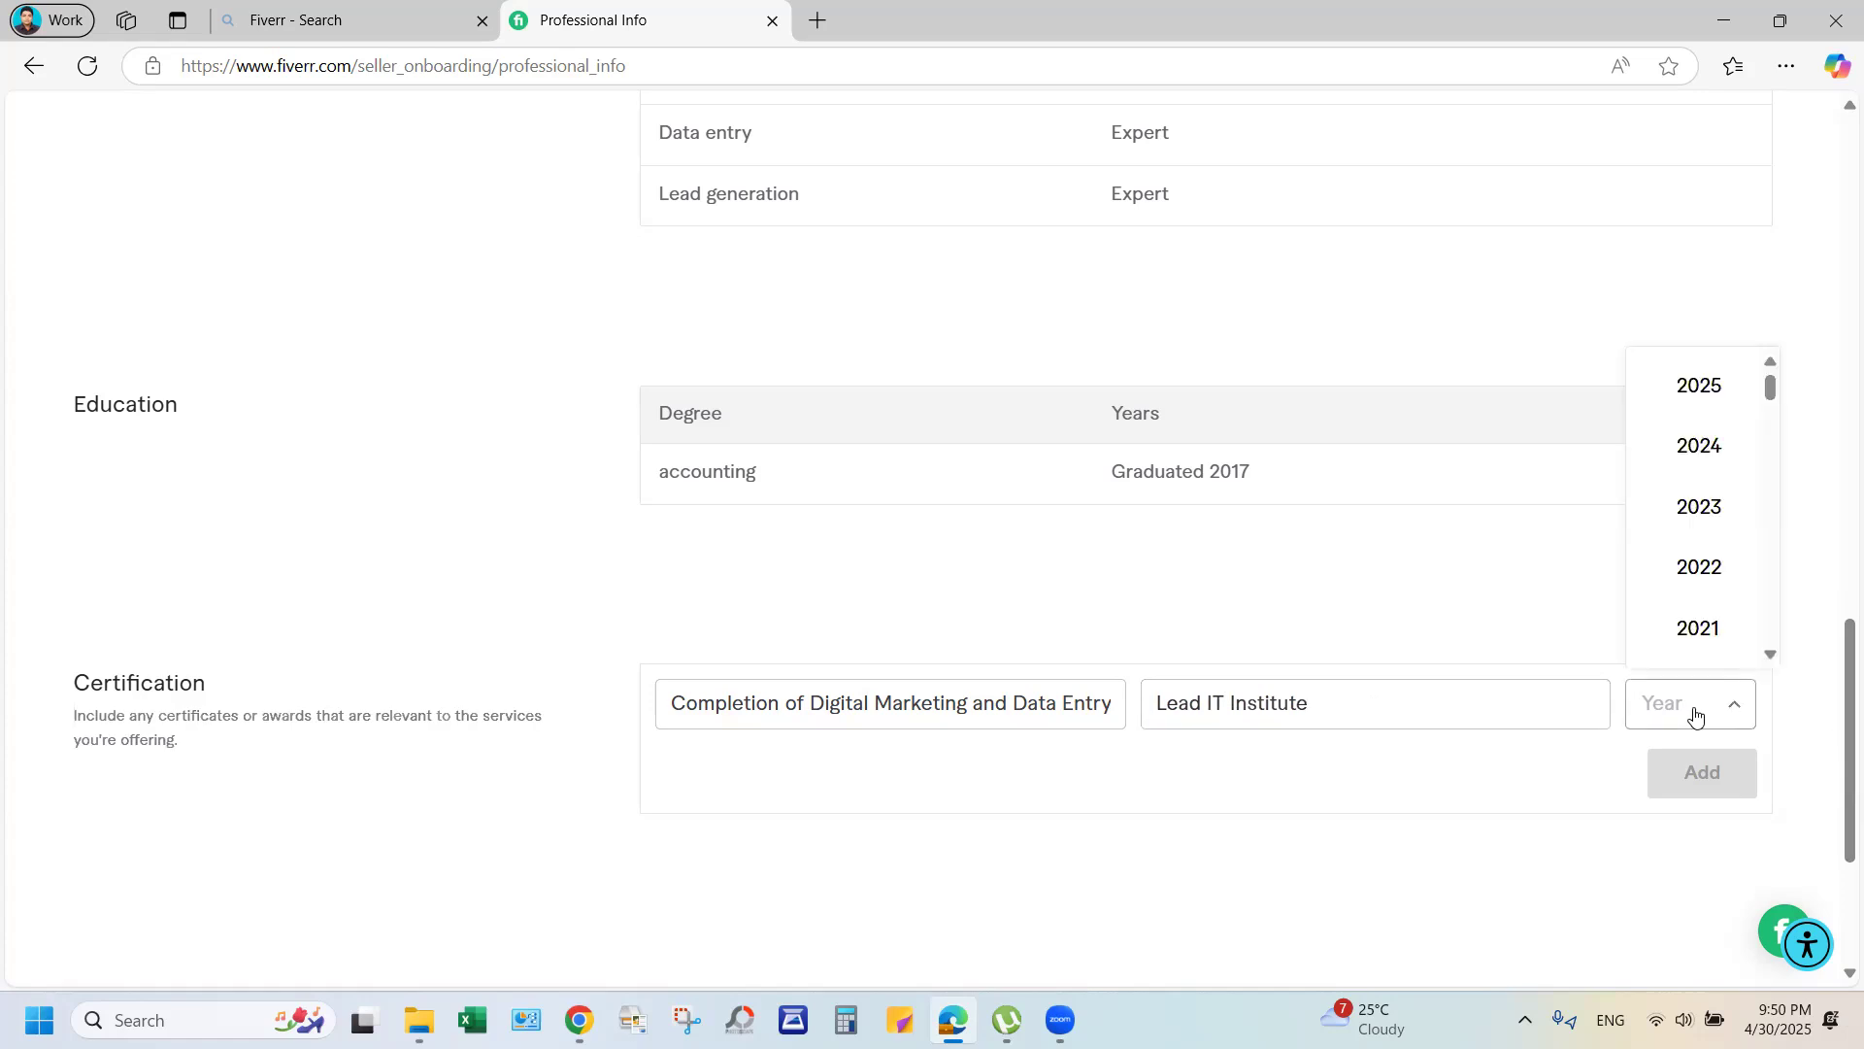
click(1690, 387)
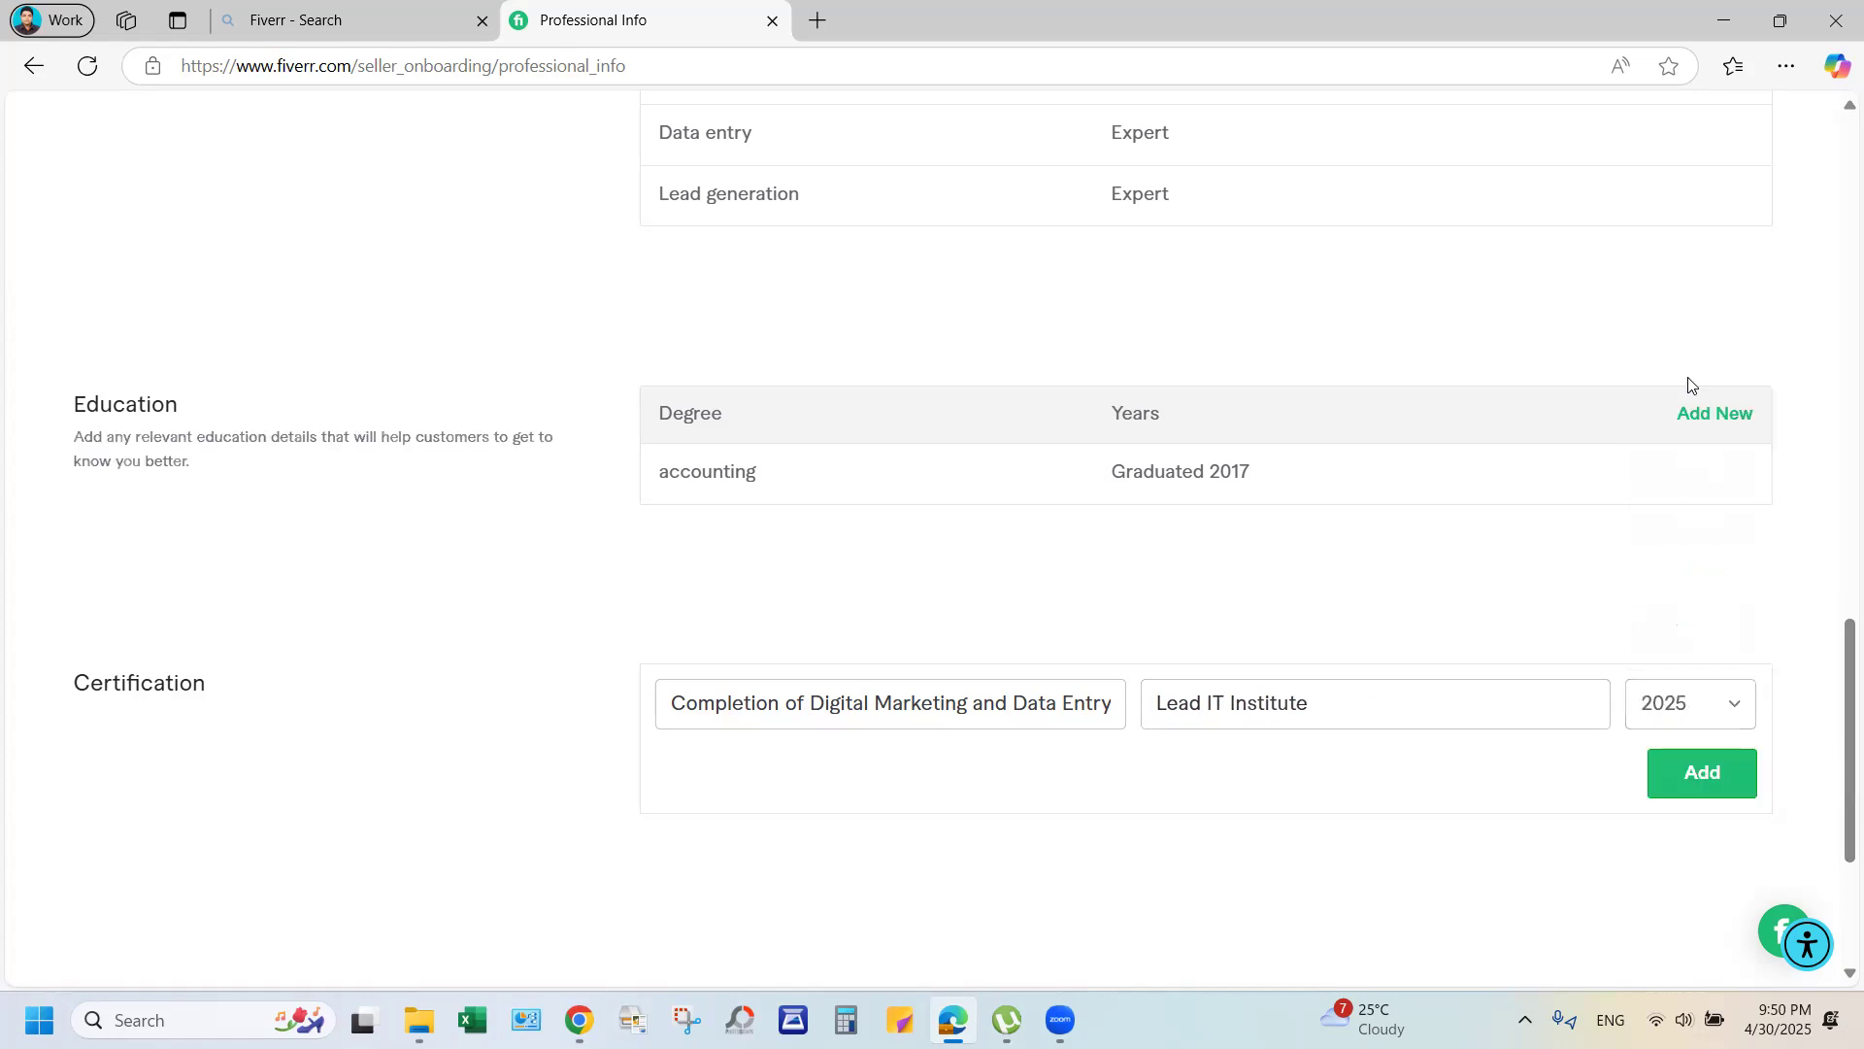
click(1701, 772)
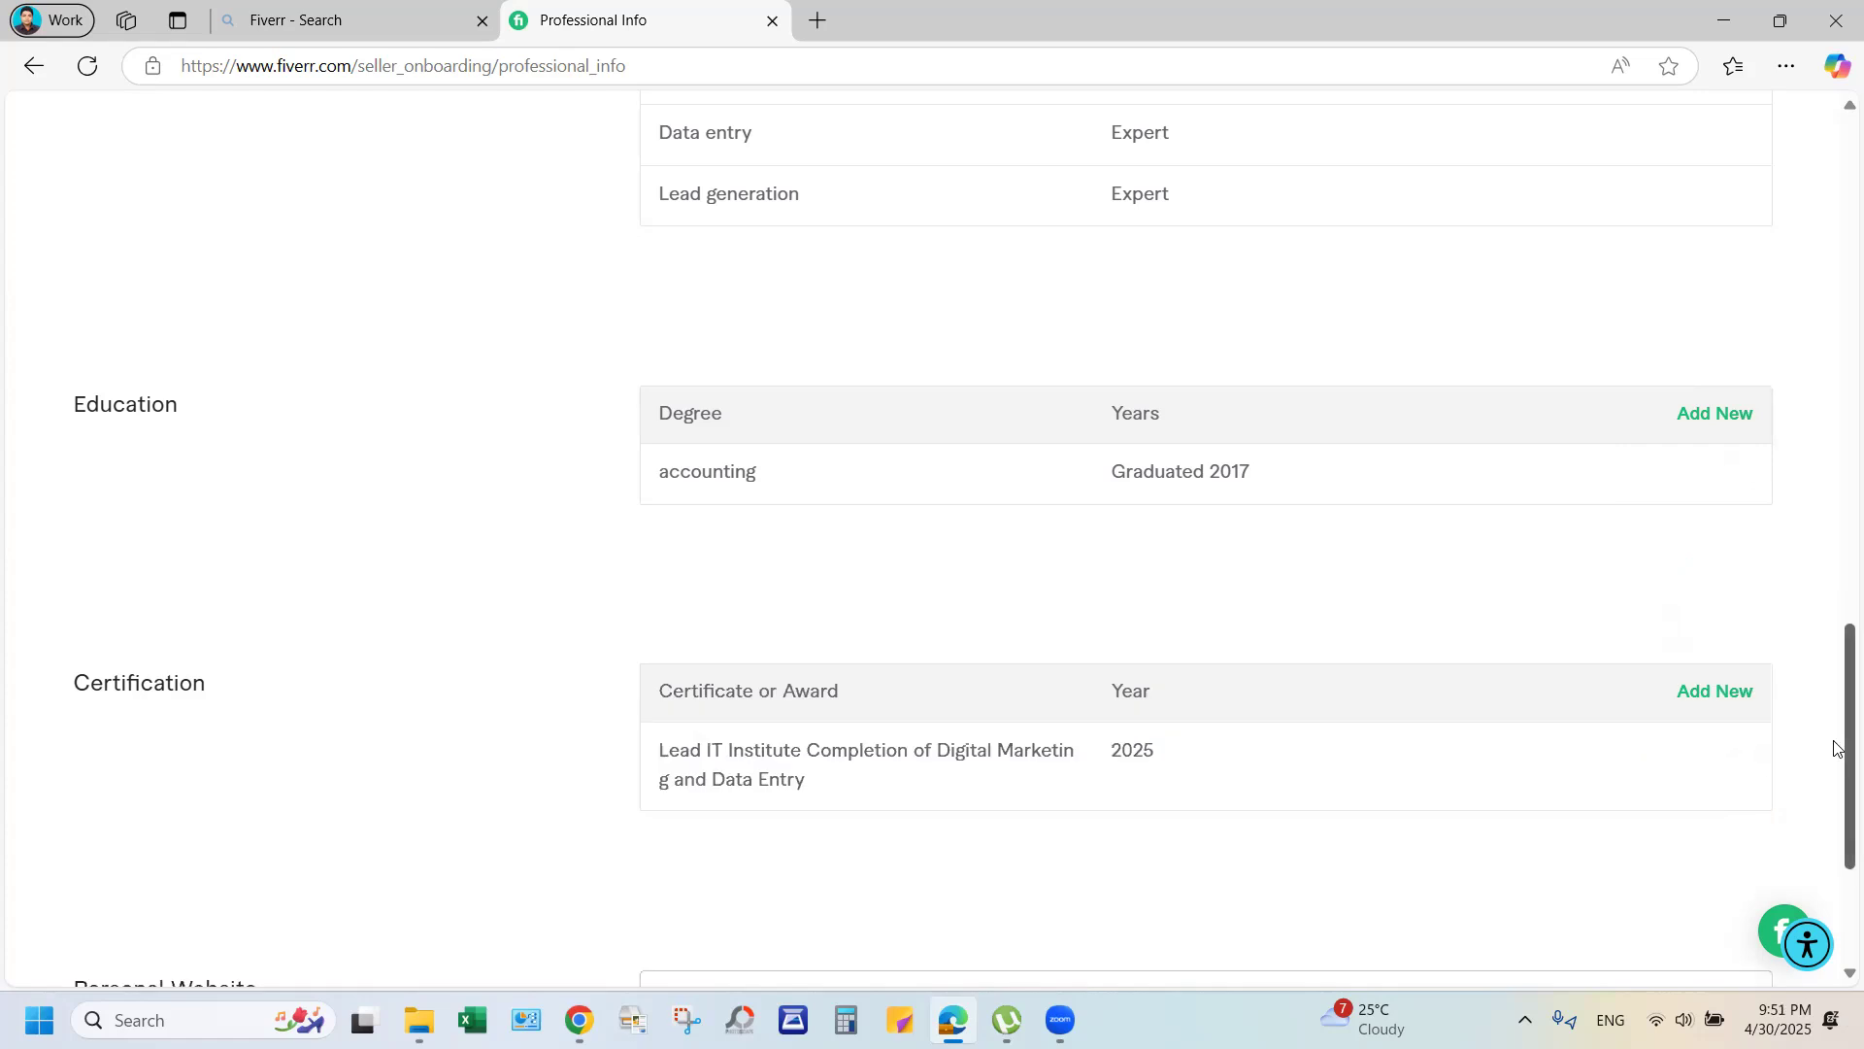
Scroll down and continue from Professional Info to the Account Security step.
drag(1838, 851, 1838, 949)
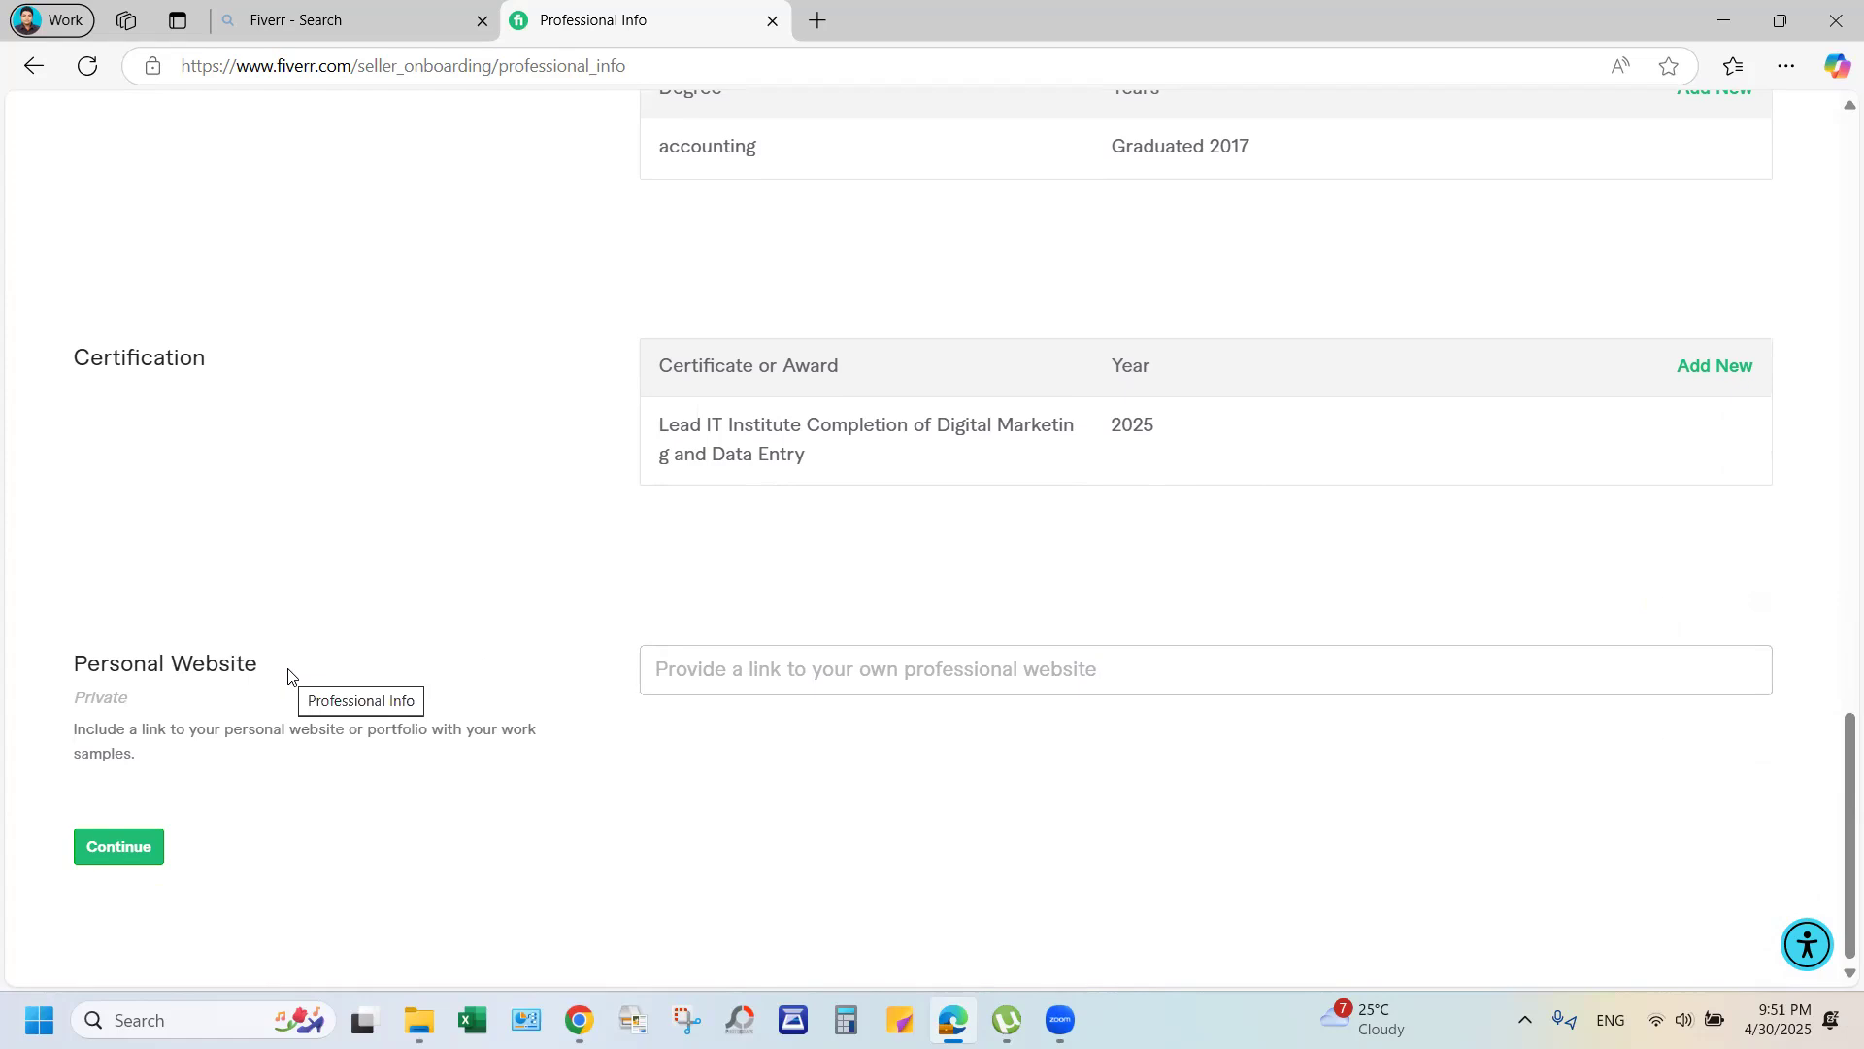
click(130, 854)
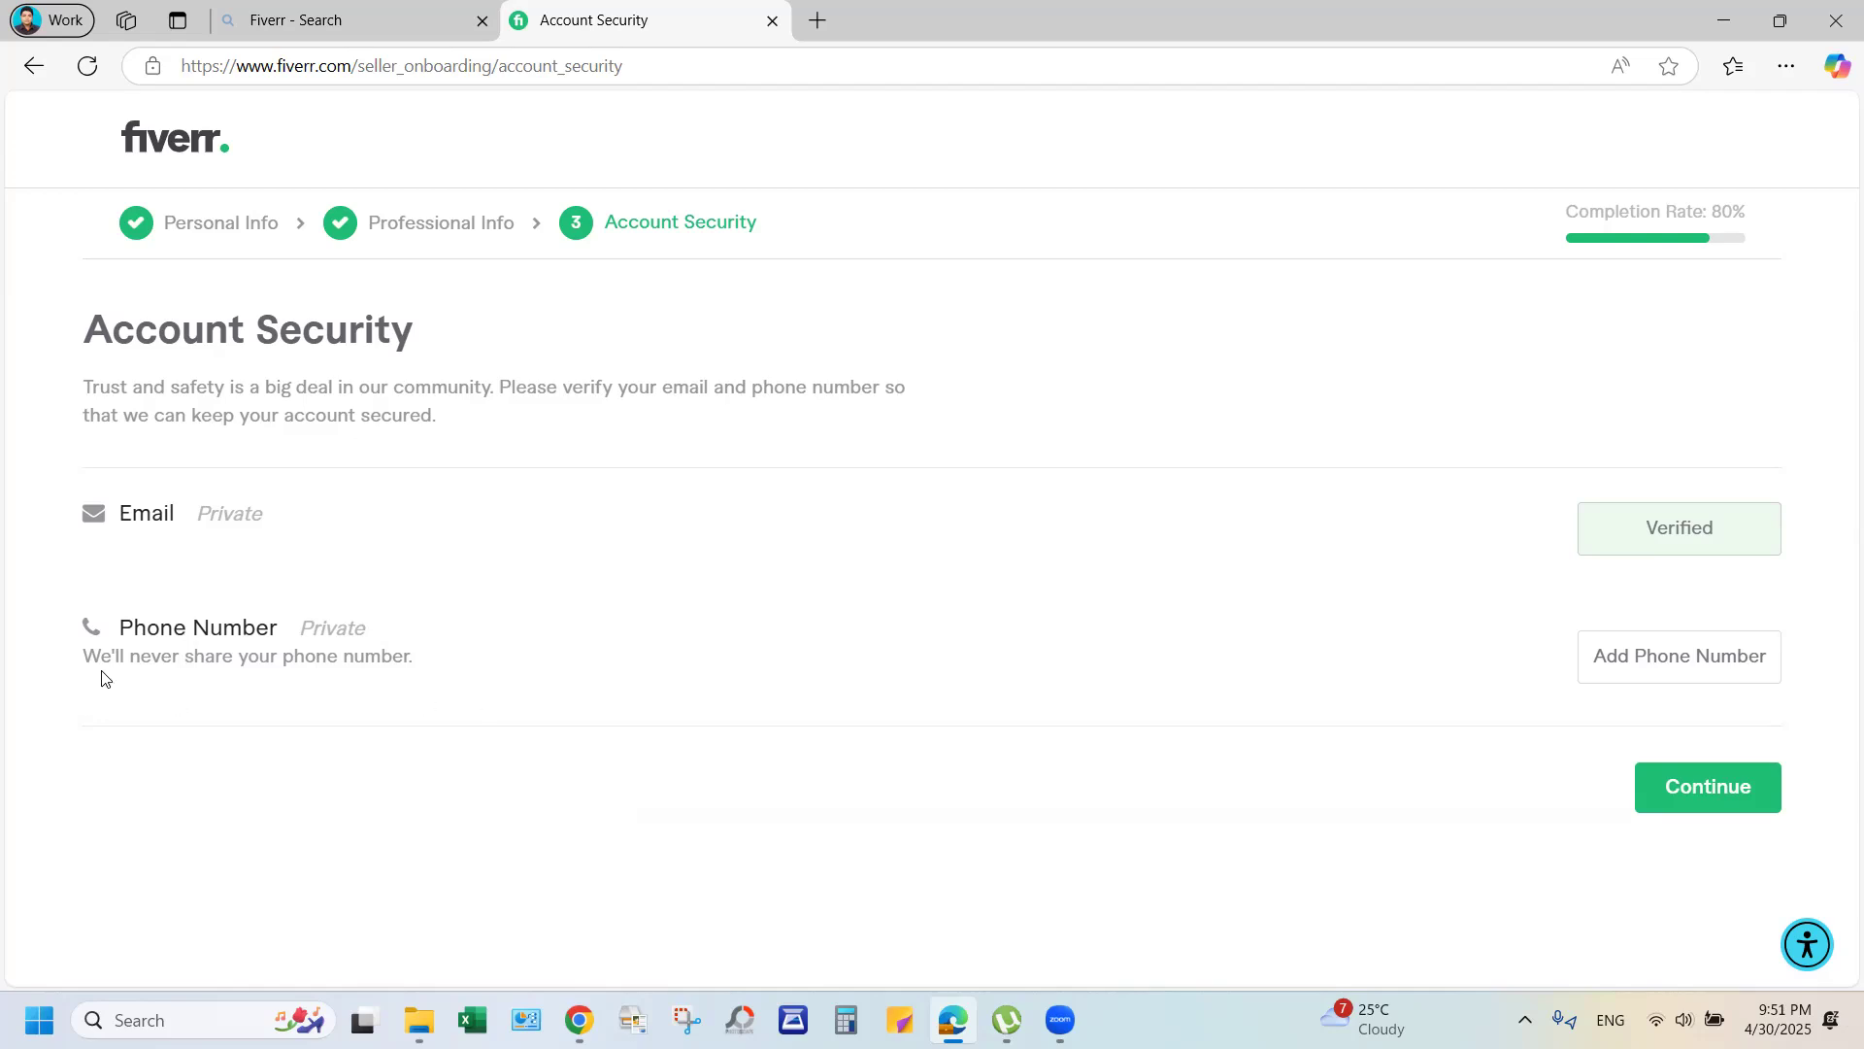
Start adding a phone number and focus the empty +880 number field.
click(1655, 666)
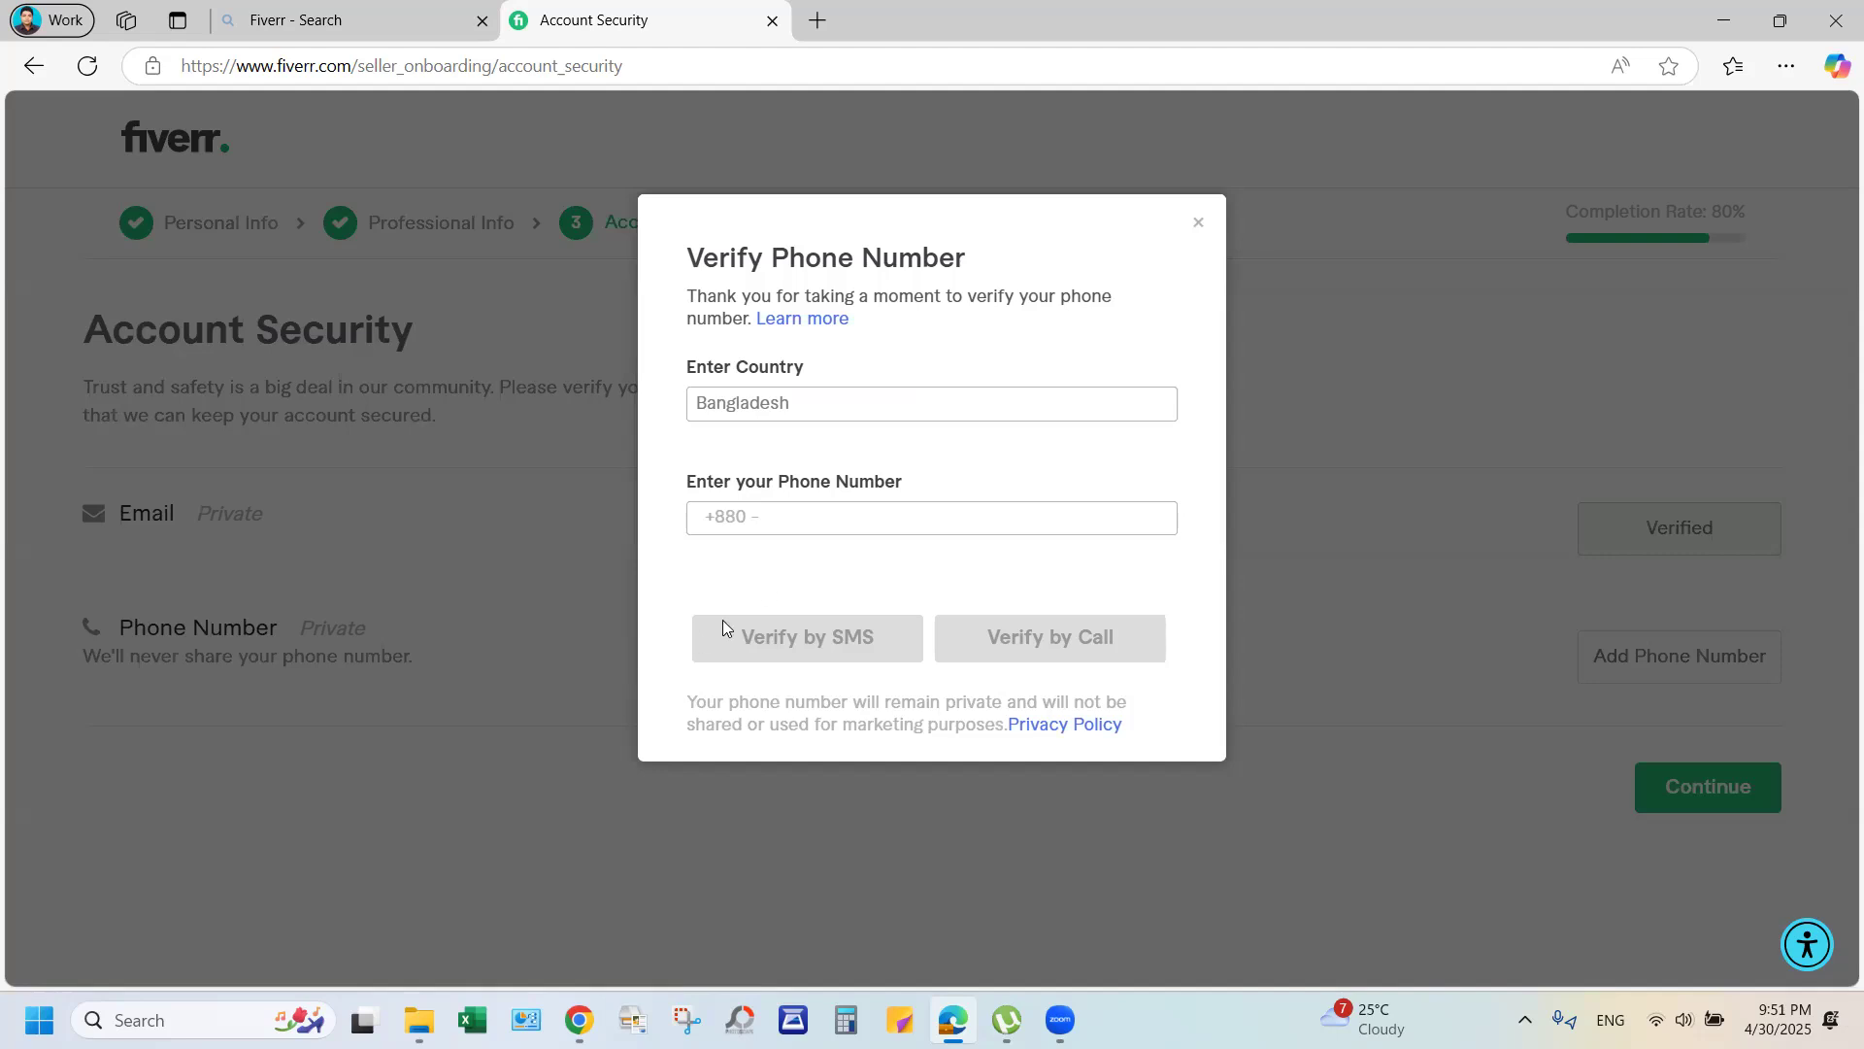
click(1054, 504)
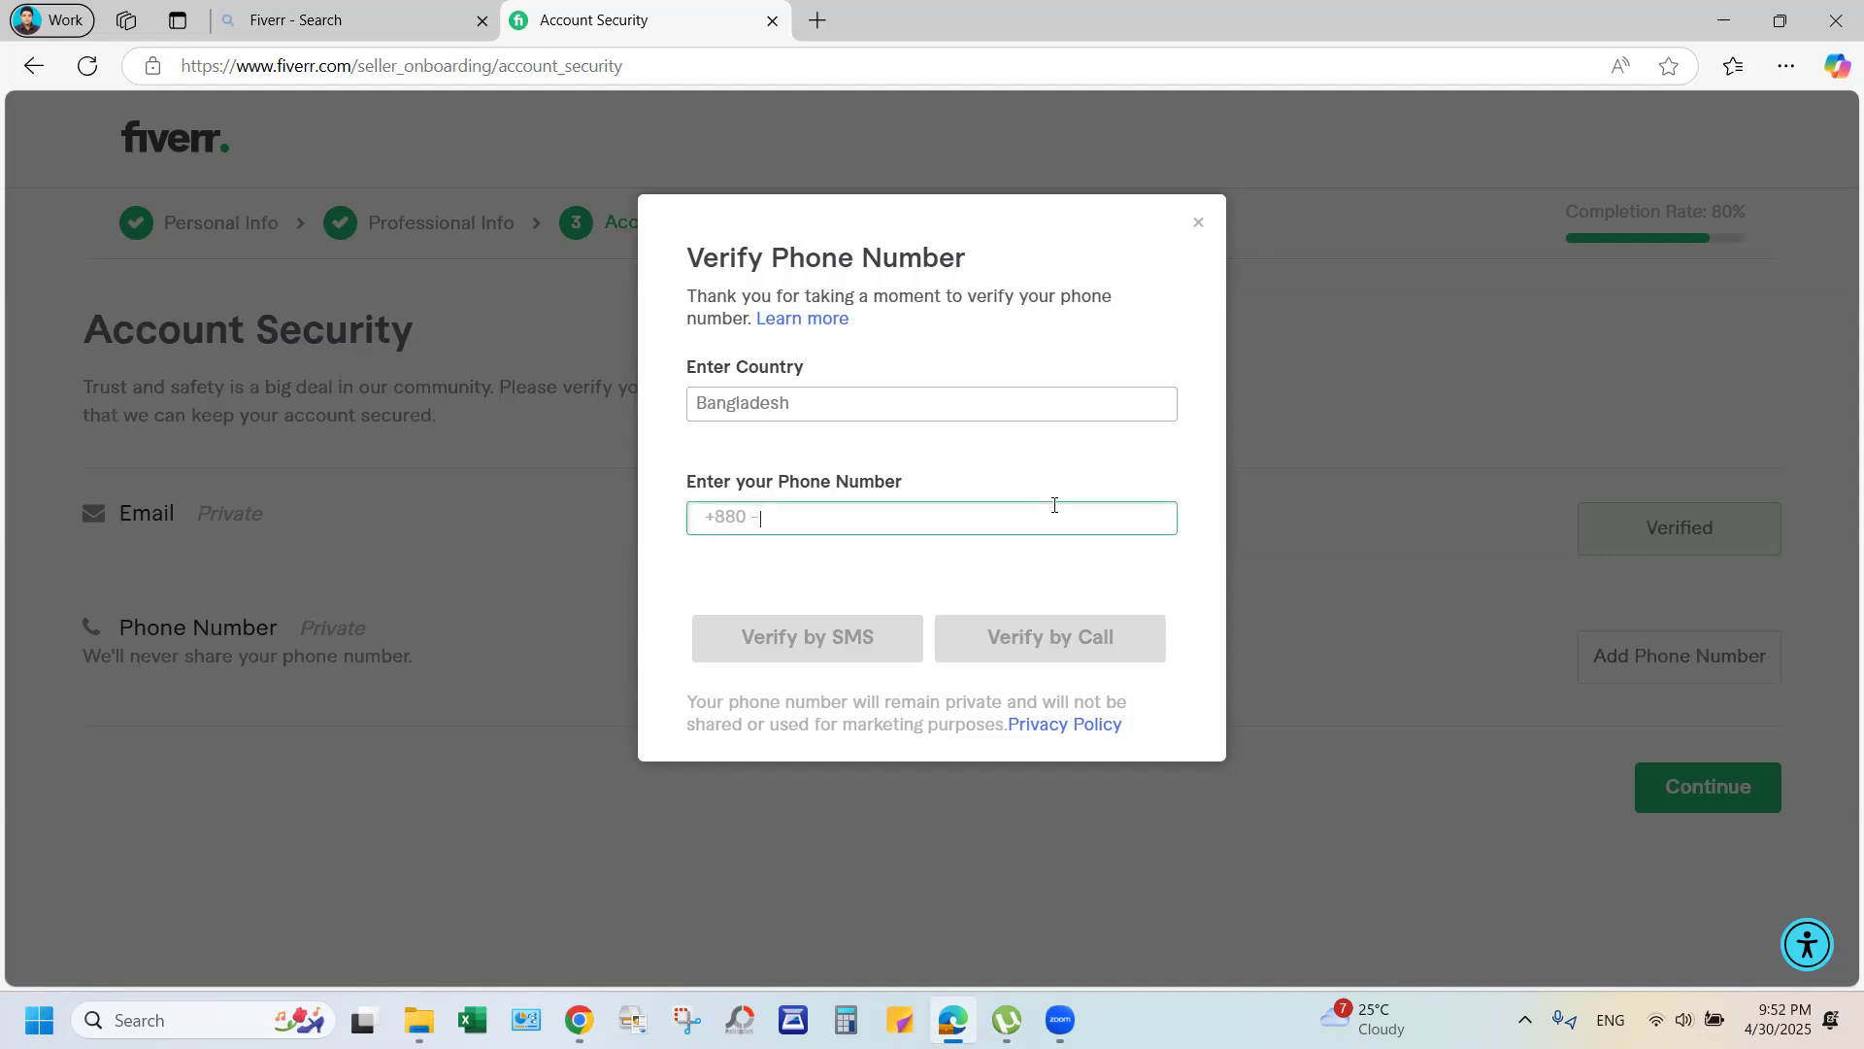
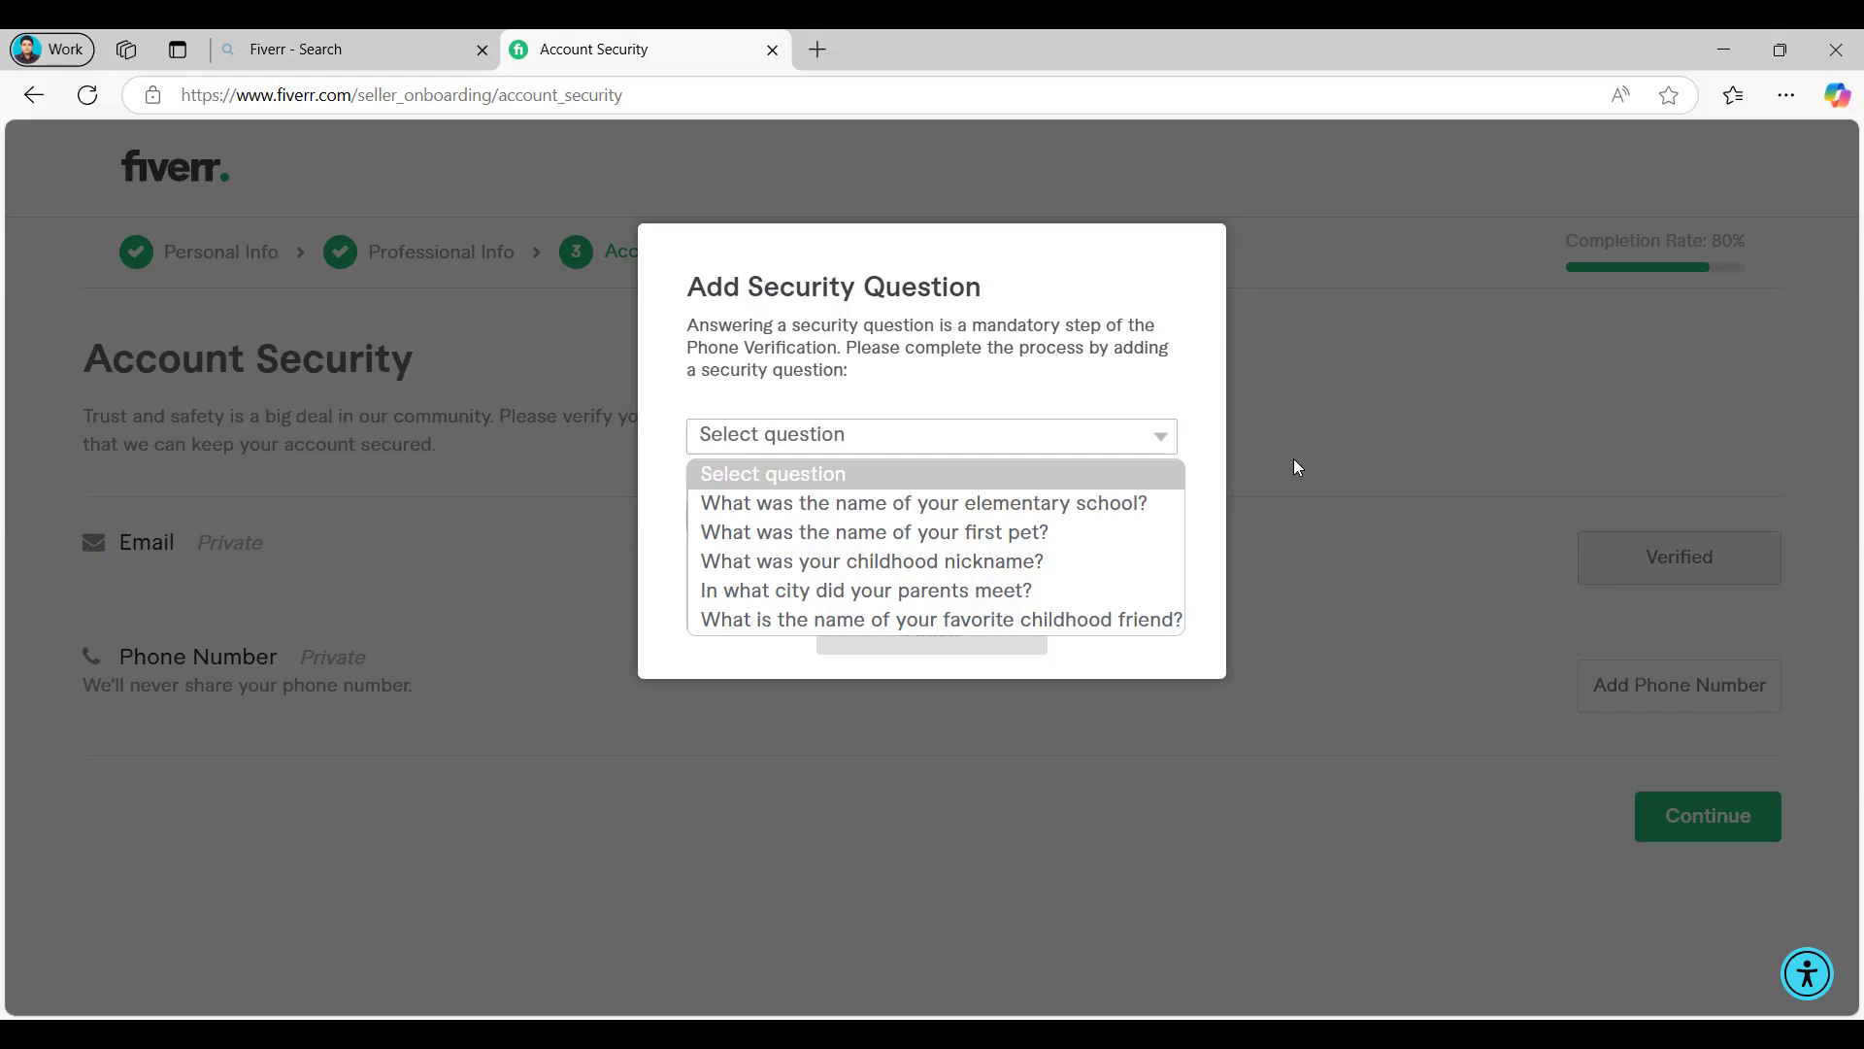
Set the security question 'What is the name of your favorite childhood friend?' and enter its answer.
key(Down)
key(Down)
key(Down)
key(Down)
key(Down)
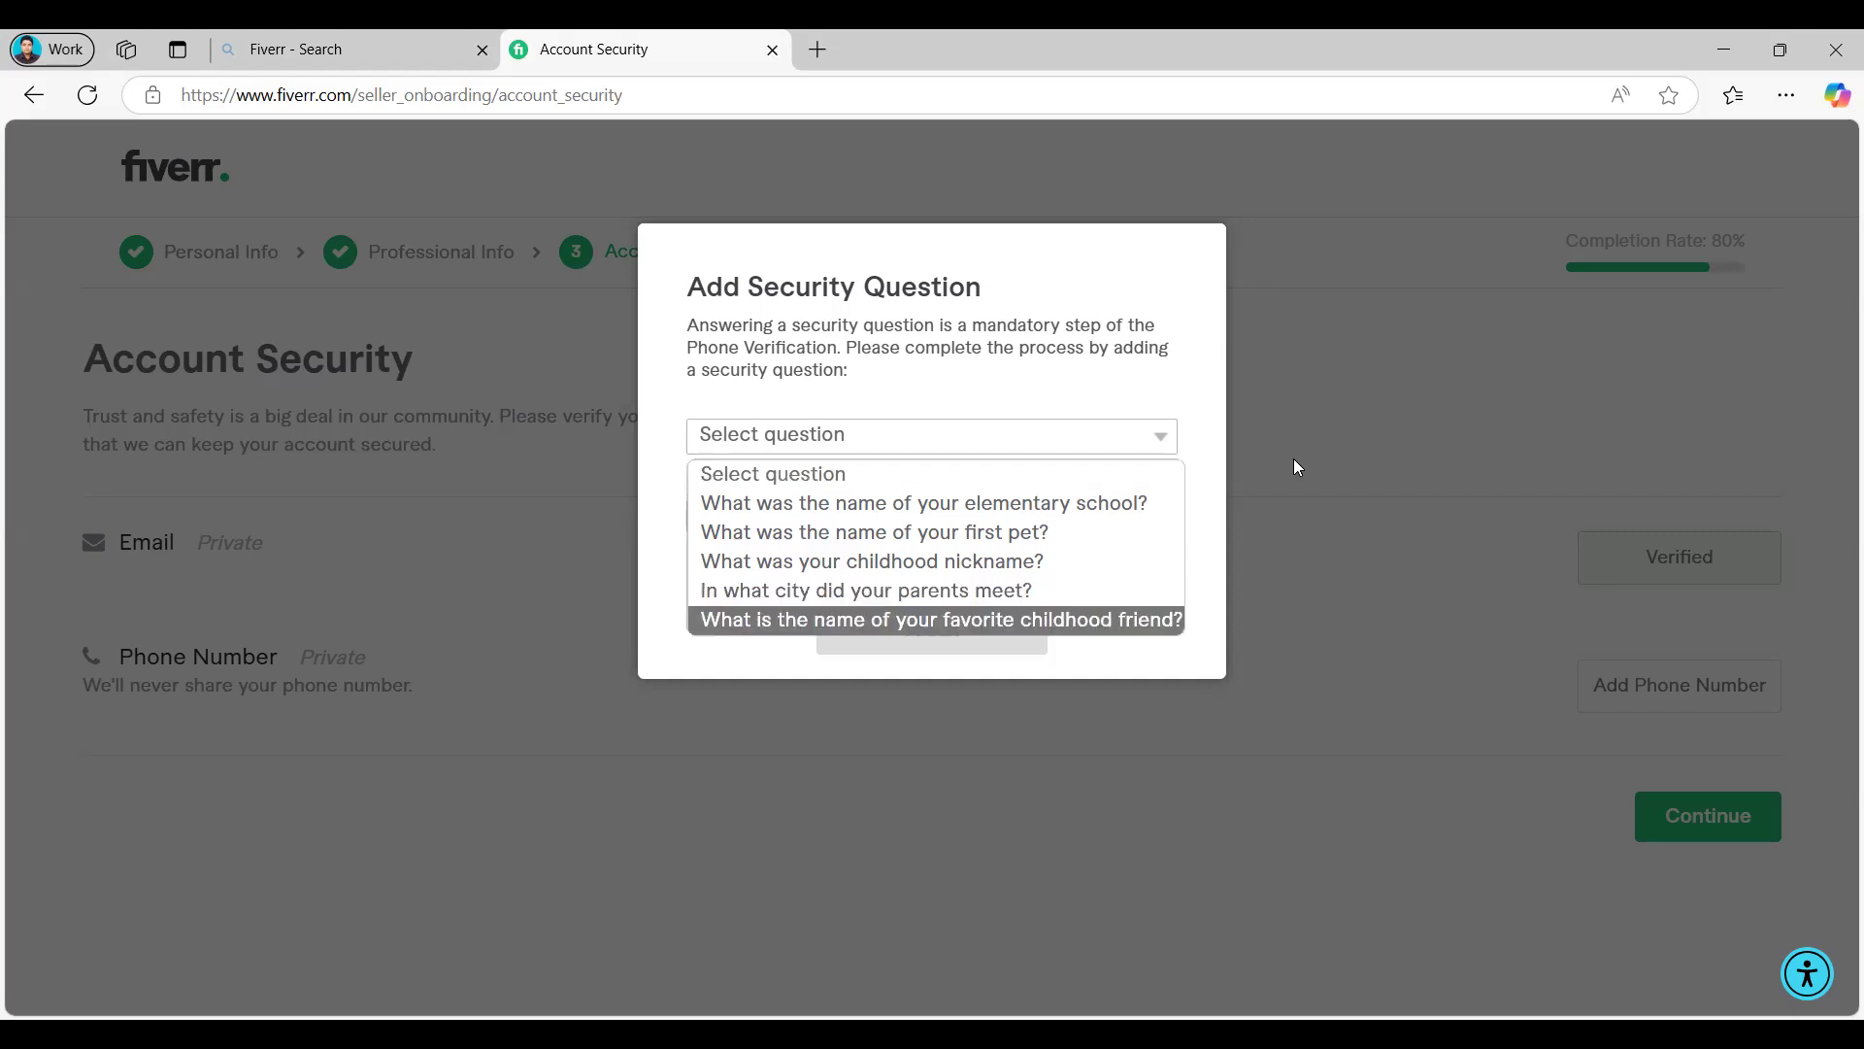
key(Return)
key(Tab)
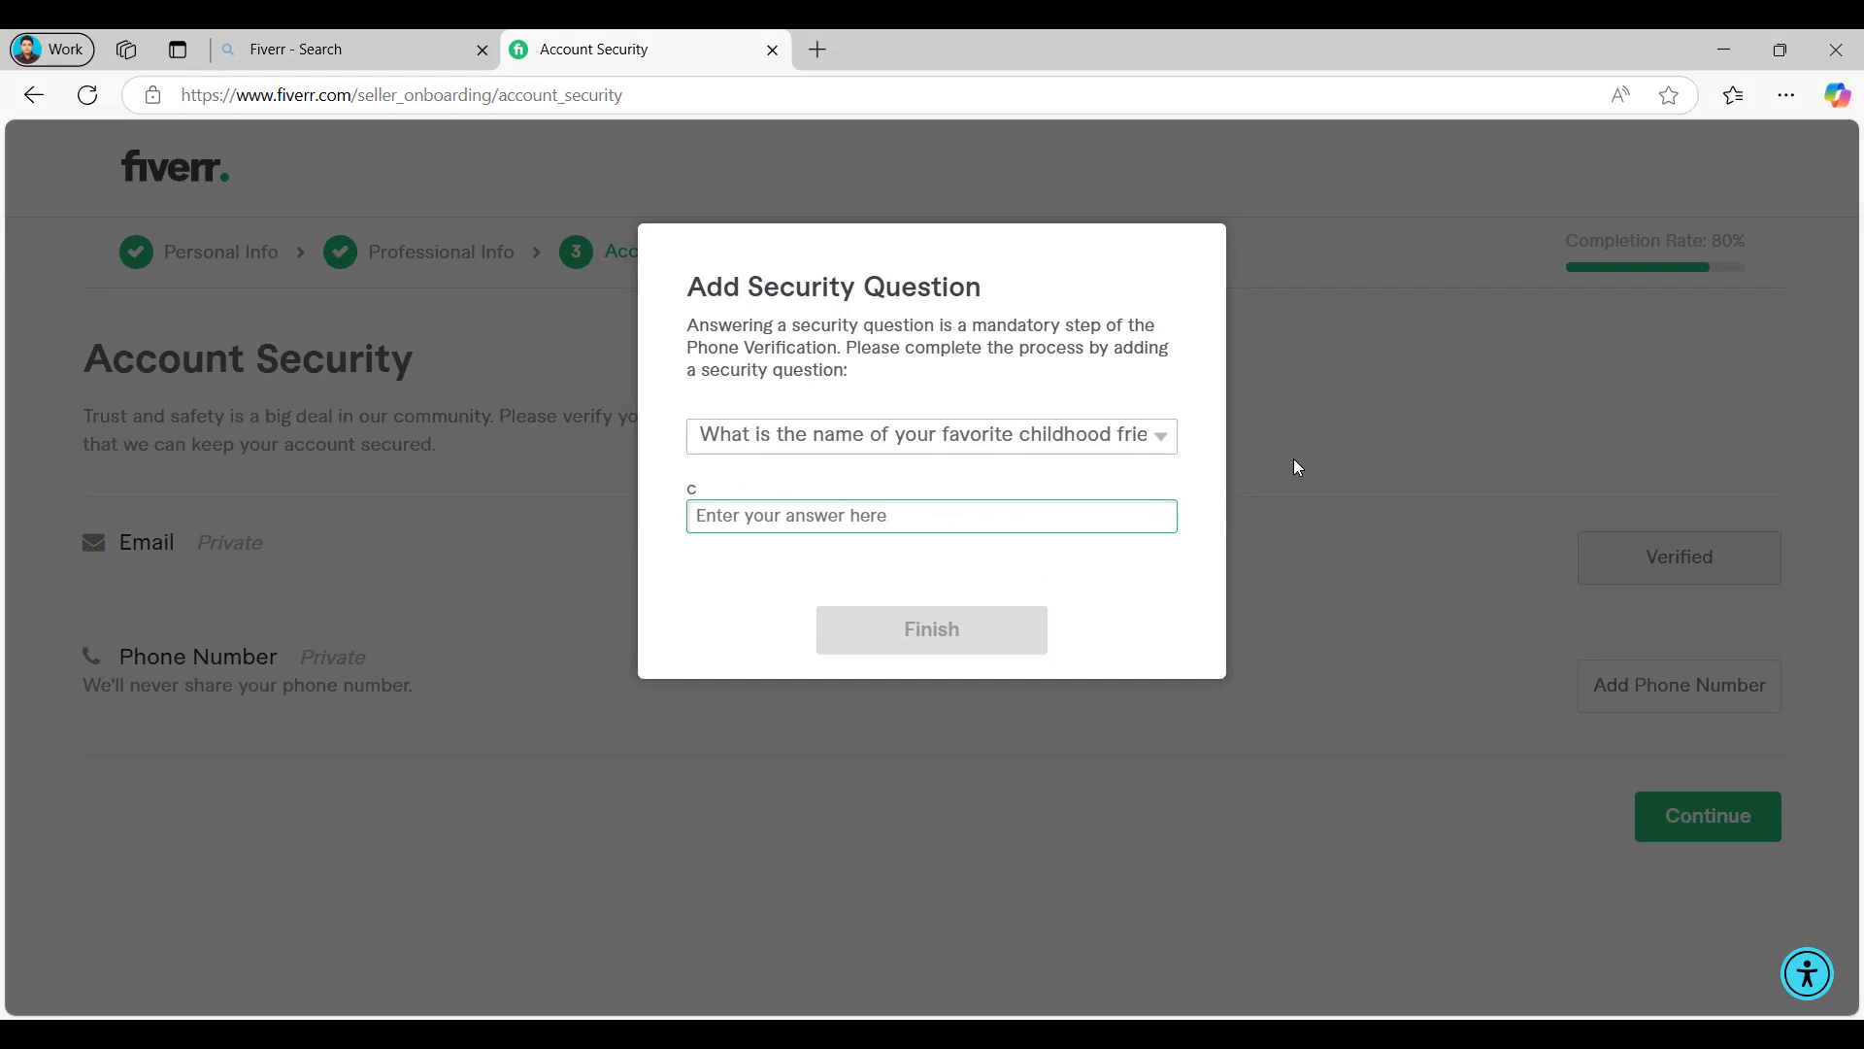
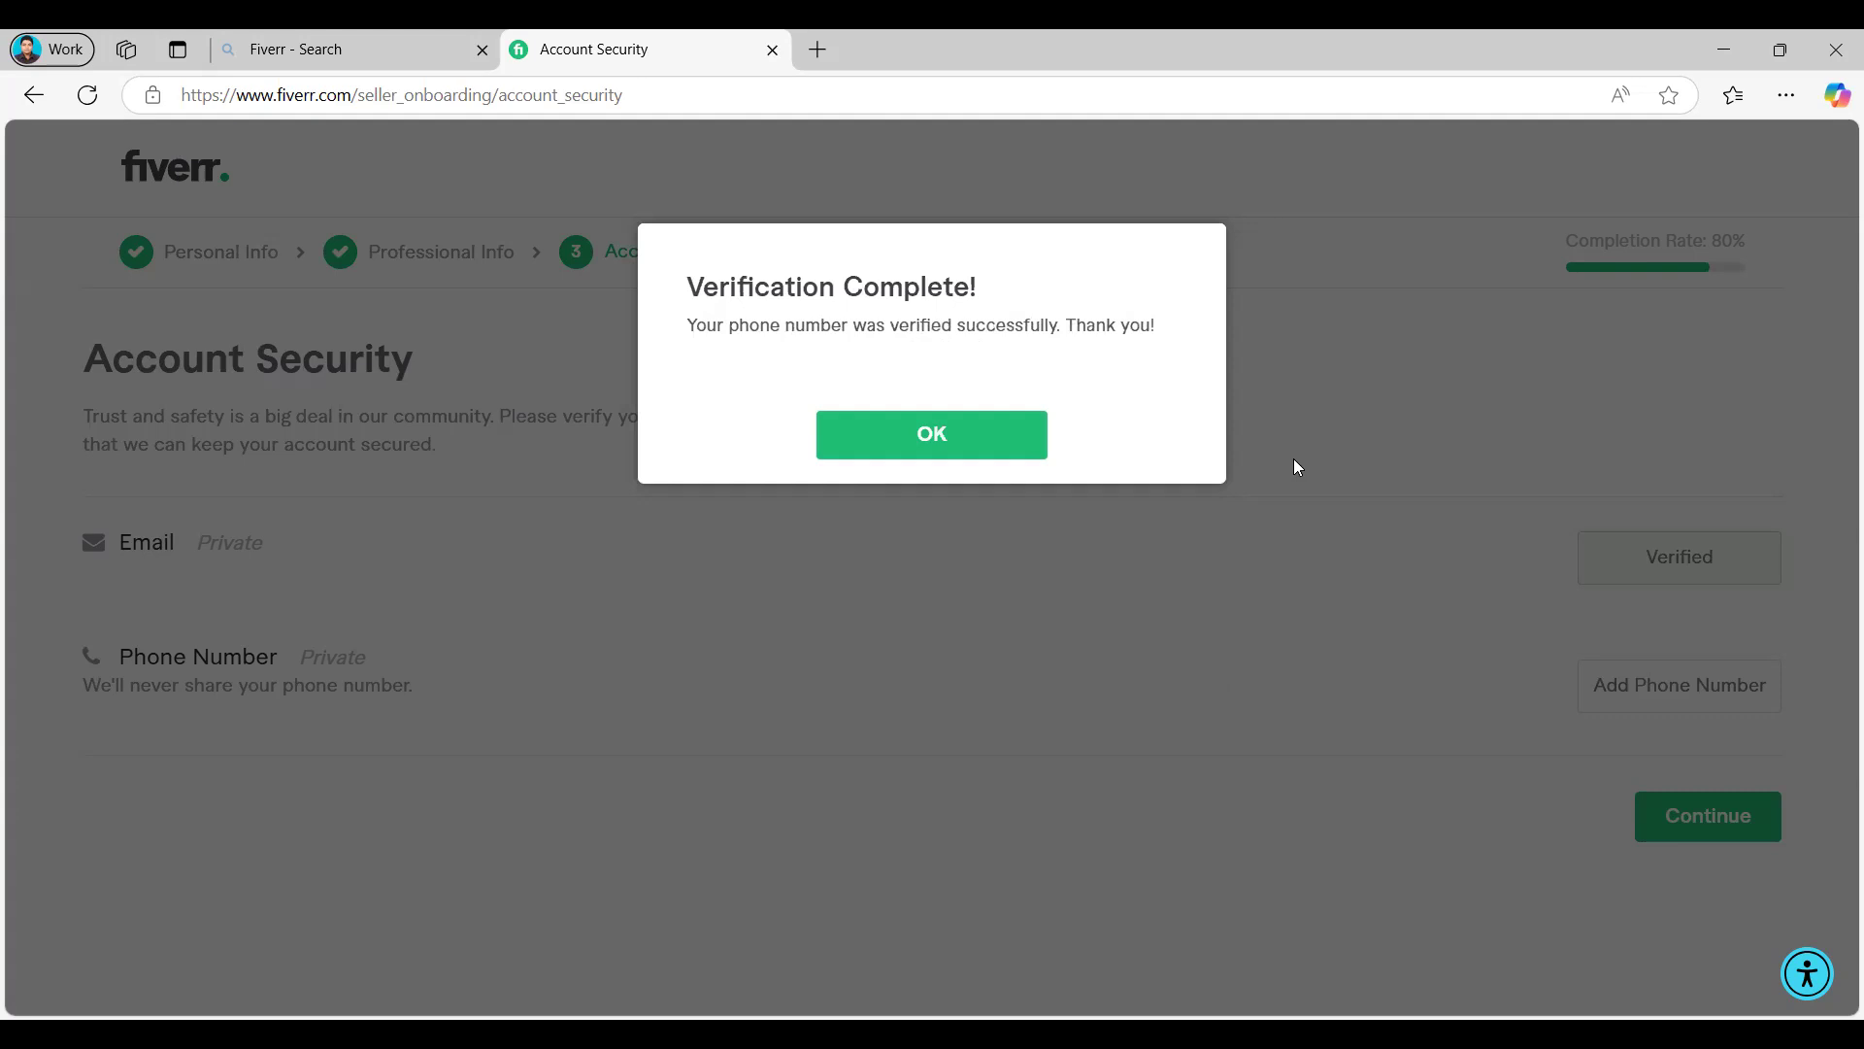
key(Tab)
Confirm the Verification Complete dialog and continue past Account Security at 100% completion.
key(Return)
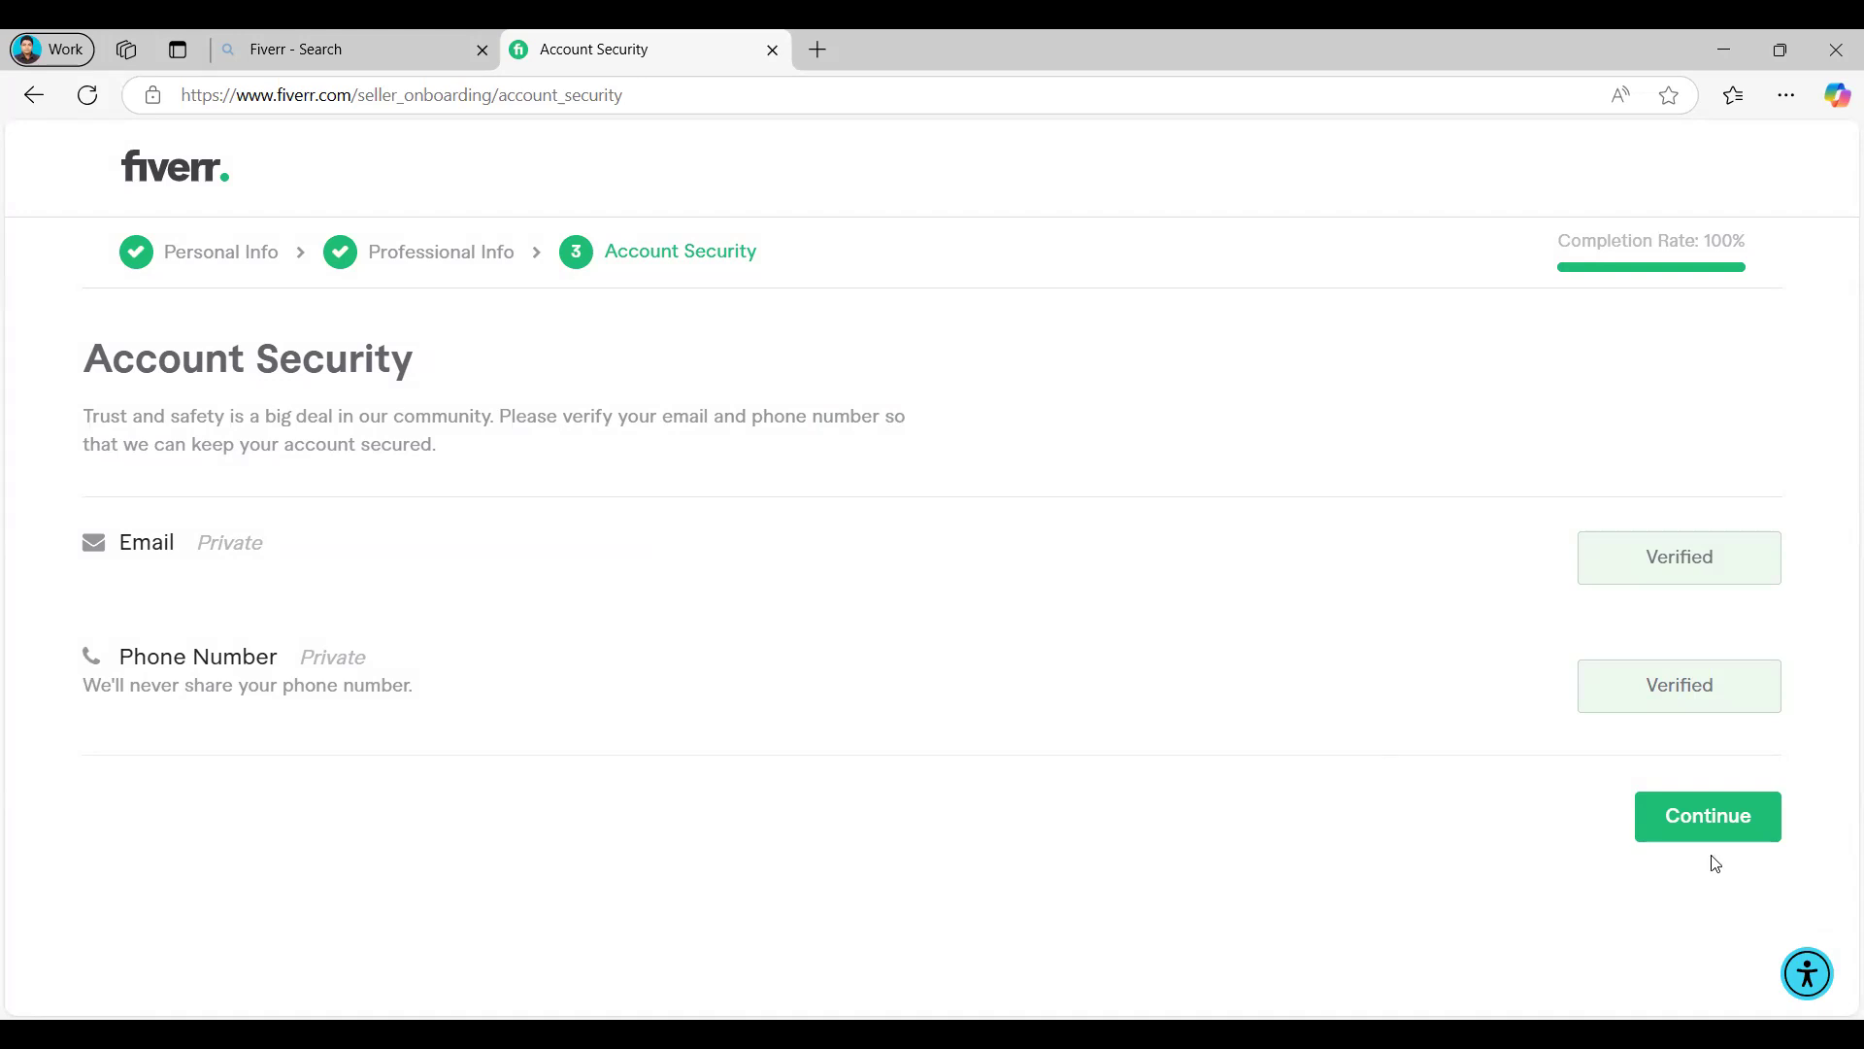
click(1689, 814)
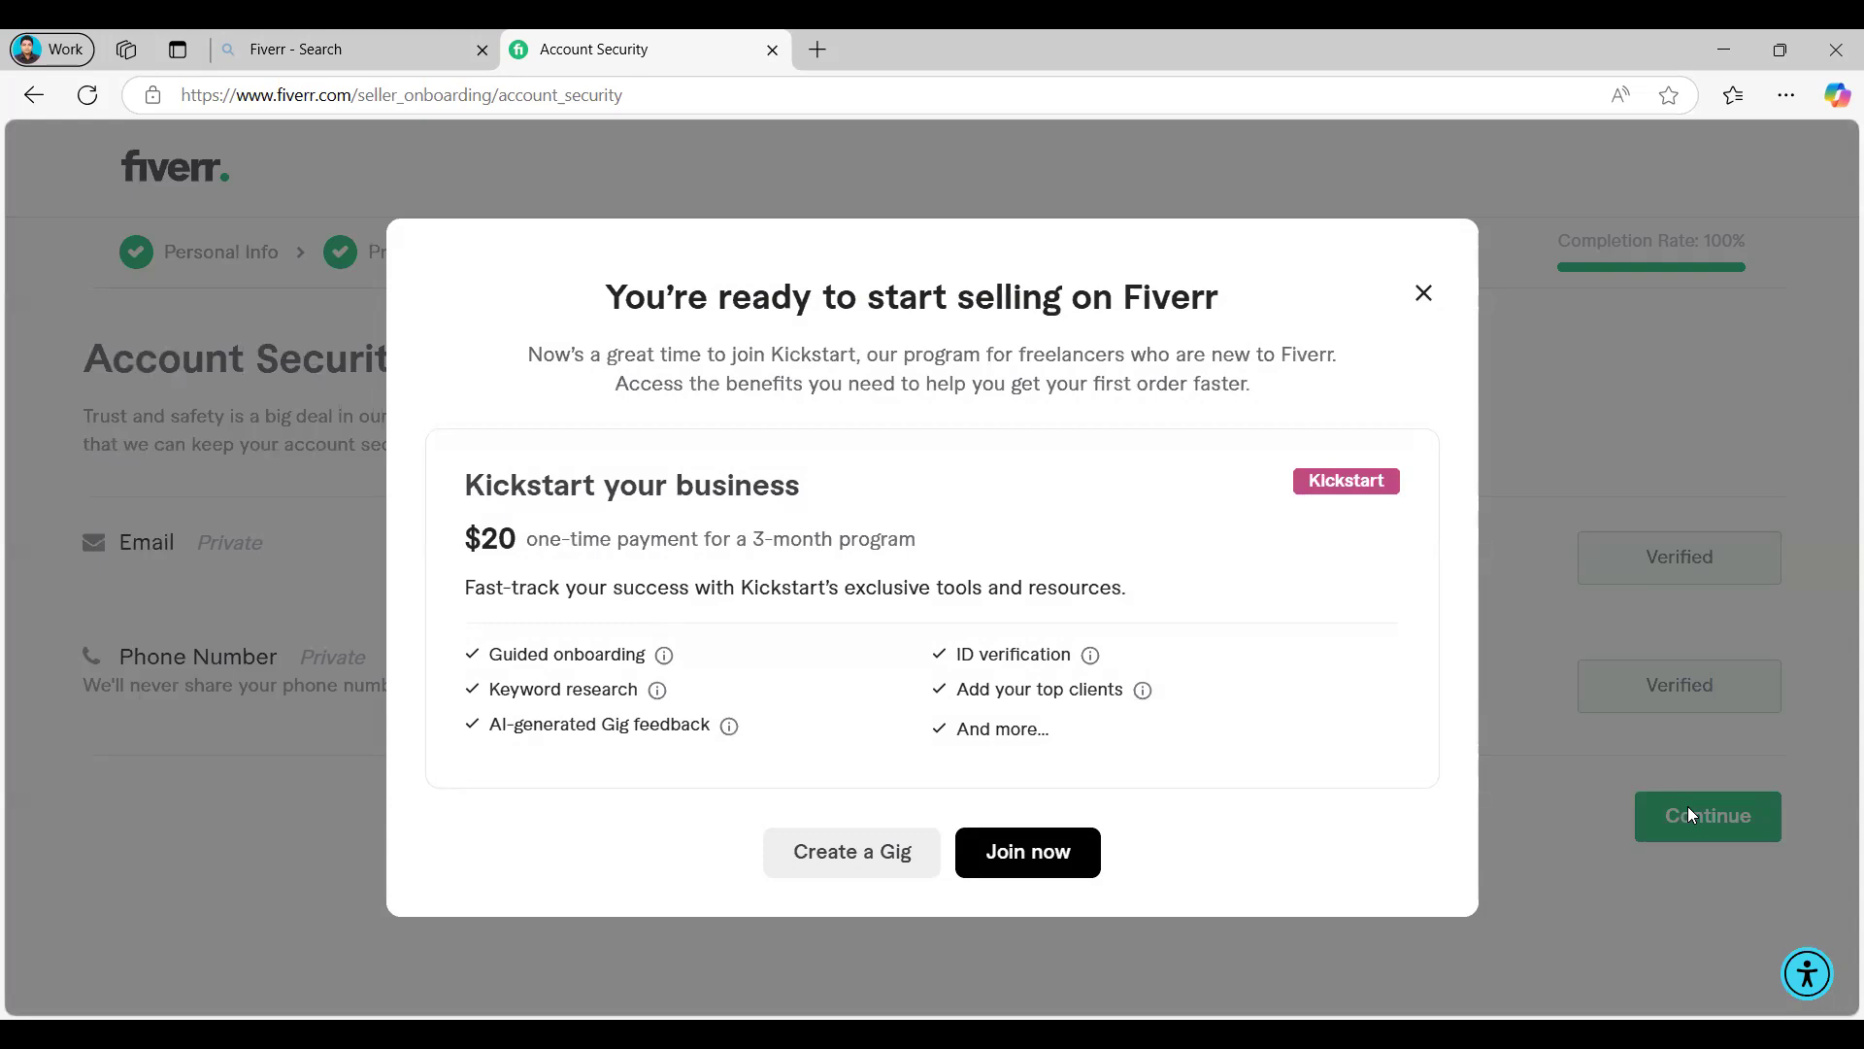
Skip the Kickstart offer to gig creation, then open your own freelancer profile page.
click(832, 854)
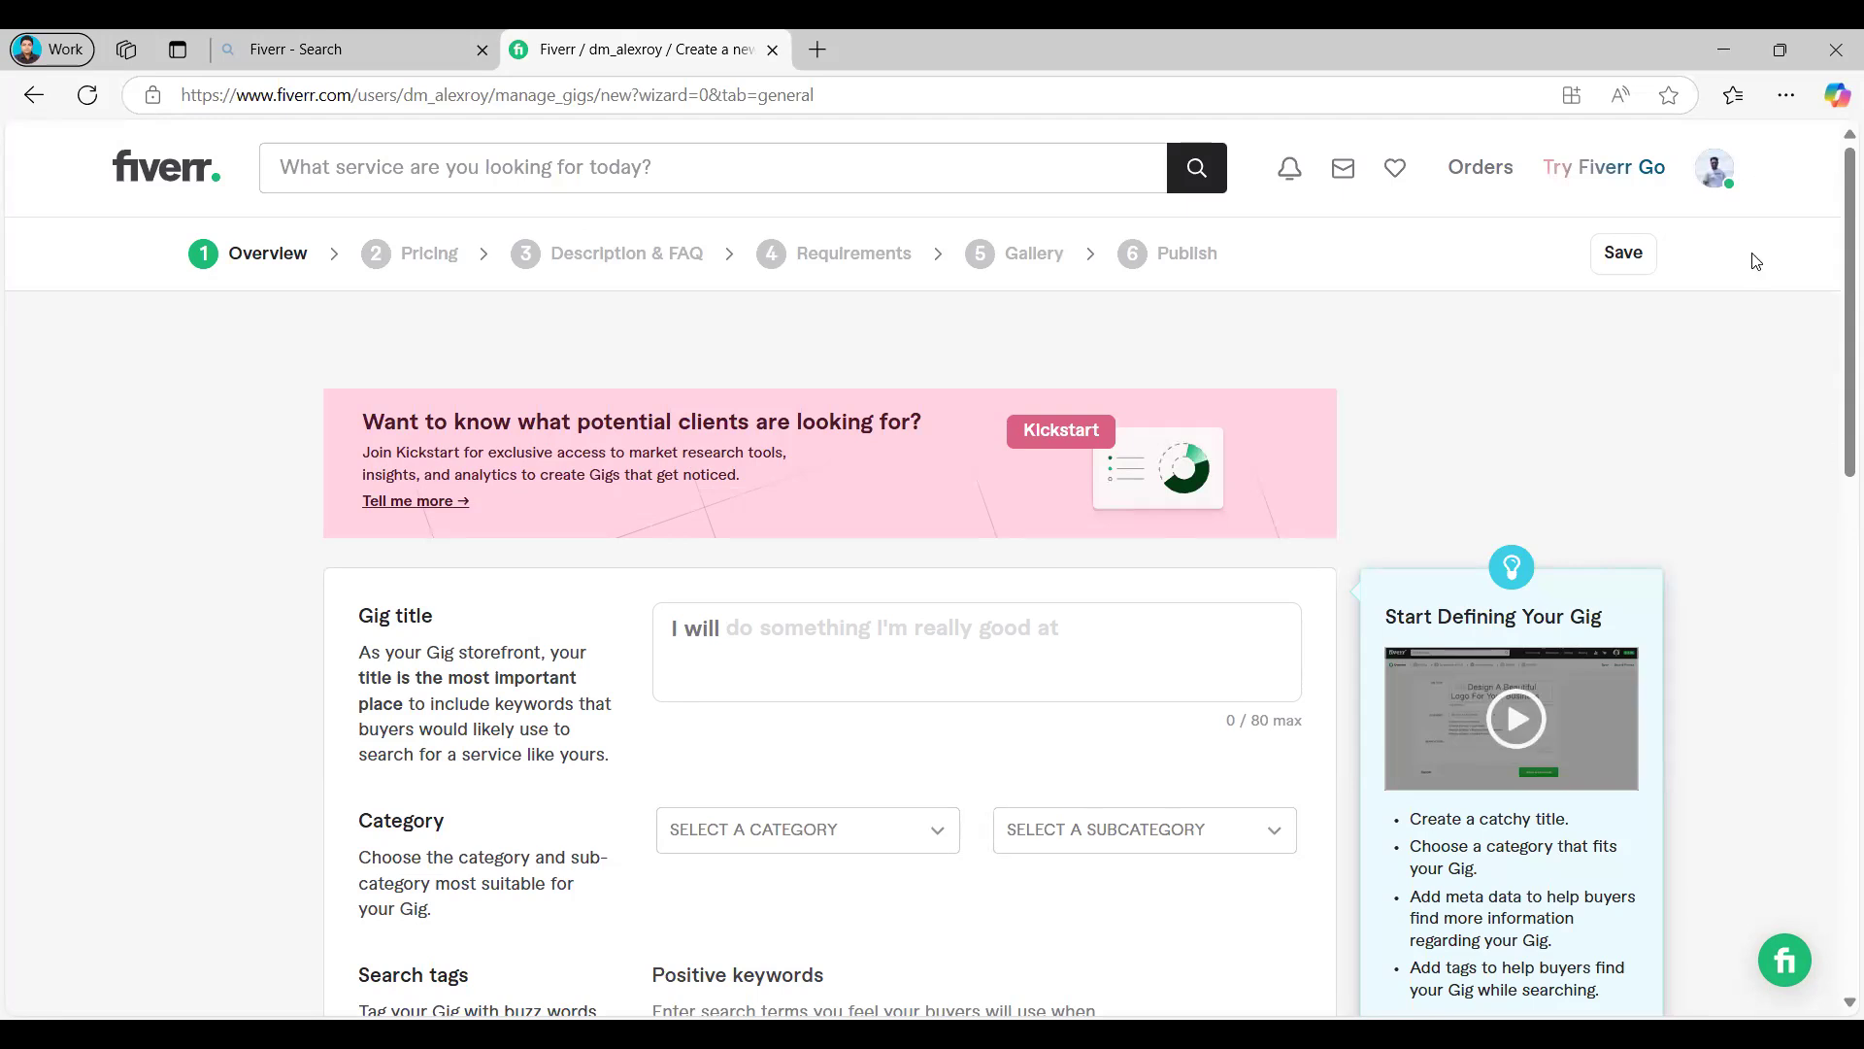
click(1718, 175)
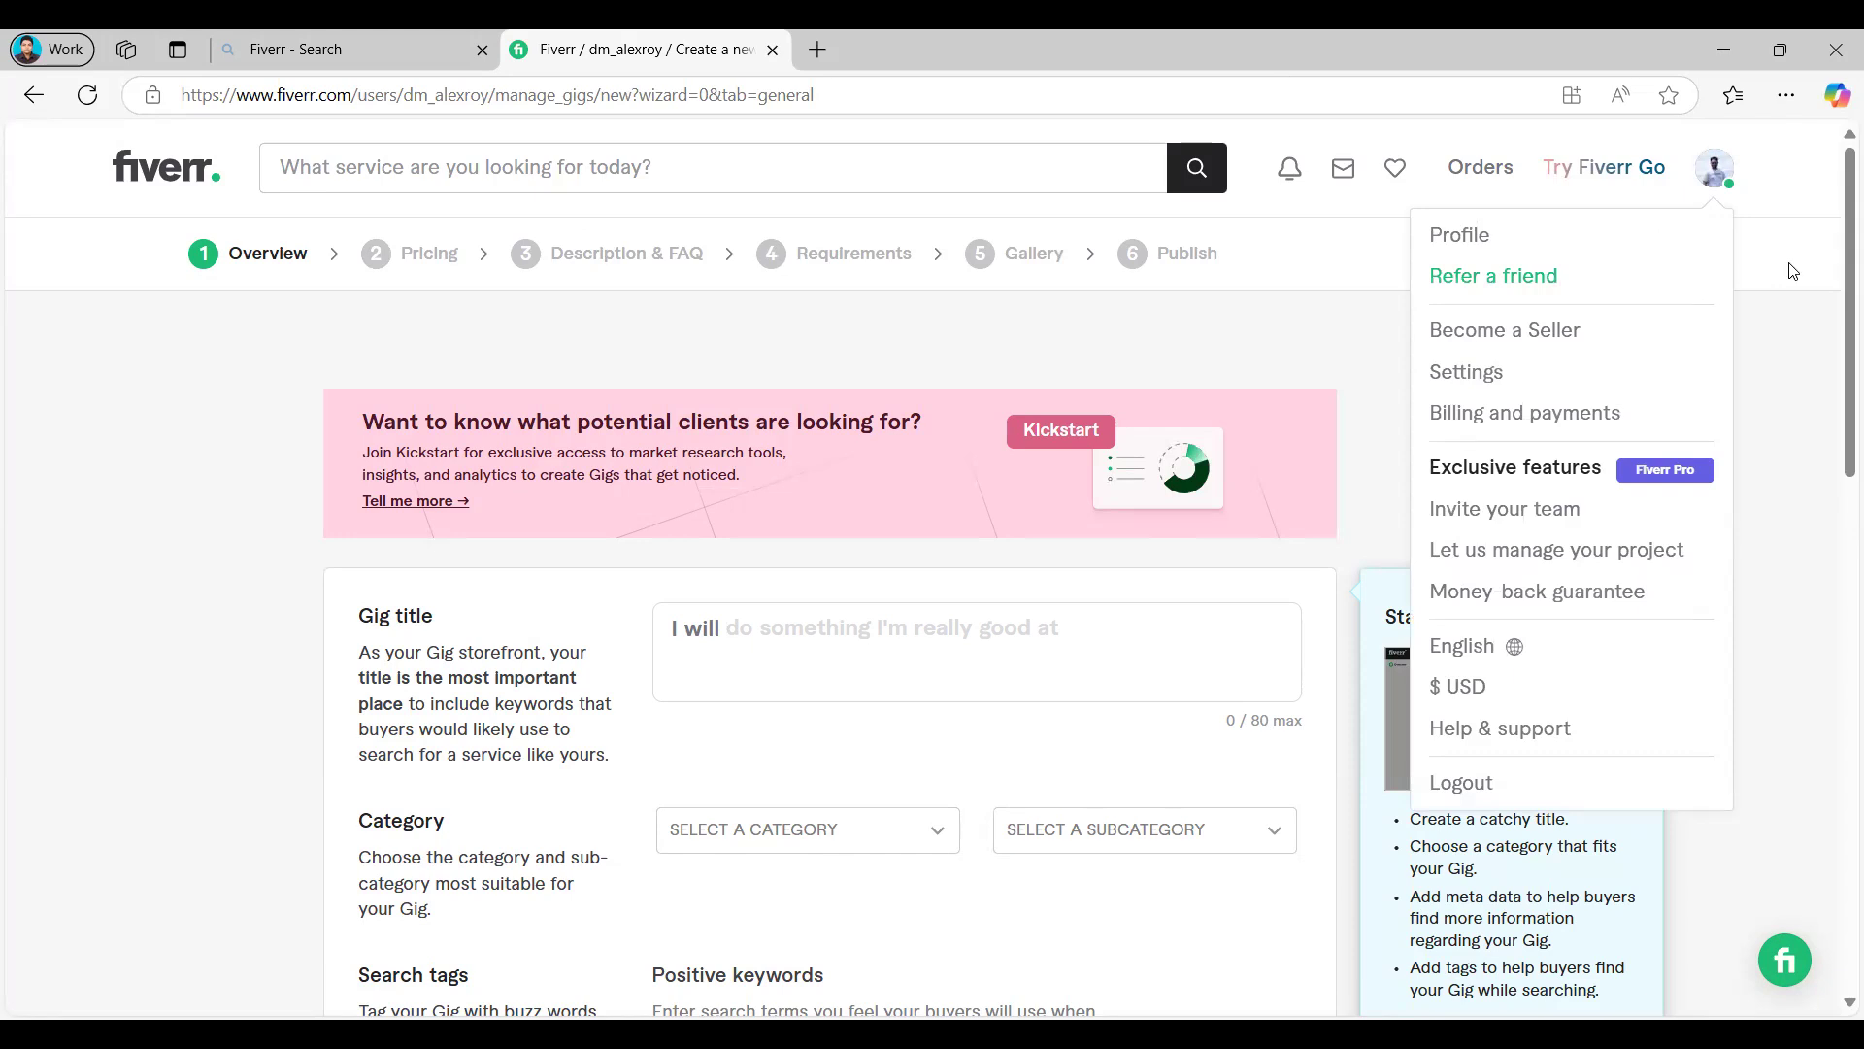
click(1478, 239)
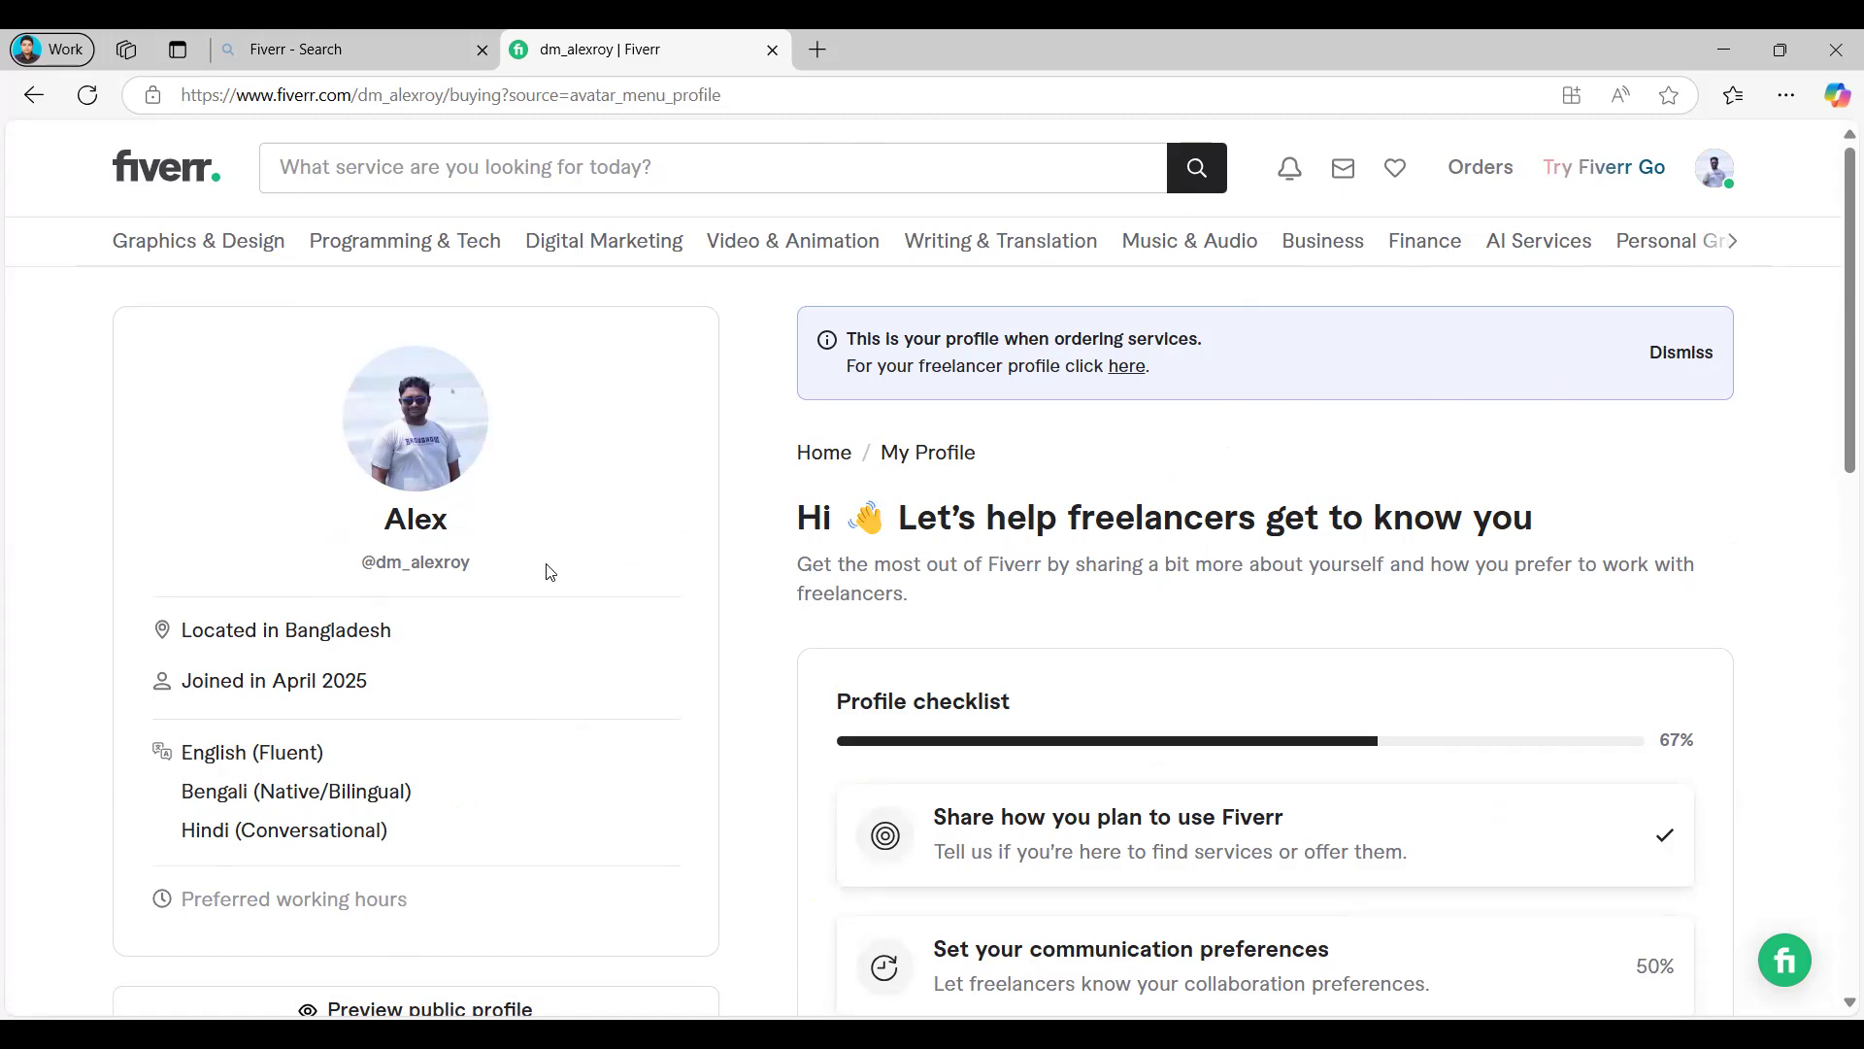
click(1161, 374)
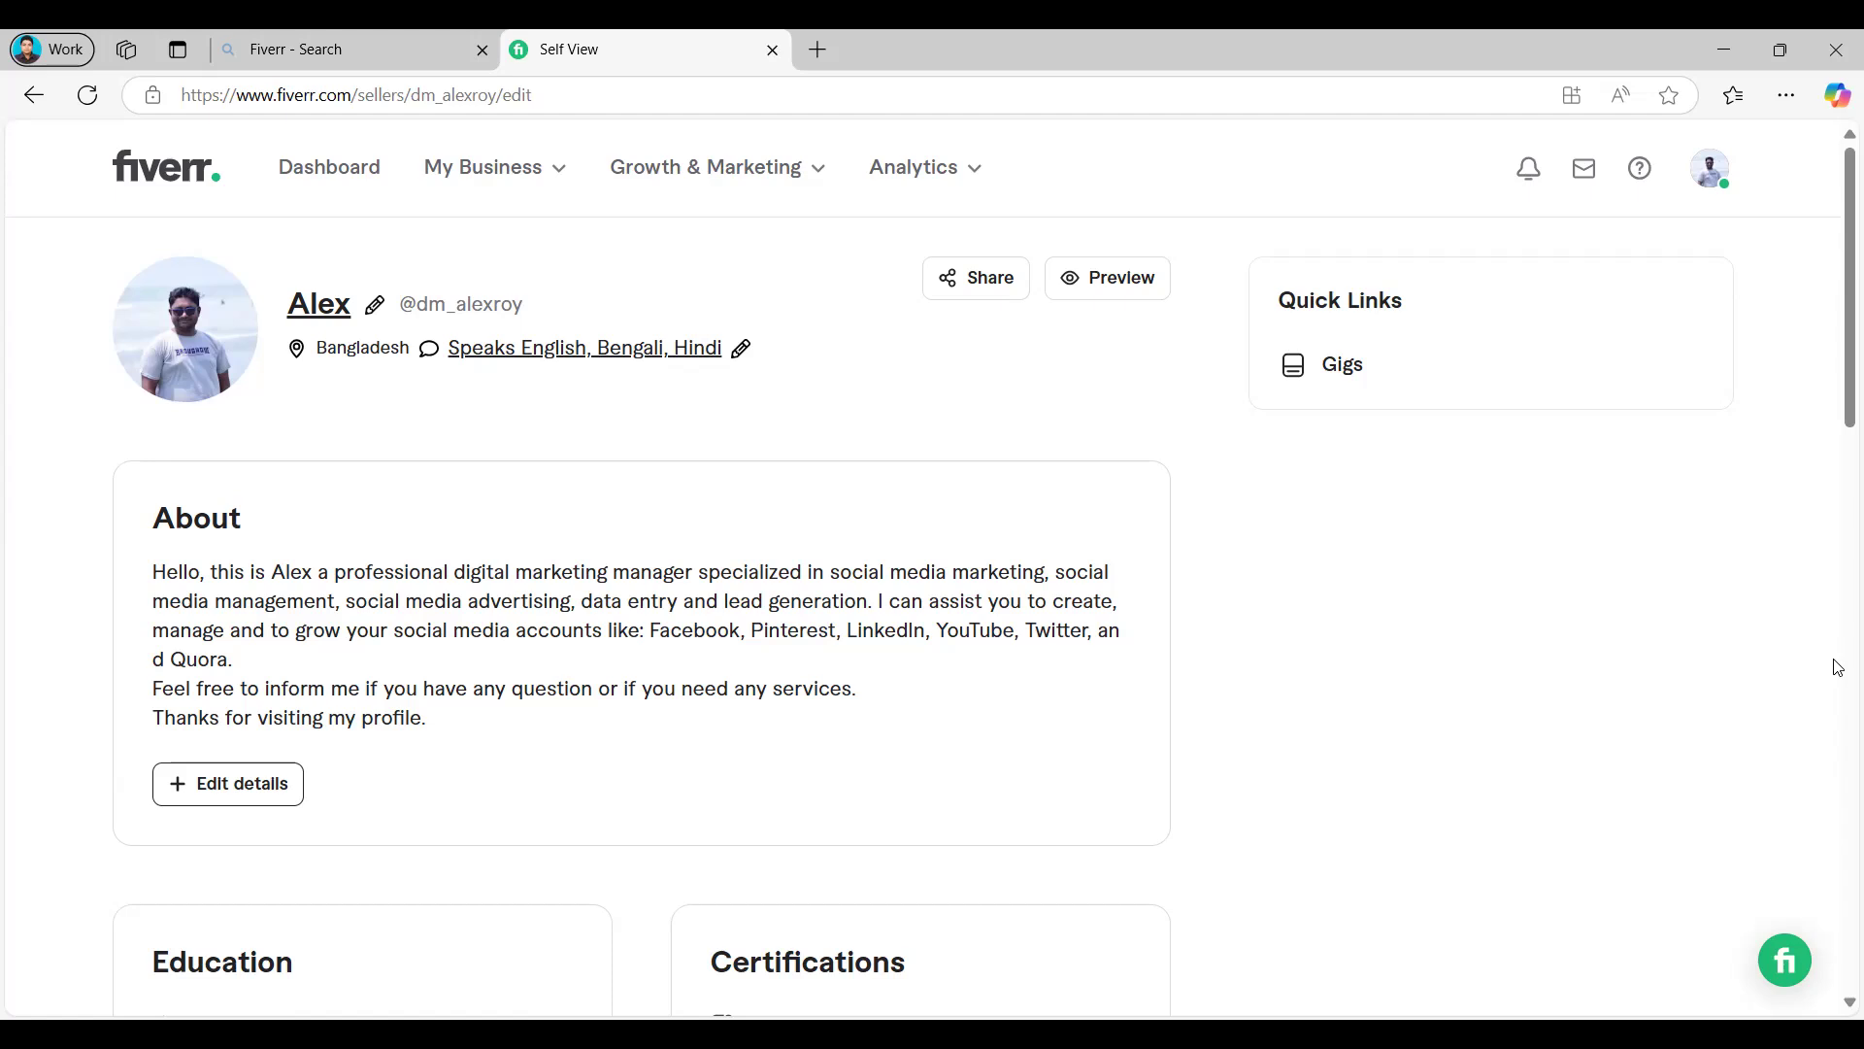
scroll(1223, 263, down, 5)
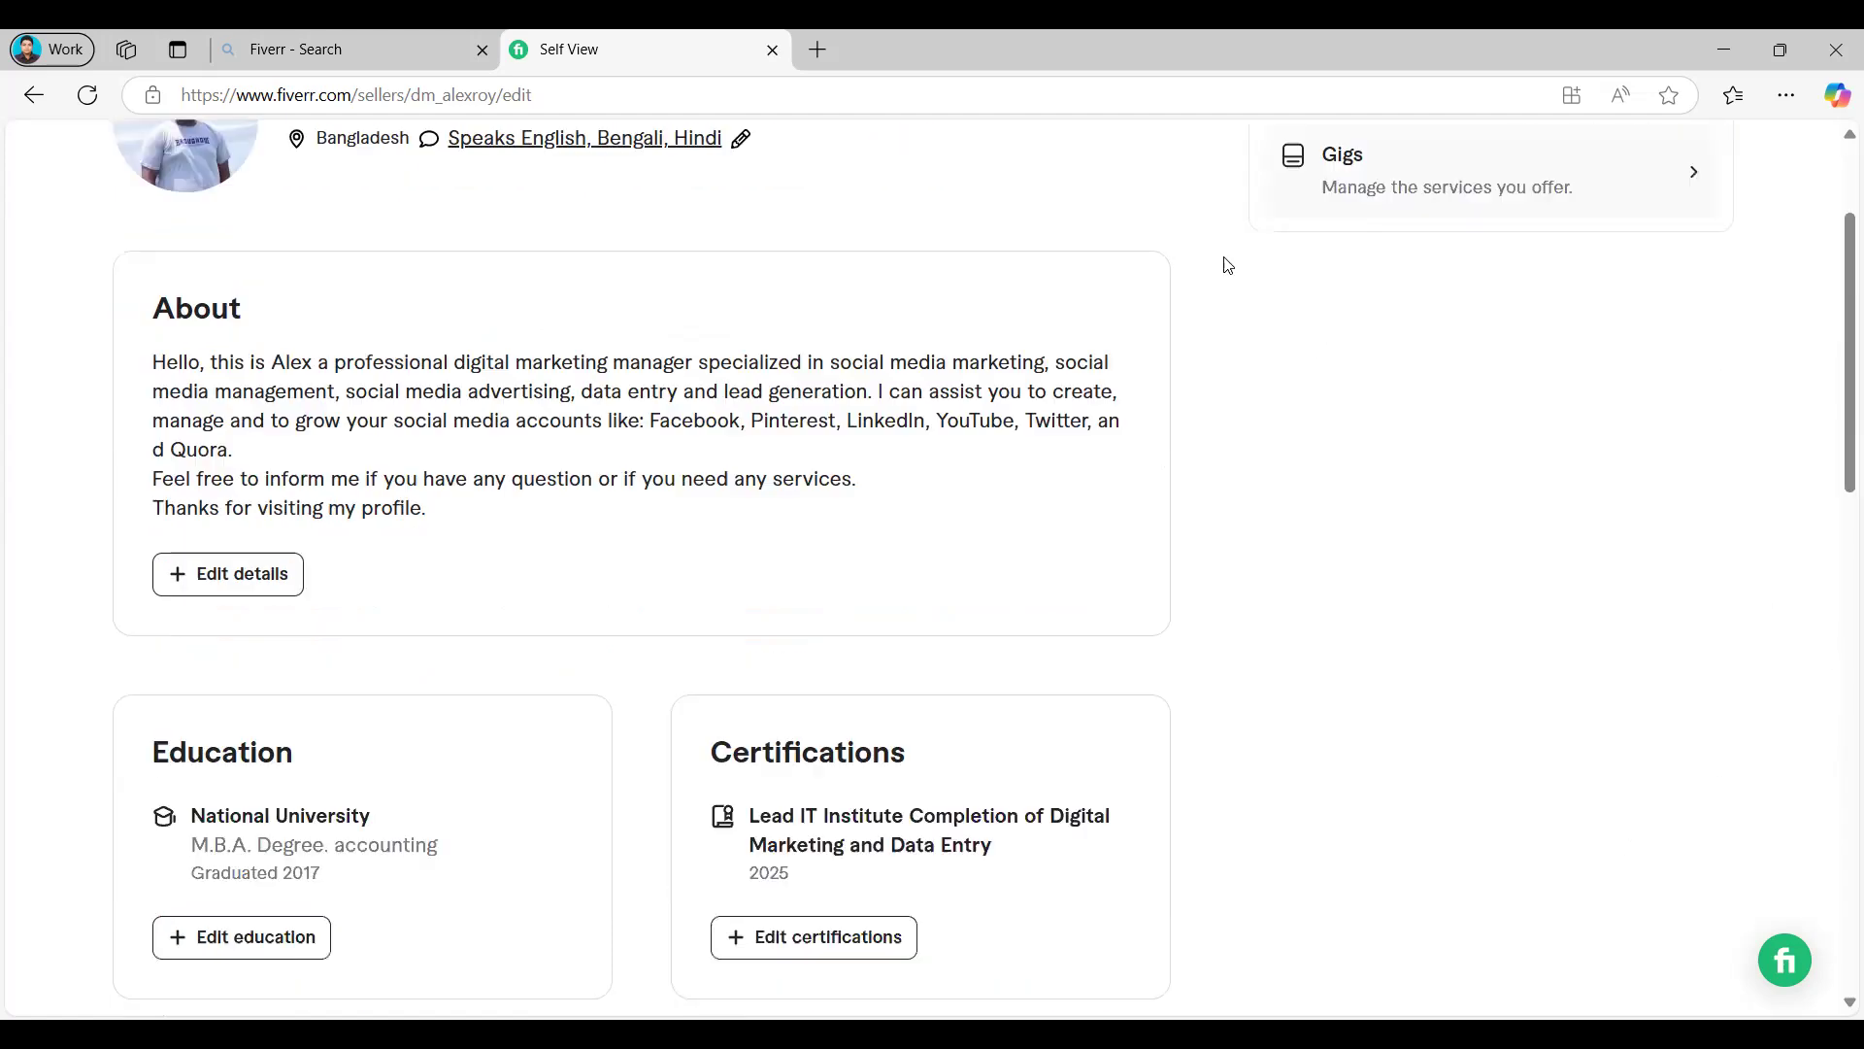
scroll(1108, 317, down, 8)
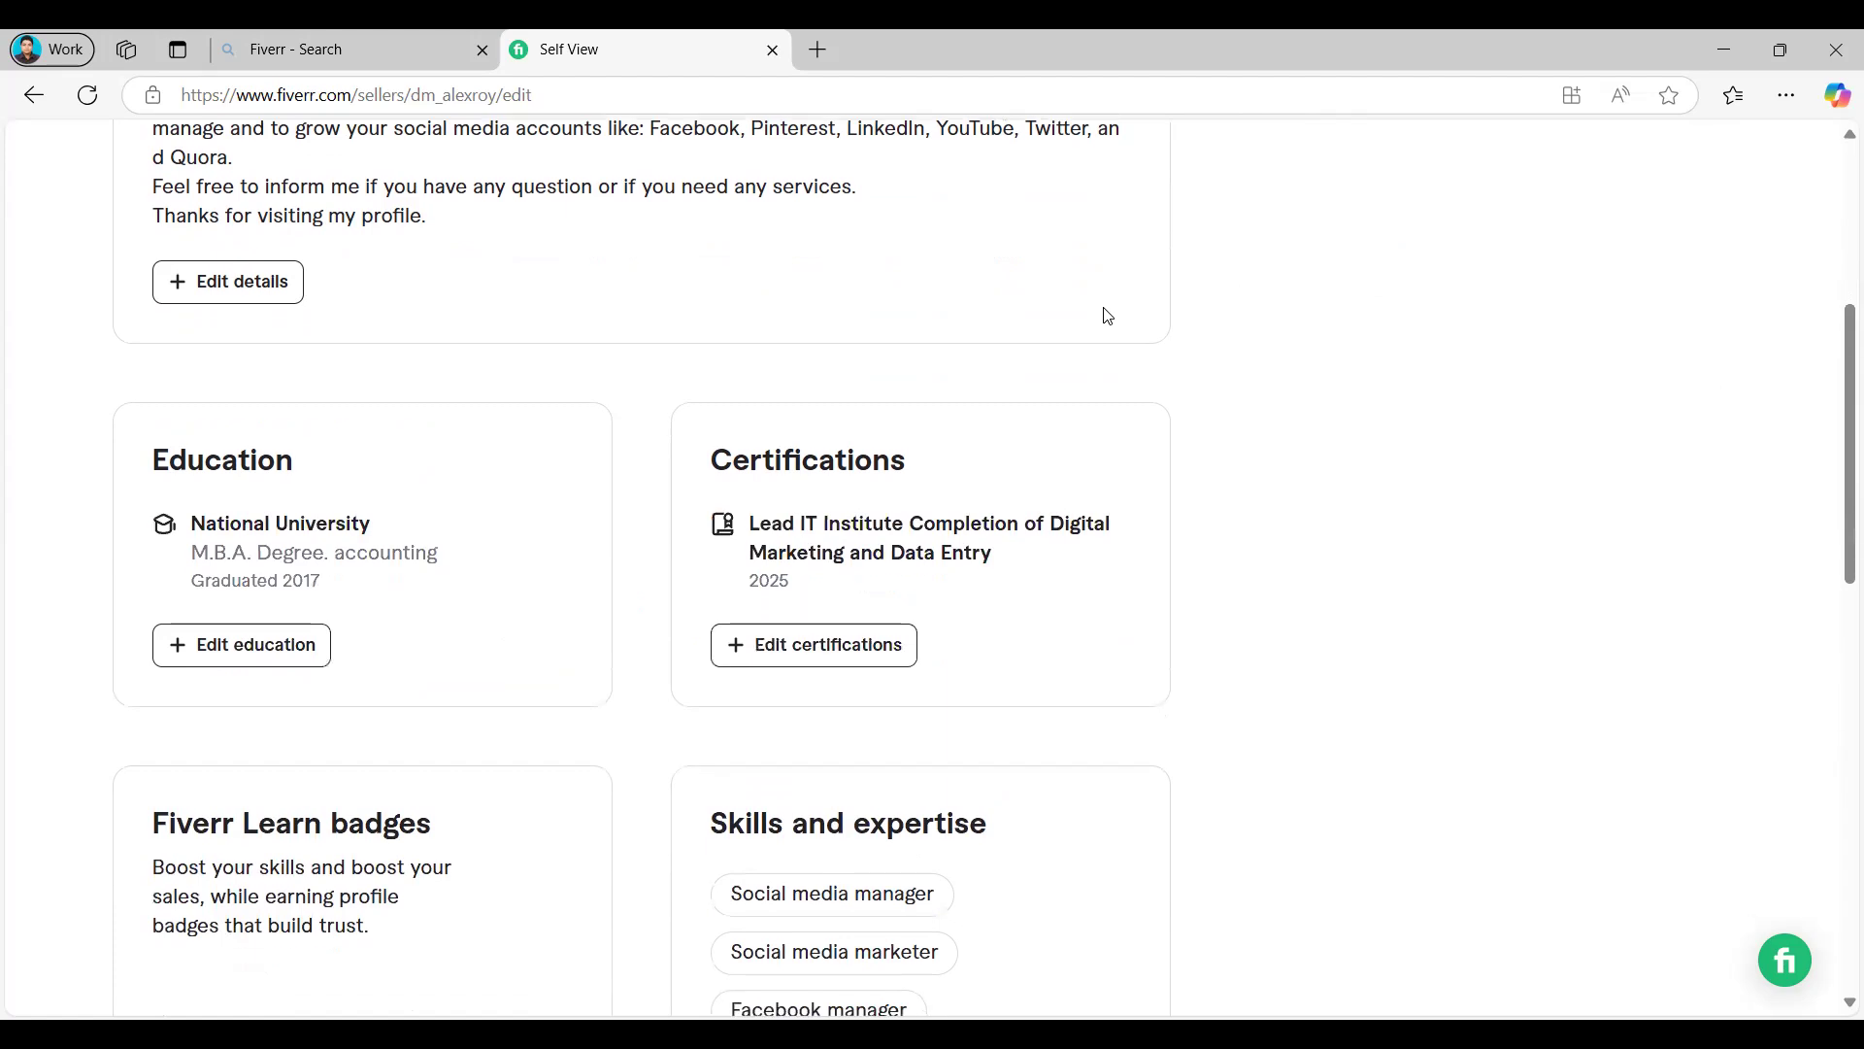
scroll(1108, 316, down, 5)
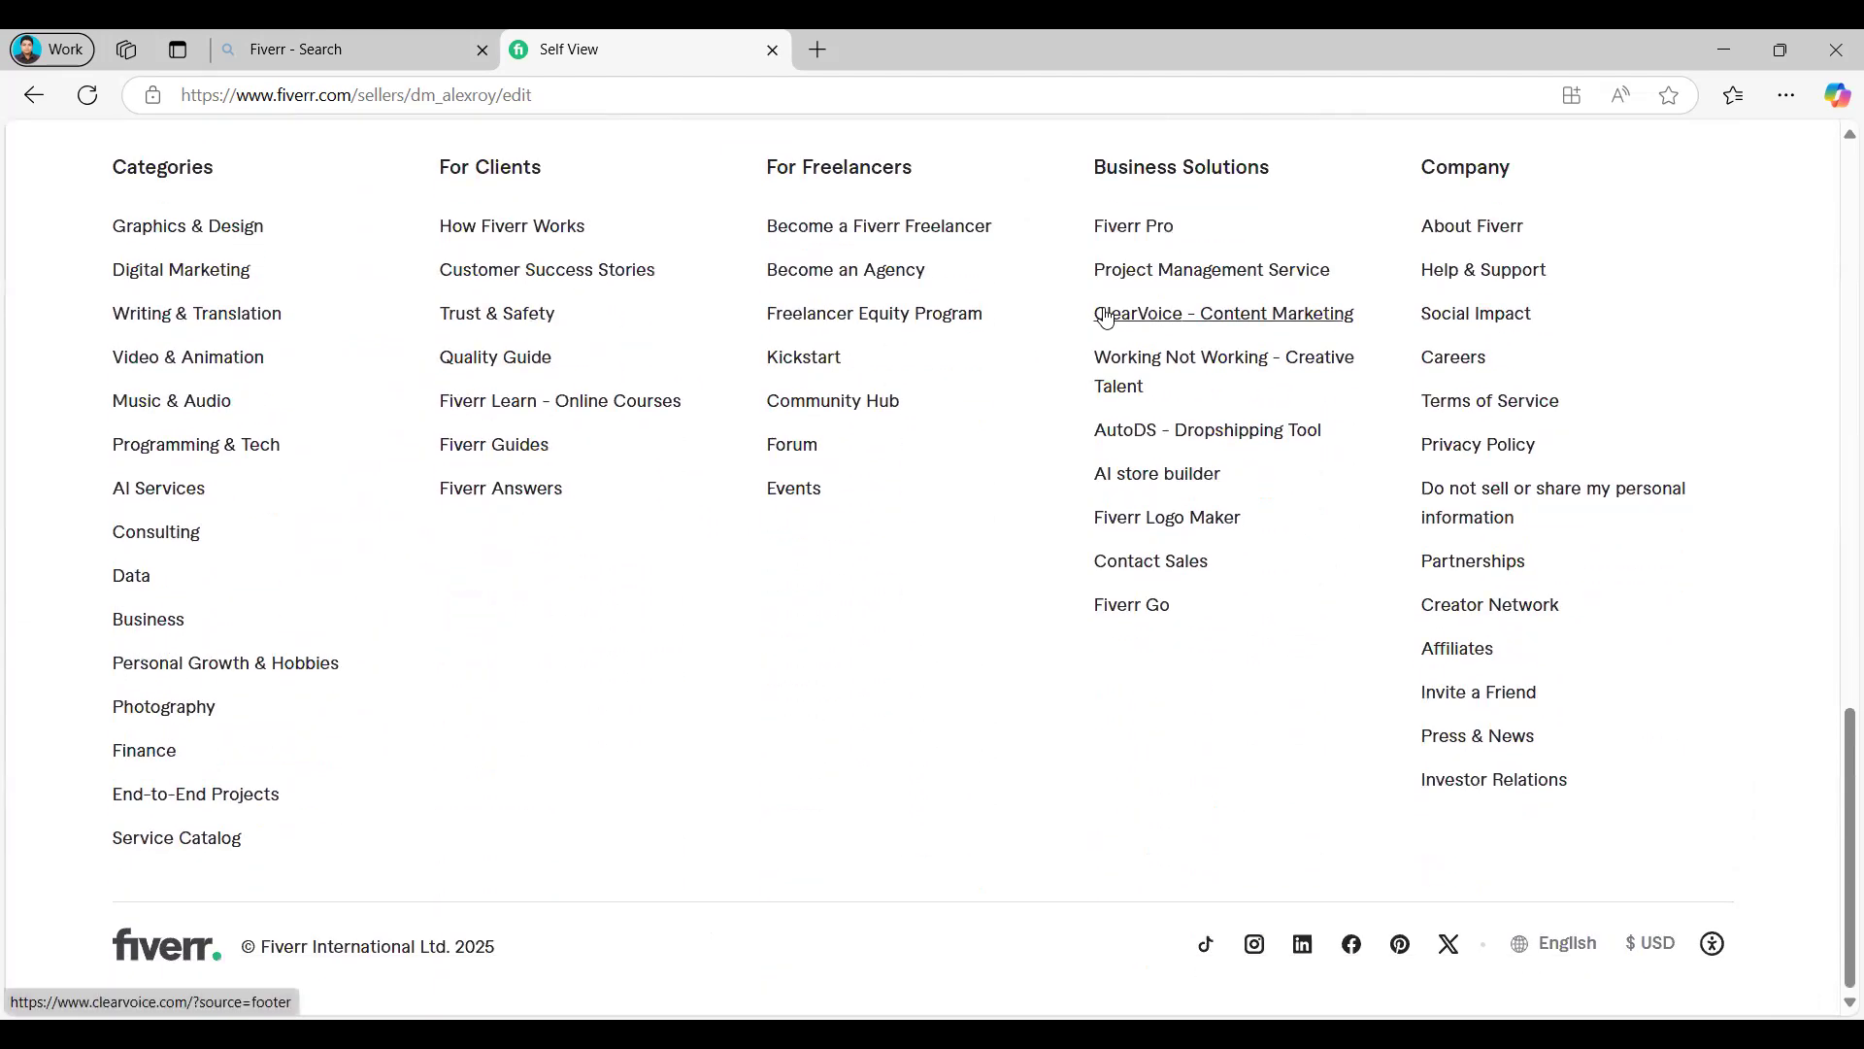
scroll(1427, 330, up, 1)
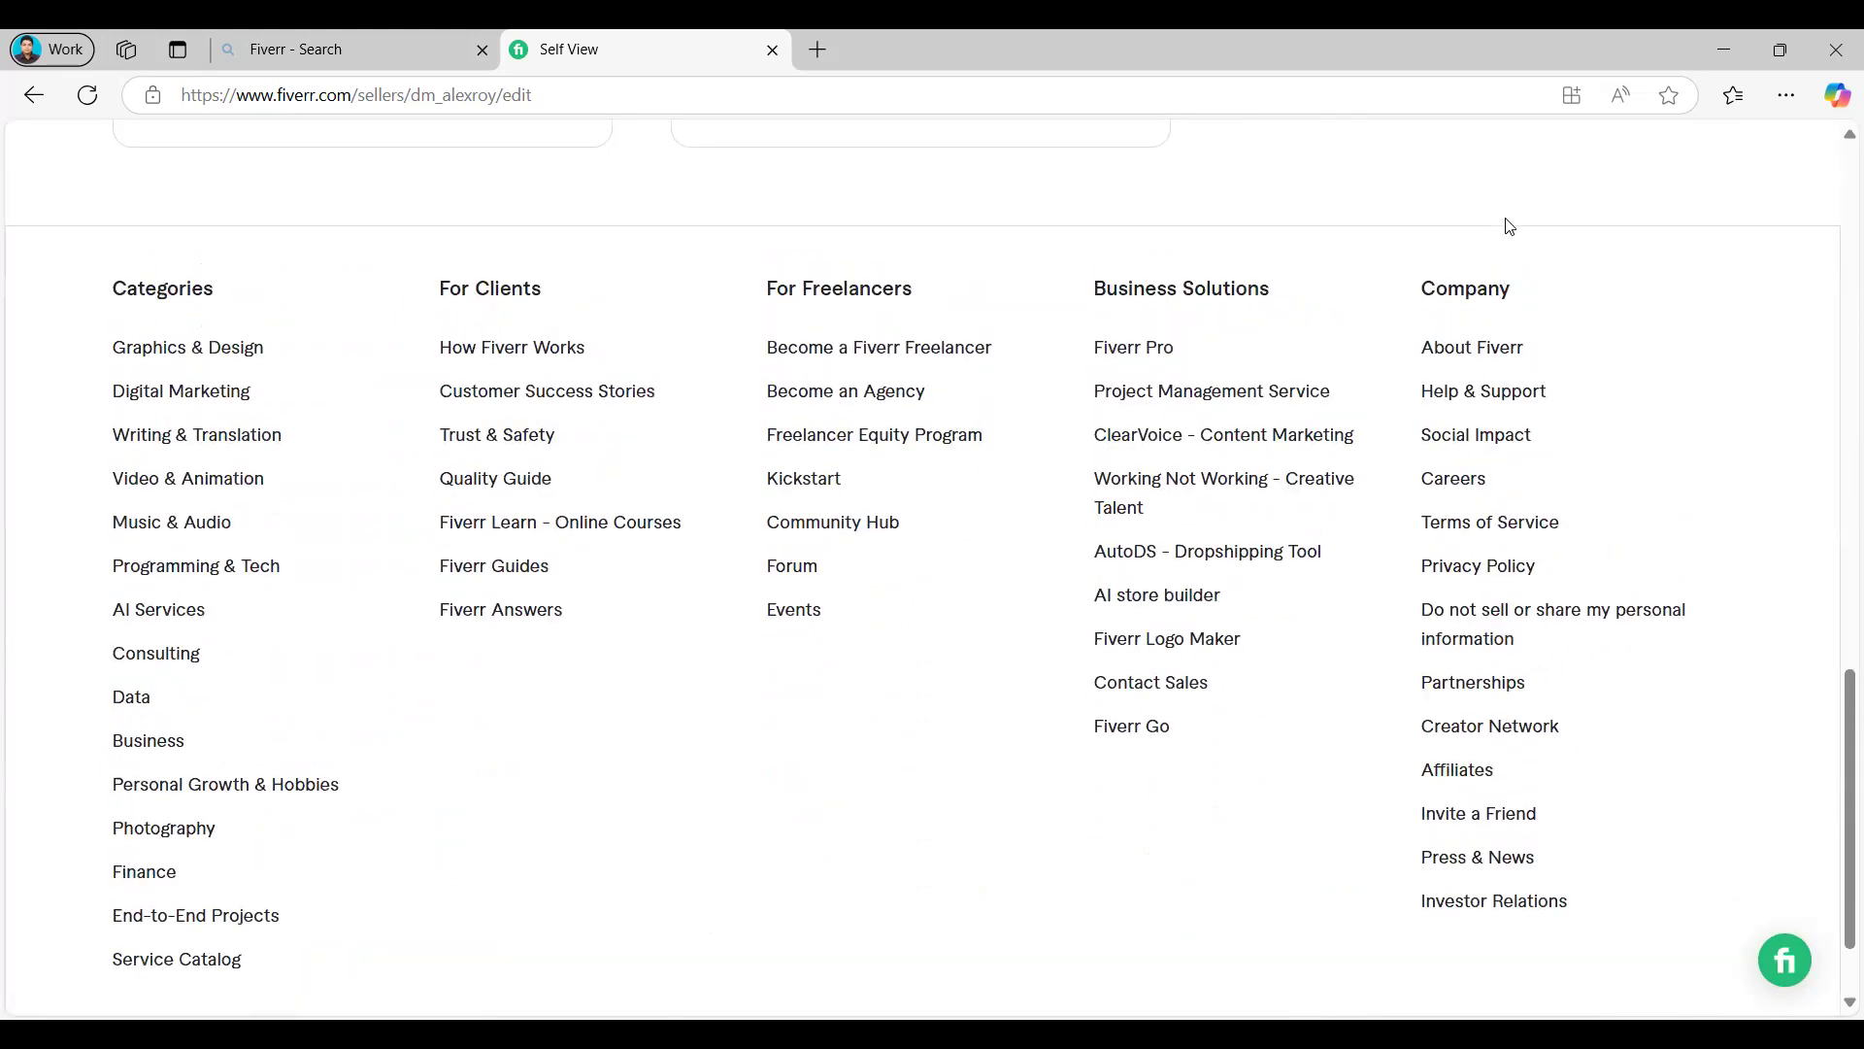
scroll(1509, 223, up, 5)
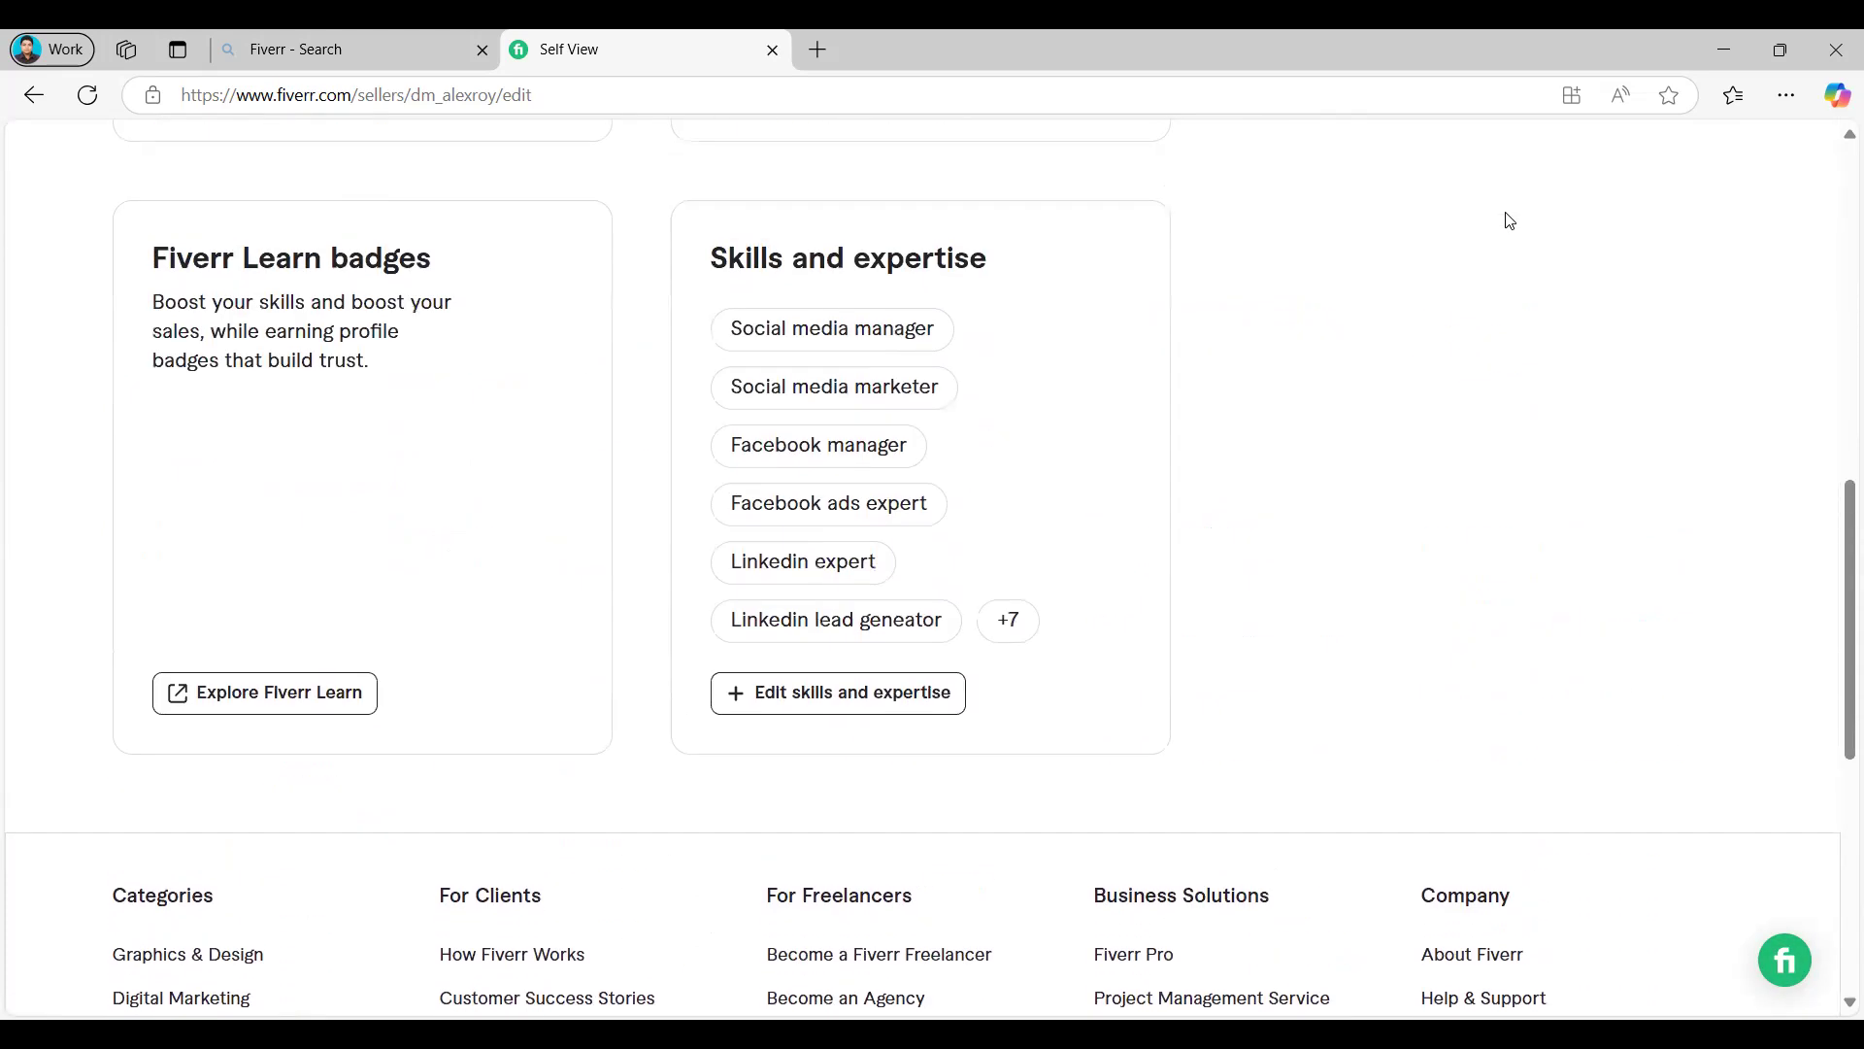
scroll(1476, 287, up, 1)
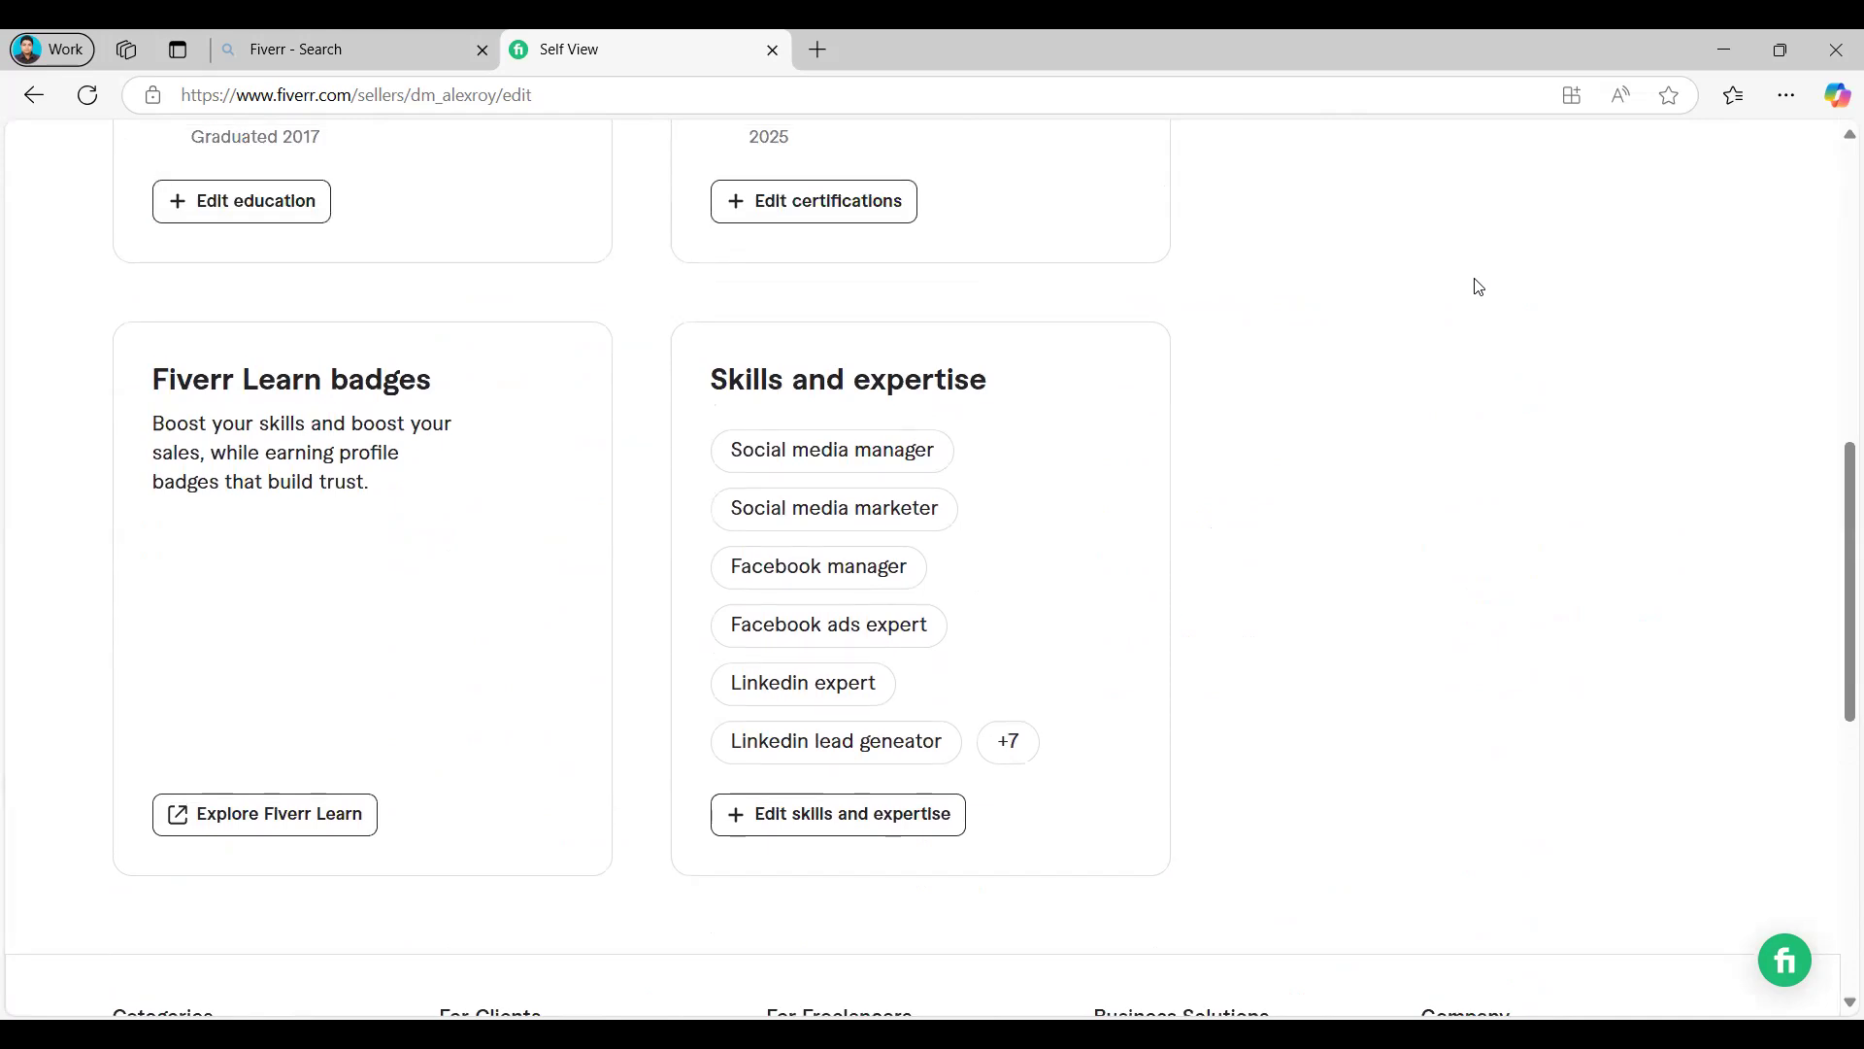
scroll(1478, 287, up, 1)
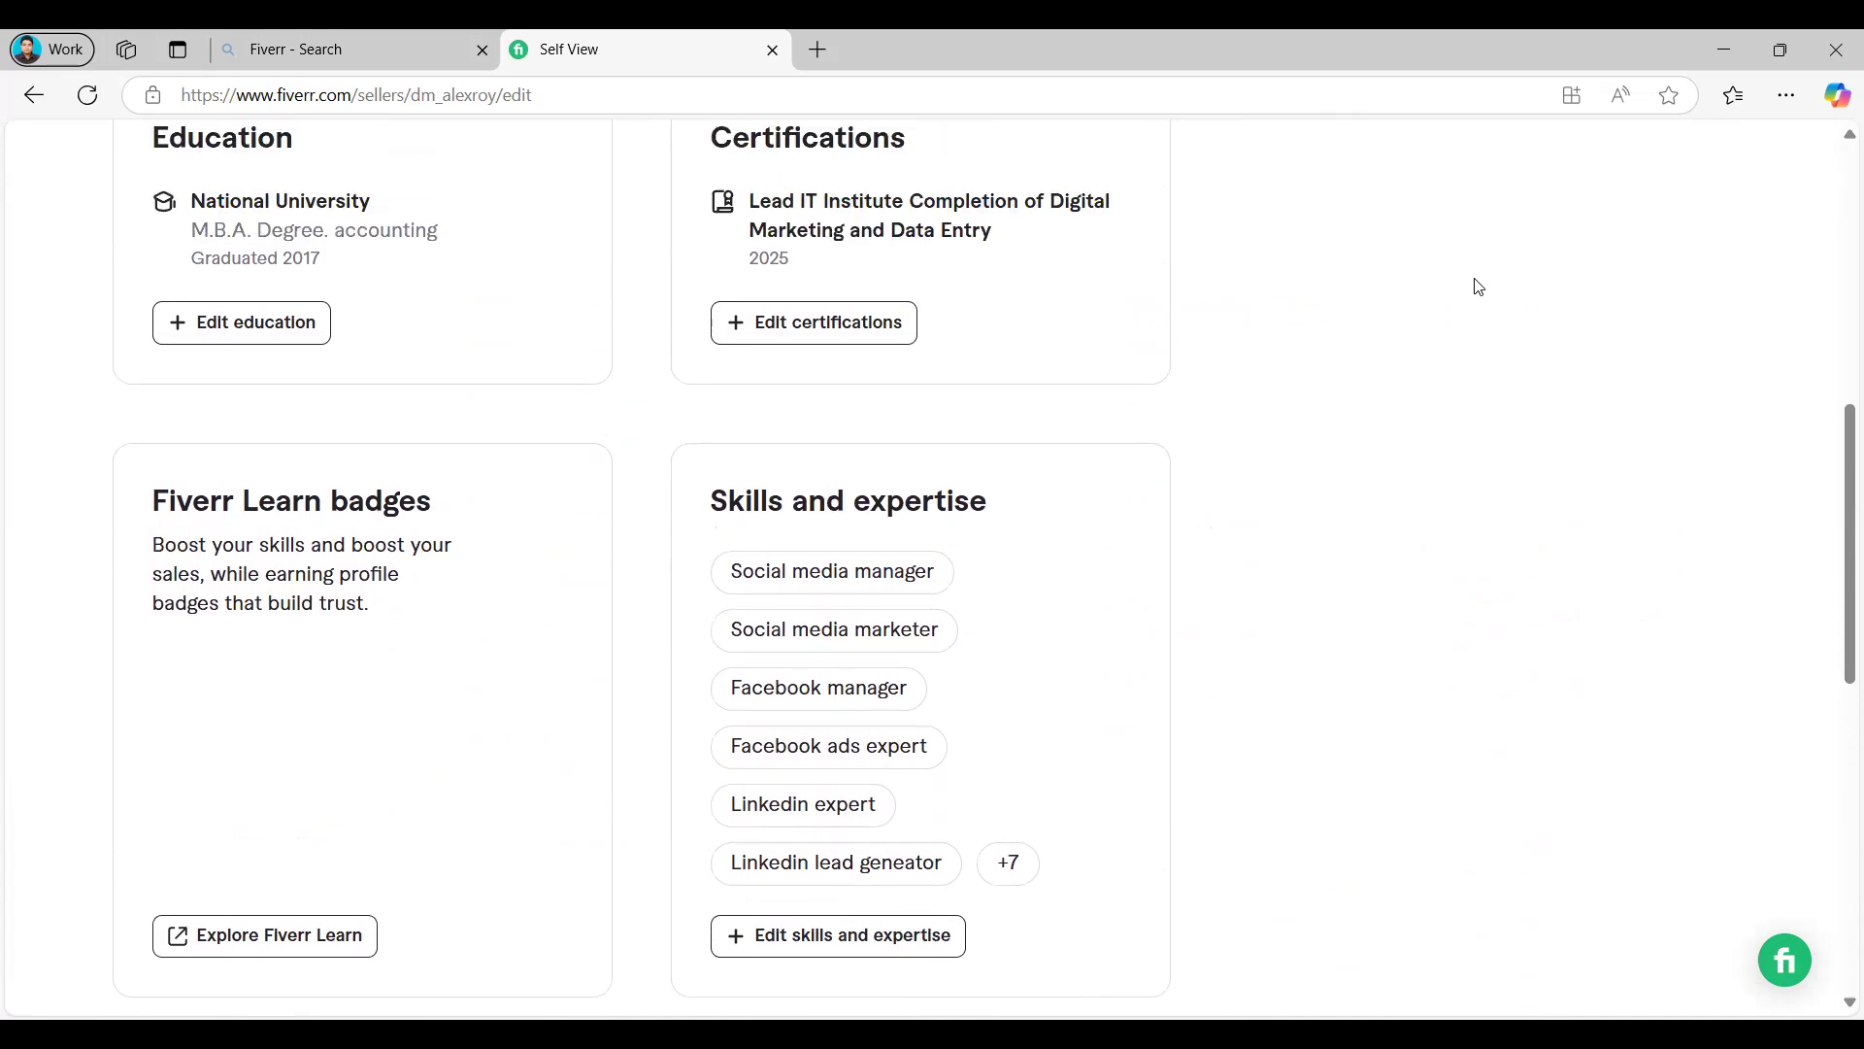
scroll(1479, 288, up, 1)
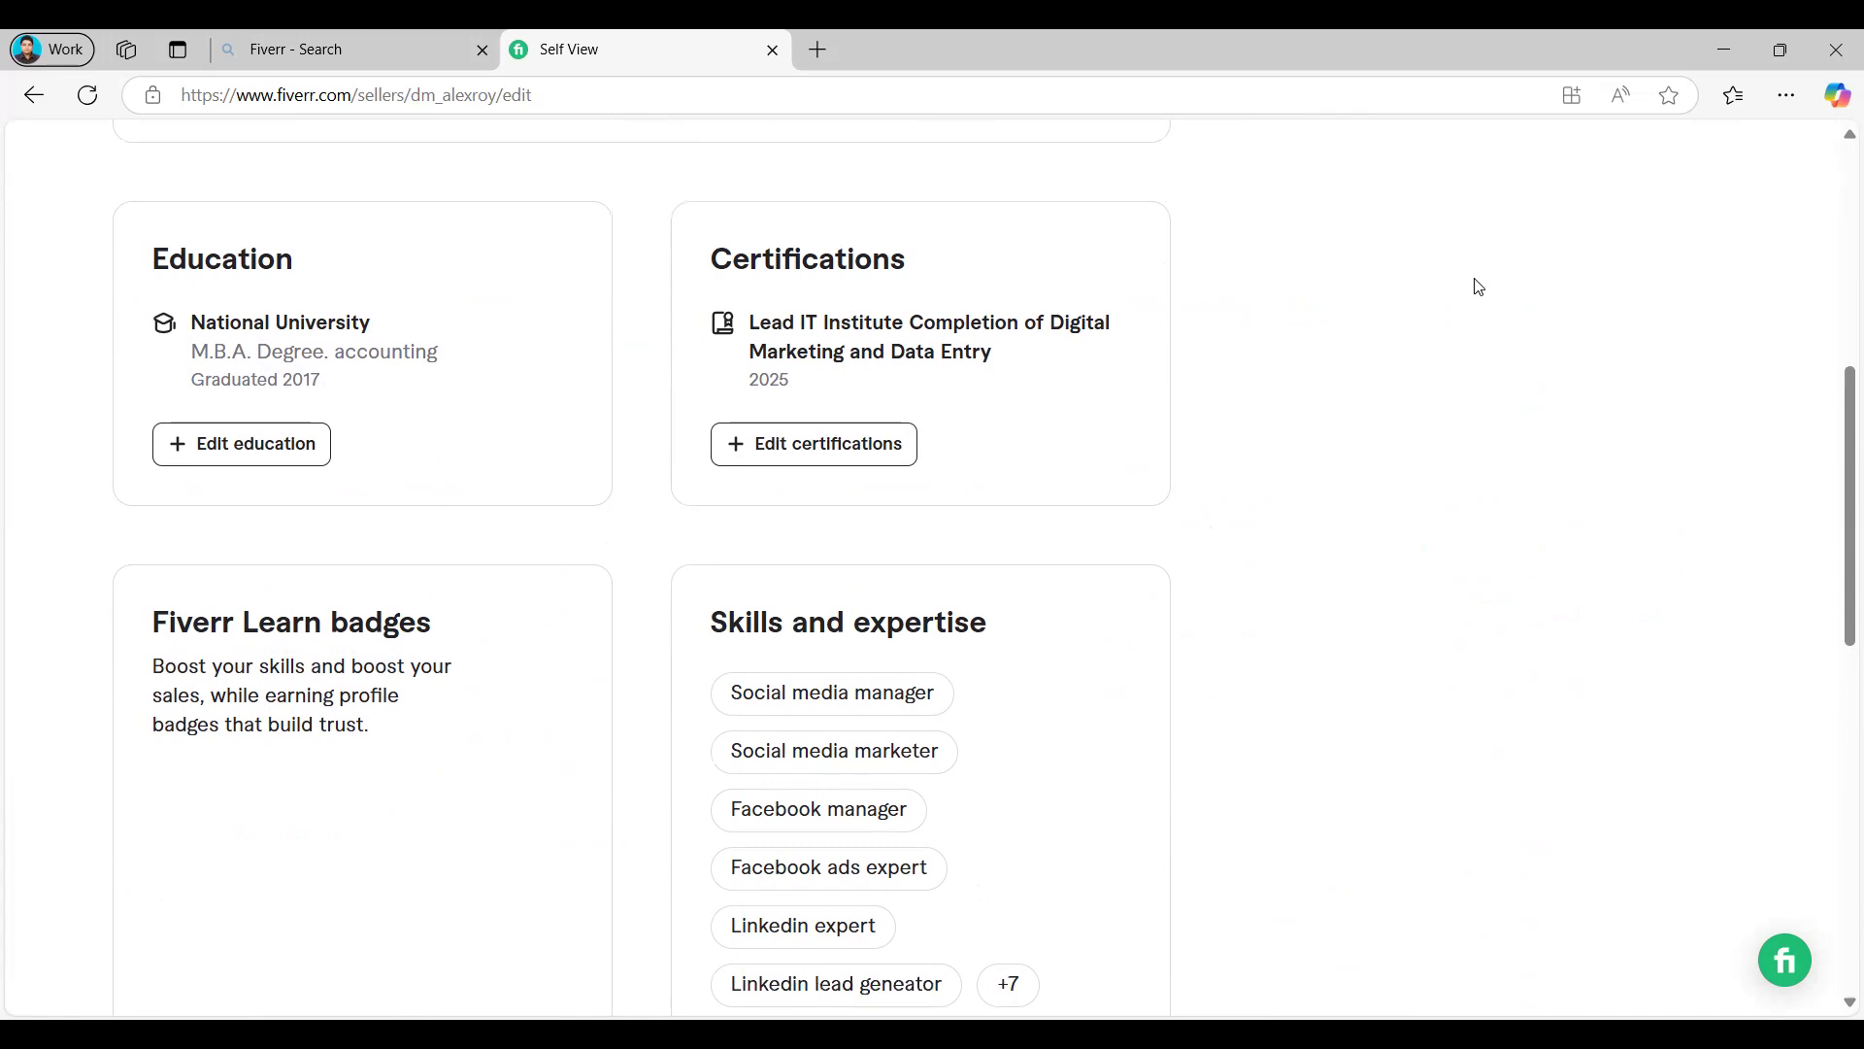
scroll(1479, 287, up, 5)
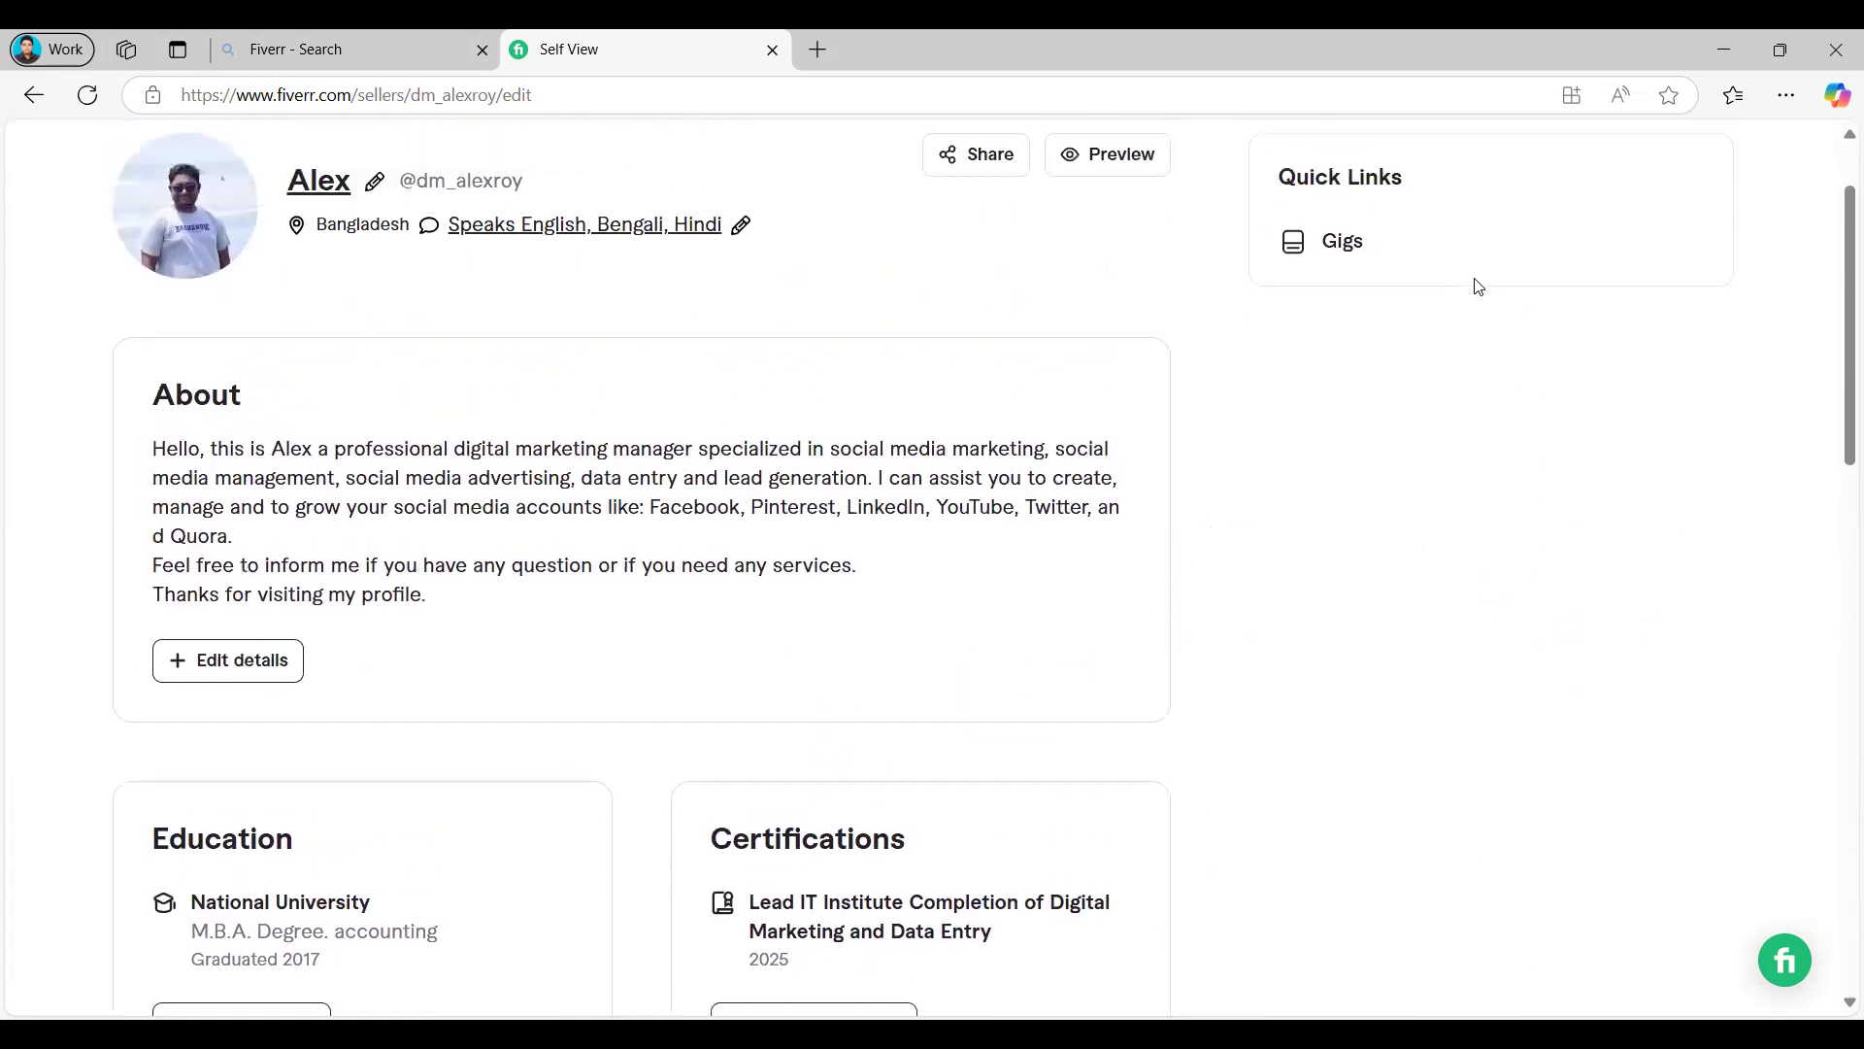
scroll(1479, 287, up, 1)
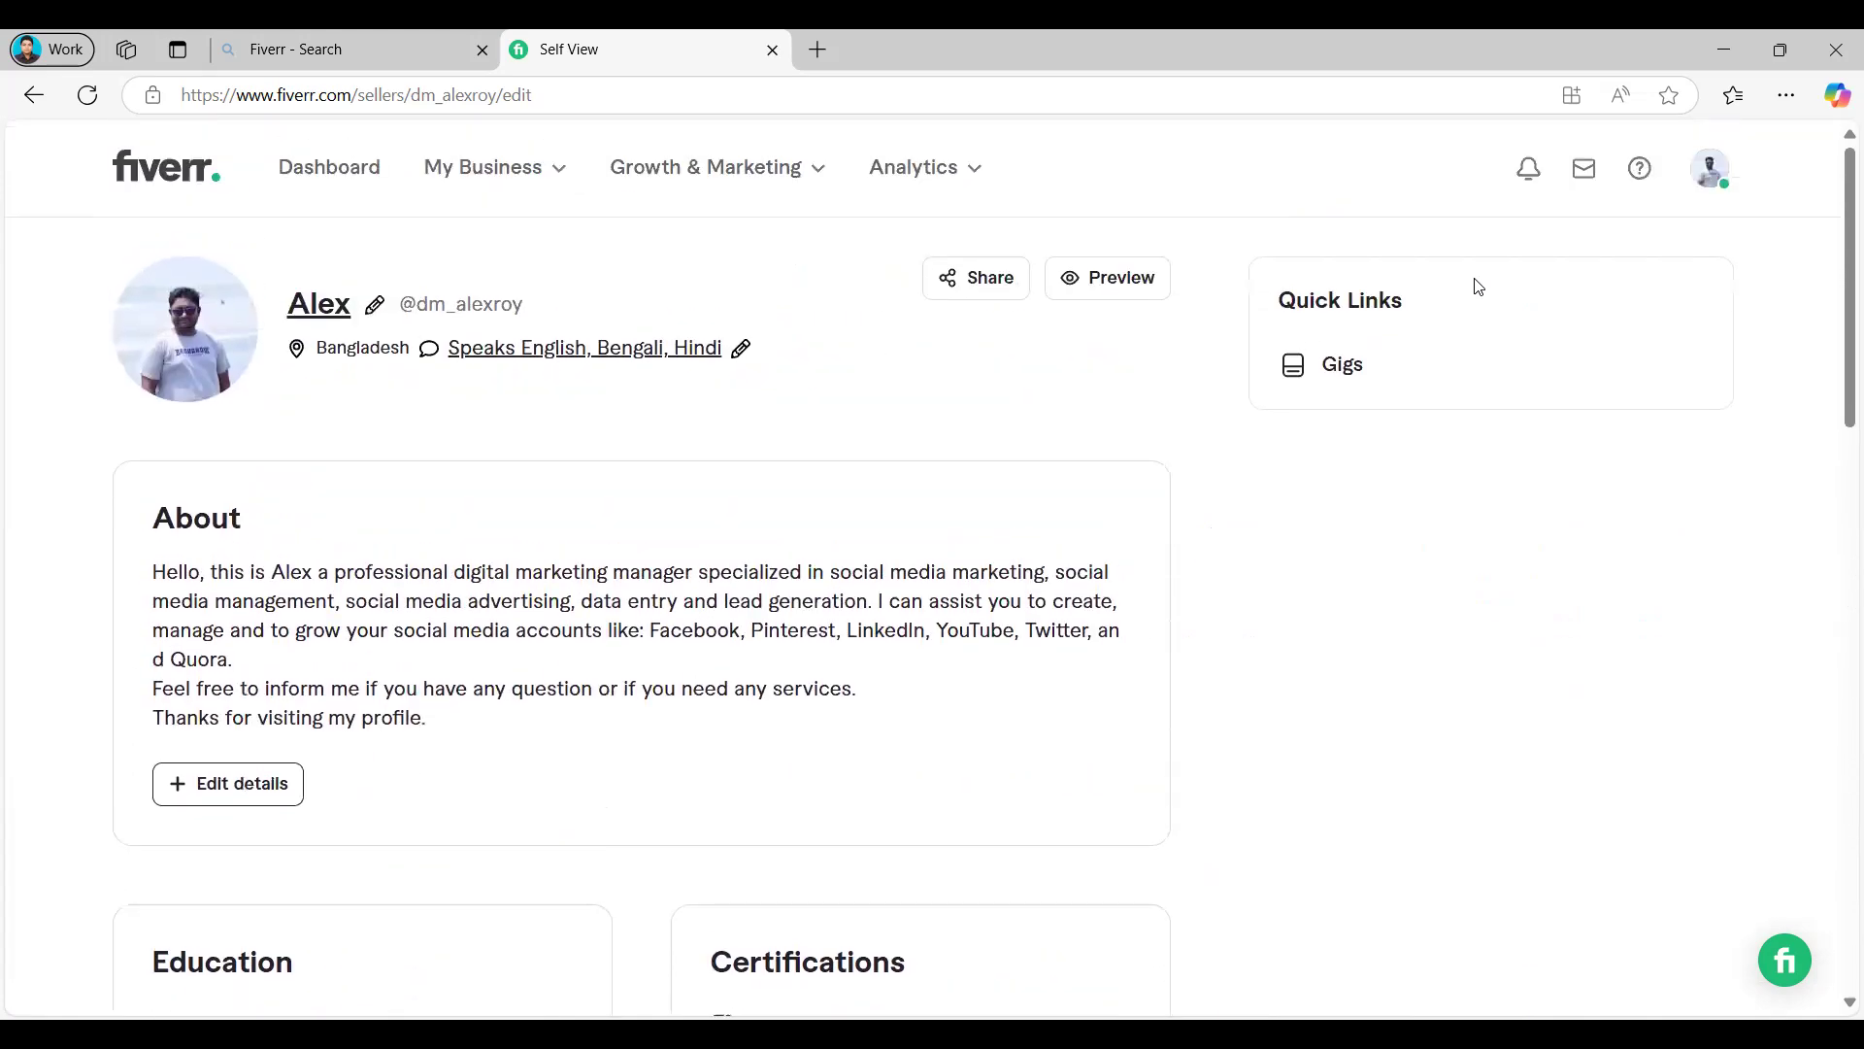